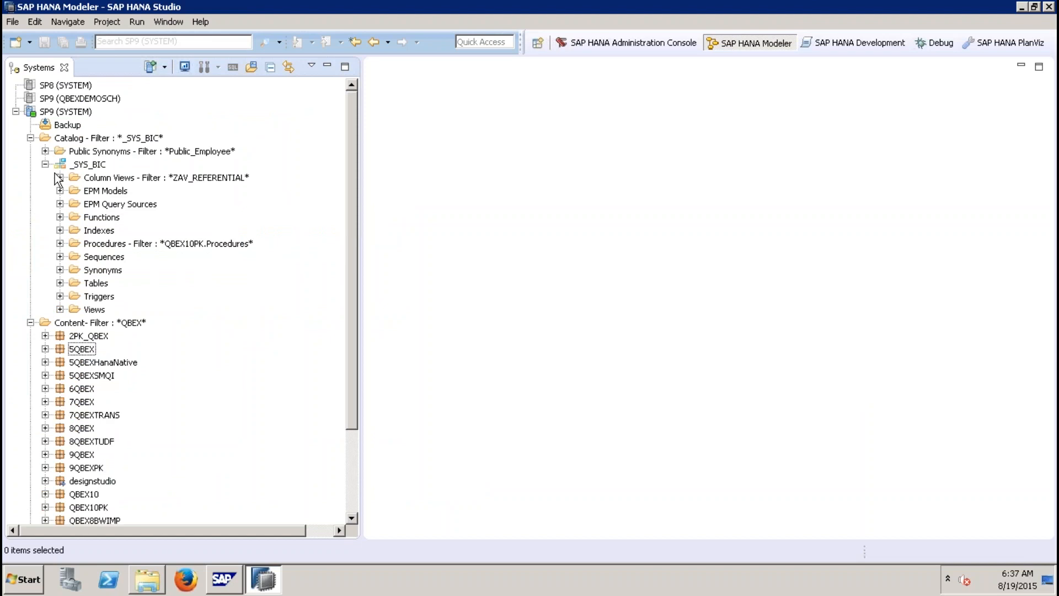
Step: Filter the content packages to show only those matching QBEX10
{"action": "left_click", "coordinate": [46, 164]}
{"action": "right_click", "coordinate": [80, 177]}
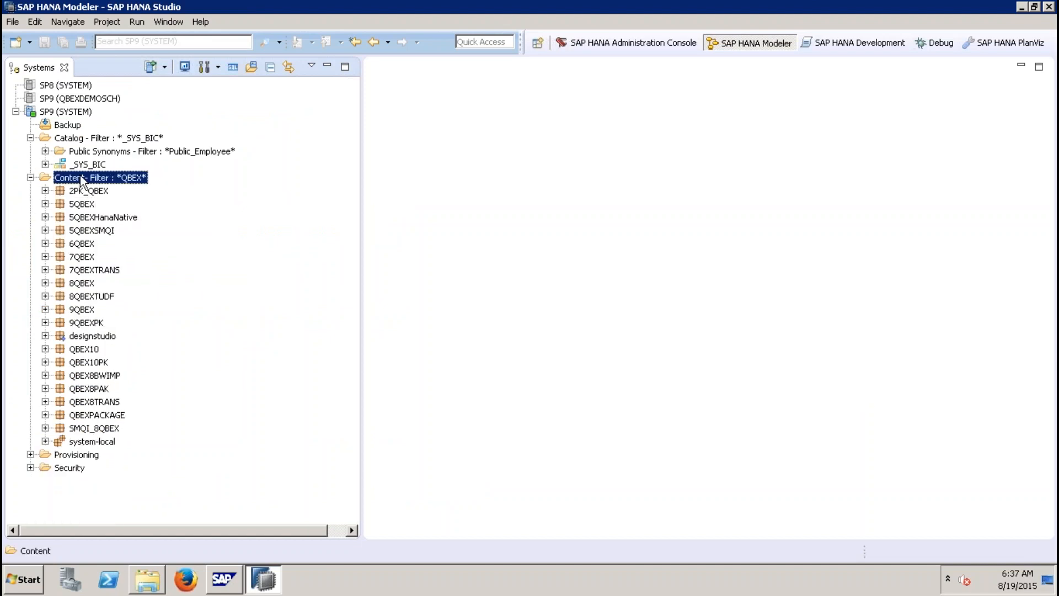
{"action": "left_click", "coordinate": [129, 288]}
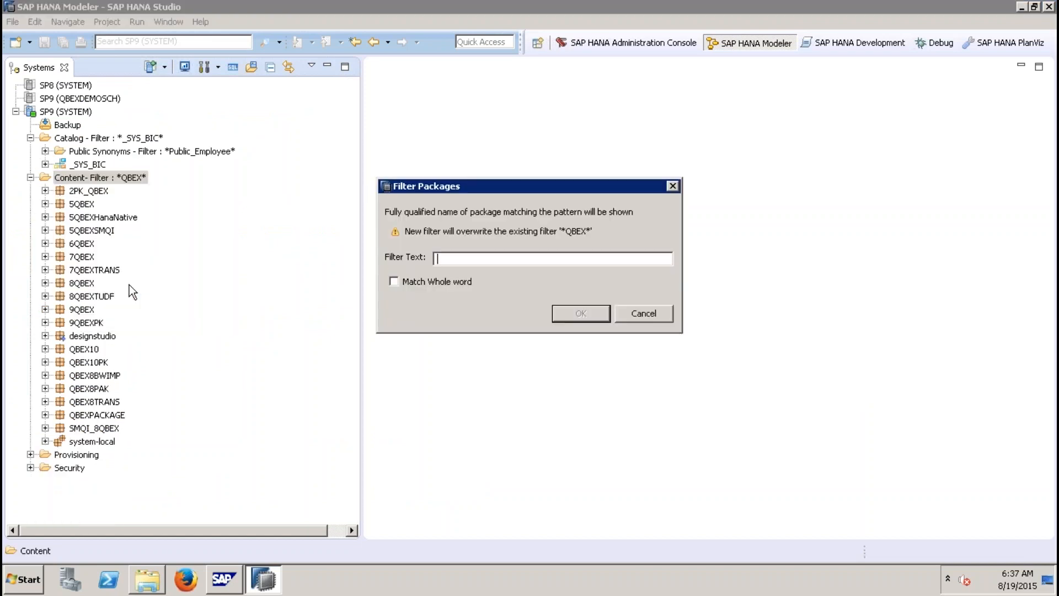
{"action": "type", "text": "QBEX10"}
{"action": "key", "text": "Return"}
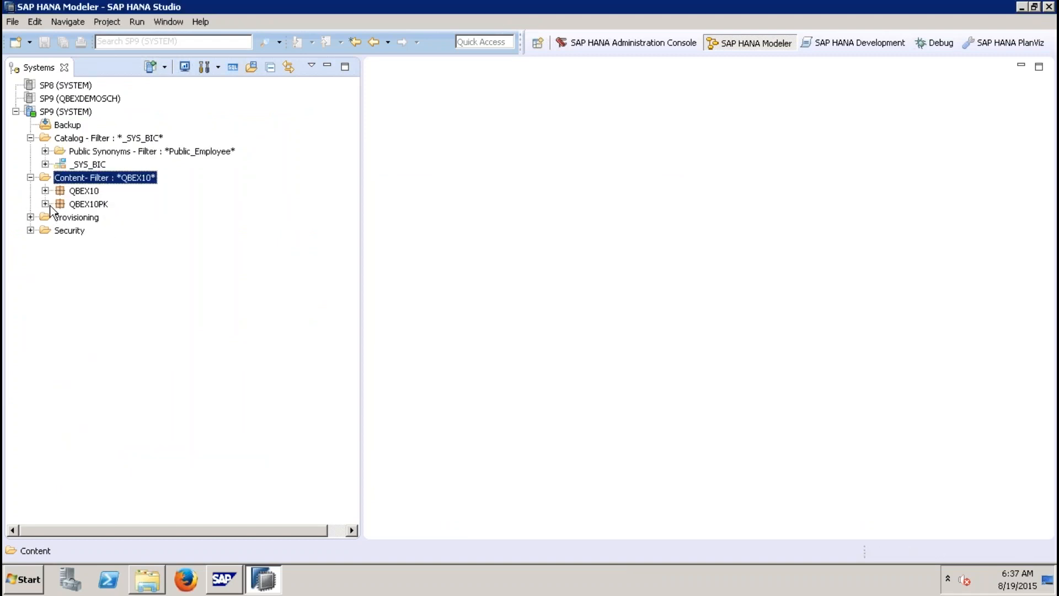
Step: Open the ZAT_BP_0001 attribute view from the QBEX10PK package's attribute views
{"action": "left_click", "coordinate": [46, 204]}
{"action": "left_click", "coordinate": [60, 217]}
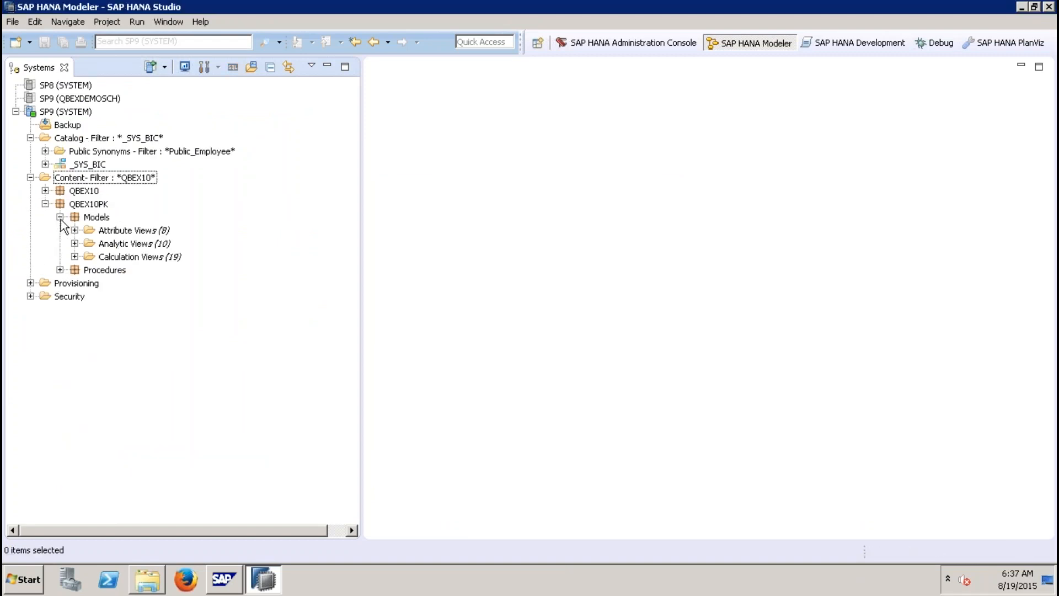
{"action": "left_click", "coordinate": [74, 230]}
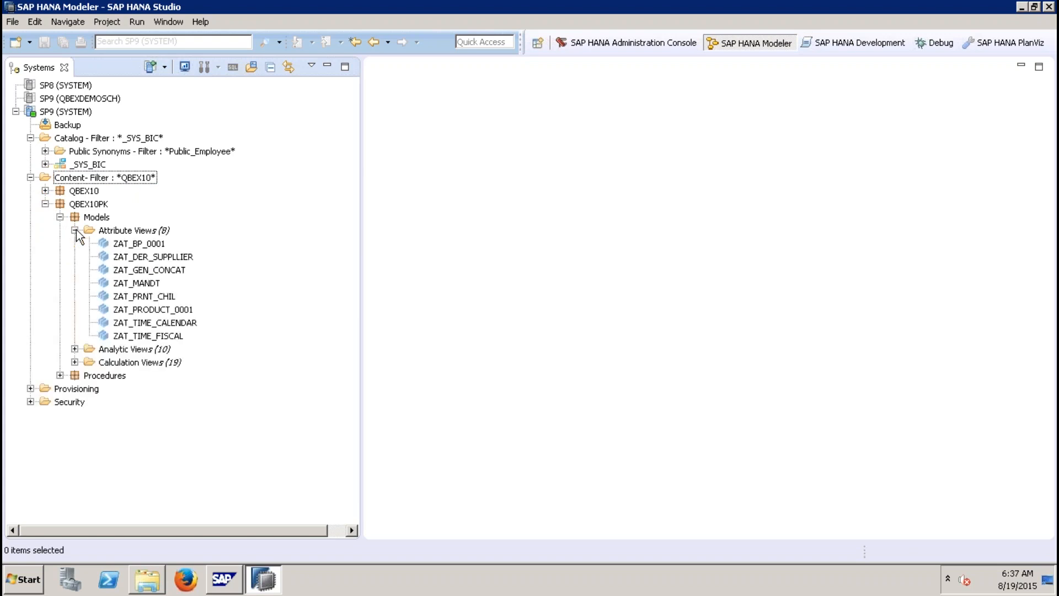
{"action": "left_click", "coordinate": [147, 244]}
{"action": "double_click", "coordinate": [140, 244]}
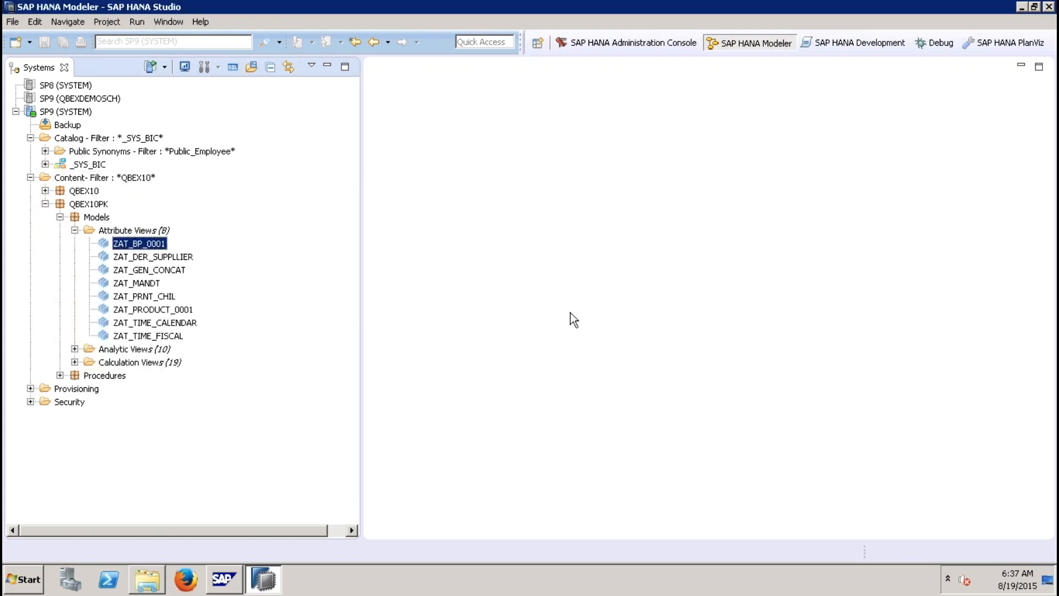
{"action": "left_click", "coordinate": [430, 223]}
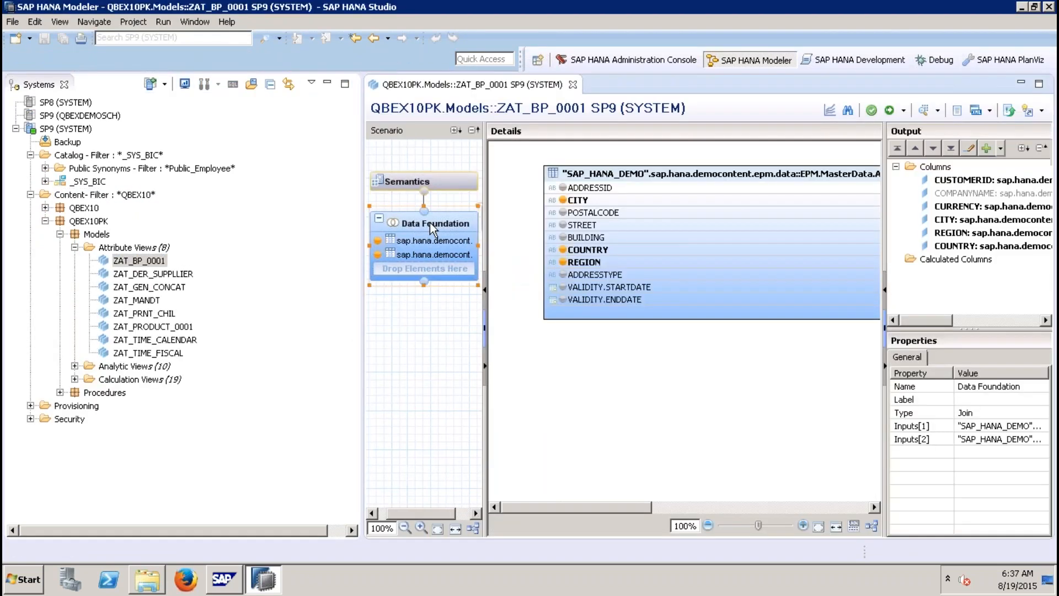
Step: Keep the COUNTRY column filter as Equal $$IP_COUNTRY$$ and activate the attribute view
{"action": "left_click", "coordinate": [686, 508]}
{"action": "right_click", "coordinate": [598, 251]}
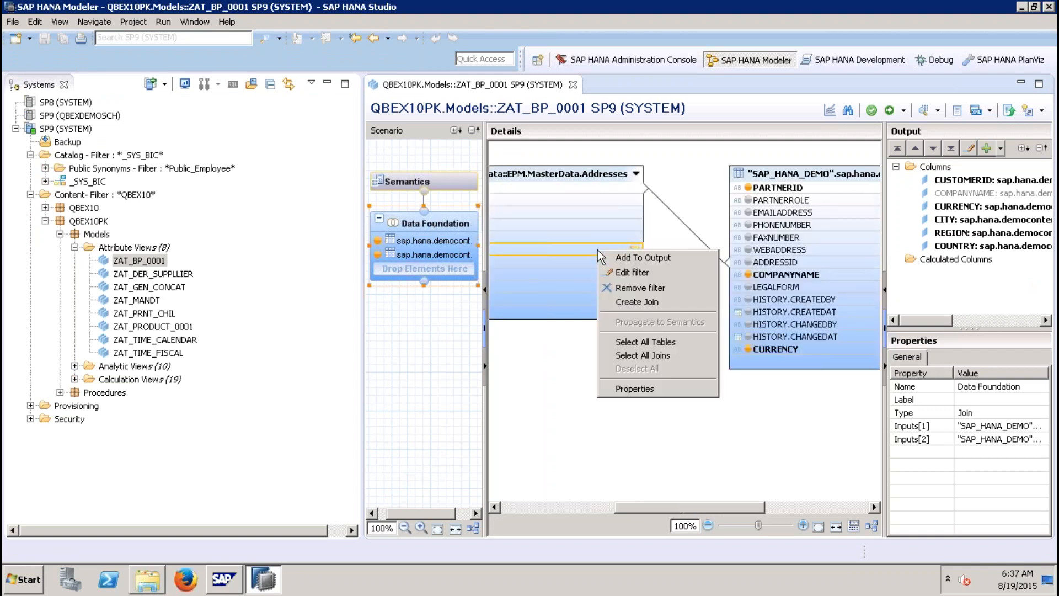
{"action": "left_click", "coordinate": [632, 272]}
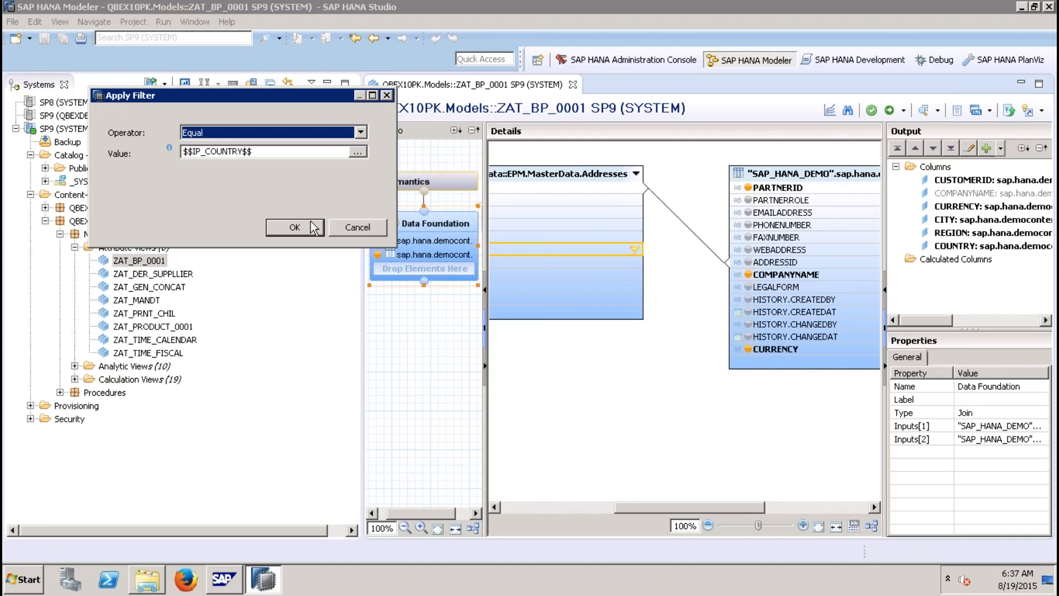
{"action": "left_click", "coordinate": [295, 227]}
{"action": "left_click", "coordinate": [889, 111]}
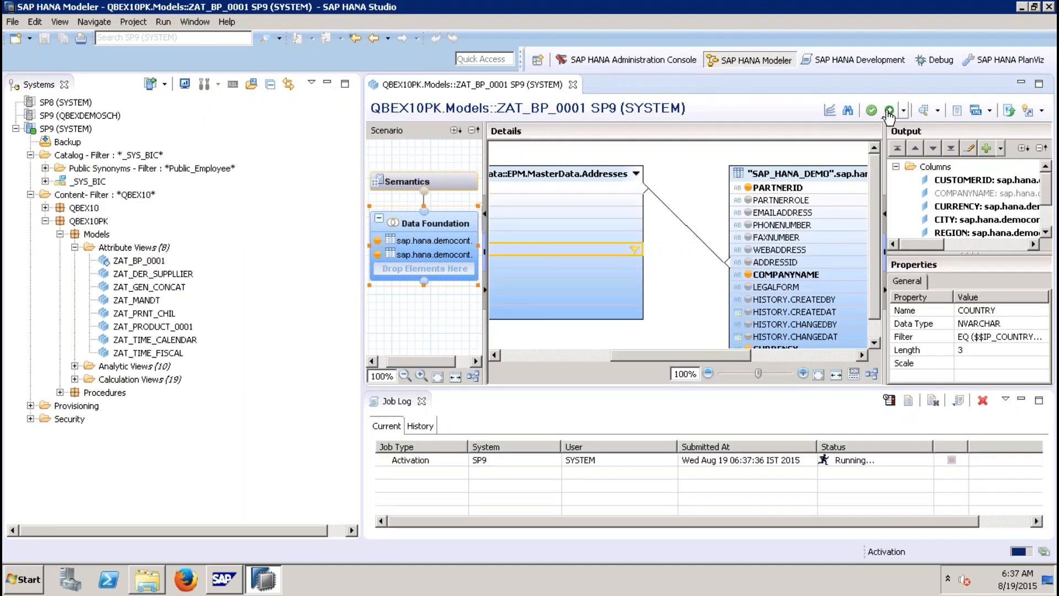
Step: Preview the view's data as a chart of CUSTOMERID by COUNTRY, then close the preview
{"action": "left_click", "coordinate": [926, 112]}
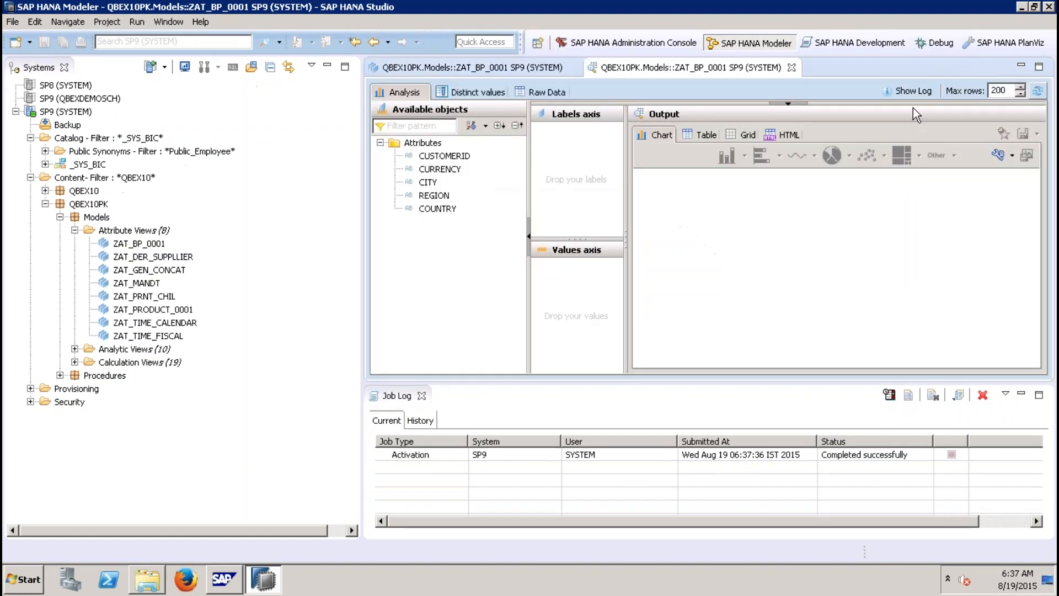
{"action": "left_click_drag", "start_coordinate": [438, 209], "coordinate": [574, 135]}
{"action": "left_click_drag", "start_coordinate": [444, 155], "coordinate": [572, 264]}
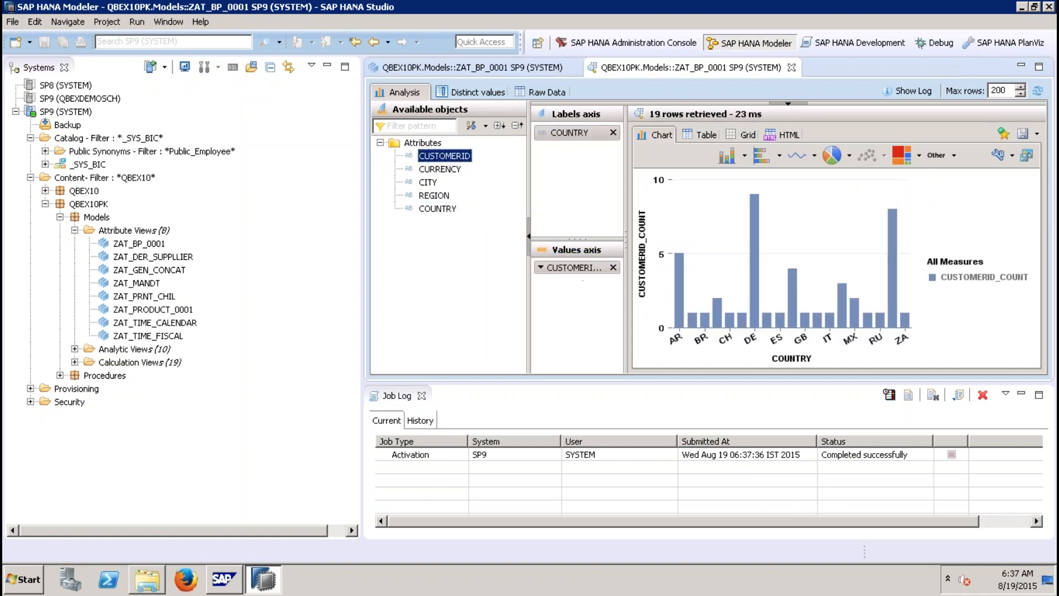
{"action": "left_click", "coordinate": [792, 67]}
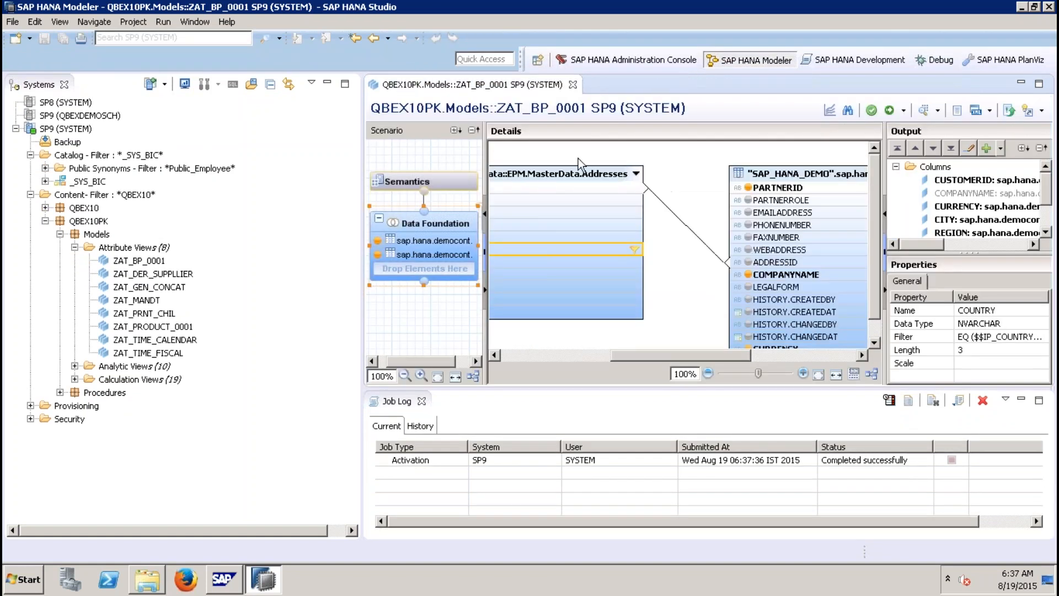
Step: Remove the filter from the COUNTRY column of the Addresses table and reactivate the view
{"action": "left_click", "coordinate": [422, 401]}
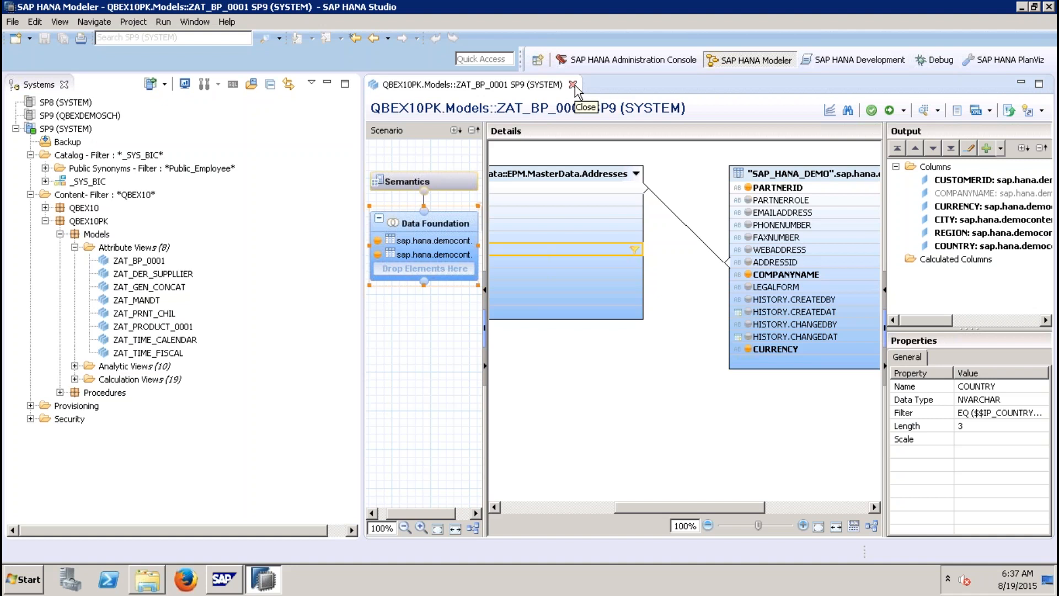
{"action": "right_click", "coordinate": [577, 249]}
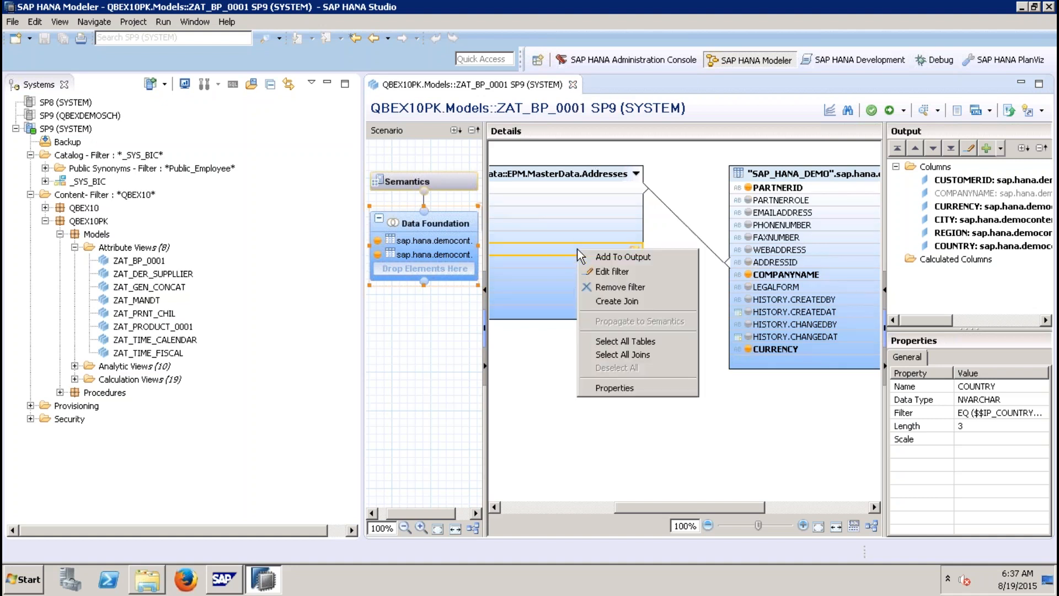
{"action": "left_click", "coordinate": [610, 285]}
{"action": "left_click", "coordinate": [895, 112]}
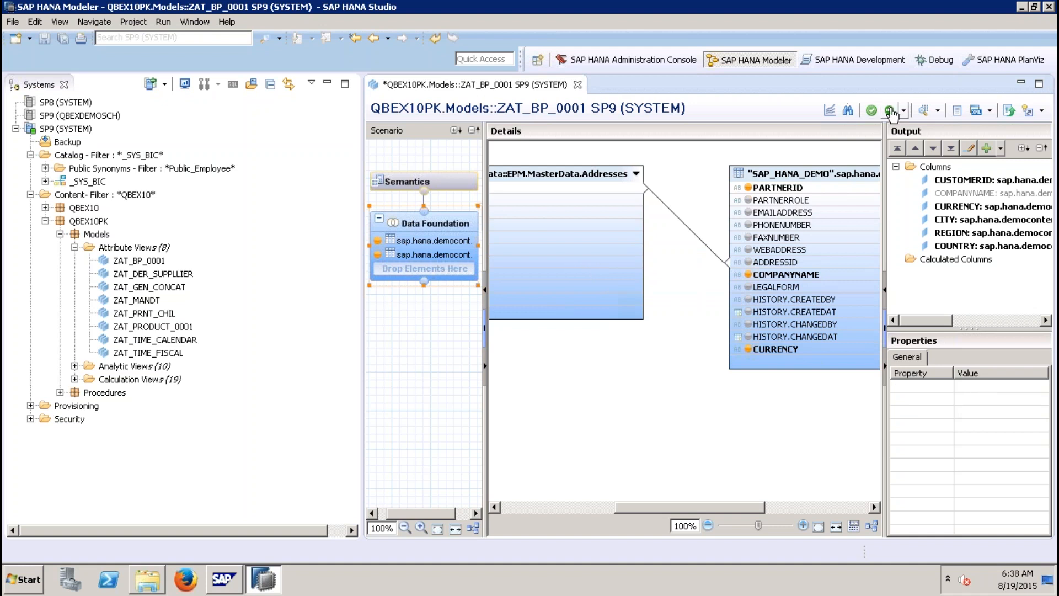
Step: Preview the unfiltered data as a chart of CUSTOMERID by COUNTRY and close the preview
{"action": "left_click", "coordinate": [926, 111]}
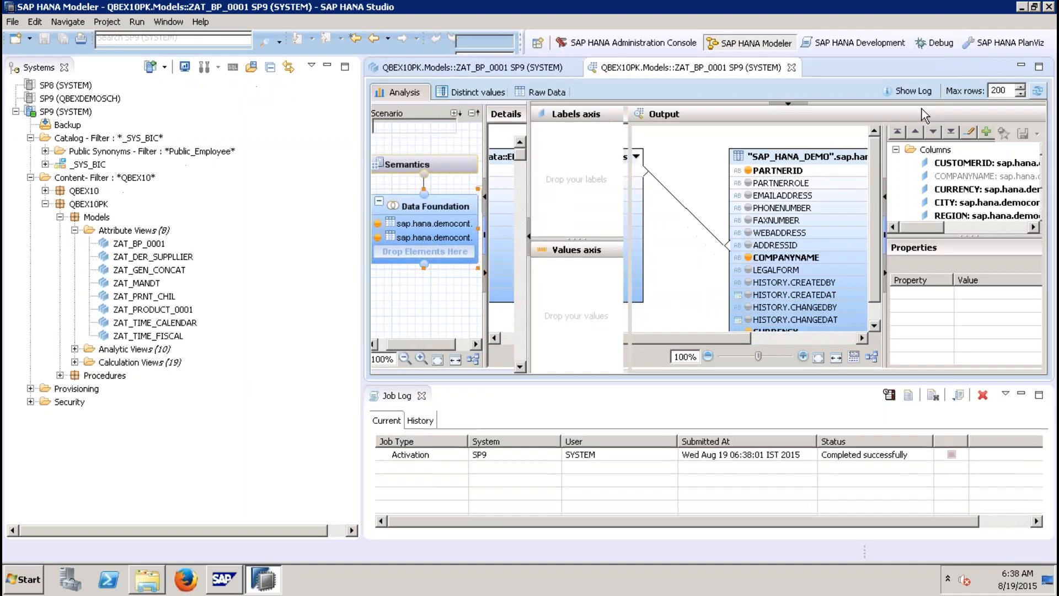
{"action": "left_click_drag", "start_coordinate": [442, 210], "coordinate": [574, 133]}
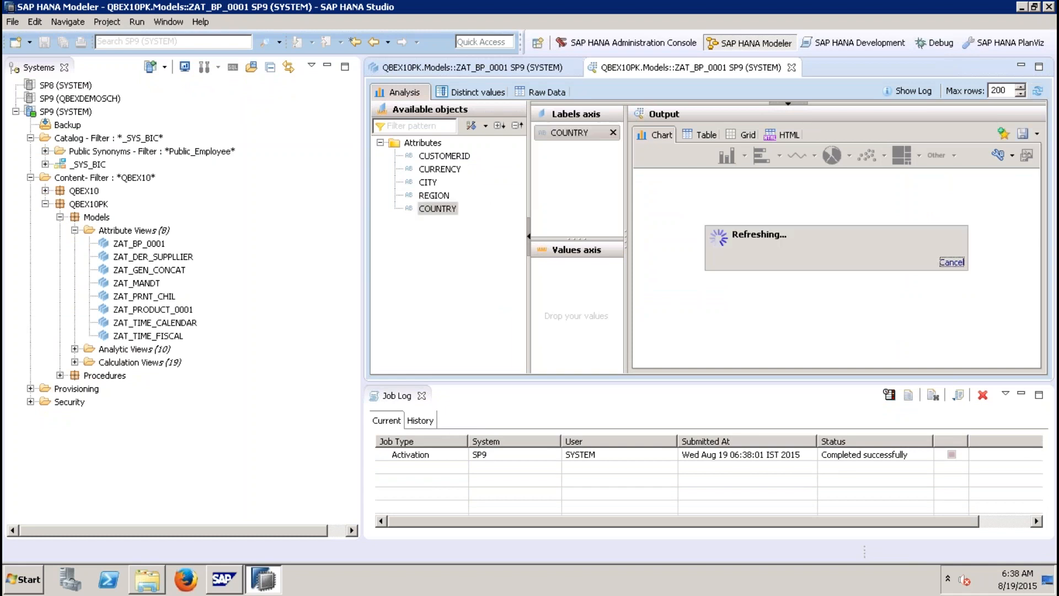
{"action": "left_click", "coordinate": [464, 159]}
{"action": "left_click_drag", "start_coordinate": [464, 159], "coordinate": [579, 317]}
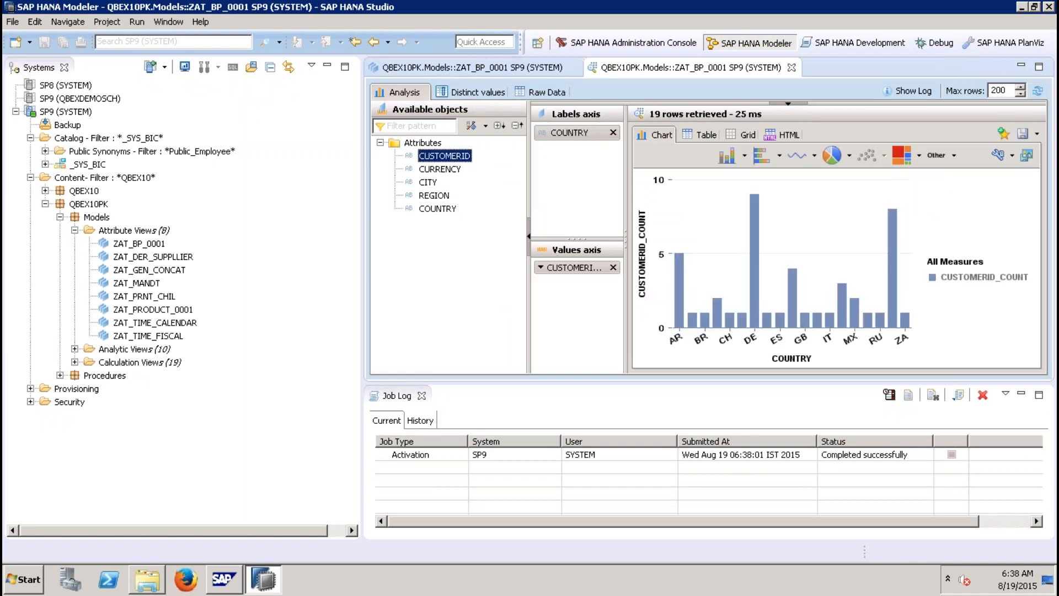
{"action": "left_click", "coordinate": [792, 67]}
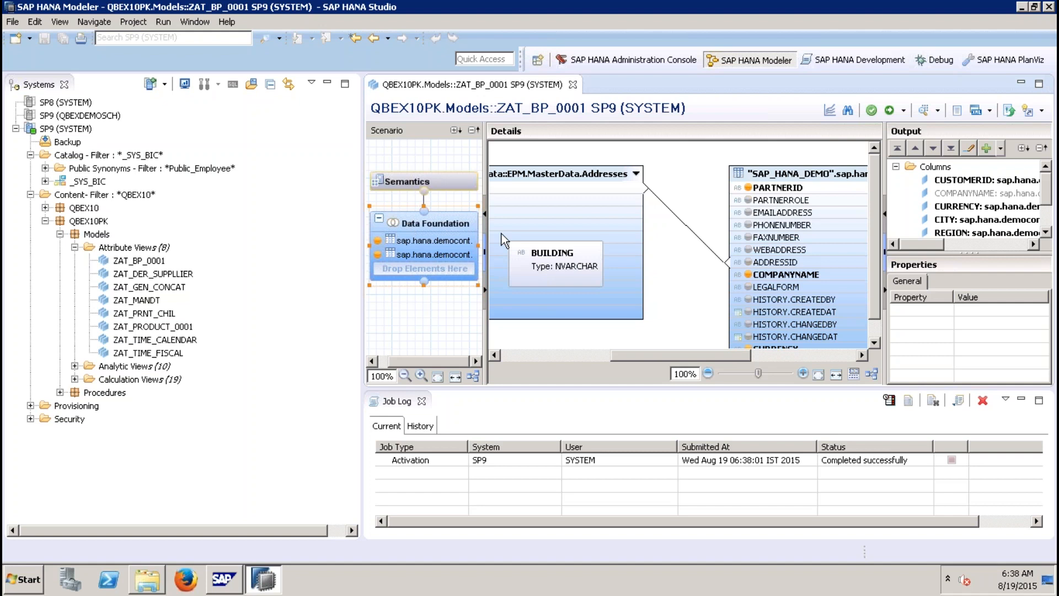
Step: Preview the CUSTOMERID count per COUNTRY chart again, inspect the GB bar, and close the preview
{"action": "left_click", "coordinate": [923, 110]}
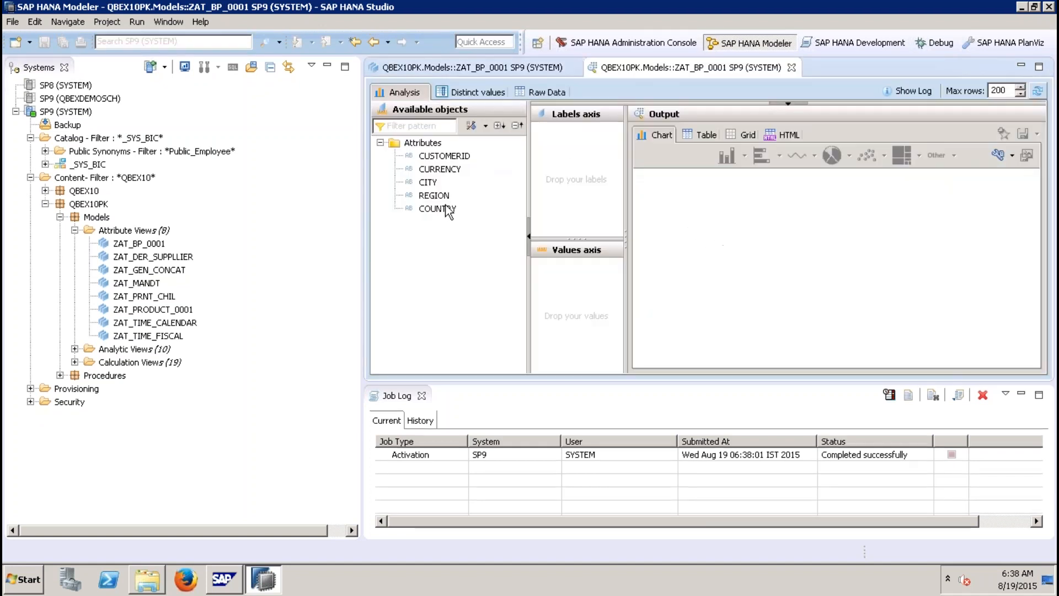
{"action": "left_click_drag", "start_coordinate": [448, 213], "coordinate": [574, 133]}
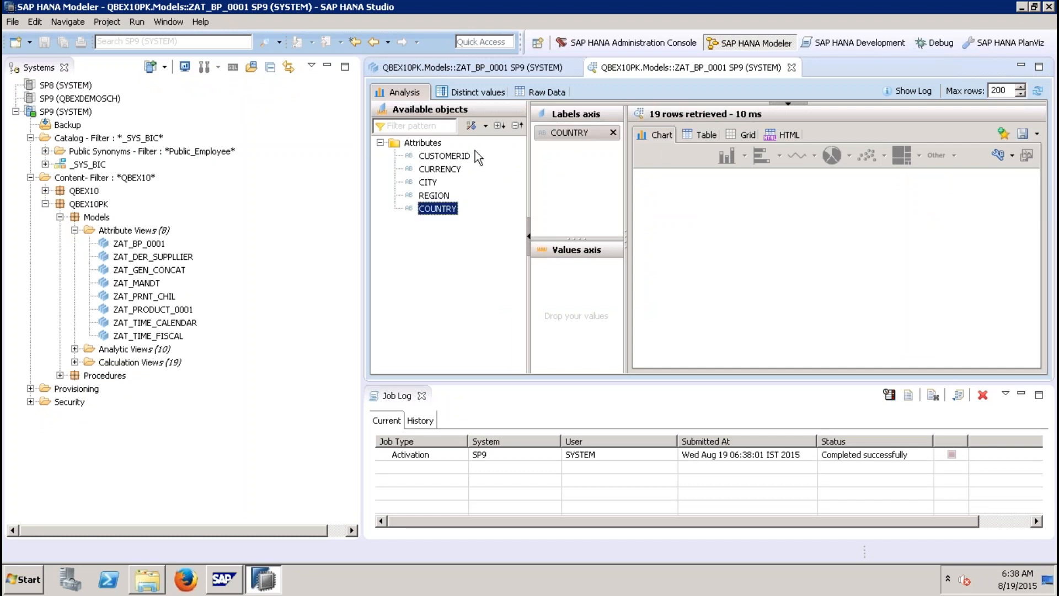
{"action": "left_click_drag", "start_coordinate": [453, 157], "coordinate": [557, 267]}
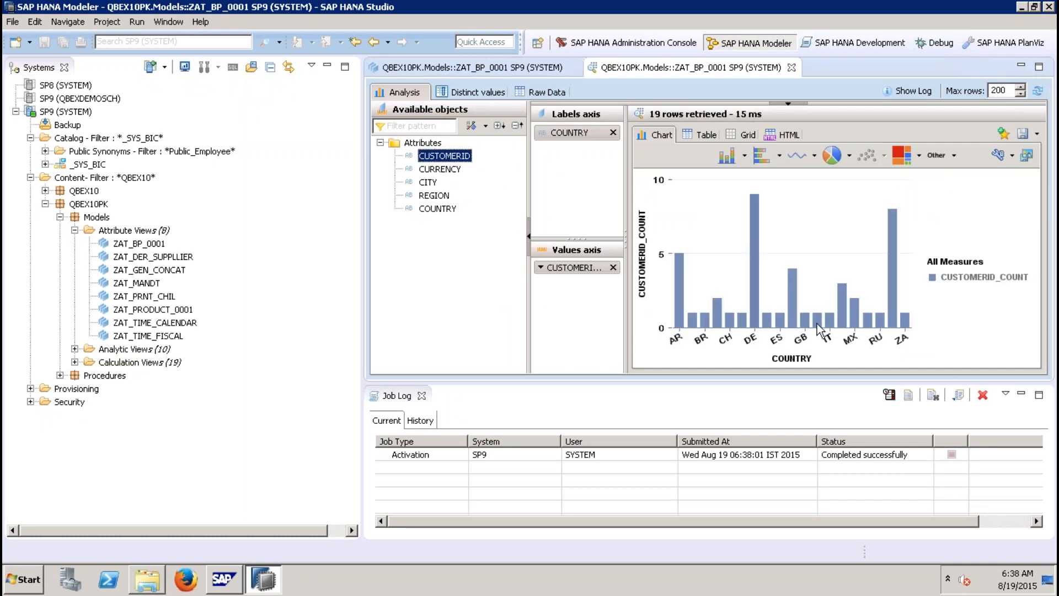
{"action": "left_click", "coordinate": [800, 342]}
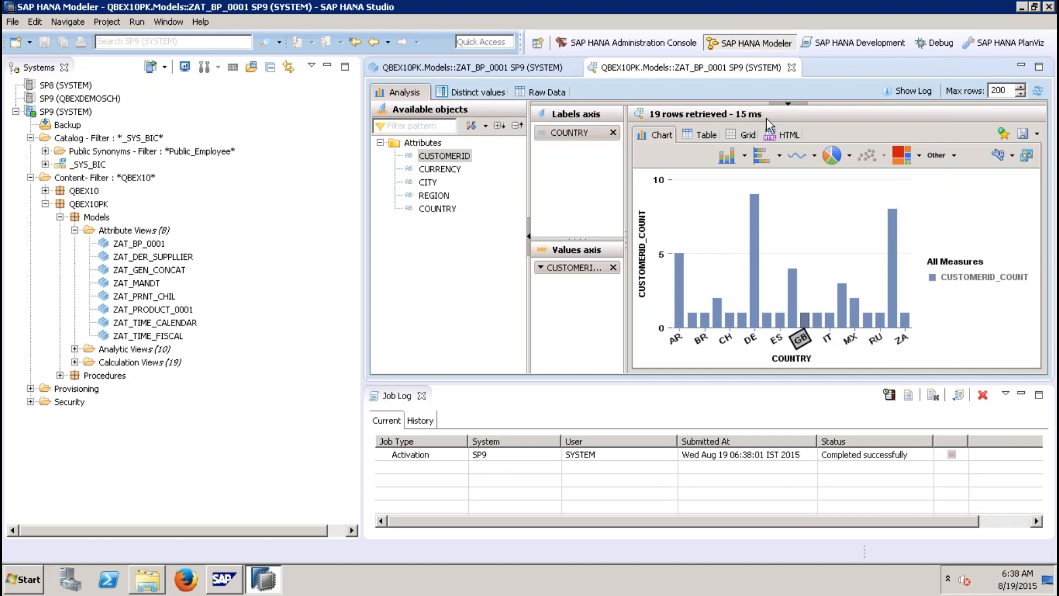
{"action": "left_click", "coordinate": [791, 67]}
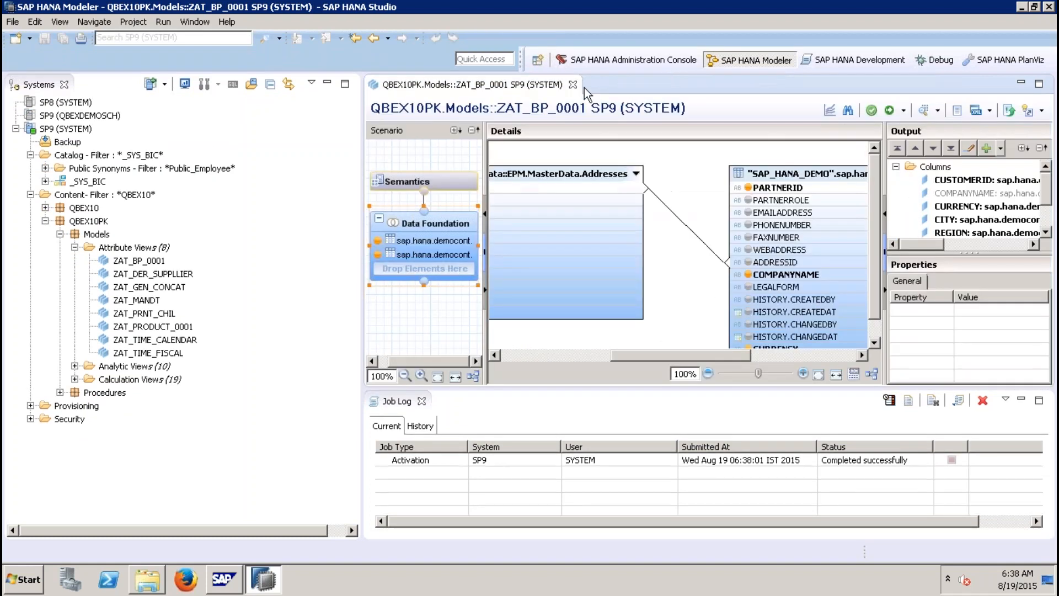
Step: Close the attribute view editor and the job log, collapsing the attribute views folder
{"action": "left_click", "coordinate": [573, 85]}
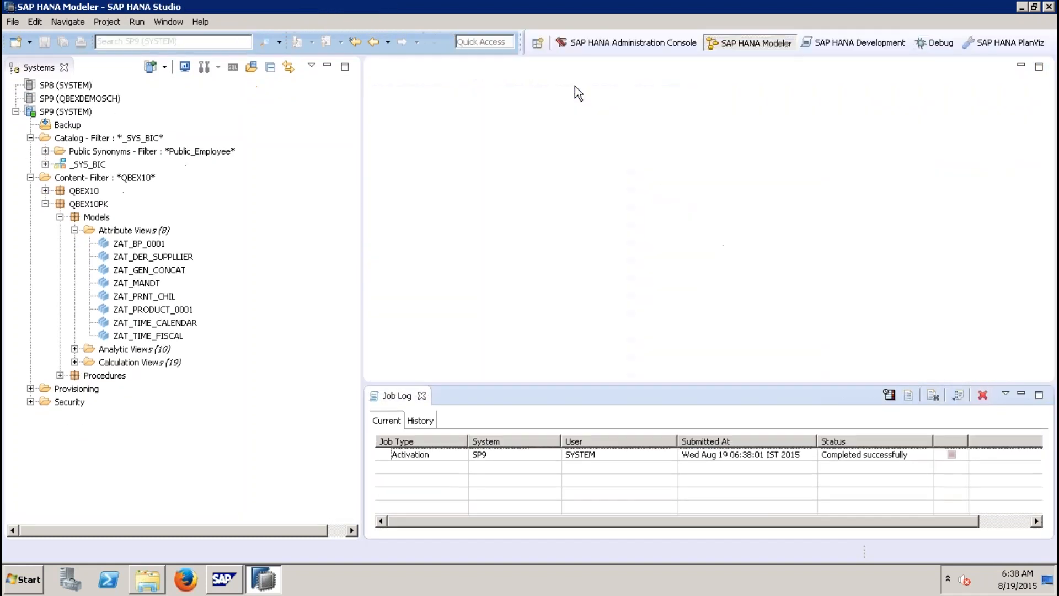
{"action": "left_click", "coordinate": [423, 396]}
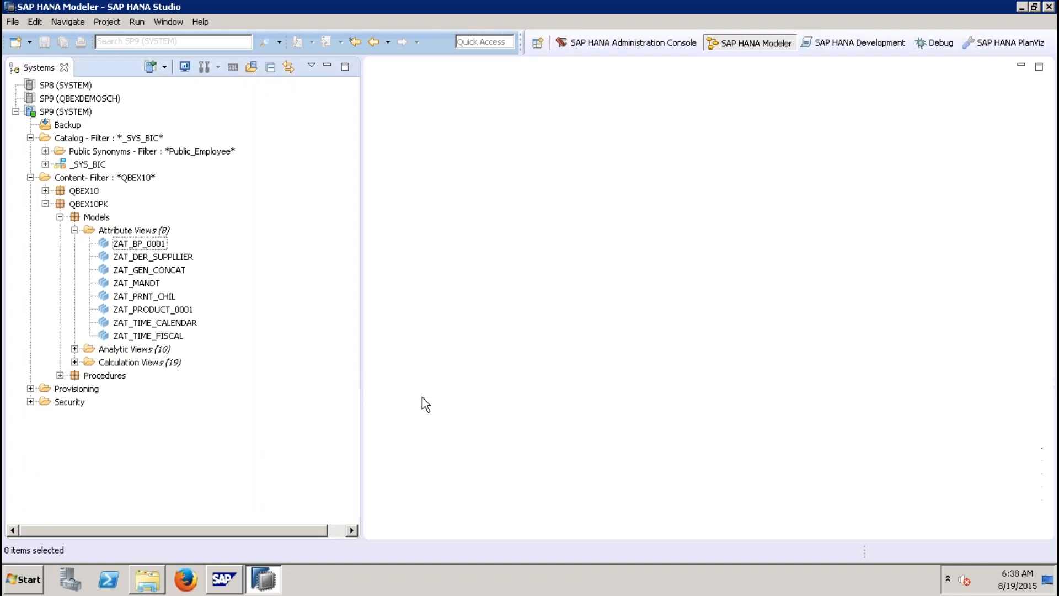
{"action": "left_click", "coordinate": [75, 230]}
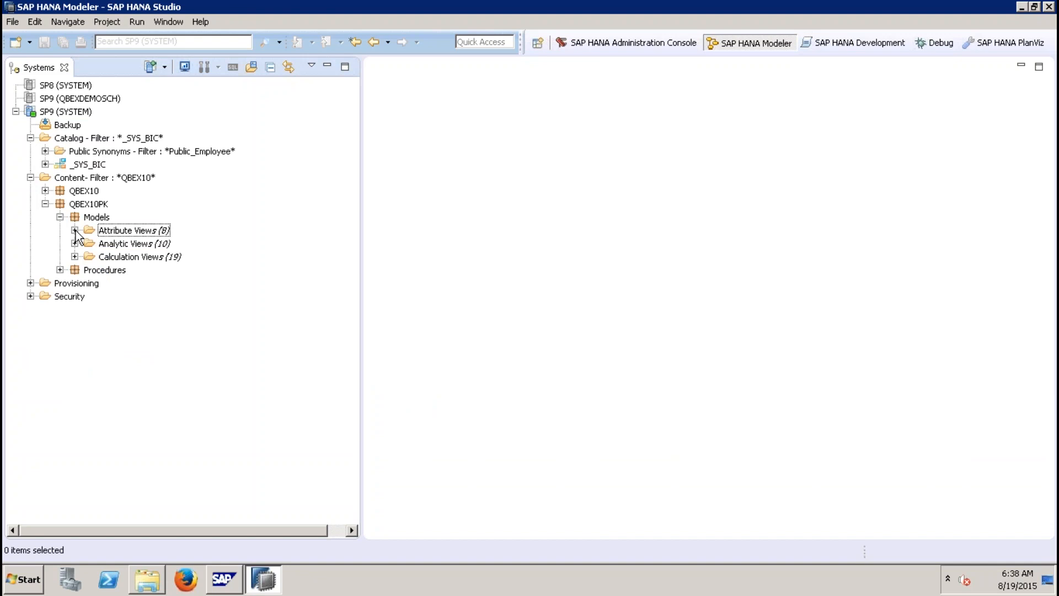
Step: Create a new analytic privilege named ZAP_STATIC_10 in the QBEX10PK Models package, with the same label
{"action": "left_click", "coordinate": [106, 219]}
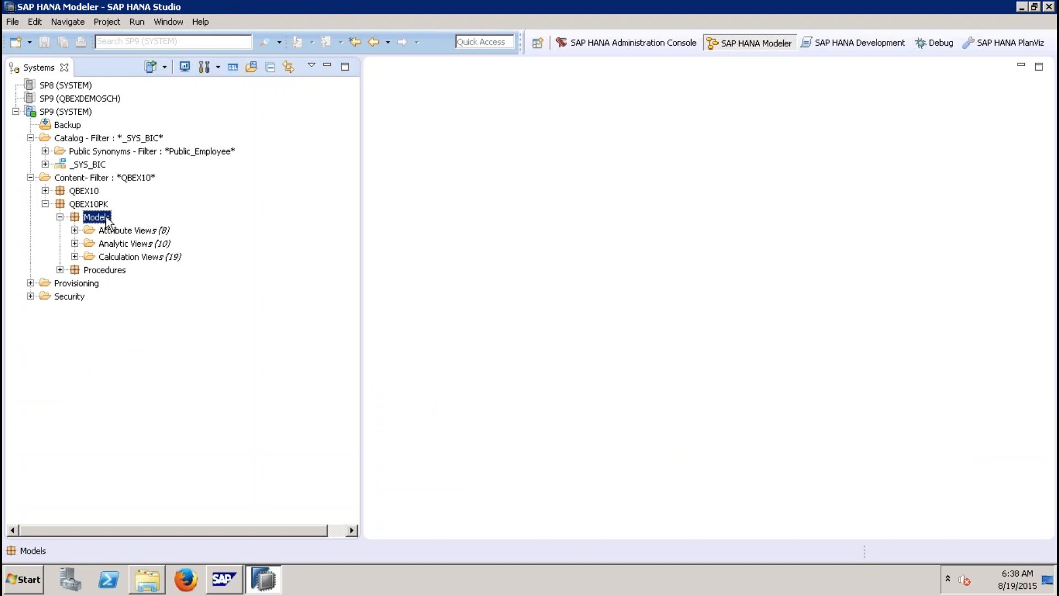
{"action": "right_click", "coordinate": [107, 220]}
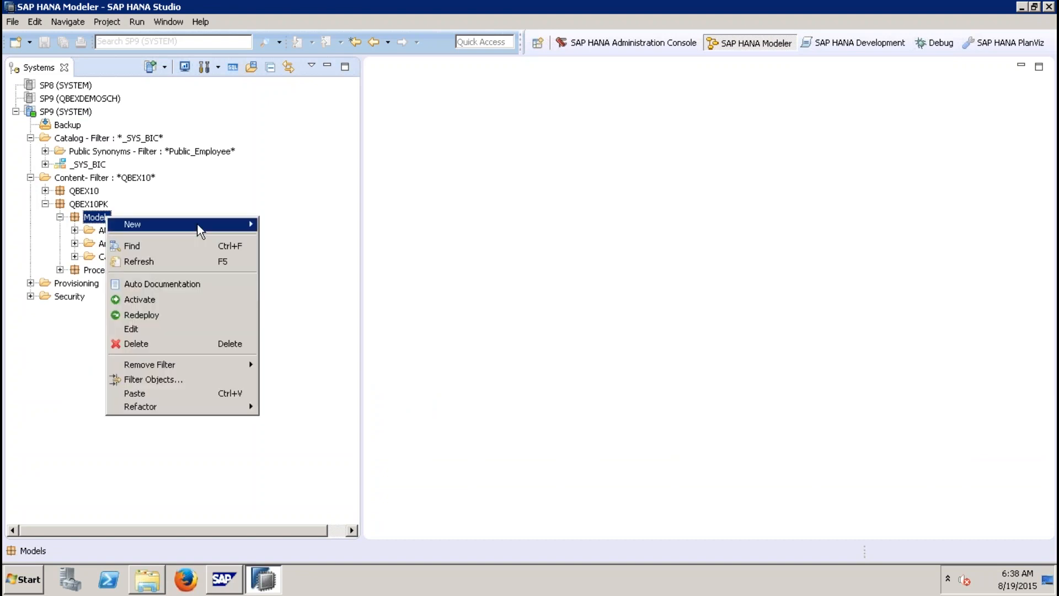
{"action": "mouse_move", "coordinate": [205, 226]}
{"action": "left_click", "coordinate": [336, 289]}
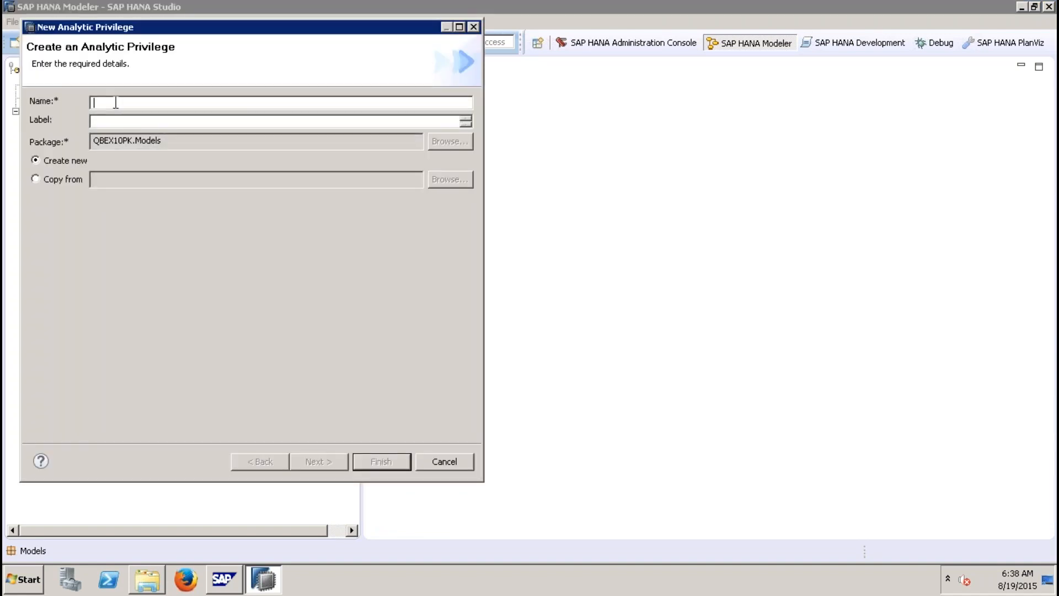
{"action": "type", "text": "ZAP_STATIC_10"}
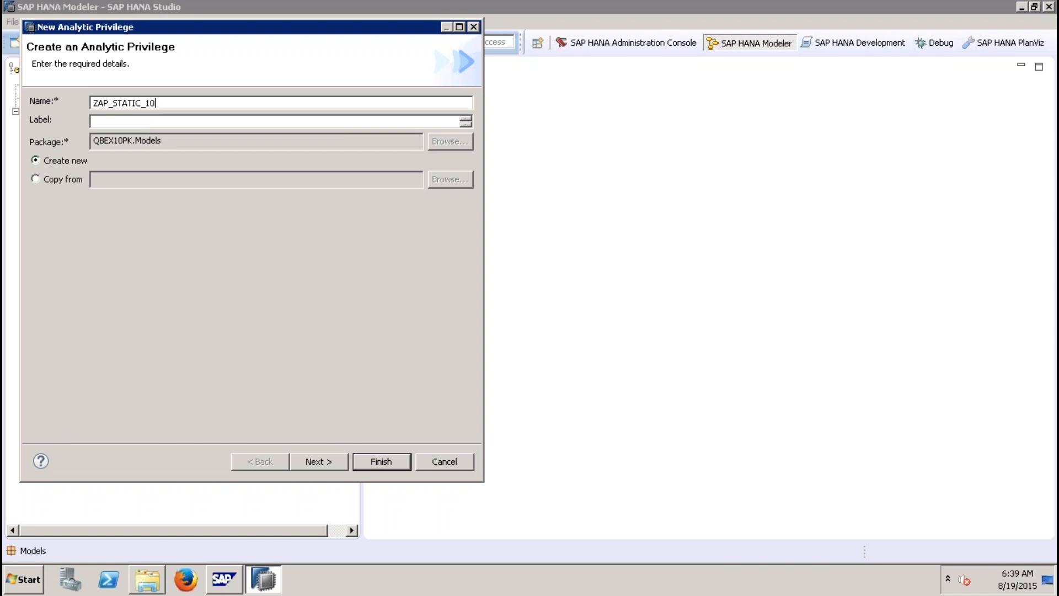
{"action": "left_click", "coordinate": [177, 122]}
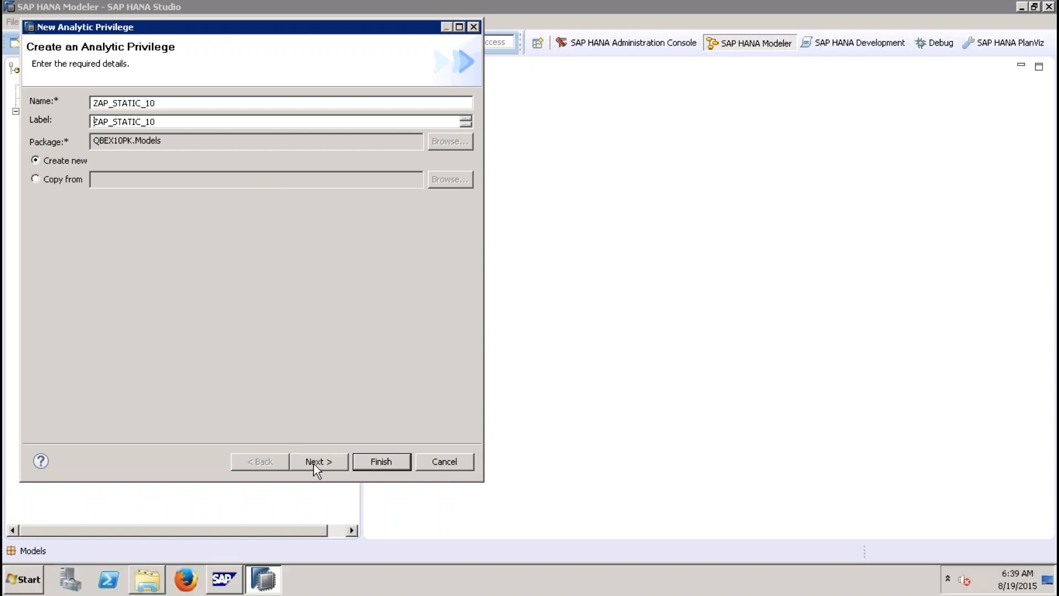
Step: Add the ZAT_BP_0001 attribute view from QBEX10PK Models as the privilege's information model and finish the wizard
{"action": "left_click", "coordinate": [313, 464]}
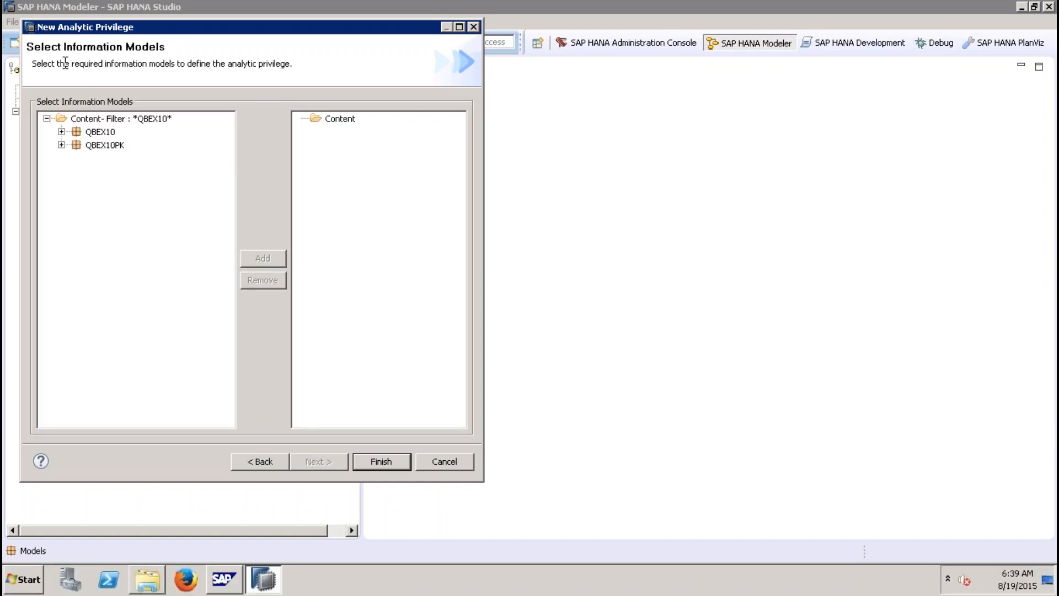
{"action": "left_click", "coordinate": [61, 144]}
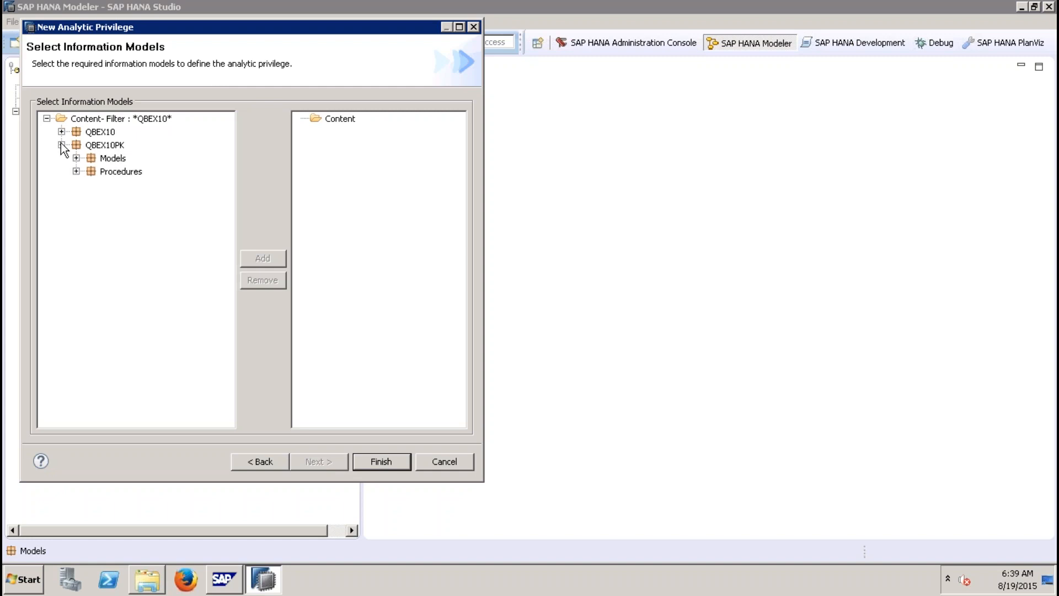
{"action": "left_click", "coordinate": [76, 158]}
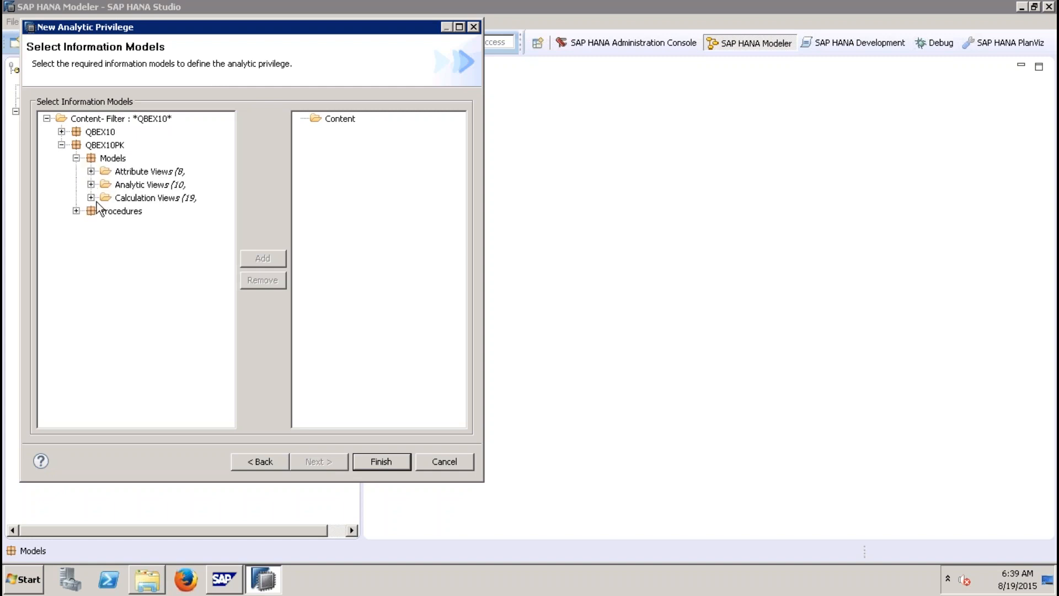
{"action": "left_click", "coordinate": [91, 172]}
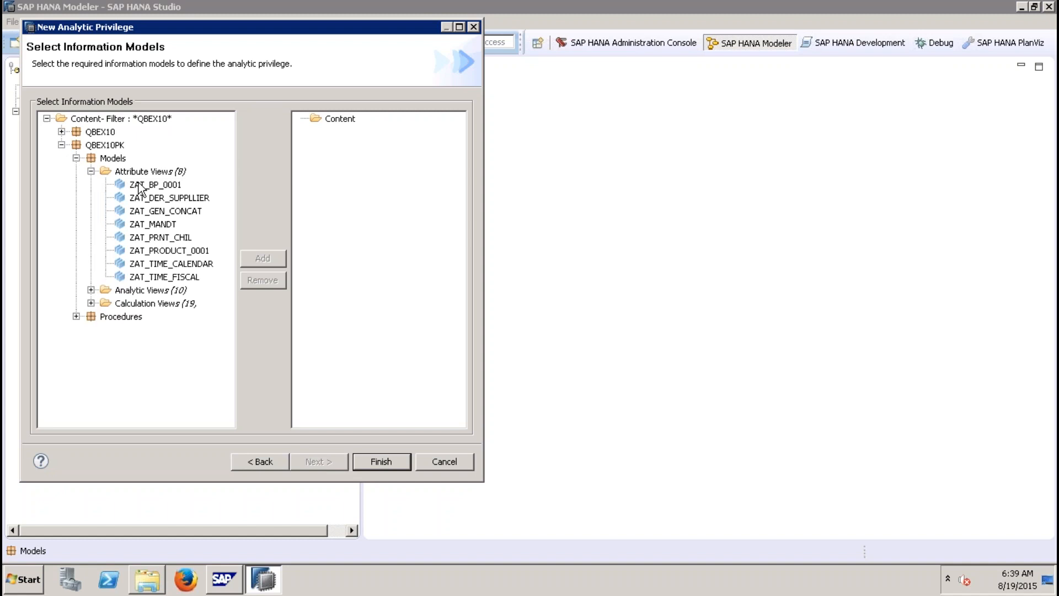
{"action": "left_click", "coordinate": [139, 184]}
{"action": "left_click", "coordinate": [260, 259]}
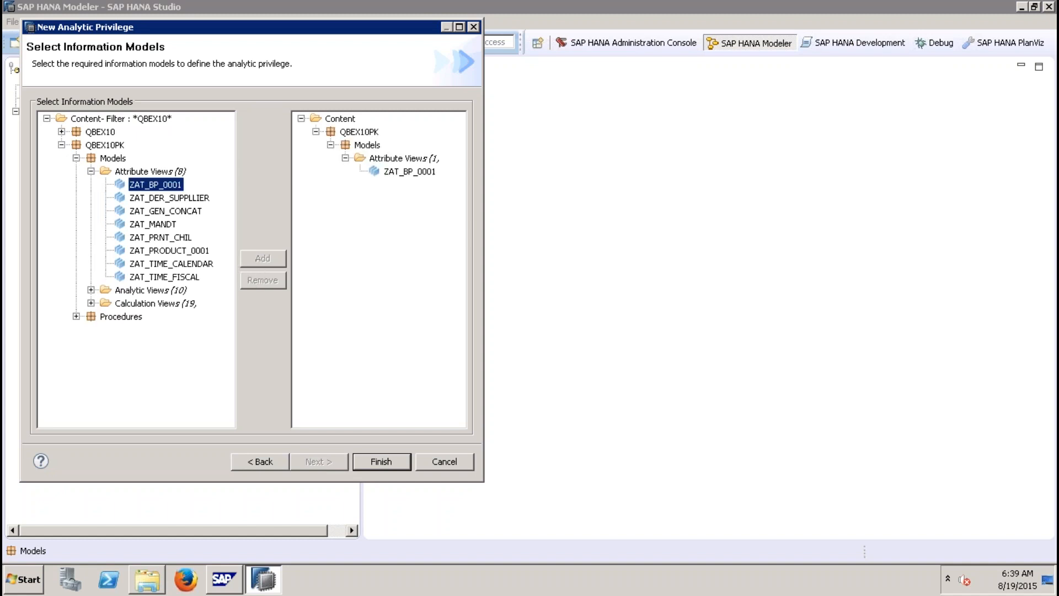
{"action": "left_click", "coordinate": [382, 461]}
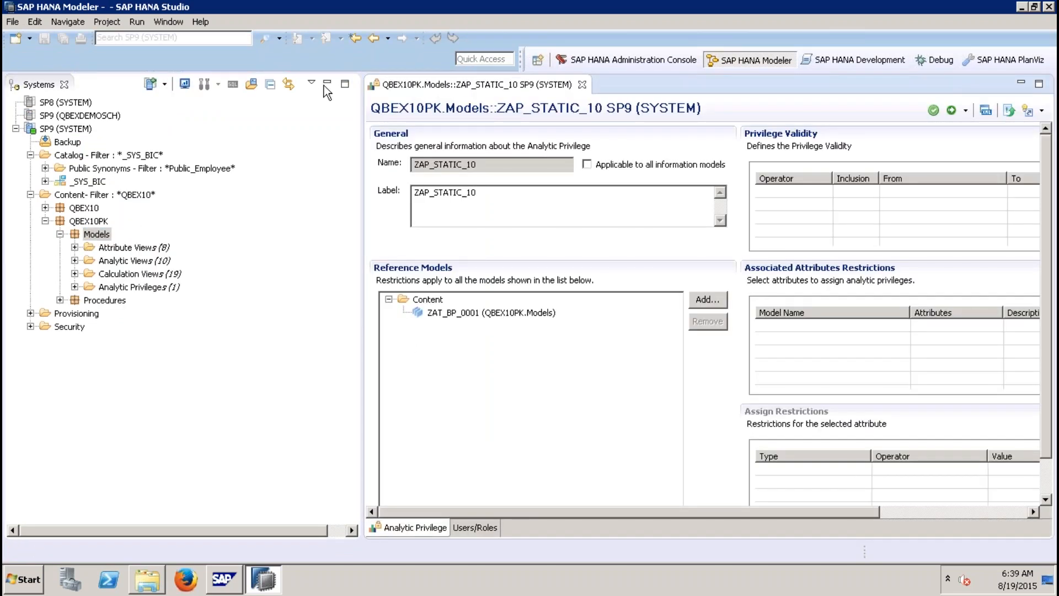
{"action": "left_click", "coordinate": [327, 82]}
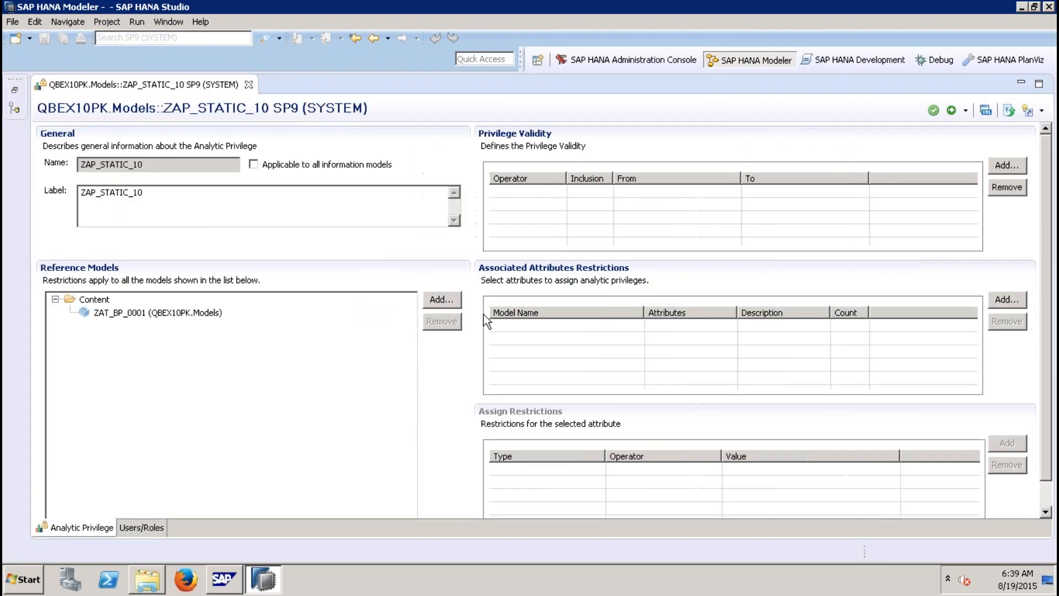
{"action": "left_click_drag", "start_coordinate": [153, 167], "coordinate": [48, 162]}
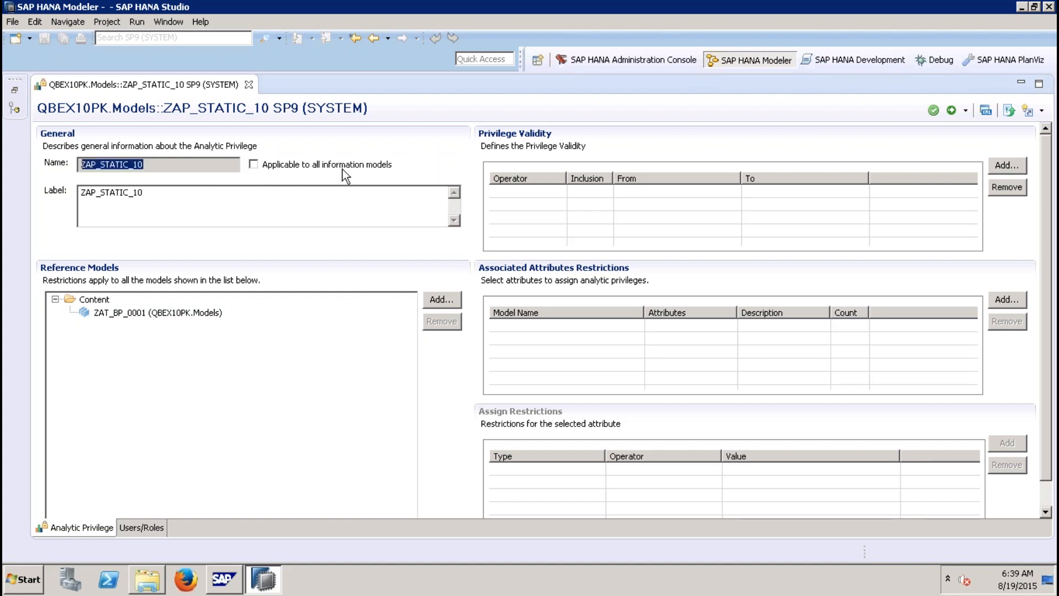
{"action": "left_click", "coordinate": [167, 317]}
{"action": "left_click", "coordinate": [457, 302]}
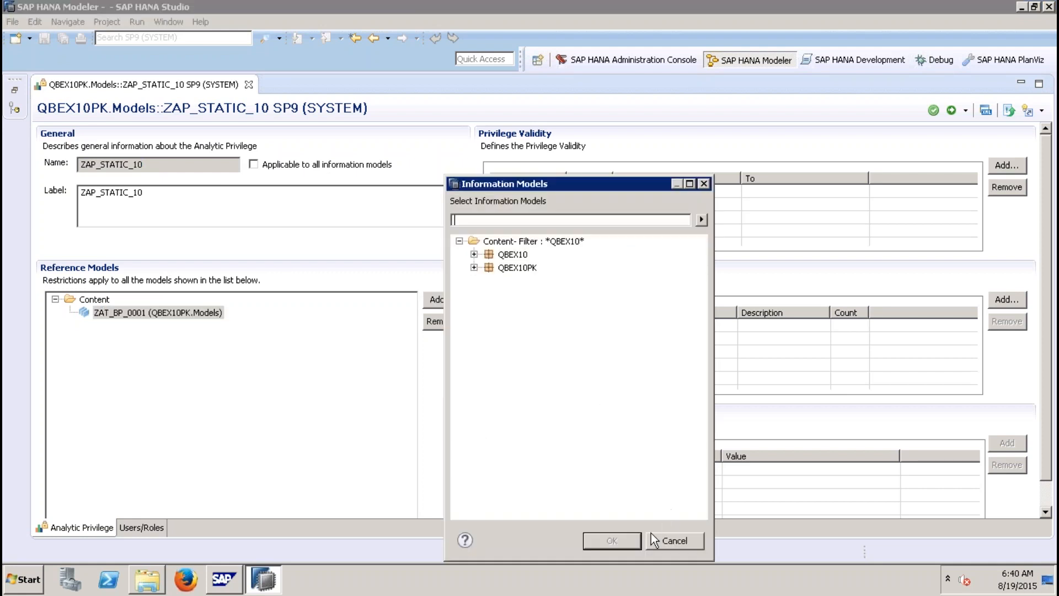
{"action": "left_click", "coordinate": [651, 537]}
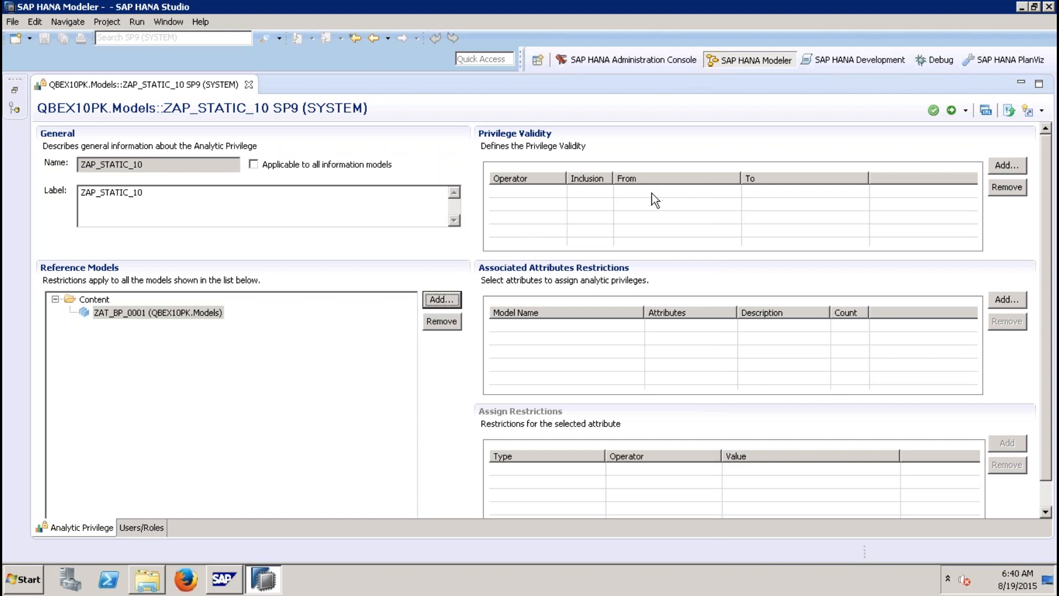
Step: Add a privilege validity condition with operator Greater Equal and a From date of 2015-08-01
{"action": "left_click", "coordinate": [1018, 165]}
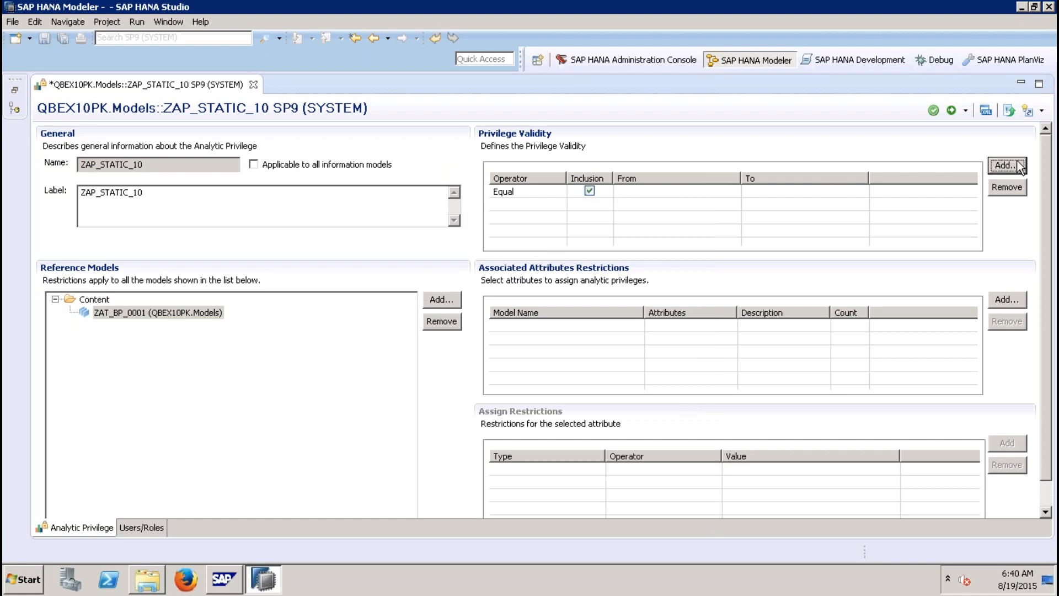
{"action": "left_click", "coordinate": [552, 193]}
{"action": "left_click", "coordinate": [560, 191]}
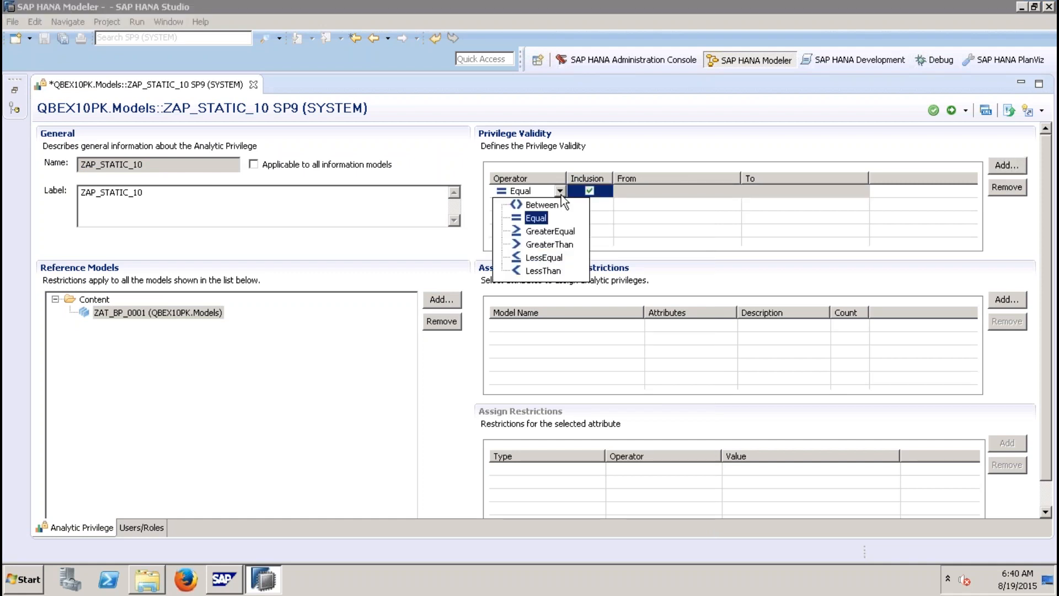
{"action": "left_click", "coordinate": [538, 232]}
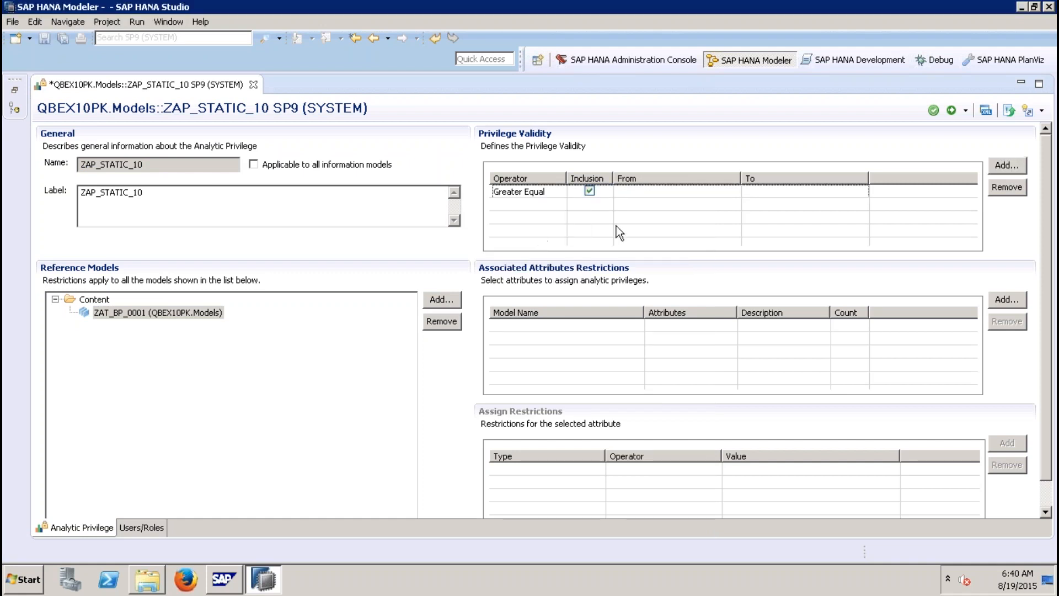
{"action": "left_click", "coordinate": [712, 193]}
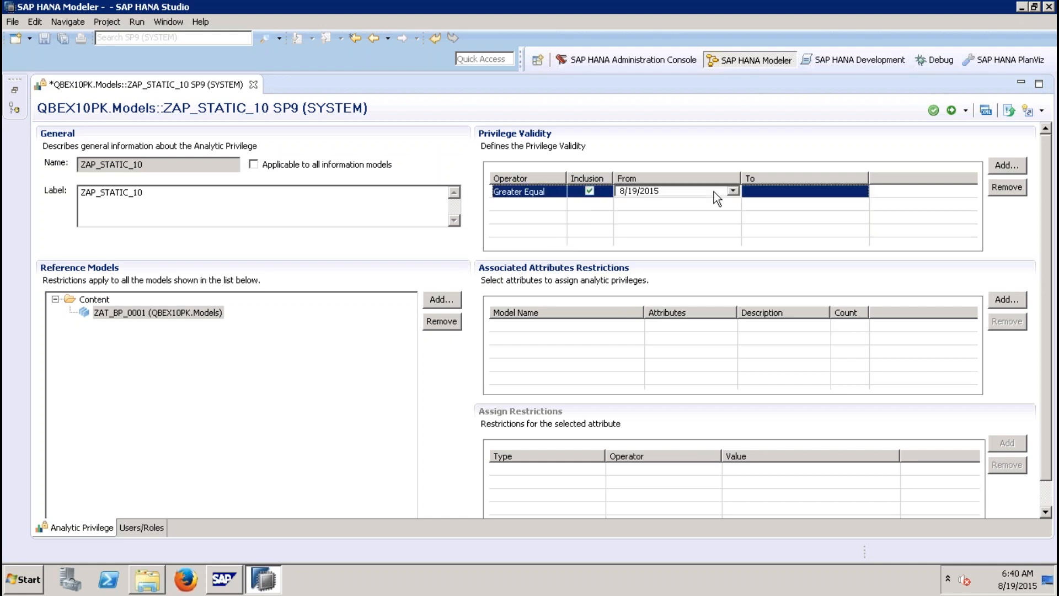
{"action": "left_click", "coordinate": [733, 191]}
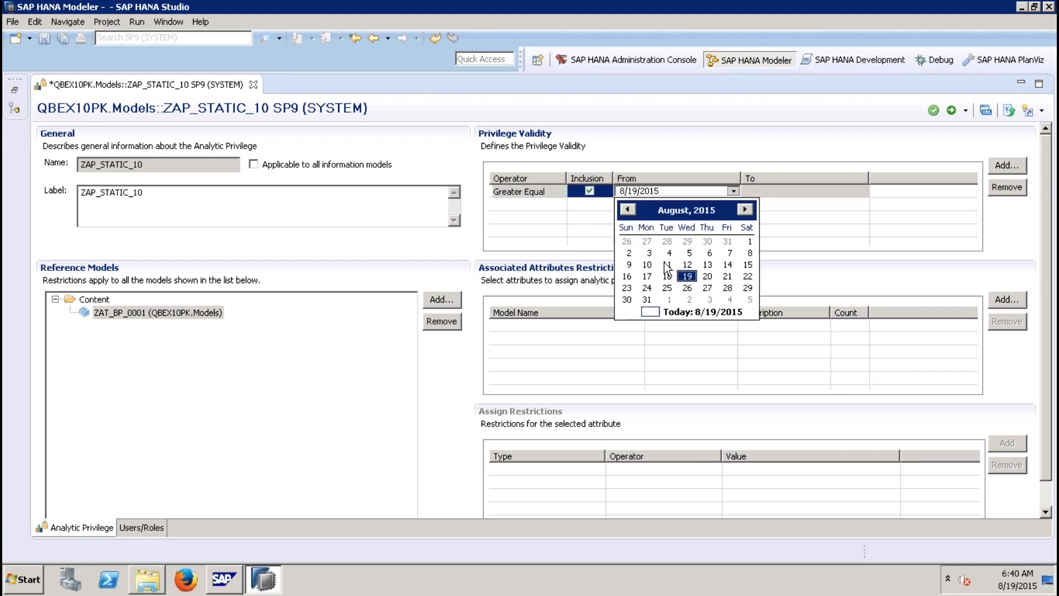
{"action": "left_click", "coordinate": [751, 241]}
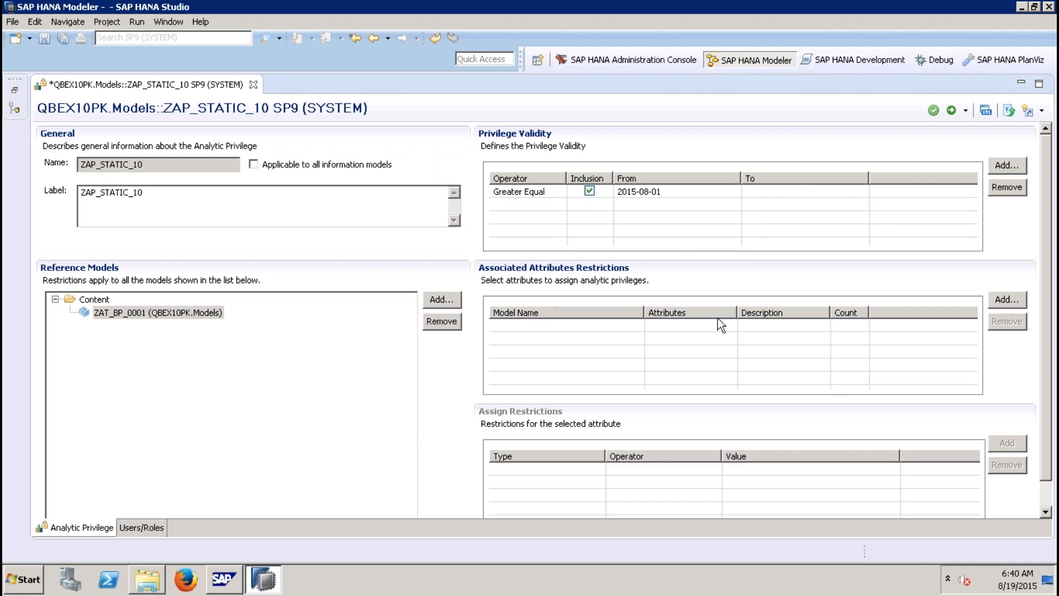
Step: Add the COUNTRY attribute of ZAT_BP_0001 as an associated attribute restriction
{"action": "left_click", "coordinate": [1001, 300]}
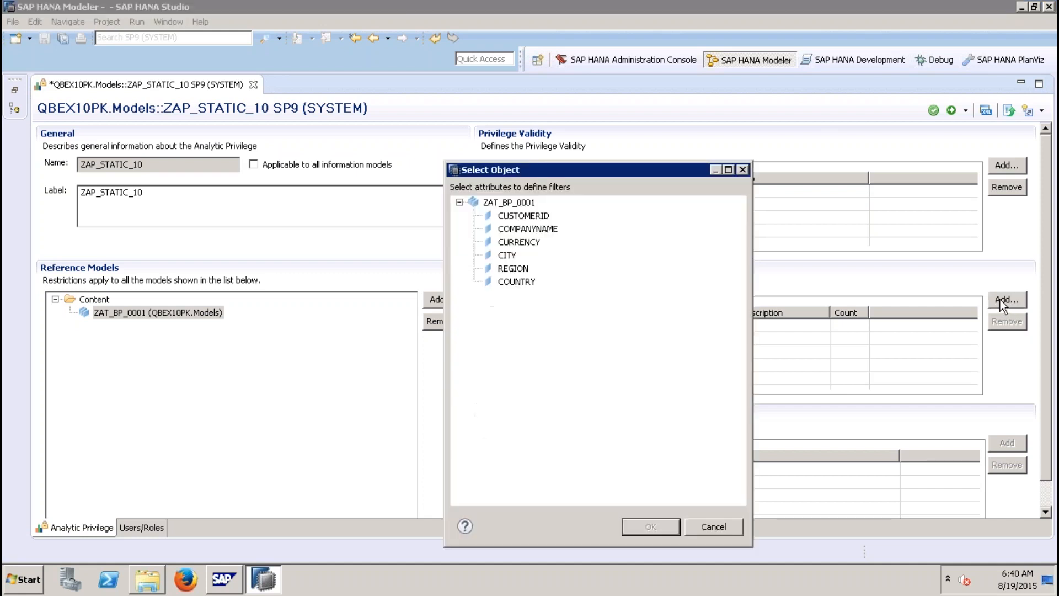
{"action": "left_click", "coordinate": [517, 281]}
{"action": "double_click", "coordinate": [518, 280]}
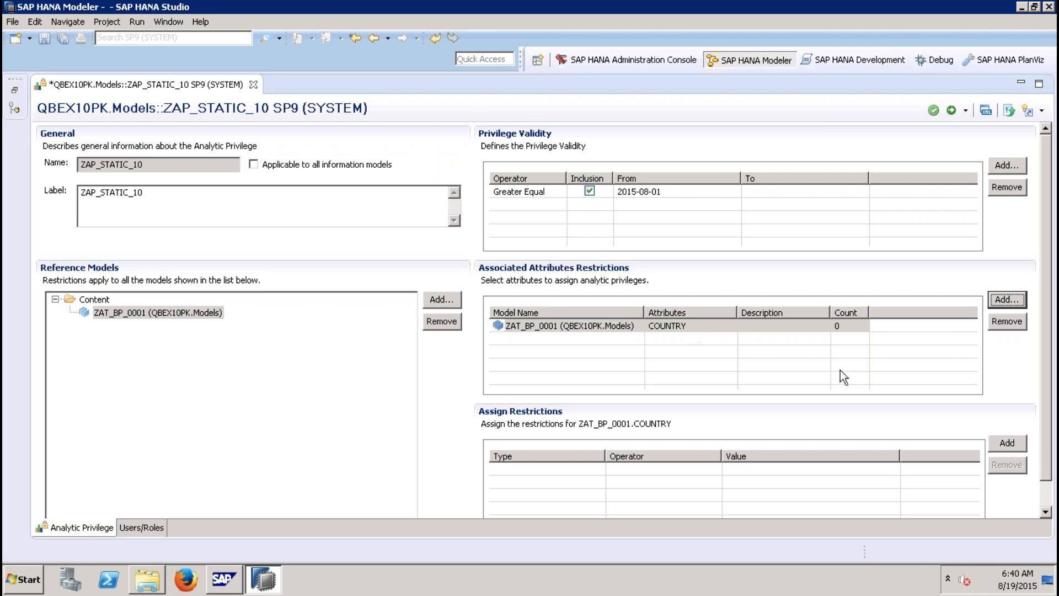
Step: Assign a fixed Equal restriction with value GB to COUNTRY and activate the analytic privilege
{"action": "left_click", "coordinate": [1046, 512]}
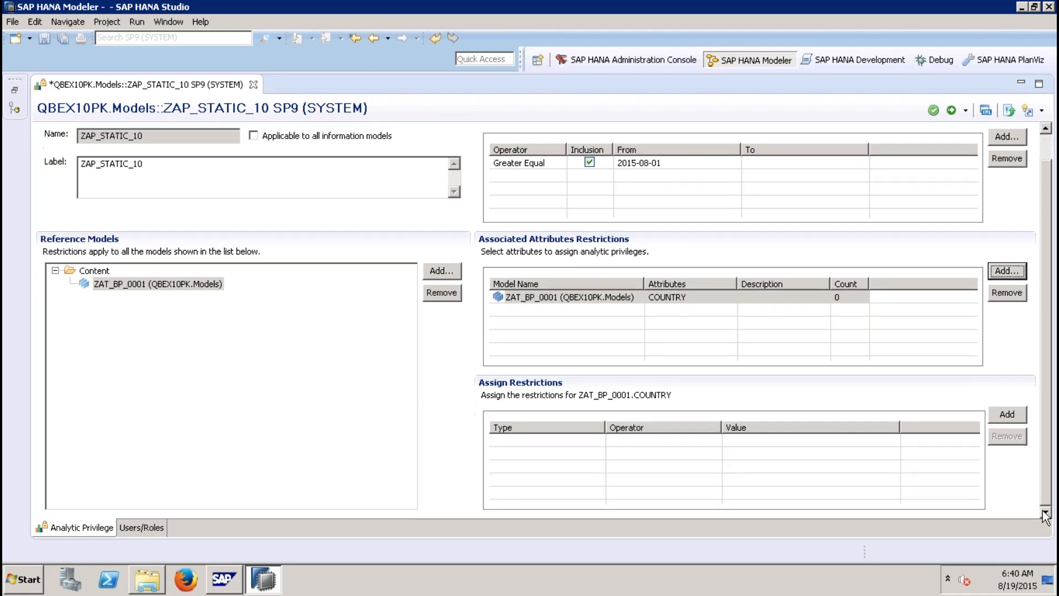
{"action": "left_click", "coordinate": [1007, 415]}
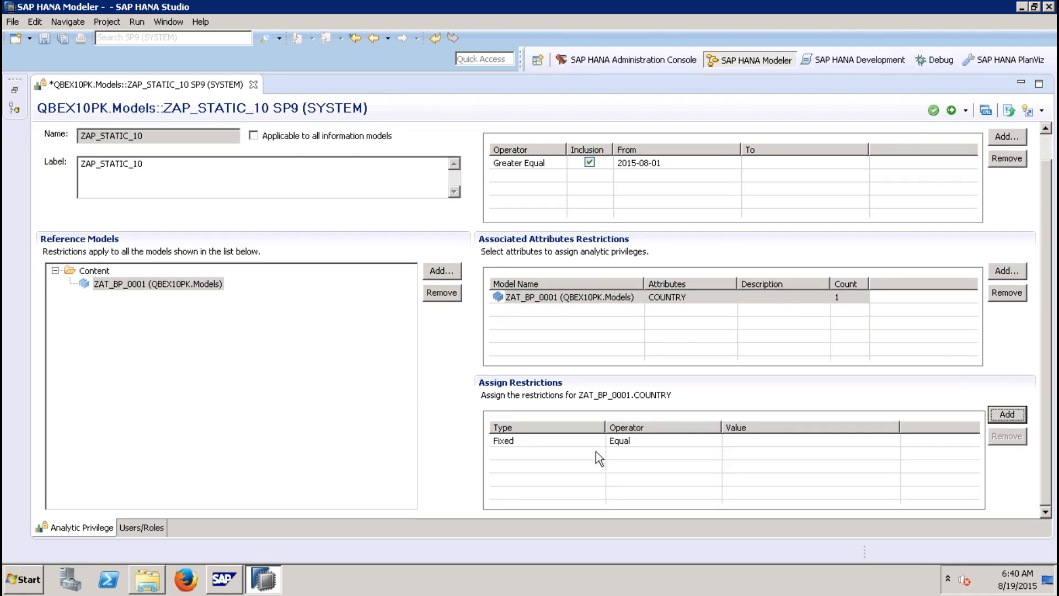
{"action": "left_click", "coordinate": [661, 441]}
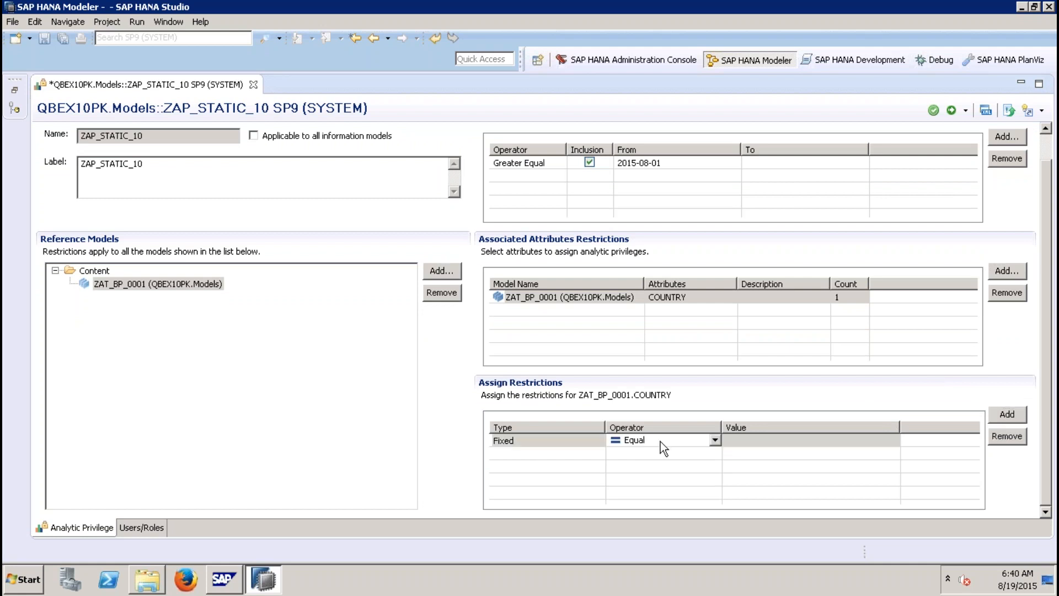
{"action": "left_click", "coordinate": [714, 441]}
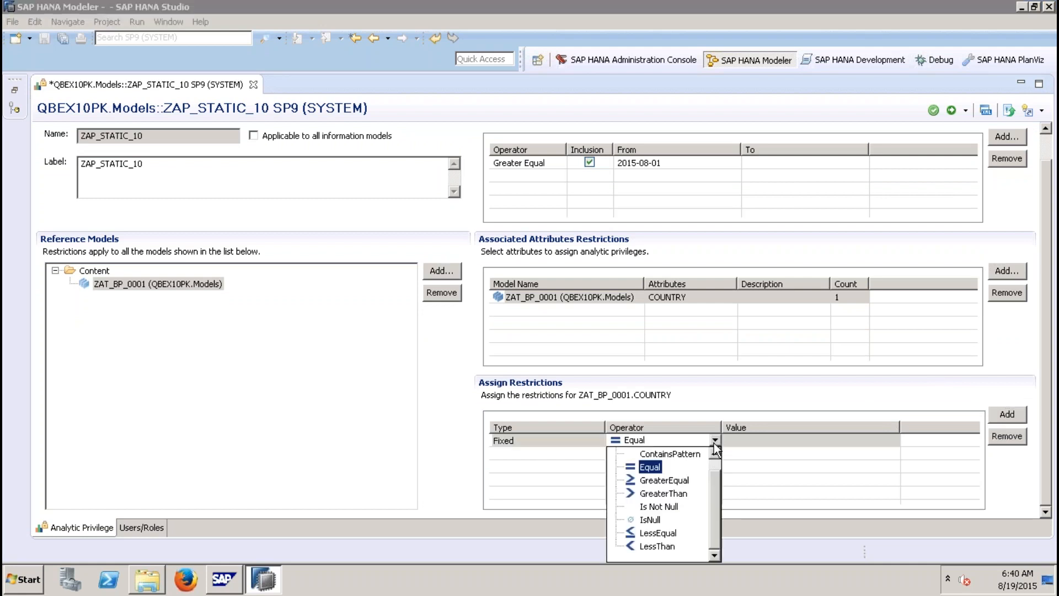
{"action": "left_click", "coordinate": [744, 441]}
{"action": "left_click", "coordinate": [763, 441]}
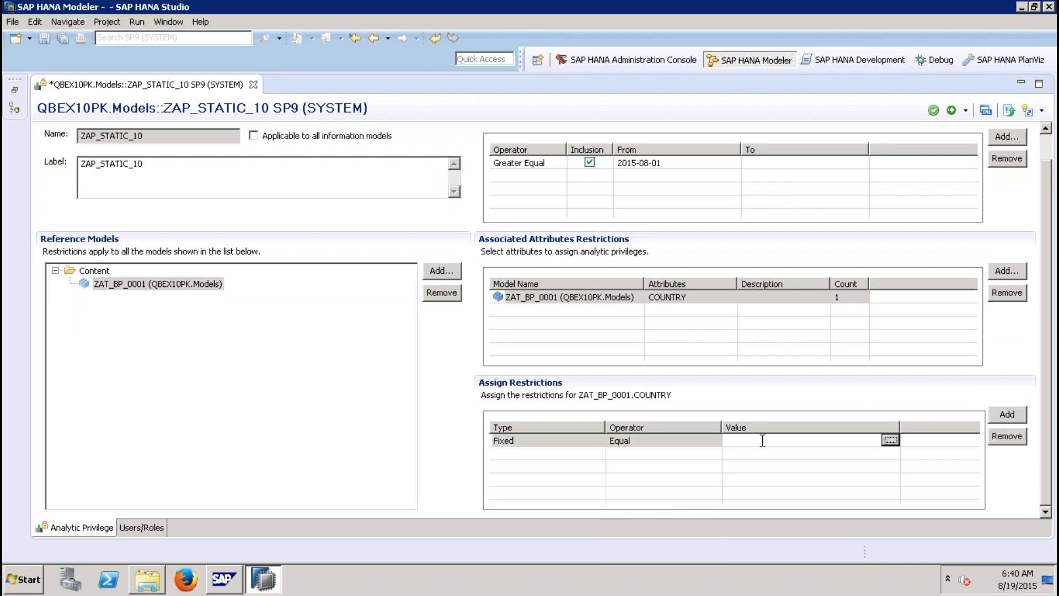
{"action": "left_click", "coordinate": [890, 440]}
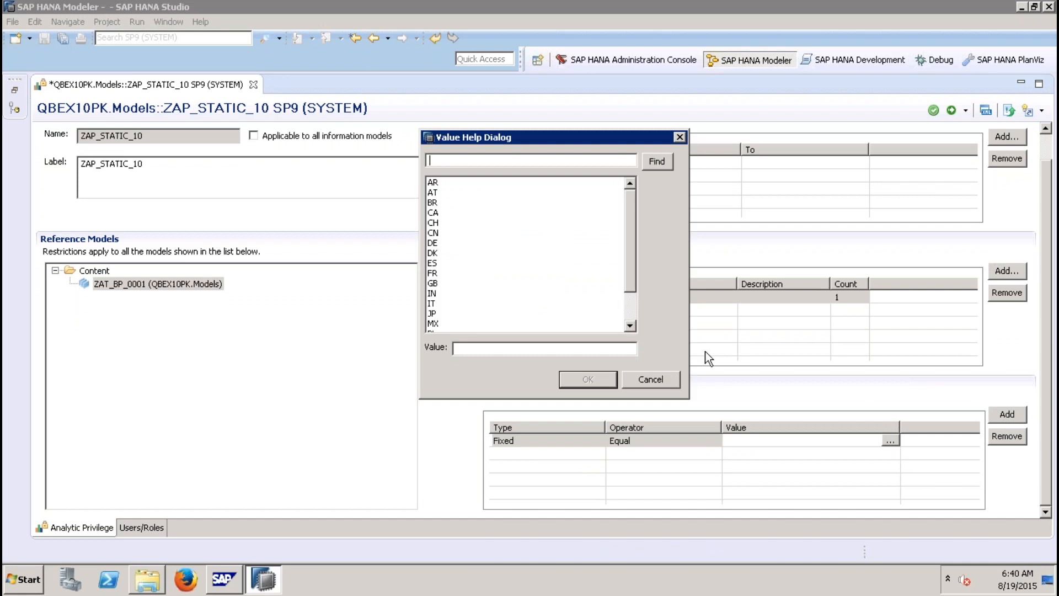
{"action": "double_click", "coordinate": [432, 283]}
{"action": "left_click", "coordinate": [951, 109]}
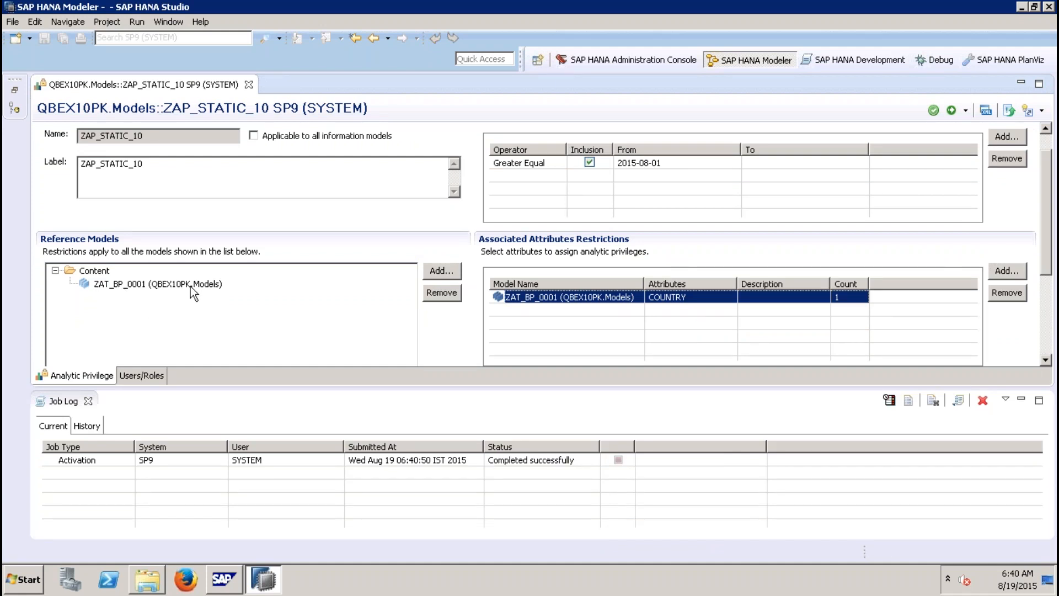
Step: Close the privilege editor and the job log, and restore the Systems navigator
{"action": "left_click", "coordinate": [250, 85]}
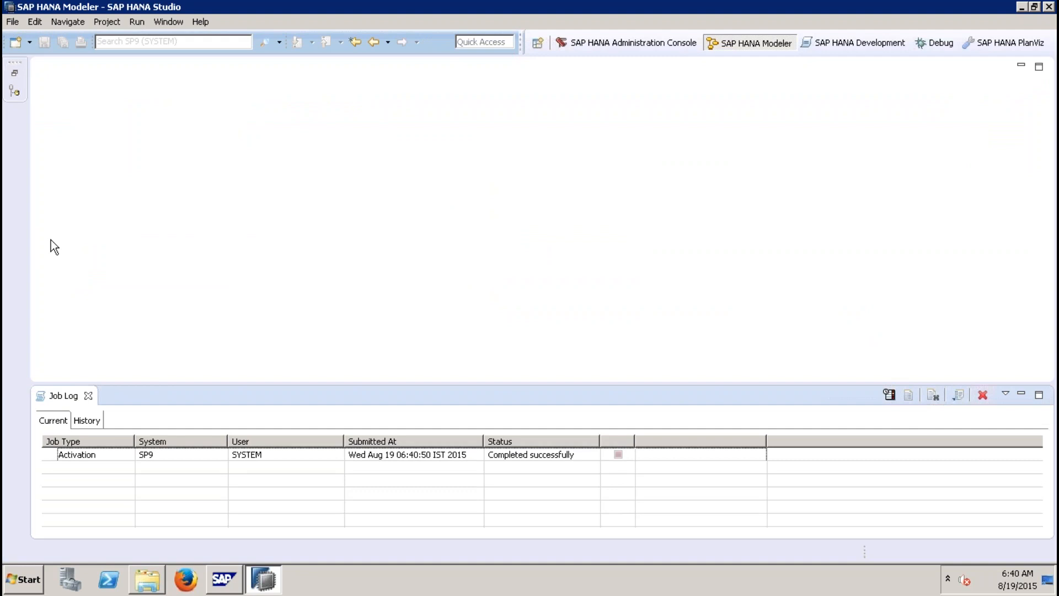
{"action": "left_click", "coordinate": [88, 401]}
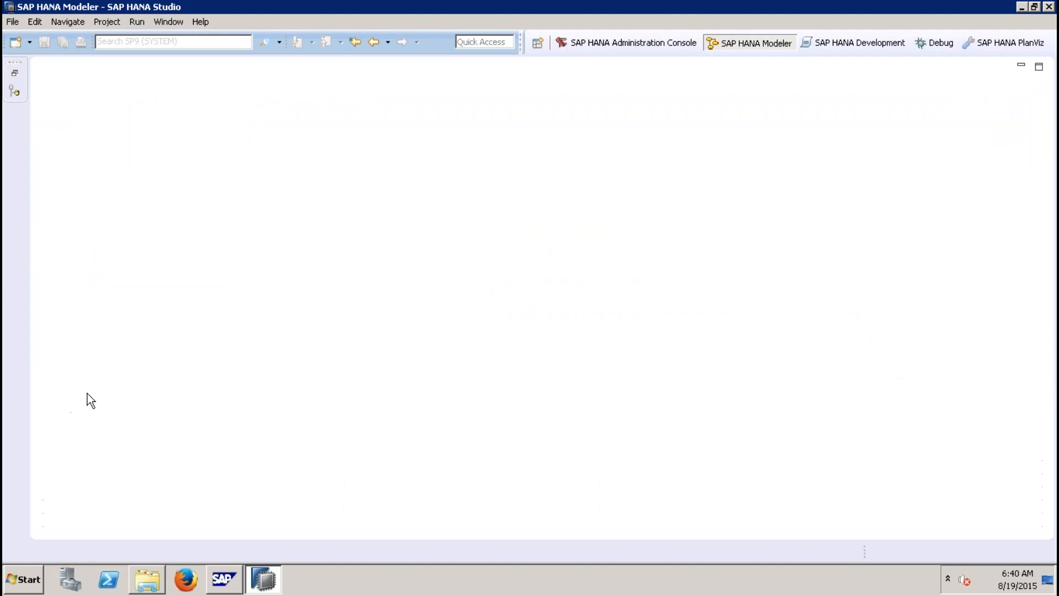
{"action": "left_click", "coordinate": [15, 72]}
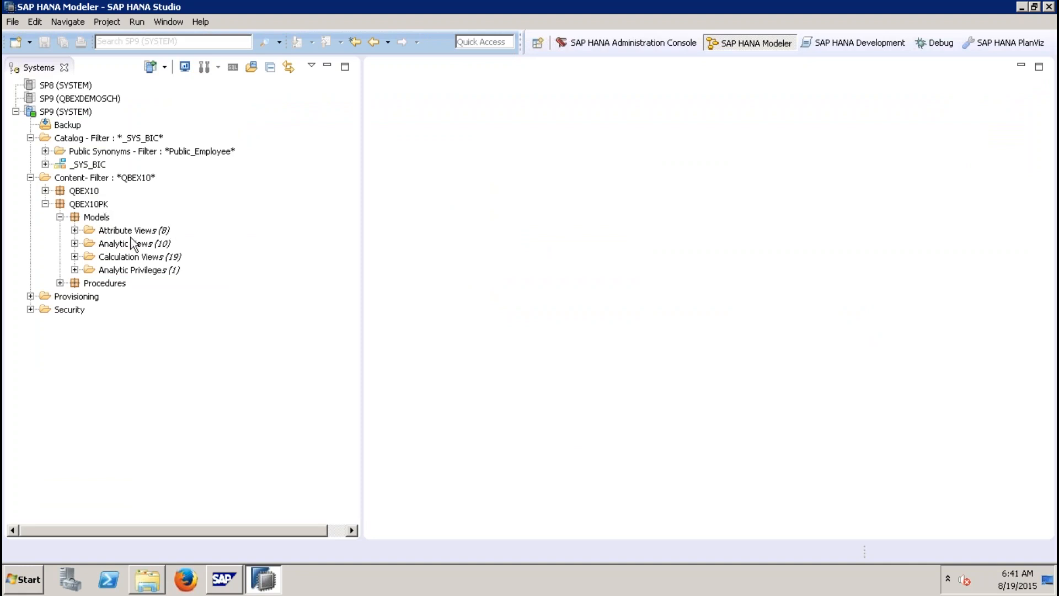
Step: Create a new user under Security's Users folder with the user name NEWUSERB10
{"action": "right_click", "coordinate": [78, 310]}
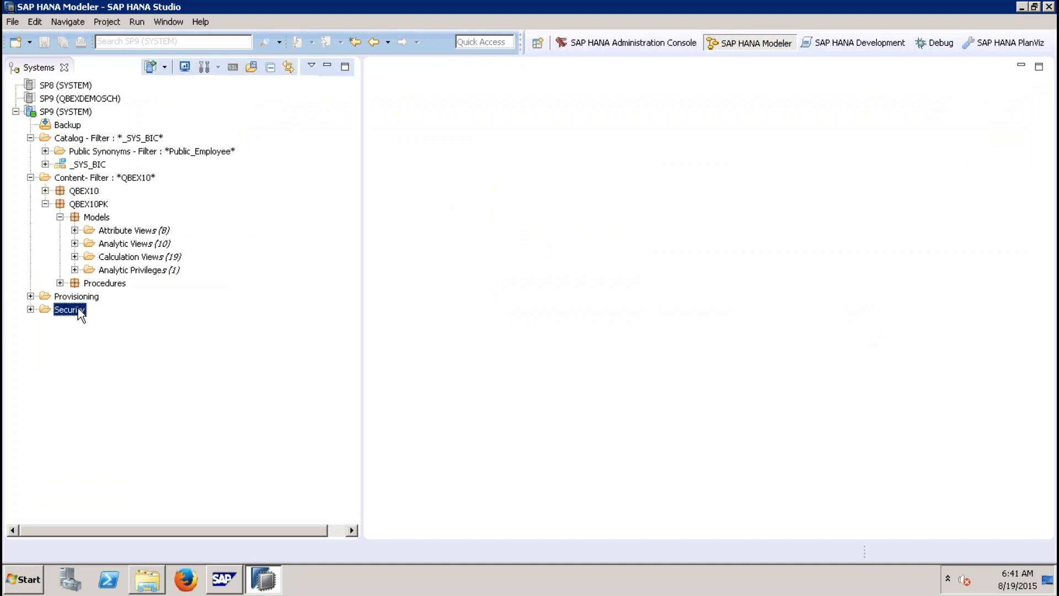
{"action": "left_click", "coordinate": [30, 310]}
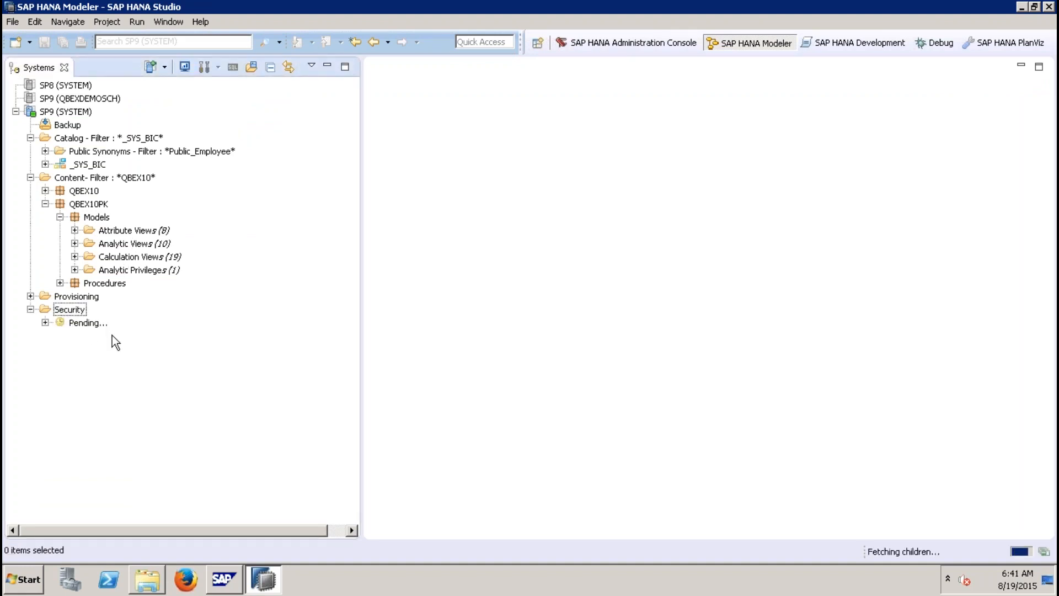
{"action": "right_click", "coordinate": [88, 336]}
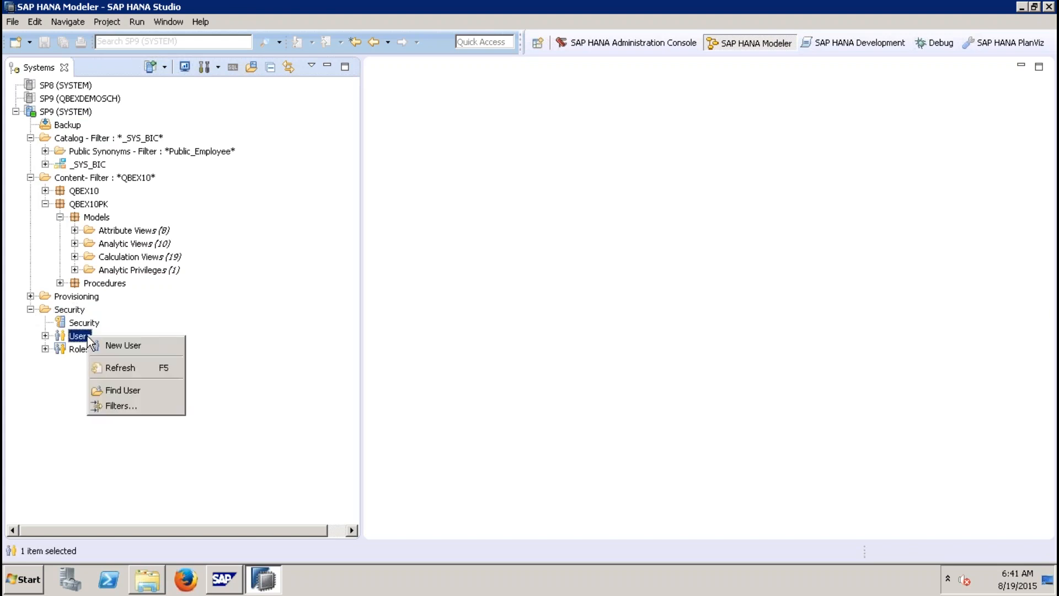
{"action": "left_click", "coordinate": [129, 347]}
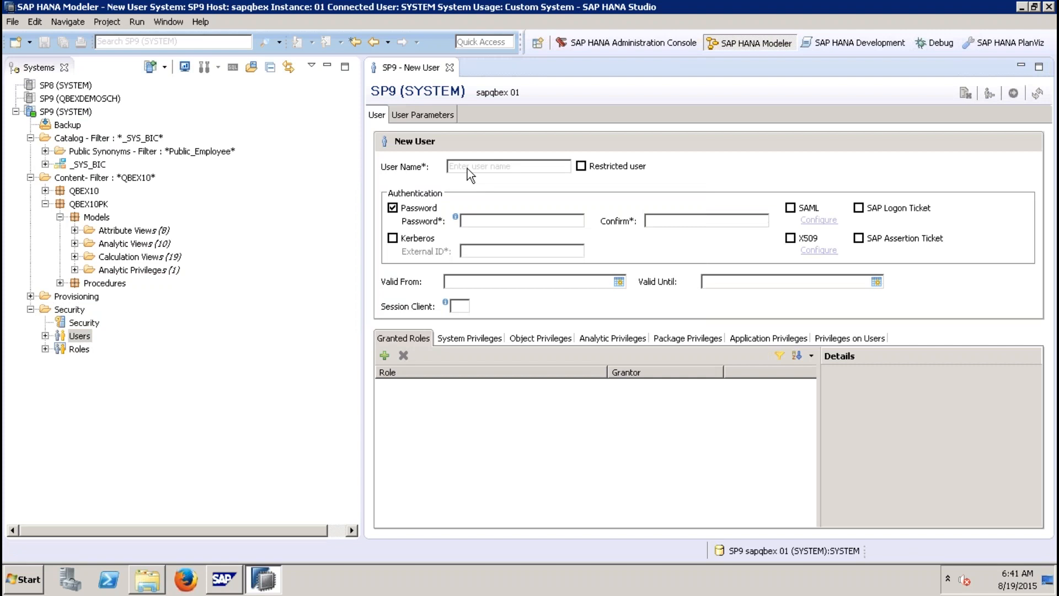
{"action": "type", "text": "NEWUSERB10"}
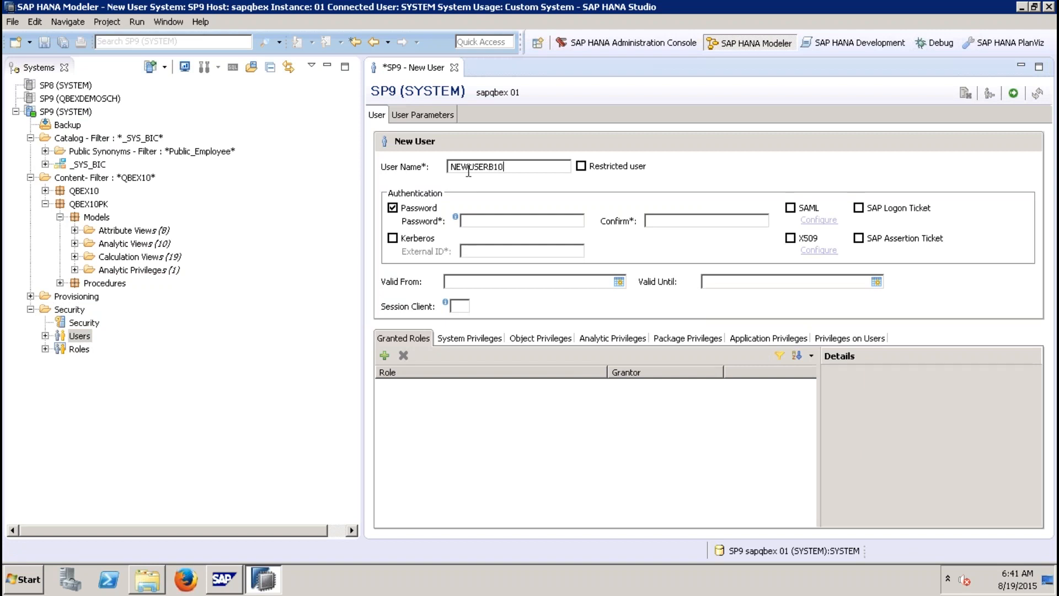
Step: Enter the new user's password and confirm it
{"action": "left_click", "coordinate": [496, 223]}
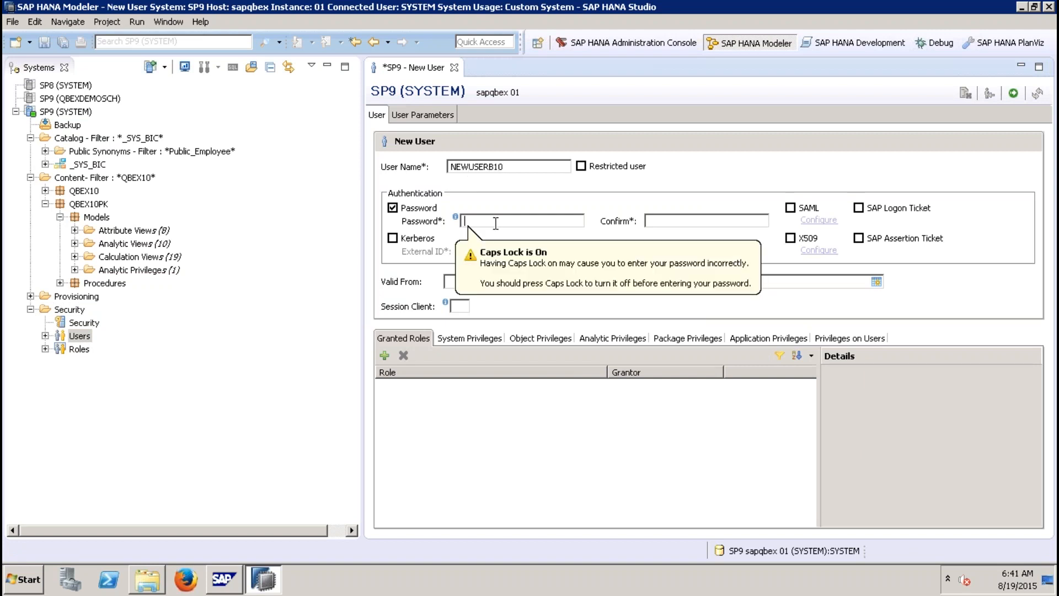
{"action": "type", "text": "••••••••"}
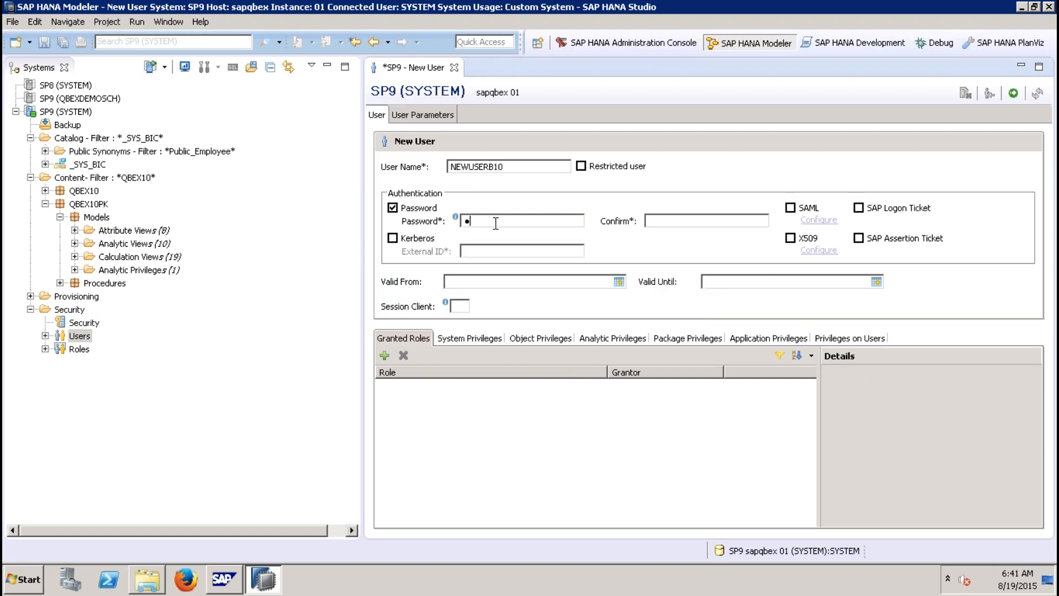
{"action": "type", "text": "•••"}
{"action": "key", "text": "Tab"}
{"action": "type", "text": "•••••••••••"}
Step: Add the _SYS_BIC schema as an object privilege with SELECT granted
{"action": "left_click", "coordinate": [539, 340]}
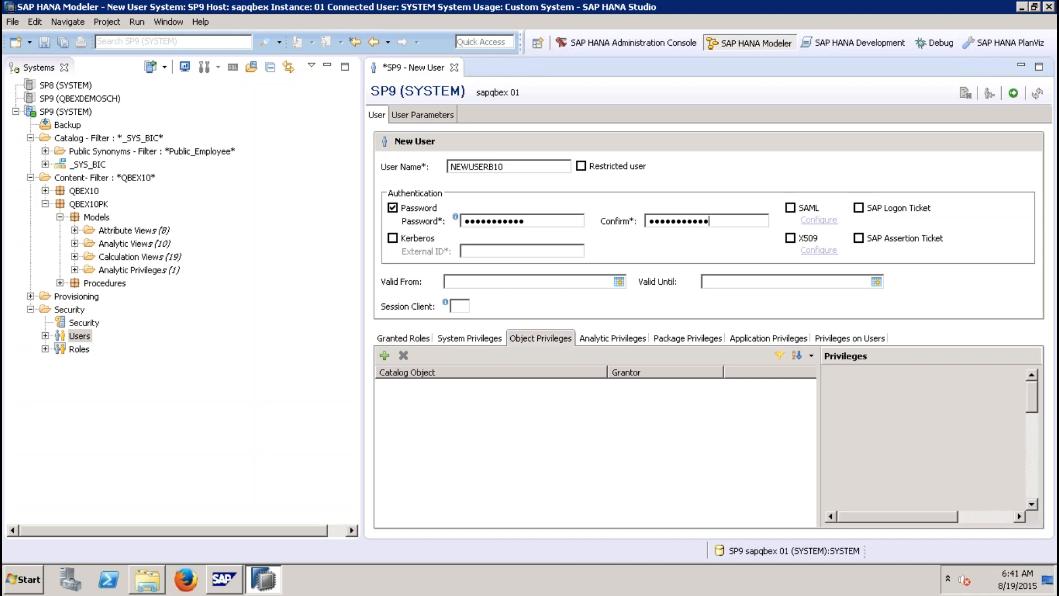
{"action": "left_click", "coordinate": [384, 357]}
{"action": "type", "text": "_sys_bic"}
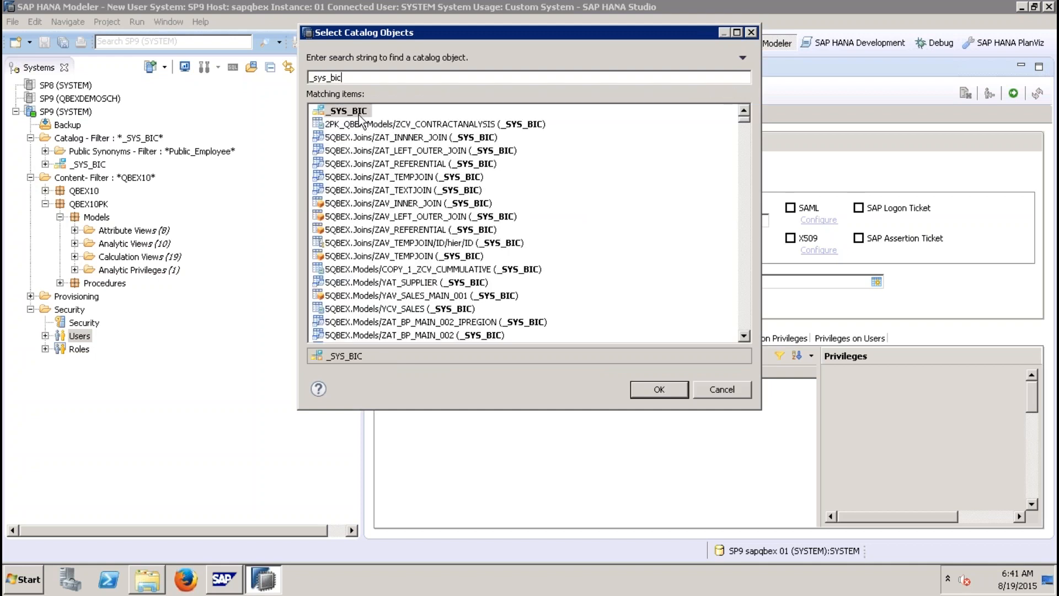
{"action": "double_click", "coordinate": [359, 112]}
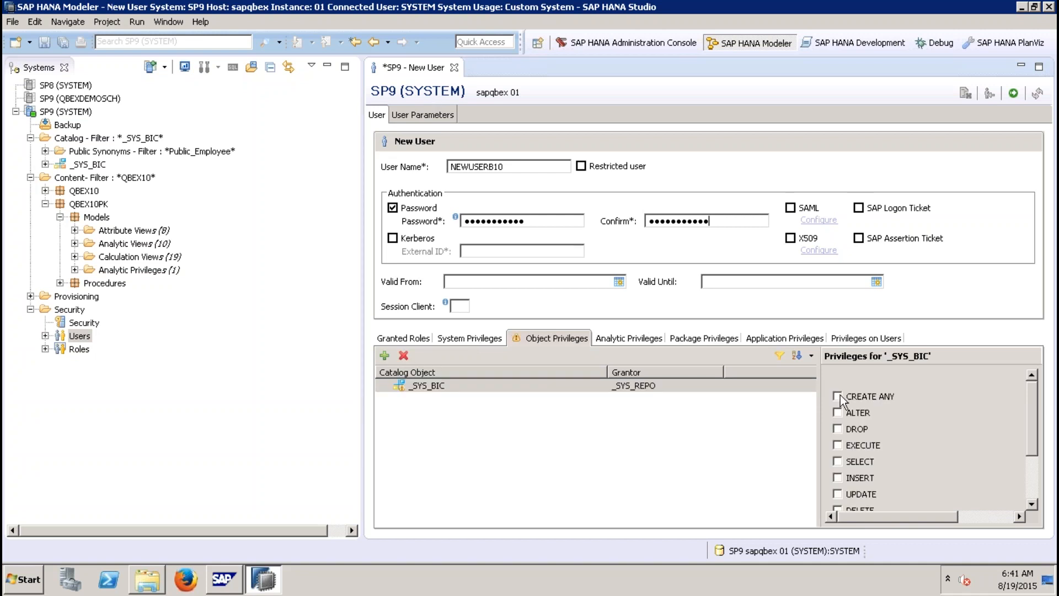
{"action": "left_click", "coordinate": [837, 461]}
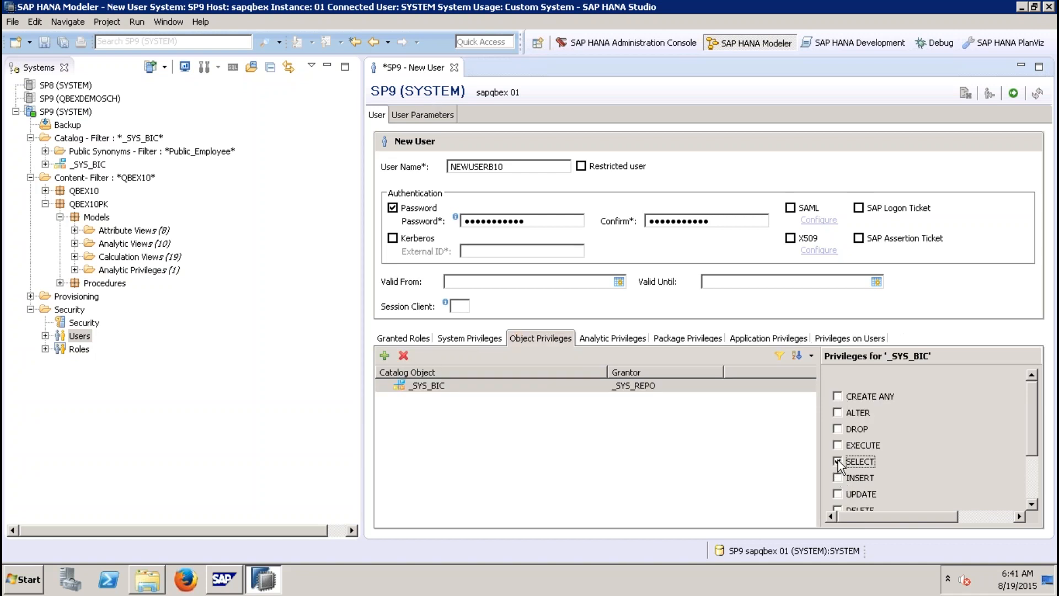
Step: Add the _SYS_BI schema as an object privilege with SELECT granted
{"action": "left_click", "coordinate": [385, 355]}
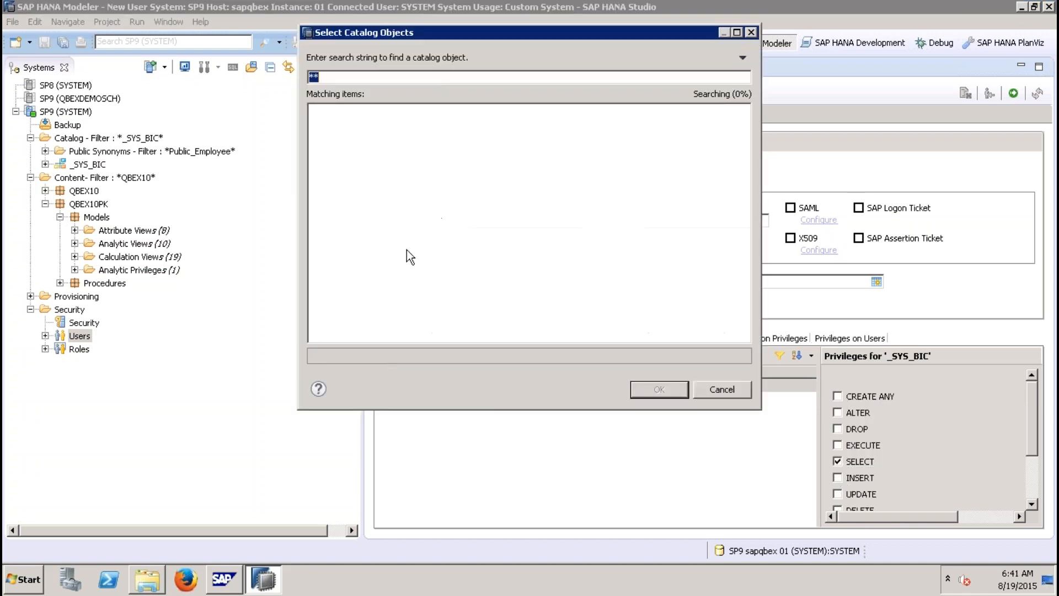
{"action": "type", "text": "_sys_bi"}
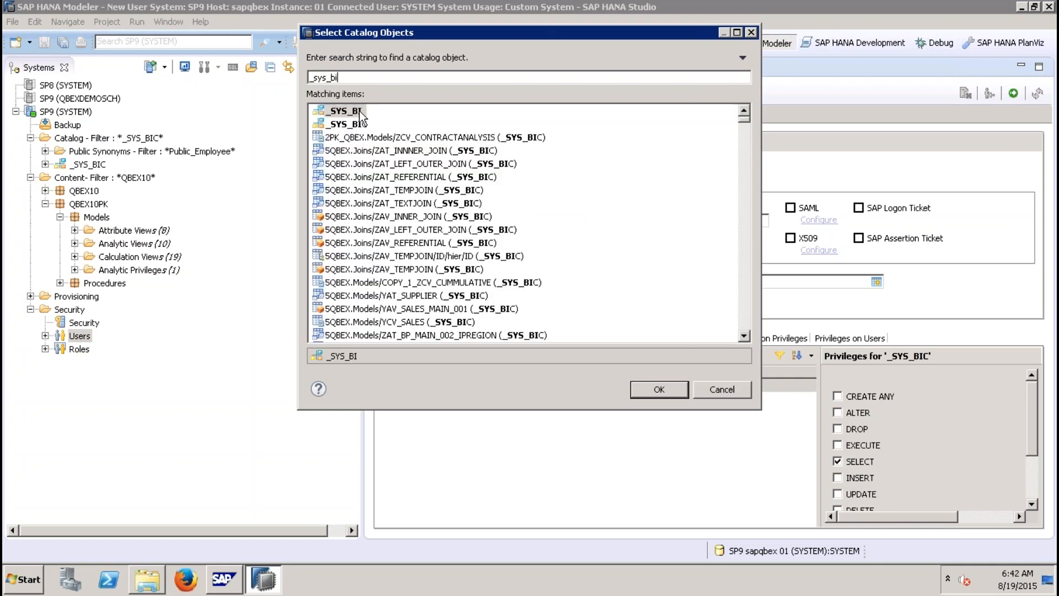
{"action": "double_click", "coordinate": [347, 112]}
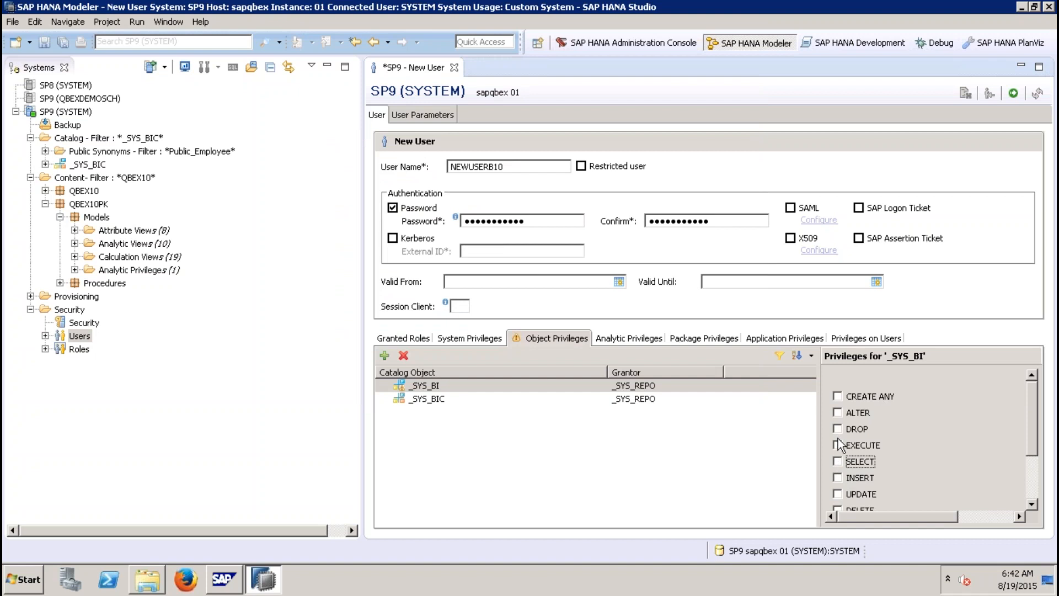
{"action": "left_click", "coordinate": [837, 461]}
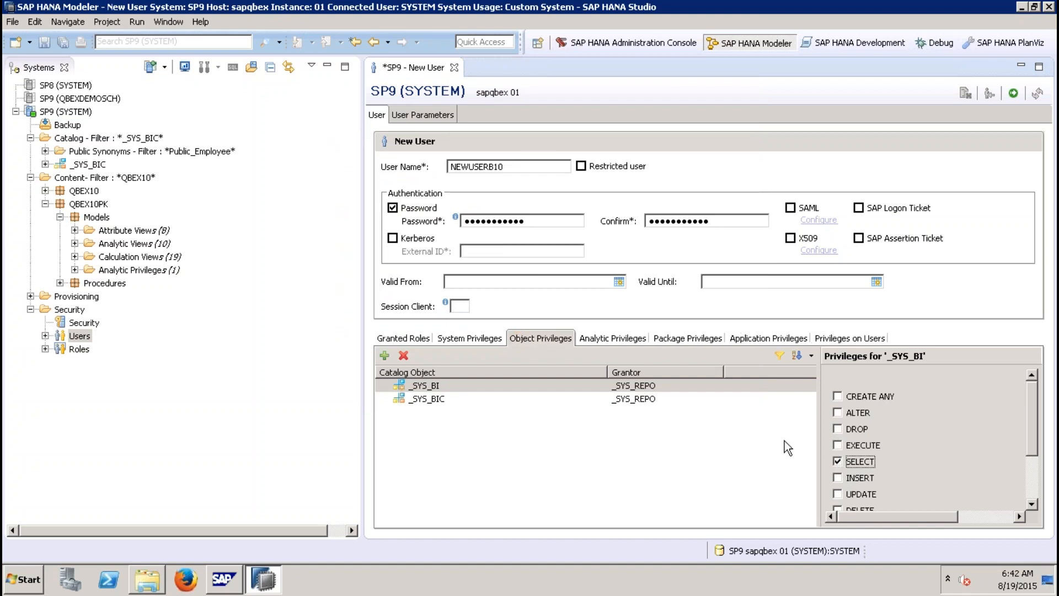
Step: Add the QBEX10 schema as an object privilege with SELECT granted
{"action": "left_click", "coordinate": [385, 356]}
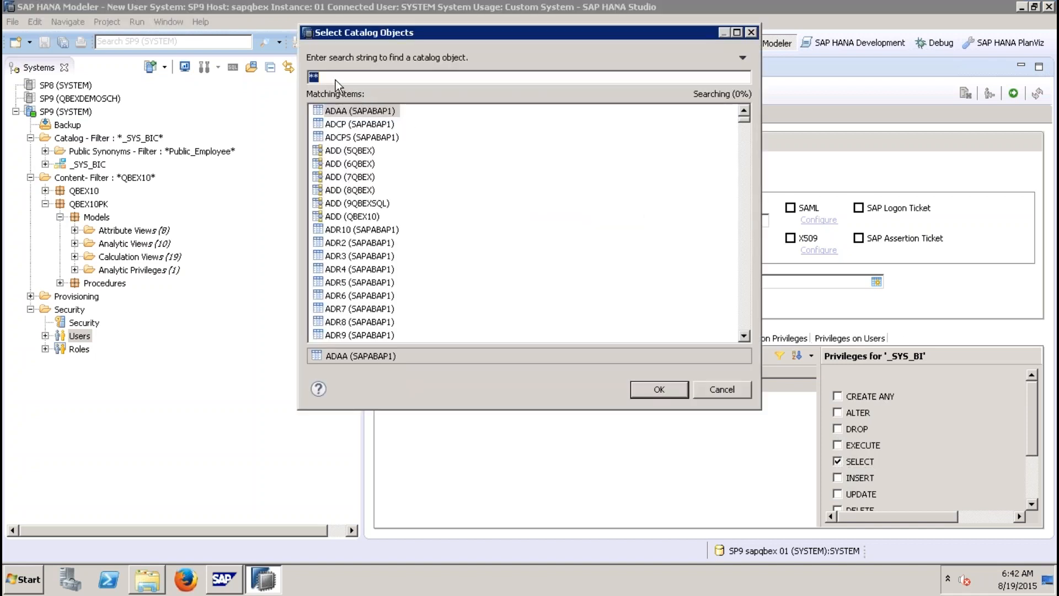
{"action": "type", "text": "QBEX10"}
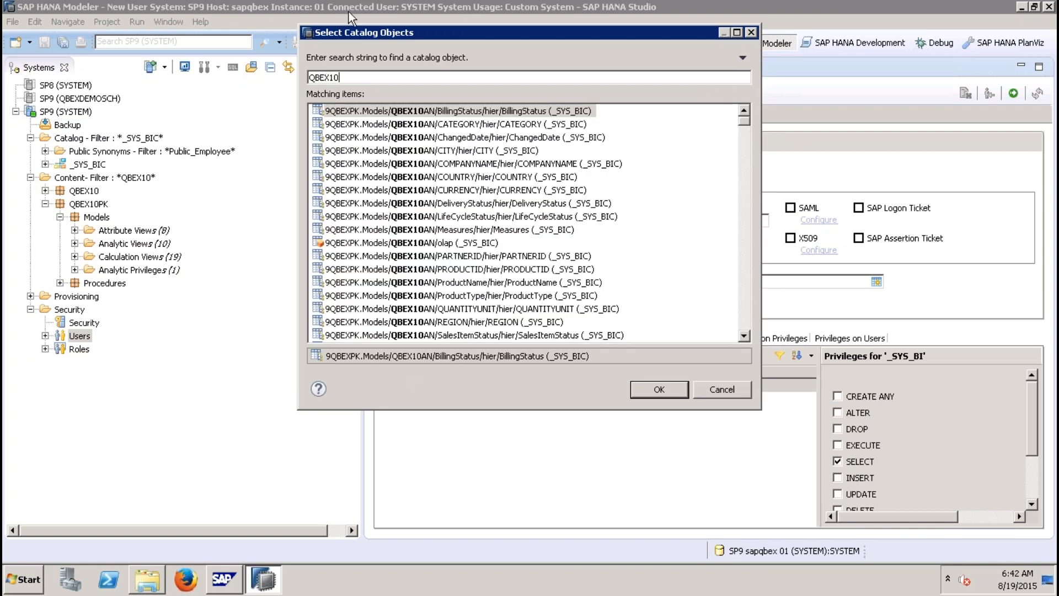
{"action": "left_click_drag", "start_coordinate": [745, 120], "coordinate": [743, 165]}
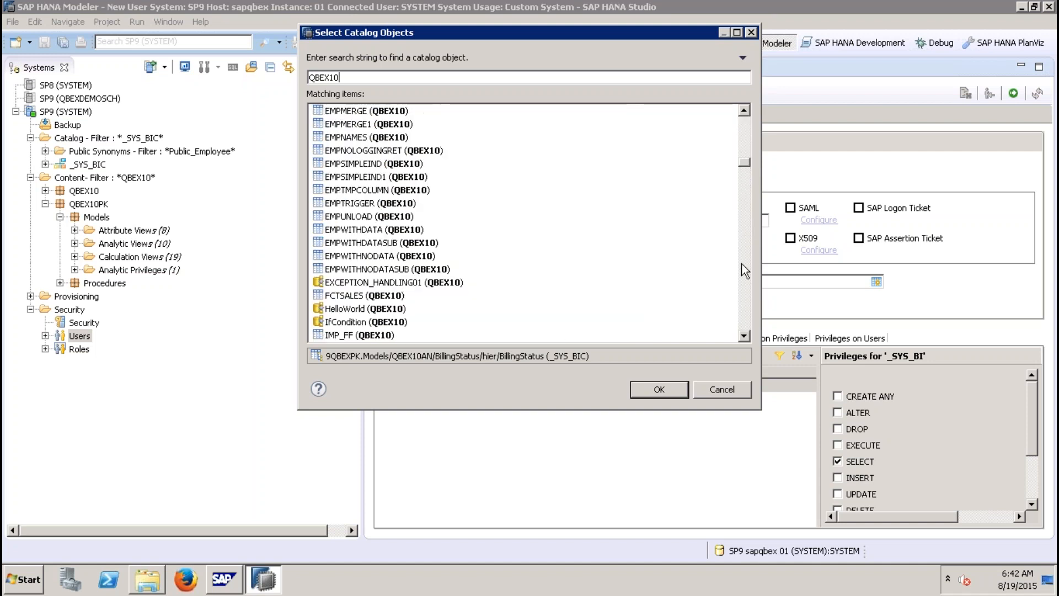
{"action": "left_click", "coordinate": [743, 293]}
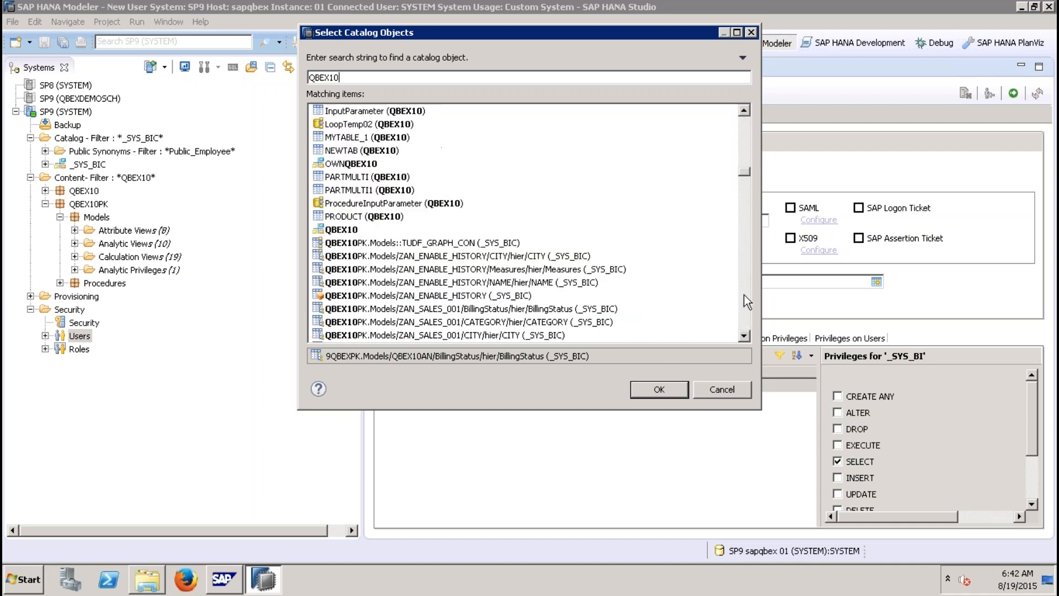
{"action": "double_click", "coordinate": [334, 229]}
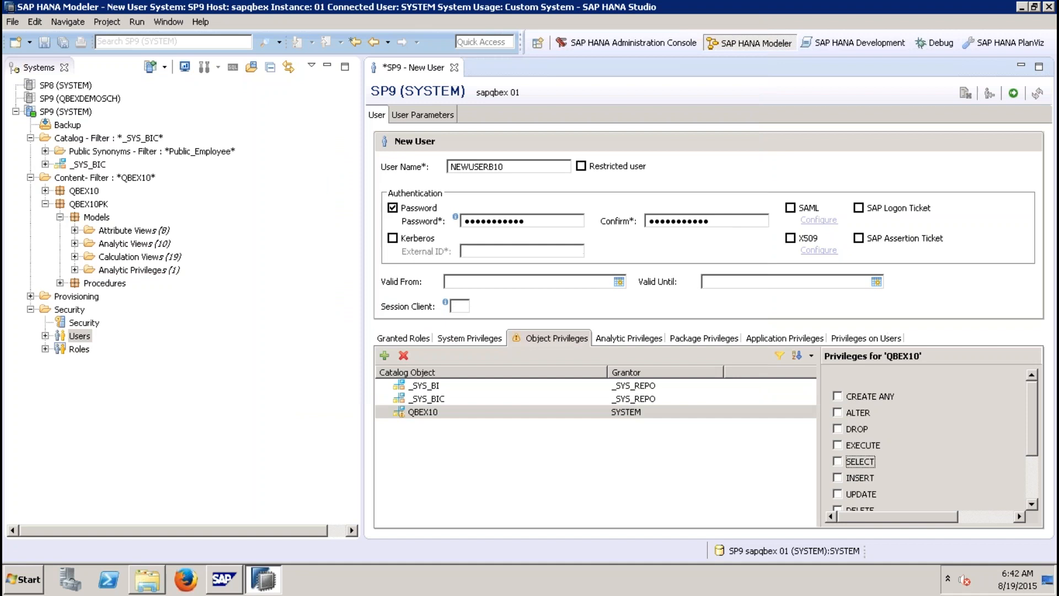
{"action": "left_click", "coordinate": [843, 462]}
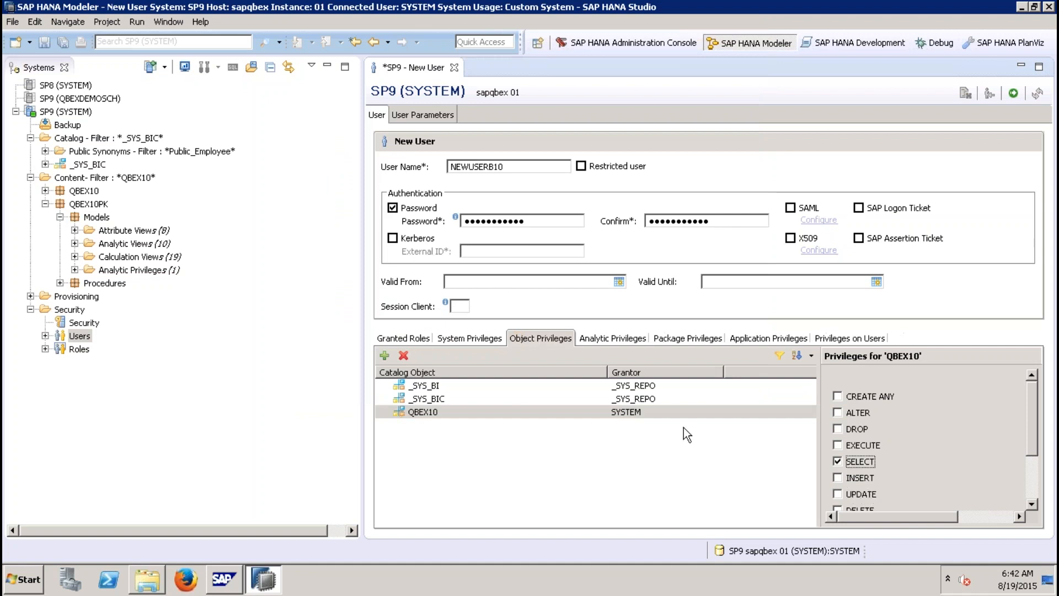
Step: Add the SAP_HANA_DEMO schema as an object privilege with SELECT granted
{"action": "left_click", "coordinate": [384, 355]}
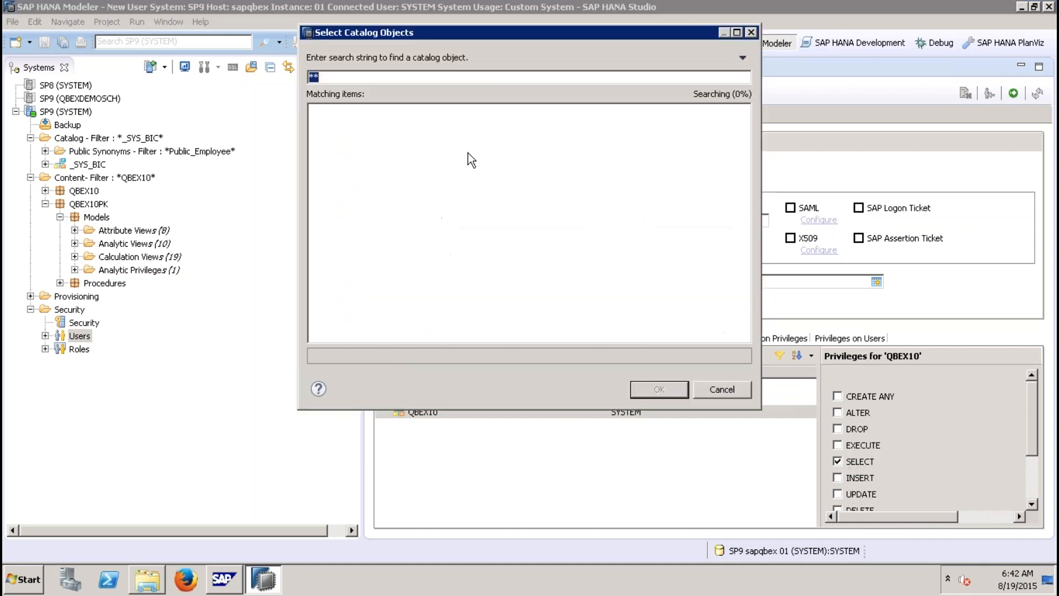
{"action": "type", "text": "SAP_HANA_DEMO"}
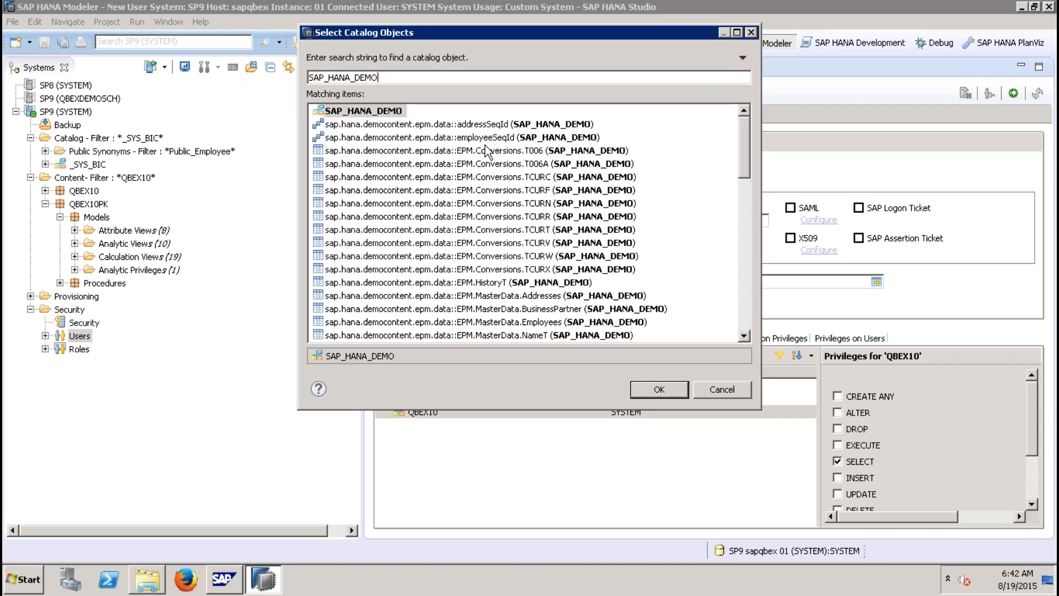
{"action": "double_click", "coordinate": [392, 112]}
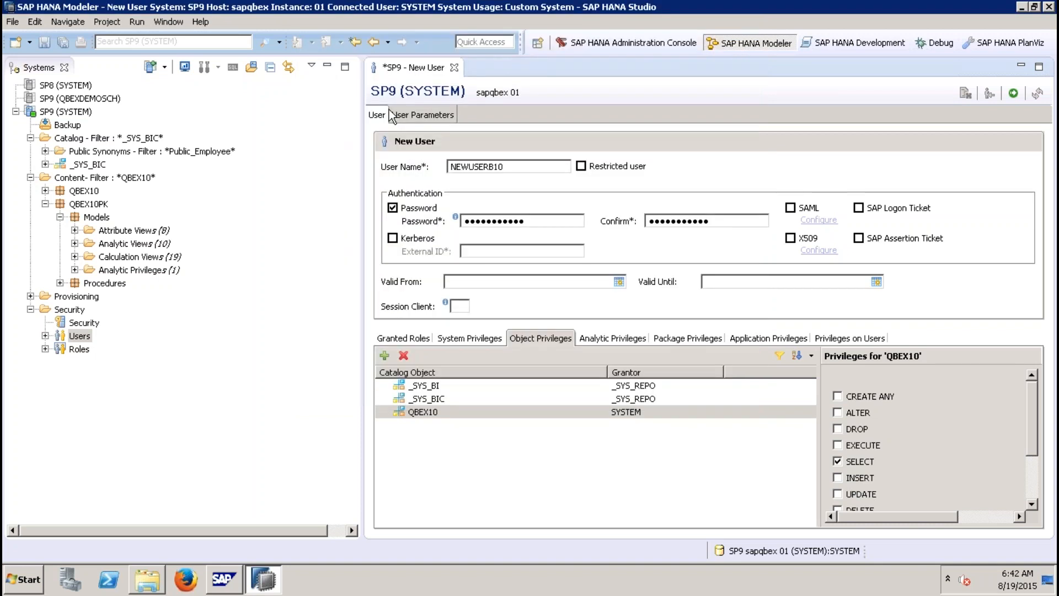
{"action": "left_click", "coordinate": [838, 460]}
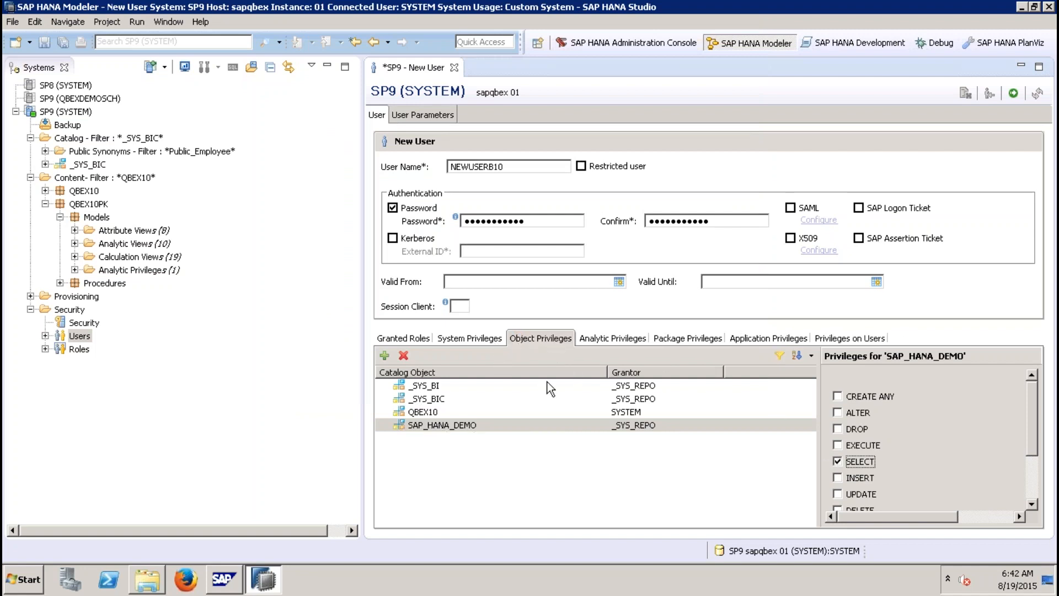
Step: Add the QBEX10PK package as a package privilege
{"action": "left_click", "coordinate": [664, 336]}
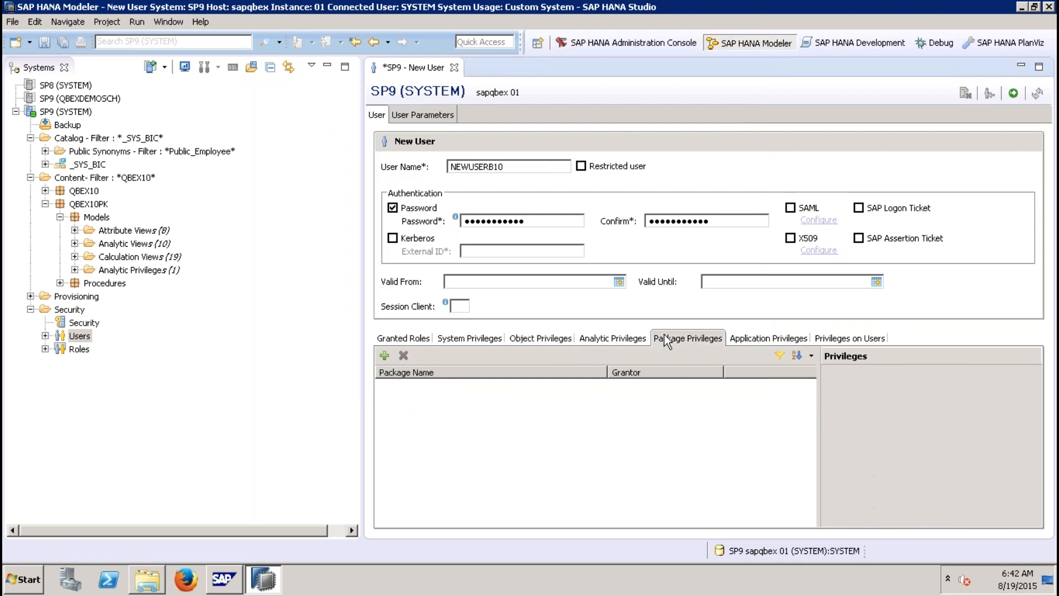
{"action": "left_click", "coordinate": [385, 357]}
{"action": "type", "text": "QBEX10PK"}
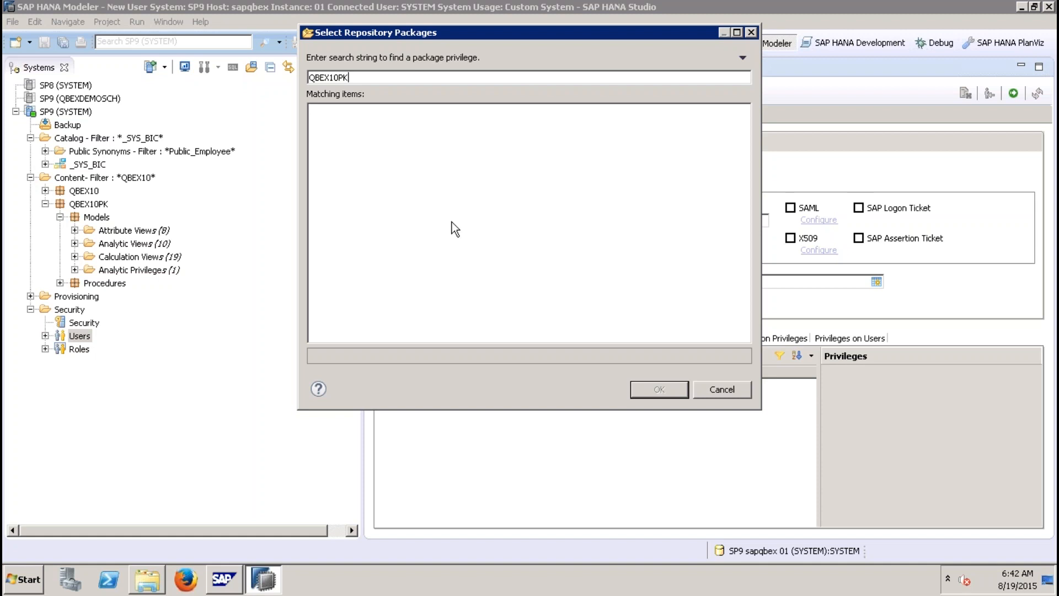
{"action": "mouse_move", "coordinate": [875, 29]}
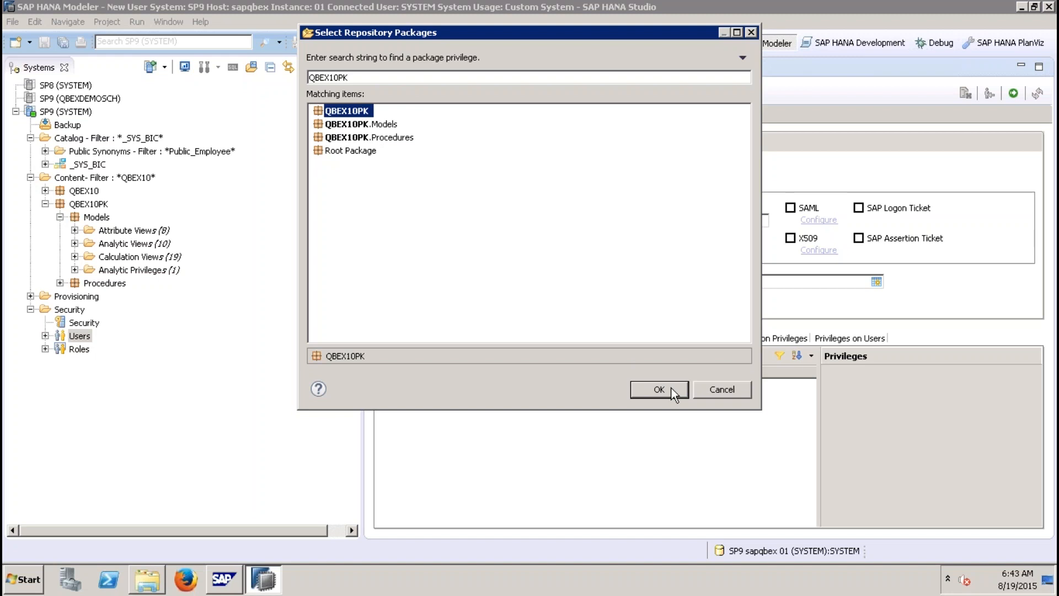
{"action": "left_click", "coordinate": [659, 390]}
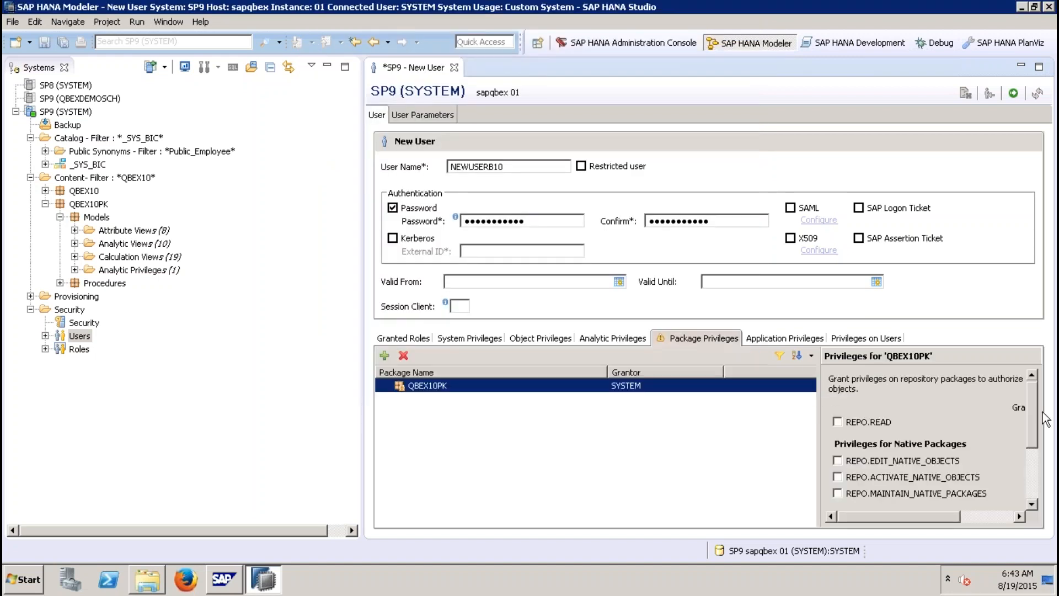
Step: Grant REPO.READ and all native-package privileges on QBEX10PK, each grantable to others
{"action": "scroll", "coordinate": [1035, 408], "scroll_direction": "down", "scroll_amount": 3}
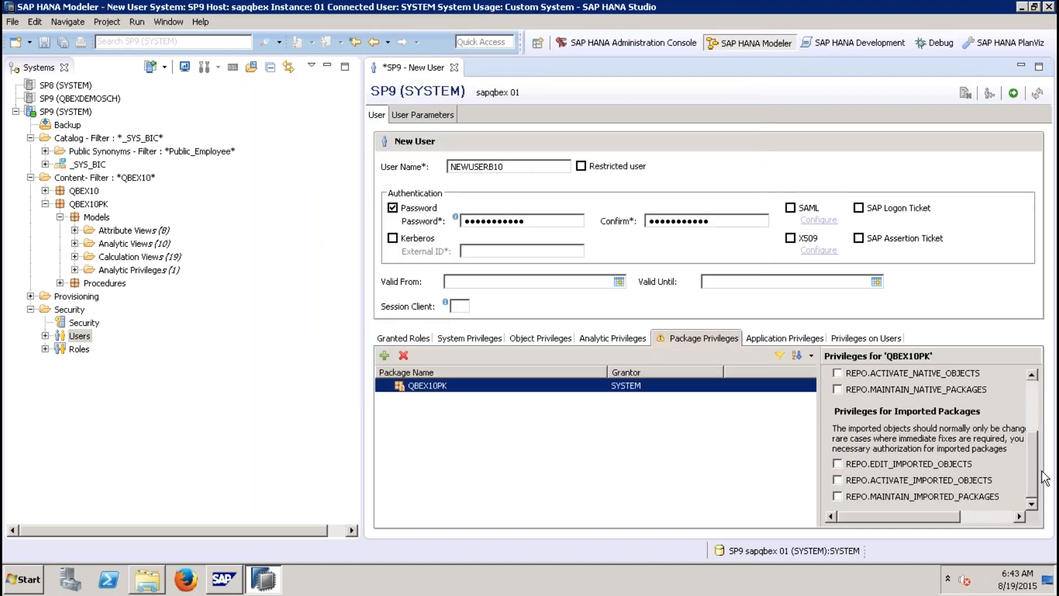
{"action": "left_click", "coordinate": [331, 67]}
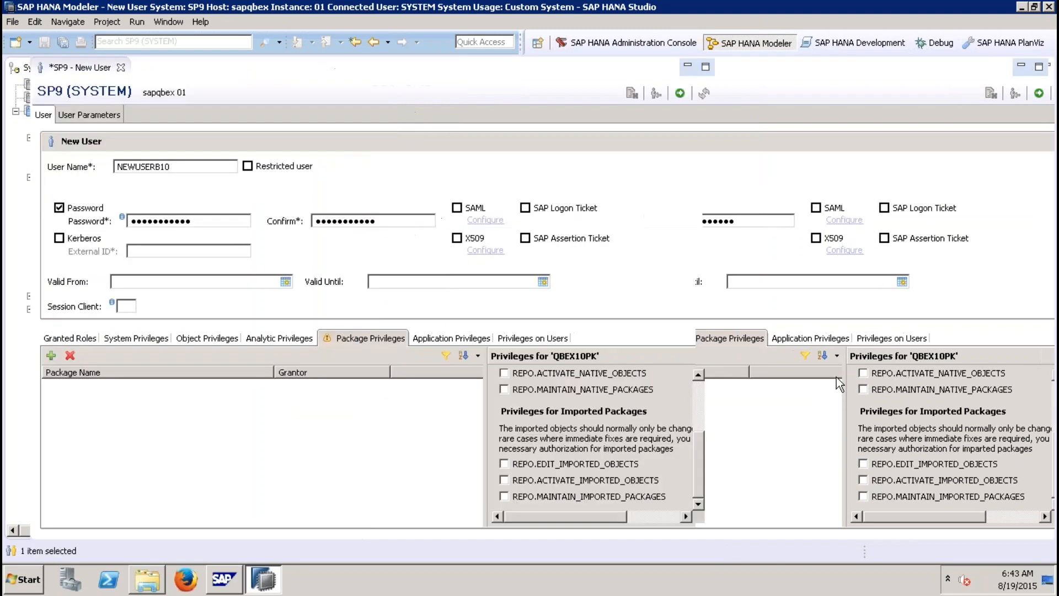
{"action": "left_click", "coordinate": [717, 420]}
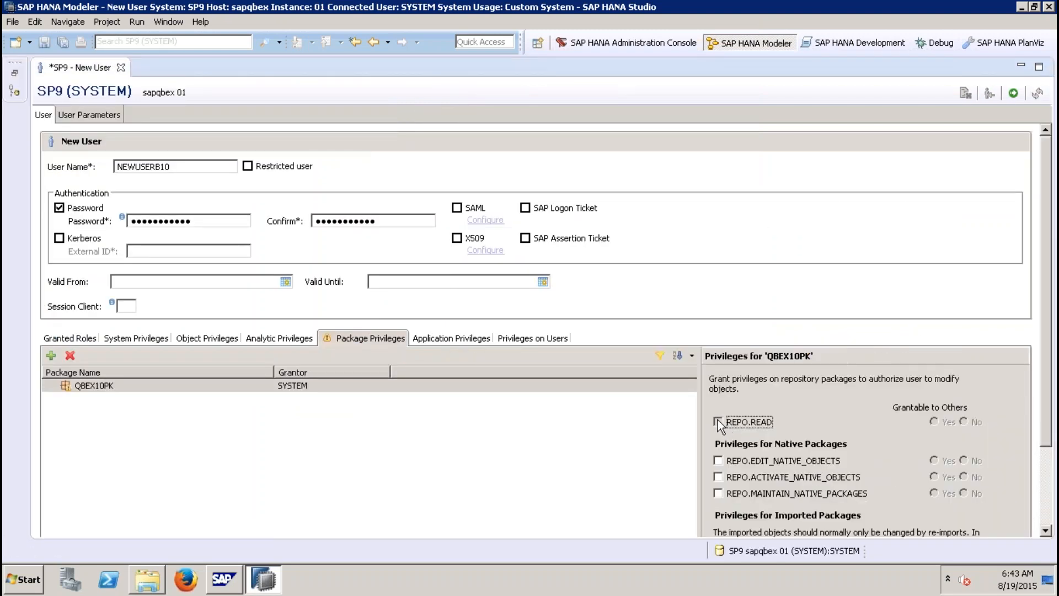
{"action": "left_click", "coordinate": [934, 423]}
{"action": "left_click", "coordinate": [753, 461]}
{"action": "left_click", "coordinate": [720, 478]}
{"action": "left_click", "coordinate": [720, 492]}
{"action": "left_click", "coordinate": [934, 460]}
{"action": "left_click", "coordinate": [938, 478]}
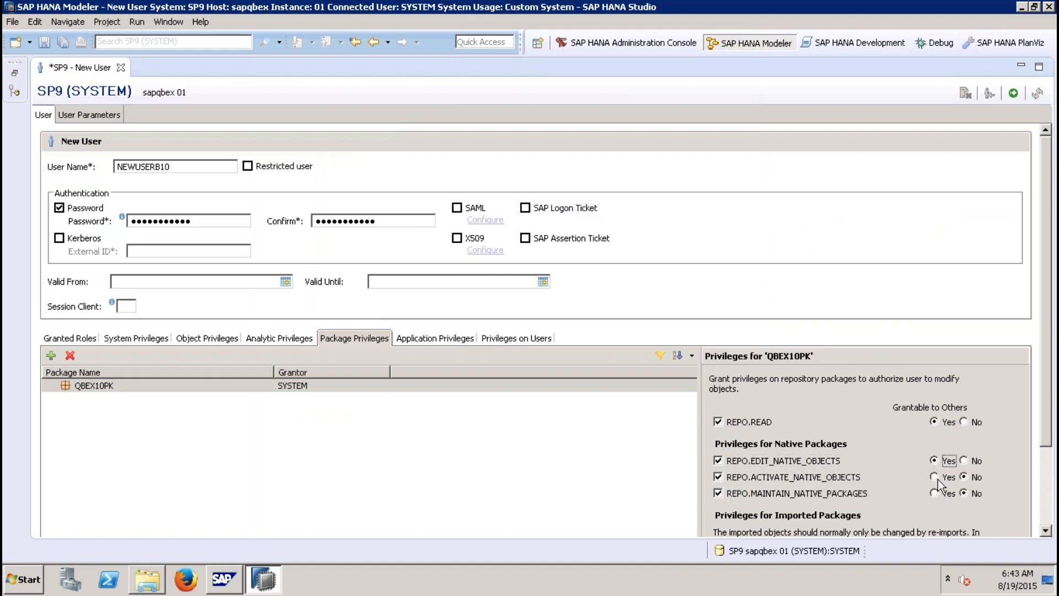
{"action": "left_click", "coordinate": [934, 494]}
Step: Grant all imported-package privileges on QBEX10PK, making edit imported objects grantable to others
{"action": "left_click", "coordinate": [1051, 502]}
{"action": "left_click", "coordinate": [734, 464]}
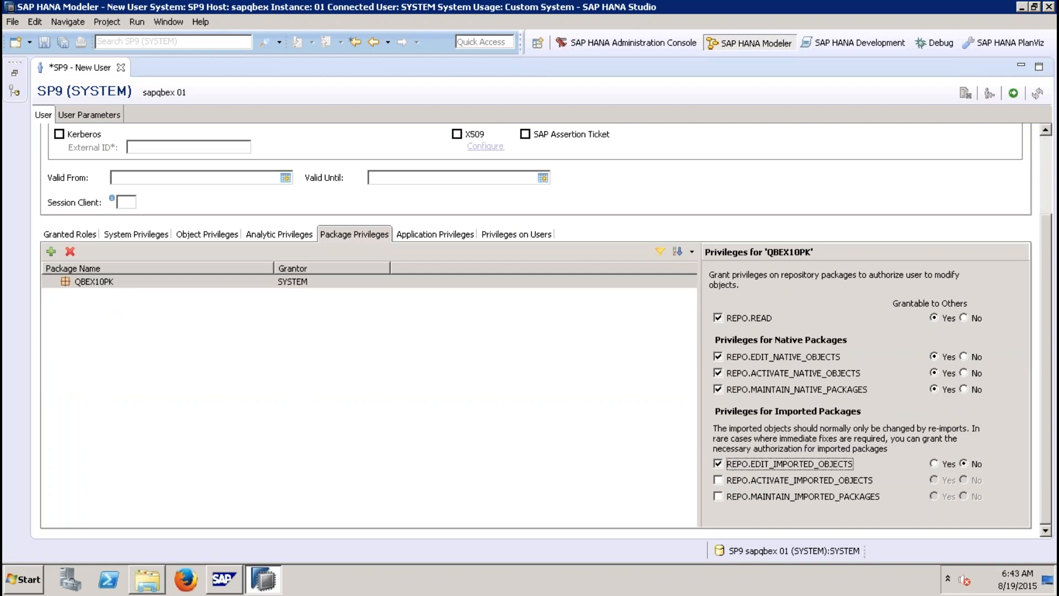
{"action": "left_click", "coordinate": [719, 480]}
{"action": "left_click", "coordinate": [718, 496]}
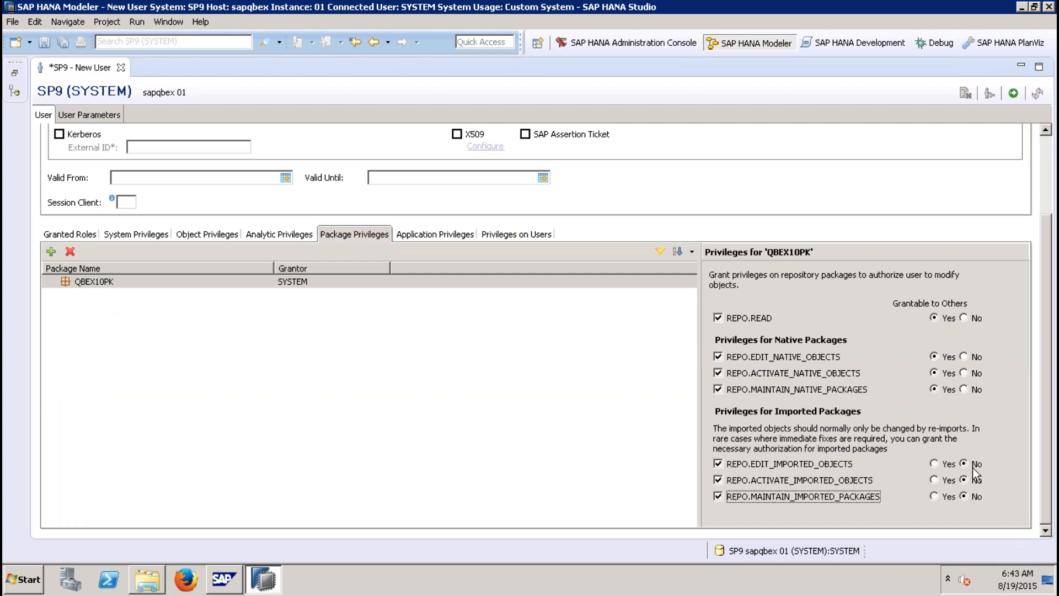
{"action": "left_click", "coordinate": [934, 464]}
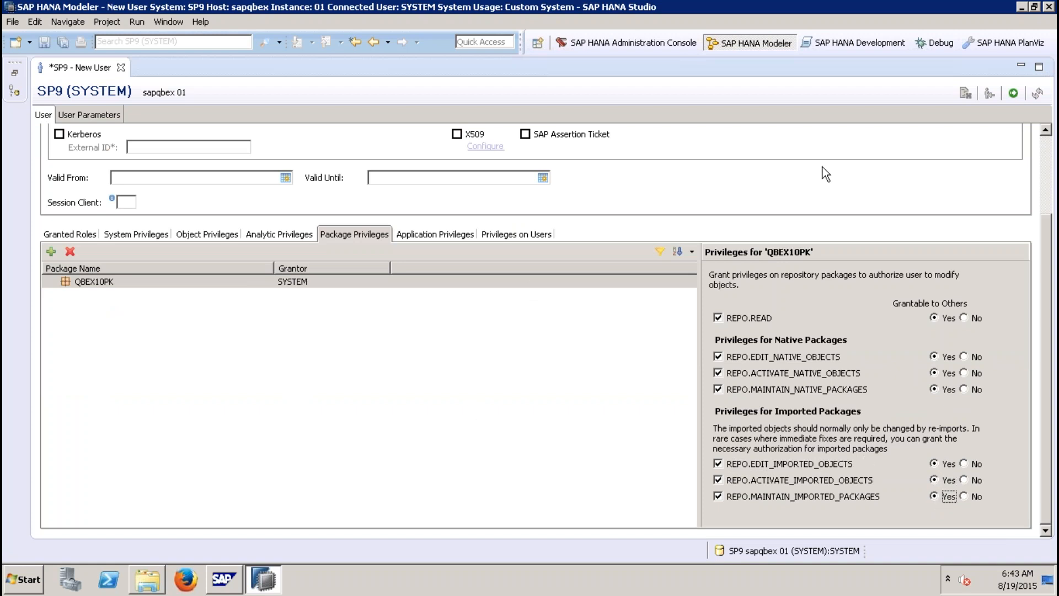
Step: Deploy the new user and restore the Systems navigator
{"action": "left_click", "coordinate": [1014, 95]}
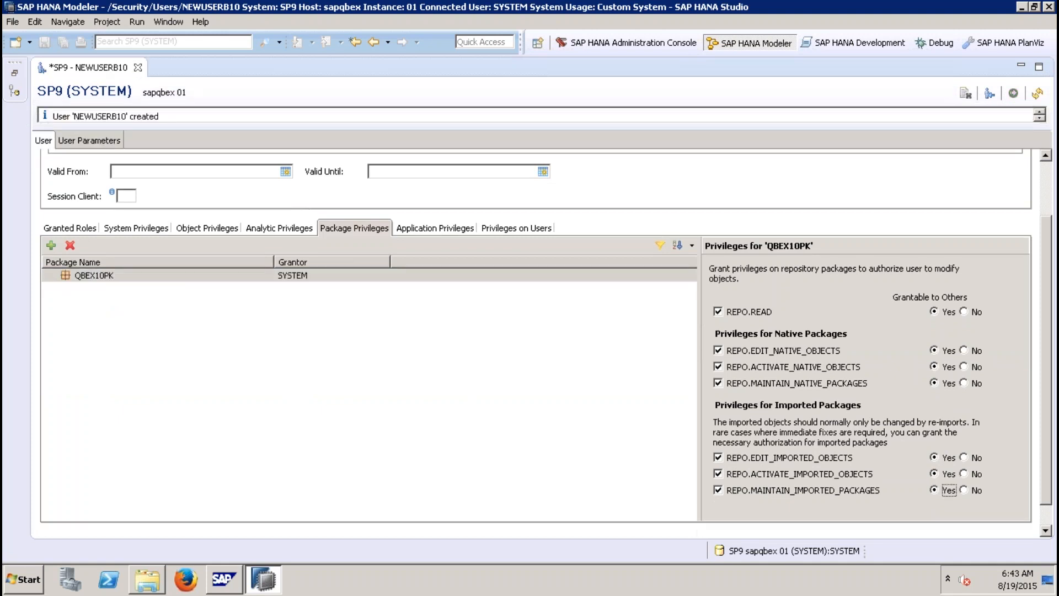
{"action": "left_click", "coordinate": [15, 76]}
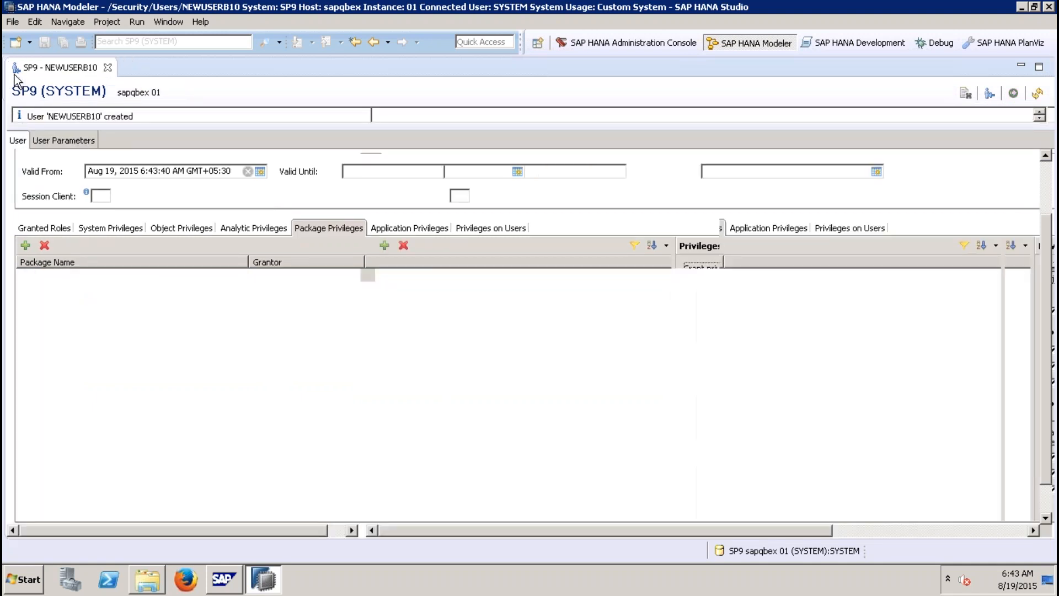
Step: Add the SP9 system again with database user NEWUSERB10, entering that user's password
{"action": "right_click", "coordinate": [63, 113]}
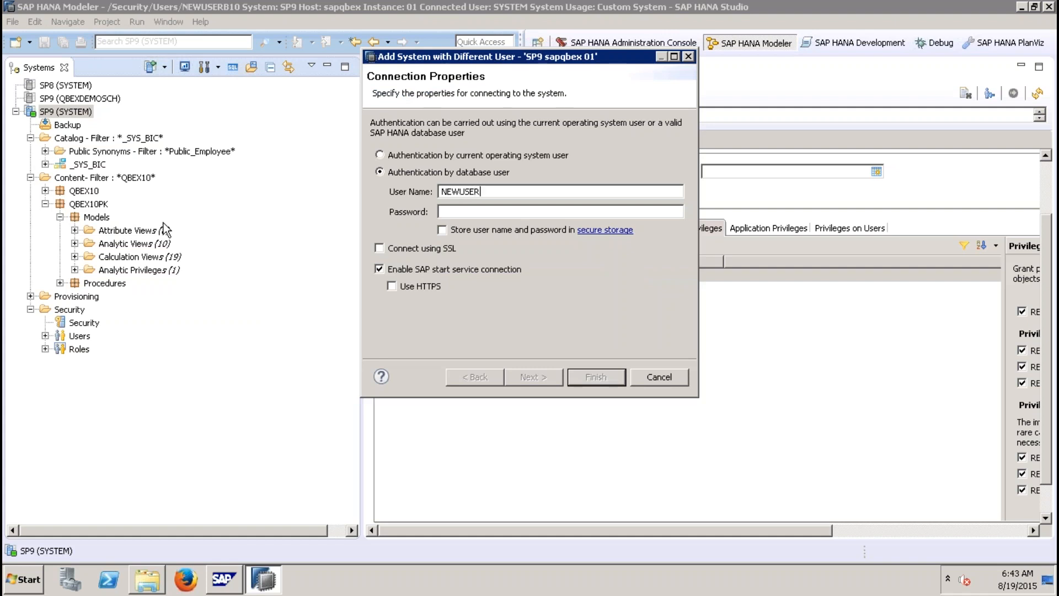
{"action": "type", "text": "10"}
{"action": "key", "text": "Tab"}
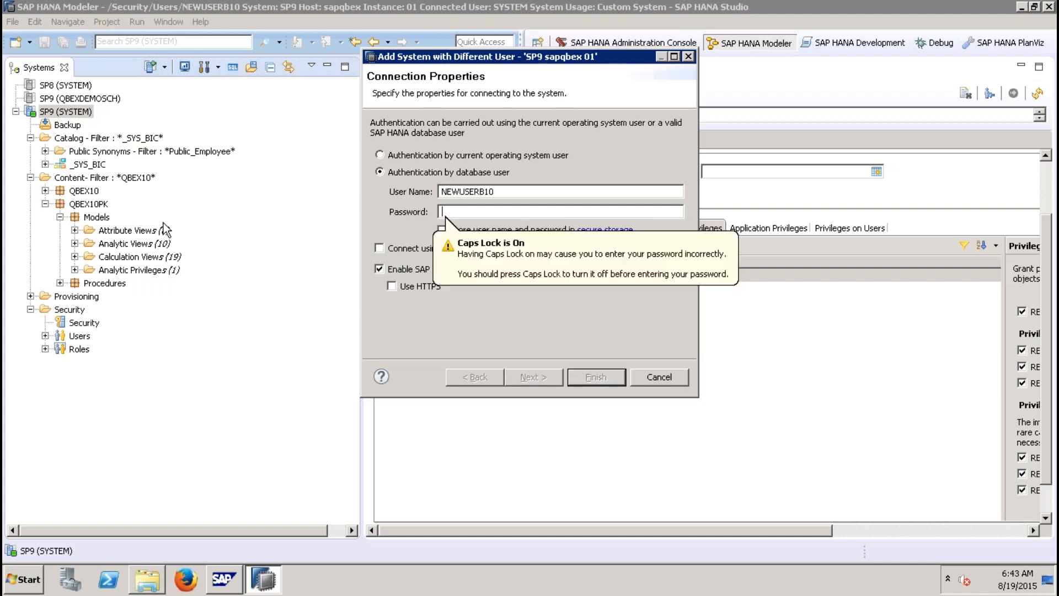
{"action": "type", "text": "********"}
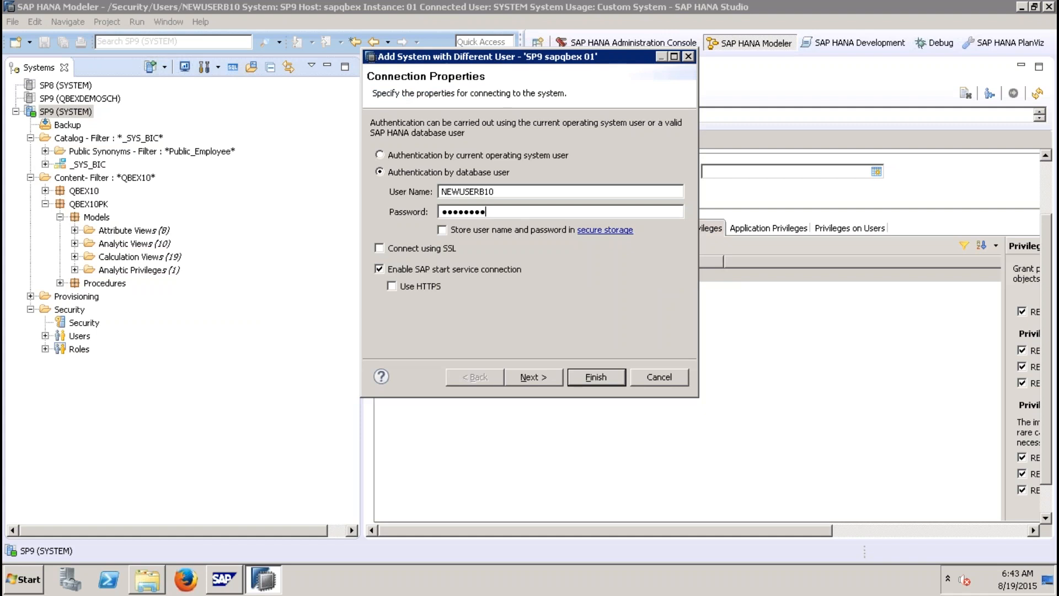
{"action": "key", "text": "Return"}
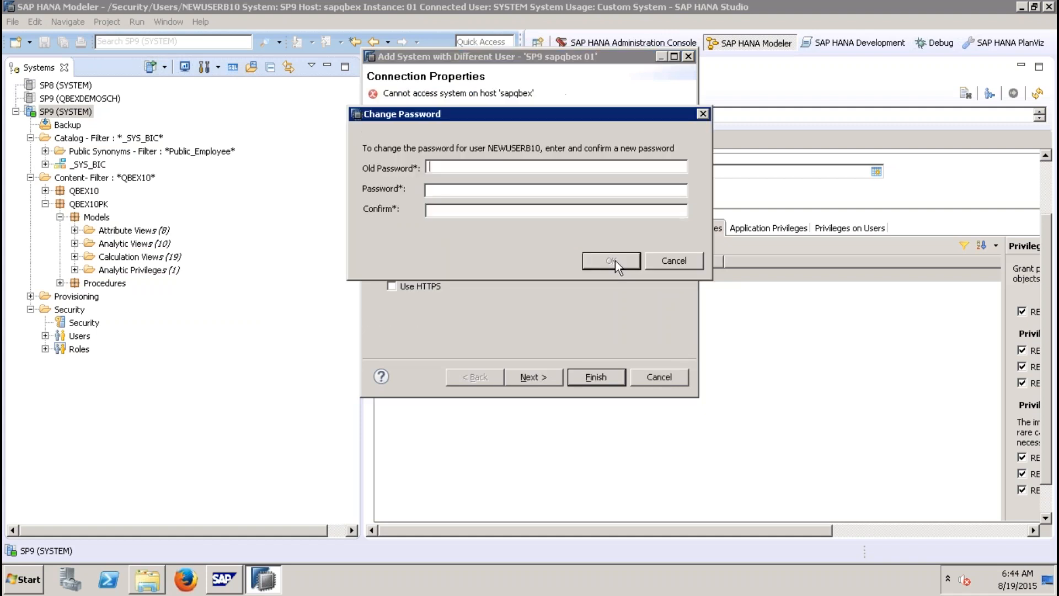
Step: Change NEWUSERB10's initial password by entering the old password, a new password and its confirmation
{"action": "type", "text": "***************************"}
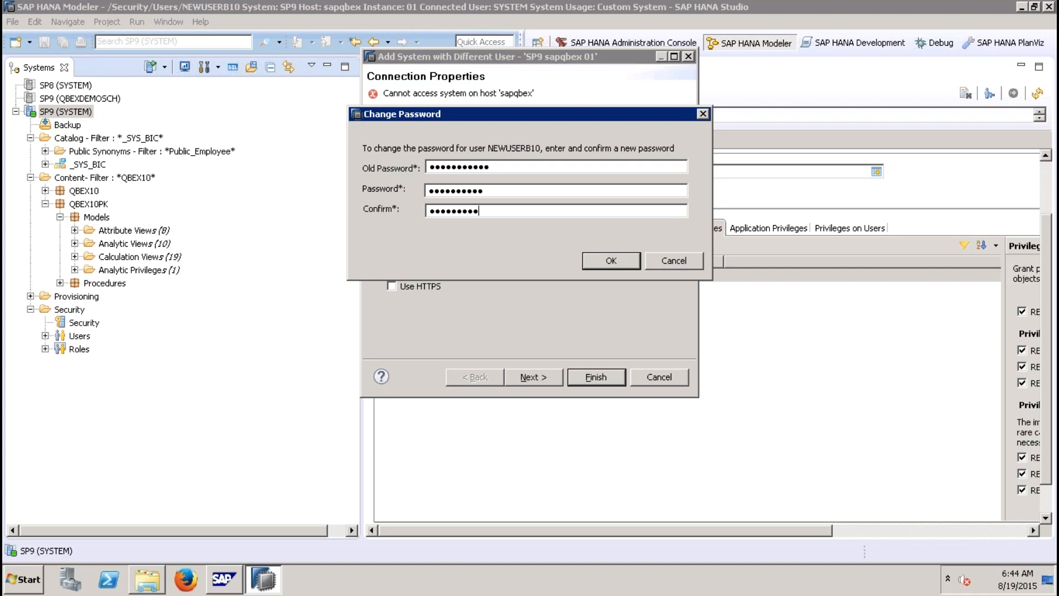
{"action": "key", "text": "Return"}
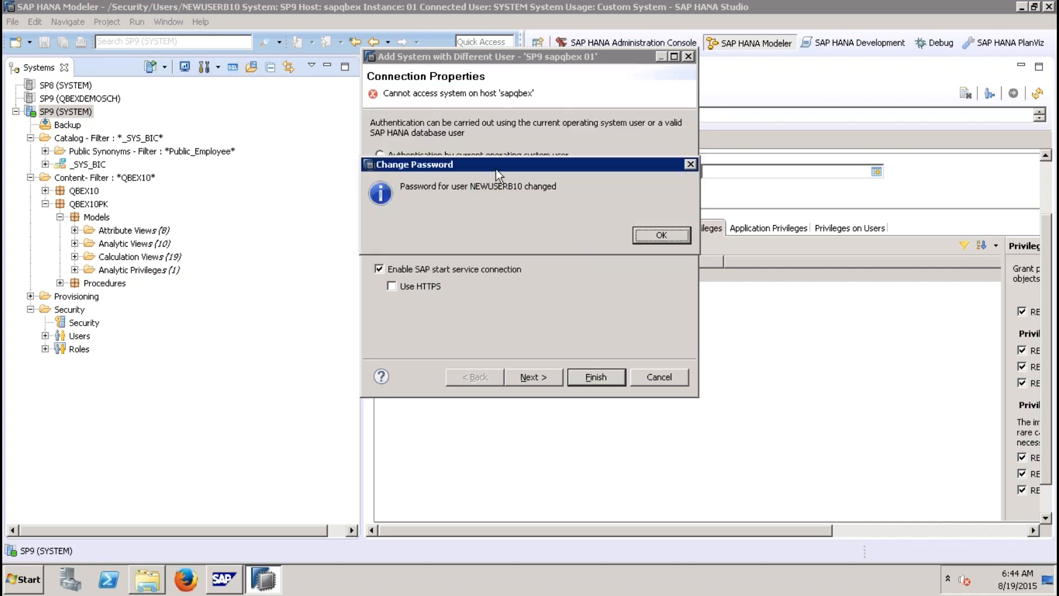
{"action": "left_click", "coordinate": [672, 234]}
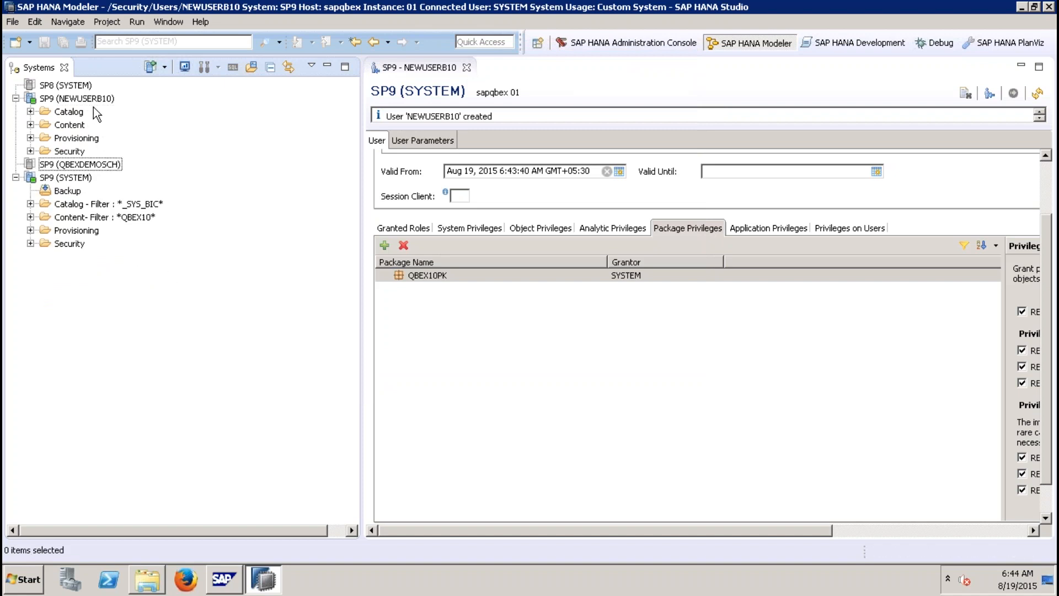
Step: Browse the Catalog and Content folders of the NEWUSERB10 system connection
{"action": "left_click", "coordinate": [92, 99]}
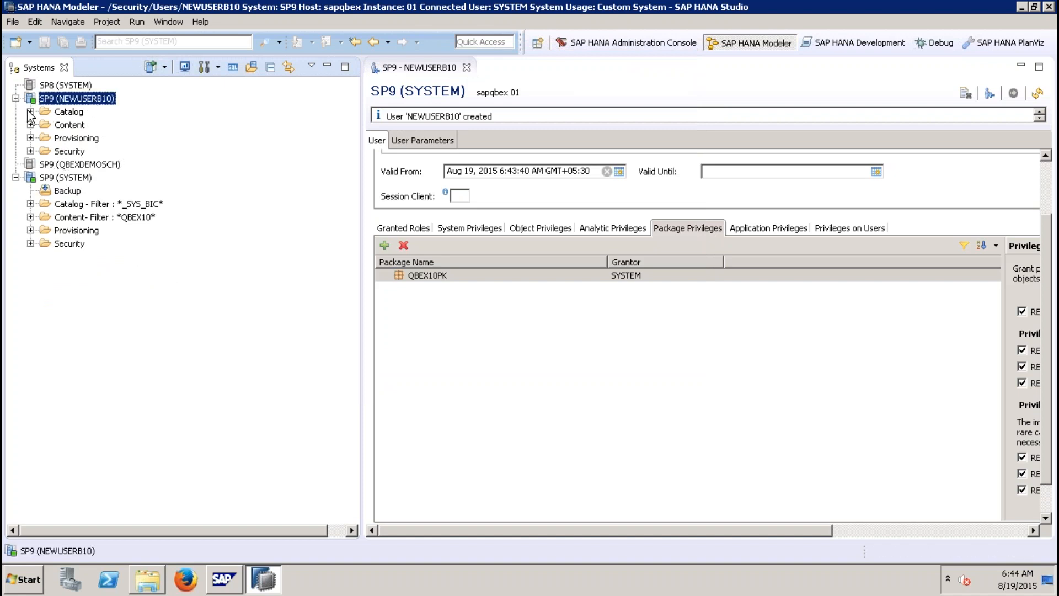
{"action": "left_click", "coordinate": [31, 112]}
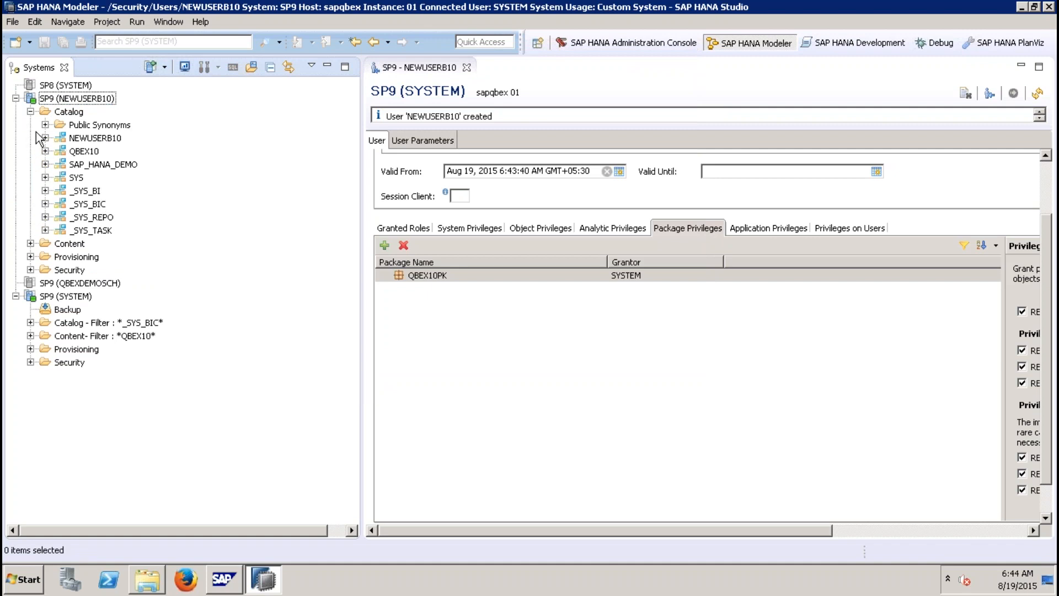
{"action": "left_click", "coordinate": [31, 112]}
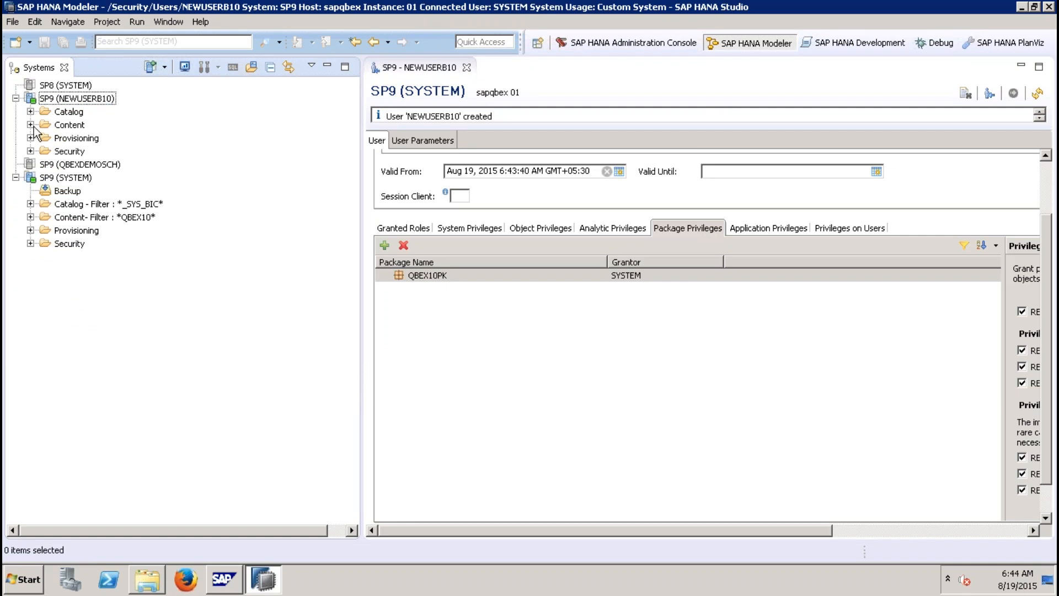
{"action": "left_click", "coordinate": [31, 124]}
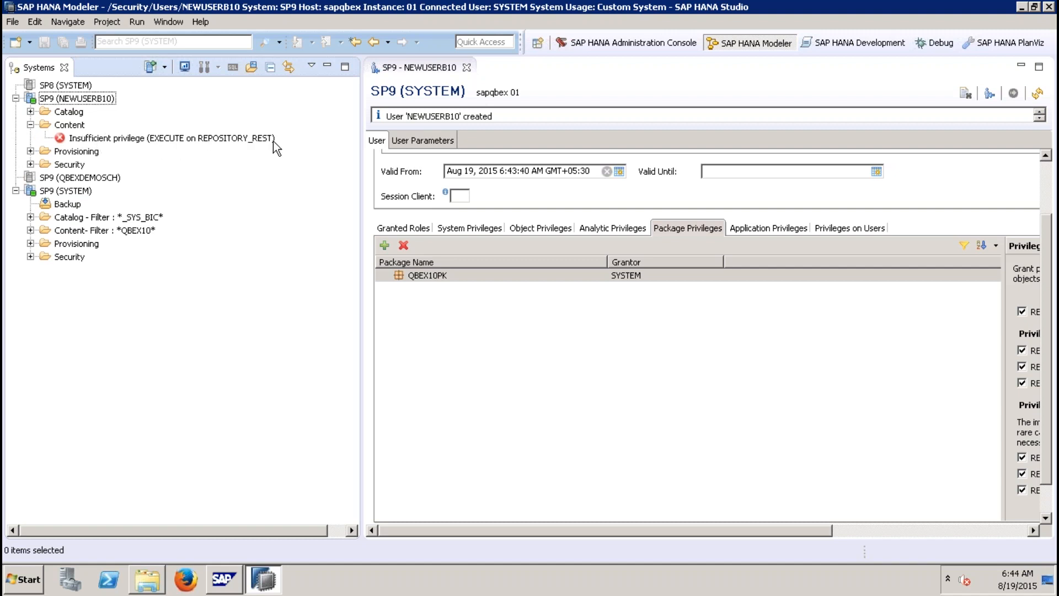
{"action": "left_click", "coordinate": [31, 125]}
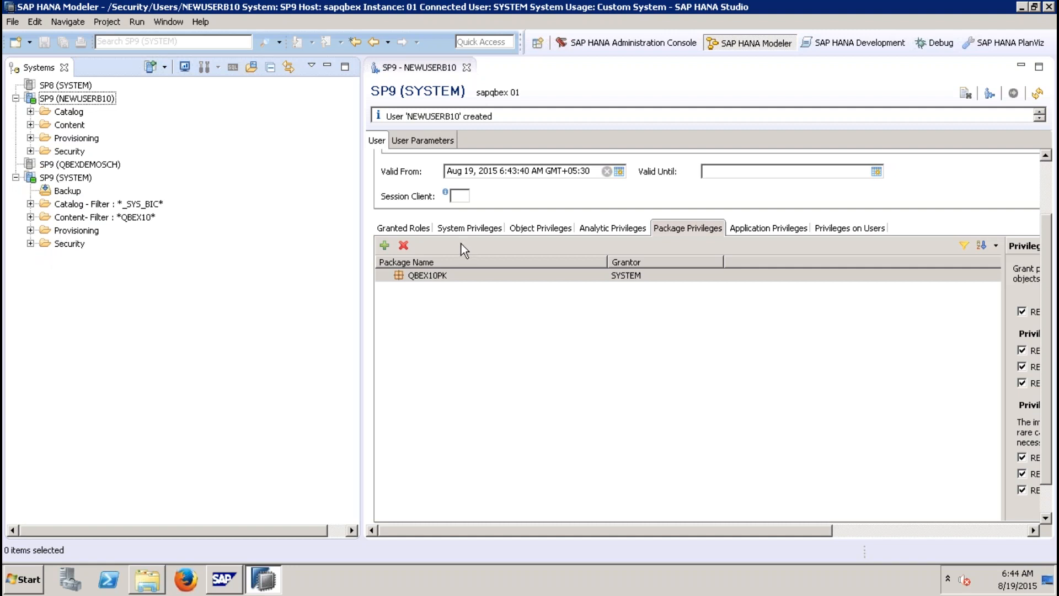
{"action": "left_click", "coordinate": [418, 227]}
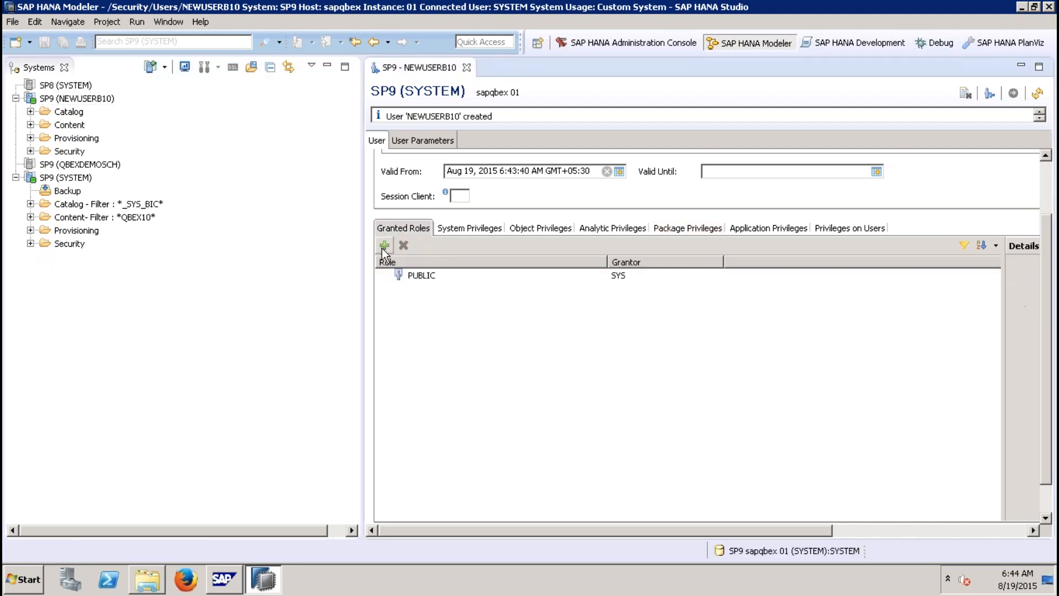
{"action": "left_click", "coordinate": [485, 230]}
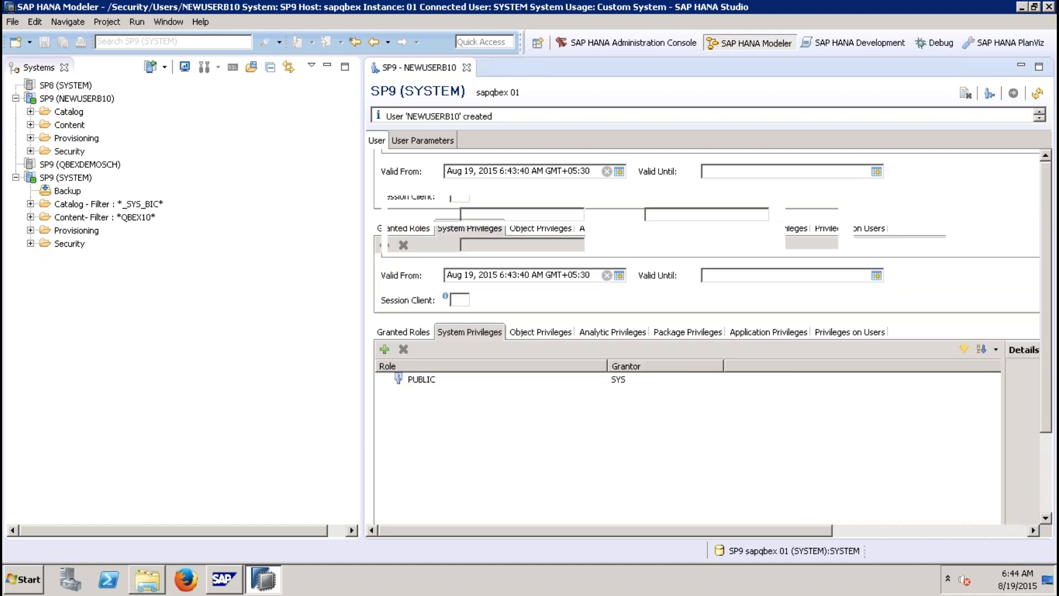
{"action": "left_click", "coordinate": [386, 350]}
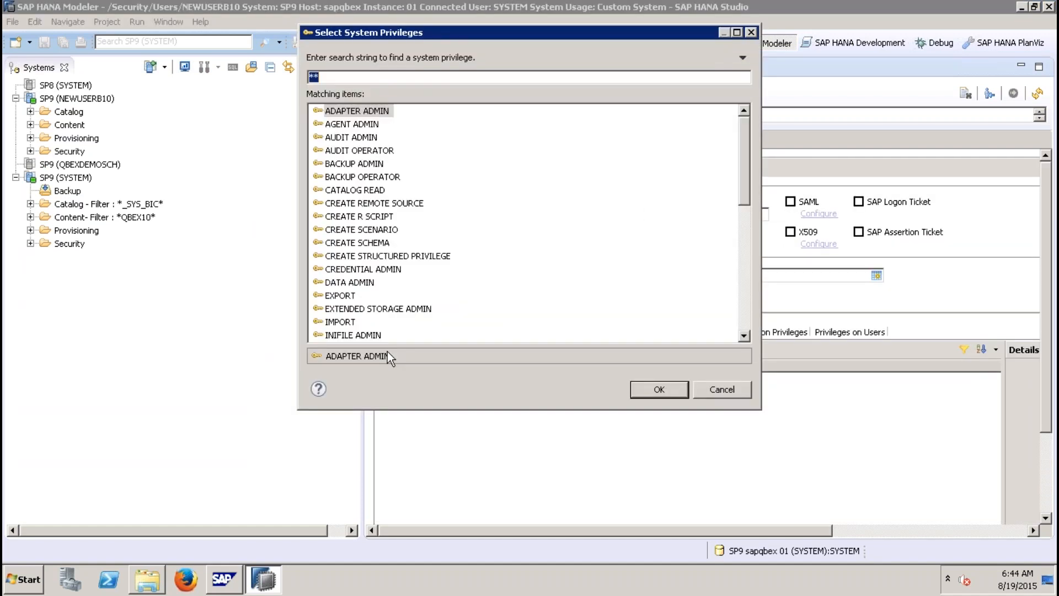
{"action": "type", "text": "repo"}
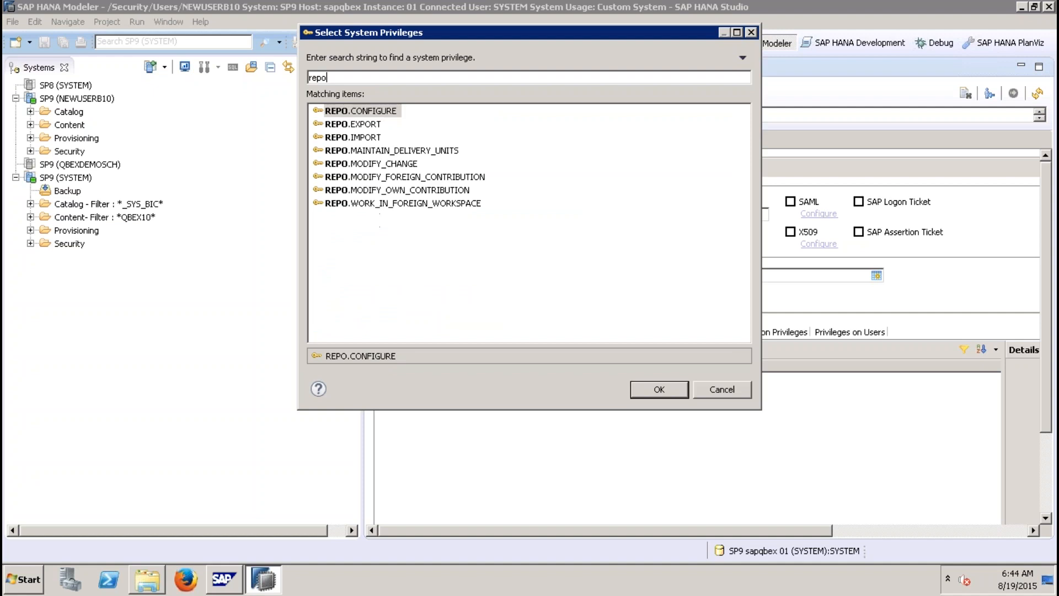
{"action": "left_click", "coordinate": [735, 391]}
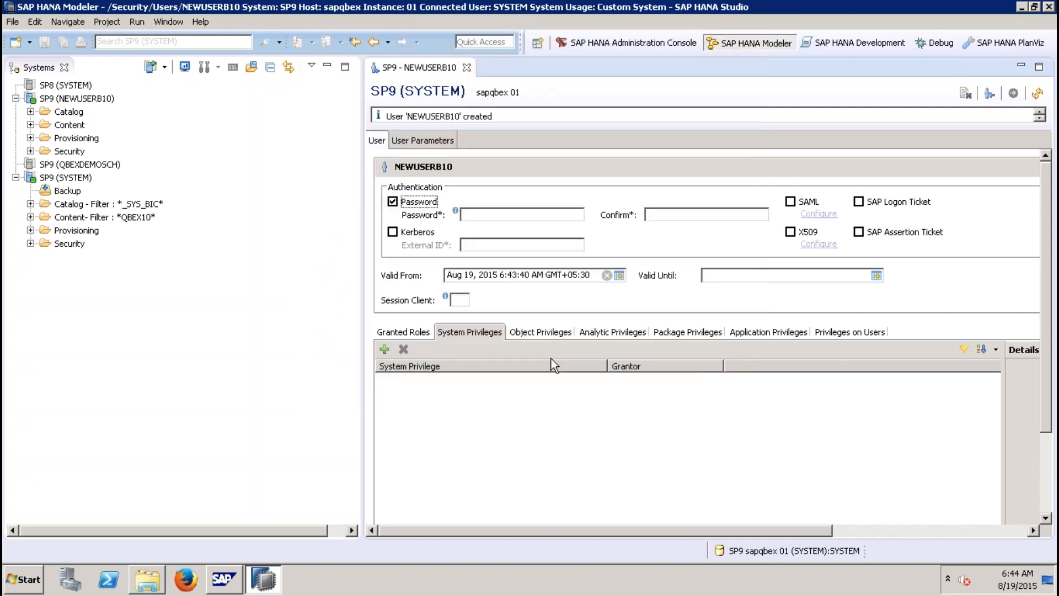
Step: Grant NEWUSERB10 the EXECUTE object privilege on REPOSITORY_REST, grantable to others, and save the user
{"action": "left_click", "coordinate": [529, 333]}
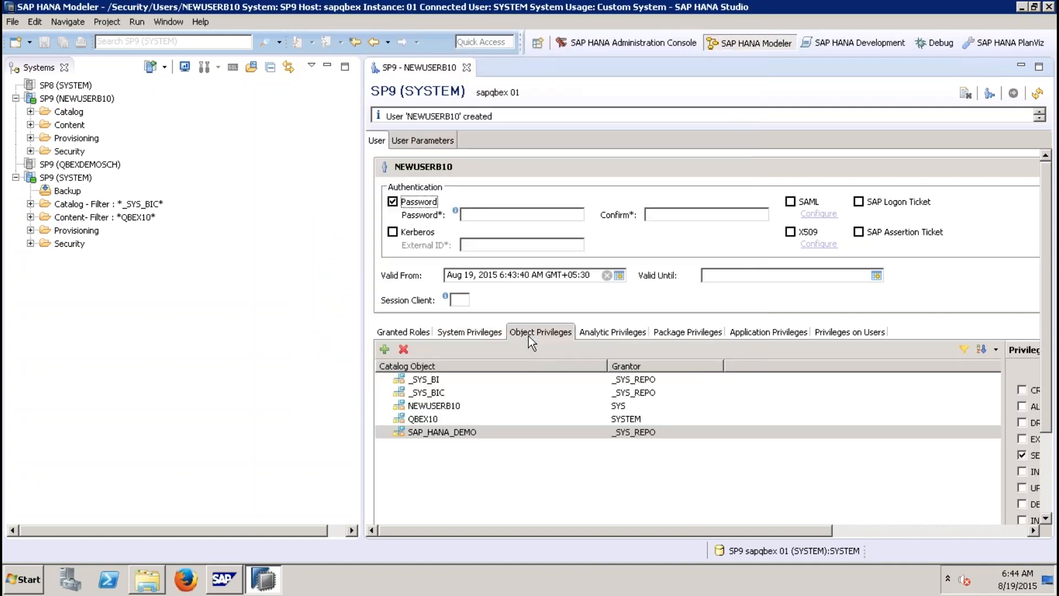
{"action": "left_click", "coordinate": [385, 349]}
{"action": "type", "text": "repository"}
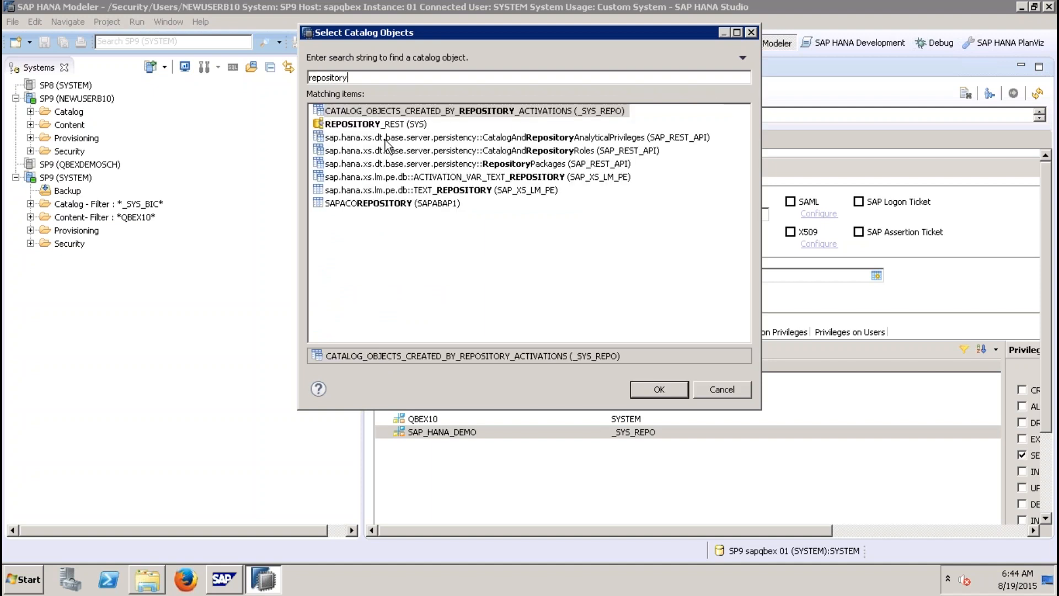
{"action": "left_click", "coordinate": [379, 125]}
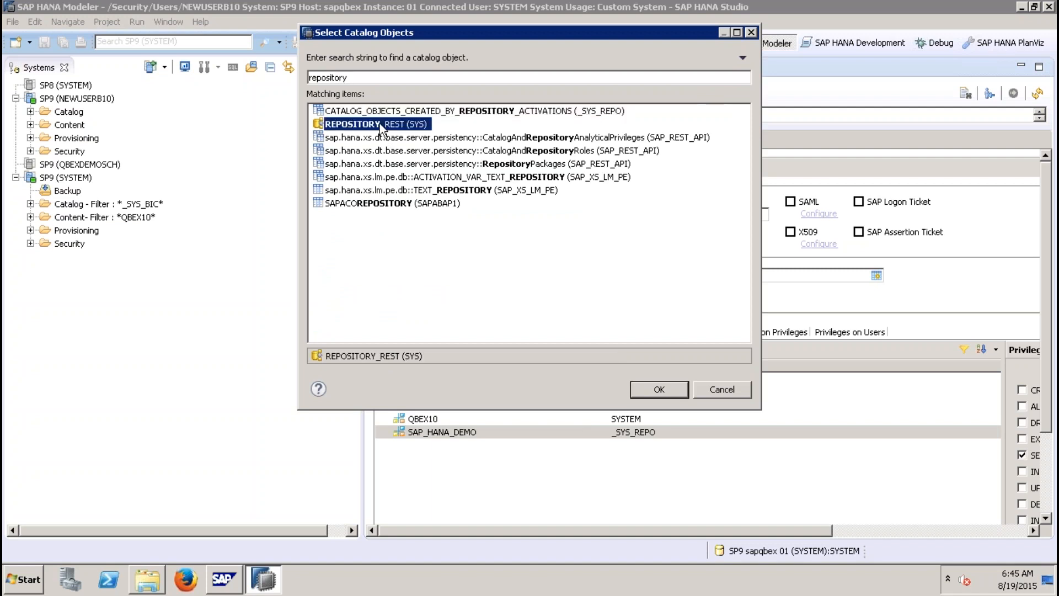
{"action": "double_click", "coordinate": [397, 125]}
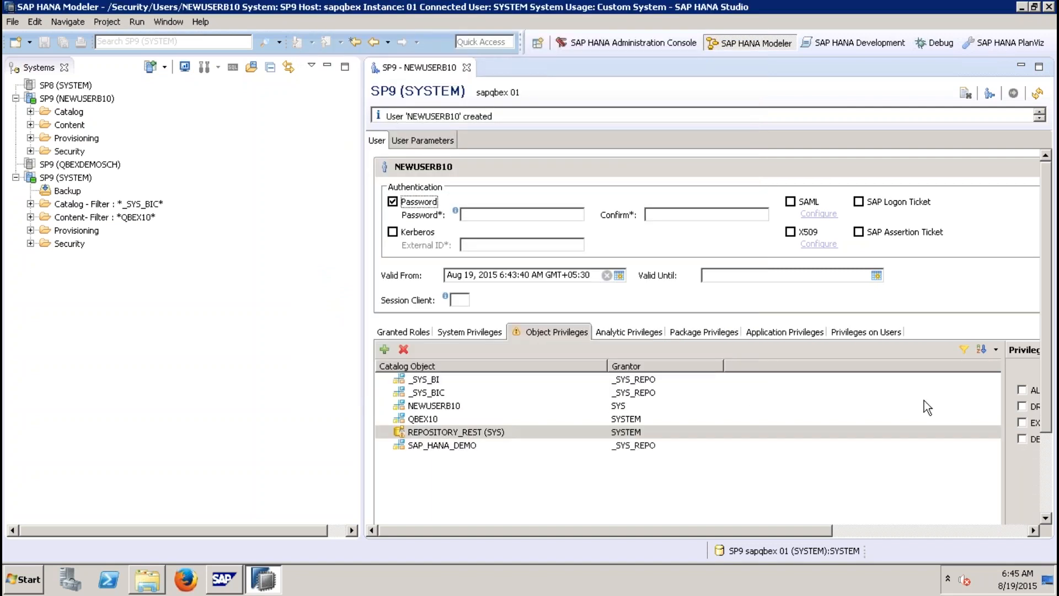
{"action": "left_click", "coordinate": [884, 530]}
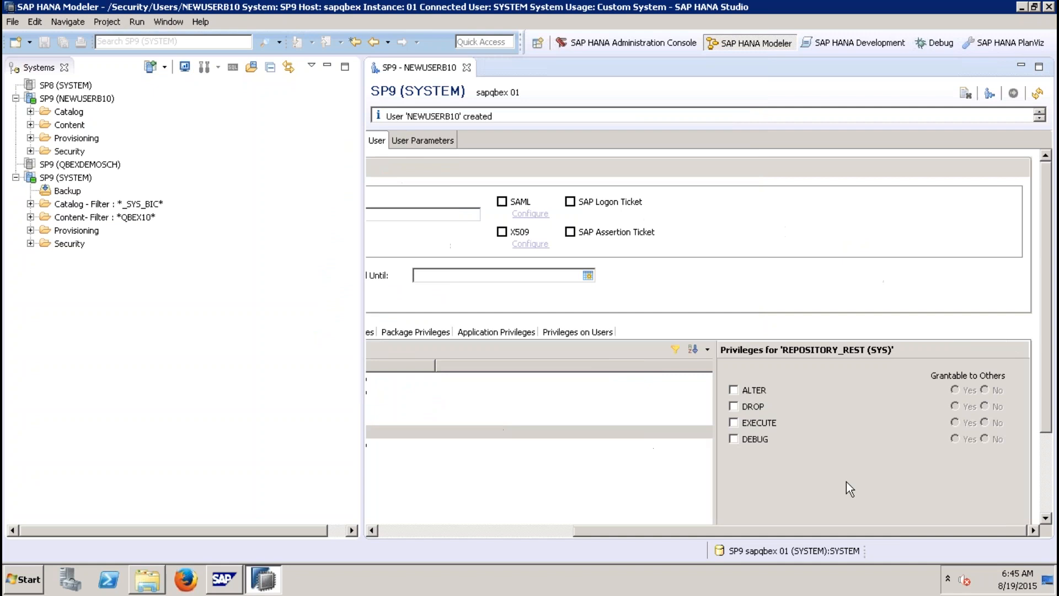
{"action": "left_click", "coordinate": [751, 423]}
{"action": "left_click", "coordinate": [955, 423]}
{"action": "key", "text": "ctrl+s"}
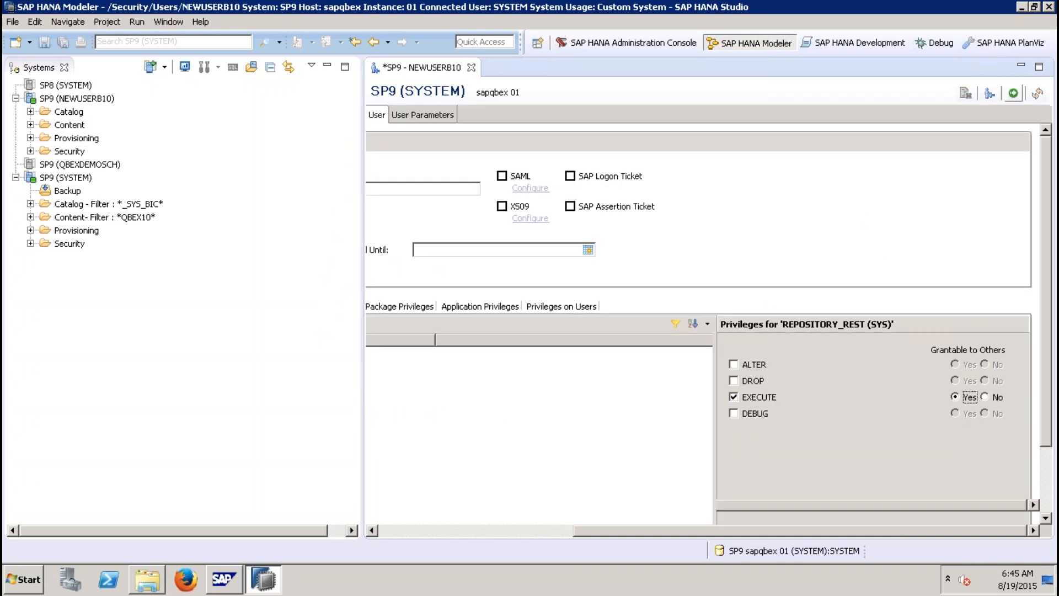
Step: Log off the NEWUSERB10 system connection and log back on with that user's password
{"action": "right_click", "coordinate": [85, 100]}
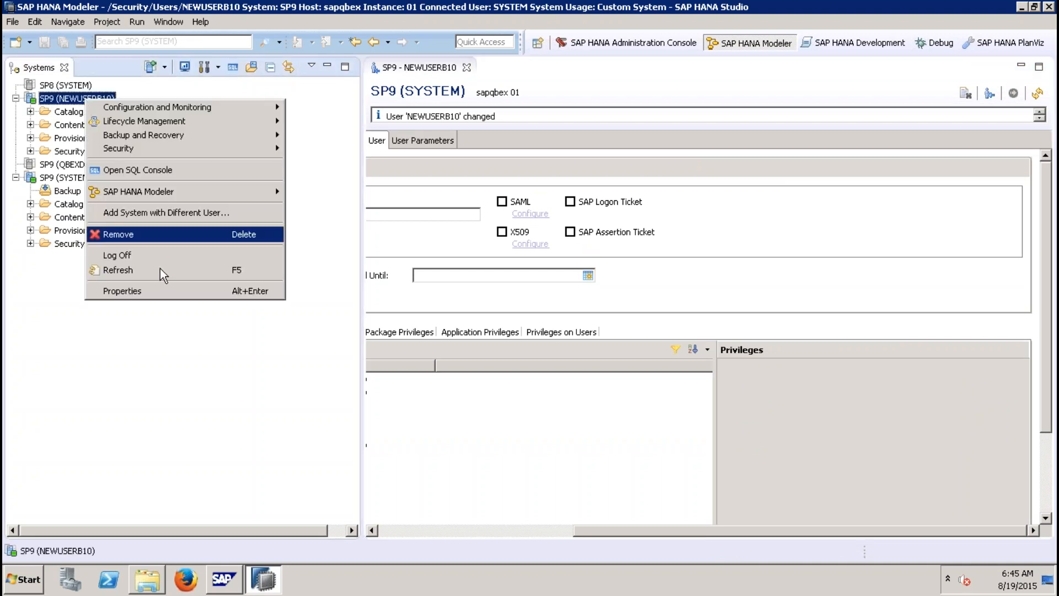
{"action": "left_click", "coordinate": [150, 256]}
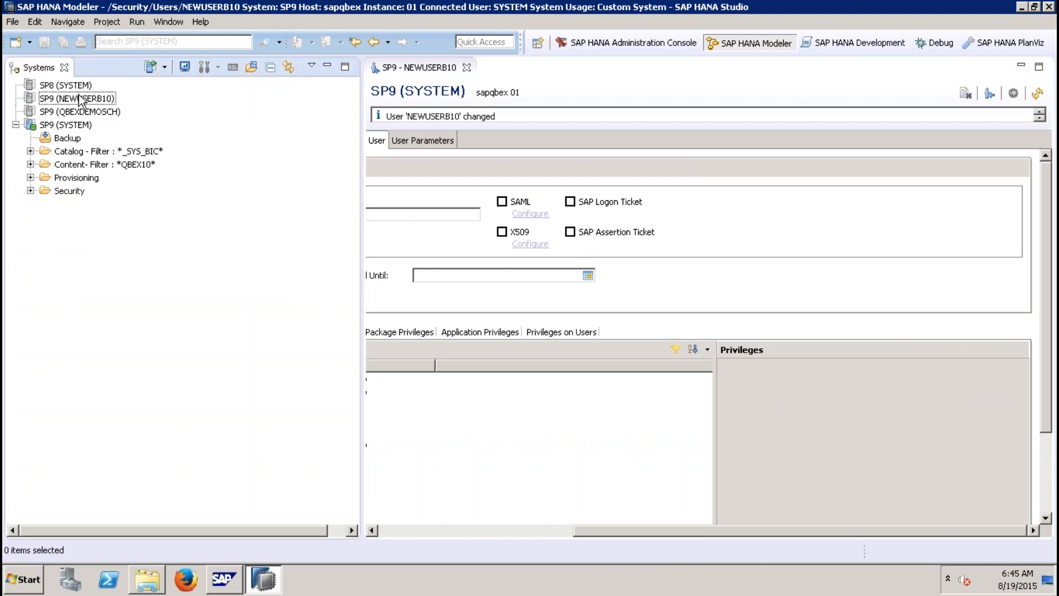
{"action": "right_click", "coordinate": [80, 100]}
{"action": "left_click", "coordinate": [120, 106]}
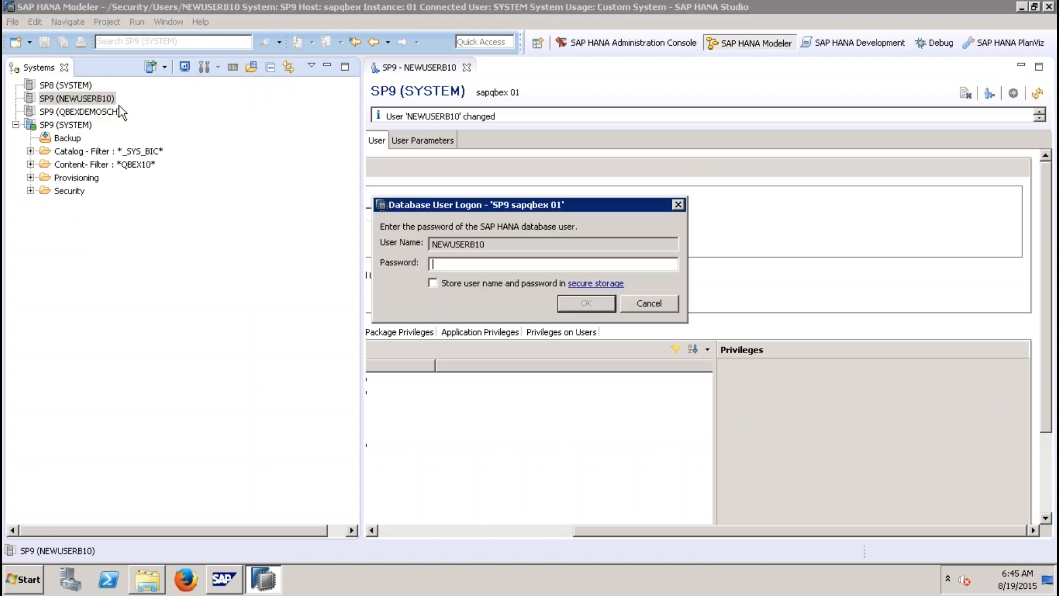
{"action": "type", "text": "••••••••••"}
{"action": "key", "text": "Return"}
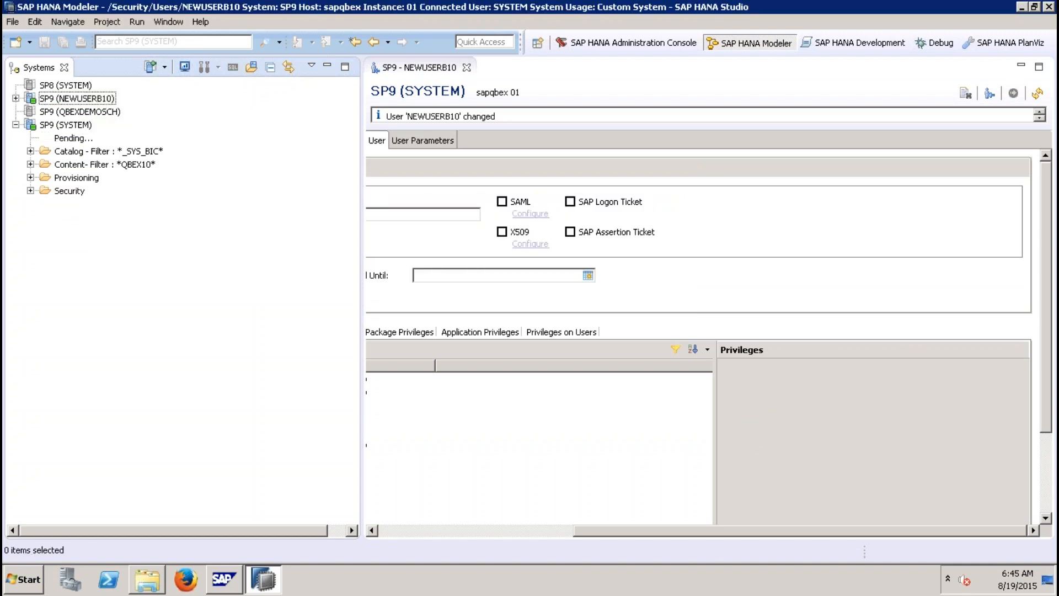
Step: Open the data preview of attribute view ZAT_BP_0001 in QBEX10PK under the NEWUSERB10 connection
{"action": "left_click", "coordinate": [30, 125]}
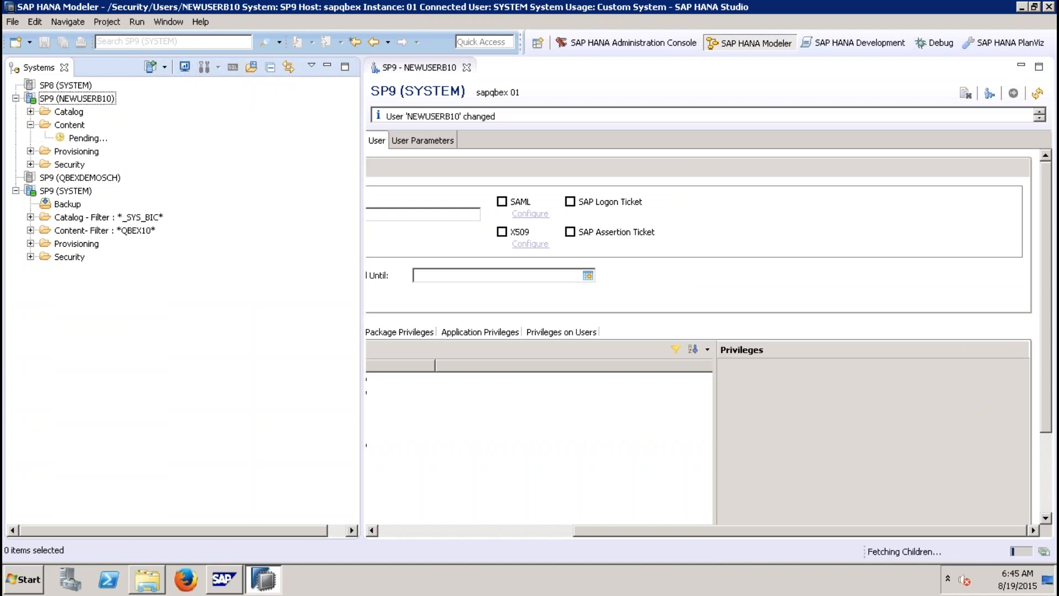
{"action": "left_click", "coordinate": [98, 138]}
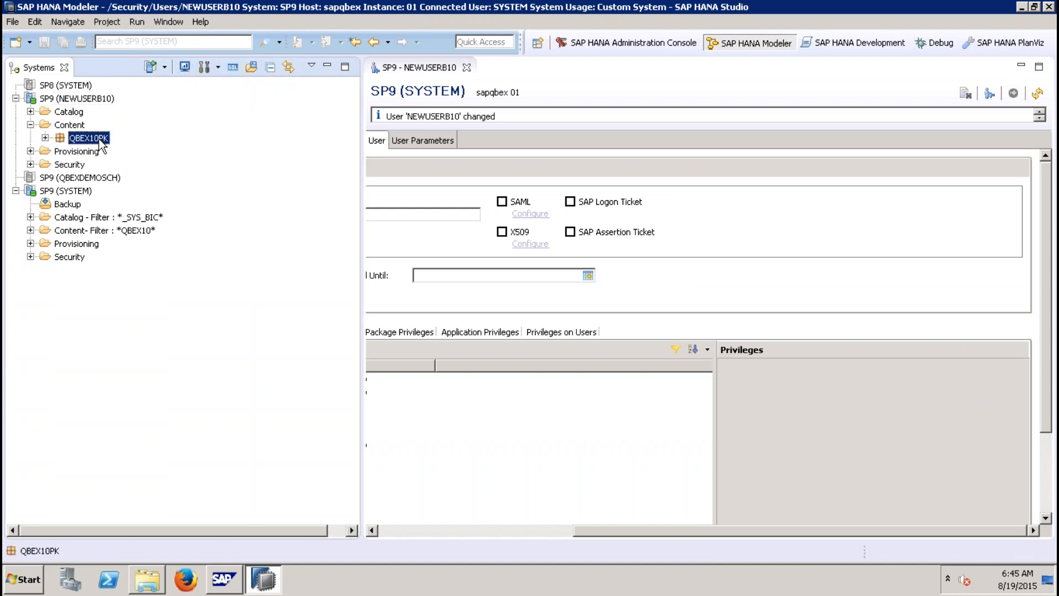
{"action": "left_click", "coordinate": [46, 137]}
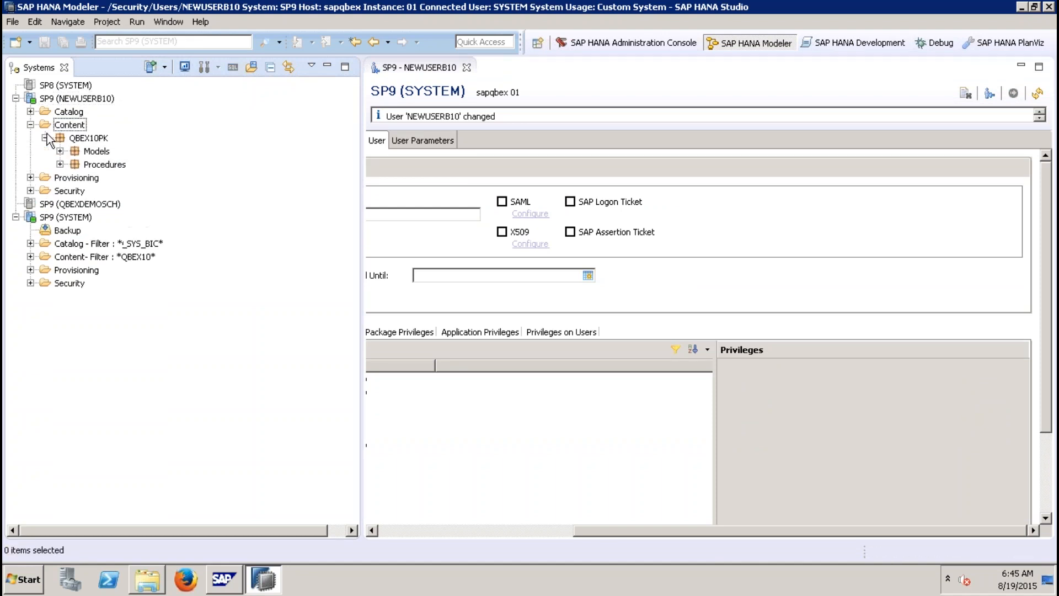
{"action": "left_click", "coordinate": [60, 151]}
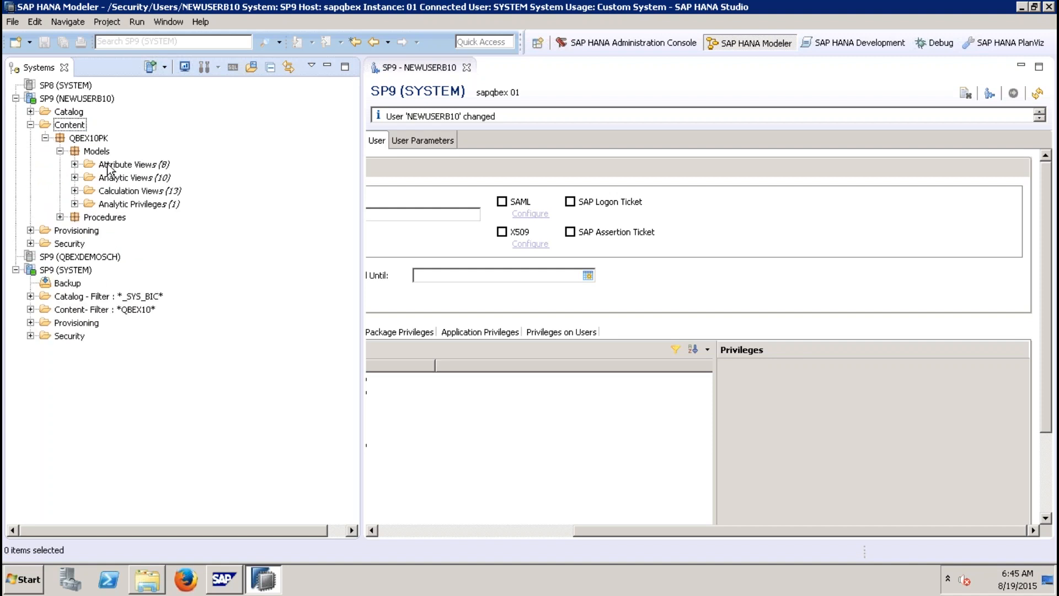
{"action": "left_click", "coordinate": [74, 164]}
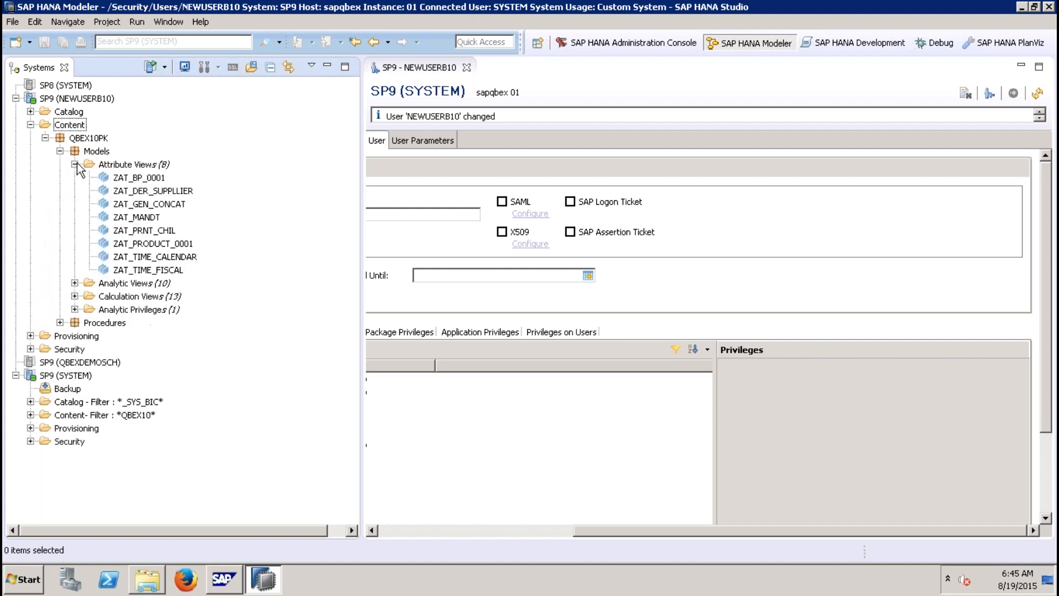
{"action": "left_click", "coordinate": [136, 182]}
{"action": "right_click", "coordinate": [136, 183]}
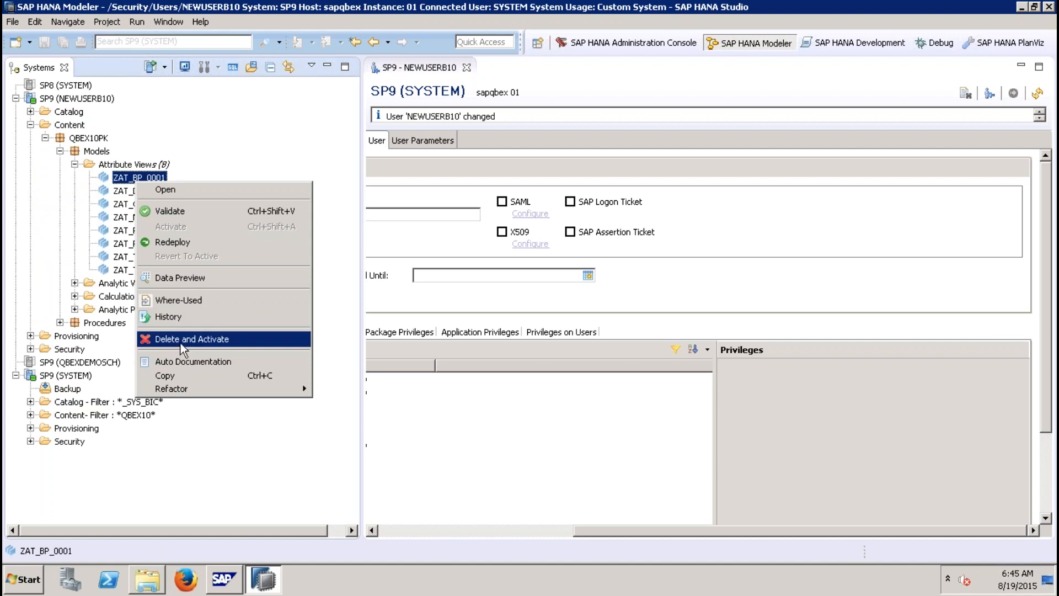
{"action": "left_click", "coordinate": [176, 278]}
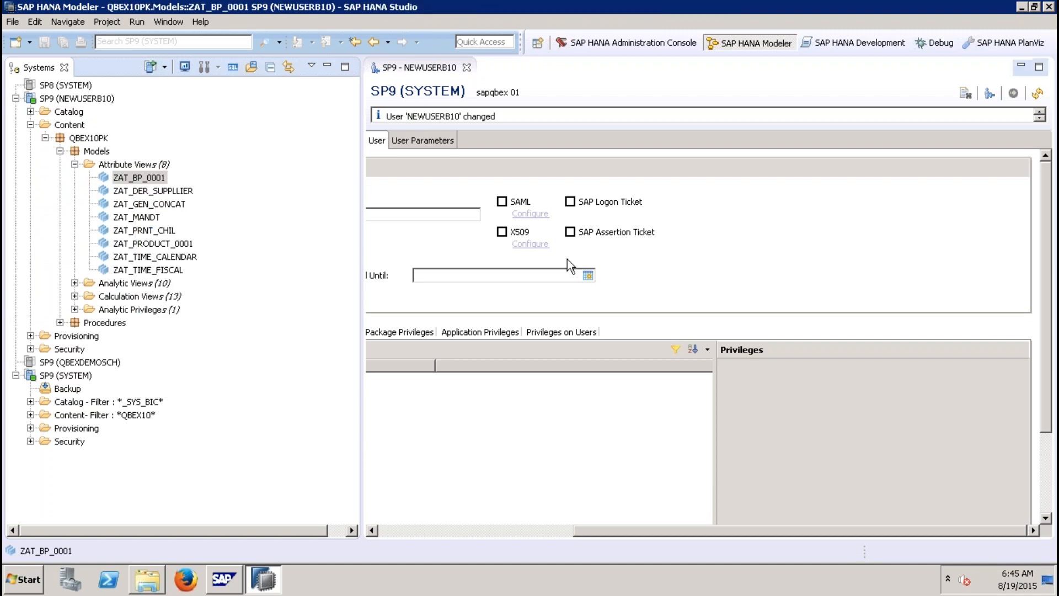
{"action": "left_click", "coordinate": [560, 99]}
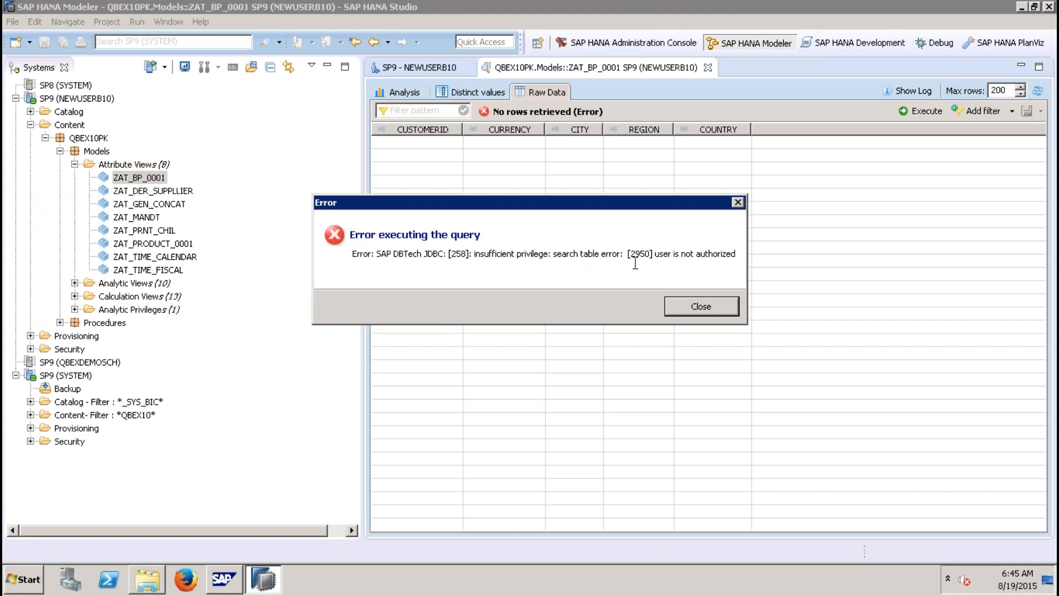
Step: Close the error and grant NEWUSERB10 the analytic privilege QBEX10PK.Models/ZAP_STATIC_10, then deploy the user
{"action": "left_click", "coordinate": [695, 304]}
{"action": "left_click", "coordinate": [709, 68]}
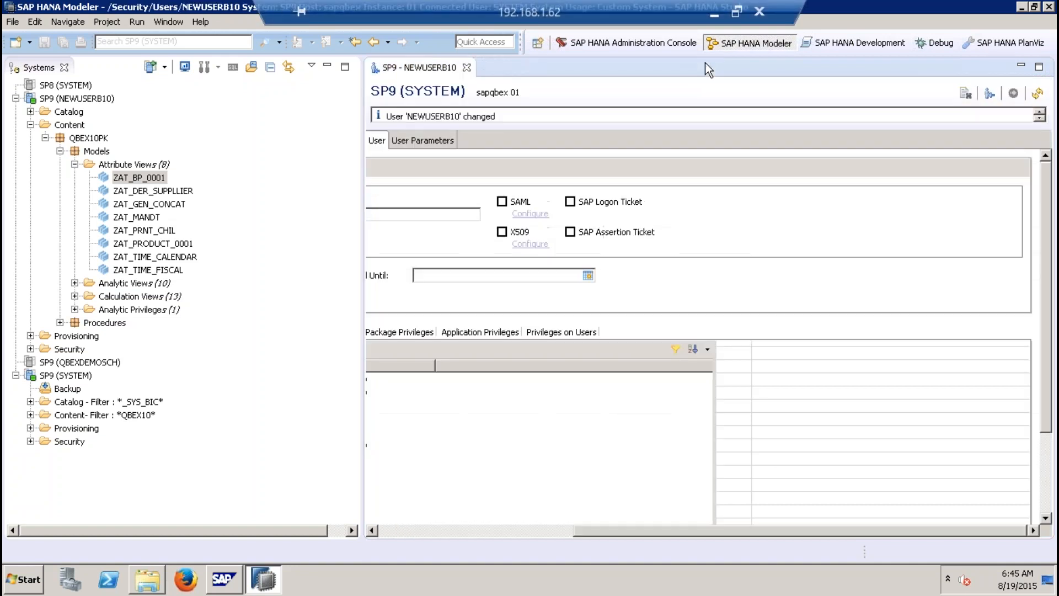
{"action": "left_click", "coordinate": [399, 528]}
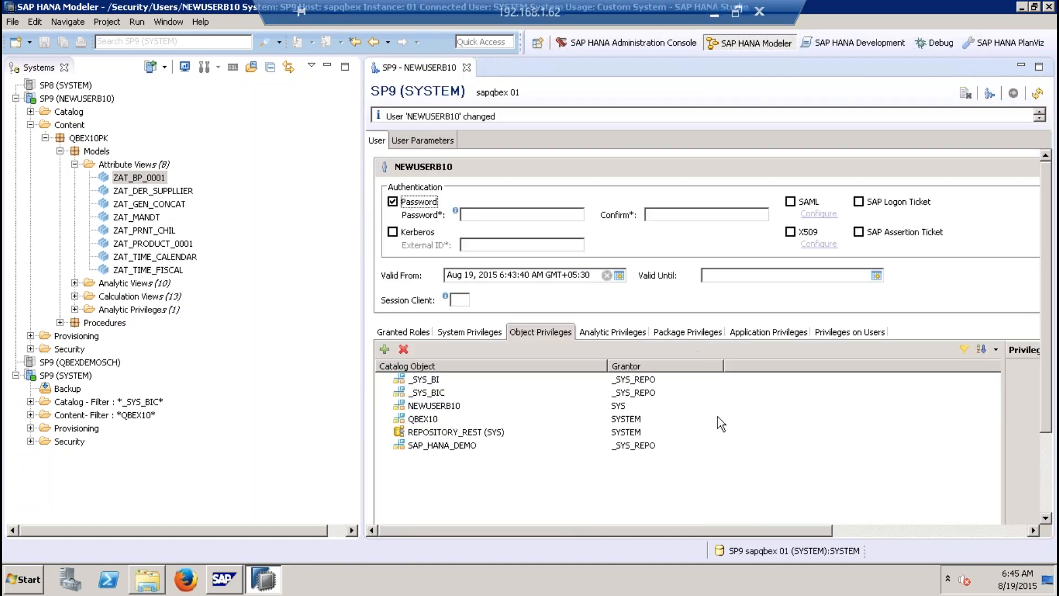
{"action": "left_click", "coordinate": [629, 332]}
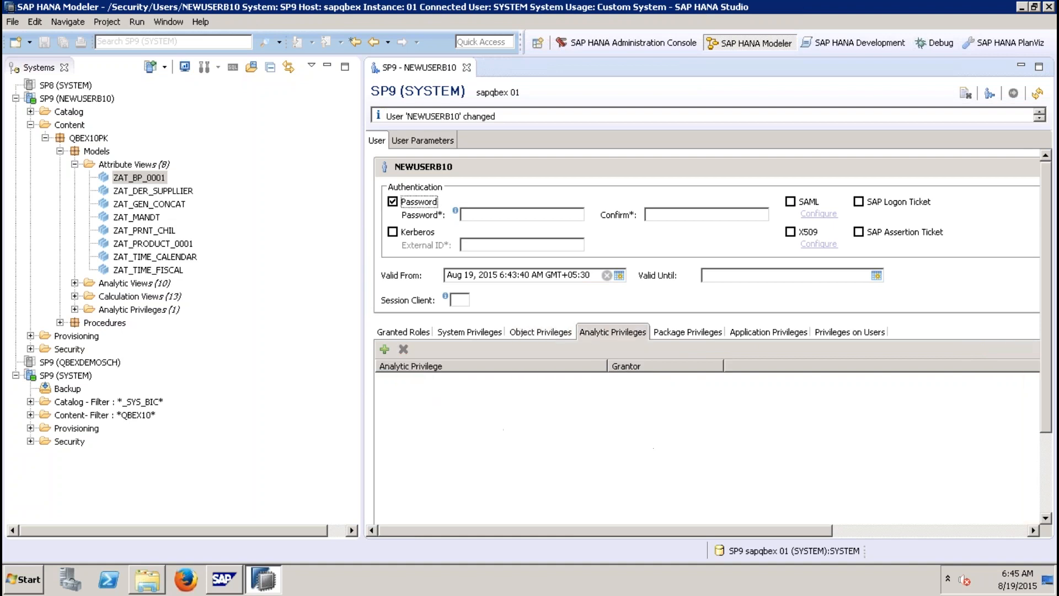
{"action": "left_click", "coordinate": [385, 349]}
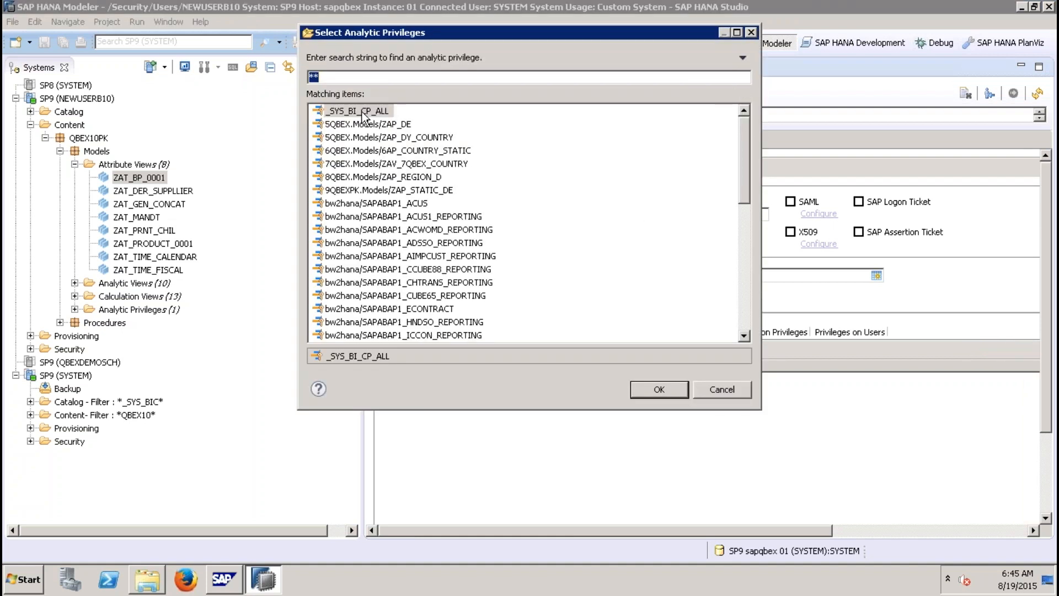
{"action": "type", "text": "zap_"}
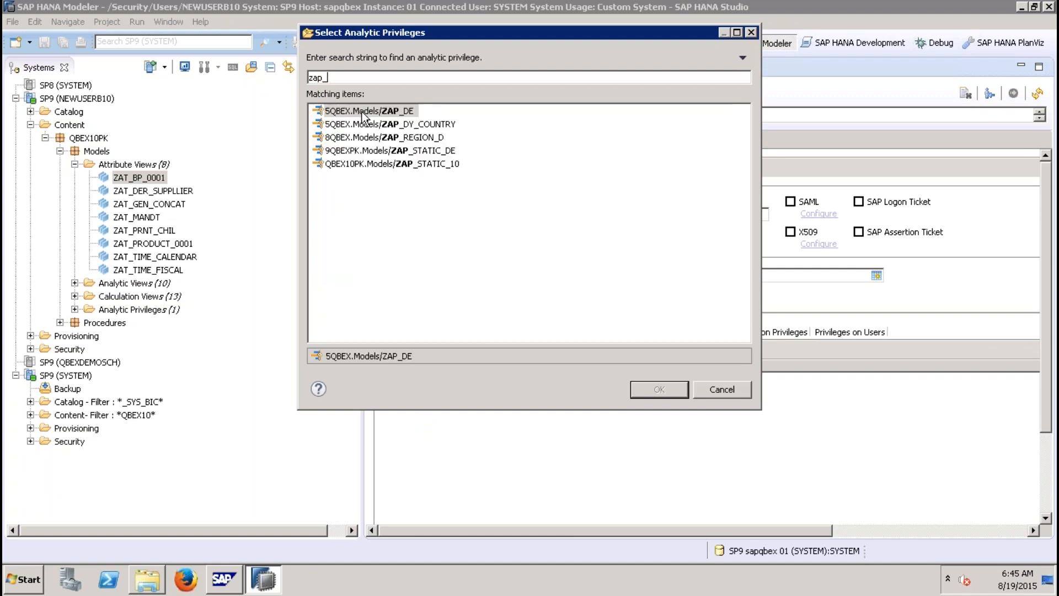
{"action": "type", "text": "static_10"}
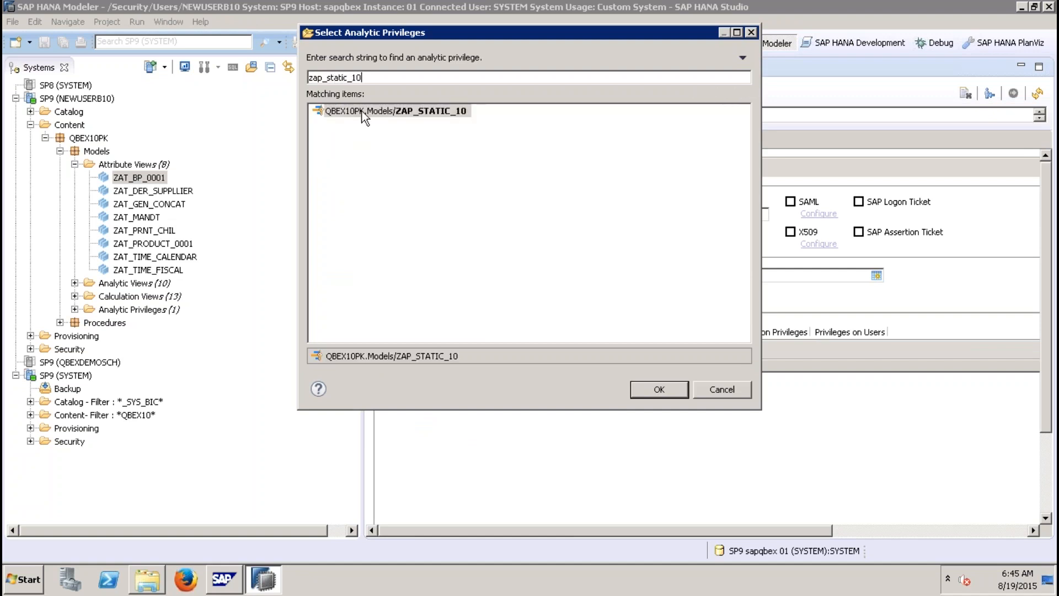
{"action": "double_click", "coordinate": [362, 111]}
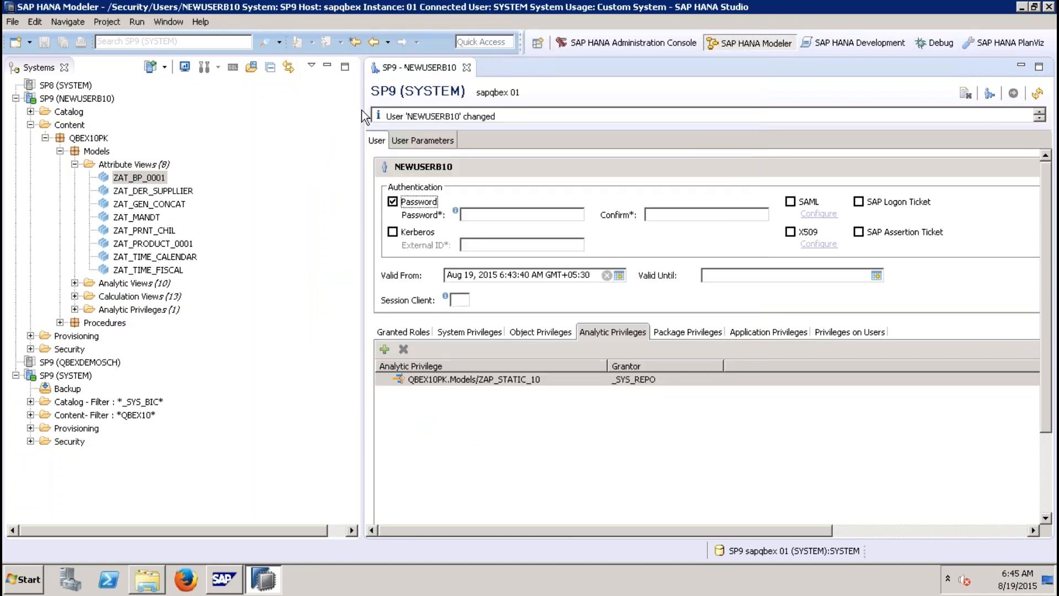
{"action": "left_click", "coordinate": [886, 532]}
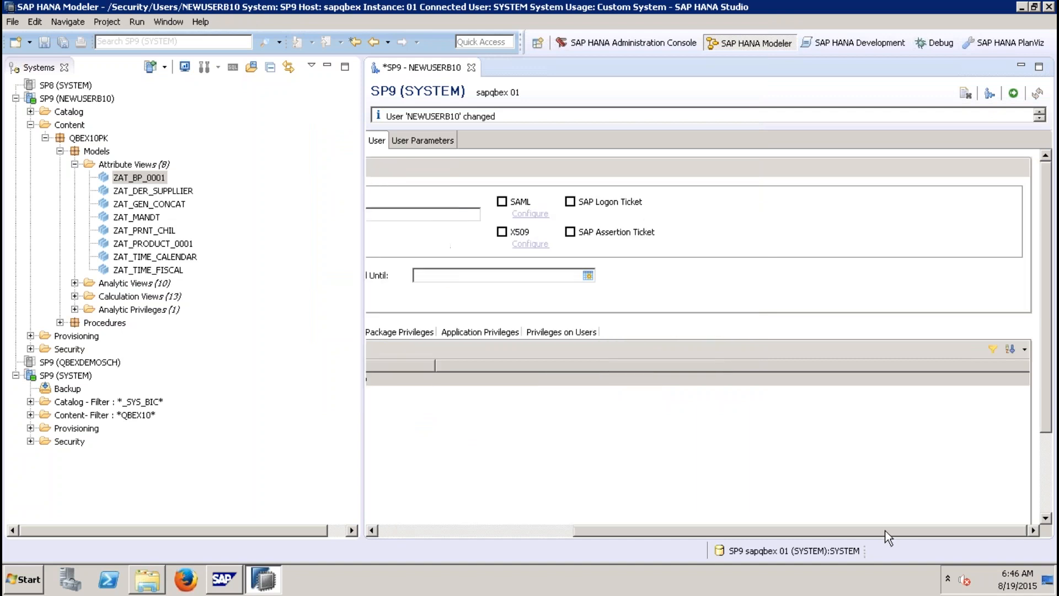
{"action": "left_click", "coordinate": [1012, 95]}
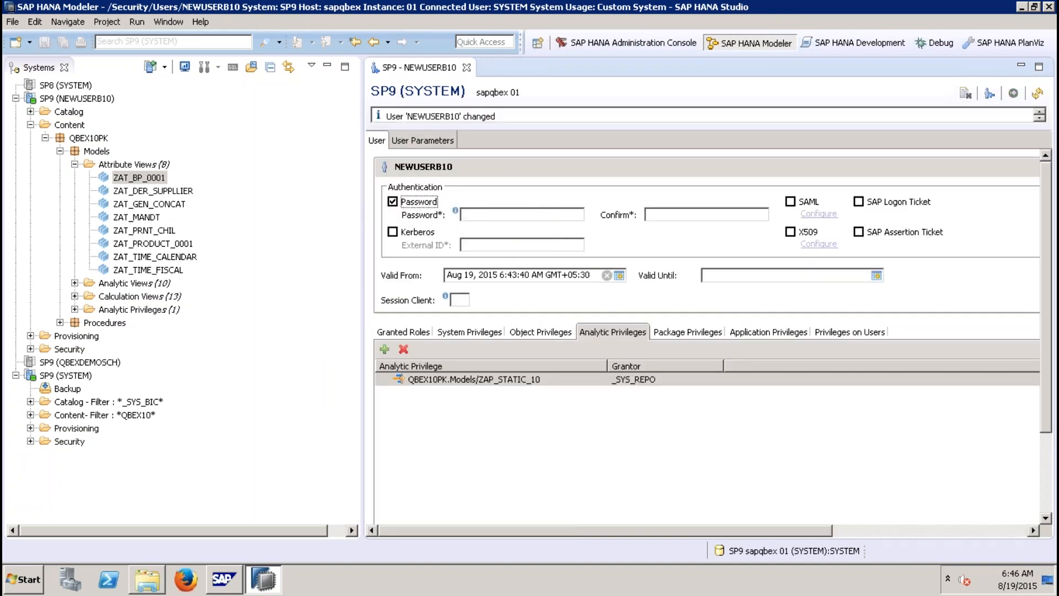
Step: Close the user editor and refresh the NEWUSERB10 system connection
{"action": "left_click", "coordinate": [466, 67]}
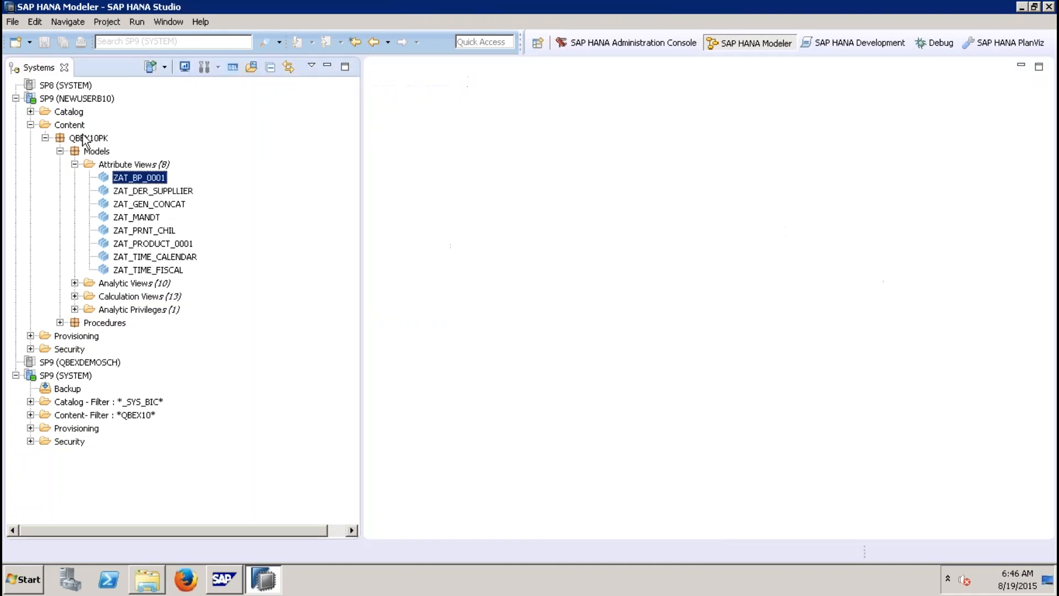
{"action": "right_click", "coordinate": [66, 99]}
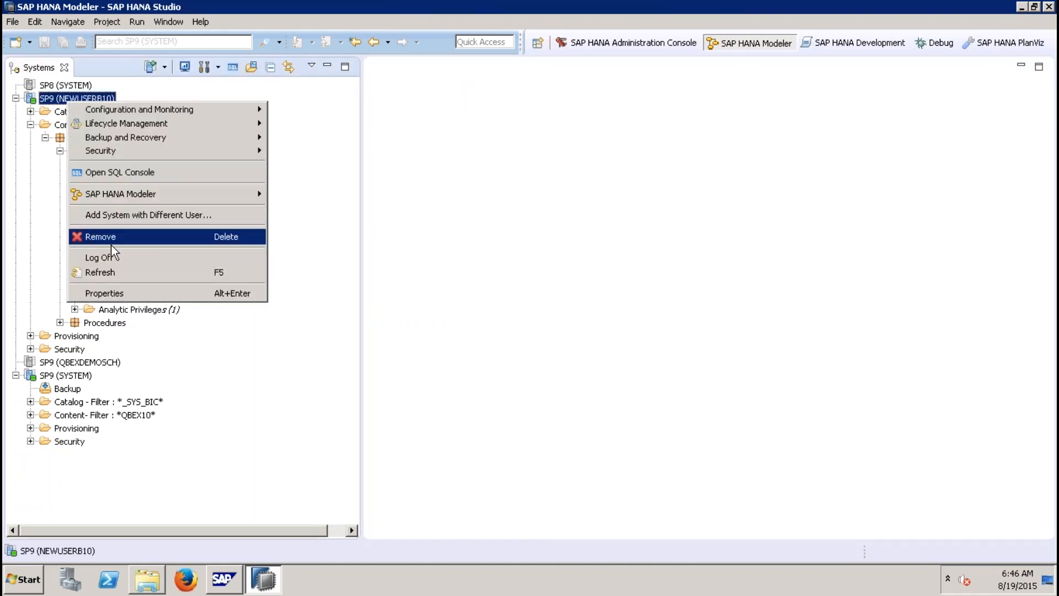
{"action": "left_click", "coordinate": [98, 270]}
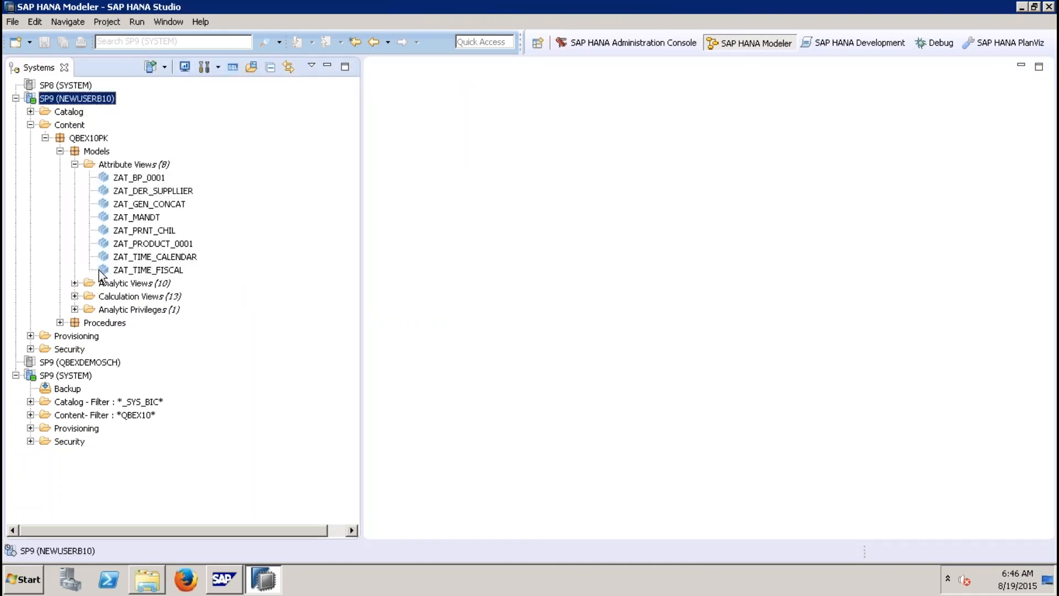
Step: Open the raw data preview of attribute view ZAT_BP_0001 in QBEX10PK under the NEWUSERB10 connection
{"action": "left_click", "coordinate": [45, 138]}
{"action": "left_click", "coordinate": [59, 151]}
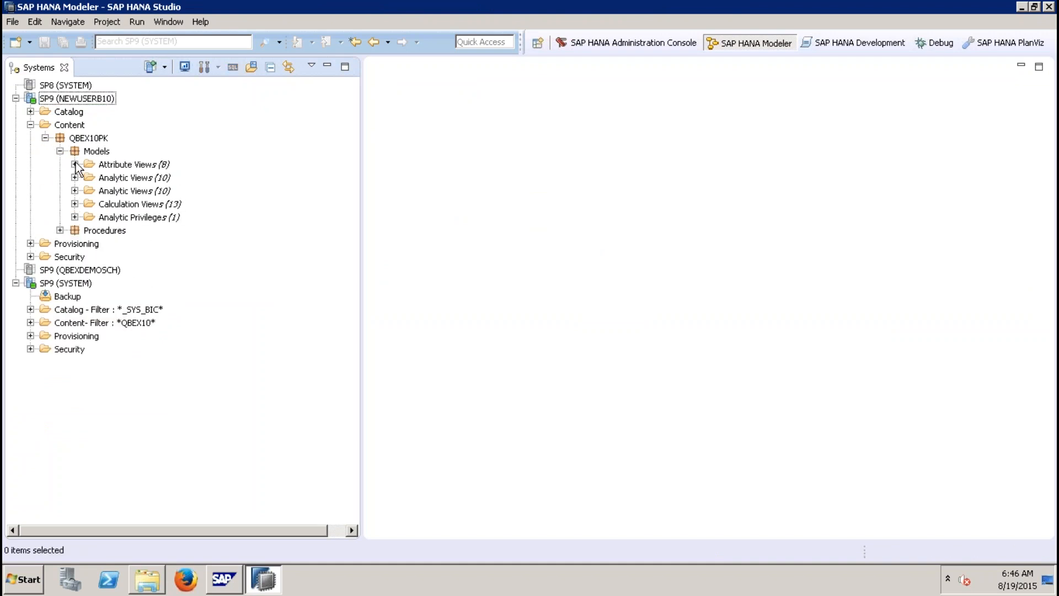
{"action": "left_click", "coordinate": [74, 165]}
{"action": "right_click", "coordinate": [142, 175]}
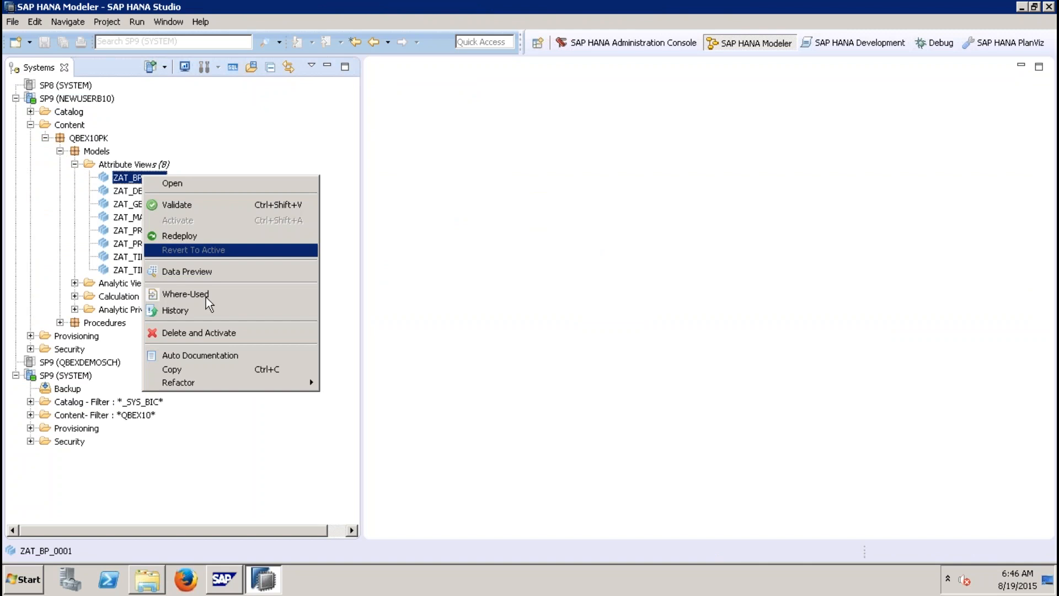
{"action": "left_click", "coordinate": [188, 271]}
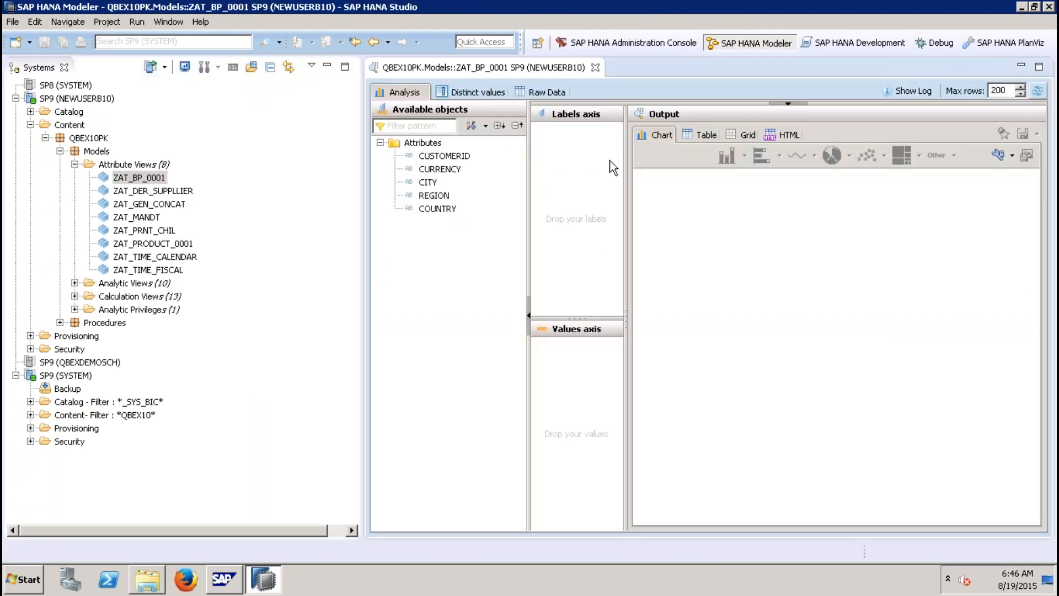
{"action": "left_click", "coordinate": [544, 92]}
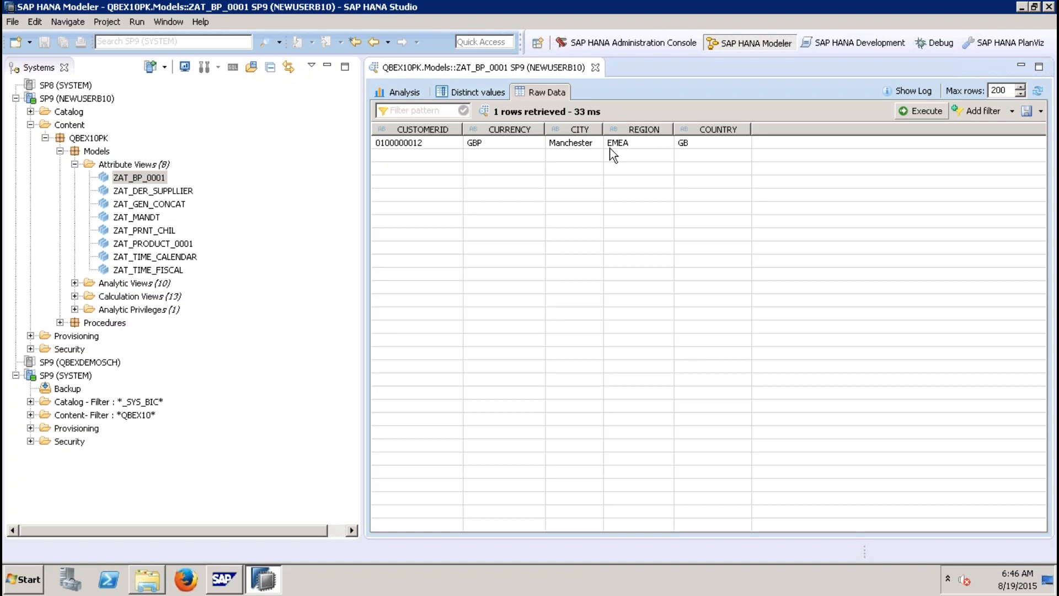
{"action": "left_click", "coordinate": [704, 146]}
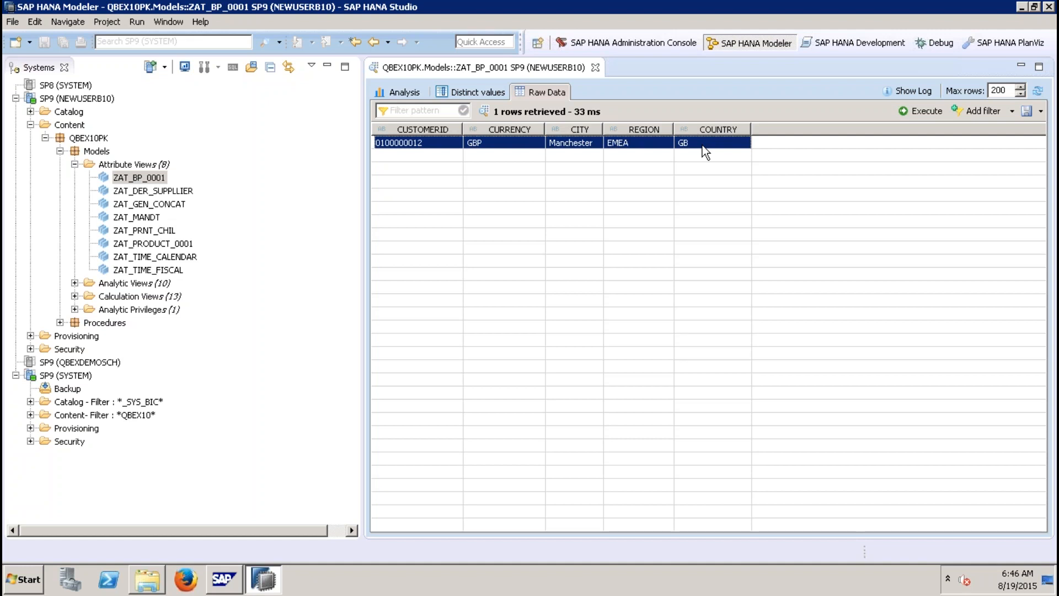
Step: Close the preview and open analytic privilege ZAP_STATIC_10 in QBEX10PK under the SYSTEM connection
{"action": "left_click", "coordinate": [596, 68]}
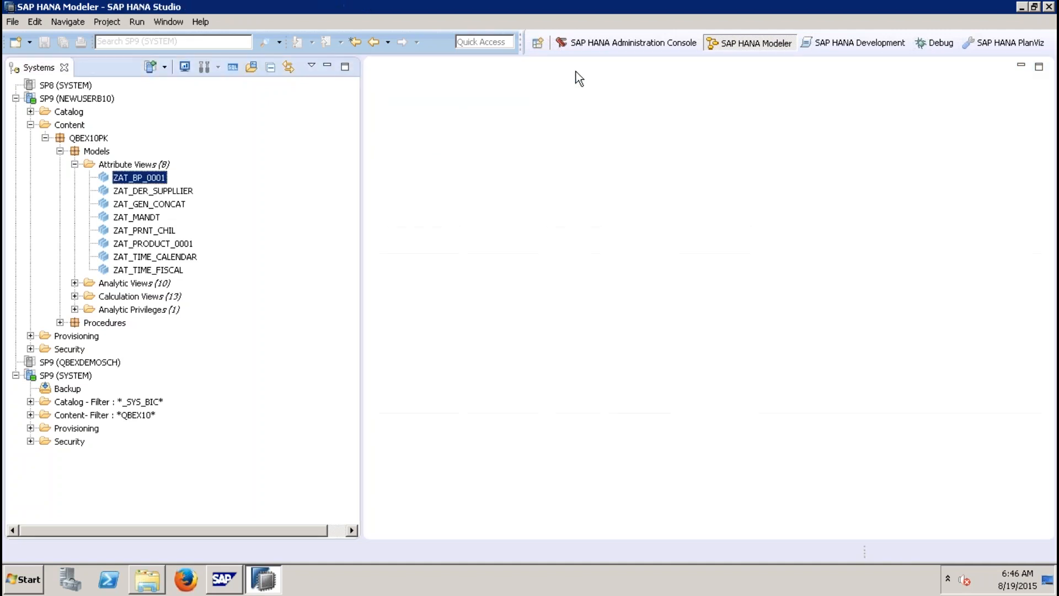
{"action": "left_click", "coordinate": [74, 164]}
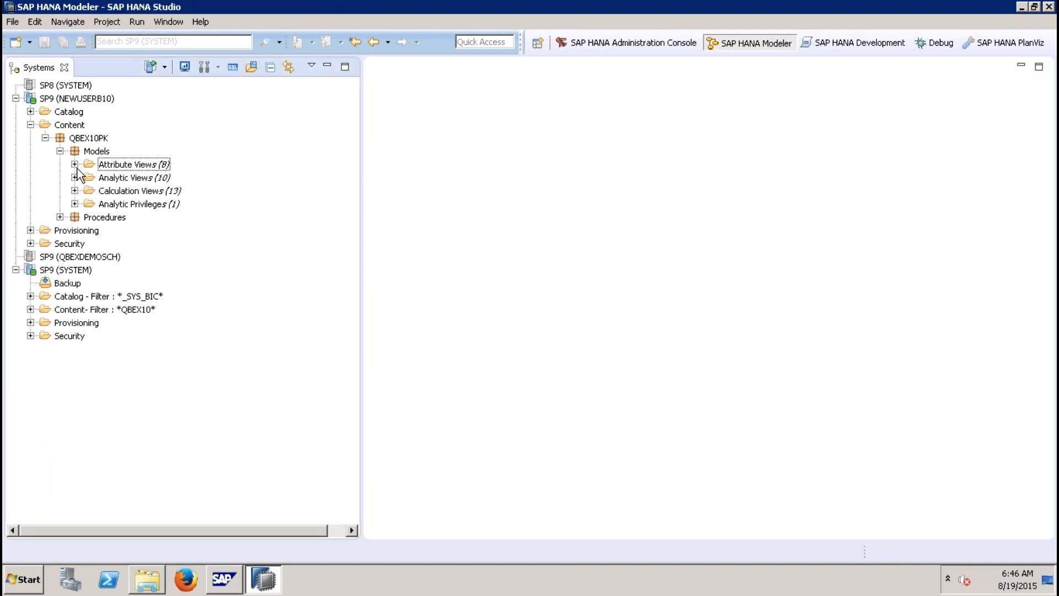
{"action": "left_click", "coordinate": [30, 309]}
{"action": "left_click", "coordinate": [45, 335]}
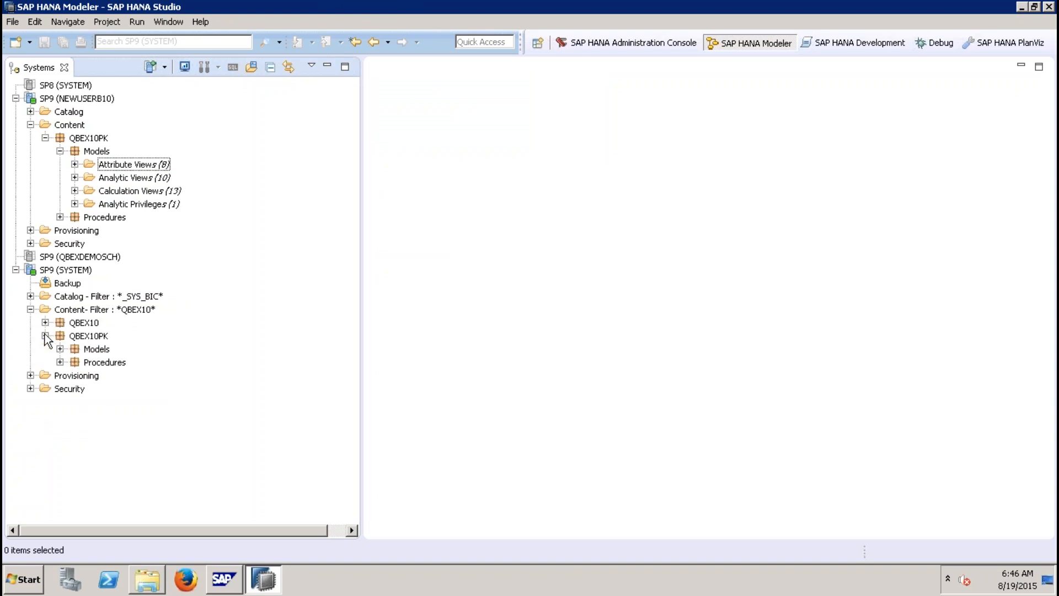
{"action": "left_click", "coordinate": [60, 349]}
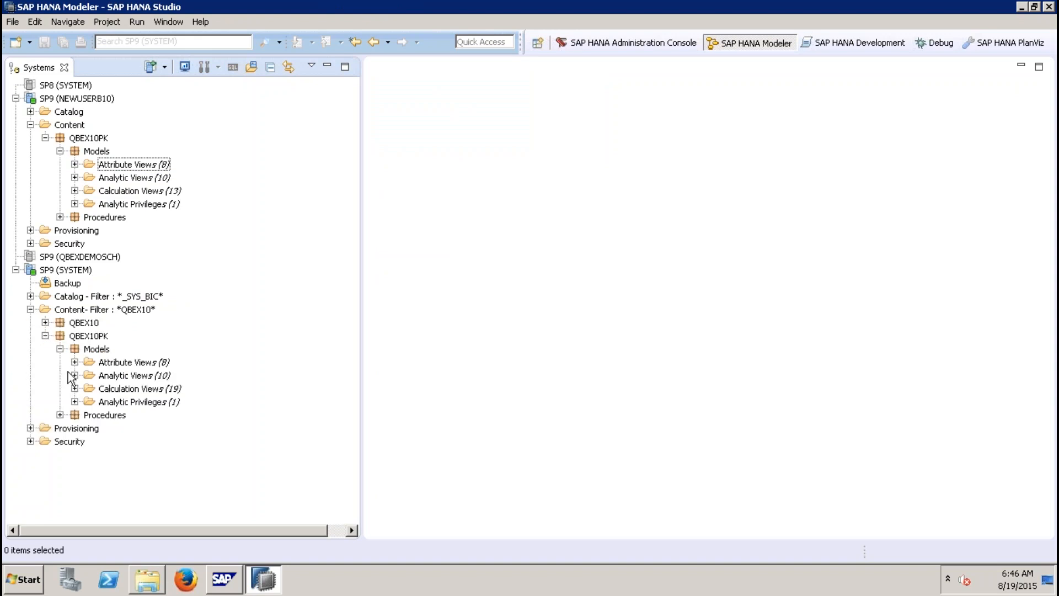
{"action": "left_click", "coordinate": [74, 402]}
{"action": "double_click", "coordinate": [155, 415]}
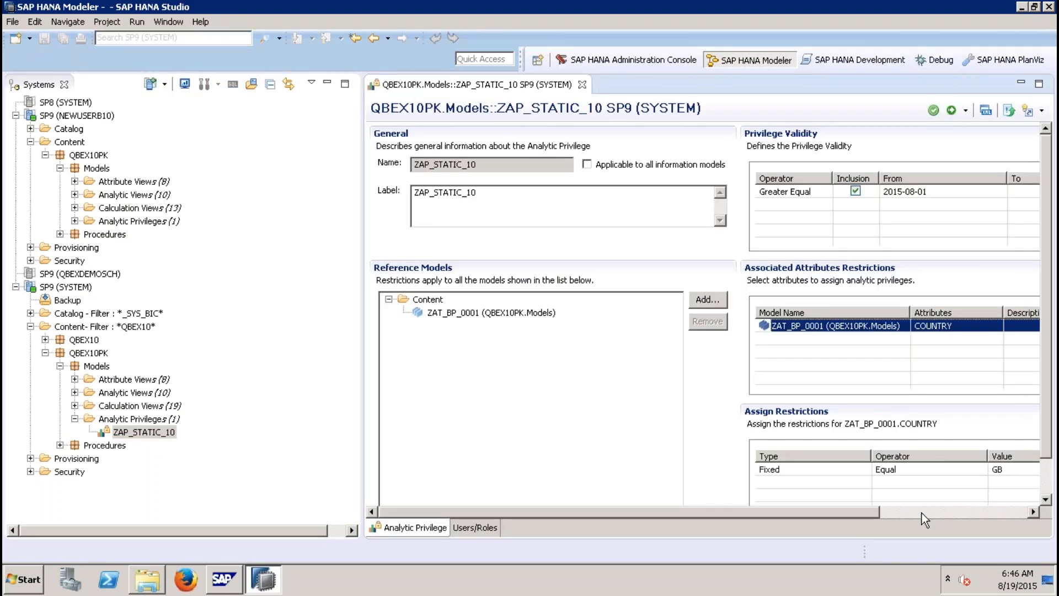
Step: Add a second Fixed Equal restriction with value US for ZAT_BP_0001.COUNTRY and activate the privilege
{"action": "left_click", "coordinate": [922, 513]}
{"action": "left_click_drag", "start_coordinate": [1046, 446], "coordinate": [1045, 494]}
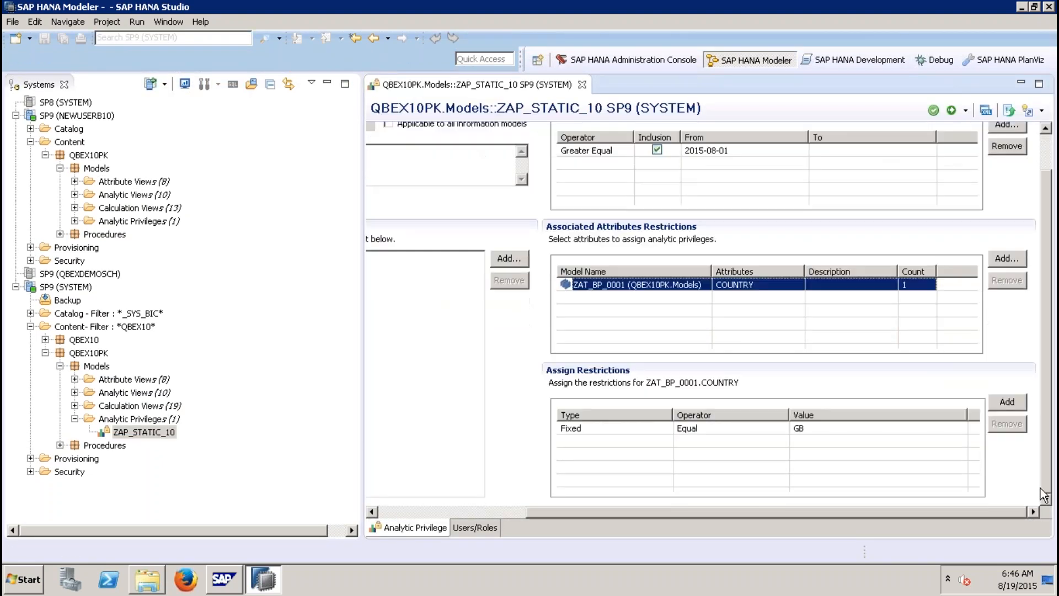
{"action": "left_click", "coordinate": [1001, 404]}
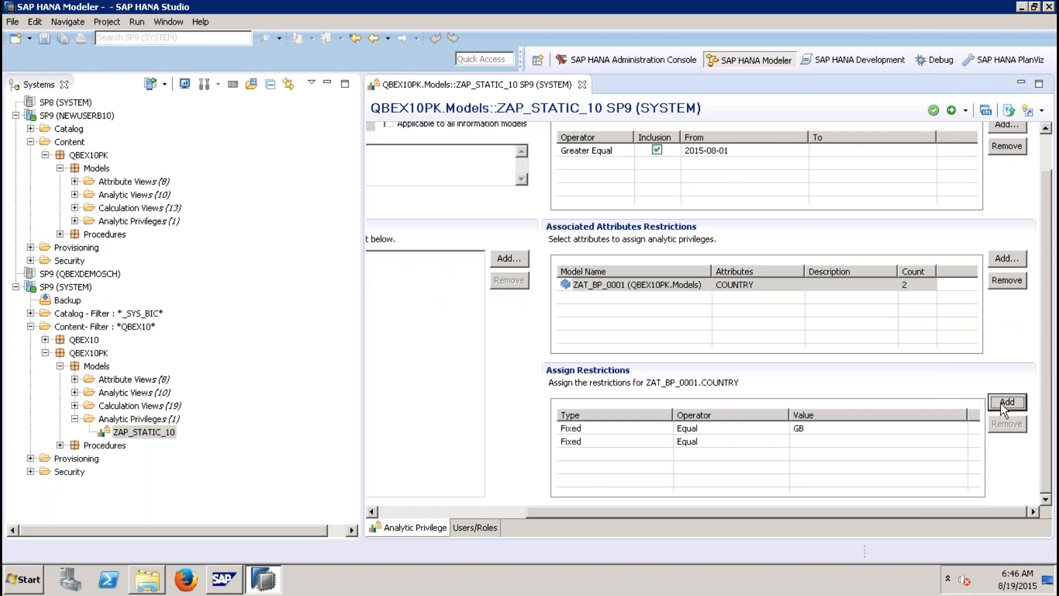
{"action": "left_click", "coordinate": [798, 440]}
{"action": "left_click", "coordinate": [958, 440]}
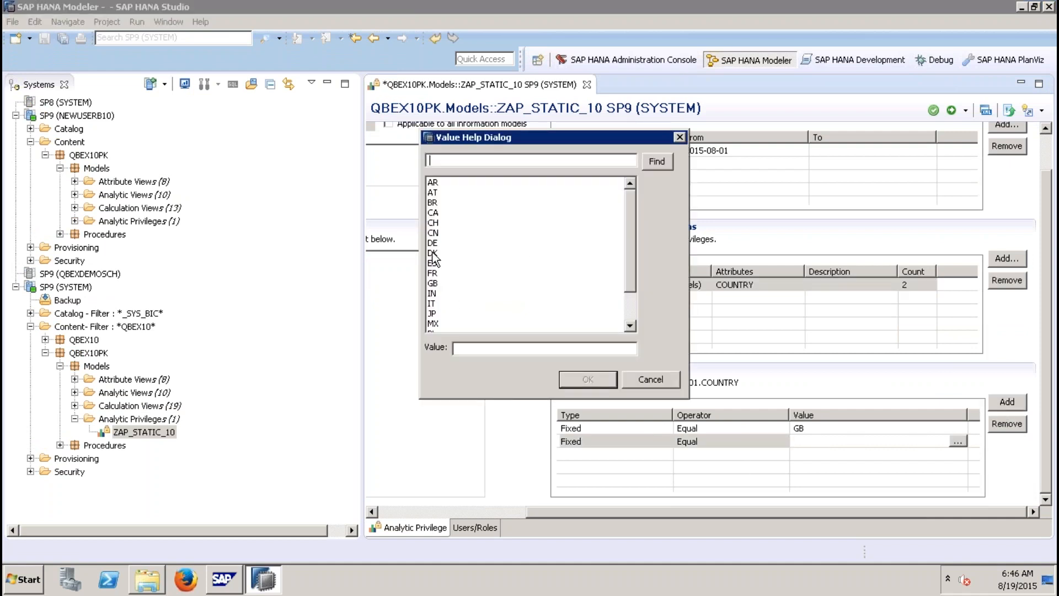
{"action": "left_click", "coordinate": [628, 303]}
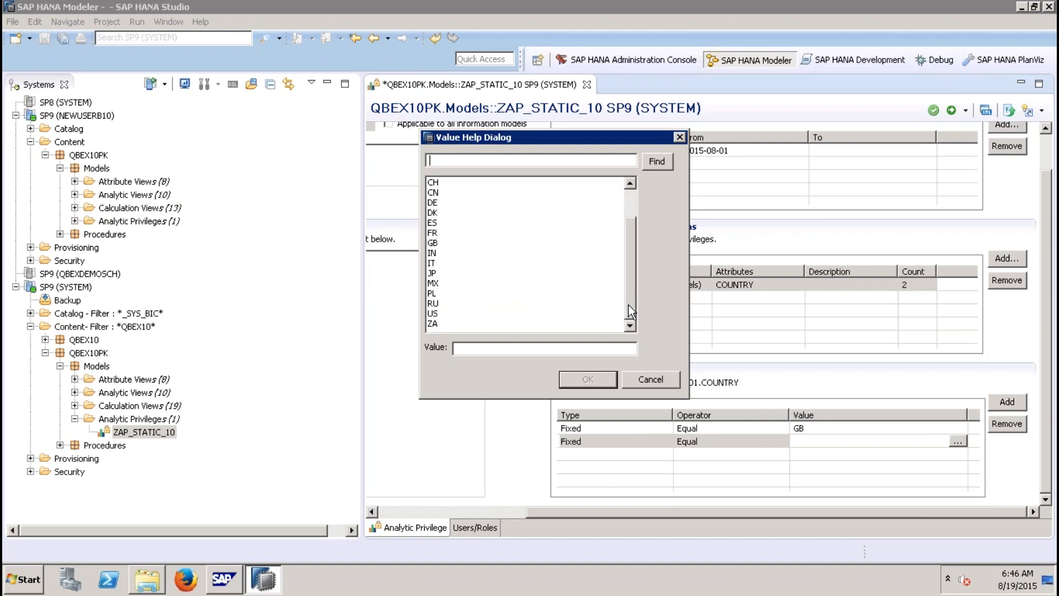
{"action": "double_click", "coordinate": [439, 314]}
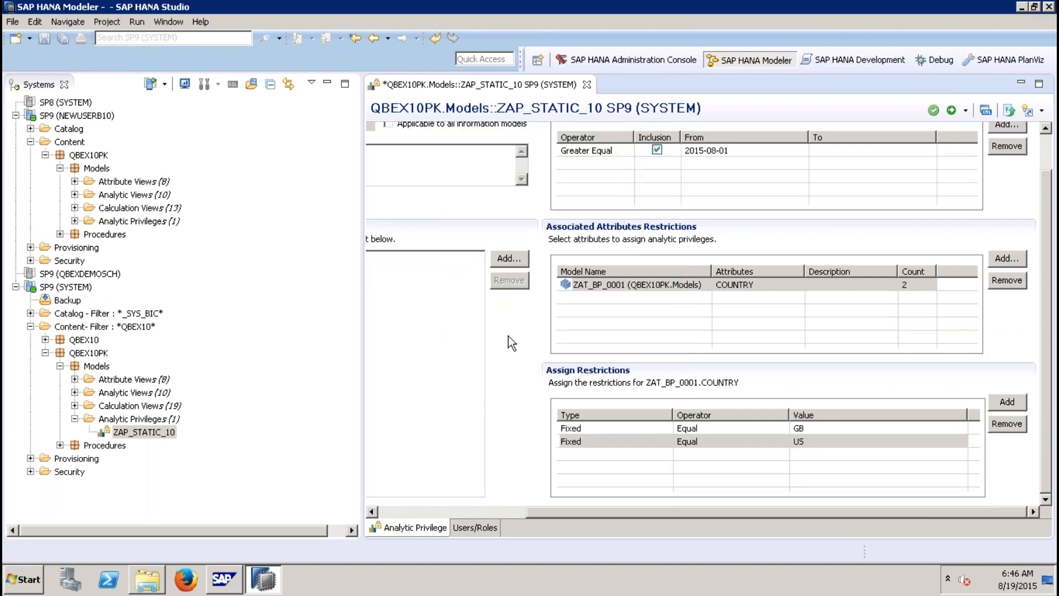
{"action": "left_click", "coordinate": [952, 110]}
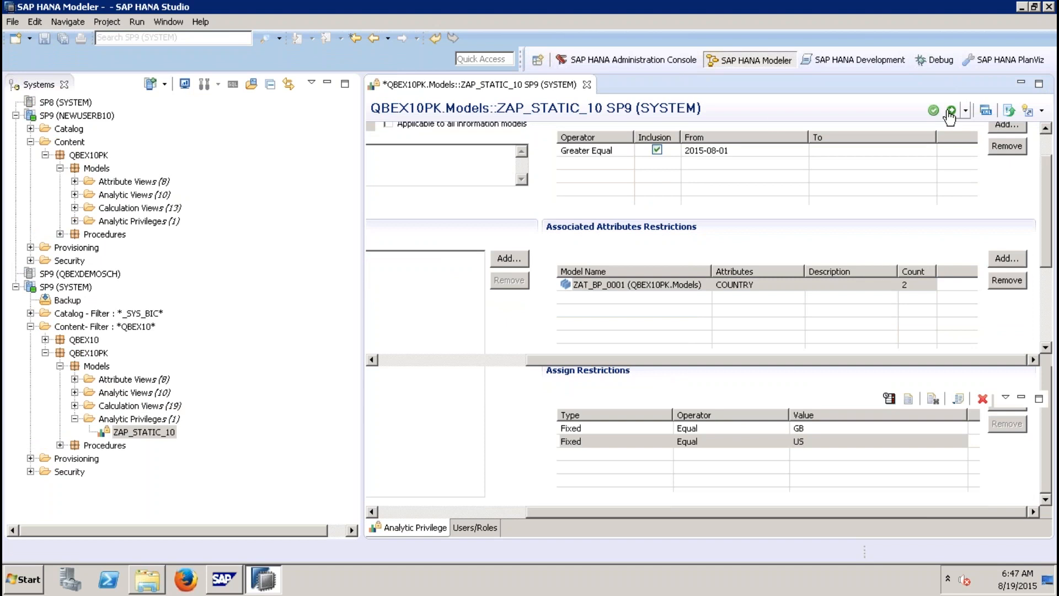
Step: Close the privilege editor and refresh the NEWUSERB10 system connection
{"action": "left_click", "coordinate": [583, 85]}
{"action": "right_click", "coordinate": [66, 102]}
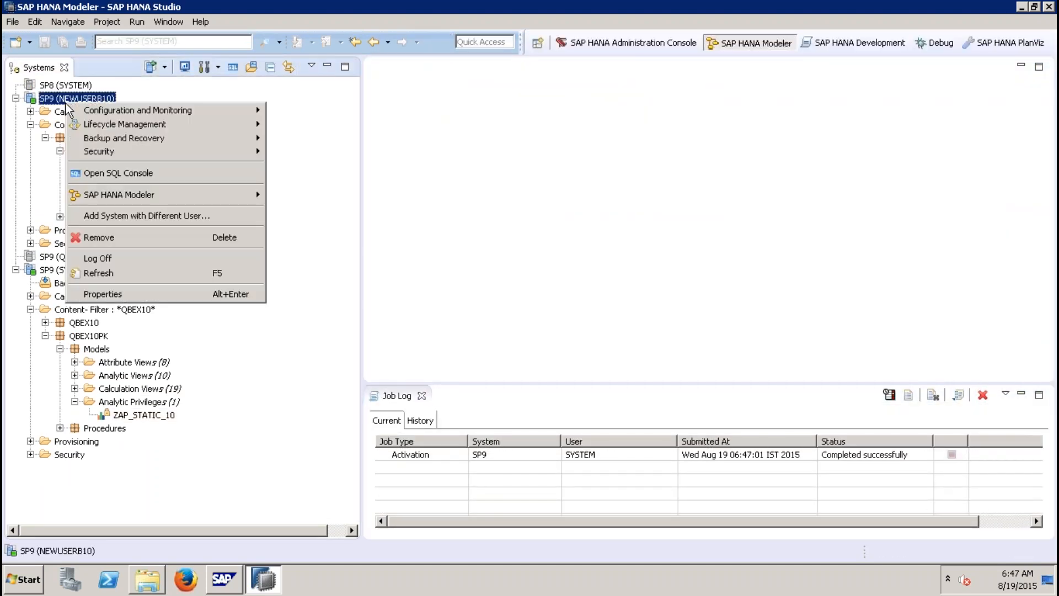
{"action": "left_click", "coordinate": [114, 270]}
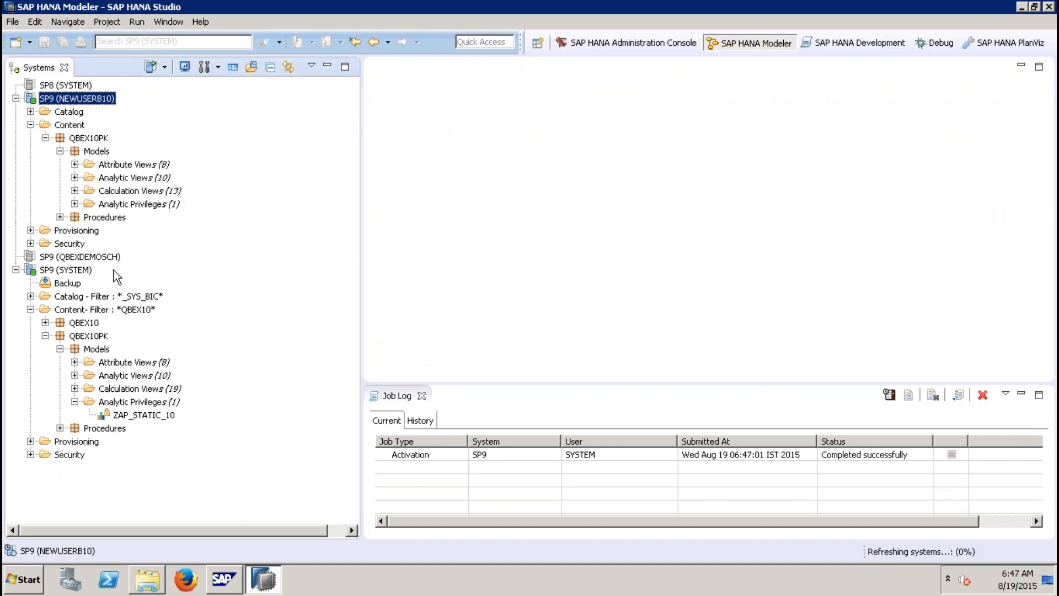
Step: Open the raw data preview of ZAT_BP_0001 under NEWUSERB10 again and sort the rows by COUNTRY
{"action": "left_click", "coordinate": [46, 138]}
{"action": "left_click", "coordinate": [60, 151]}
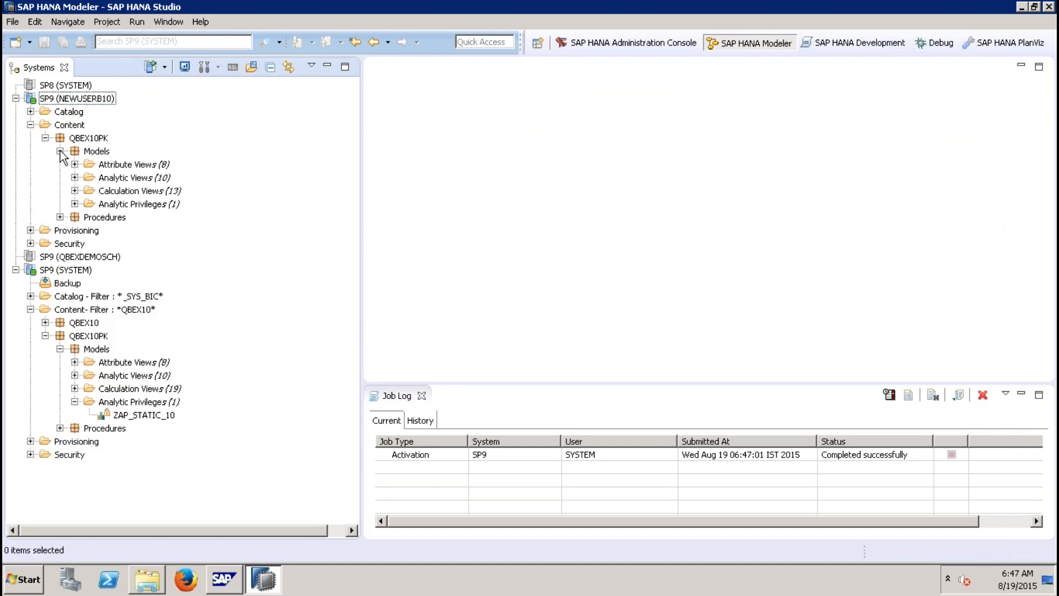
{"action": "left_click", "coordinate": [75, 164]}
{"action": "left_click", "coordinate": [127, 178]}
{"action": "right_click", "coordinate": [127, 178]}
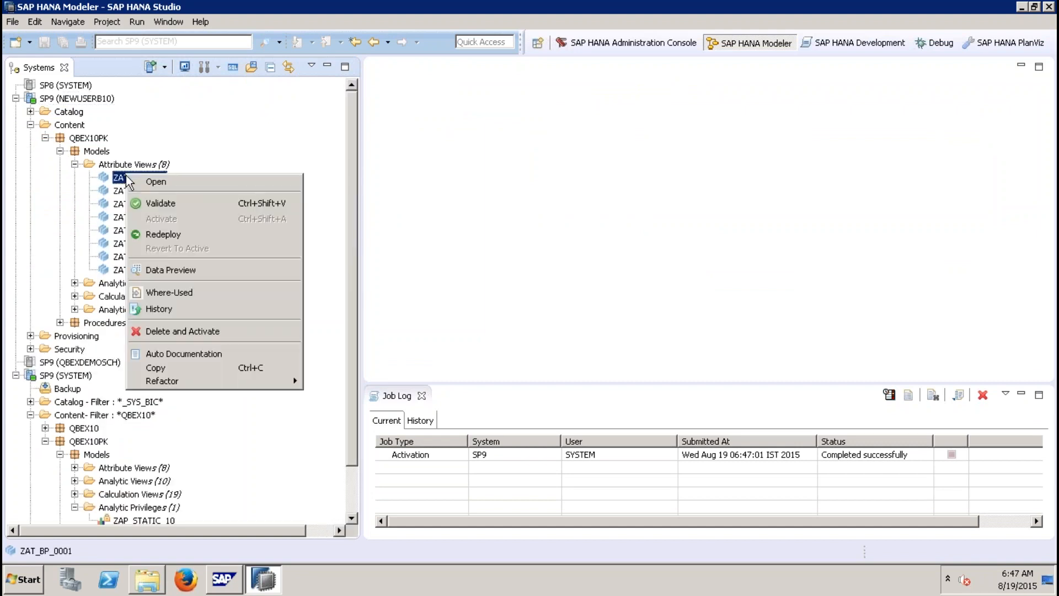
{"action": "left_click", "coordinate": [191, 272]}
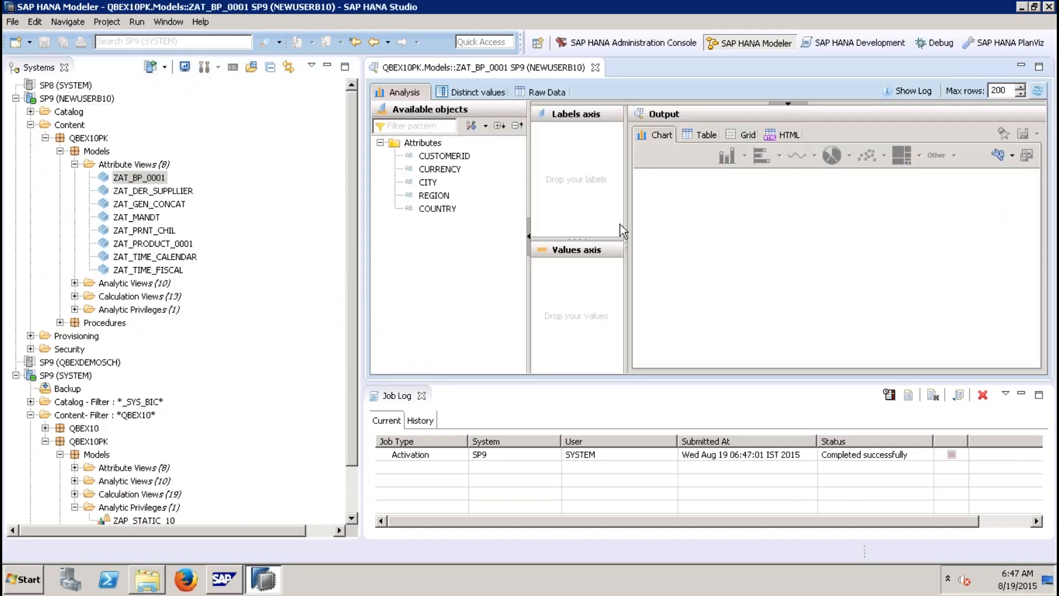
{"action": "left_click", "coordinate": [543, 92]}
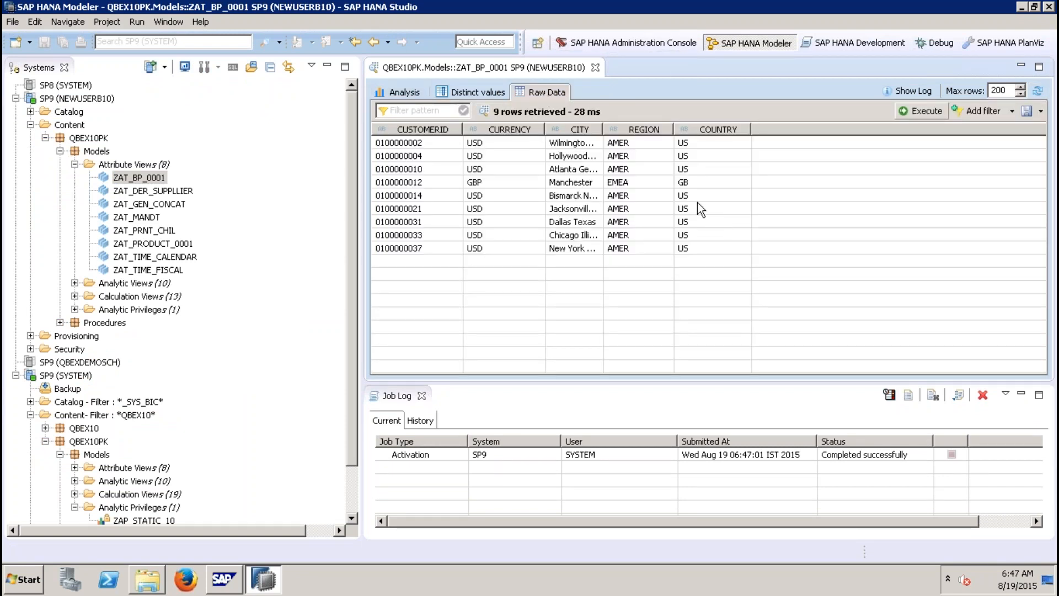
{"action": "left_click", "coordinate": [715, 131]}
{"action": "left_click", "coordinate": [697, 146]}
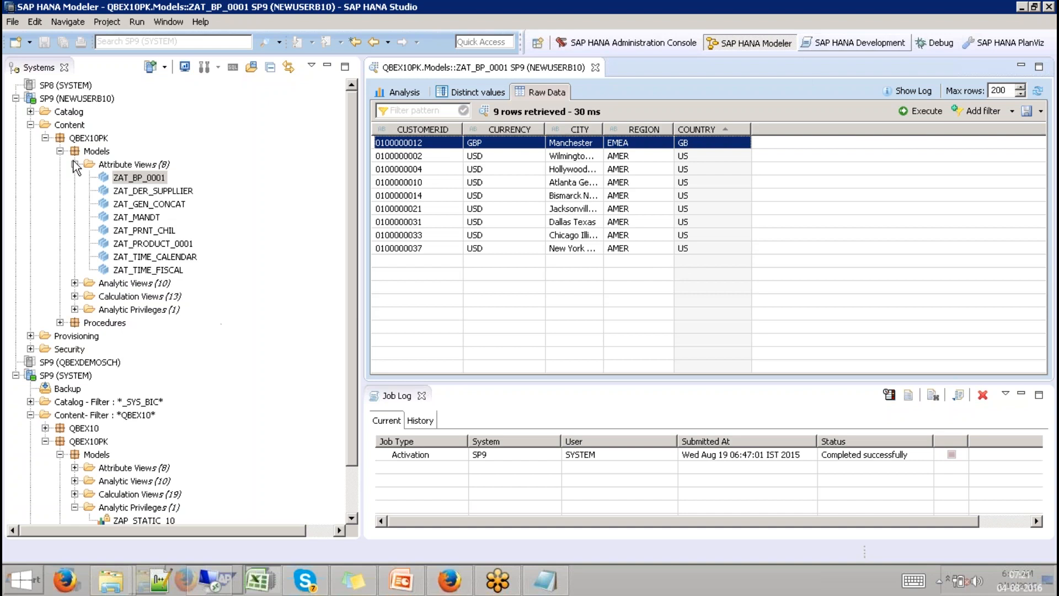
Step: Close the ZAT_BP_0001 raw data preview and collapse the NEWUSERB10 content tree
{"action": "left_click", "coordinate": [16, 98]}
{"action": "left_click", "coordinate": [69, 127]}
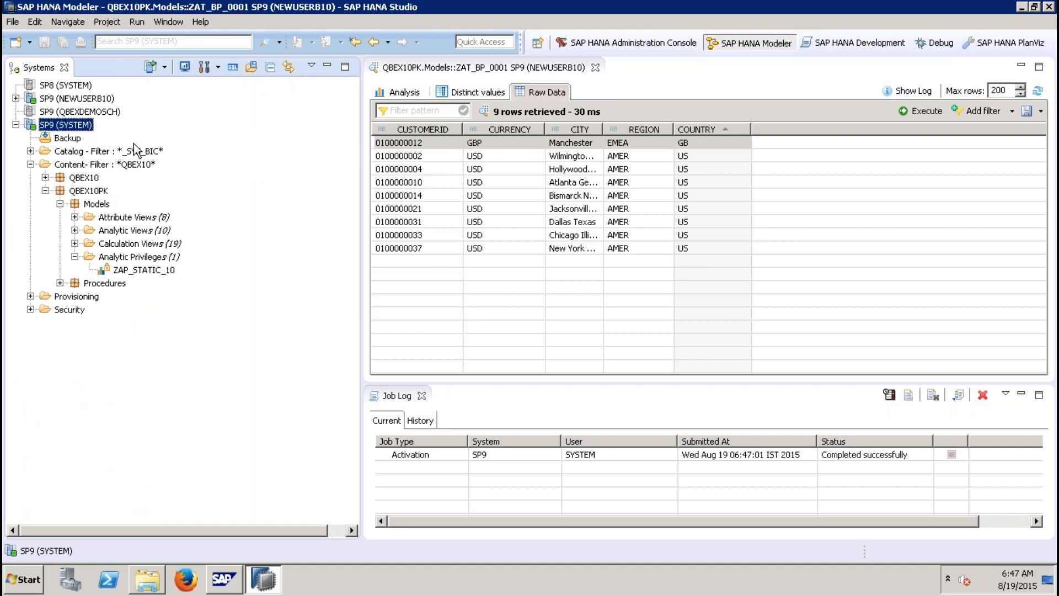
{"action": "left_click", "coordinate": [96, 98]}
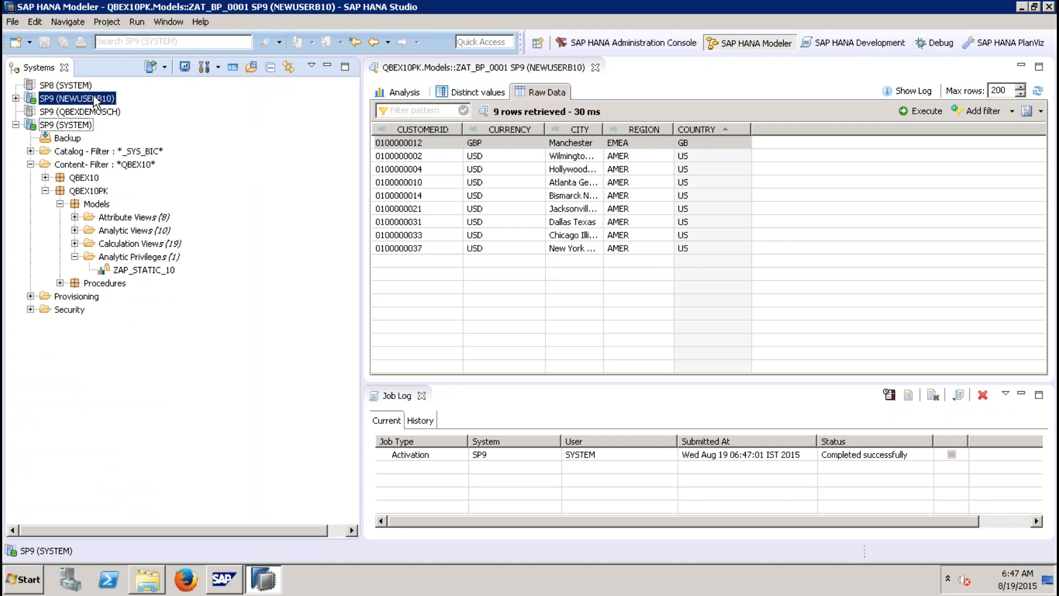
{"action": "left_click", "coordinate": [16, 98]}
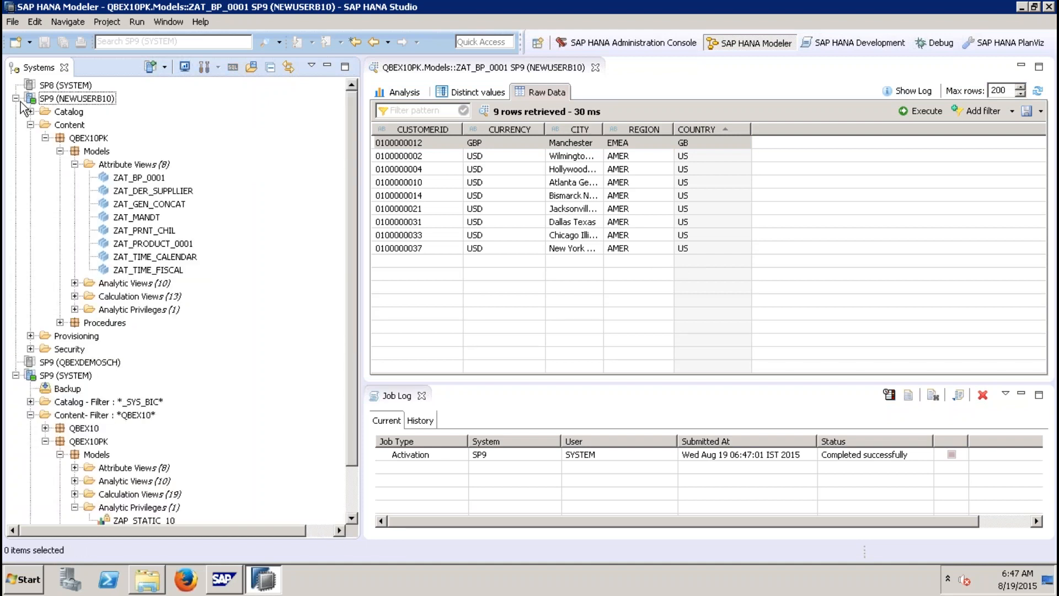
{"action": "left_click", "coordinate": [74, 165]}
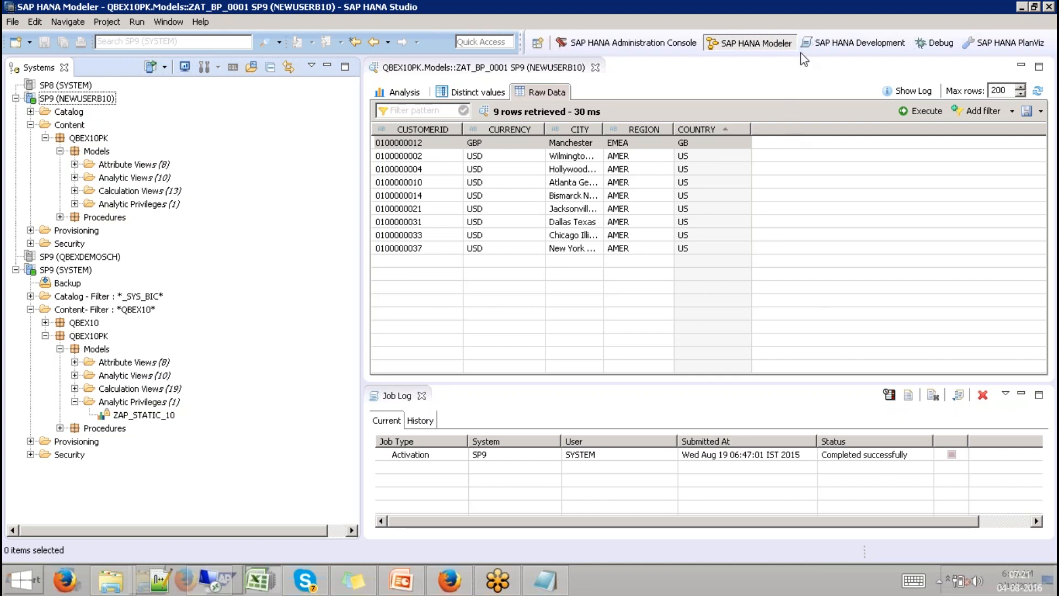
{"action": "left_click", "coordinate": [601, 69]}
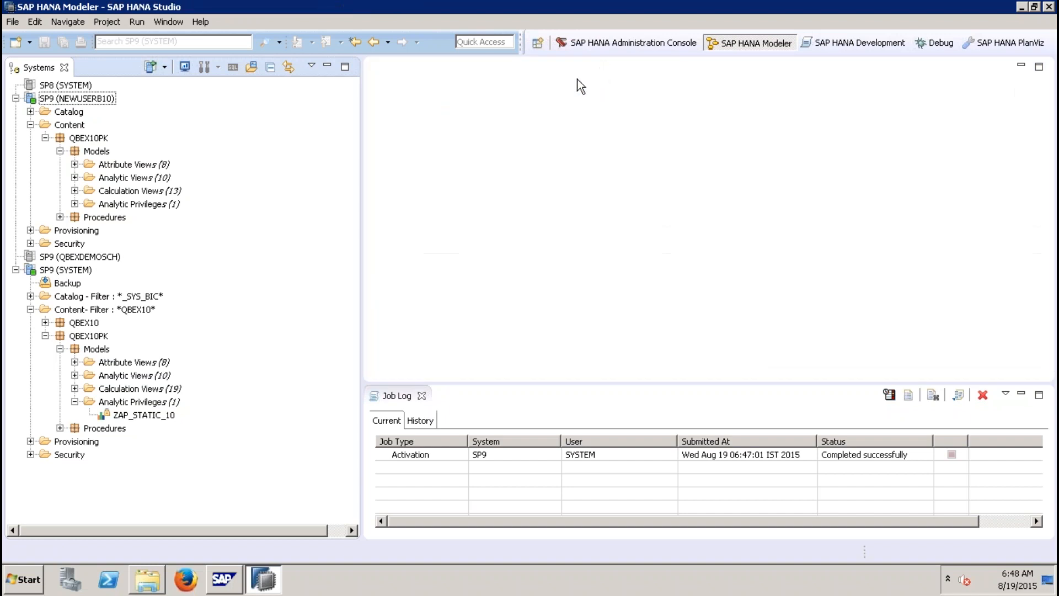
{"action": "left_click", "coordinate": [30, 125]}
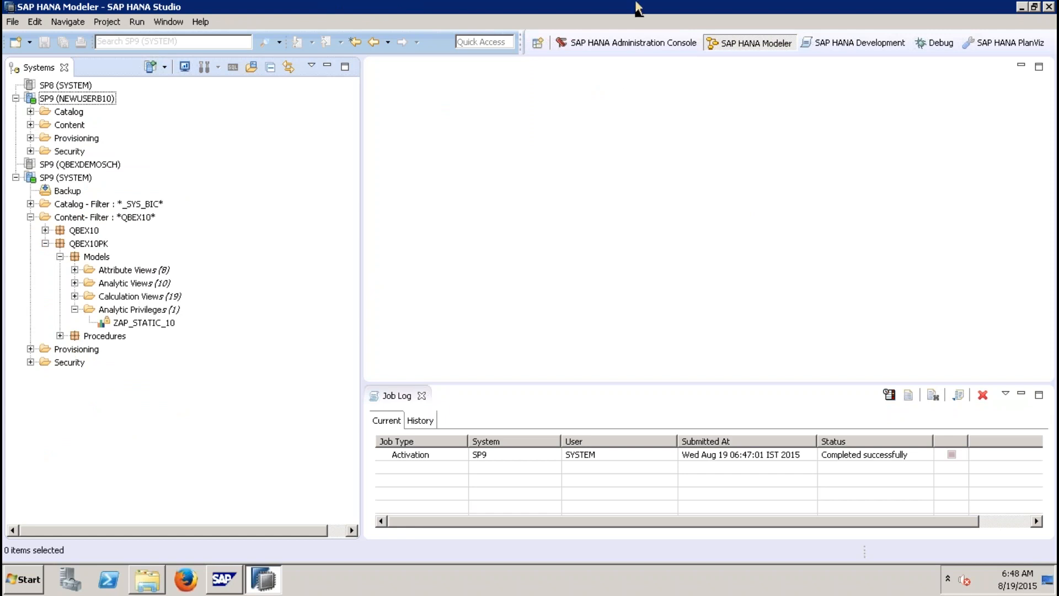
Step: Switch to Microsoft Excel 2010 by launching it from the Start menu
{"action": "mouse_move", "coordinate": [677, 9]}
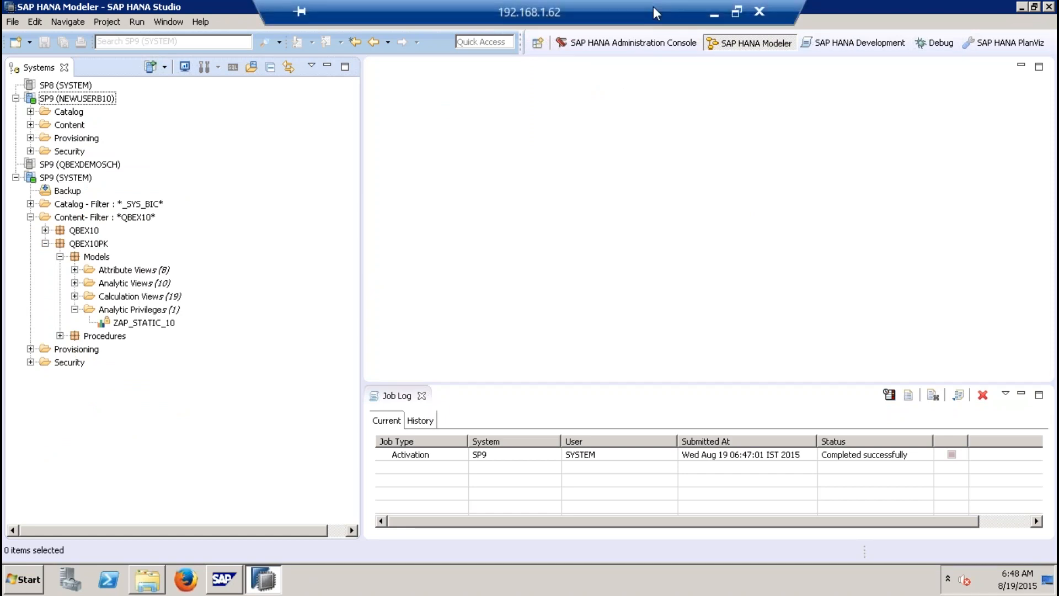
{"action": "left_click", "coordinate": [12, 576]}
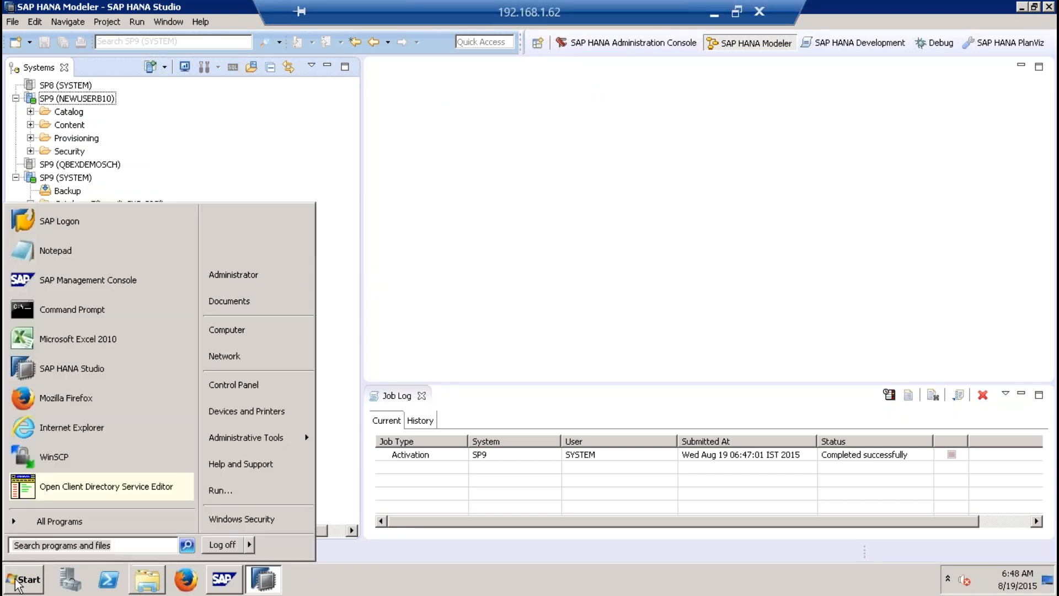
{"action": "left_click", "coordinate": [78, 342]}
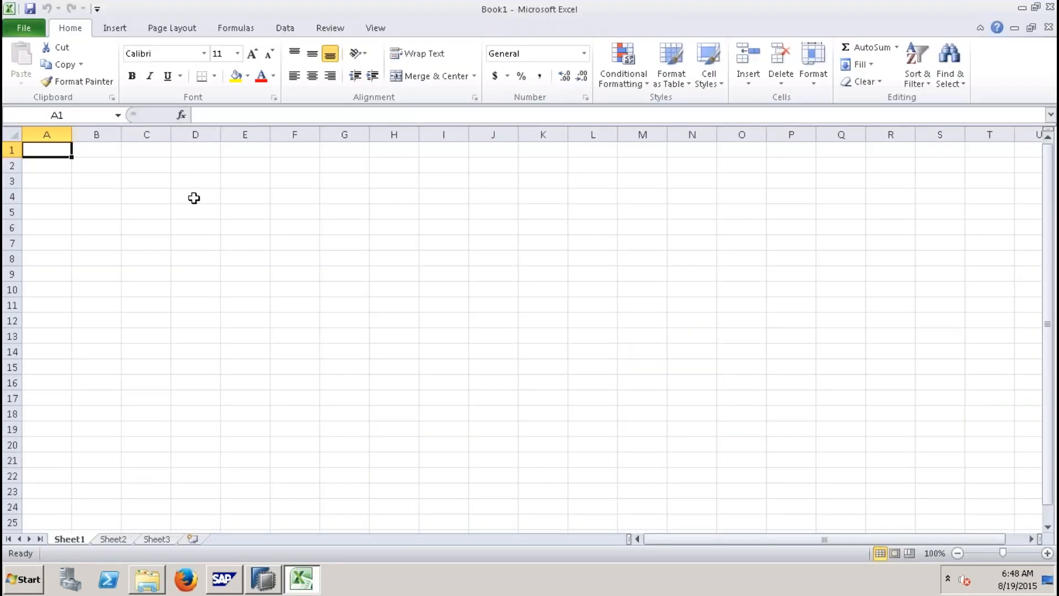
Step: Enter the column headers users in E4 and country in F4
{"action": "left_click", "coordinate": [228, 199]}
{"action": "type", "text": "users"}
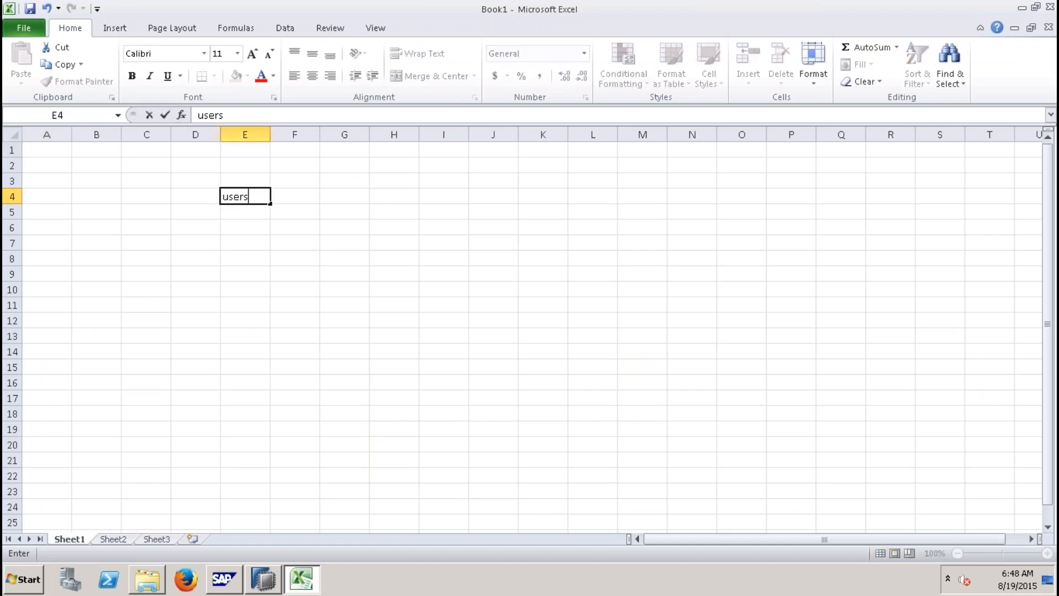
{"action": "key", "text": "Tab"}
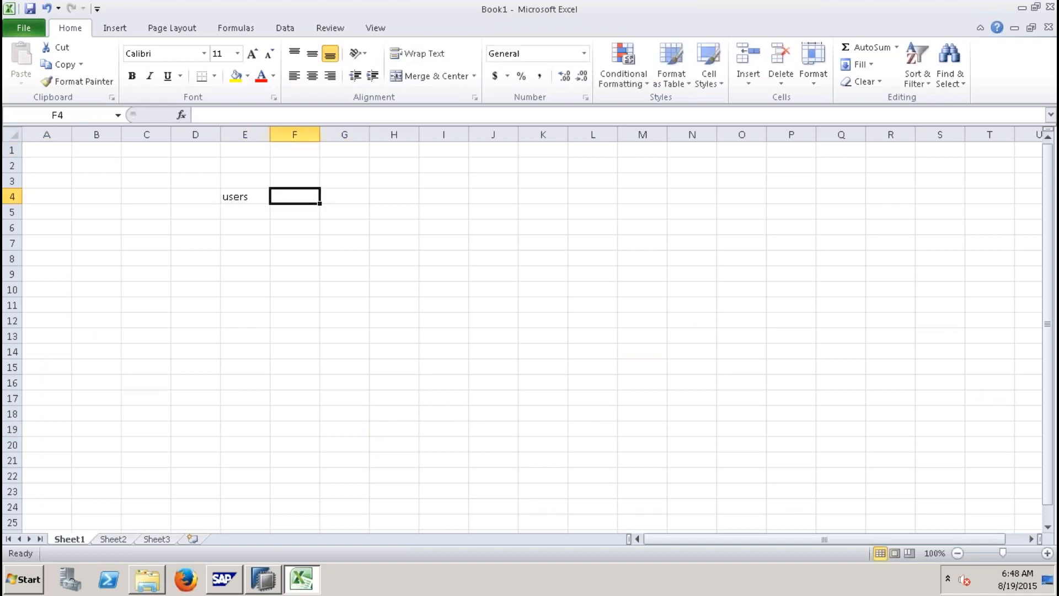
{"action": "type", "text": "country"}
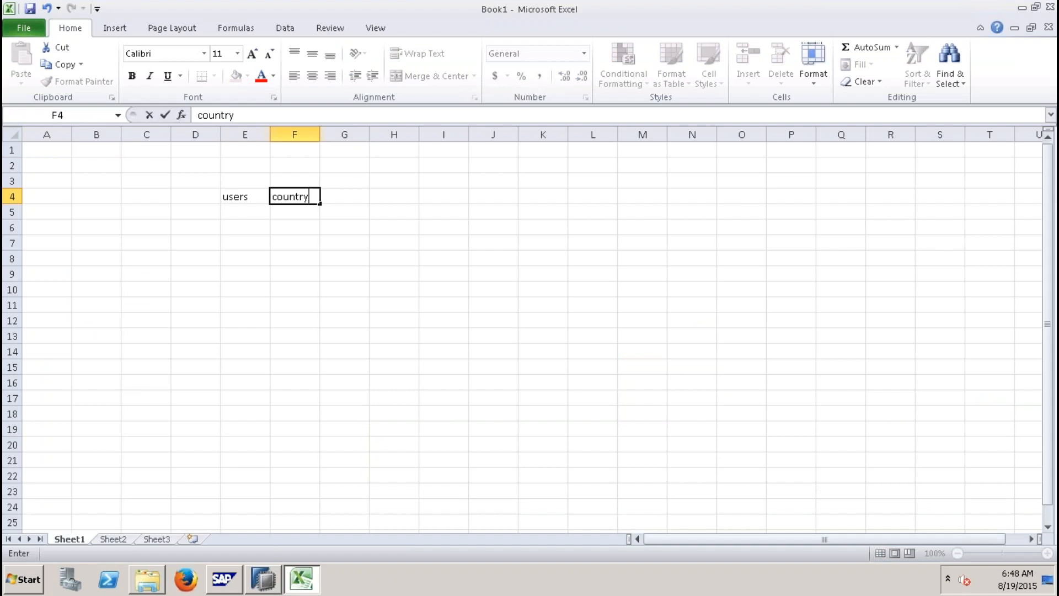
Step: Apply a thick box border to E5:E14 and another to F5:F14
{"action": "left_click", "coordinate": [230, 211]}
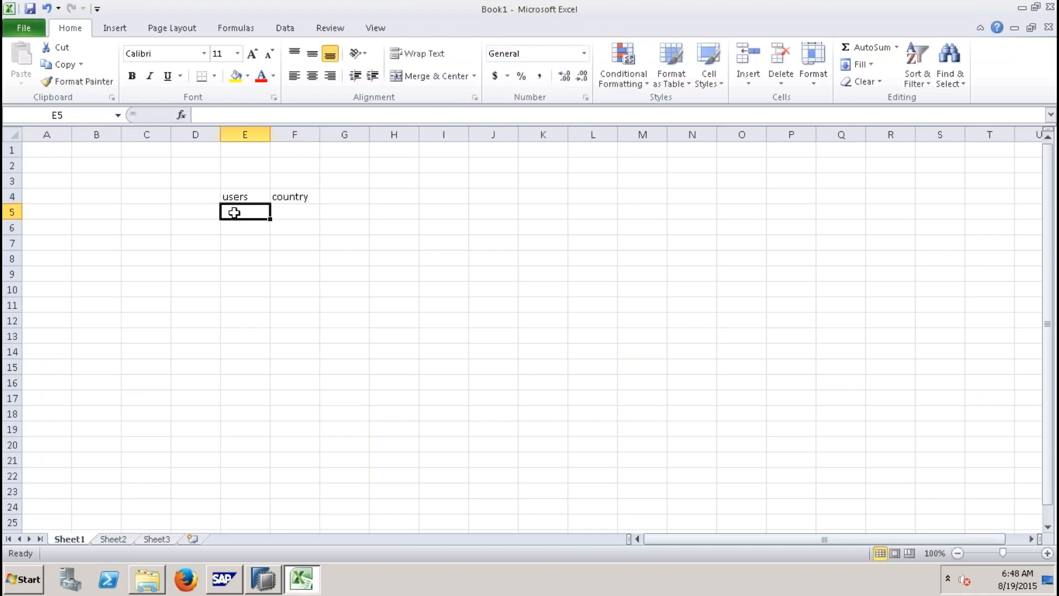
{"action": "left_click_drag", "start_coordinate": [234, 212], "coordinate": [256, 352]}
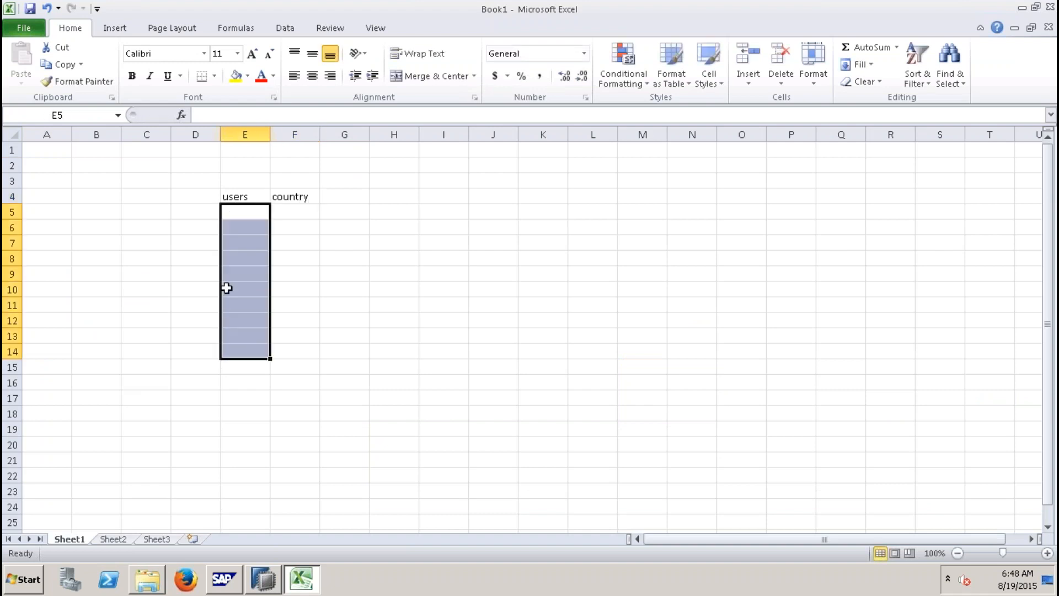
{"action": "left_click", "coordinate": [214, 76]}
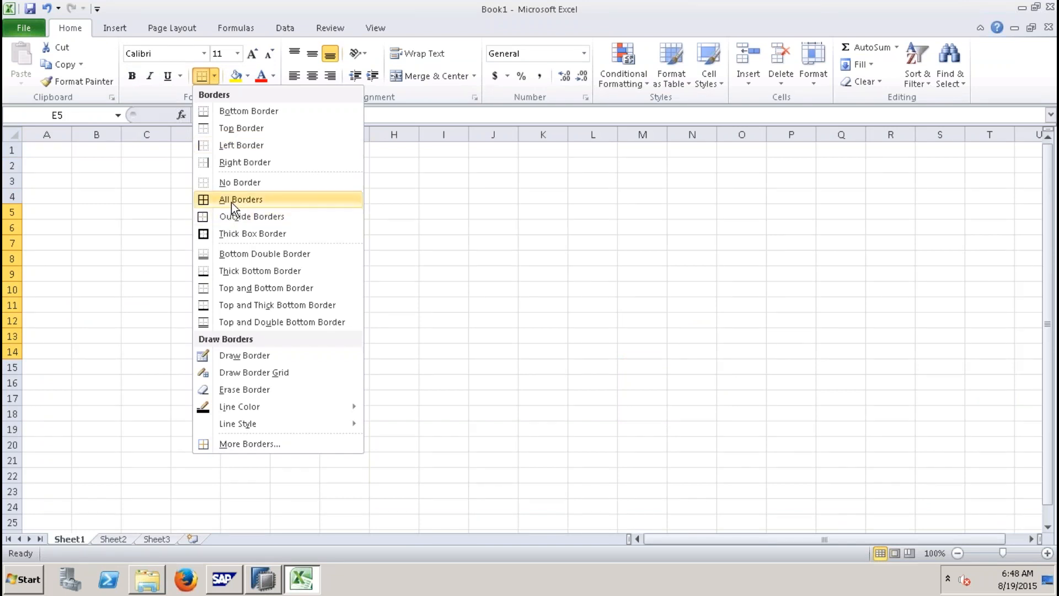
{"action": "left_click", "coordinate": [234, 232]}
{"action": "left_click_drag", "start_coordinate": [287, 212], "coordinate": [298, 347]}
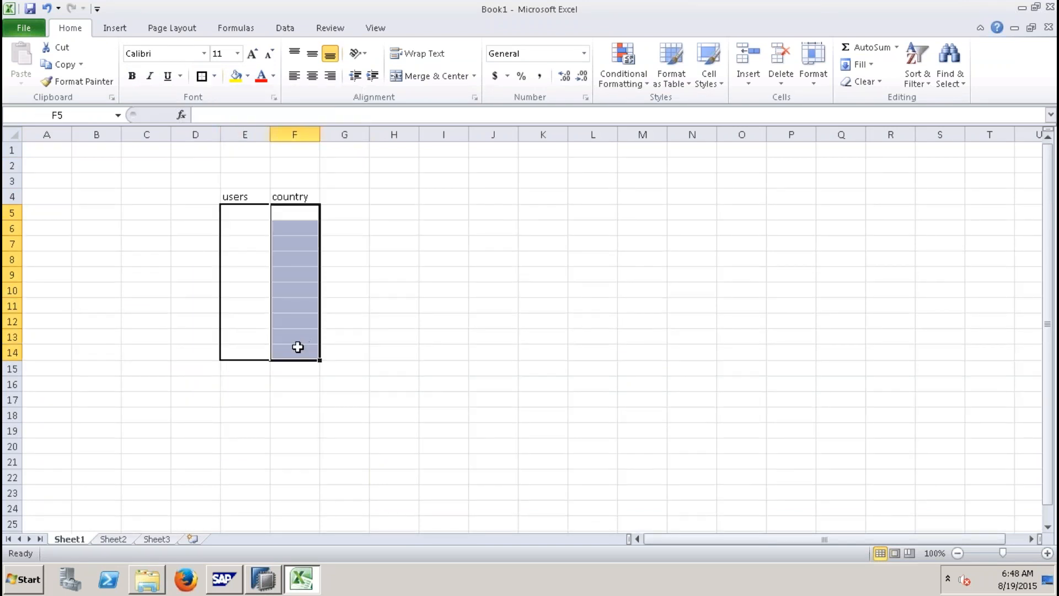
{"action": "left_click", "coordinate": [202, 77]}
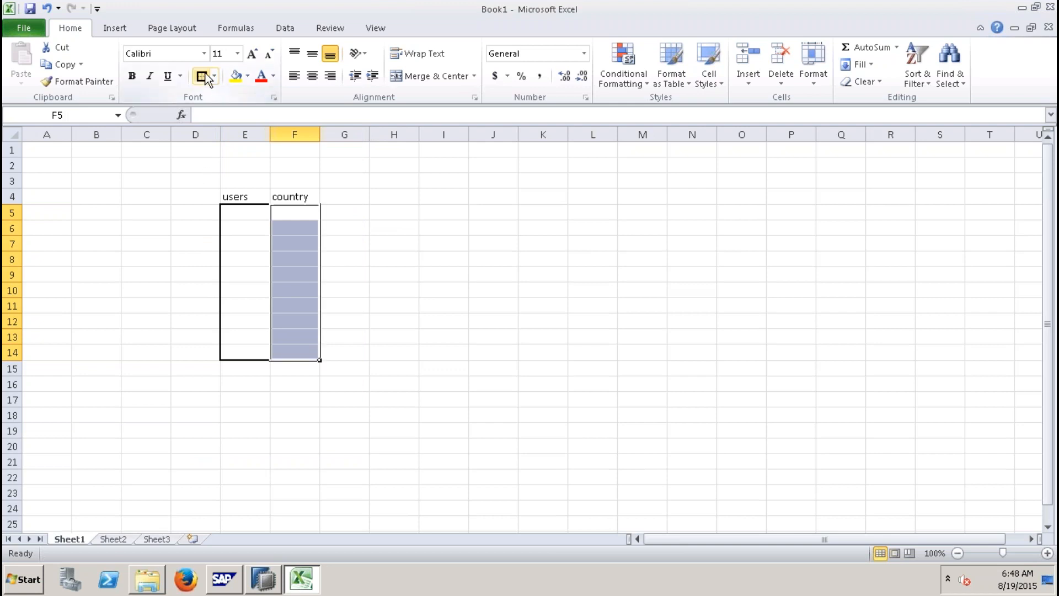
Step: Fill E5:E7 with user1, user2, user3 and F5:F7 with countries US, GB and IN
{"action": "left_click", "coordinate": [247, 216]}
{"action": "type", "text": "user1"}
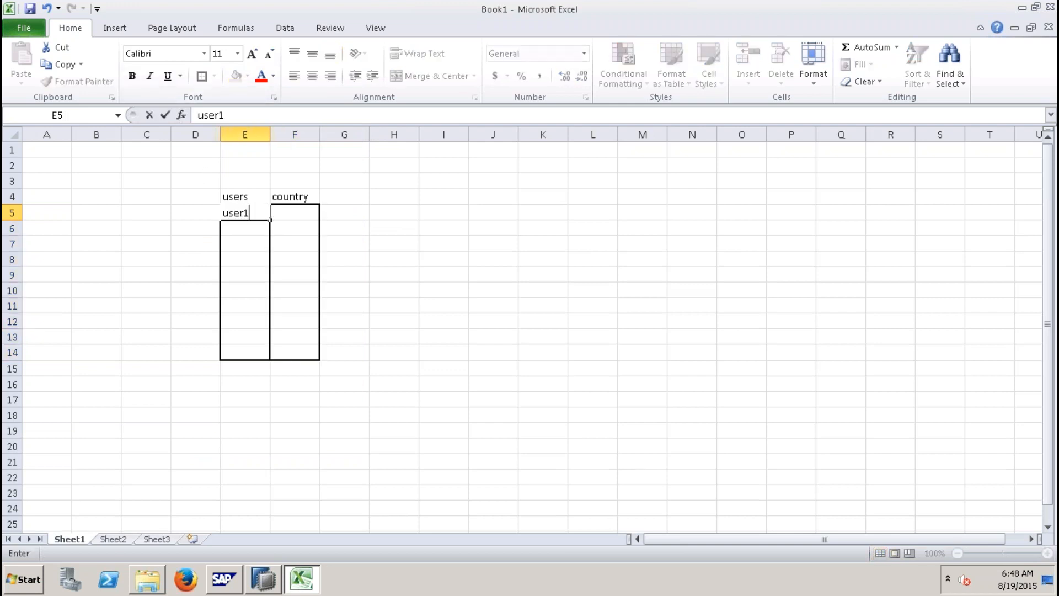
{"action": "key", "text": "Return"}
{"action": "type", "text": "user2"}
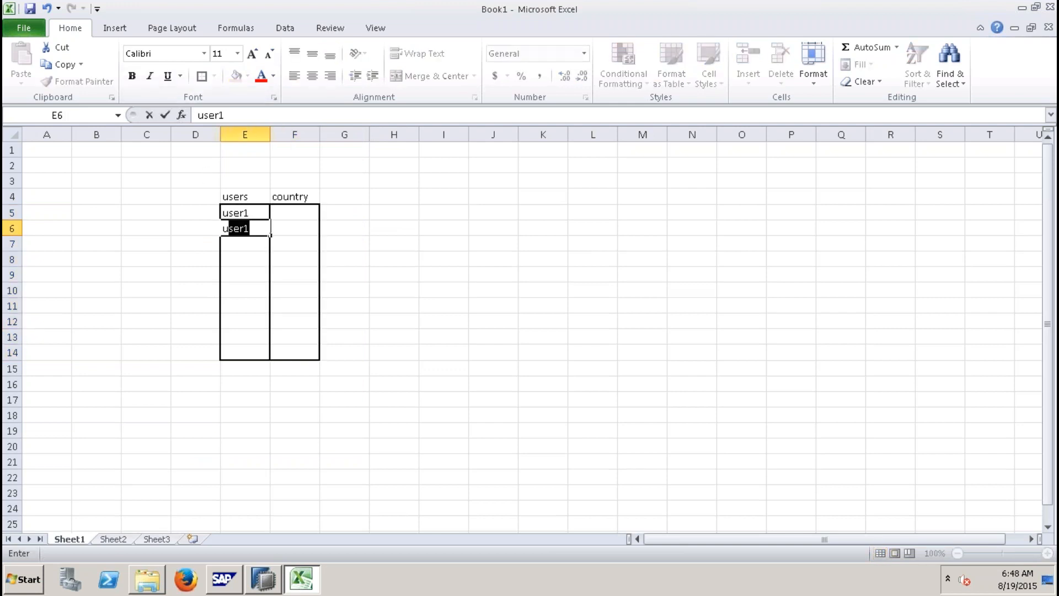
{"action": "key", "text": "Return"}
{"action": "type", "text": "user3"}
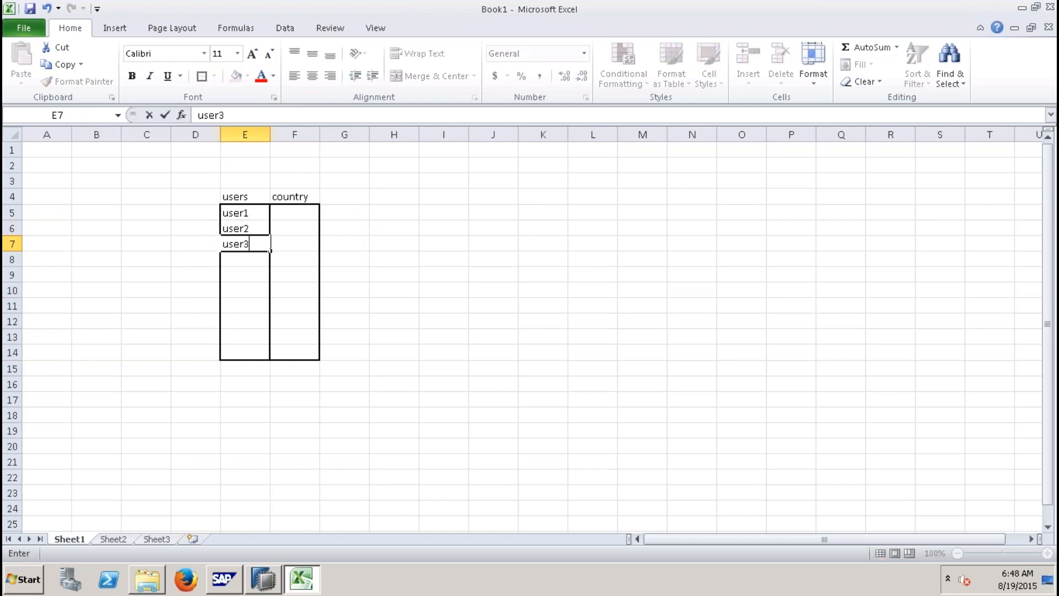
{"action": "left_click", "coordinate": [303, 220]}
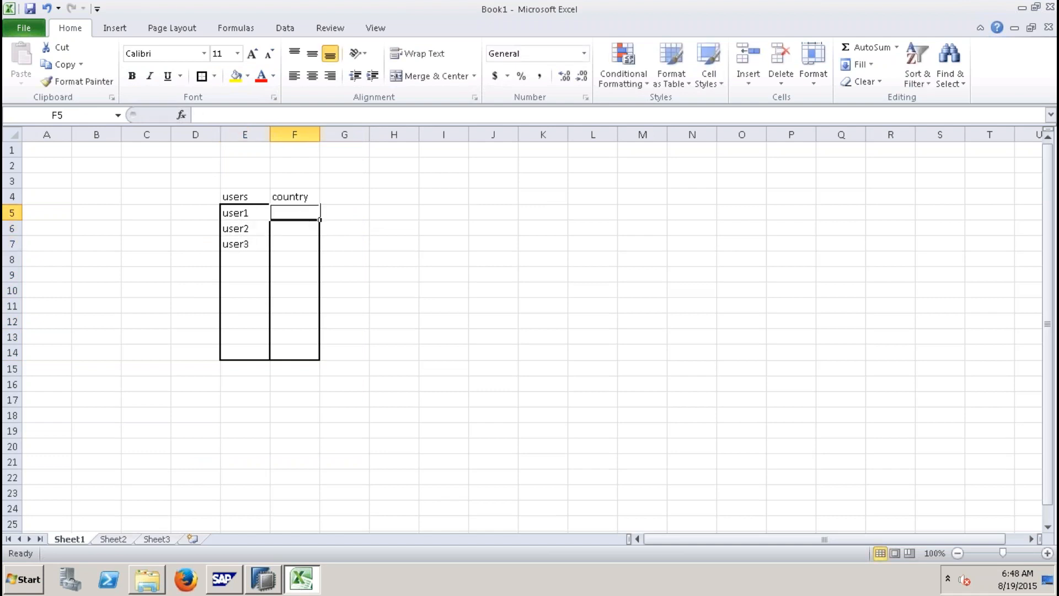
{"action": "type", "text": "US"}
{"action": "key", "text": "Return"}
{"action": "type", "text": "GB"}
{"action": "key", "text": "Return"}
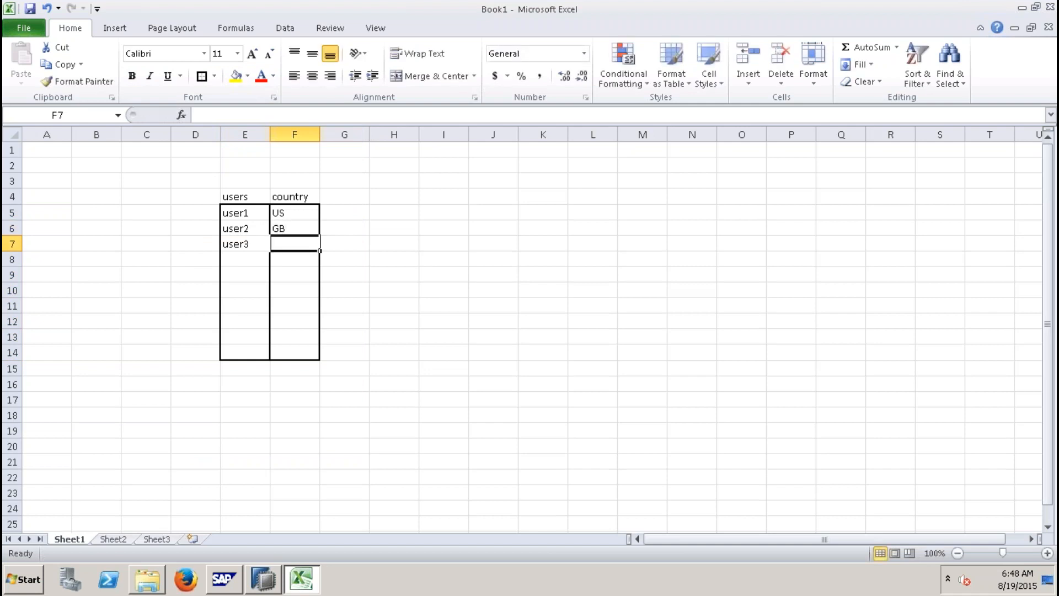
{"action": "type", "text": "IN"}
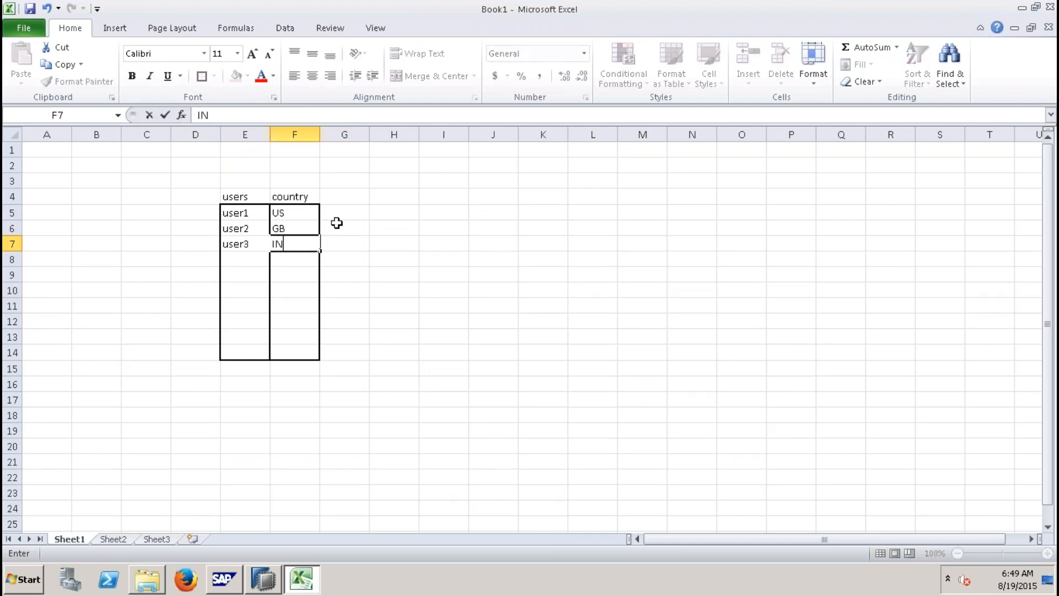
{"action": "left_click", "coordinate": [354, 225]}
{"action": "left_click", "coordinate": [251, 213]}
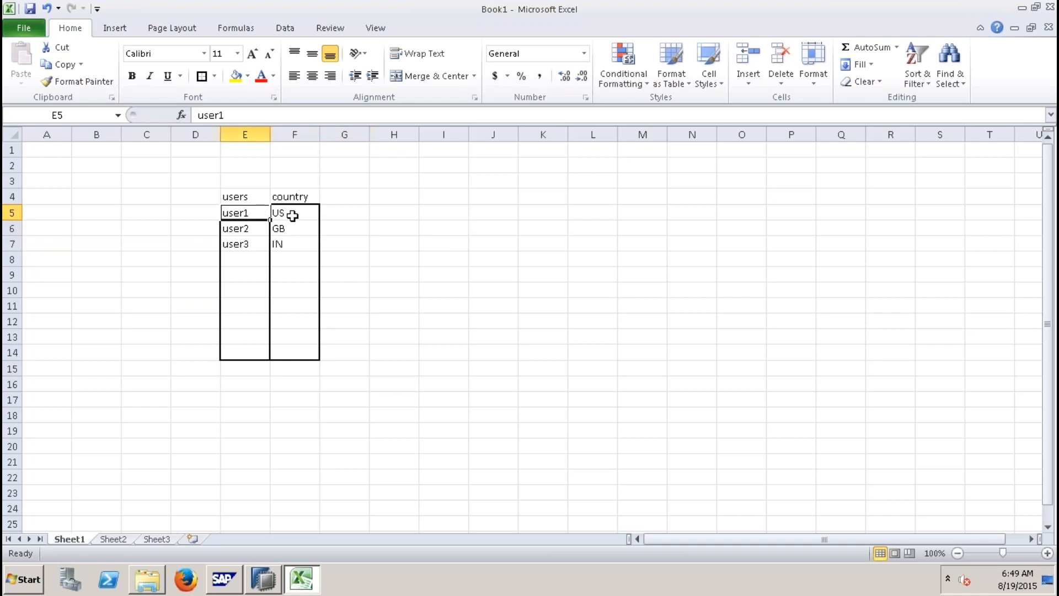
{"action": "left_click", "coordinate": [292, 214]}
{"action": "left_click", "coordinate": [251, 229]}
{"action": "left_click_drag", "start_coordinate": [251, 229], "coordinate": [282, 247]}
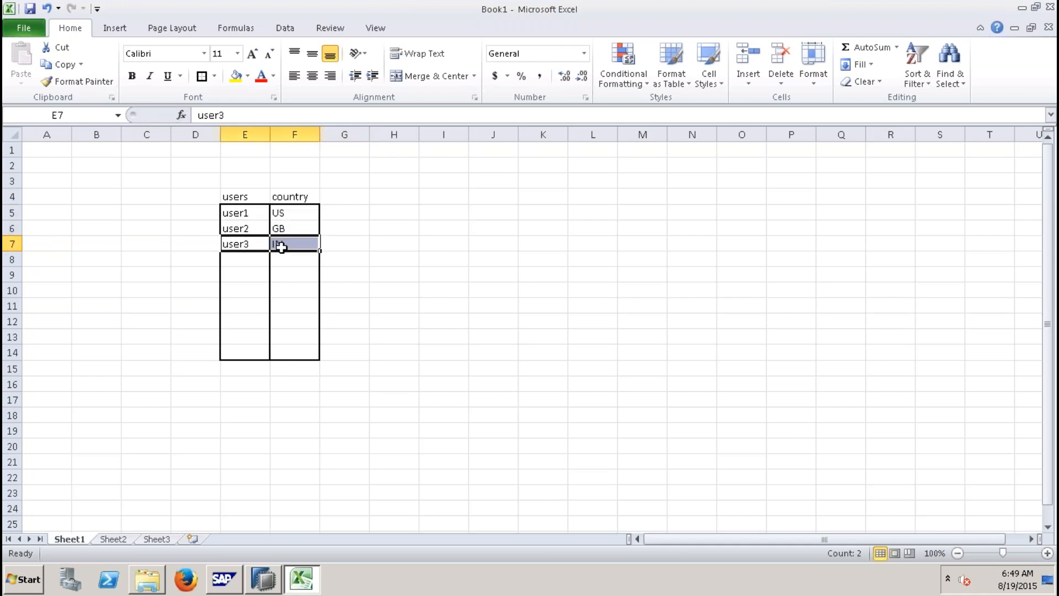
{"action": "left_click", "coordinate": [257, 214]}
{"action": "left_click_drag", "start_coordinate": [271, 214], "coordinate": [286, 213]}
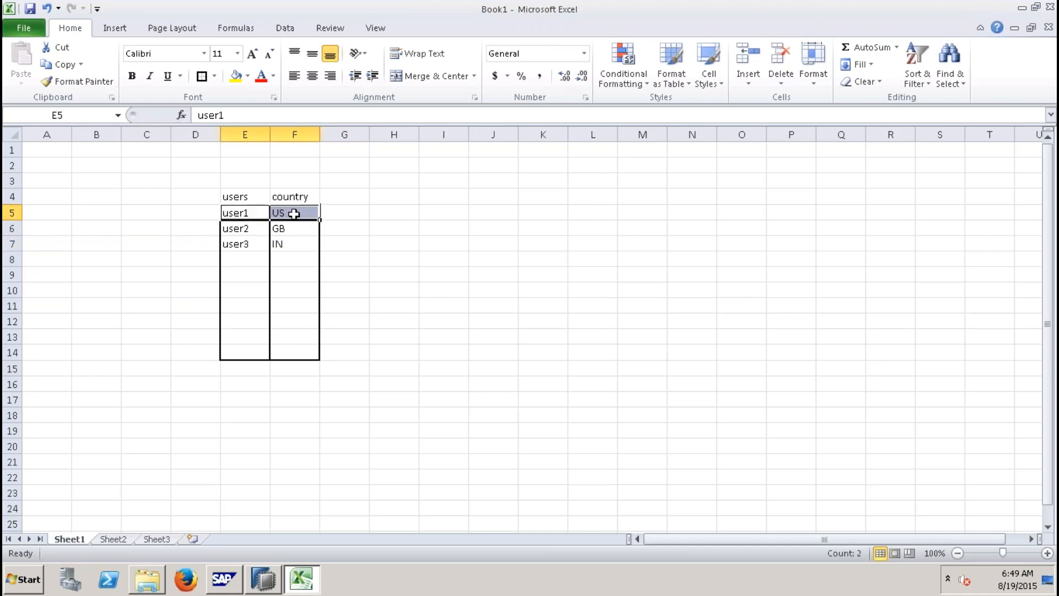
{"action": "left_click", "coordinate": [243, 258]}
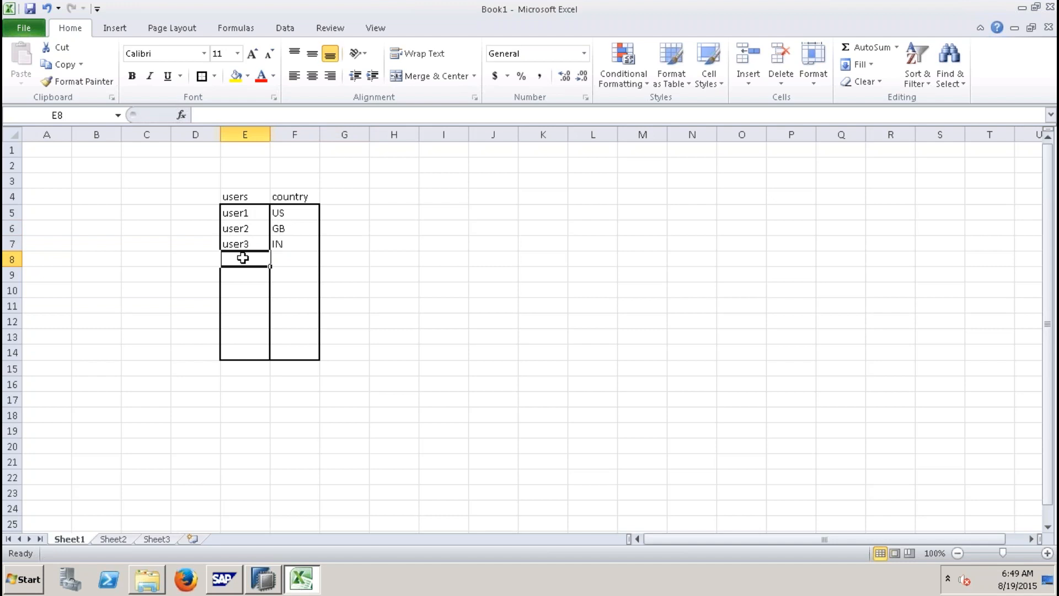
Step: Fill the header cells E4:F4 and the table range E4:F14 with yellow
{"action": "left_click_drag", "start_coordinate": [247, 194], "coordinate": [304, 193]}
{"action": "left_click", "coordinate": [235, 75]}
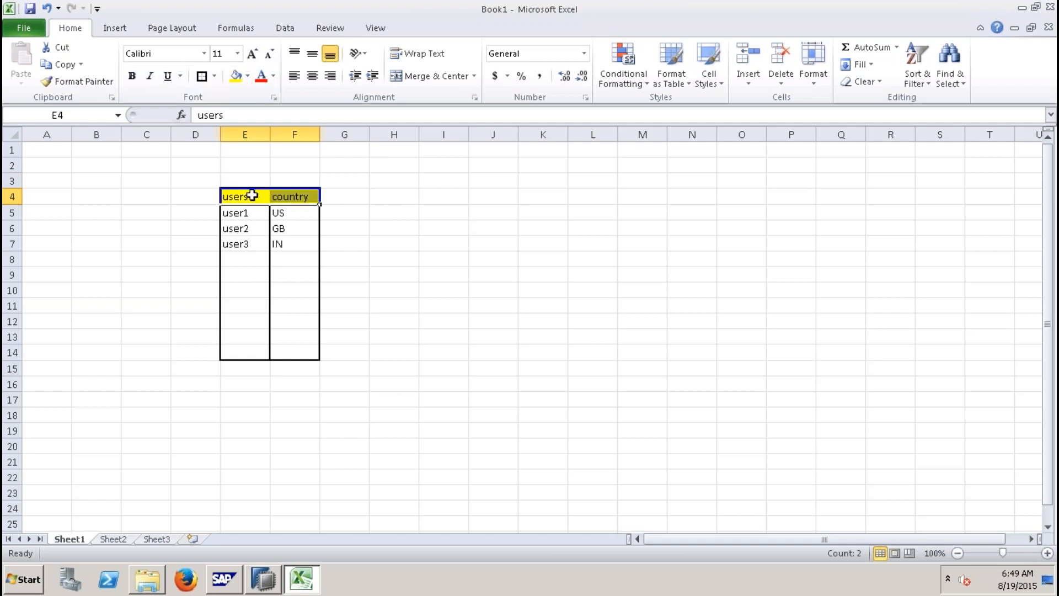
{"action": "left_click", "coordinate": [251, 197]}
{"action": "left_click", "coordinate": [323, 197]}
{"action": "left_click_drag", "start_coordinate": [268, 197], "coordinate": [301, 353]}
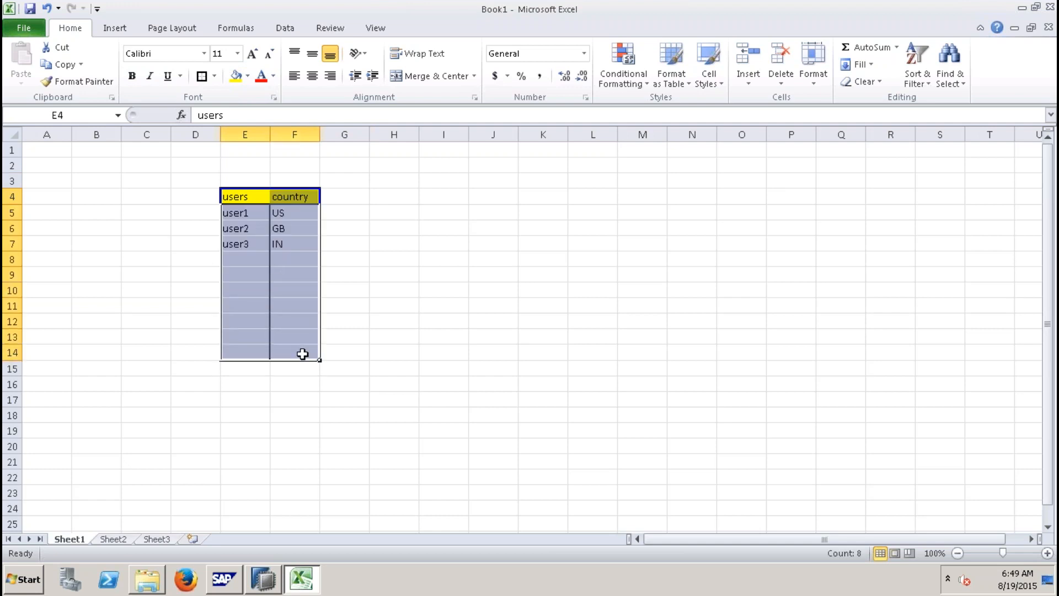
{"action": "left_click", "coordinate": [236, 75]}
{"action": "left_click", "coordinate": [472, 277]}
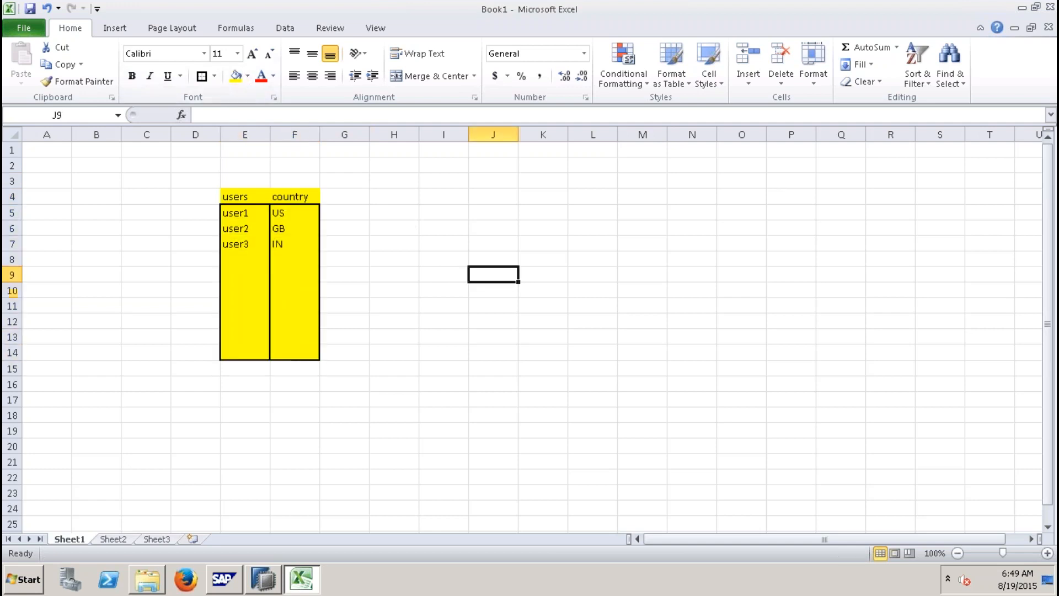
Step: Enter the labels PROCEDURE in I5 and LOGIN in I8
{"action": "left_click", "coordinate": [449, 213]}
{"action": "type", "text": "PRO"}
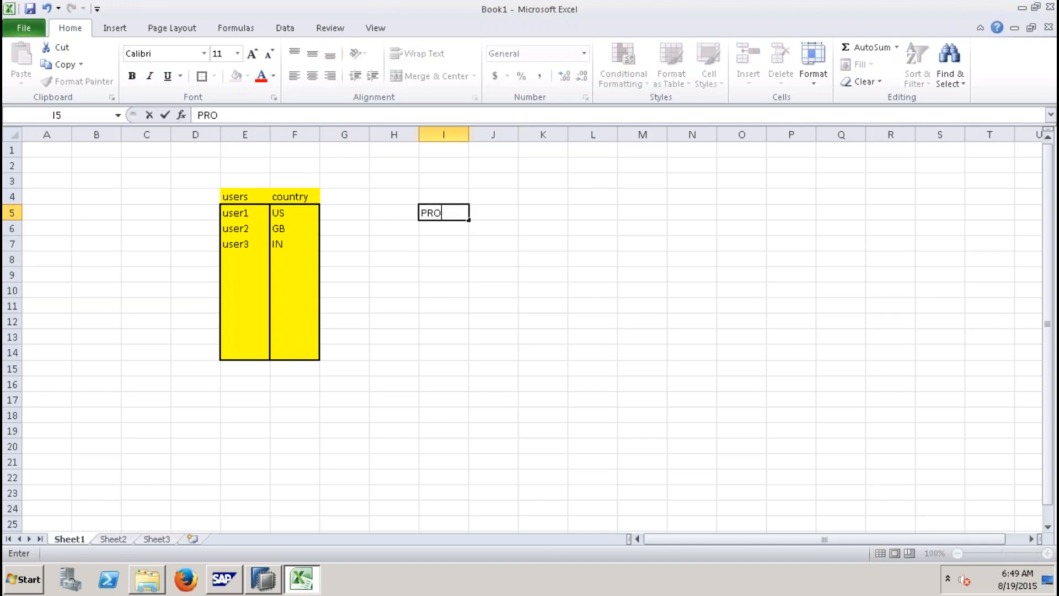
{"action": "type", "text": "CEDURE"}
{"action": "left_click", "coordinate": [453, 256]}
{"action": "type", "text": "LOGIN"}
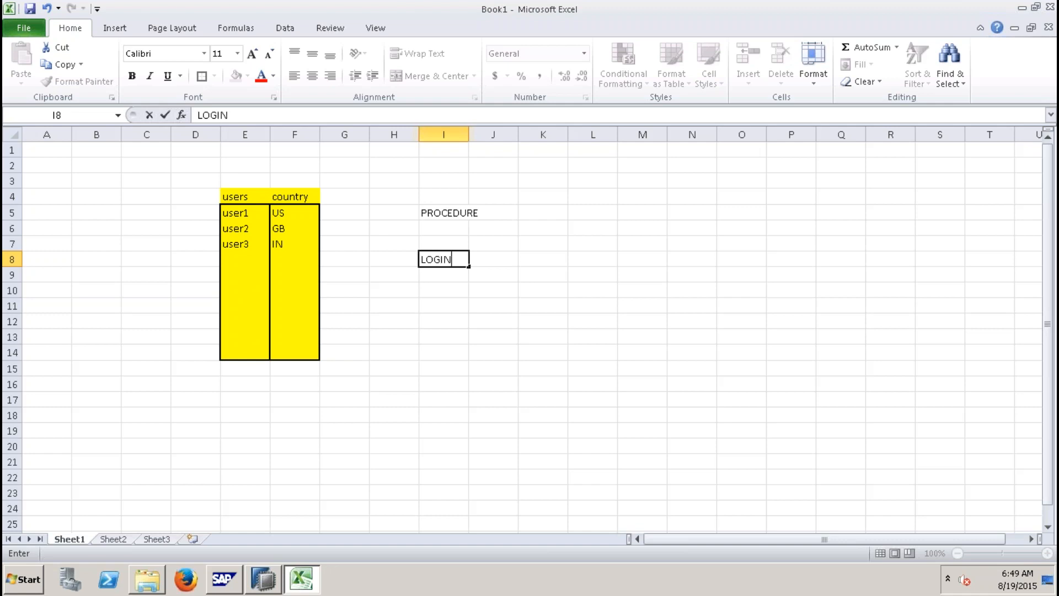
{"action": "key", "text": "Return"}
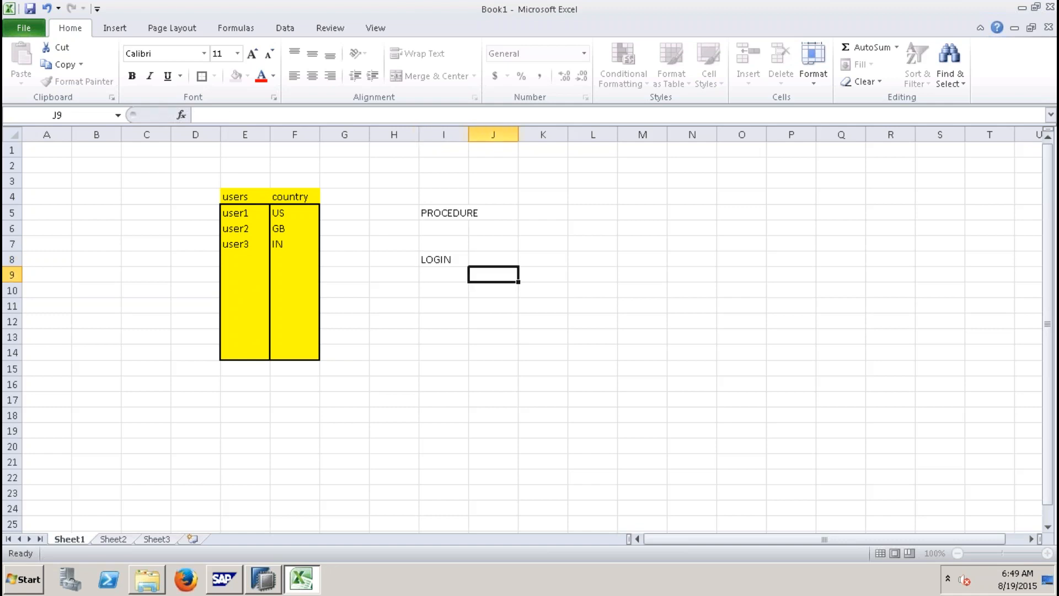
{"action": "left_click", "coordinate": [450, 257]}
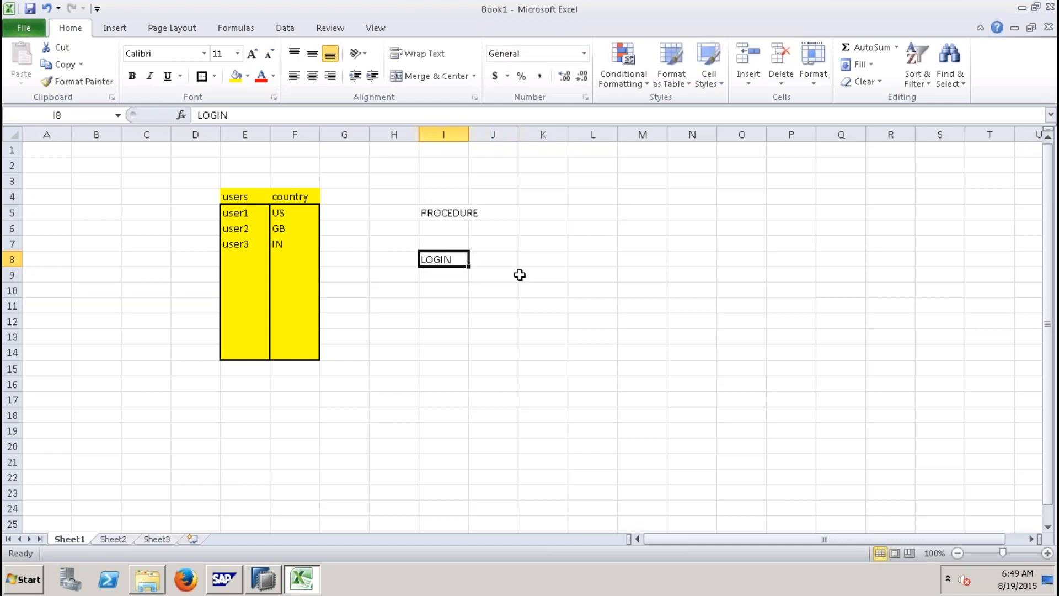
{"action": "left_click", "coordinate": [234, 214]}
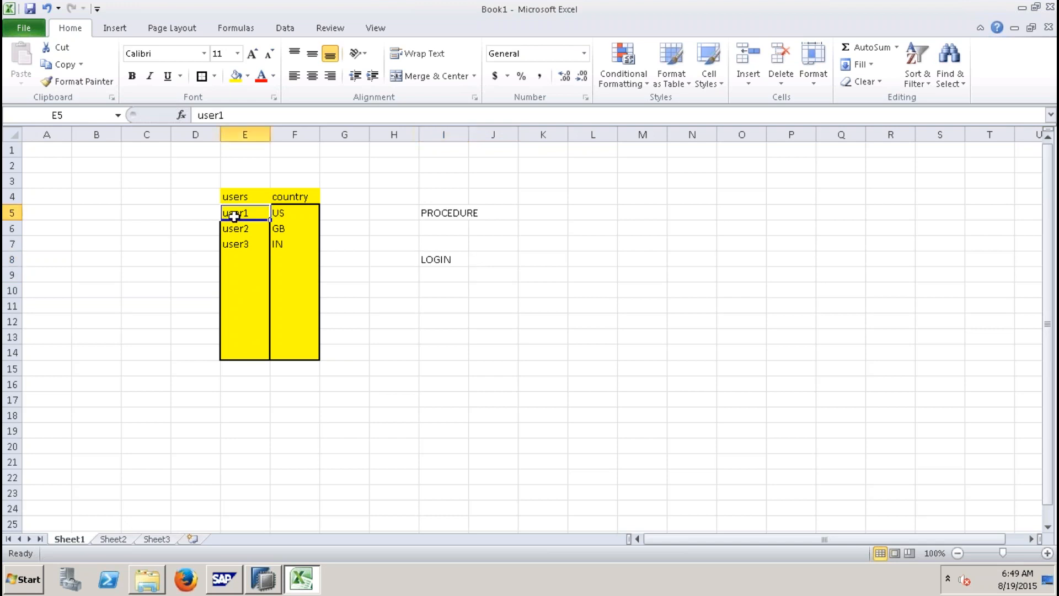
Step: Copy the whole Dynamic Authorization script from Notepad and paste it into a new SQL console on SP9 (SYSTEM)
{"action": "left_click", "coordinate": [302, 211]}
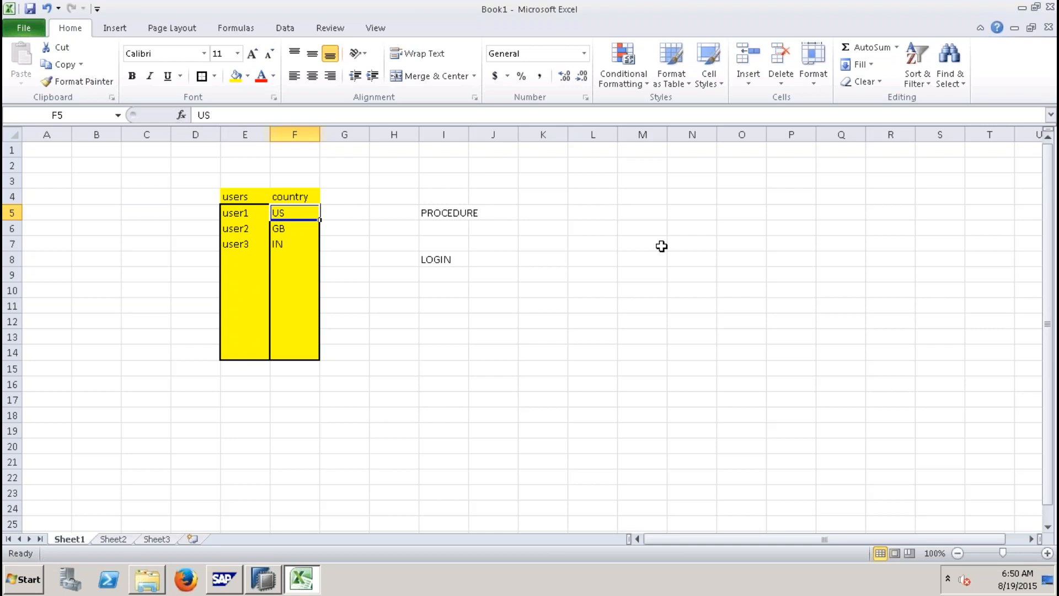
{"action": "mouse_move", "coordinate": [610, 4]}
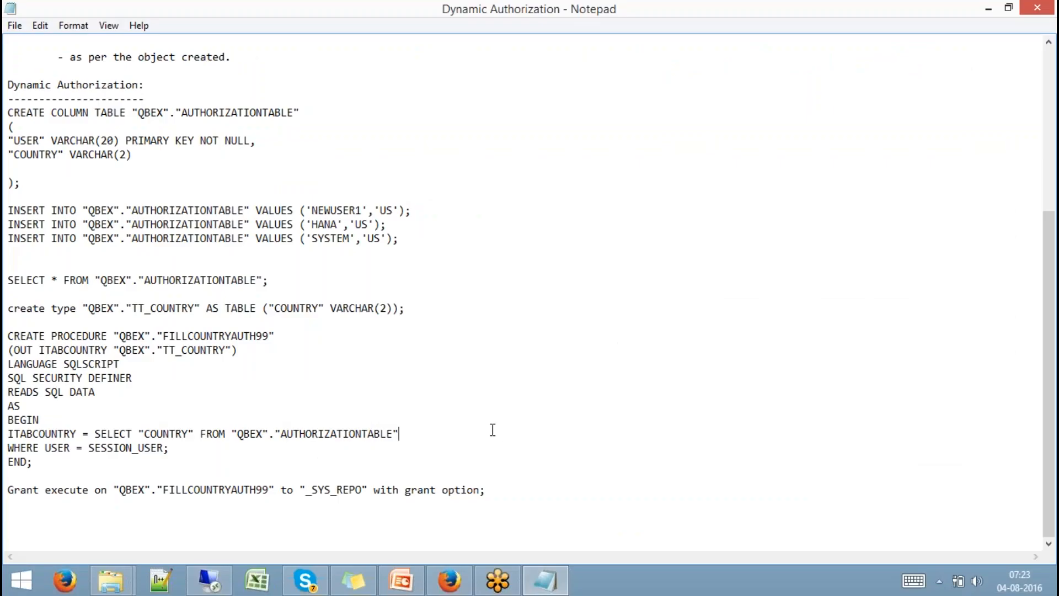
{"action": "key", "text": "ctrl+a"}
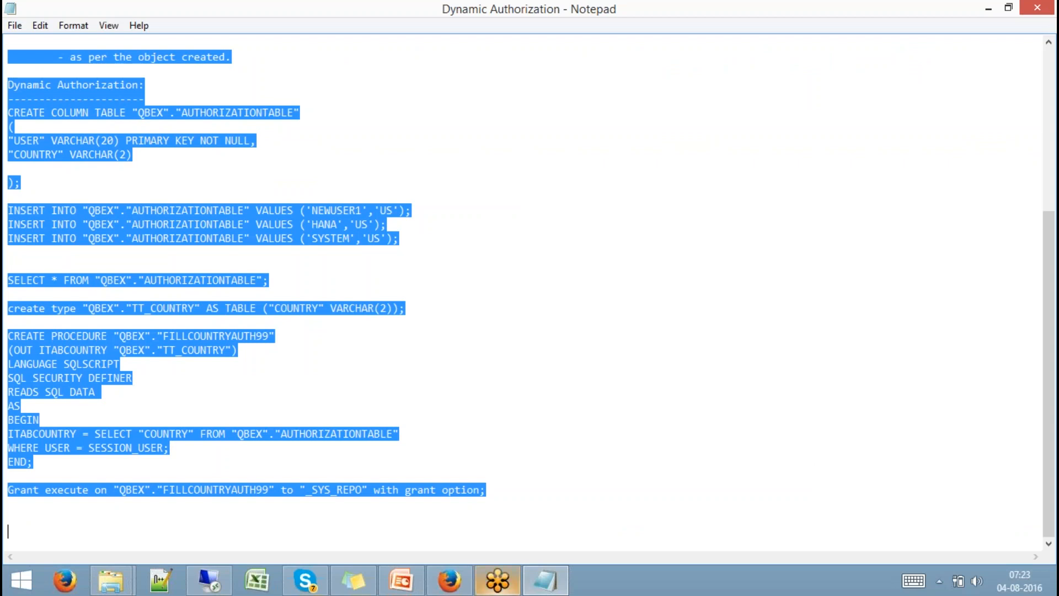
{"action": "left_click", "coordinate": [210, 579]}
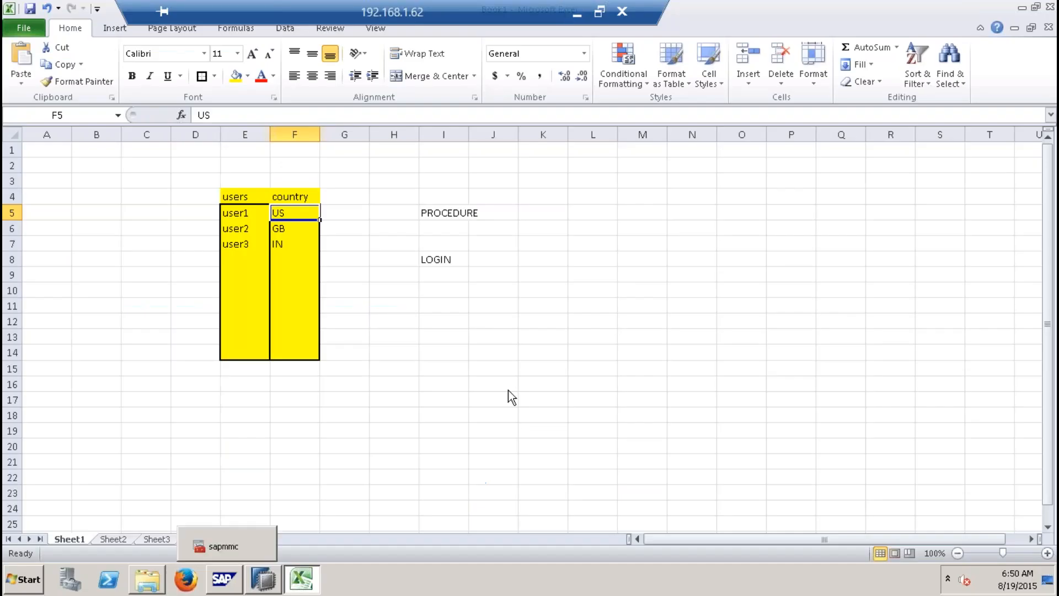
{"action": "left_click", "coordinate": [264, 581]}
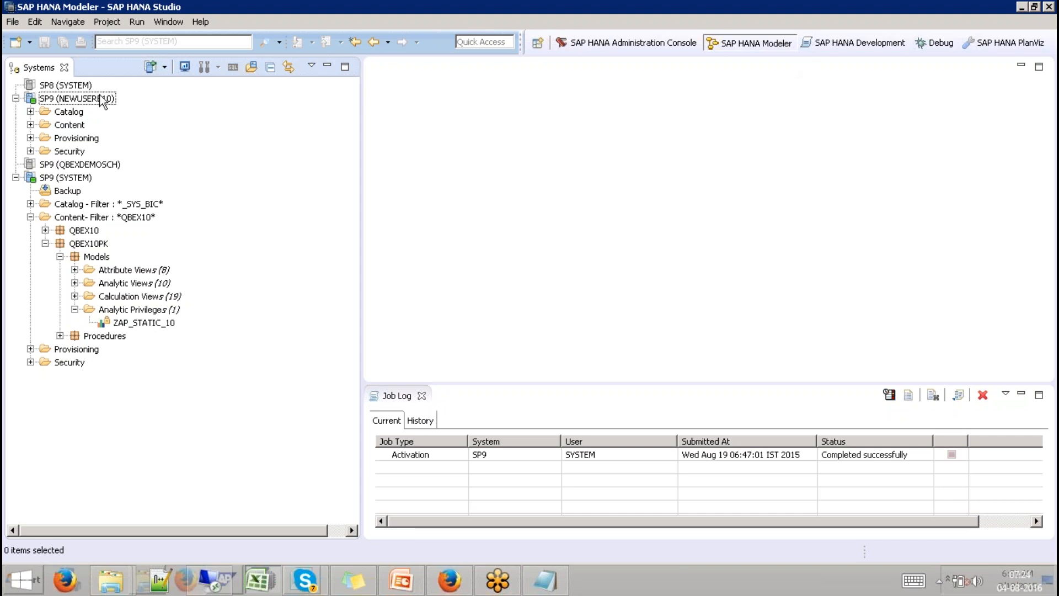
{"action": "left_click", "coordinate": [77, 179]}
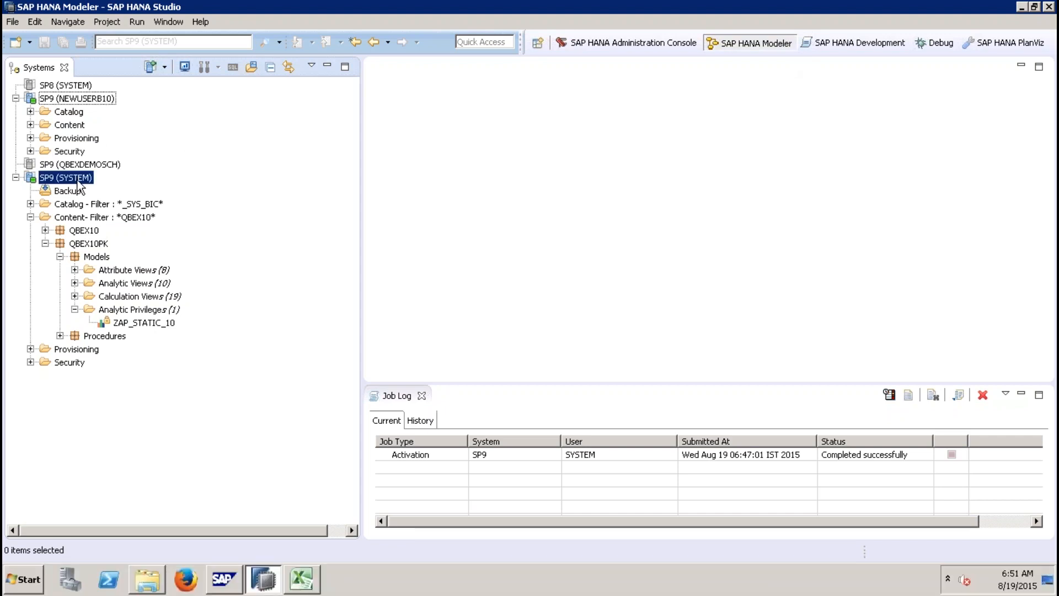
{"action": "left_click", "coordinate": [227, 69]}
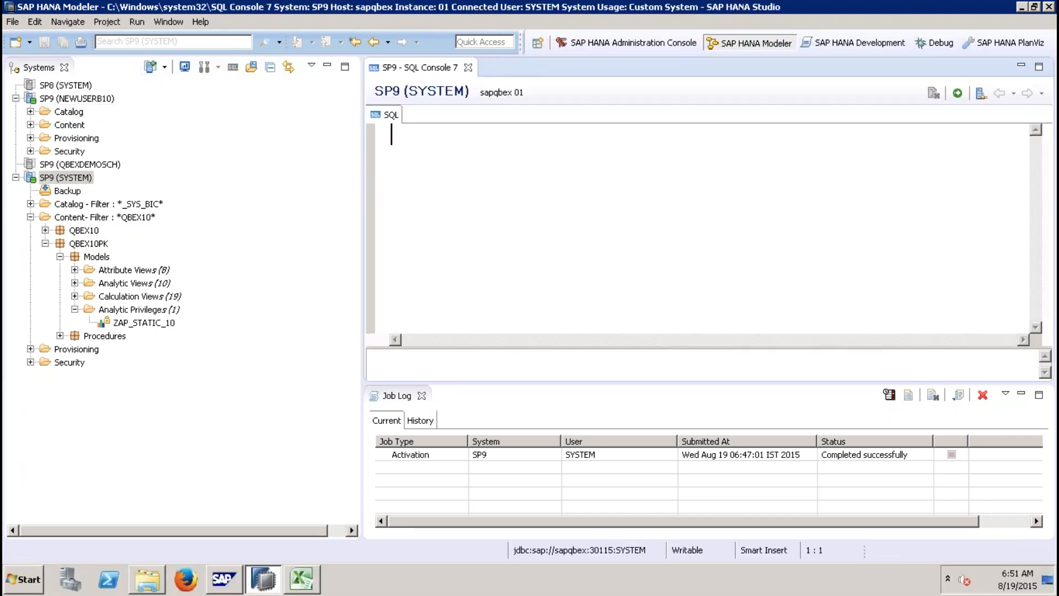
{"action": "key", "text": "ctrl+v"}
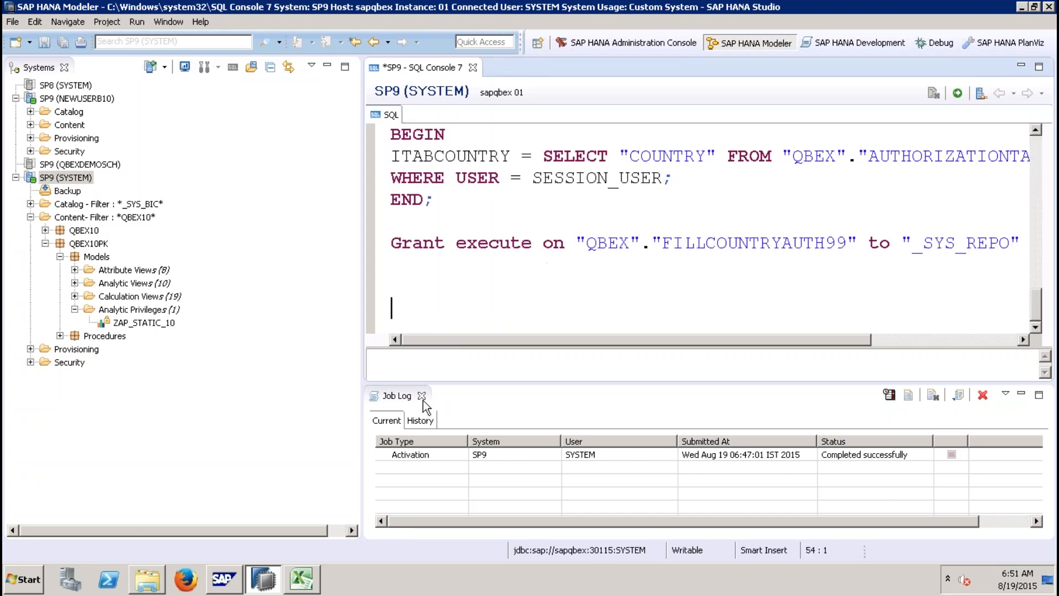
Step: Close the Job Log and replace every QBEX in the script with QBEX10
{"action": "left_click", "coordinate": [423, 398]}
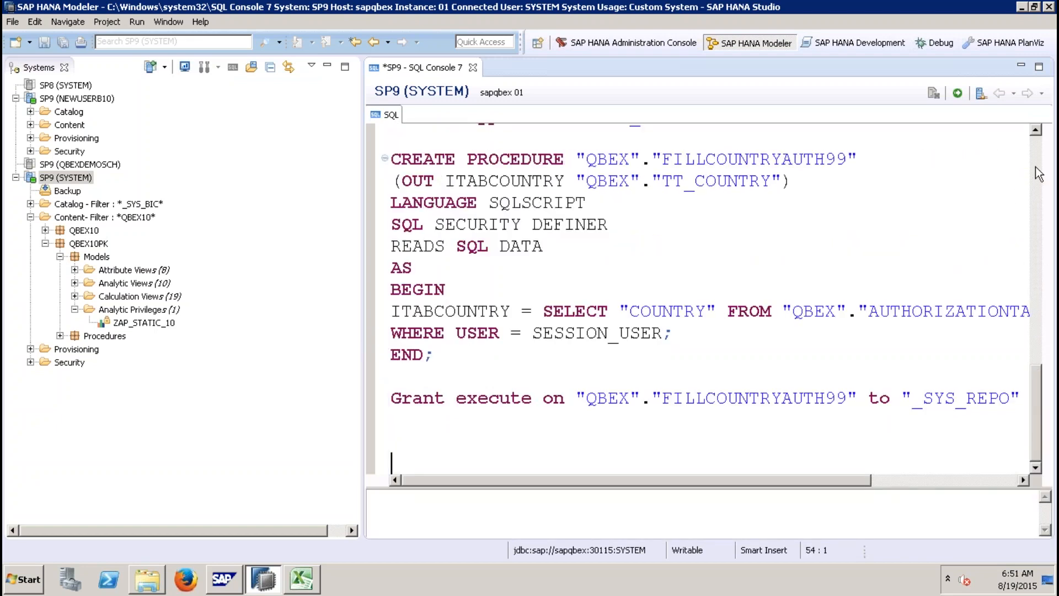
{"action": "left_click", "coordinate": [1036, 168]}
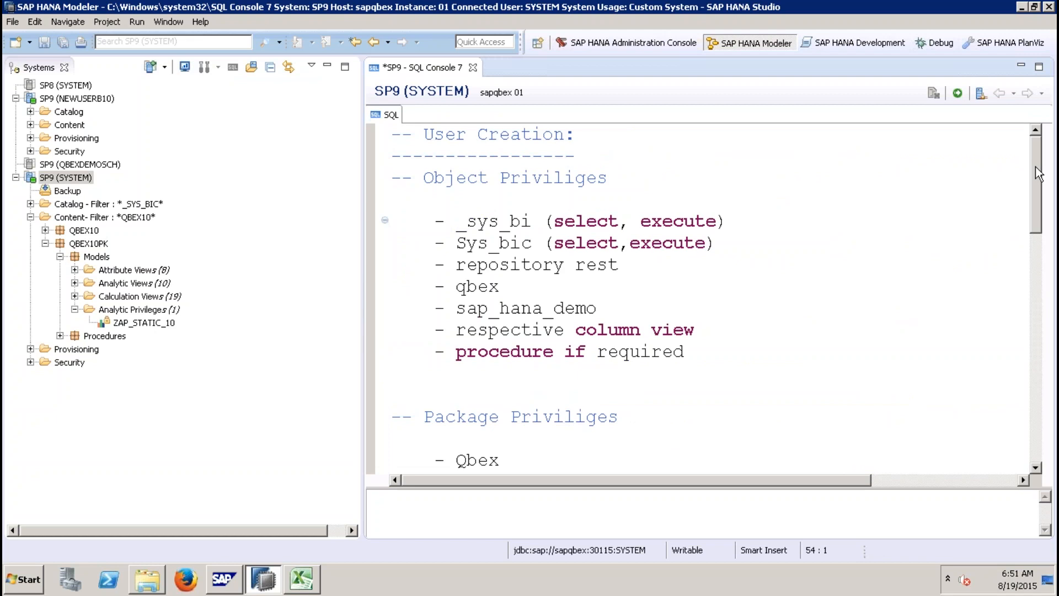
{"action": "left_click_drag", "start_coordinate": [1038, 174], "coordinate": [999, 294]}
{"action": "left_click", "coordinate": [663, 211]}
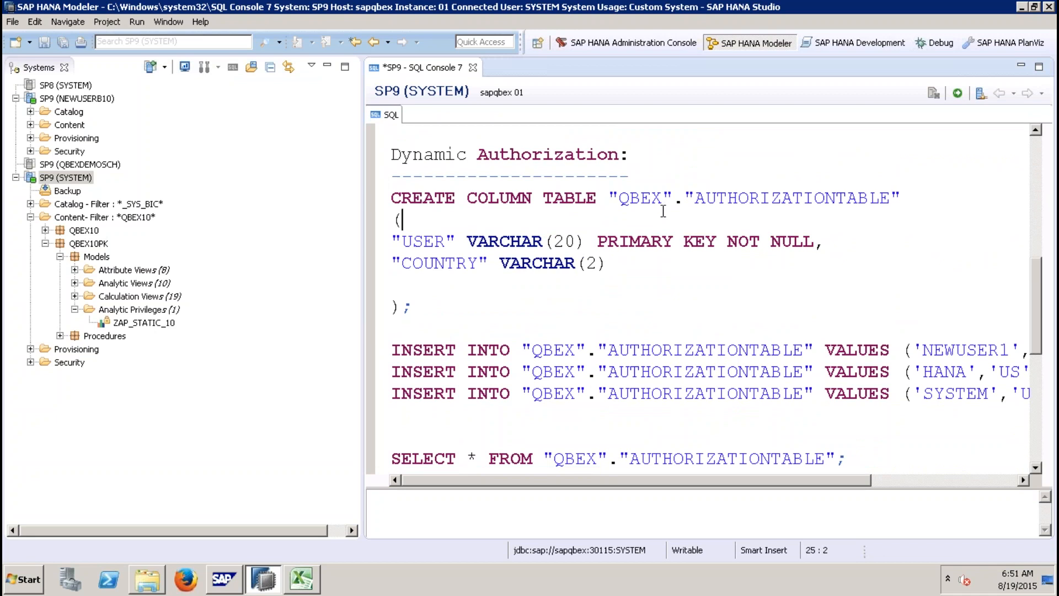
{"action": "key", "text": "ctrl+End"}
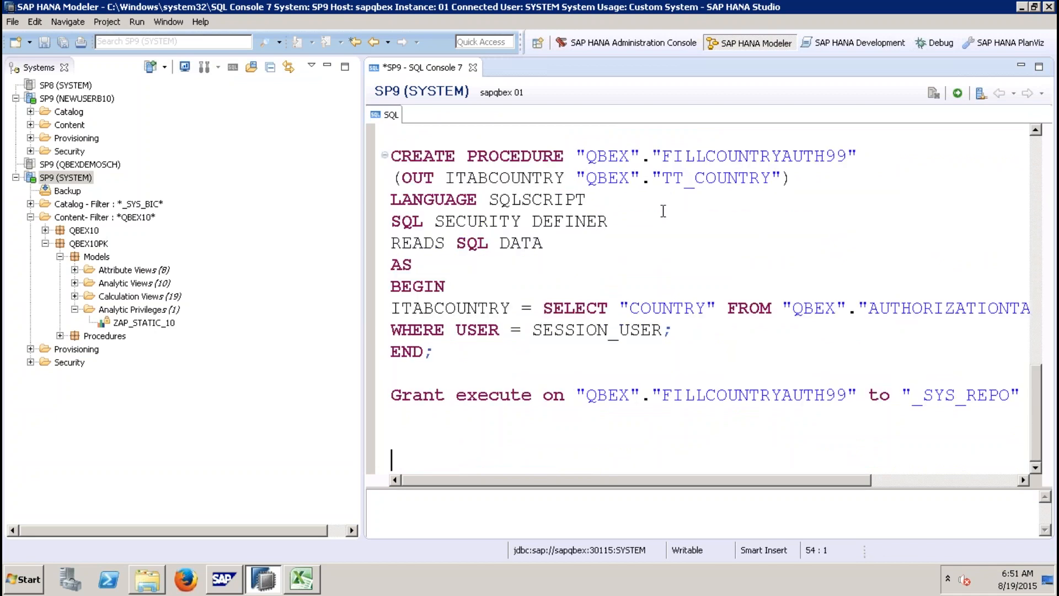
{"action": "key", "text": "ctrl+a"}
{"action": "key", "text": "ctrl+f"}
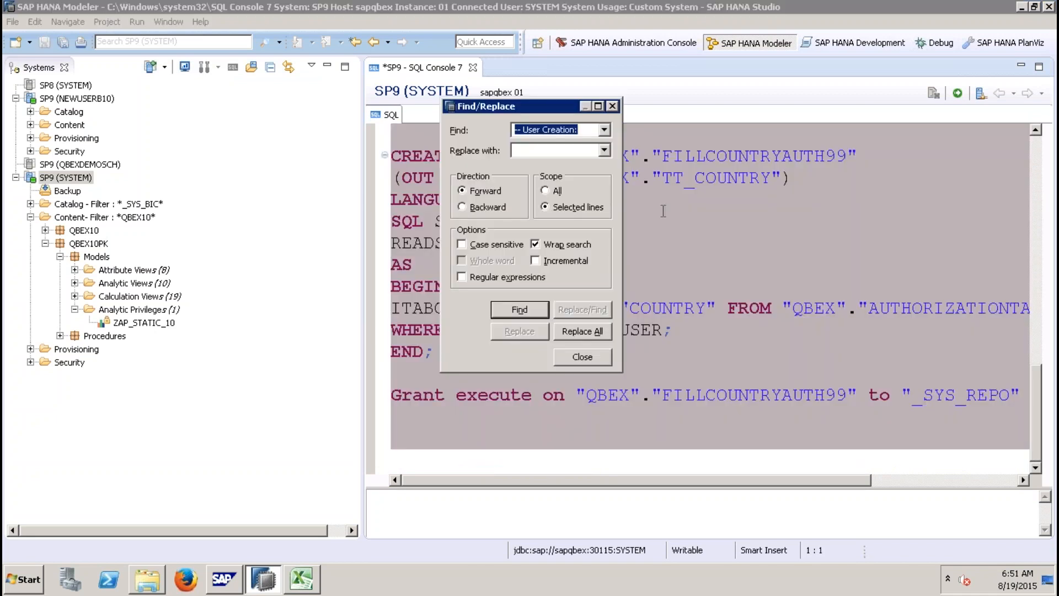
{"action": "type", "text": "QBEX"}
{"action": "type", "text": "QBEX10"}
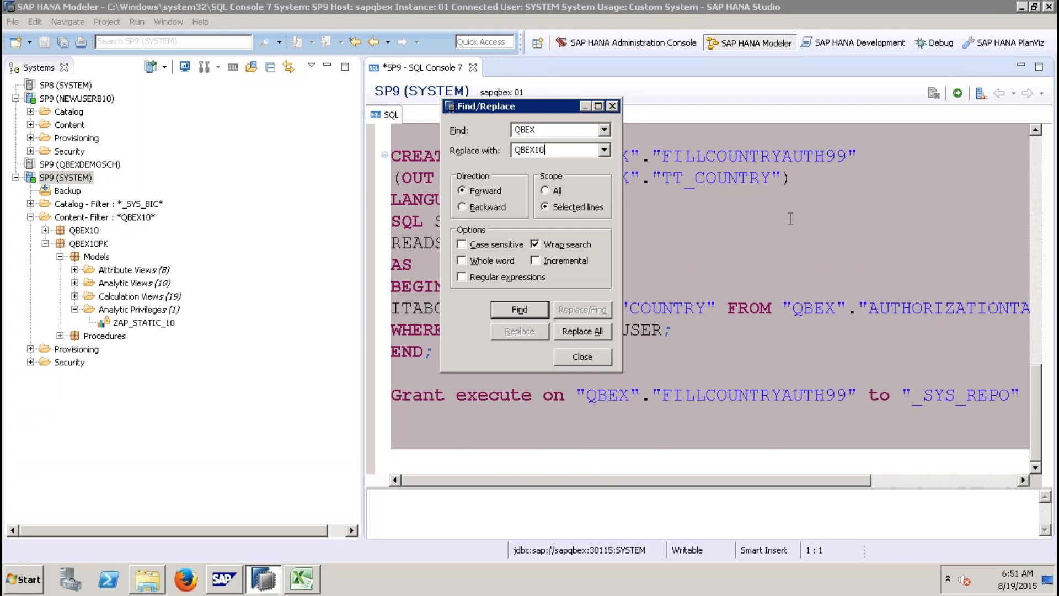
{"action": "left_click", "coordinate": [582, 331]}
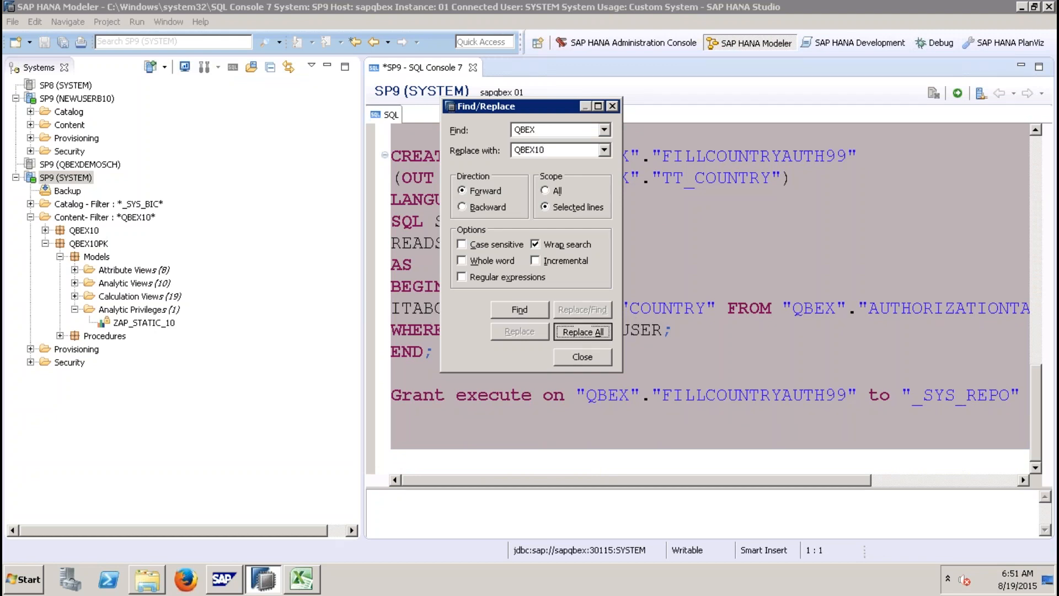
{"action": "left_click", "coordinate": [574, 362]}
Step: Execute the CREATE COLUMN TABLE statement for QBEX10.AUTHORIZATIONTABLE
{"action": "left_click", "coordinate": [1039, 173]}
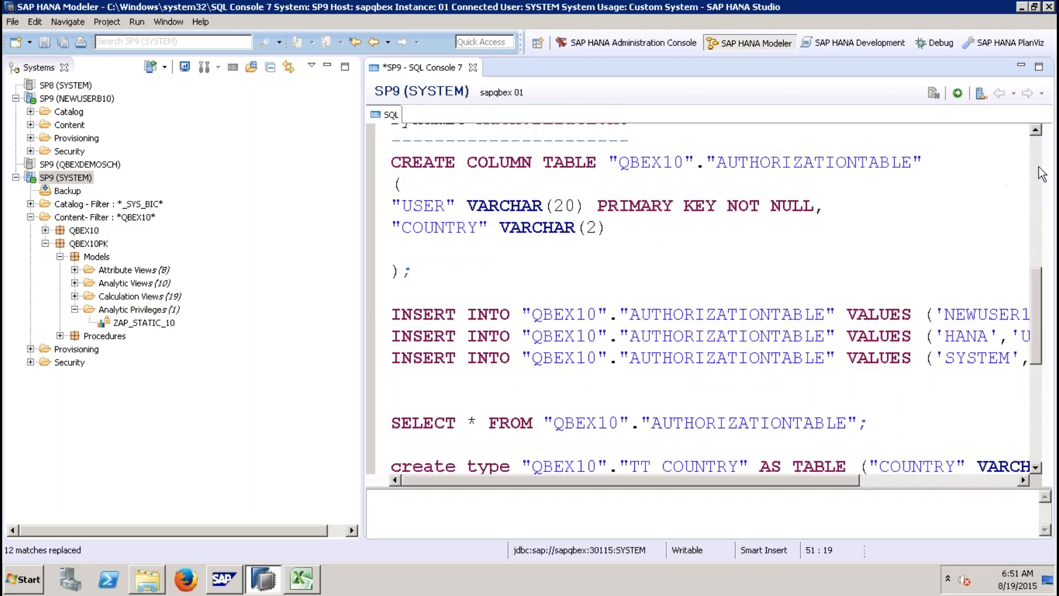
{"action": "left_click", "coordinate": [430, 271]}
{"action": "left_click", "coordinate": [392, 178], "text": "shift"}
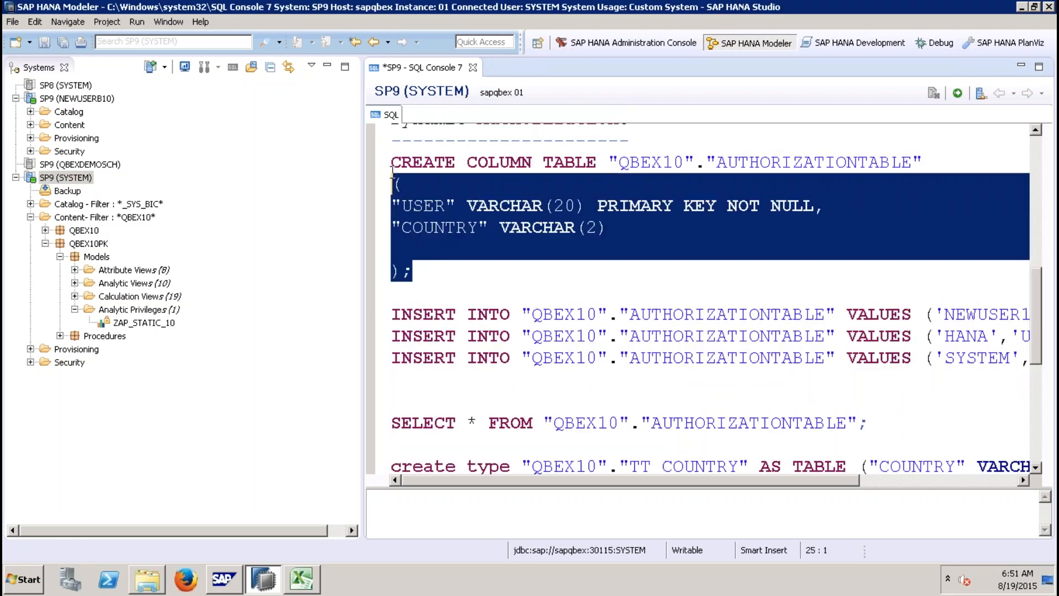
{"action": "key", "text": "shift+Up"}
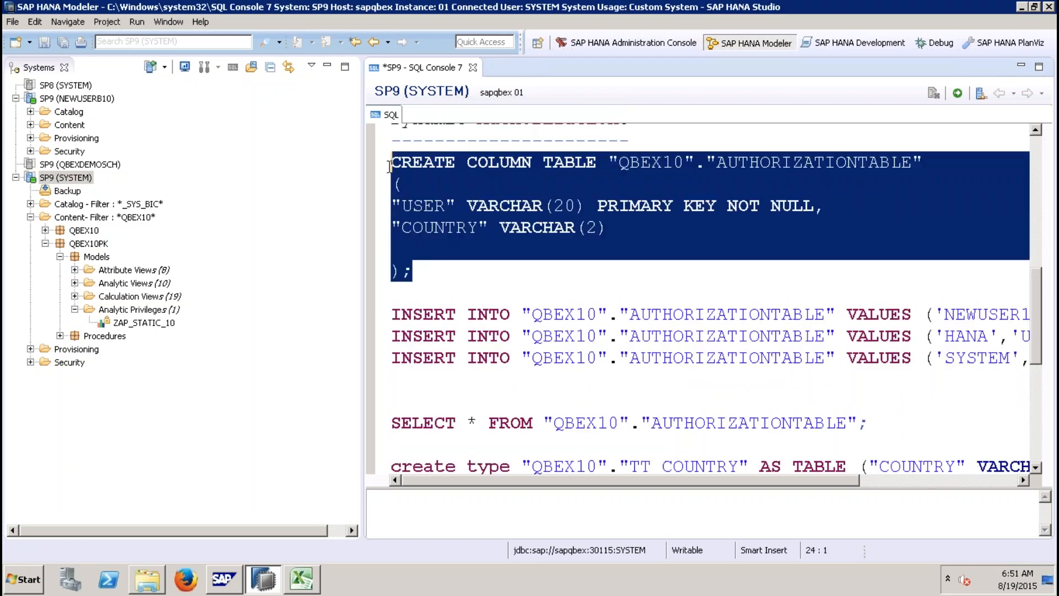
{"action": "left_click", "coordinate": [958, 95]}
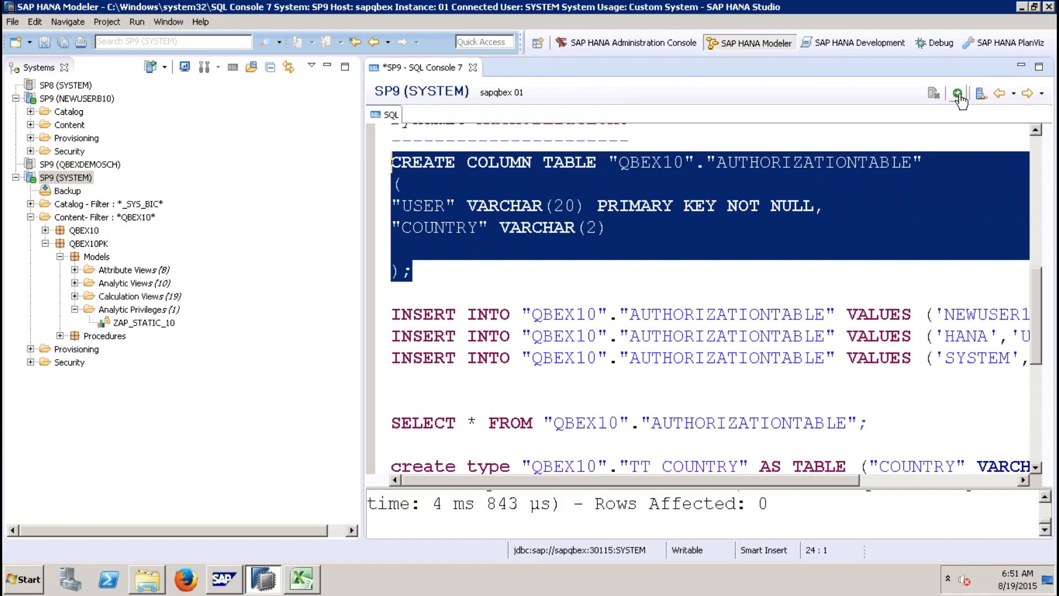
Step: Change the first INSERT statement to insert user NEWUSERB10 with country MX
{"action": "left_click", "coordinate": [331, 64]}
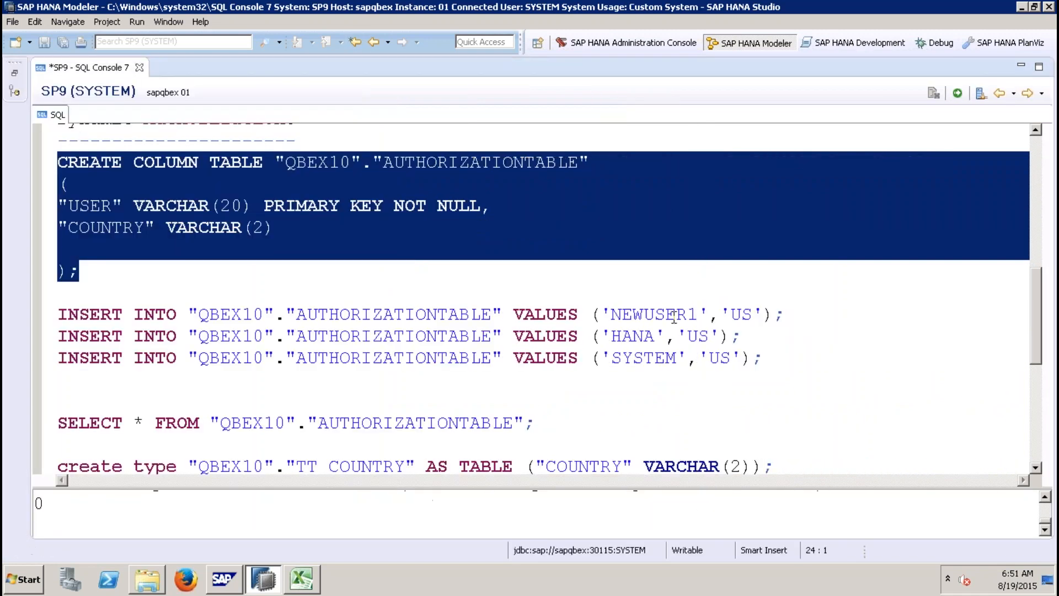
{"action": "left_click", "coordinate": [699, 316]}
{"action": "key", "text": "BackSpace"}
{"action": "type", "text": "B10"}
{"action": "left_click", "coordinate": [775, 315]}
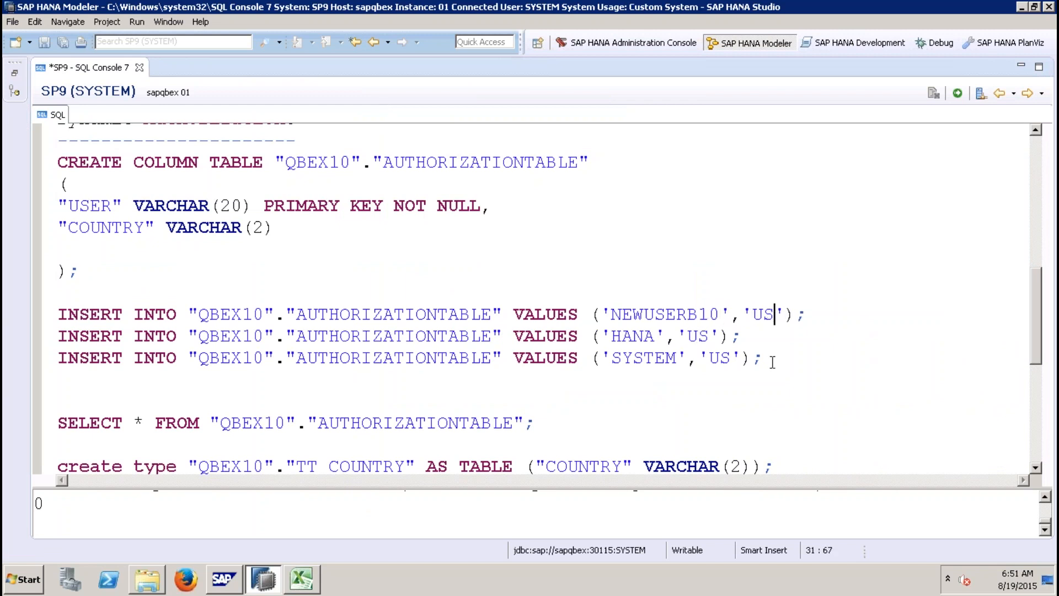
{"action": "key", "text": "BackSpace"}
{"action": "key", "text": "BackSpace"}
{"action": "type", "text": "MX"}
Step: Execute the three INSERT statements, then run the SELECT query on AUTHORIZATIONTABLE
{"action": "left_click_drag", "start_coordinate": [765, 359], "coordinate": [10, 320]}
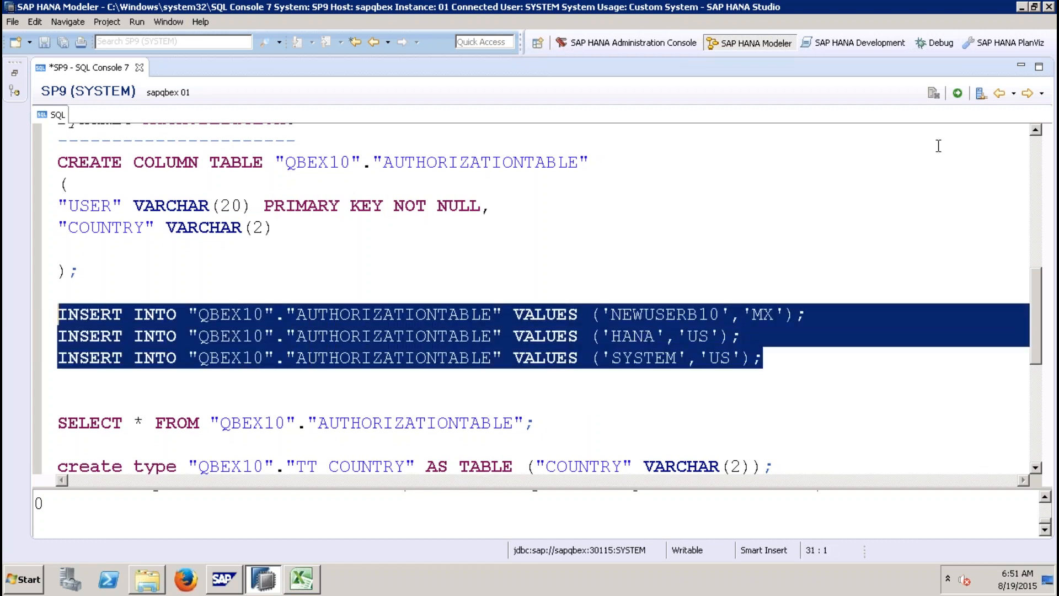
{"action": "left_click", "coordinate": [957, 92]}
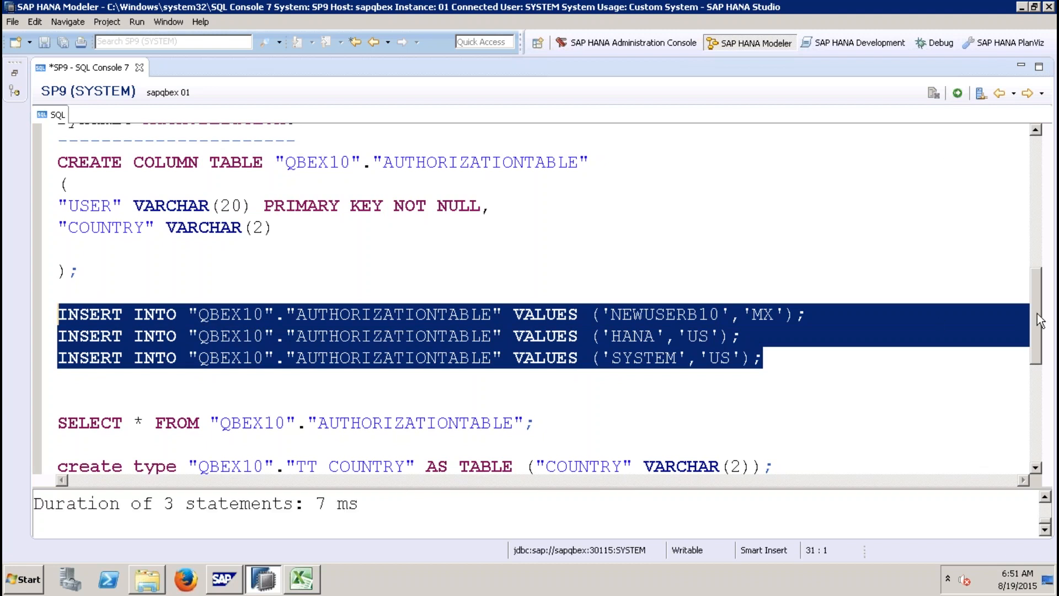
{"action": "left_click_drag", "start_coordinate": [1038, 318], "coordinate": [1041, 377]}
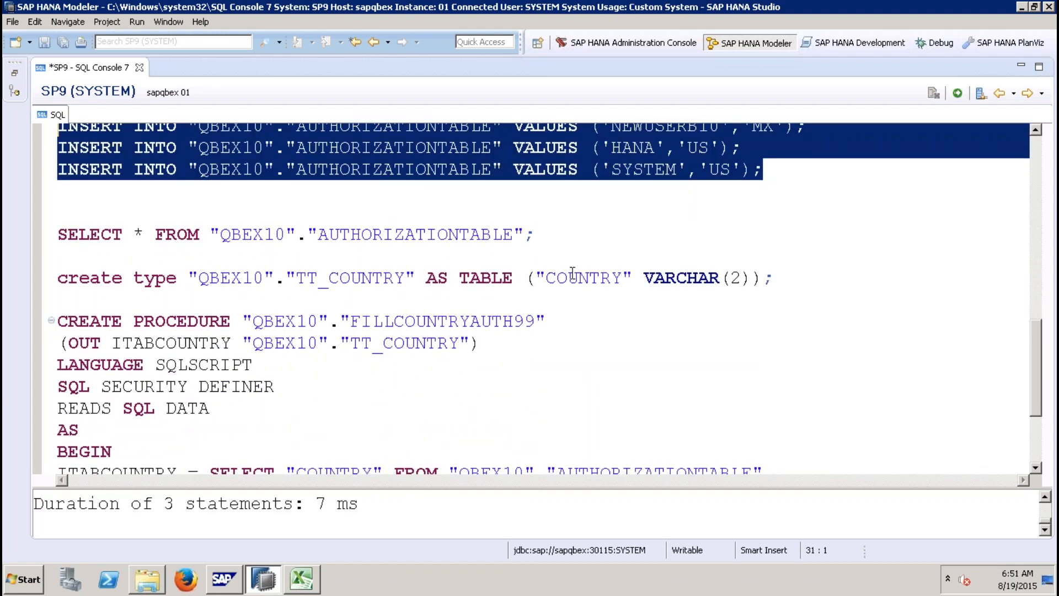
{"action": "left_click_drag", "start_coordinate": [568, 236], "coordinate": [39, 230]}
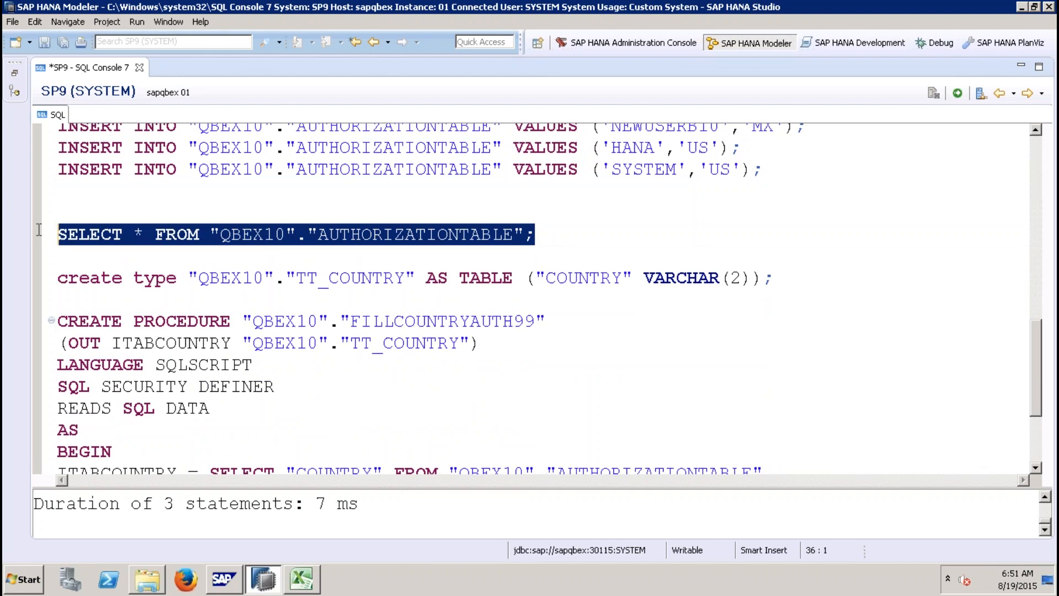
{"action": "left_click", "coordinate": [958, 94]}
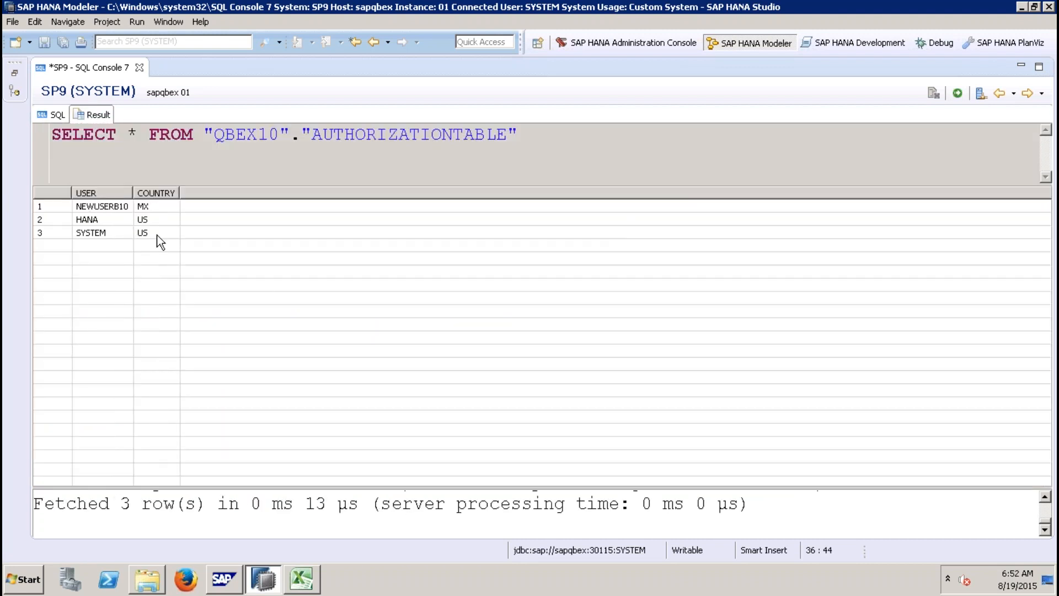
Step: Return to the SQL editor and review the CREATE PROCEDURE statement for FILLCOUNTRYAUTH99
{"action": "left_click", "coordinate": [60, 116]}
{"action": "left_click", "coordinate": [470, 320]}
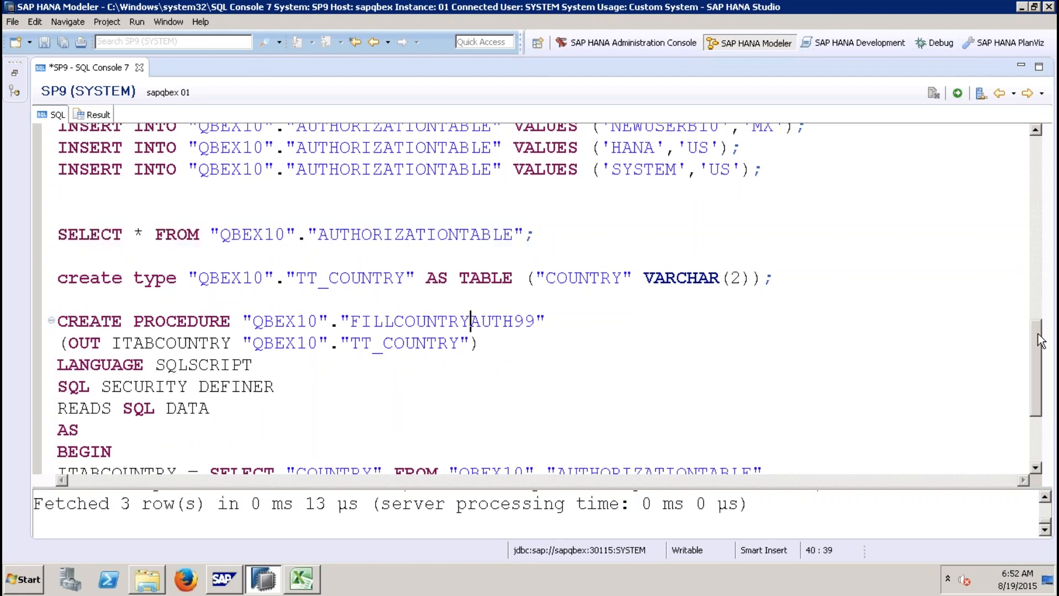
{"action": "scroll", "coordinate": [1041, 359], "scroll_direction": "down", "scroll_amount": 1}
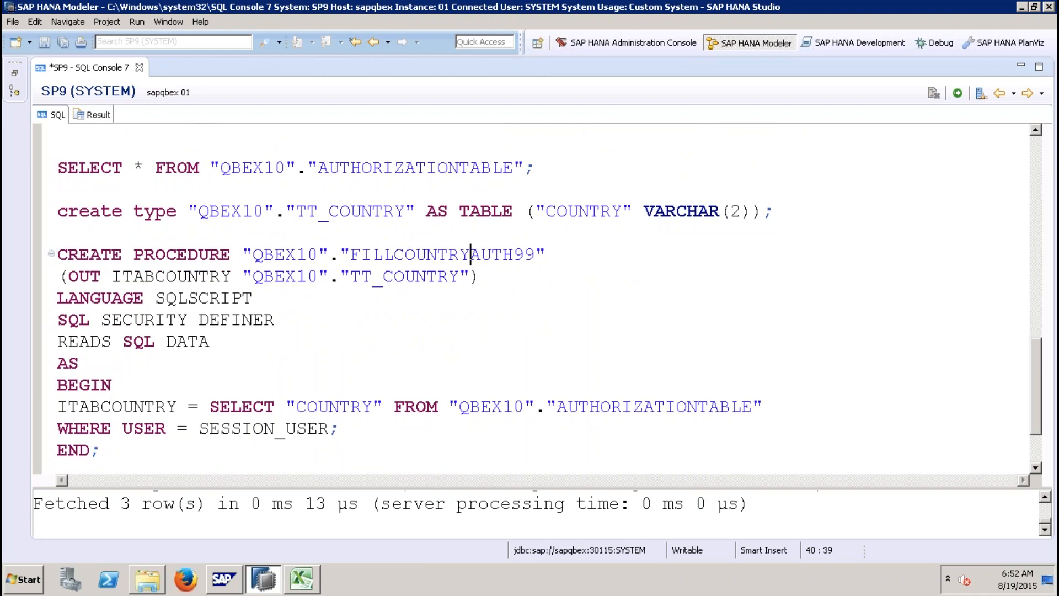
Step: Execute the CREATE TYPE statement for table type QBEX10.TT_COUNTRY with a VARCHAR(2) COUNTRY column
{"action": "left_click", "coordinate": [113, 277]}
{"action": "left_click_drag", "start_coordinate": [113, 277], "coordinate": [189, 276]}
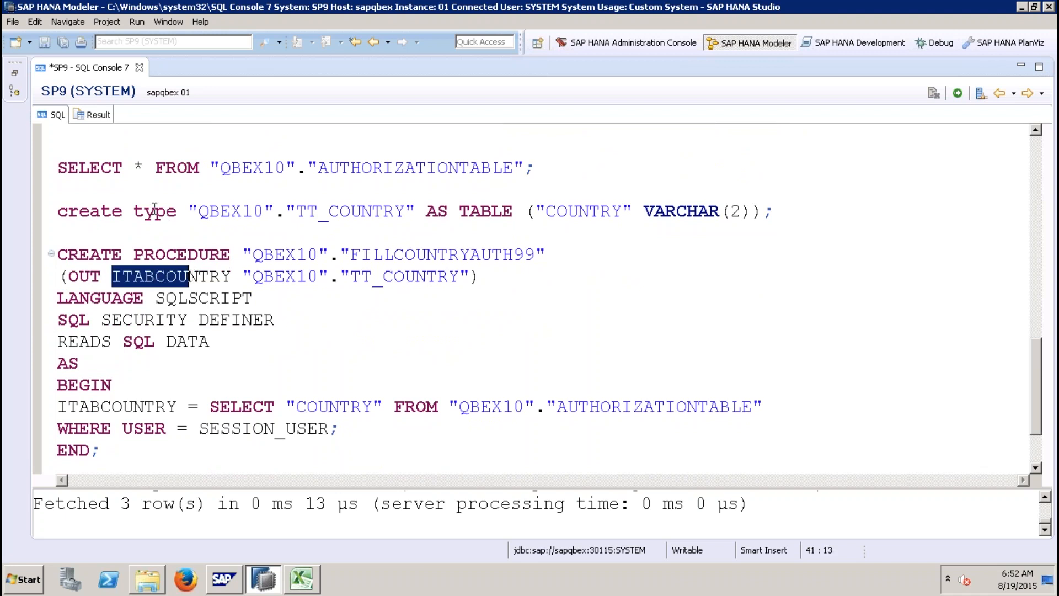
{"action": "left_click", "coordinate": [135, 211]}
{"action": "left_click", "coordinate": [187, 211]}
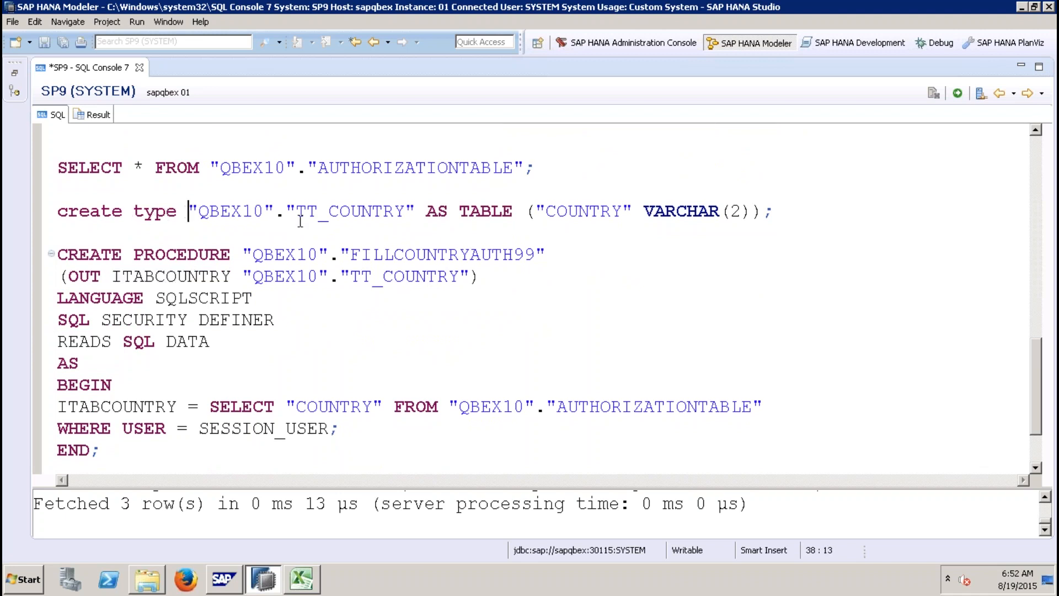
{"action": "left_click", "coordinate": [840, 218]}
{"action": "key", "text": "shift+Home"}
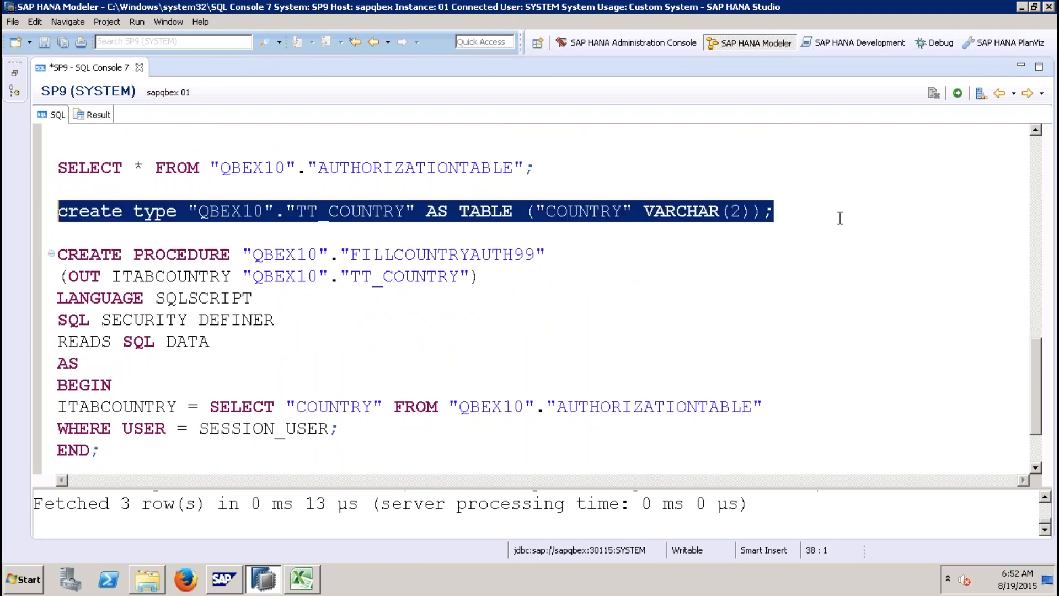
{"action": "left_click", "coordinate": [958, 93]}
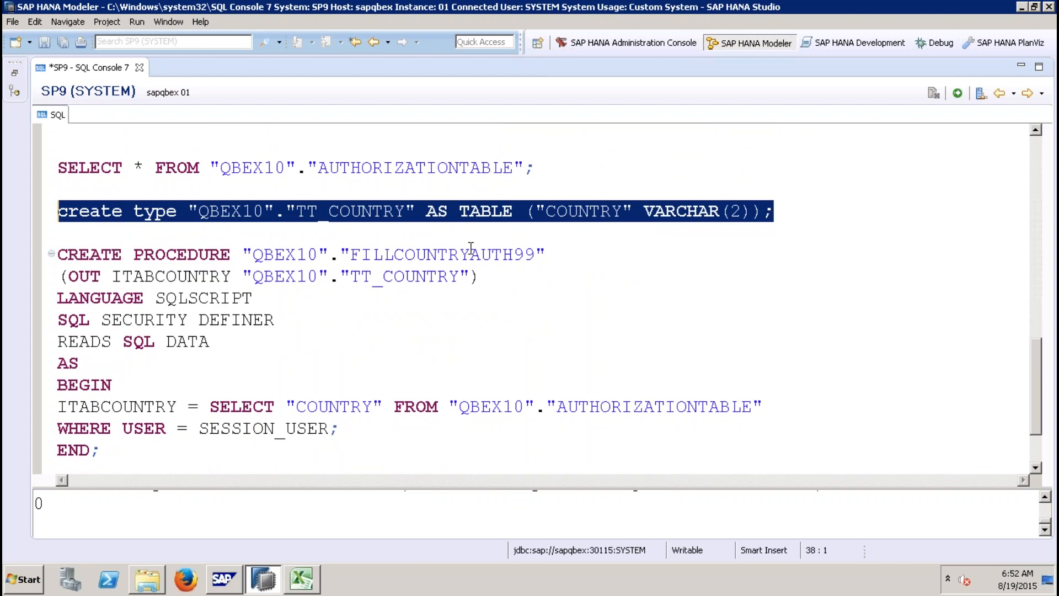
Step: Indent the WHERE USER = SESSION_USER clause under the procedure's SELECT statement
{"action": "left_click", "coordinate": [113, 276]}
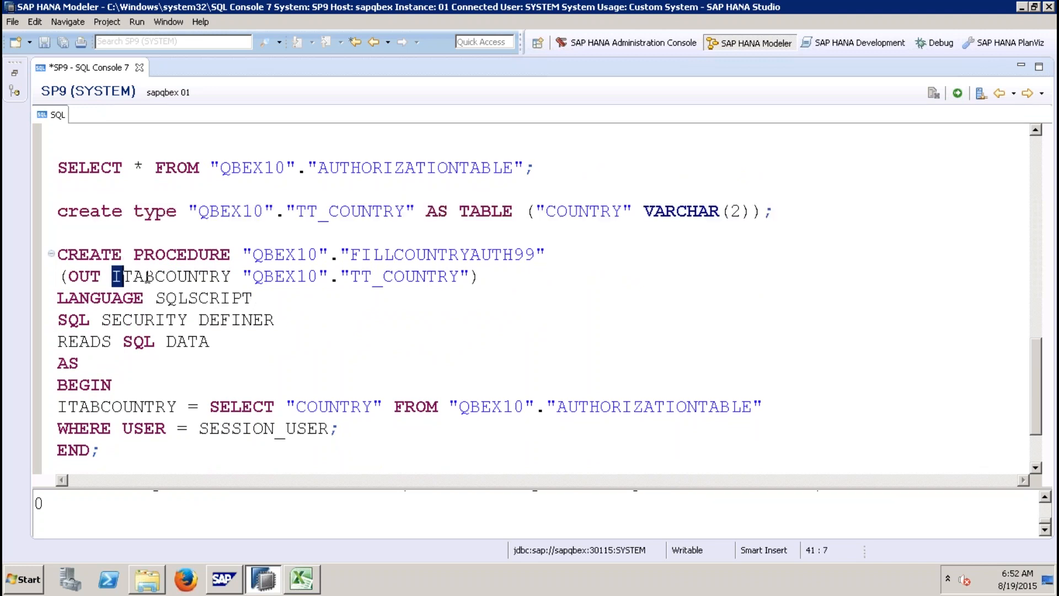
{"action": "left_click_drag", "start_coordinate": [148, 275], "coordinate": [193, 276]}
{"action": "left_click", "coordinate": [338, 276]}
{"action": "left_click", "coordinate": [330, 211]}
{"action": "left_click", "coordinate": [580, 211]}
{"action": "left_click_drag", "start_coordinate": [68, 406], "coordinate": [124, 407]}
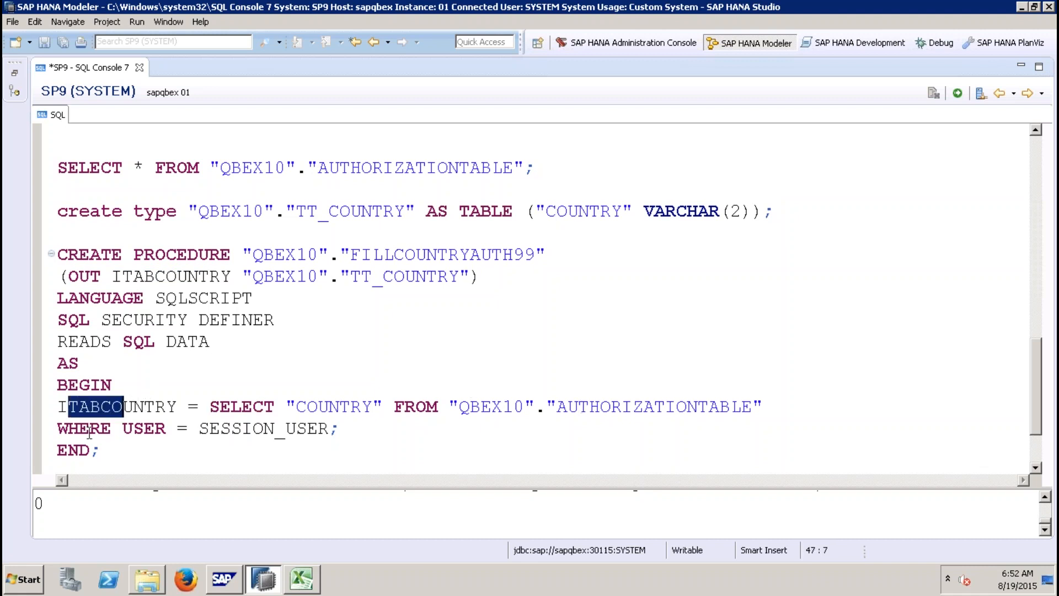
{"action": "left_click", "coordinate": [58, 428]}
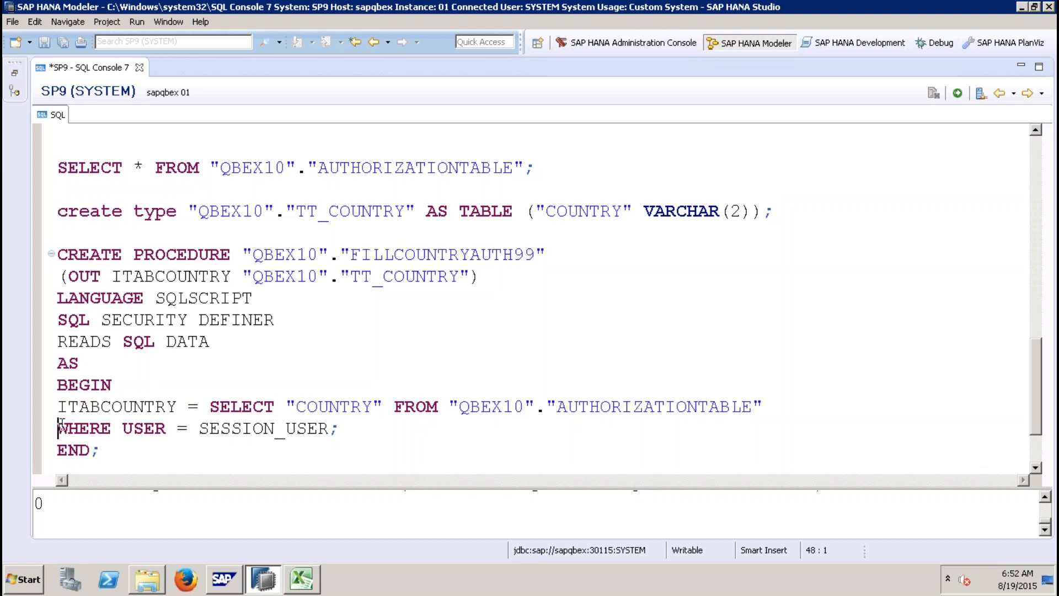
{"action": "key", "text": "Tab"}
{"action": "key", "text": "Tab"}
{"action": "key", "text": "Tab"}
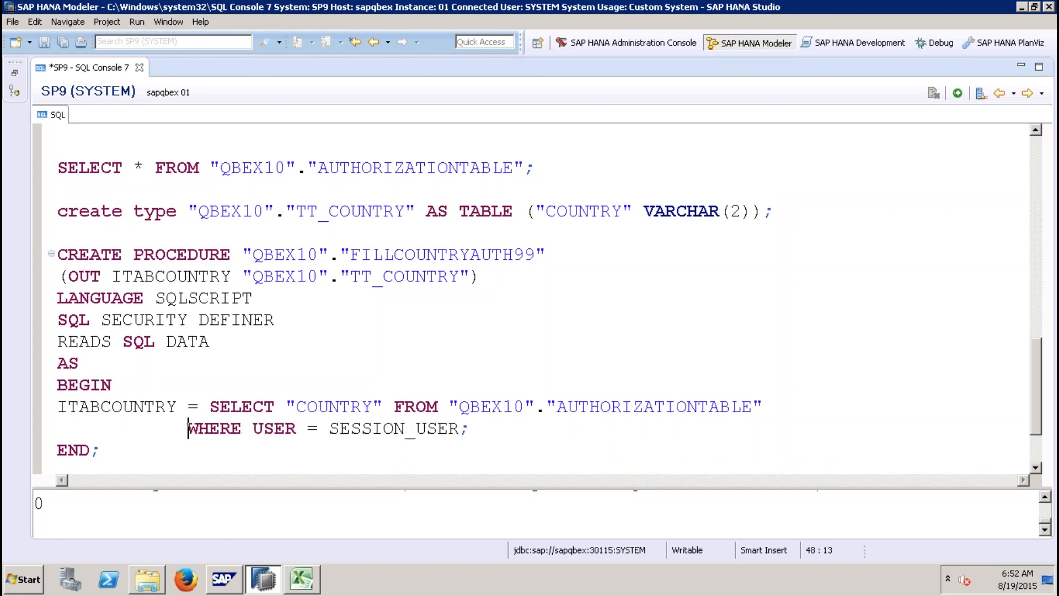
{"action": "key", "text": "Tab"}
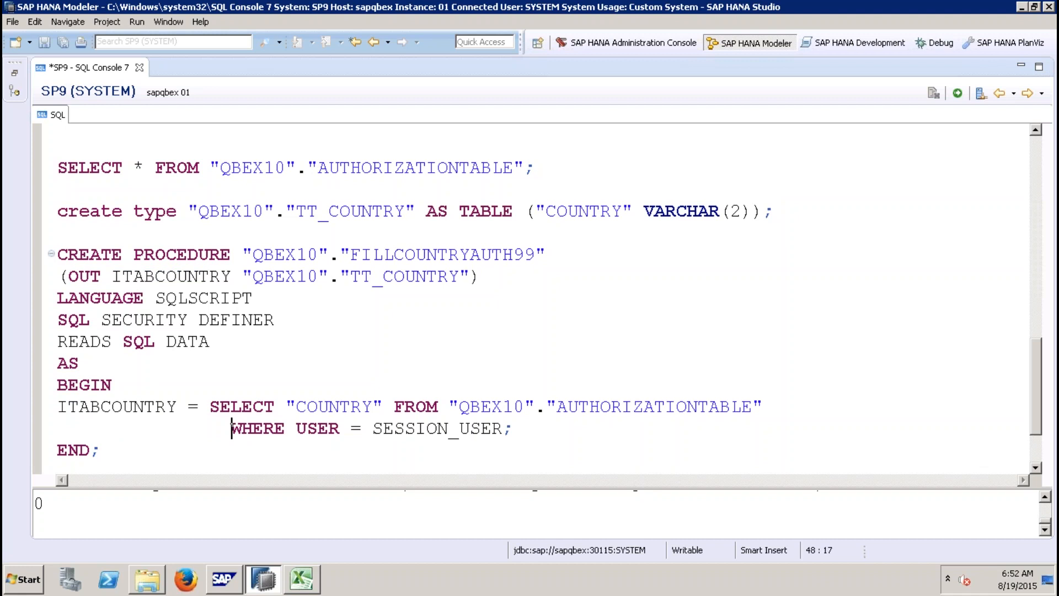
Step: Select the CREATE TYPE and CREATE PROCEDURE statements together and execute them
{"action": "left_click", "coordinate": [373, 429]}
{"action": "left_click_drag", "start_coordinate": [373, 429], "coordinate": [508, 433]}
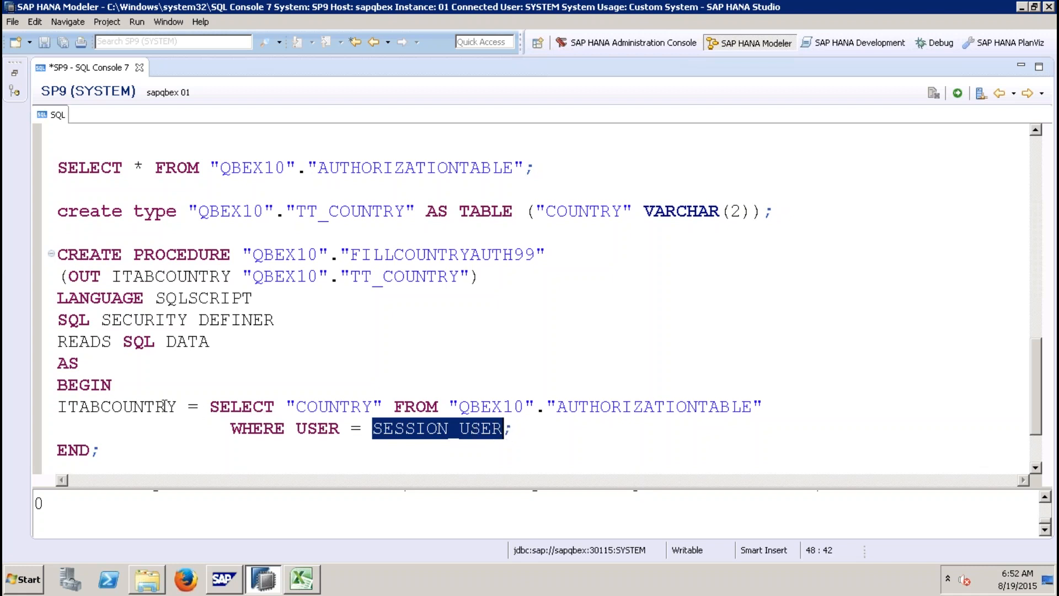
{"action": "left_click_drag", "start_coordinate": [176, 407], "coordinate": [61, 406]}
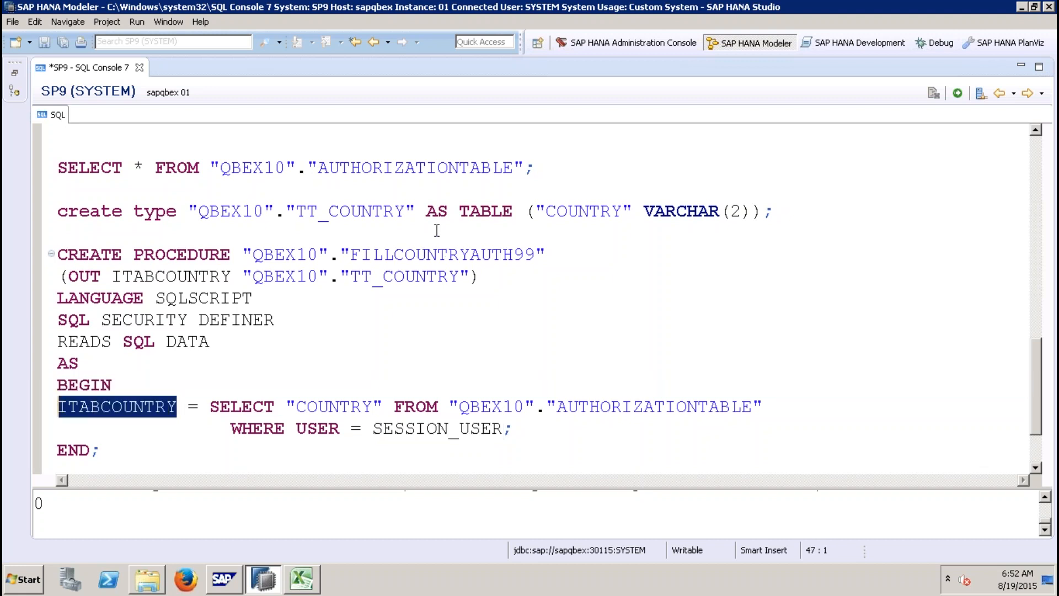
{"action": "left_click_drag", "start_coordinate": [111, 451], "coordinate": [58, 212]}
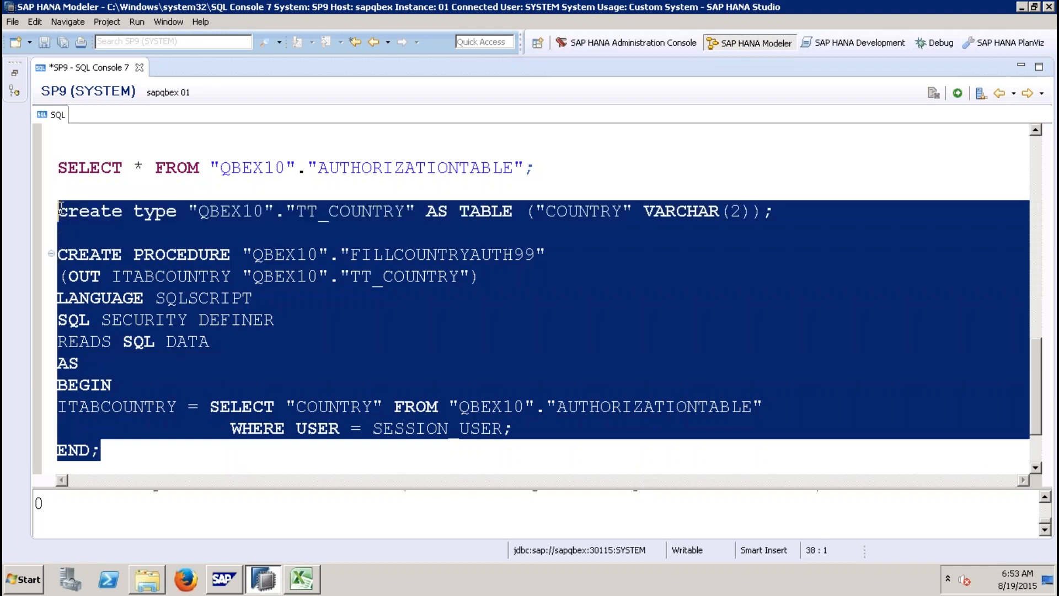
{"action": "left_click", "coordinate": [958, 93]}
{"action": "left_click", "coordinate": [424, 377]}
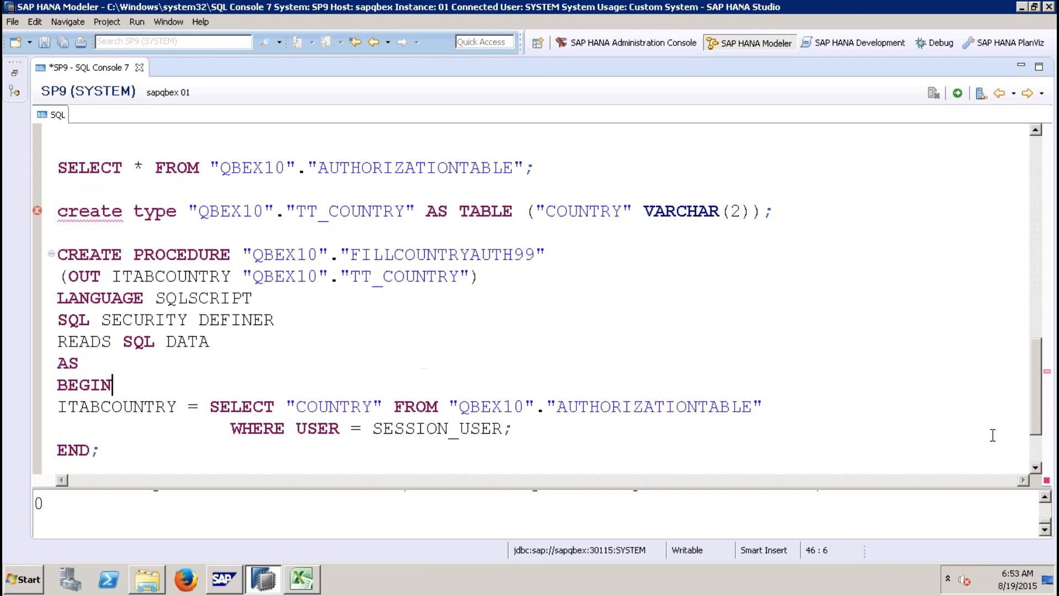
Step: Execute the statement granting execute on QBEX10.FILLCOUNTRYAUTH99 to _SYS_REPO with grant option
{"action": "scroll", "coordinate": [1036, 472], "scroll_direction": "down", "scroll_amount": 2}
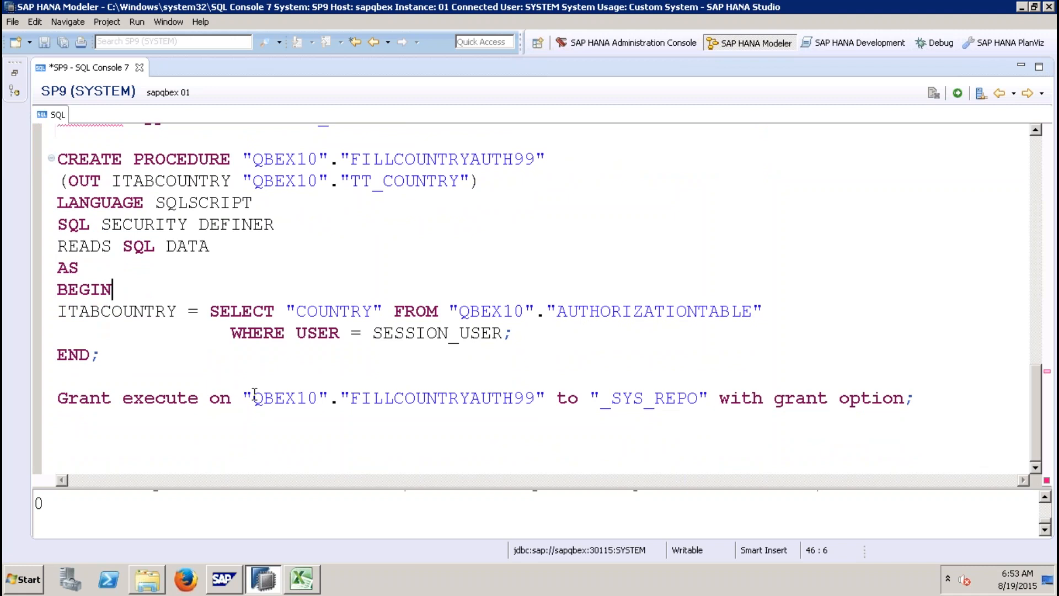
{"action": "left_click", "coordinate": [953, 400]}
{"action": "key", "text": "shift+Home"}
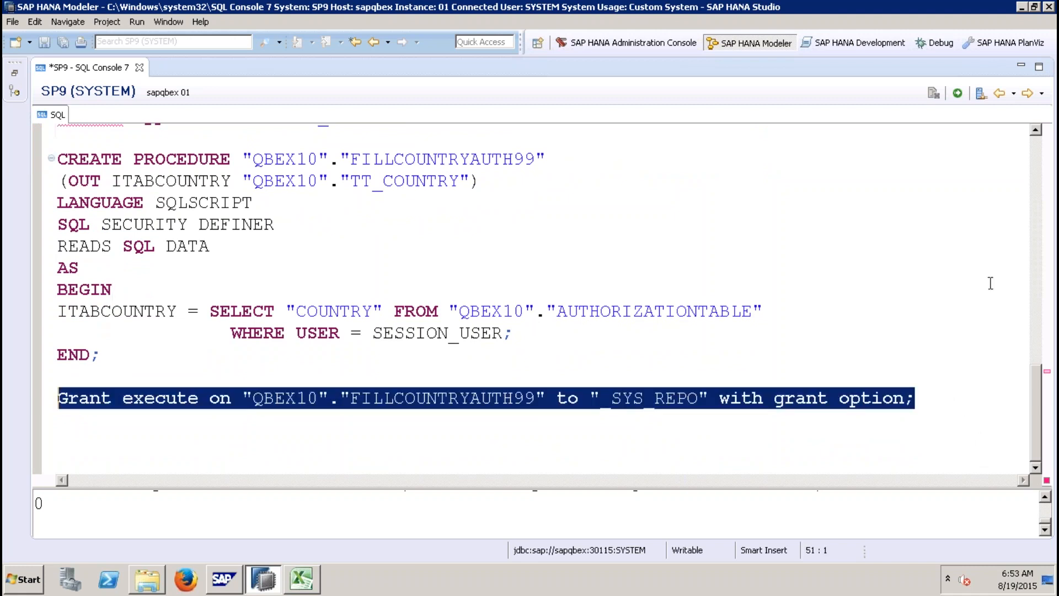
{"action": "left_click", "coordinate": [957, 96]}
Step: Open the ZAP_STATIC_10 analytic privilege from the QBEX10PK package in a maximized editor
{"action": "left_click", "coordinate": [16, 74]}
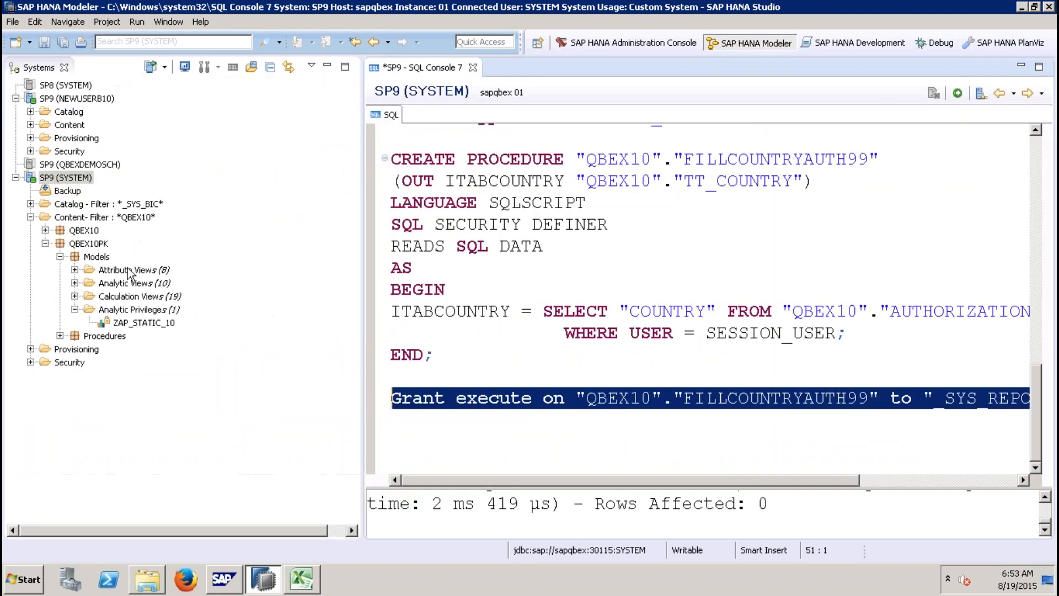
{"action": "left_click", "coordinate": [149, 324]}
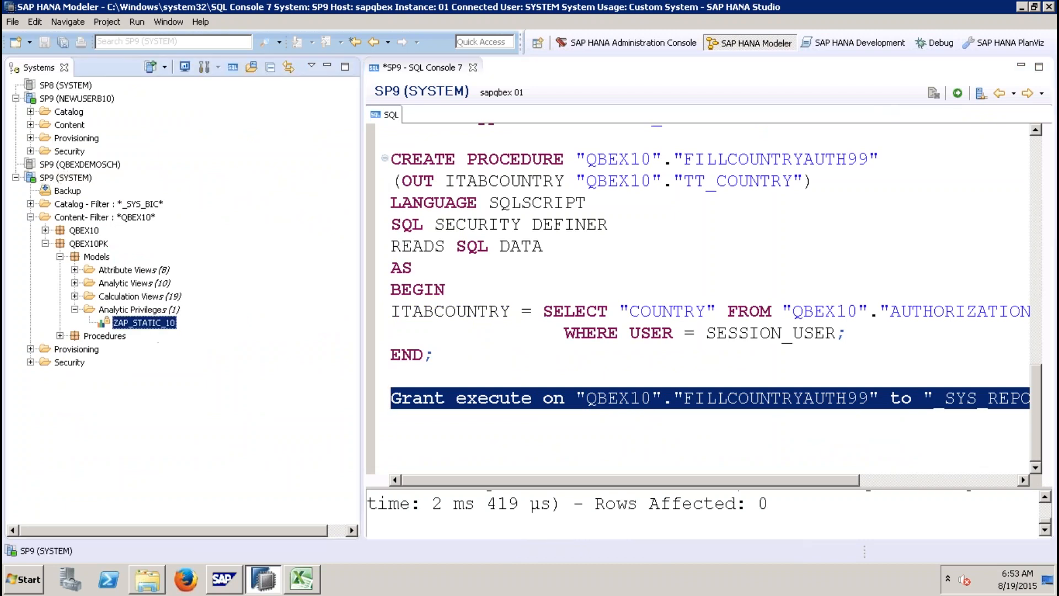
{"action": "double_click", "coordinate": [144, 322]}
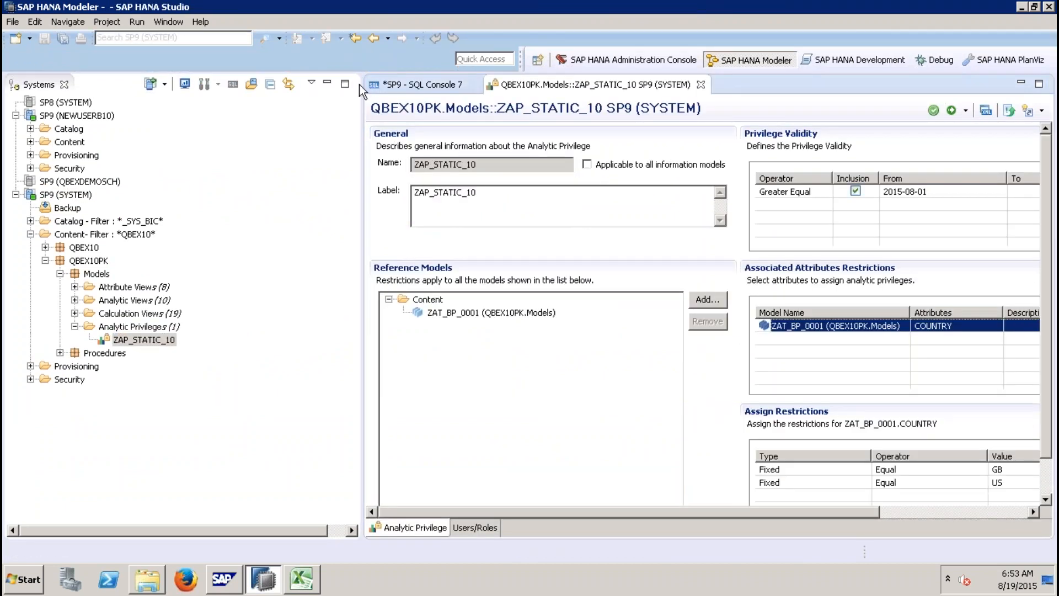
{"action": "left_click", "coordinate": [326, 85]}
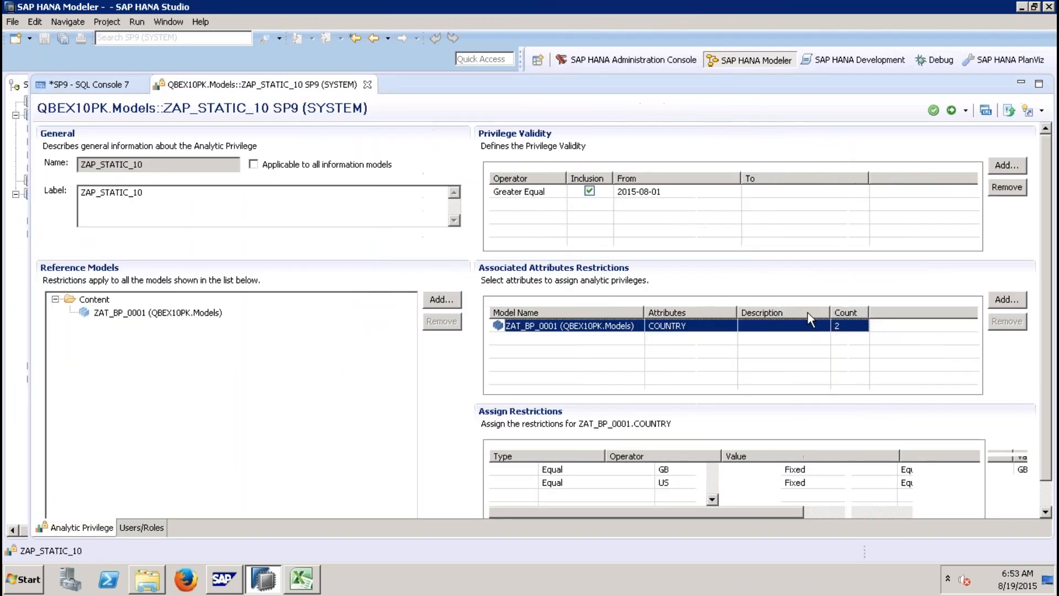
Step: Remove the GB and US fixed country restrictions and add a new blank restriction
{"action": "left_click", "coordinate": [915, 469]}
{"action": "left_click", "coordinate": [805, 468]}
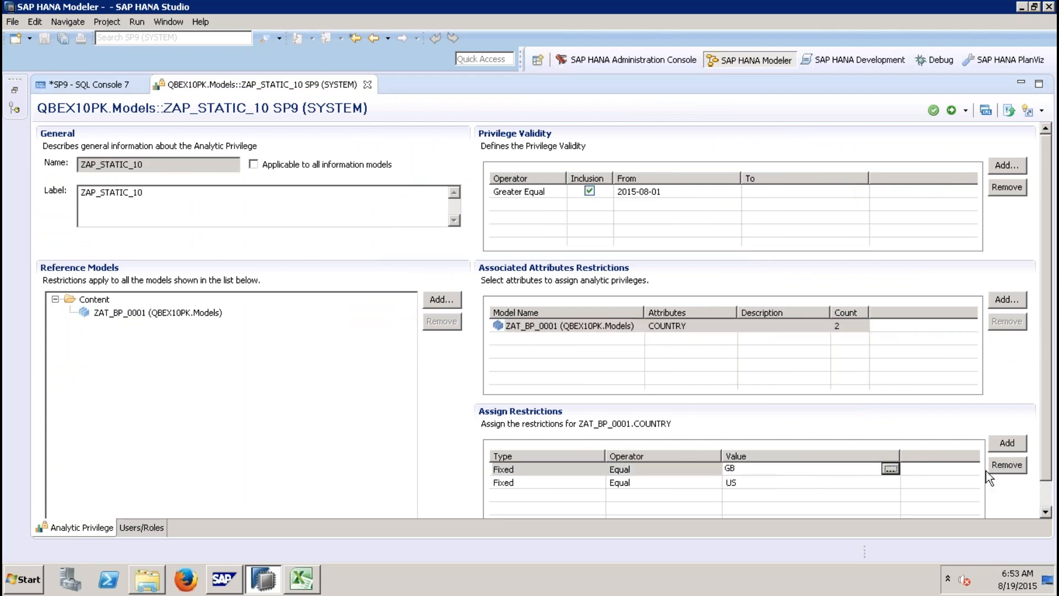
{"action": "left_click", "coordinate": [1007, 466]}
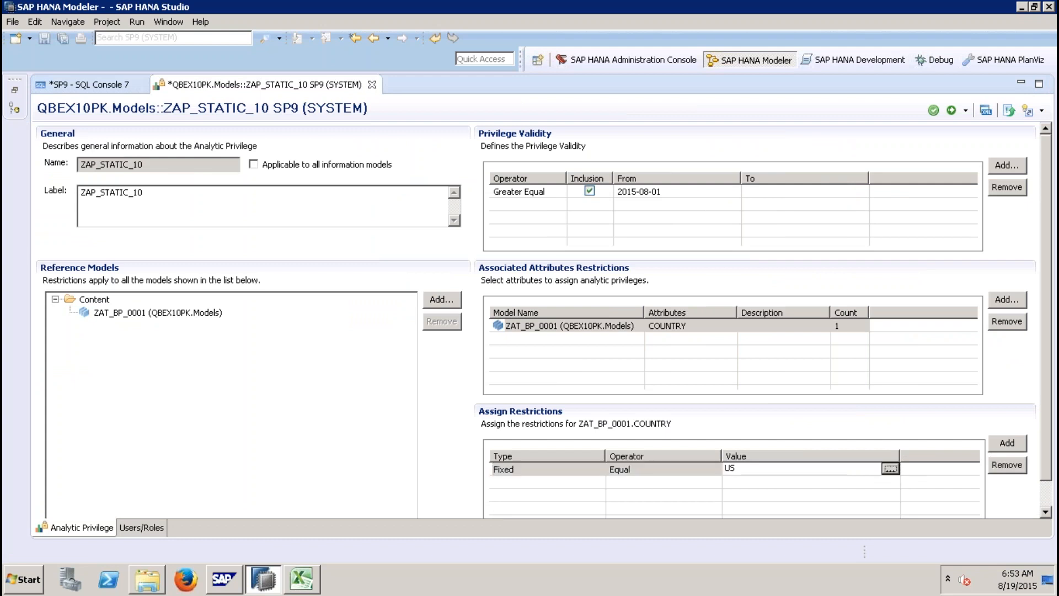
{"action": "left_click", "coordinate": [1020, 466]}
{"action": "left_click", "coordinate": [1008, 443]}
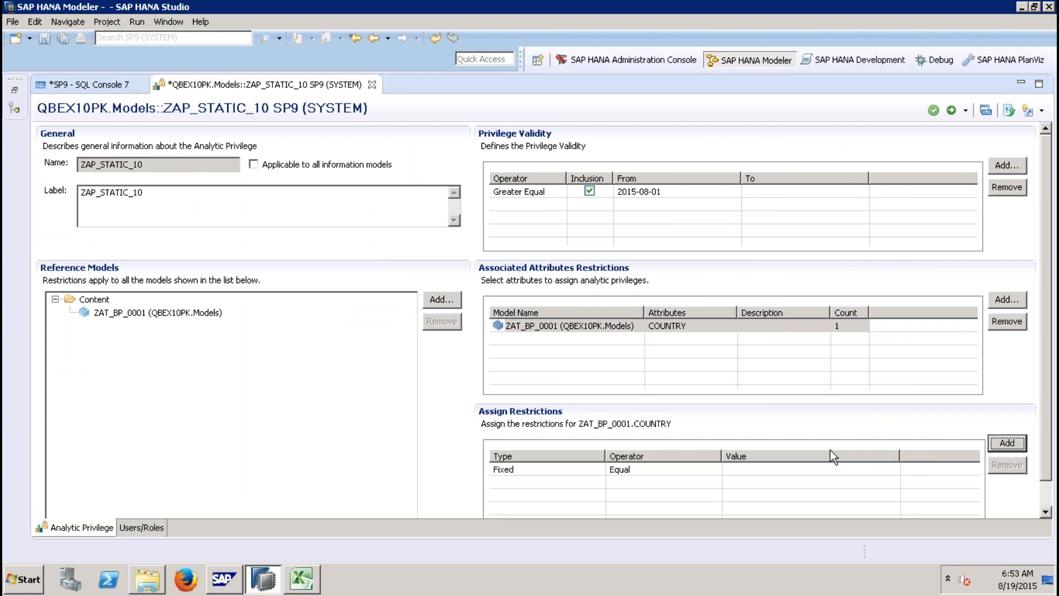
Step: Set the new restriction's type to Catalog Procedure
{"action": "left_click", "coordinate": [599, 472]}
{"action": "left_click", "coordinate": [599, 471]}
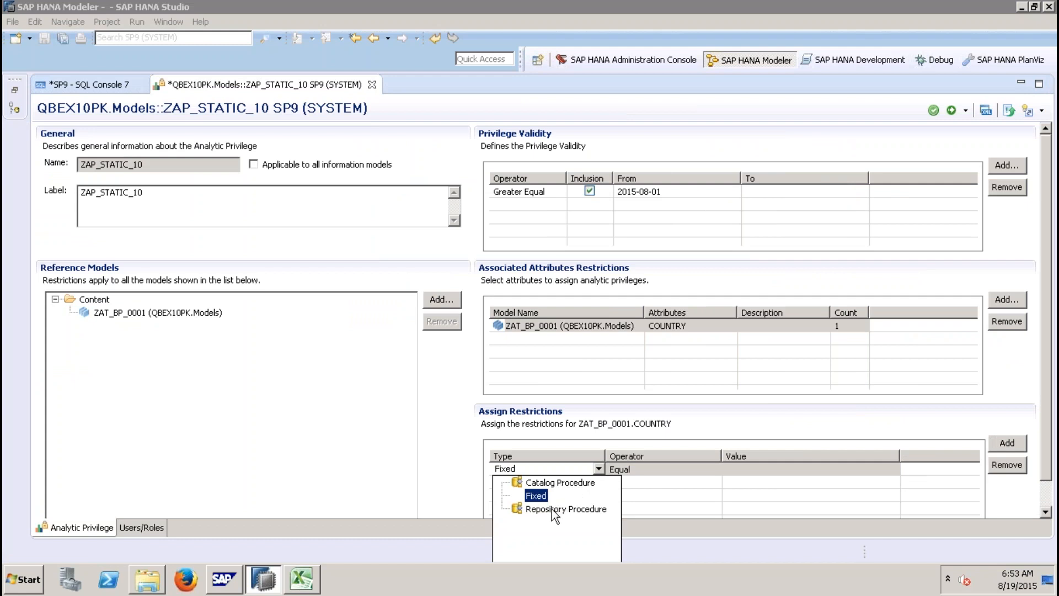
{"action": "left_click", "coordinate": [554, 483]}
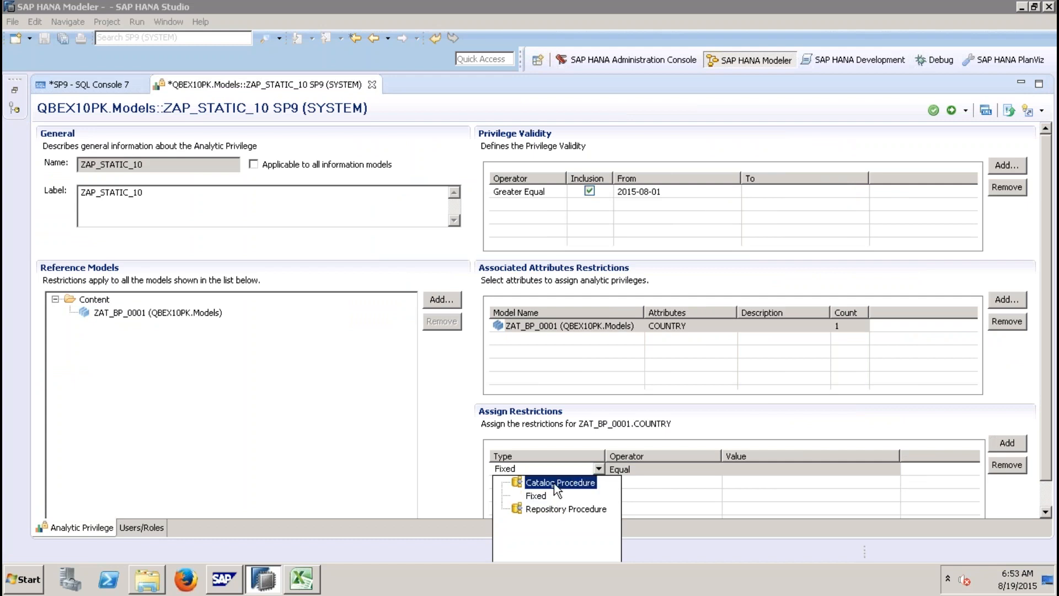
{"action": "double_click", "coordinate": [554, 483]}
{"action": "left_click", "coordinate": [590, 472]}
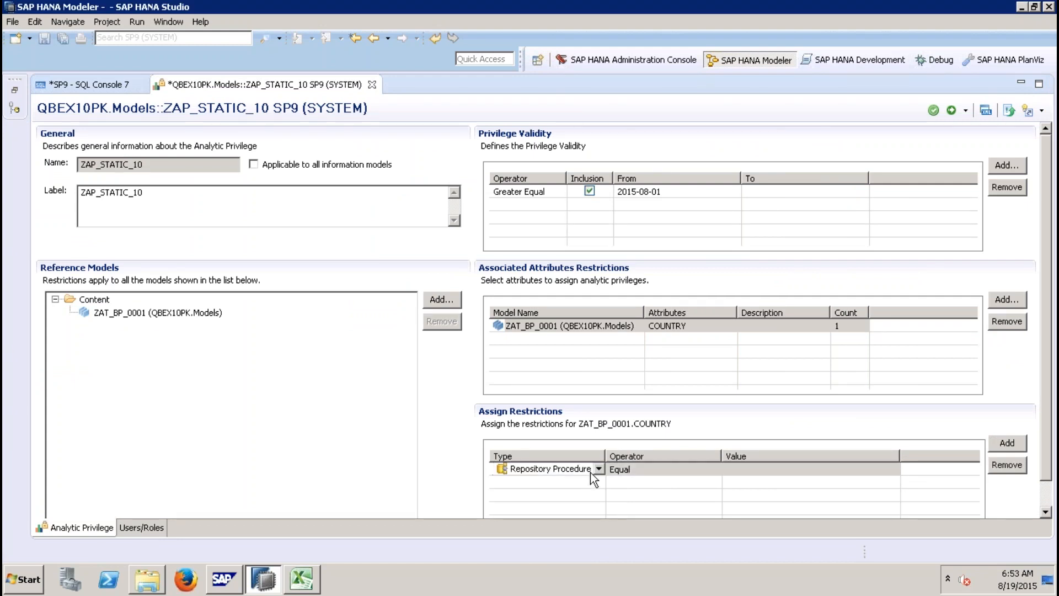
{"action": "left_click", "coordinate": [597, 470]}
{"action": "double_click", "coordinate": [571, 484]}
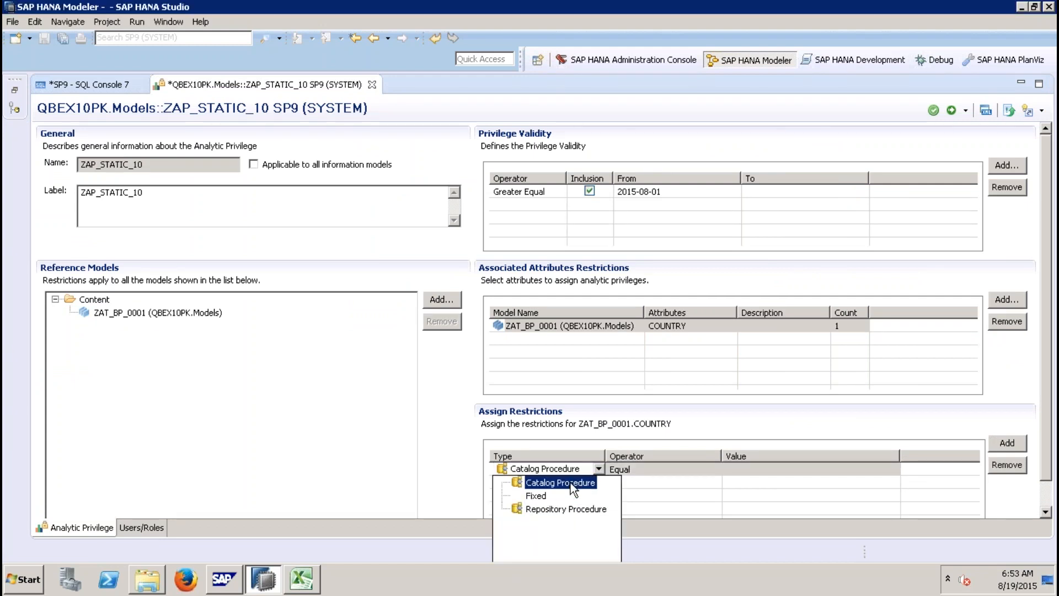
Step: Set the restriction's operator to In
{"action": "left_click", "coordinate": [684, 469]}
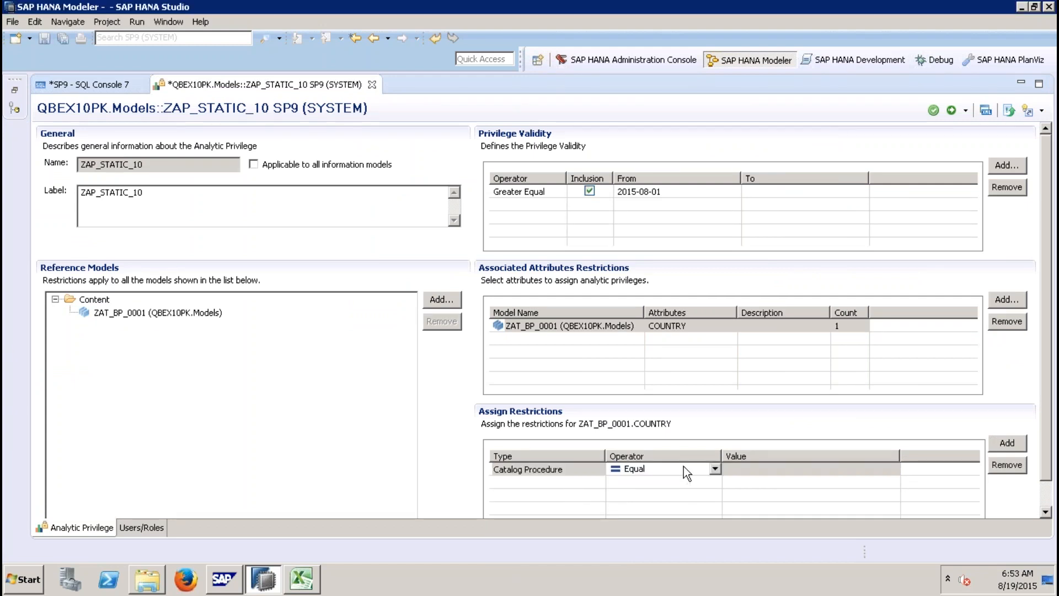
{"action": "left_click", "coordinate": [715, 470]}
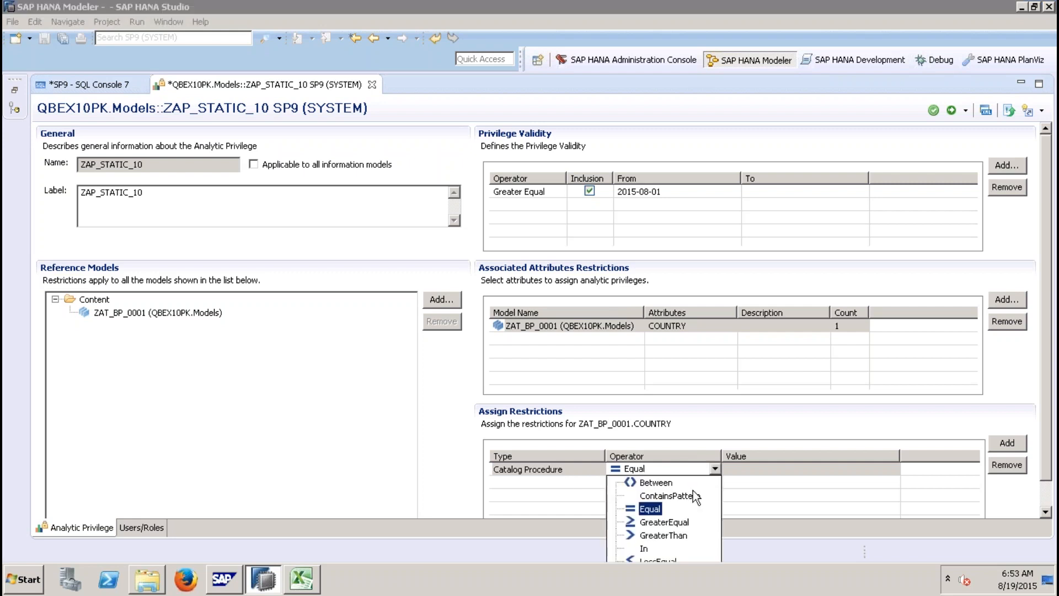
{"action": "left_click", "coordinate": [644, 550]}
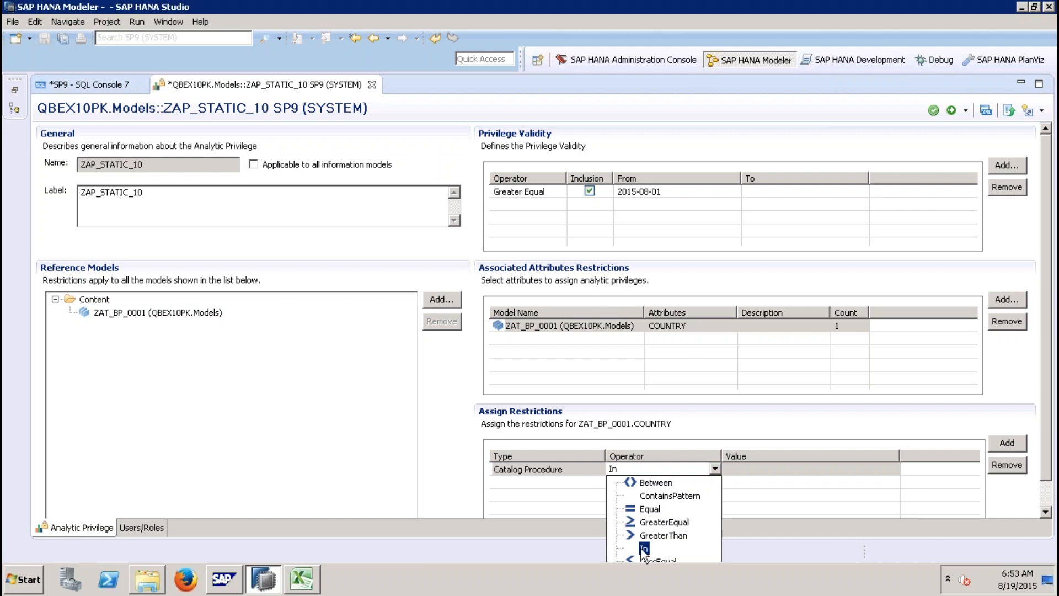
{"action": "left_click", "coordinate": [768, 472]}
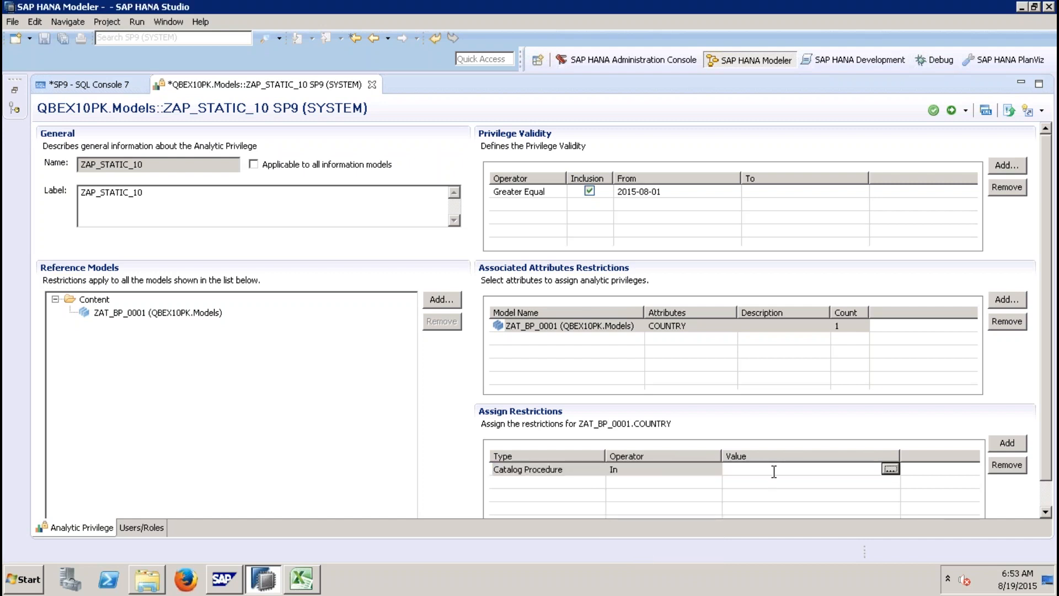
Step: Copy the procedure name FILLCOUNTRYAUTH99 from the SQL console and assign the QBEX10 FILLCOUNTRYAUTH99 procedure as the restriction's value
{"action": "left_click", "coordinate": [78, 85]}
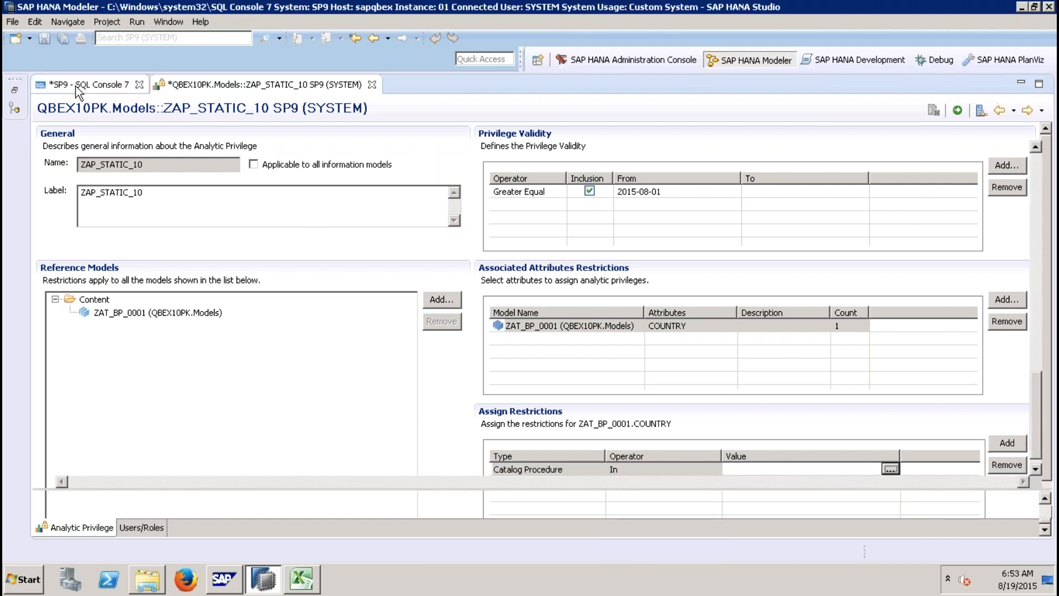
{"action": "left_click", "coordinate": [478, 399]}
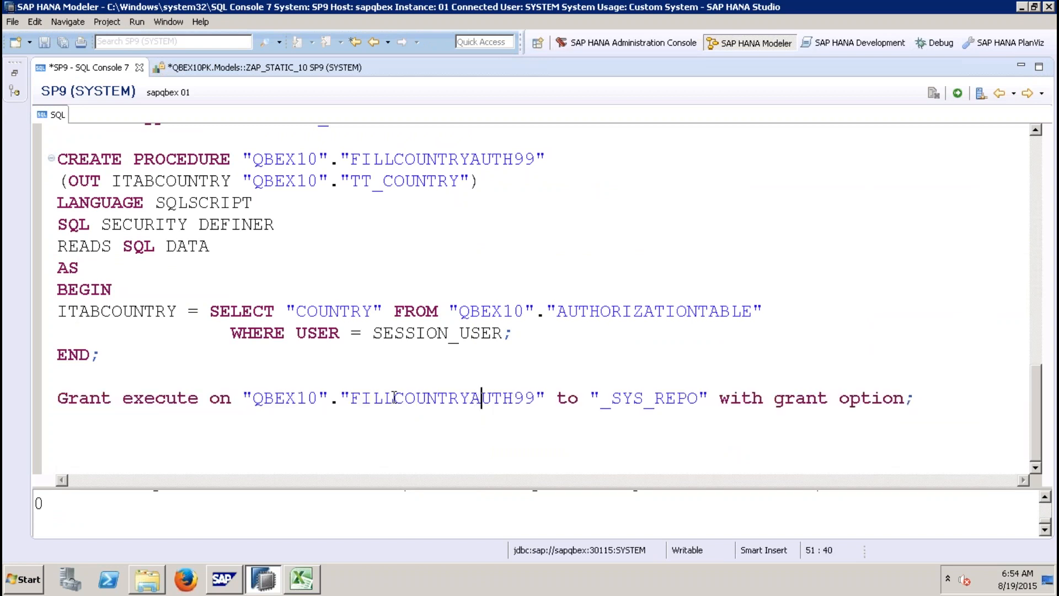
{"action": "left_click_drag", "start_coordinate": [350, 398], "coordinate": [536, 400]}
{"action": "key", "text": "ctrl+c"}
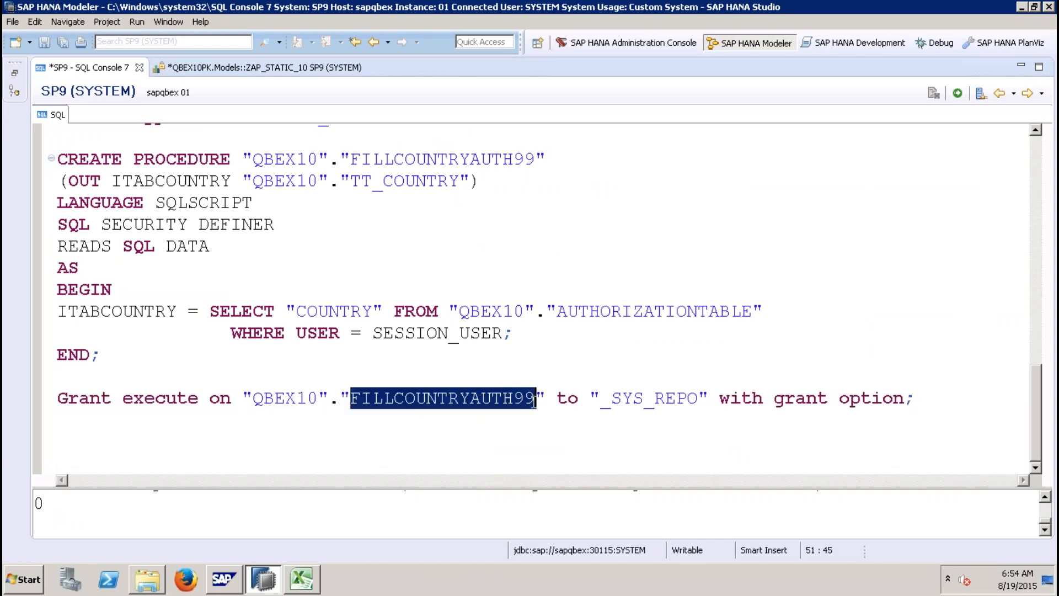
{"action": "left_click", "coordinate": [283, 68]}
{"action": "left_click", "coordinate": [891, 469]}
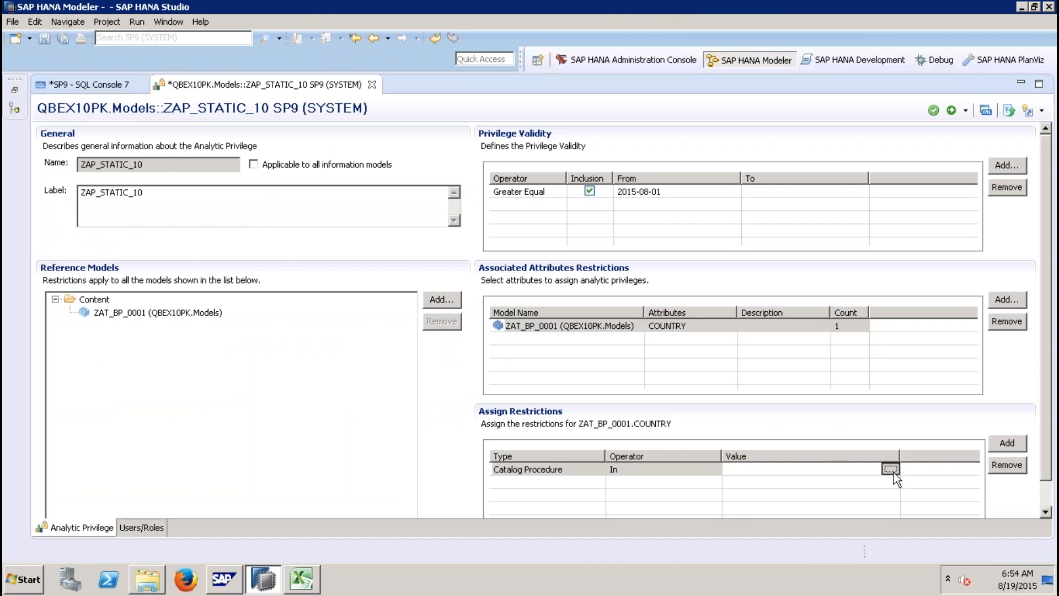
{"action": "key", "text": "ctrl+v"}
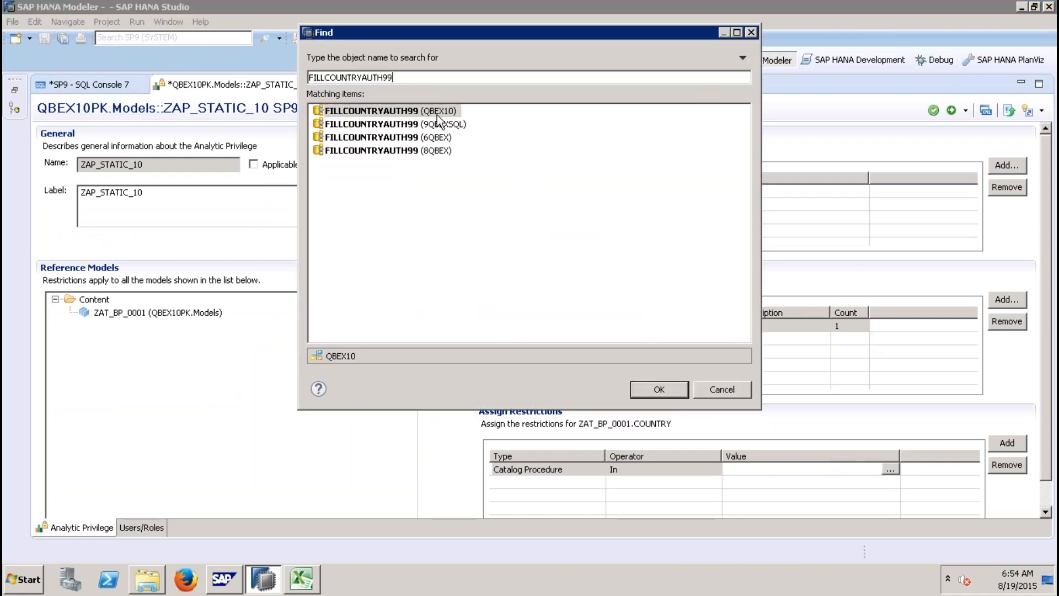
{"action": "double_click", "coordinate": [439, 113]}
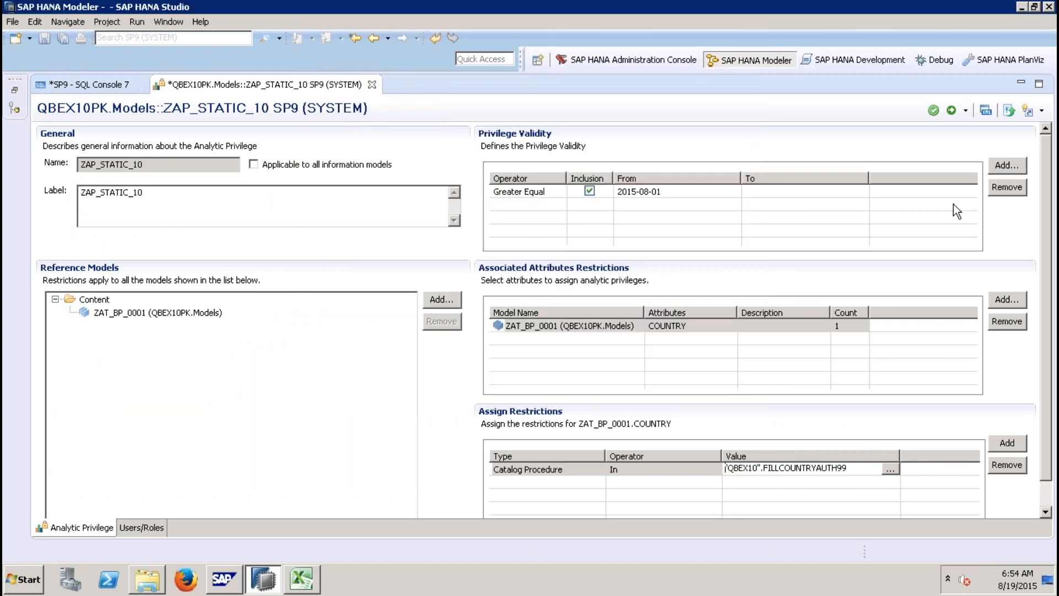
Step: Activate the ZAP_STATIC_10 analytic privilege and close the privilege editor and SQL console
{"action": "left_click", "coordinate": [952, 111]}
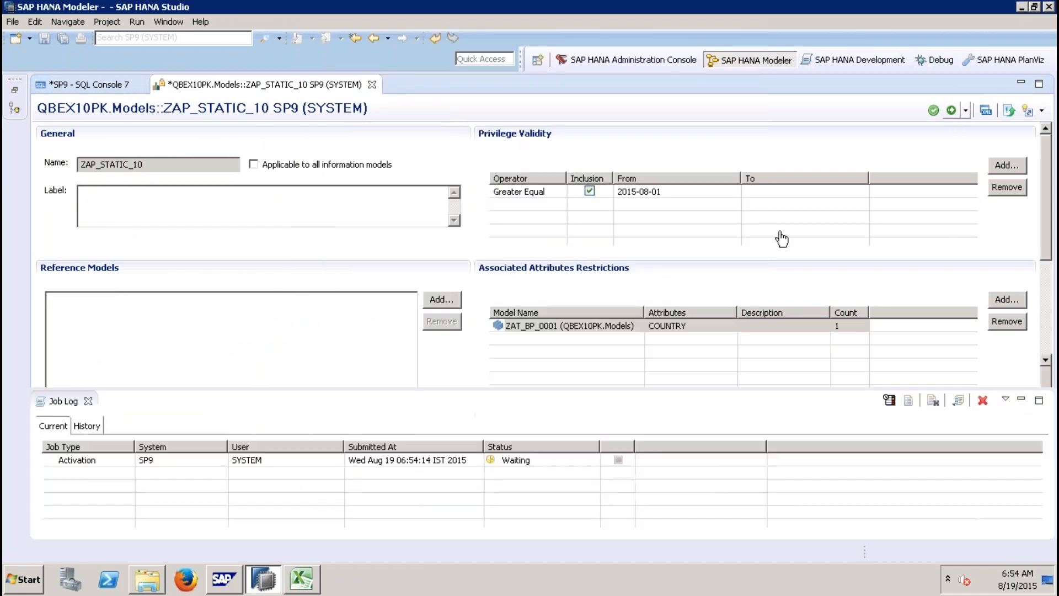
{"action": "left_click", "coordinate": [367, 84]}
{"action": "left_click", "coordinate": [140, 67]}
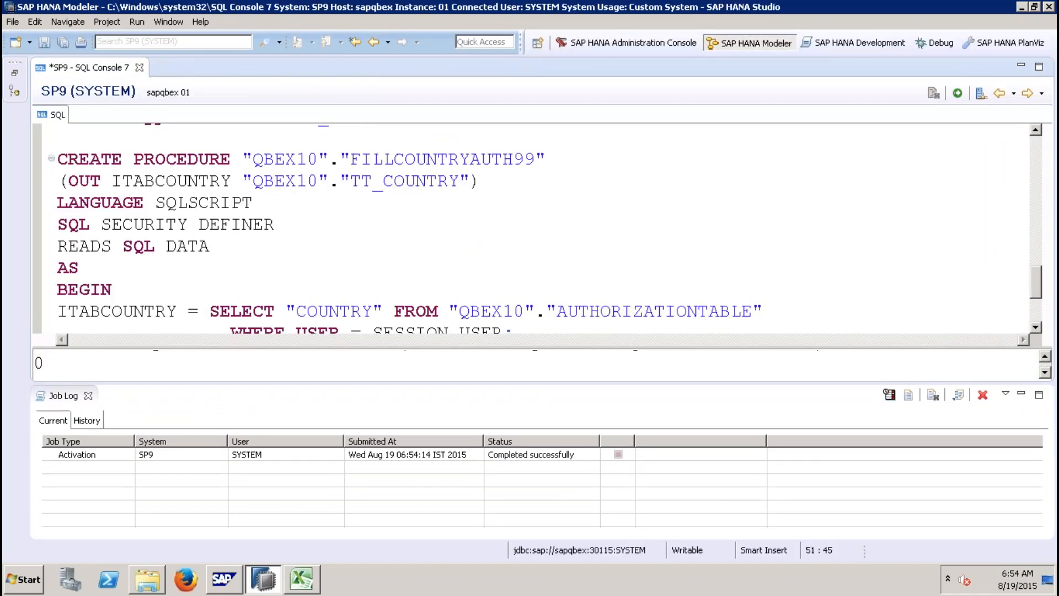
Step: Refresh the SP9 (NEWUSERB10) system connection in the Systems view
{"action": "left_click", "coordinate": [603, 295]}
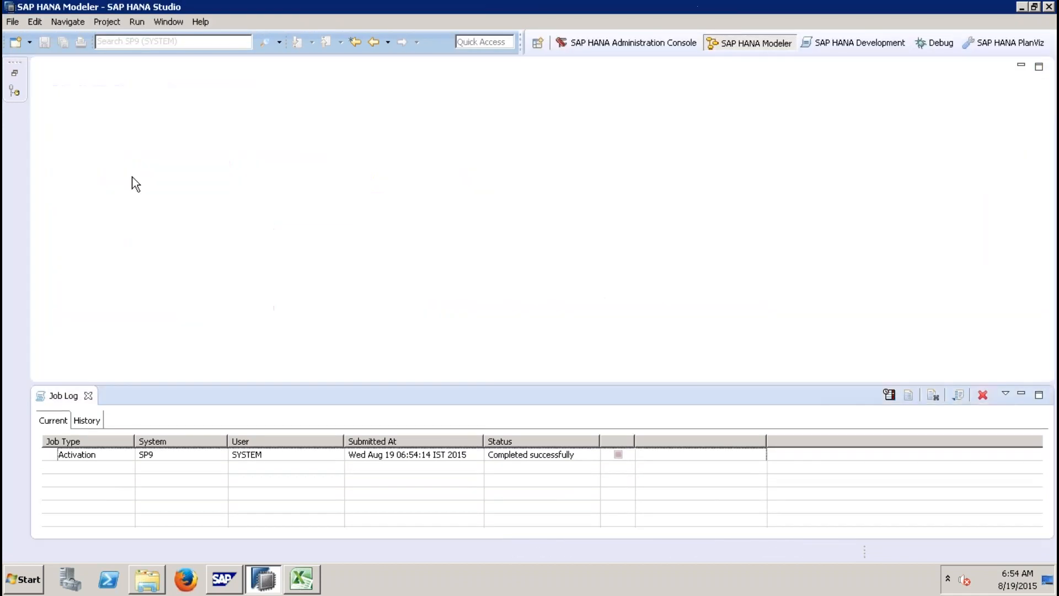
{"action": "left_click", "coordinate": [15, 72]}
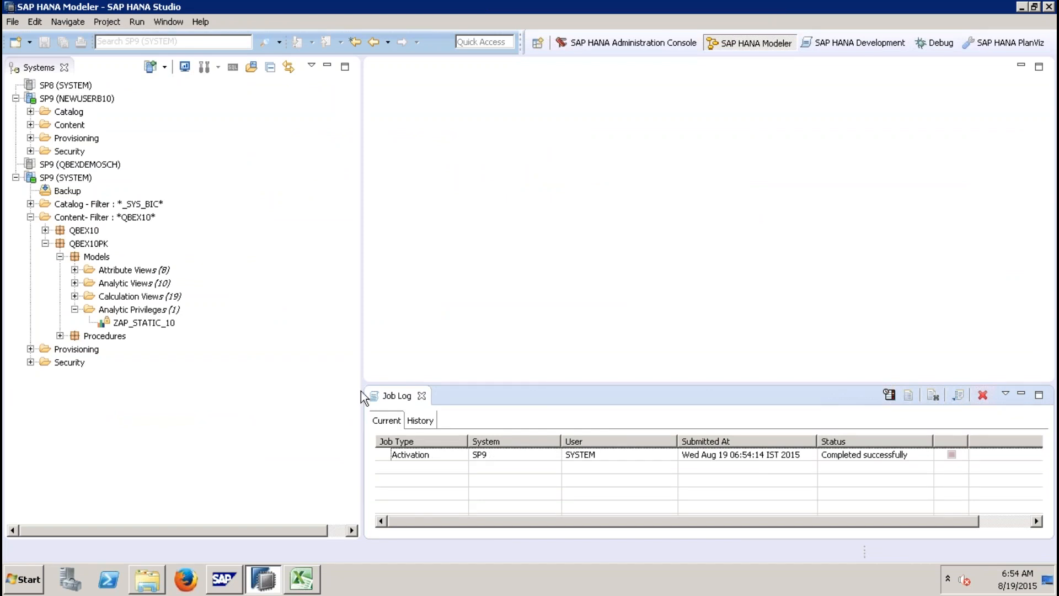
{"action": "left_click", "coordinate": [419, 397]}
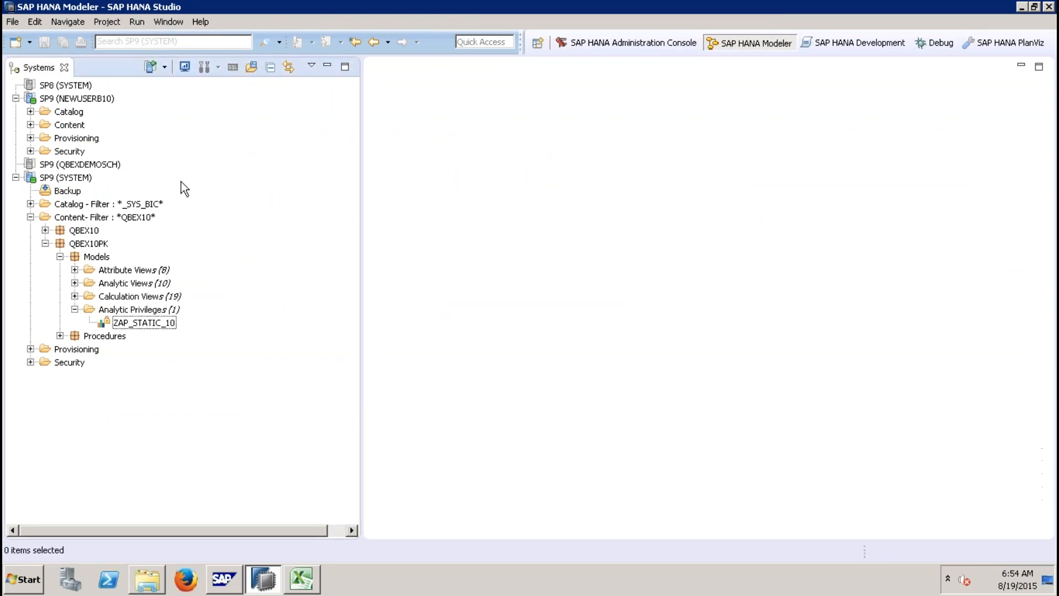
{"action": "left_click", "coordinate": [102, 99]}
{"action": "right_click", "coordinate": [102, 99]}
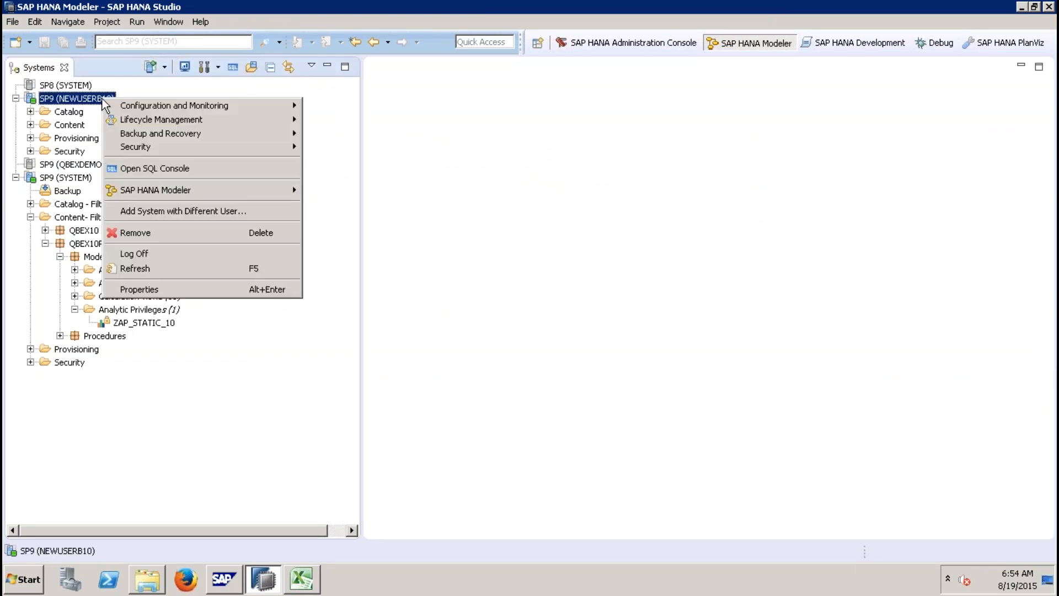
{"action": "left_click", "coordinate": [142, 269]}
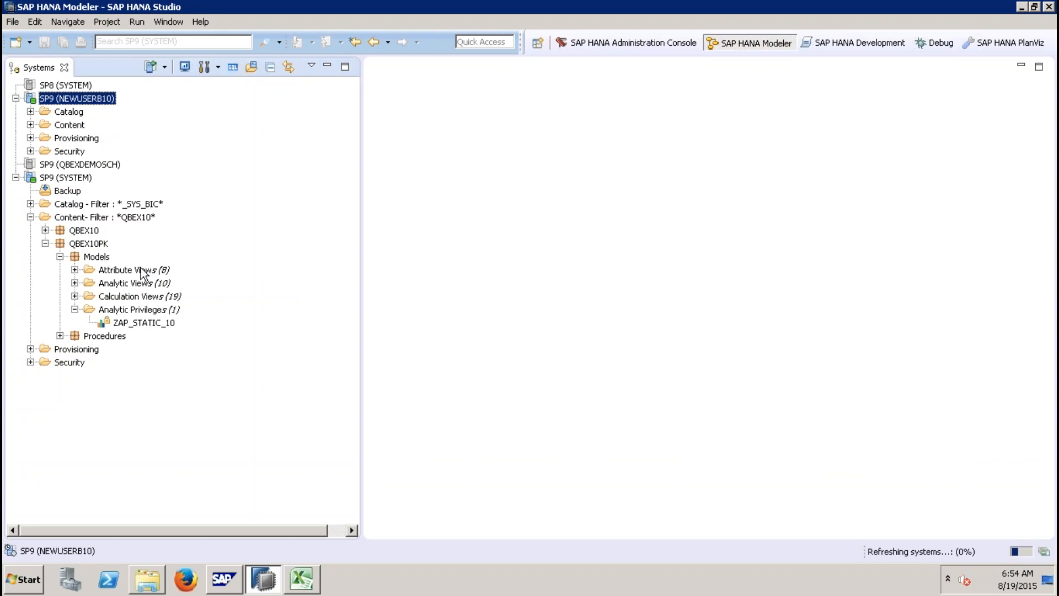
Step: Preview the raw data of attribute view ZAT_BP_0001 in QBEX10PK under the NEWUSERB10 connection
{"action": "left_click", "coordinate": [31, 125]}
{"action": "left_click", "coordinate": [45, 138]}
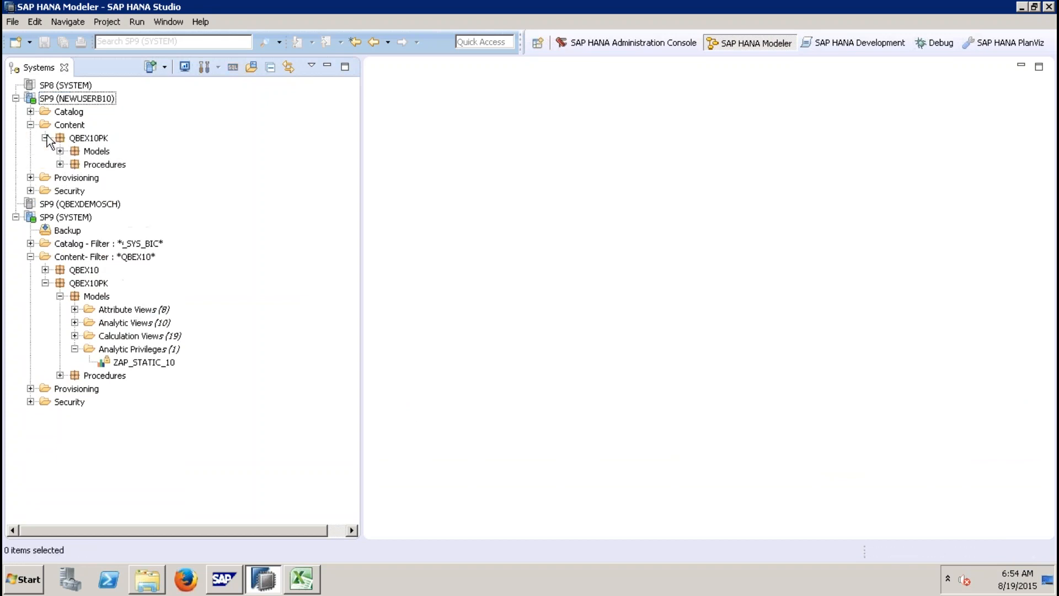
{"action": "left_click", "coordinate": [60, 151]}
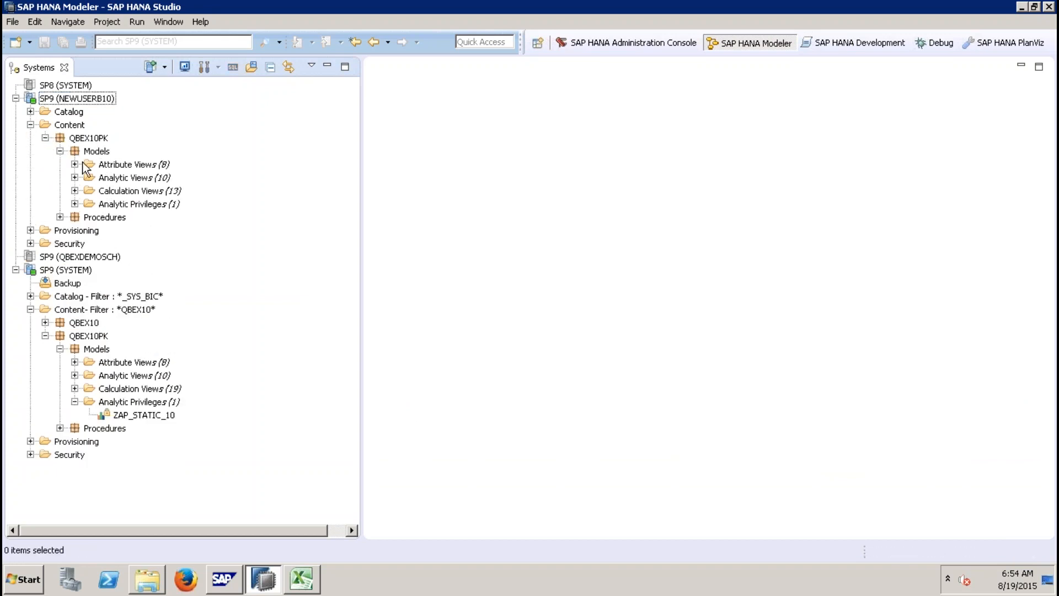
{"action": "left_click", "coordinate": [74, 165]}
{"action": "left_click", "coordinate": [142, 178]}
{"action": "right_click", "coordinate": [142, 178]}
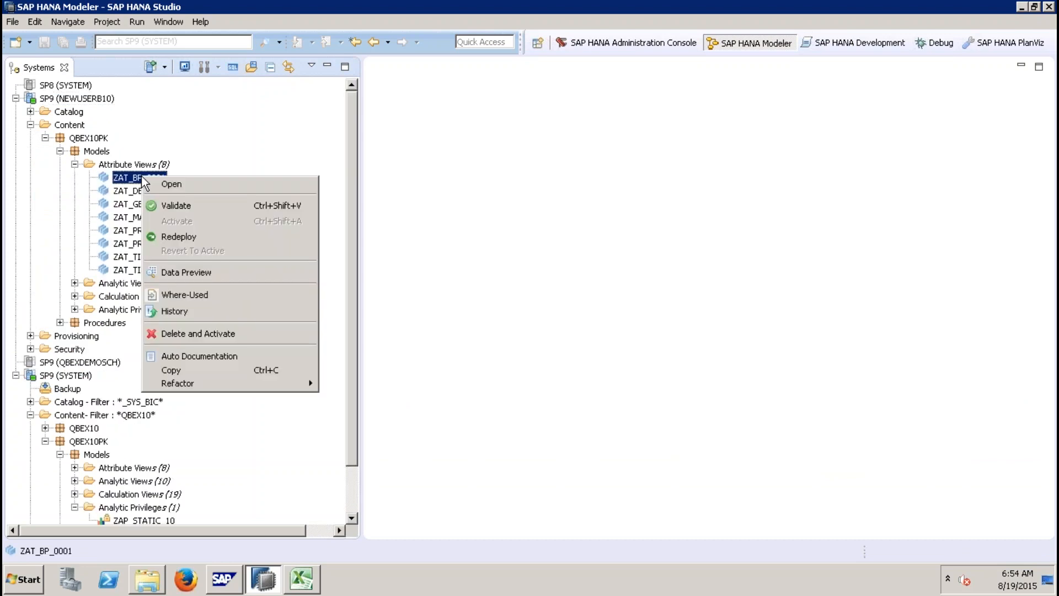
{"action": "left_click", "coordinate": [204, 274]}
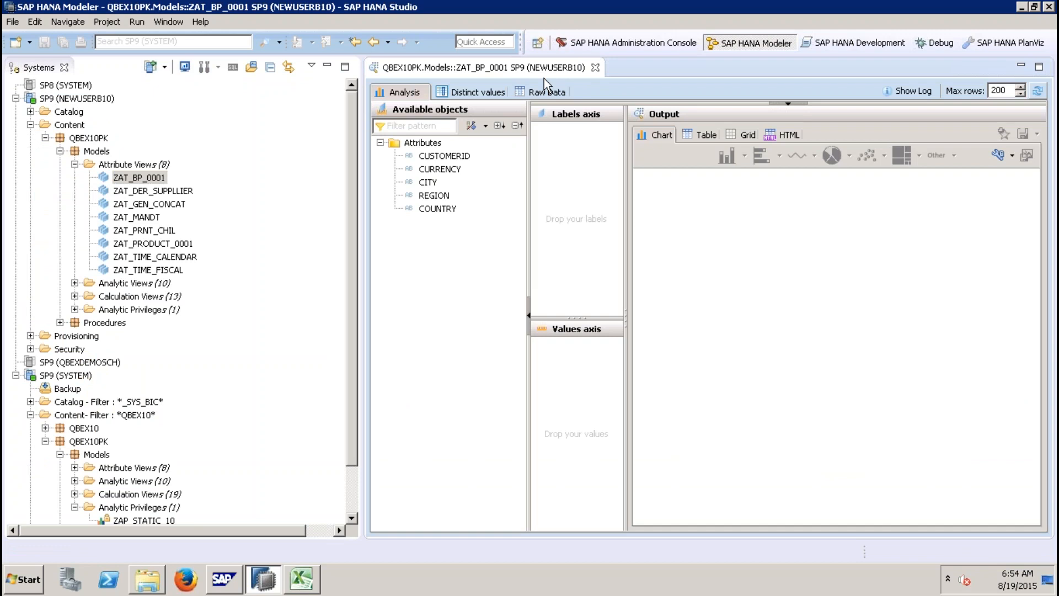
{"action": "left_click", "coordinate": [545, 92]}
{"action": "left_click", "coordinate": [701, 138]}
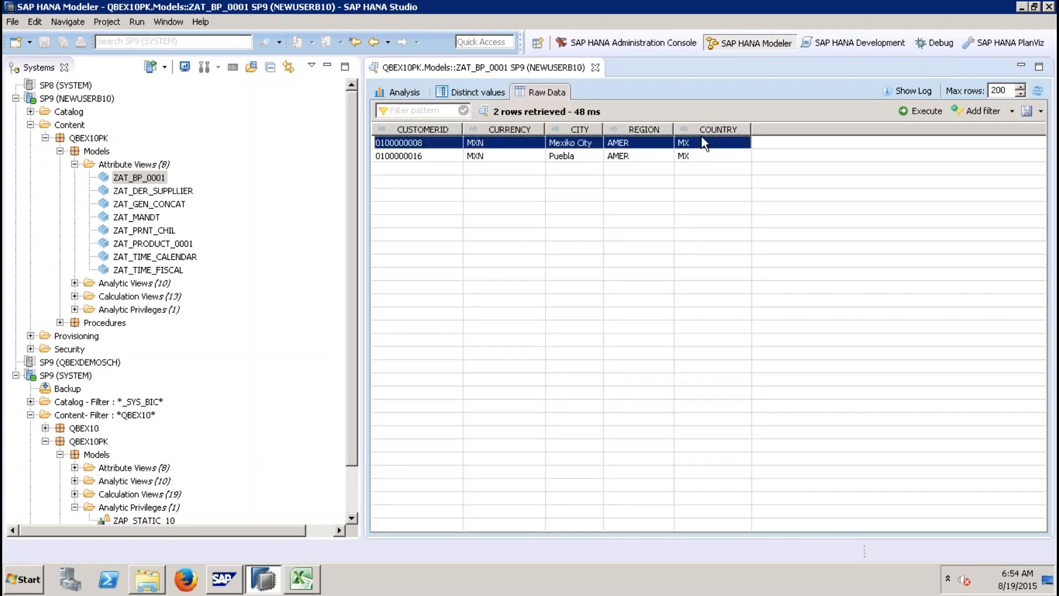
{"action": "left_click", "coordinate": [704, 156]}
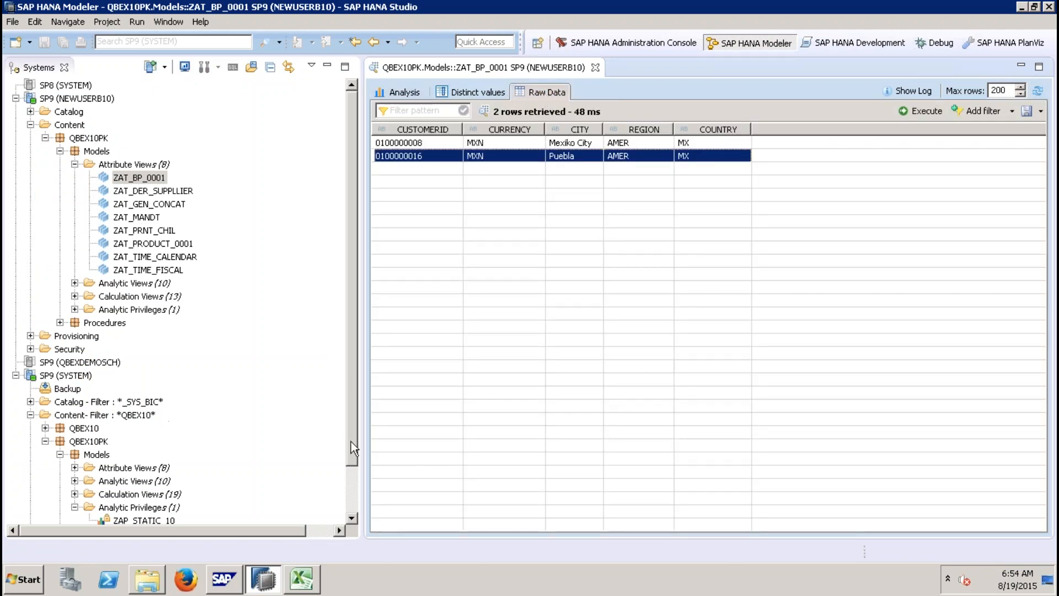
{"action": "left_click", "coordinate": [351, 473]}
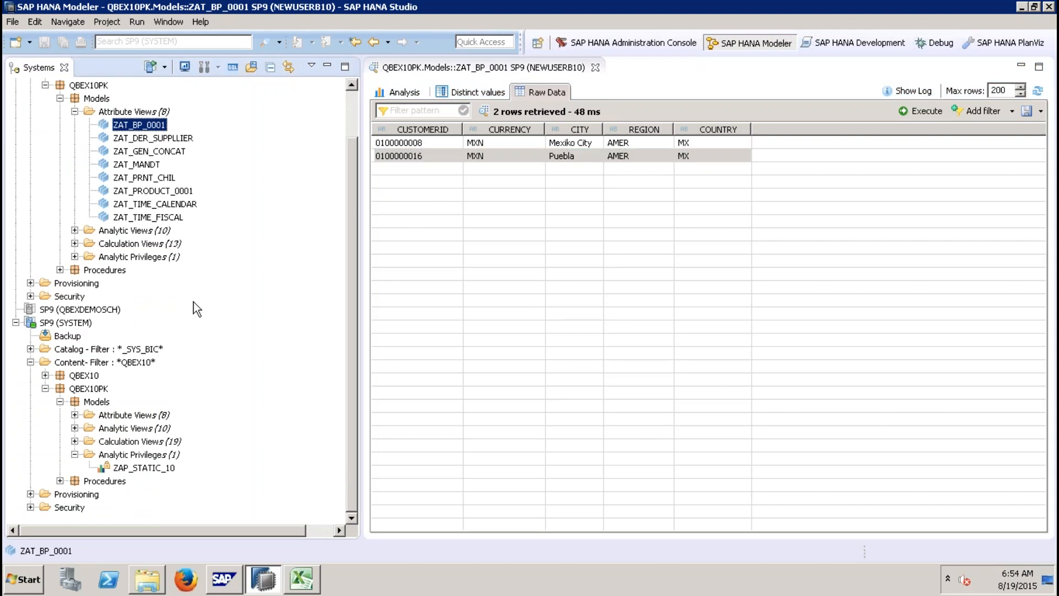
Step: Preview the raw data of ZAT_BP_0001 under the SP9 (SYSTEM) connection for comparison
{"action": "left_click", "coordinate": [75, 415]}
{"action": "right_click", "coordinate": [133, 427]}
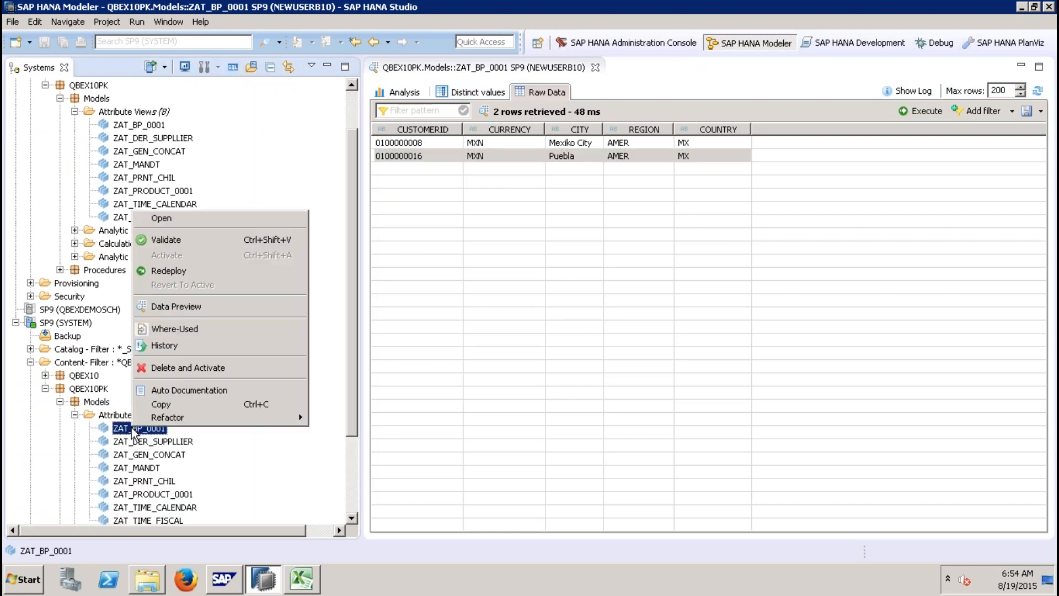
{"action": "left_click", "coordinate": [228, 311]}
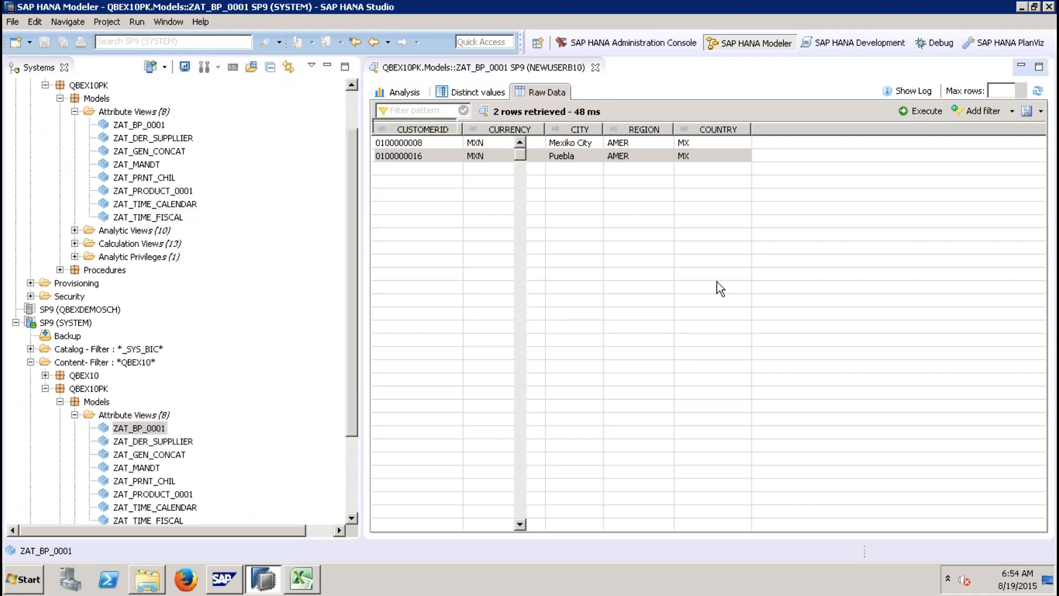
{"action": "left_click", "coordinate": [548, 91]}
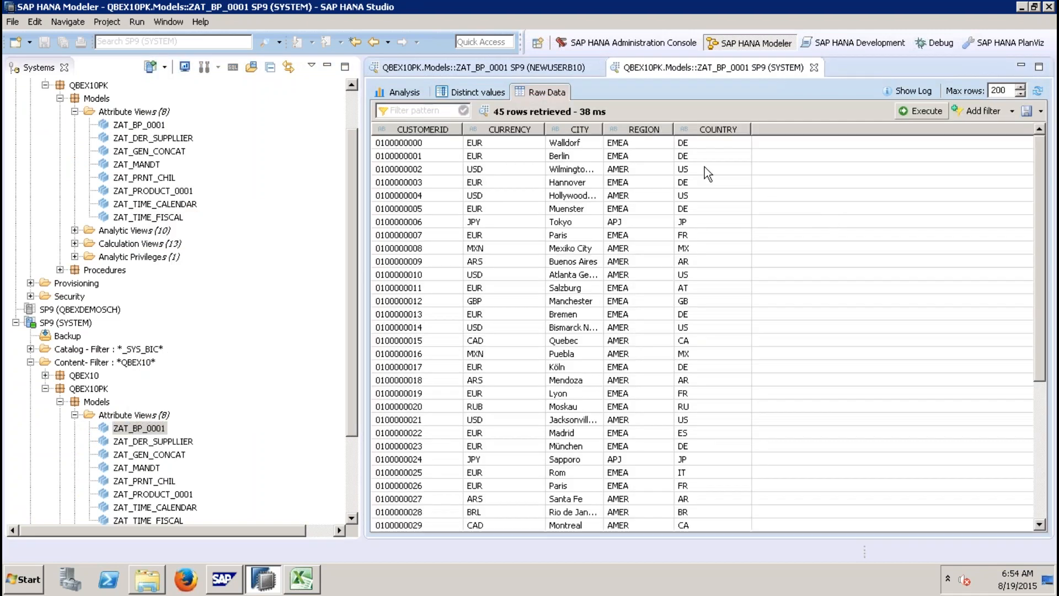
{"action": "left_click", "coordinate": [1037, 429]}
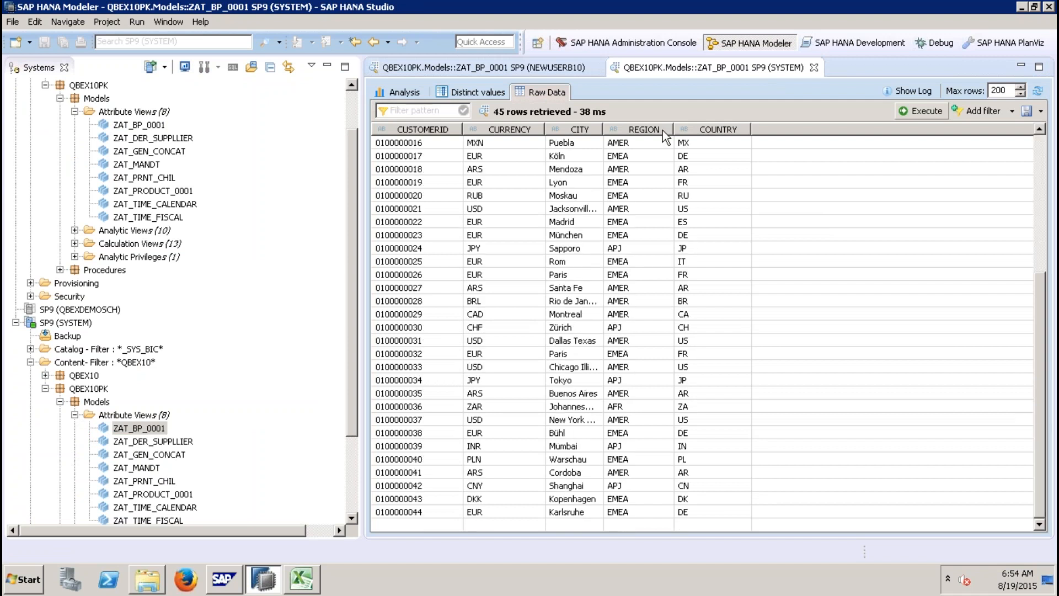
Step: Review the NEWUSERB10 preview rows again and close that preview tab
{"action": "left_click", "coordinate": [814, 66]}
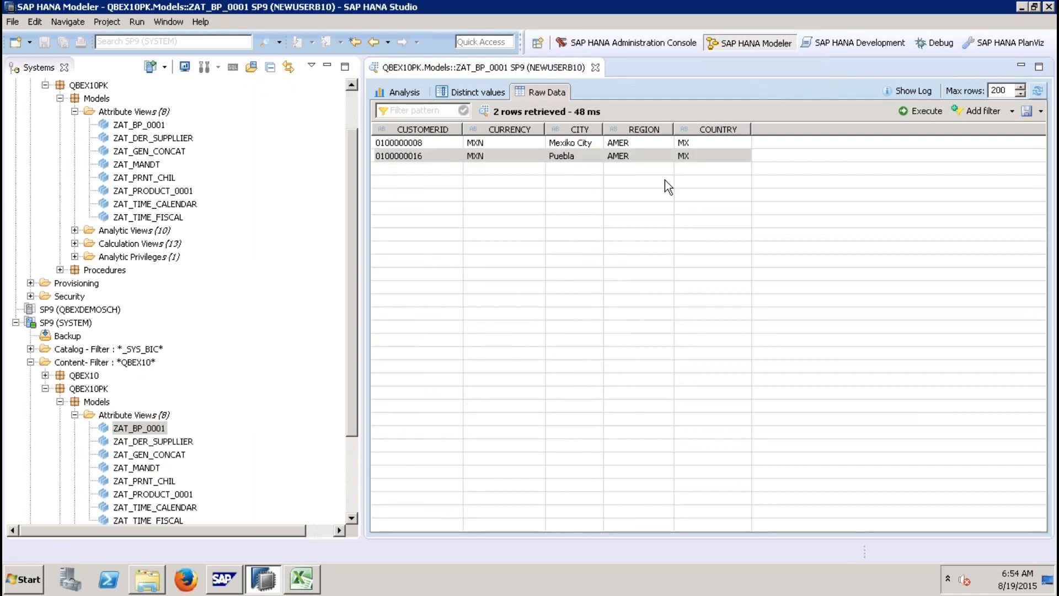
{"action": "left_click", "coordinate": [697, 143]}
{"action": "left_click", "coordinate": [704, 157]}
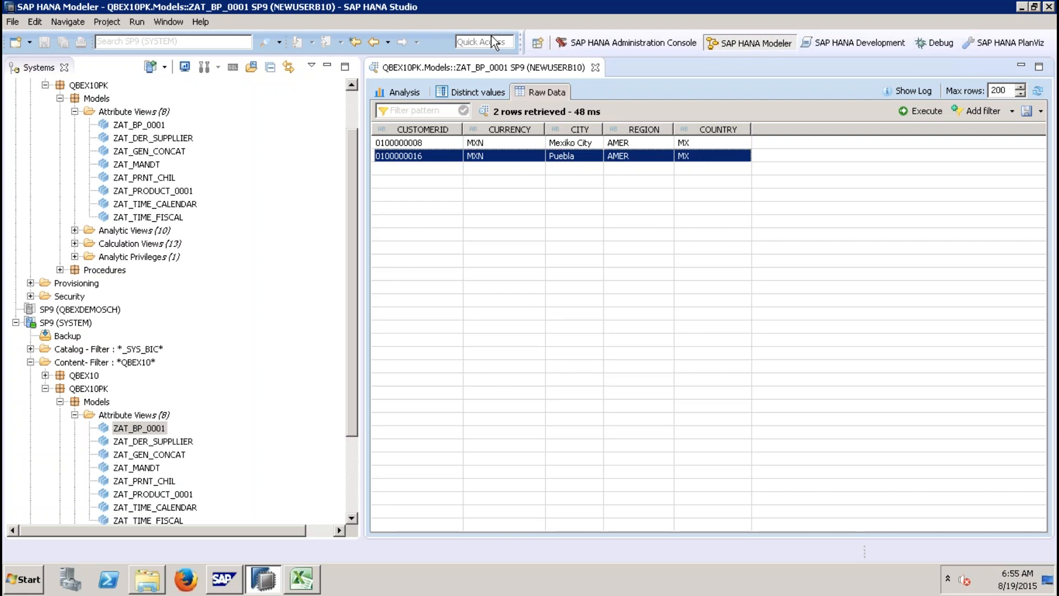
{"action": "left_click", "coordinate": [595, 68]}
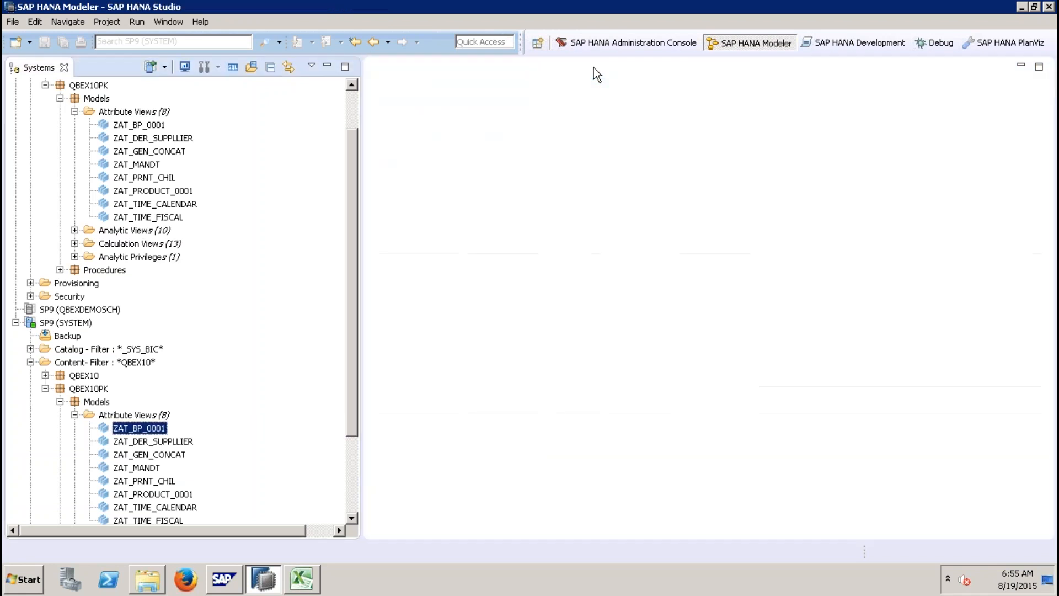
Step: Log off the SP9 (NEWUSERB10) system connection
{"action": "left_click", "coordinate": [353, 108]}
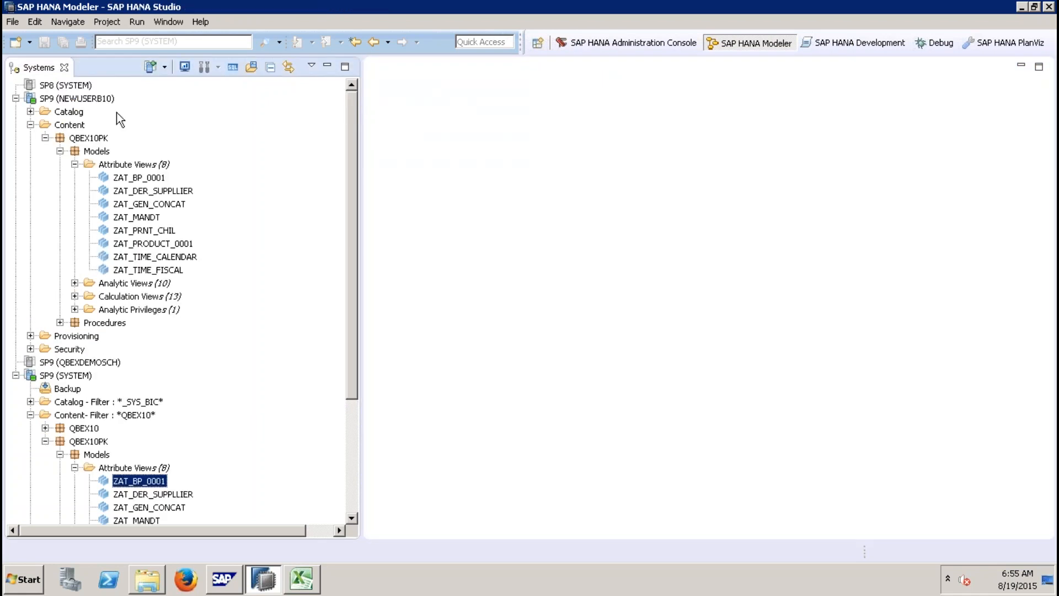
{"action": "right_click", "coordinate": [103, 103]}
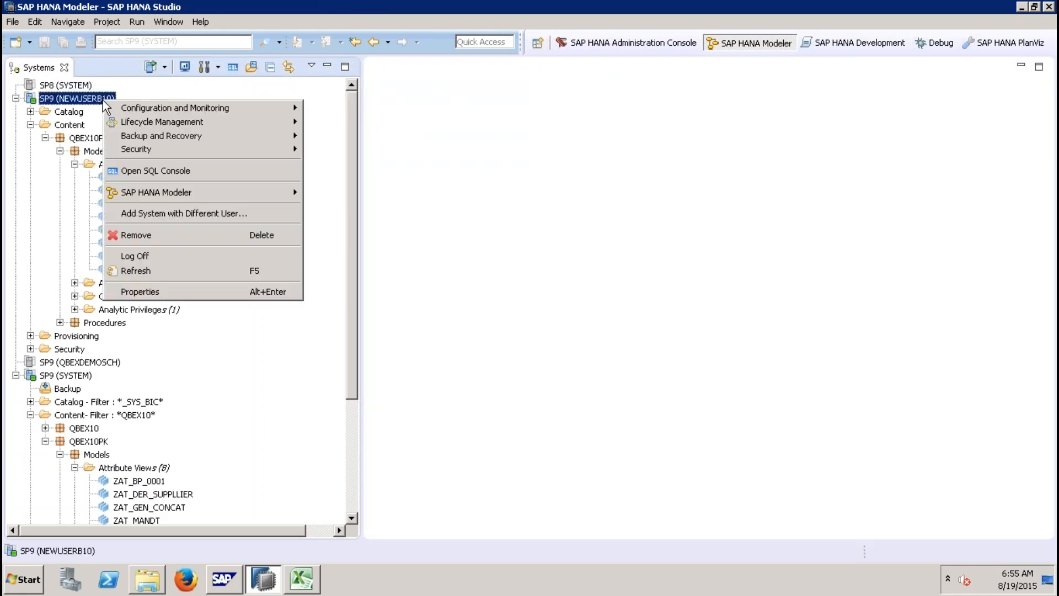
{"action": "left_click", "coordinate": [139, 263]}
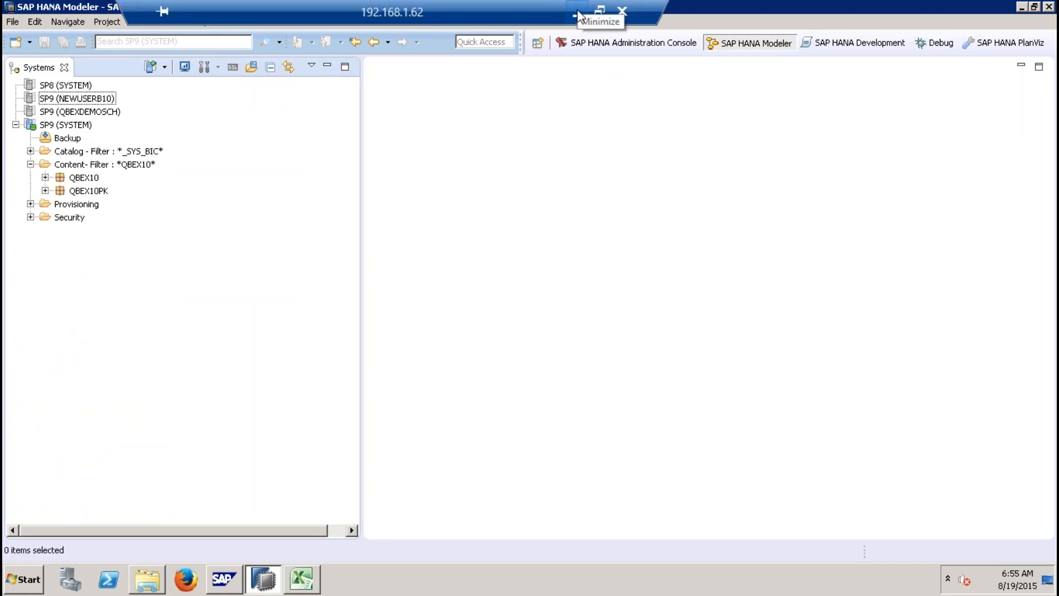
Step: Switch to PowerPoint and start the slide show from the Analytical Privileges slide
{"action": "left_click", "coordinate": [577, 10]}
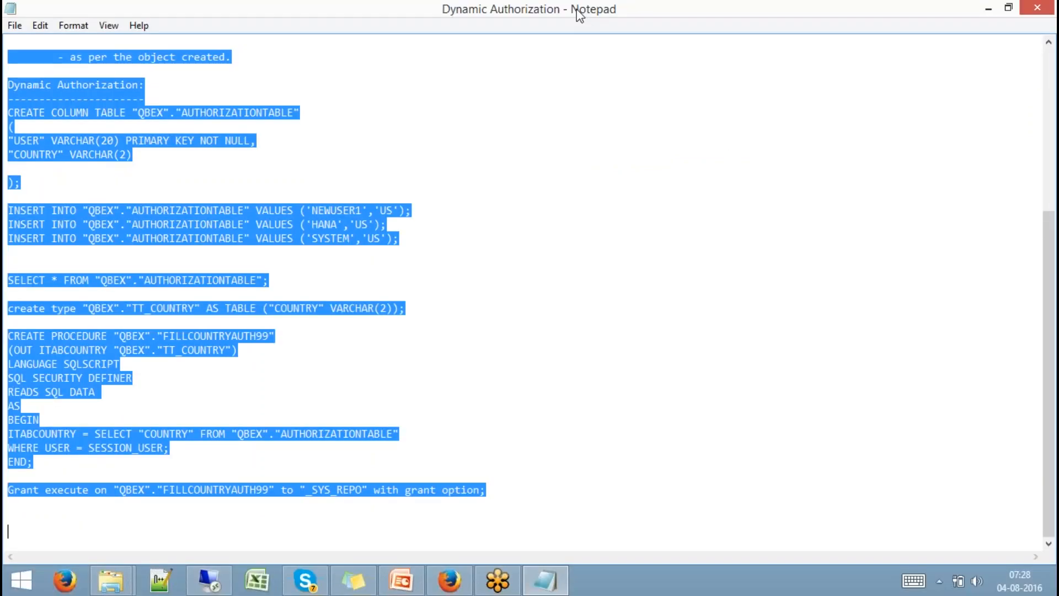
{"action": "left_click", "coordinate": [988, 10]}
{"action": "left_click", "coordinate": [401, 580]}
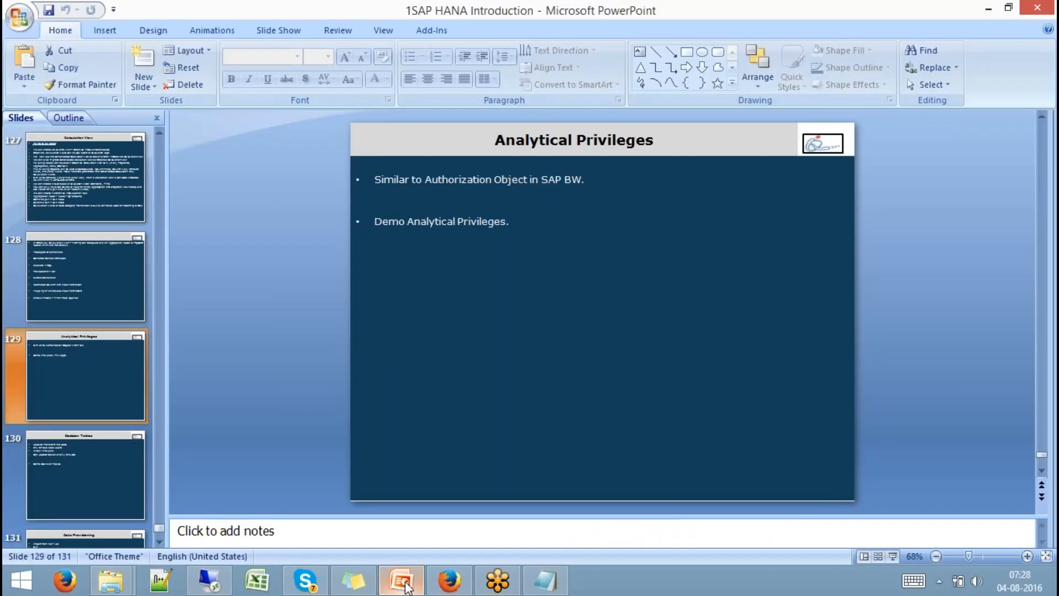
{"action": "left_click", "coordinate": [893, 556]}
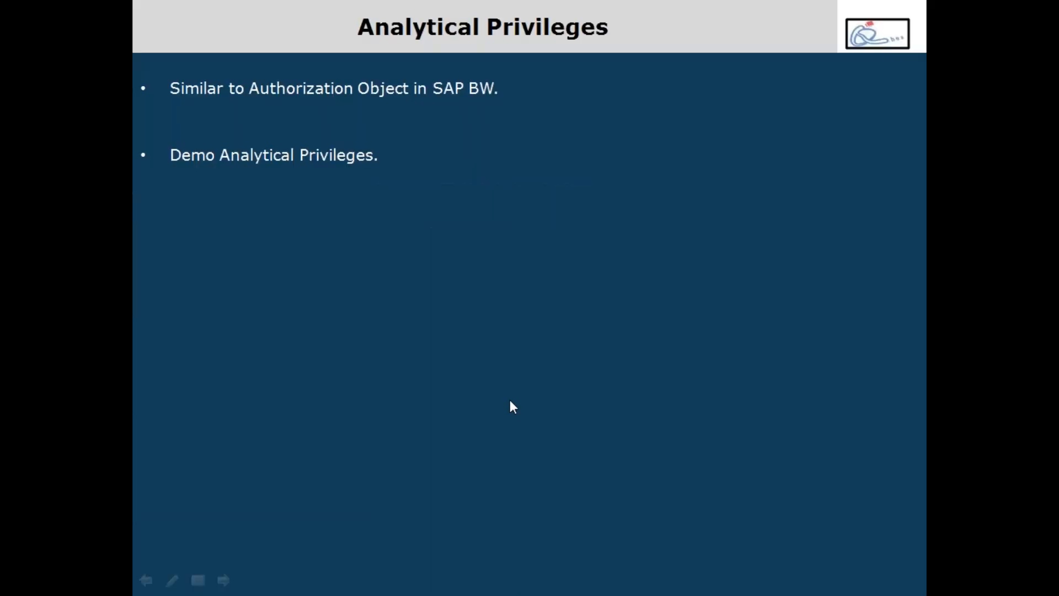
{"action": "key", "text": "Left"}
{"action": "key", "text": "Right"}
{"action": "key", "text": "Right"}
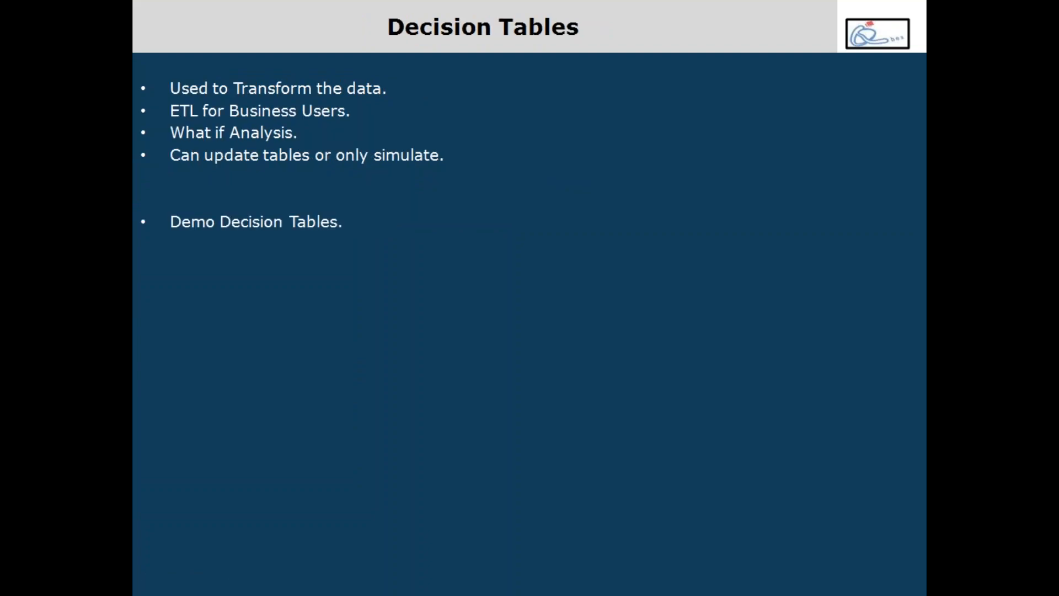
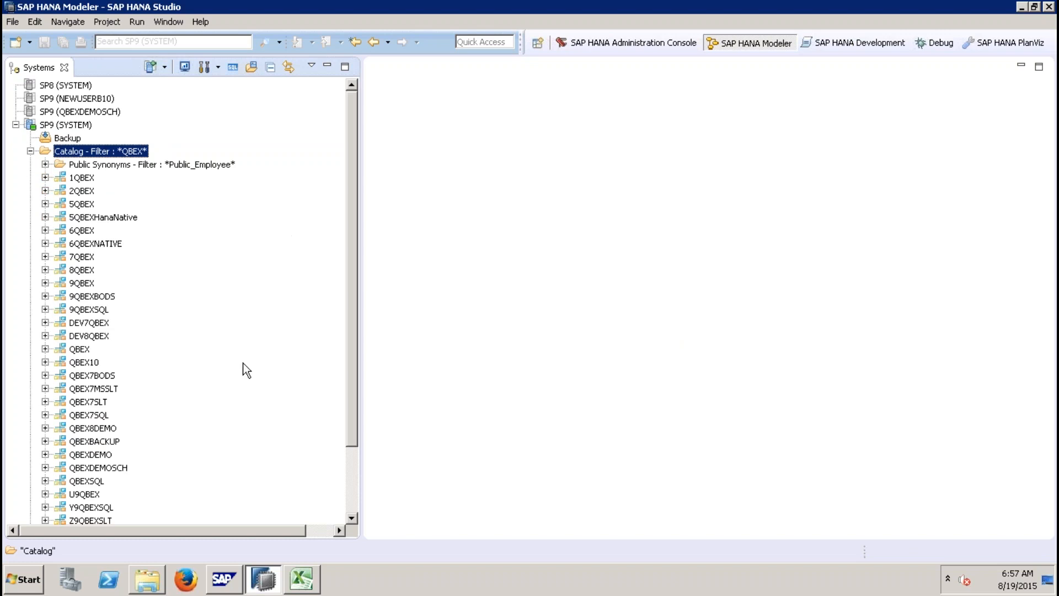
Step: Browse the table folders of the QBEX, QBEXSQL and 9QBEXSQL schemas in the SP9 (SYSTEM) catalog
{"action": "left_click", "coordinate": [46, 349]}
{"action": "left_click_drag", "start_coordinate": [352, 300], "coordinate": [353, 364]}
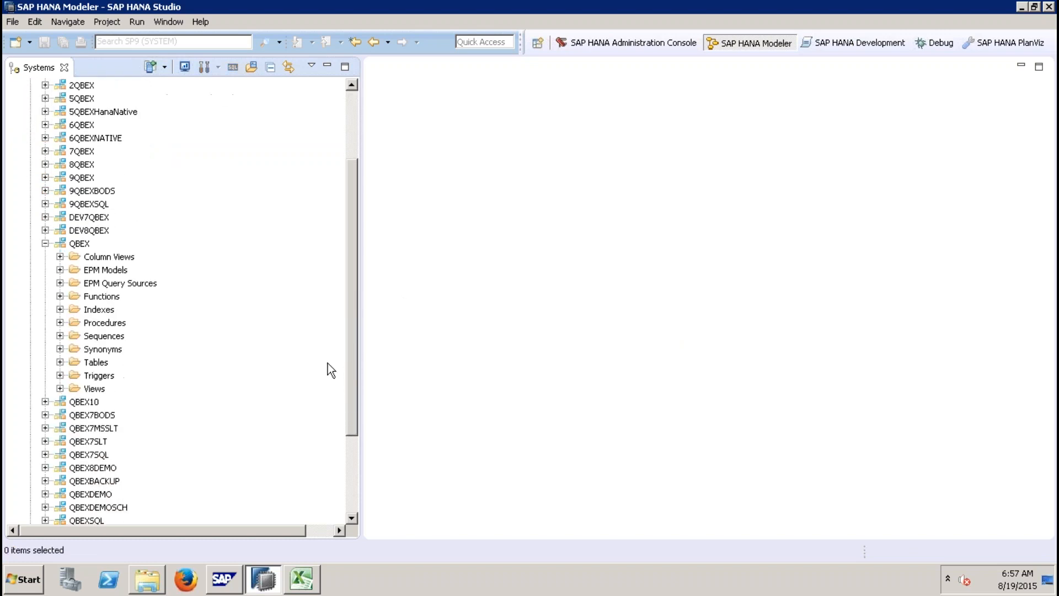
{"action": "left_click", "coordinate": [60, 362]}
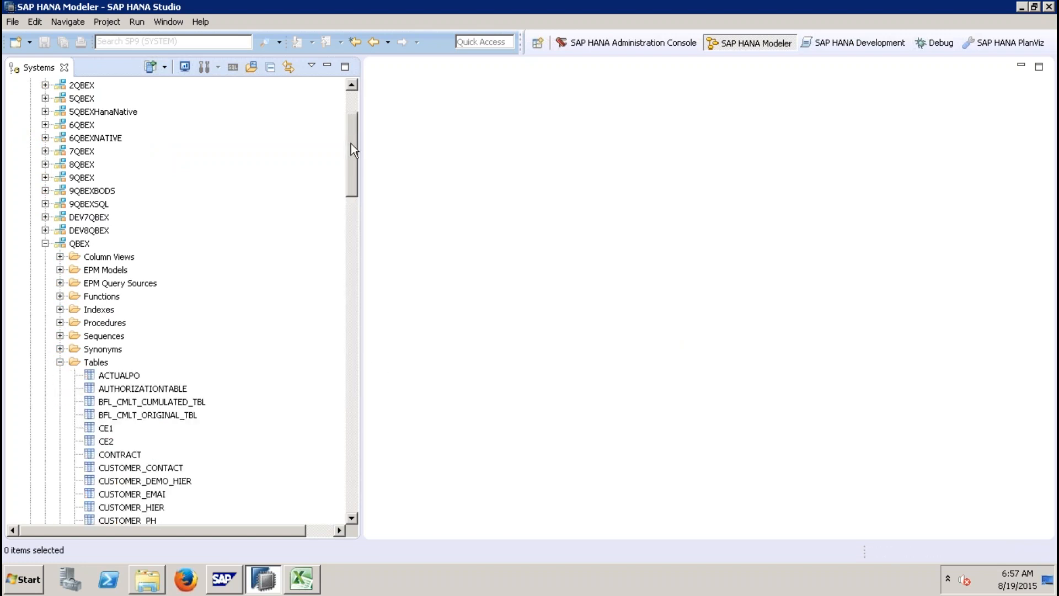
{"action": "left_click_drag", "start_coordinate": [353, 149], "coordinate": [354, 363]}
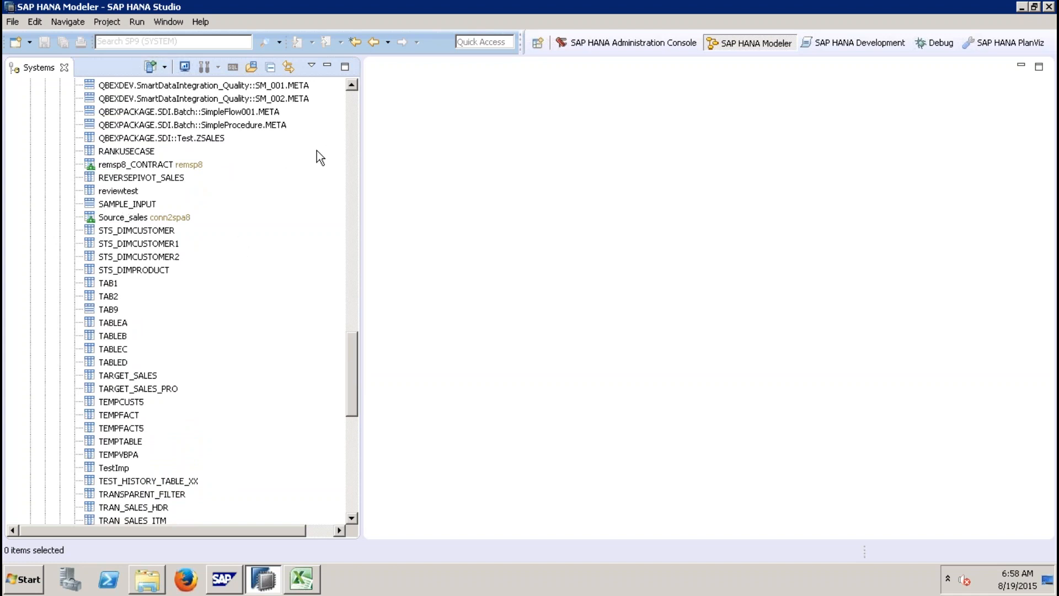
{"action": "left_click", "coordinate": [352, 111]}
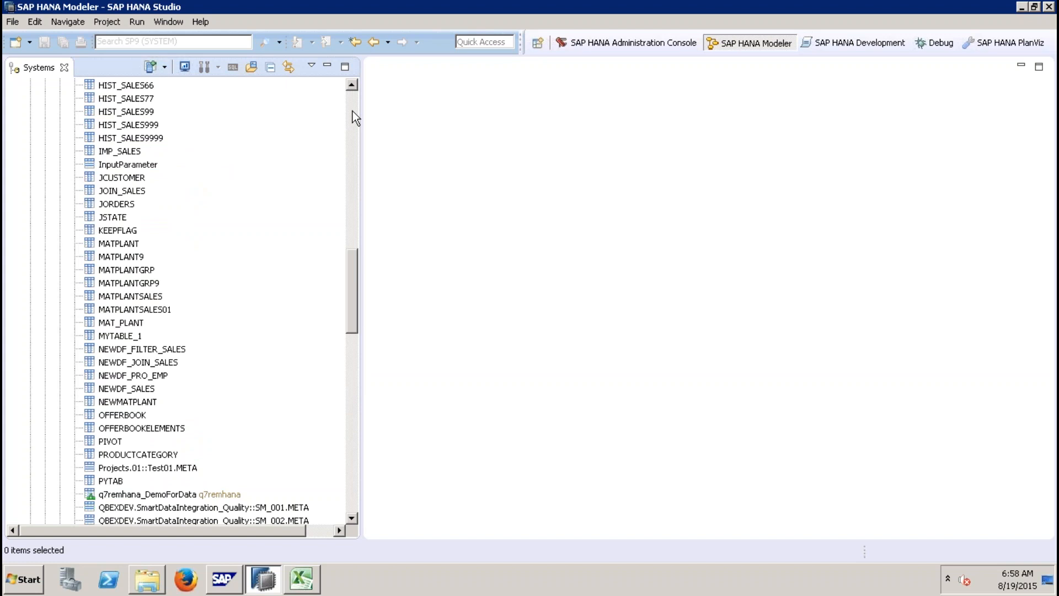
{"action": "left_click", "coordinate": [353, 111]}
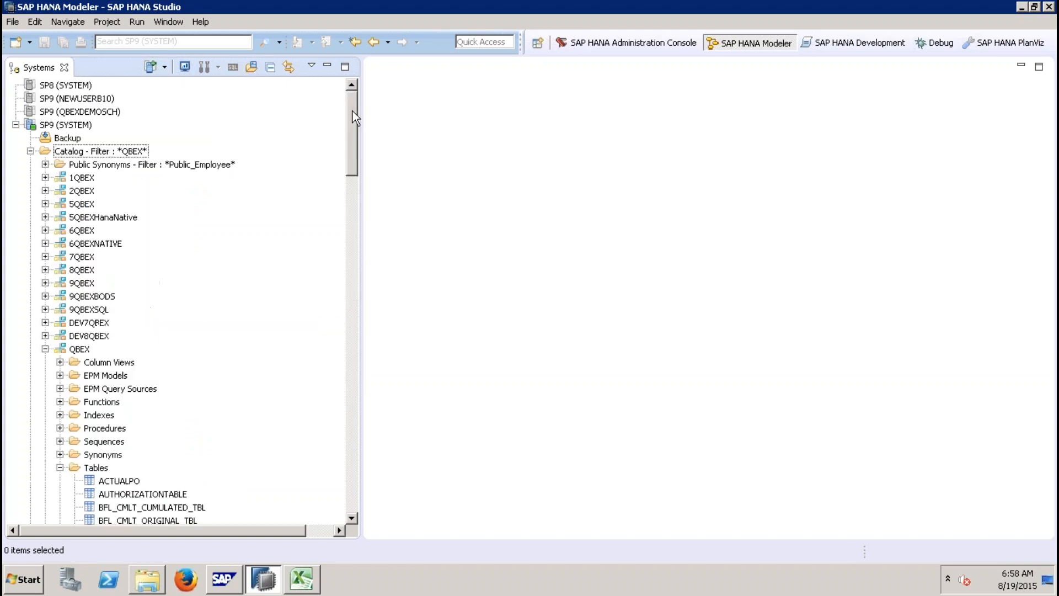
{"action": "left_click", "coordinate": [45, 350]}
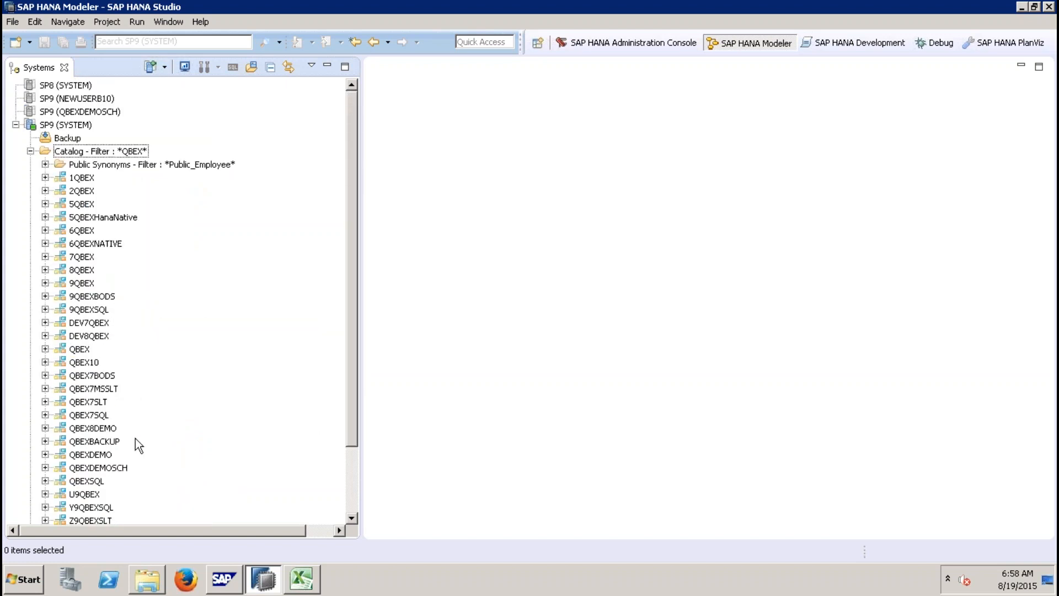
{"action": "left_click", "coordinate": [45, 480]}
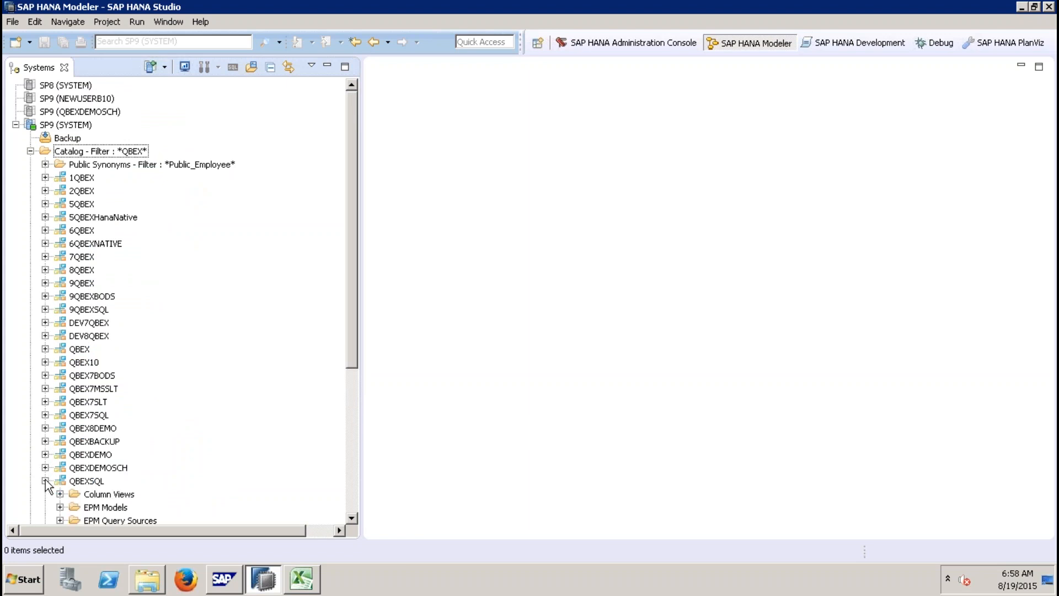
{"action": "left_click", "coordinate": [347, 444]}
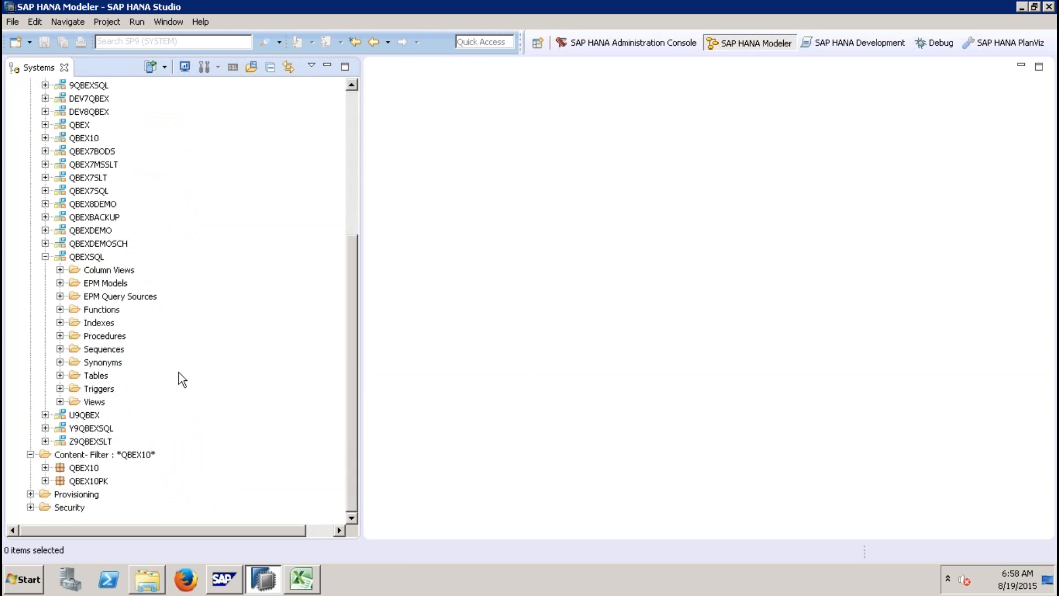
{"action": "left_click", "coordinate": [59, 375]}
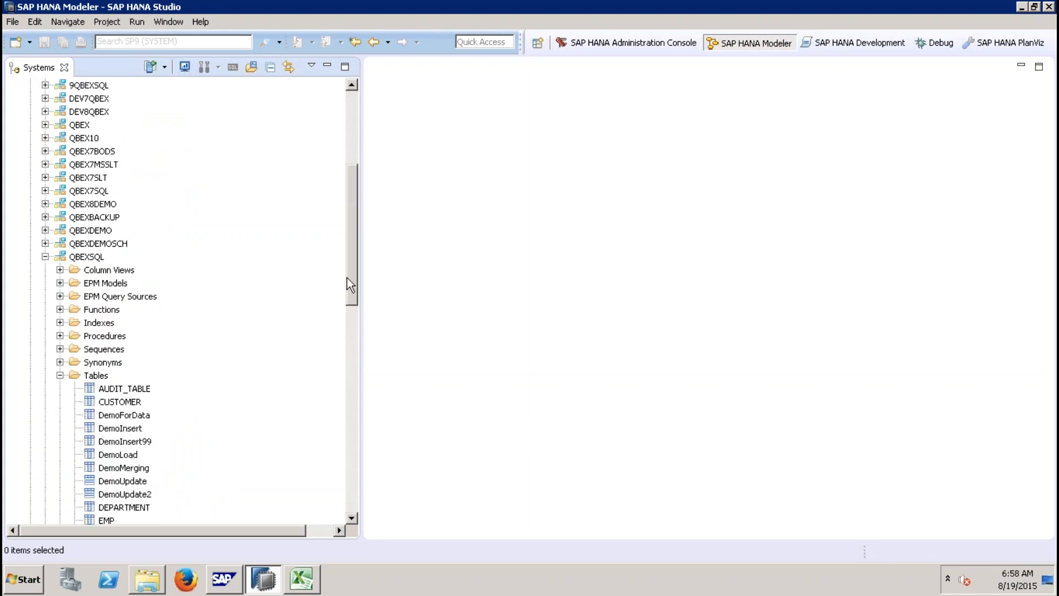
{"action": "left_click_drag", "start_coordinate": [352, 274], "coordinate": [359, 343]}
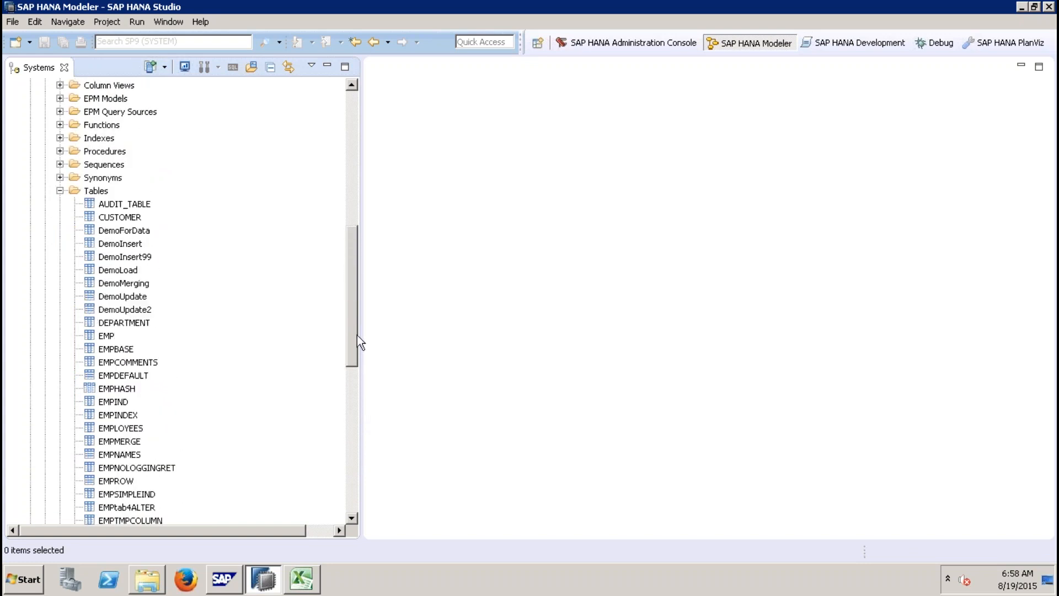
{"action": "left_click", "coordinate": [59, 190]}
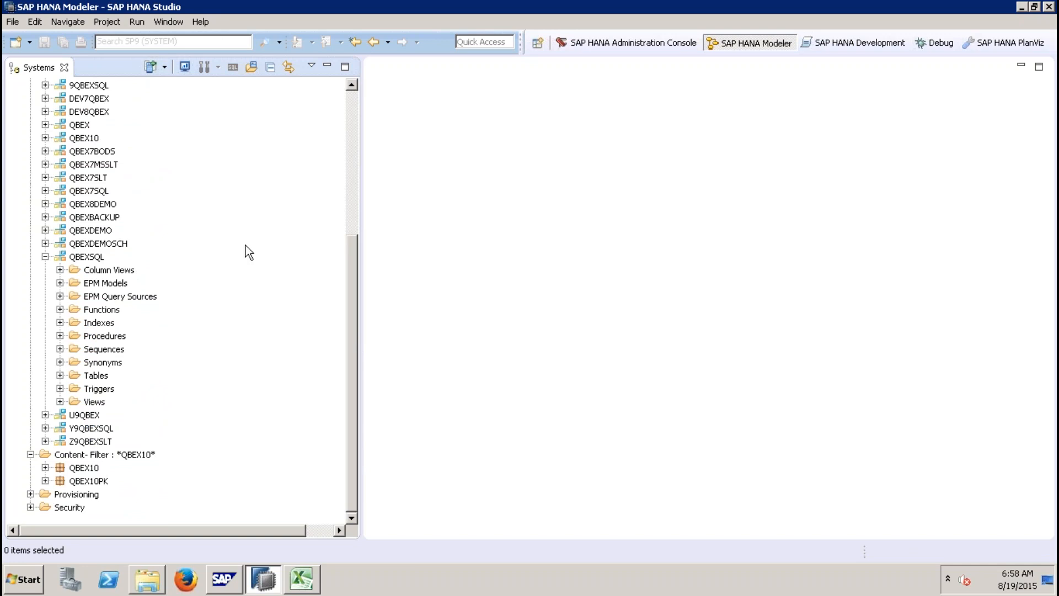
{"action": "left_click", "coordinate": [45, 257]}
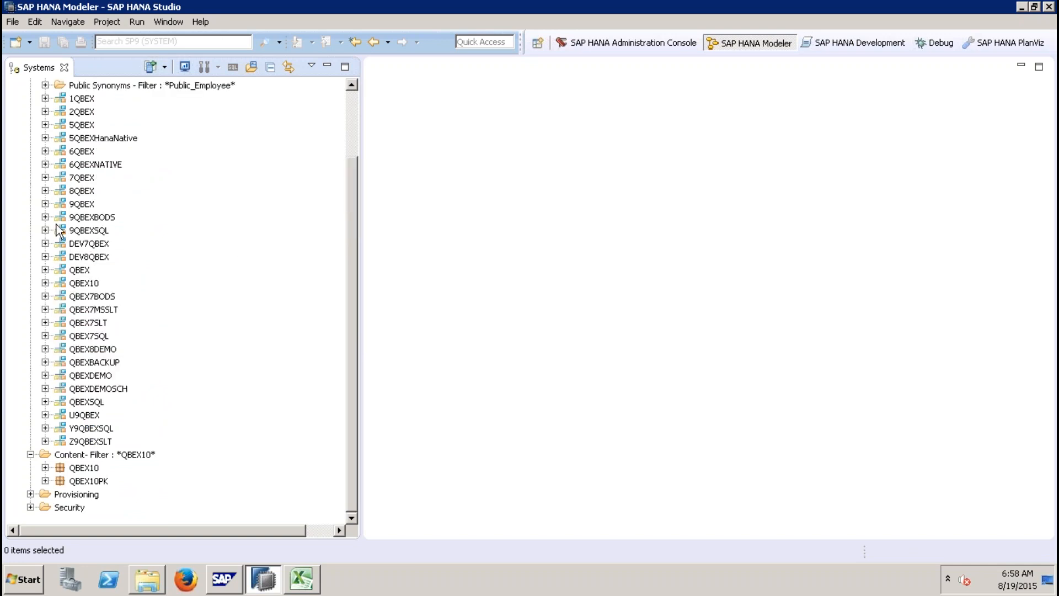
{"action": "left_click", "coordinate": [45, 230]}
{"action": "left_click", "coordinate": [60, 349]}
{"action": "left_click", "coordinate": [353, 442]}
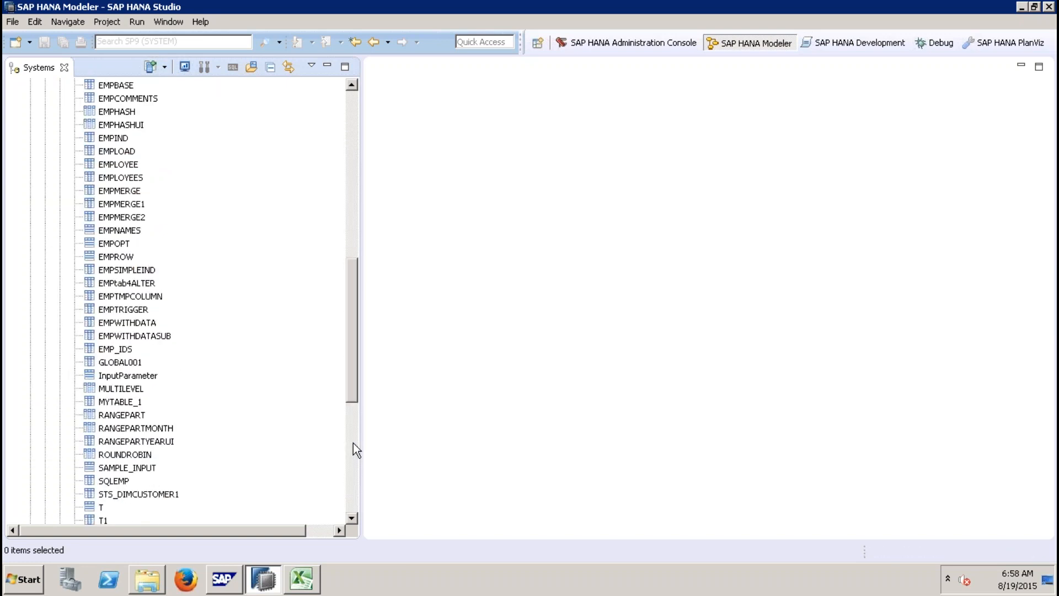
{"action": "left_click_drag", "start_coordinate": [349, 382], "coordinate": [349, 348]}
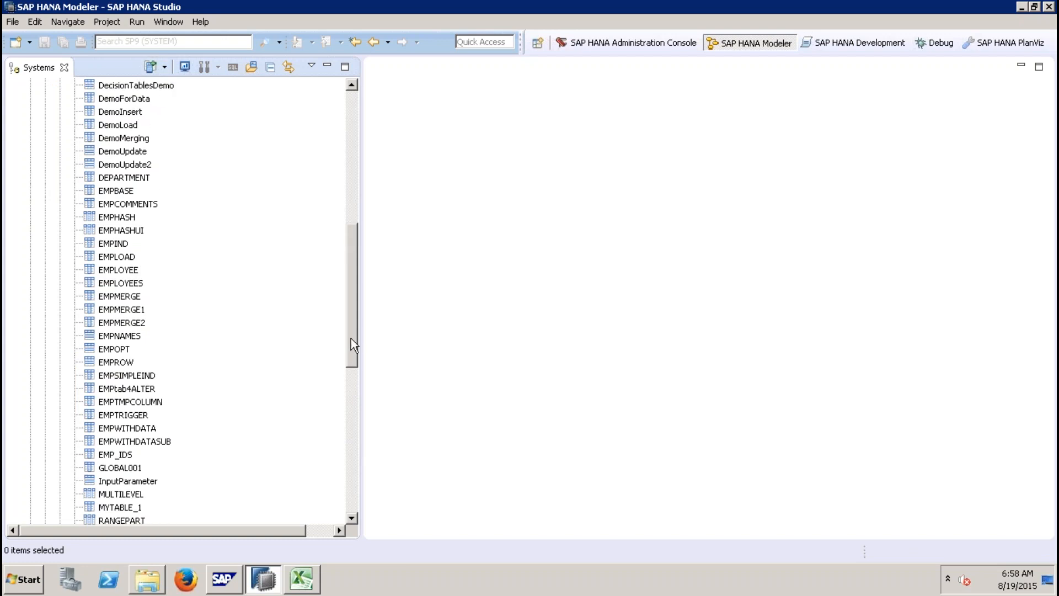
Step: Open the DecisionTablesDemo table of the 9QBEXSQL schema and open its data preview
{"action": "double_click", "coordinate": [136, 85]}
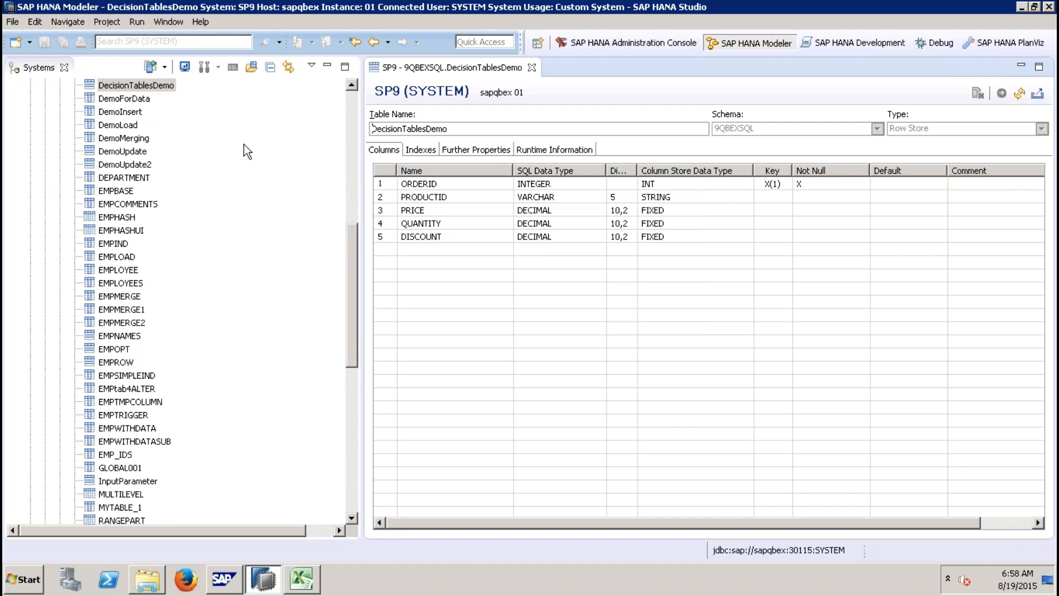
{"action": "right_click", "coordinate": [158, 87]}
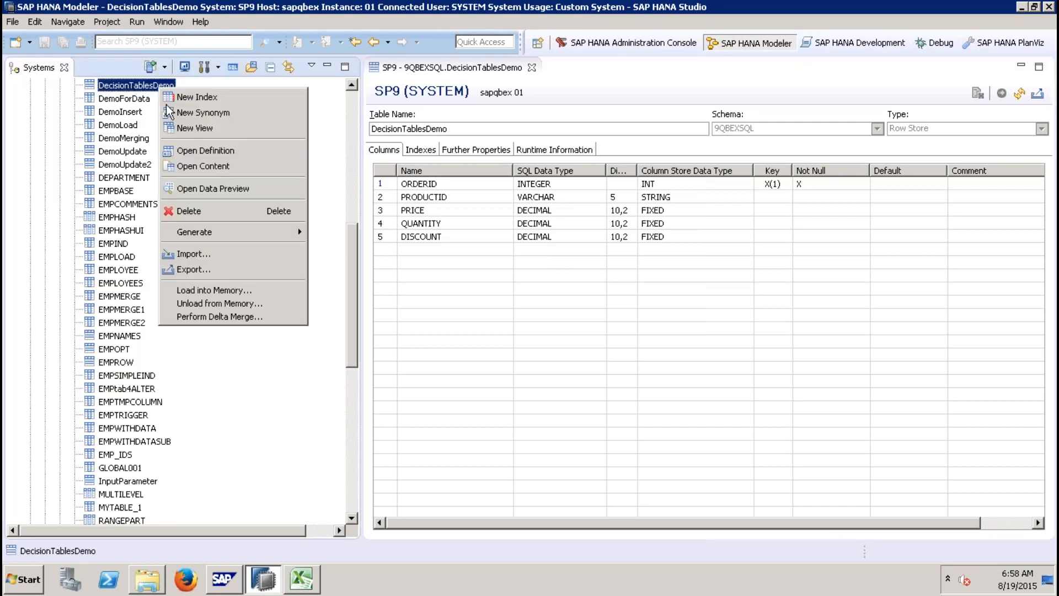
{"action": "left_click", "coordinate": [220, 187]}
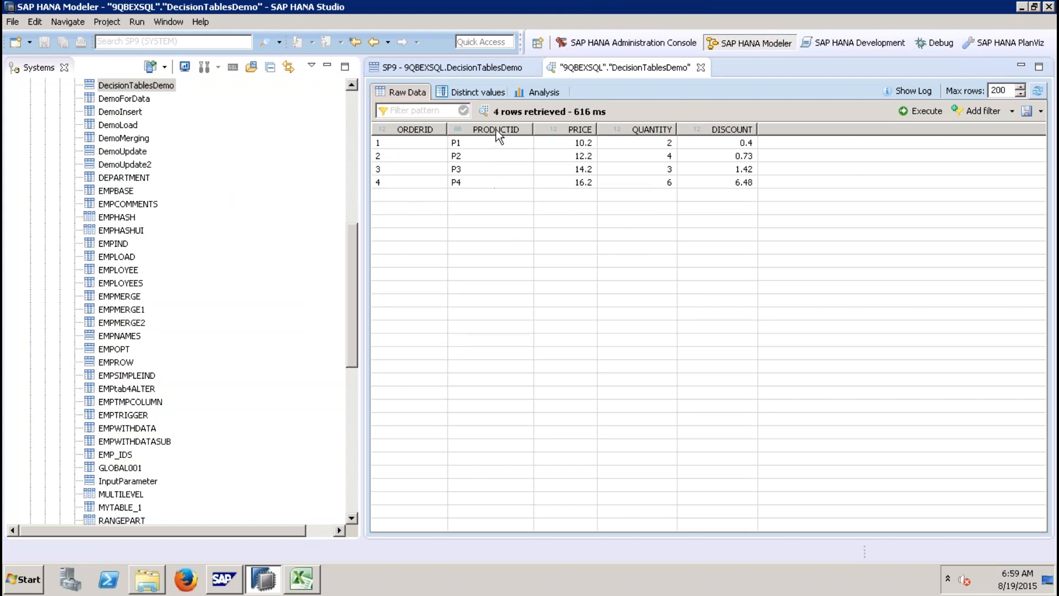
Step: Review the DecisionTablesDemo preview rows for each product and close the preview tab
{"action": "left_click", "coordinate": [587, 146]}
{"action": "left_click", "coordinate": [586, 158]}
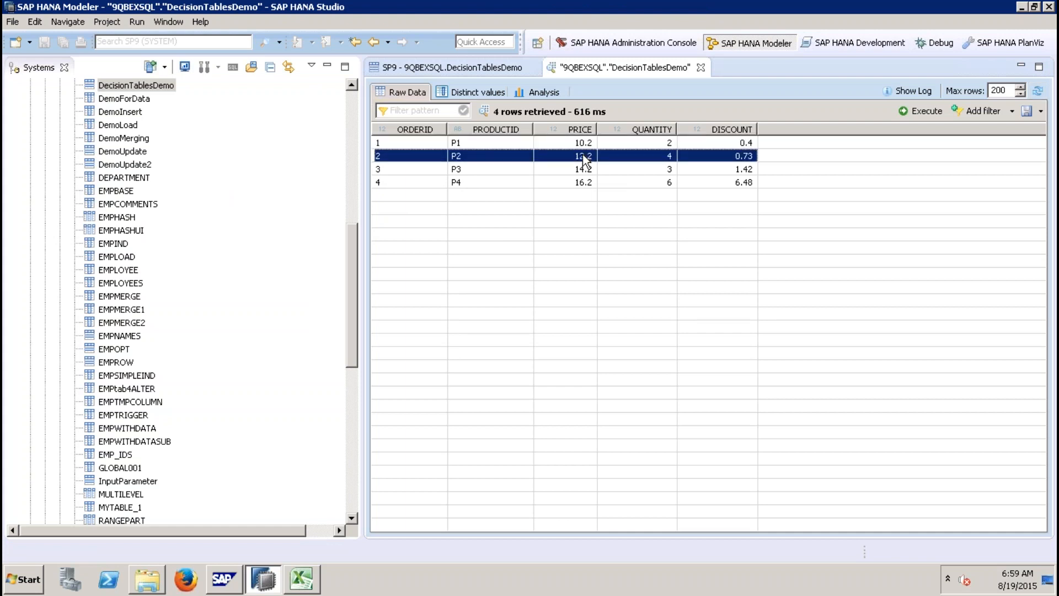
{"action": "left_click", "coordinate": [584, 170]}
{"action": "left_click", "coordinate": [585, 184]}
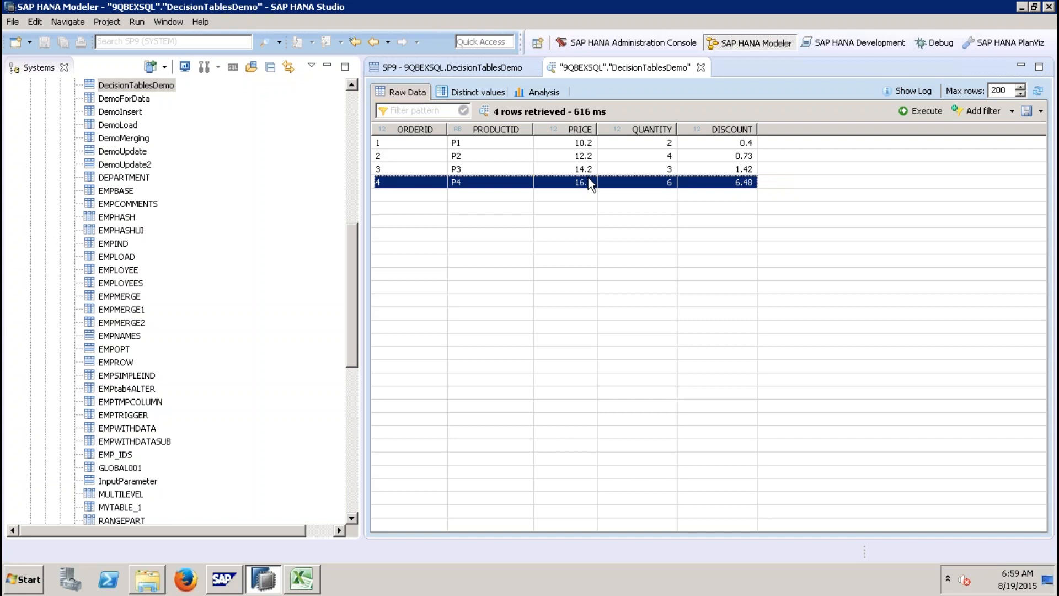
{"action": "left_click", "coordinate": [389, 142]}
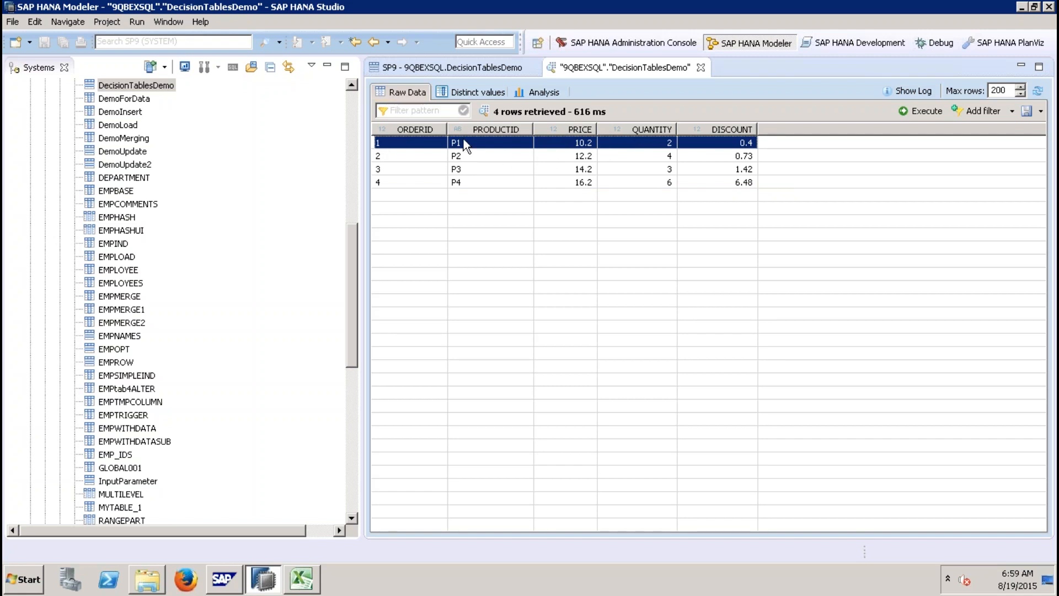
{"action": "left_click", "coordinate": [463, 155]}
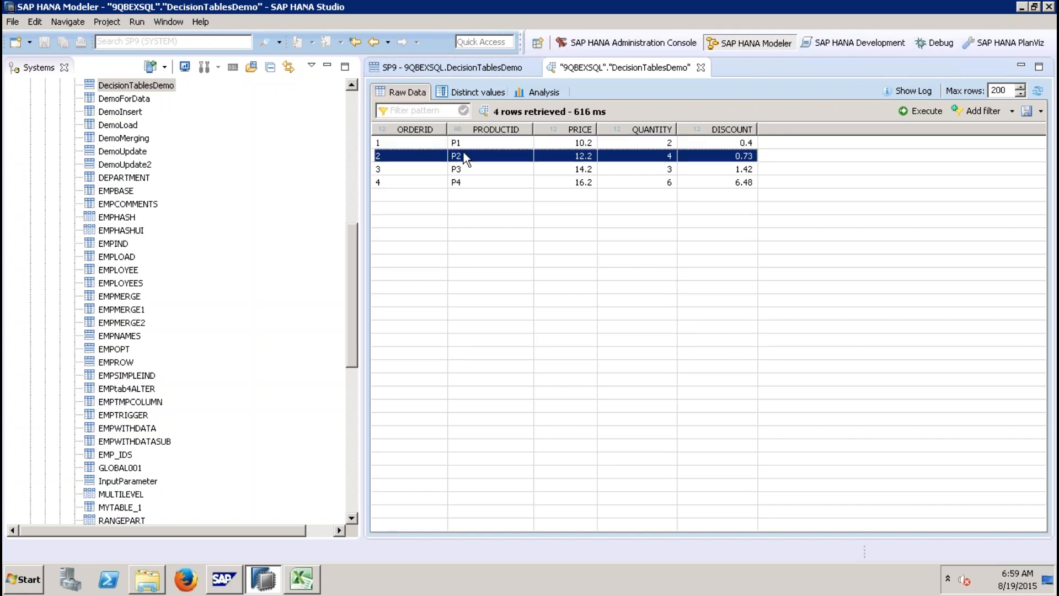
{"action": "left_click", "coordinate": [469, 172]}
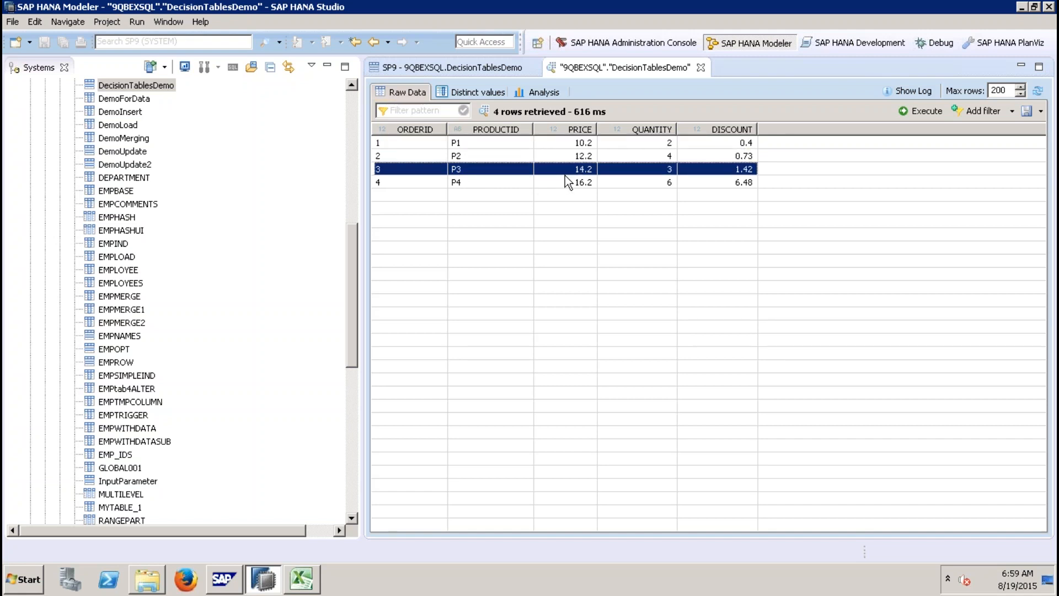
{"action": "left_click", "coordinate": [496, 187]}
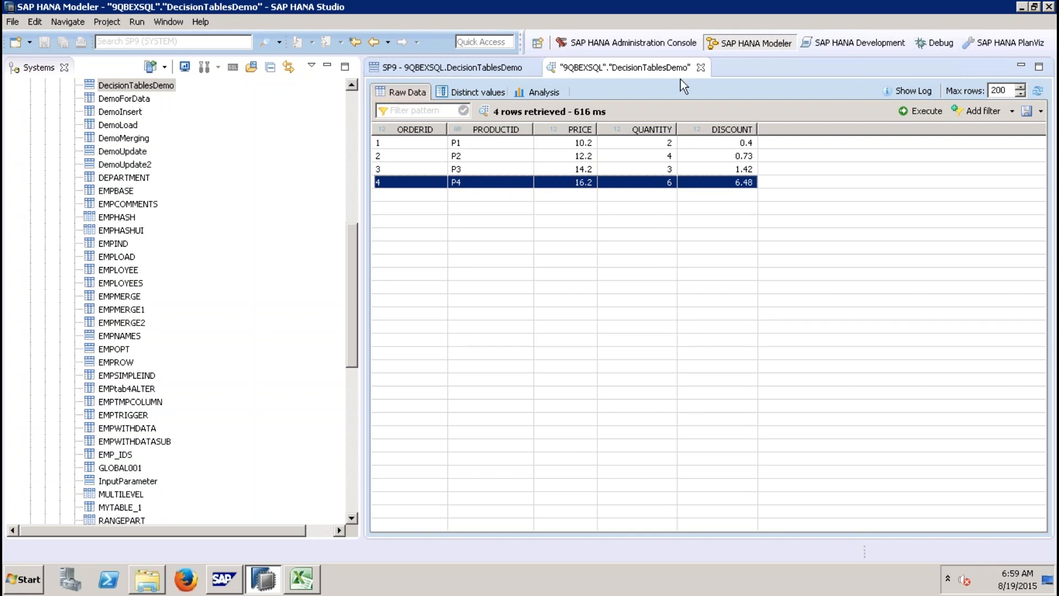
{"action": "left_click", "coordinate": [700, 68]}
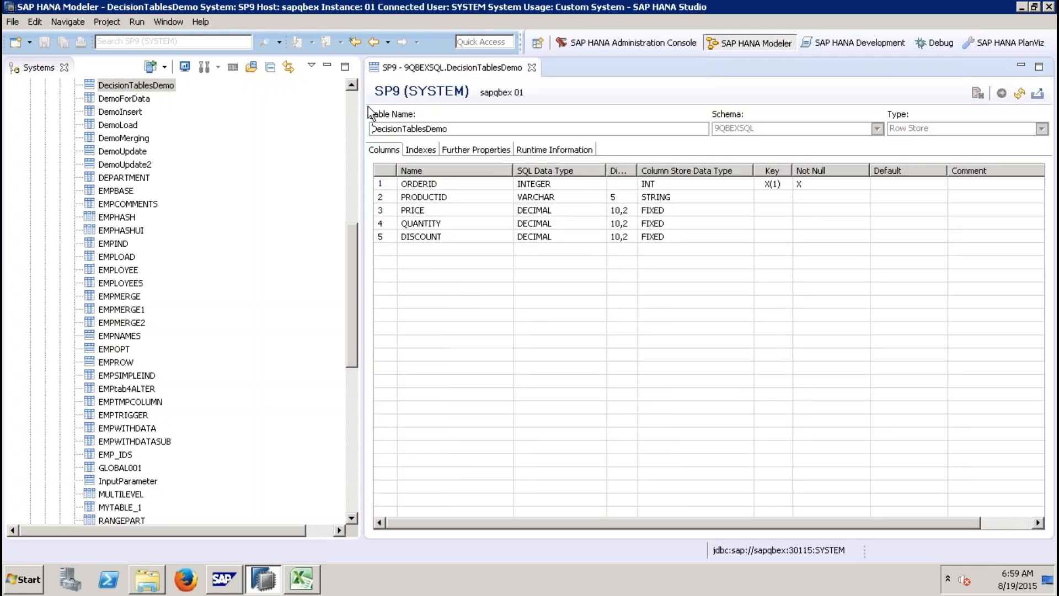
{"action": "left_click", "coordinate": [347, 107]}
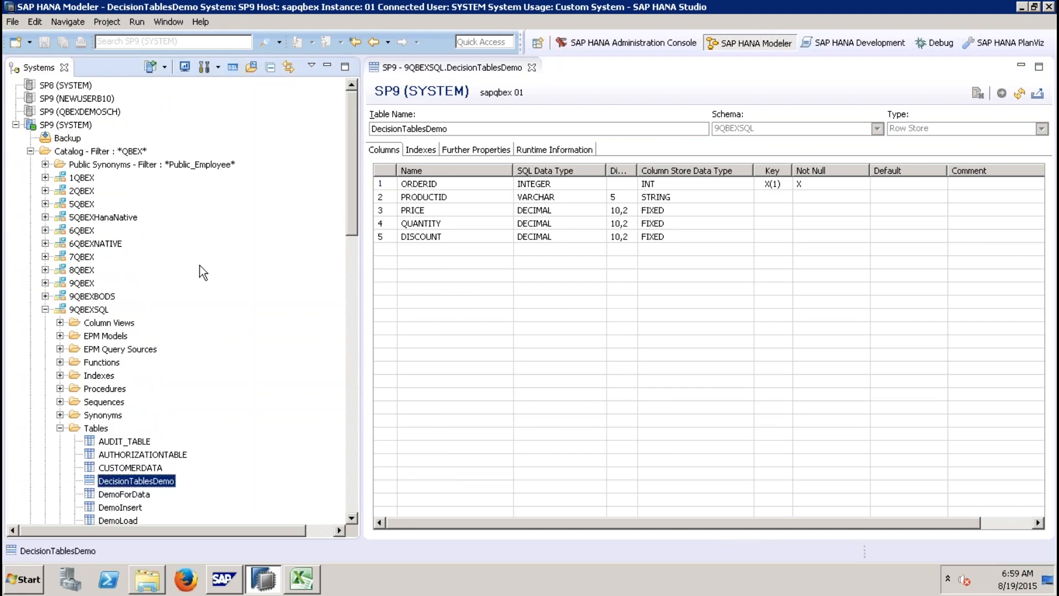
{"action": "left_click", "coordinate": [45, 310]}
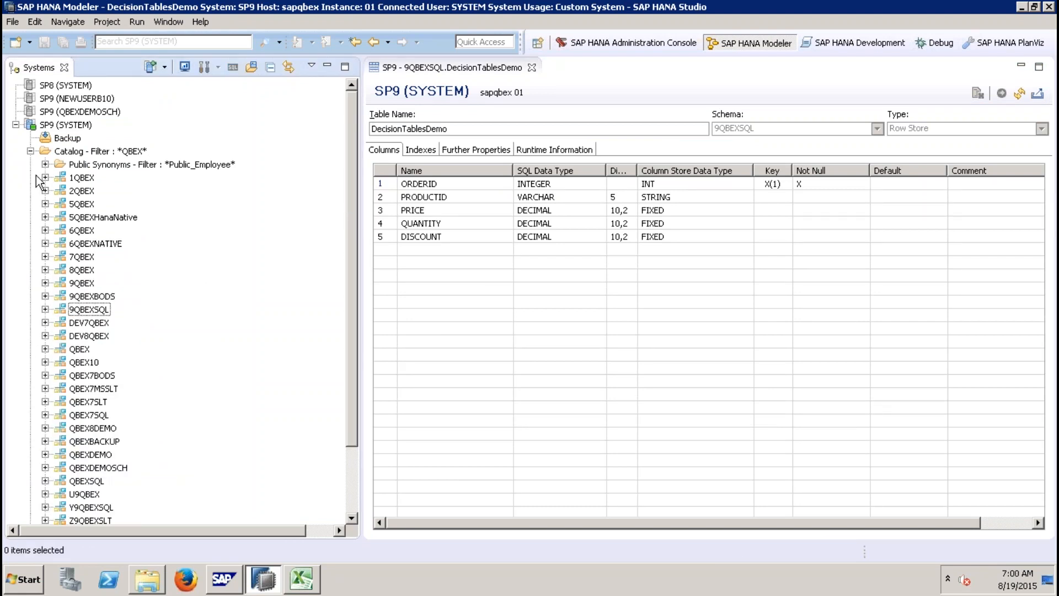
{"action": "left_click", "coordinate": [472, 128]}
{"action": "key", "text": "ctrl+a"}
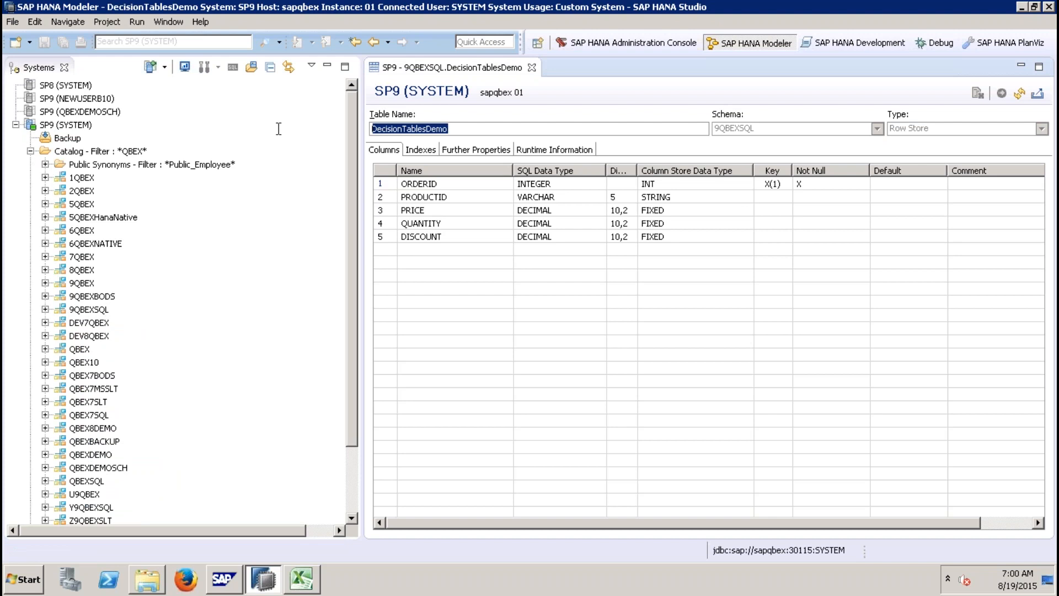
{"action": "left_click", "coordinate": [30, 151]}
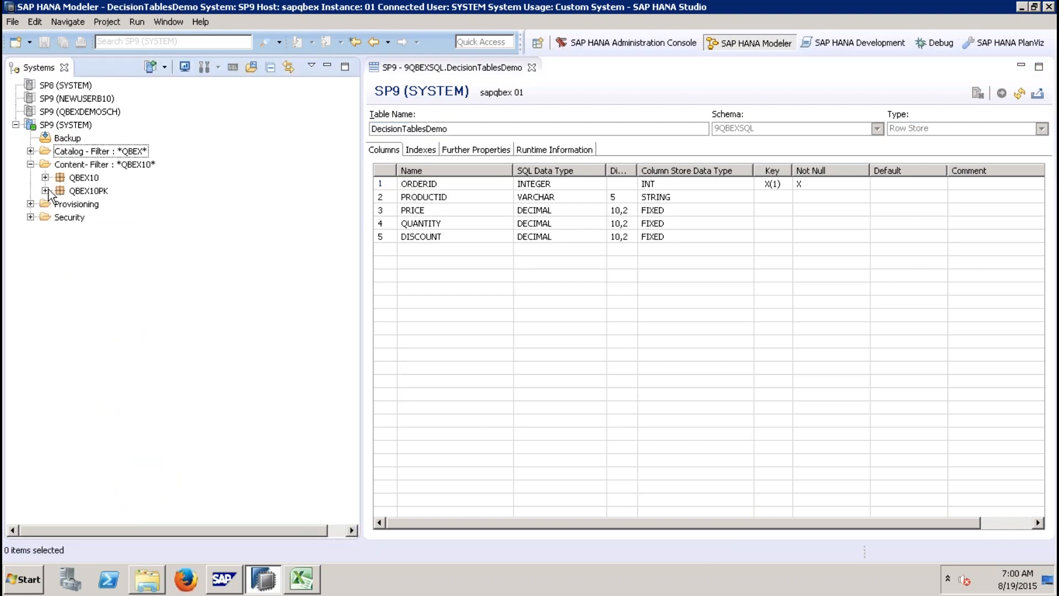
Step: Start a new decision table in the QBEX10PK Models package and name it ZDT_10_UPDATE
{"action": "left_click", "coordinate": [45, 191]}
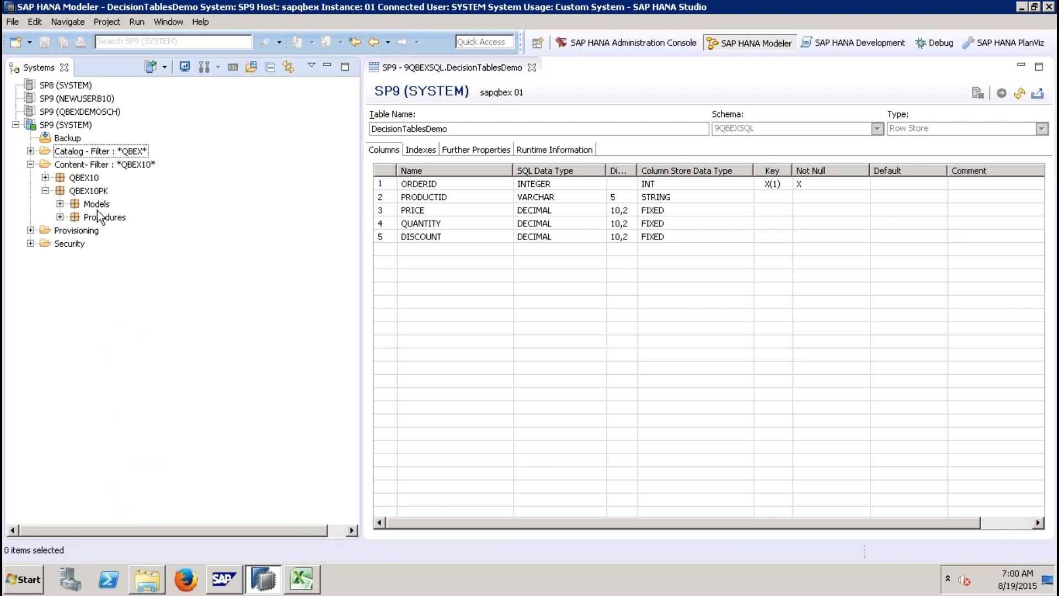
{"action": "left_click", "coordinate": [59, 203]}
{"action": "left_click", "coordinate": [84, 204]}
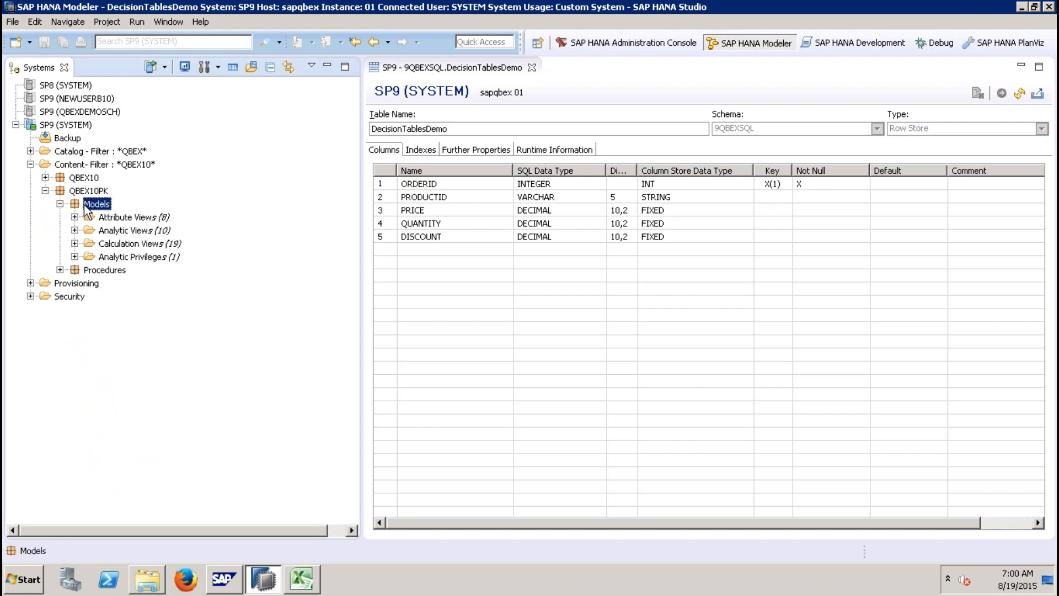
{"action": "right_click", "coordinate": [84, 204]}
{"action": "mouse_move", "coordinate": [171, 214]}
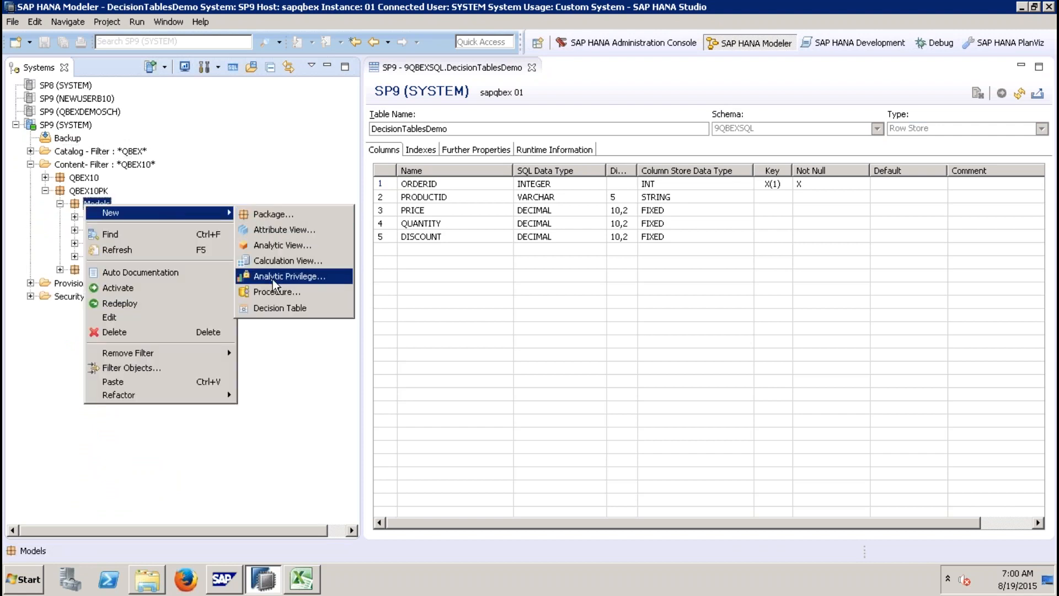
{"action": "left_click", "coordinate": [272, 309]}
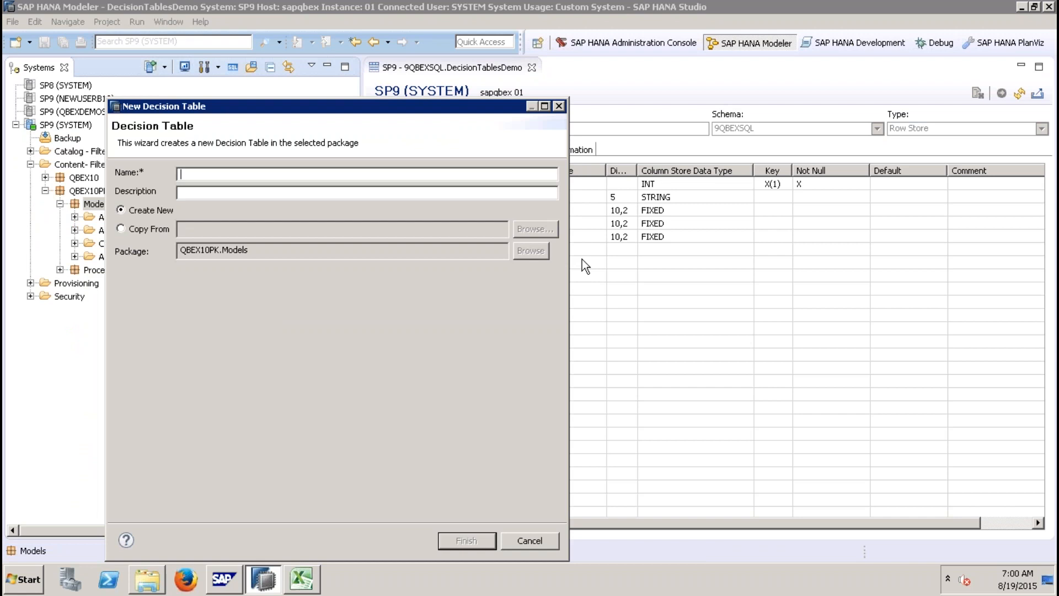
{"action": "type", "text": "ZDT_10_UODATE"}
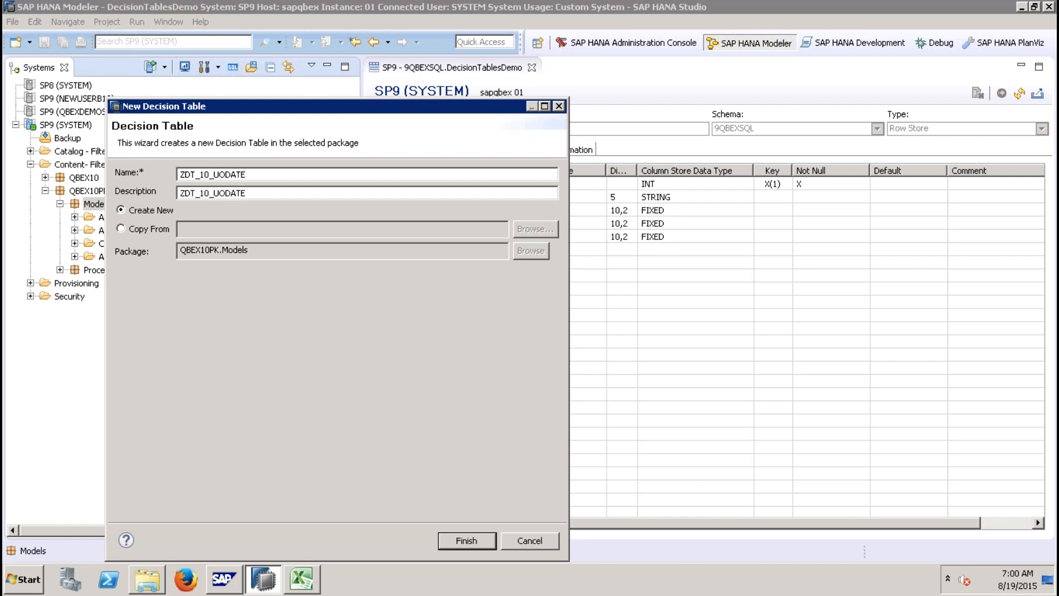
{"action": "key", "text": "BackSpace"}
{"action": "key", "text": "BackSpace"}
{"action": "key", "text": "BackSpace"}
{"action": "key", "text": "BackSpace"}
{"action": "key", "text": "BackSpace"}
{"action": "type", "text": "PDATE"}
Step: Set the decision table's description to ZDT_10_UPDATE and finish creating it
{"action": "left_click", "coordinate": [180, 192]}
{"action": "key", "text": "shift+End"}
{"action": "key", "text": "Delete"}
{"action": "type", "text": "ZDT_1"}
{"action": "key", "text": "BackSpace"}
{"action": "type", "text": "10_UPDATE"}
{"action": "left_click", "coordinate": [465, 540]}
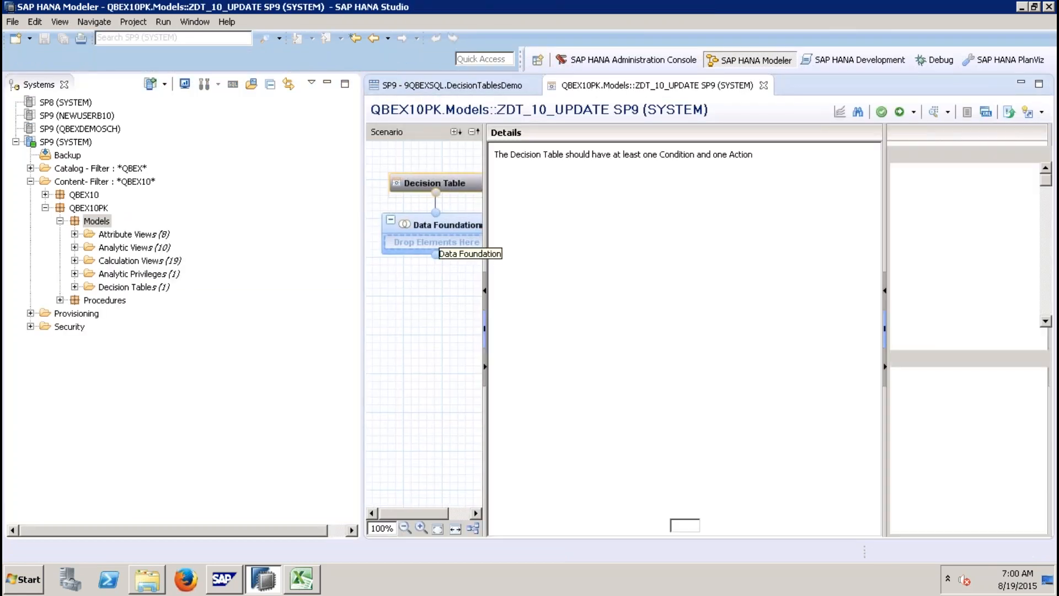
{"action": "left_click", "coordinate": [328, 84]}
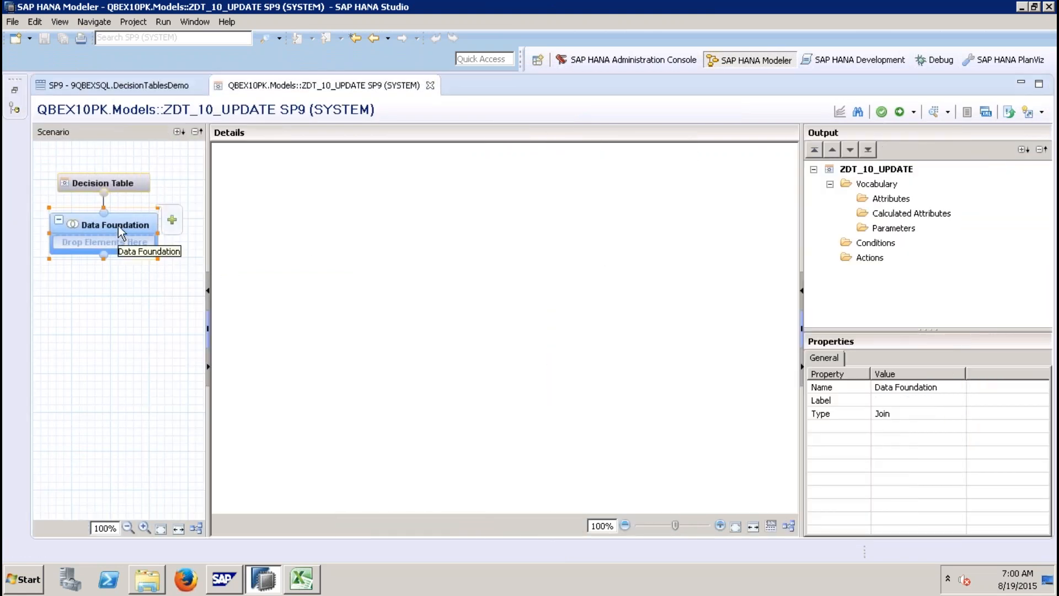
Step: Add the DecisionTablesDemo table from the 9QBEXSQL schema to the decision table's Data Foundation
{"action": "left_click", "coordinate": [146, 180]}
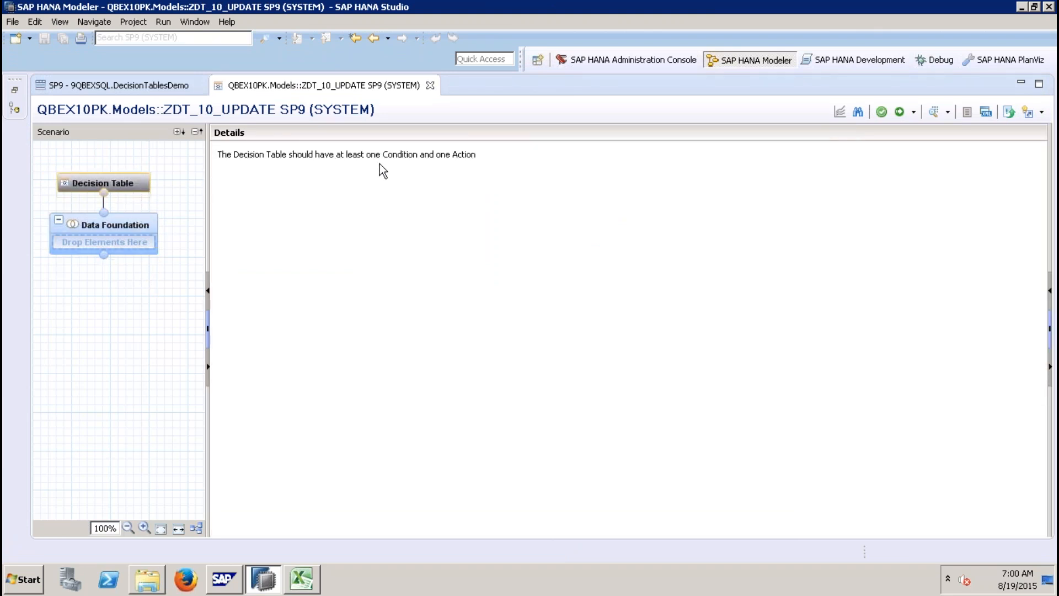
{"action": "mouse_move", "coordinate": [95, 240]}
{"action": "left_click", "coordinate": [95, 238]}
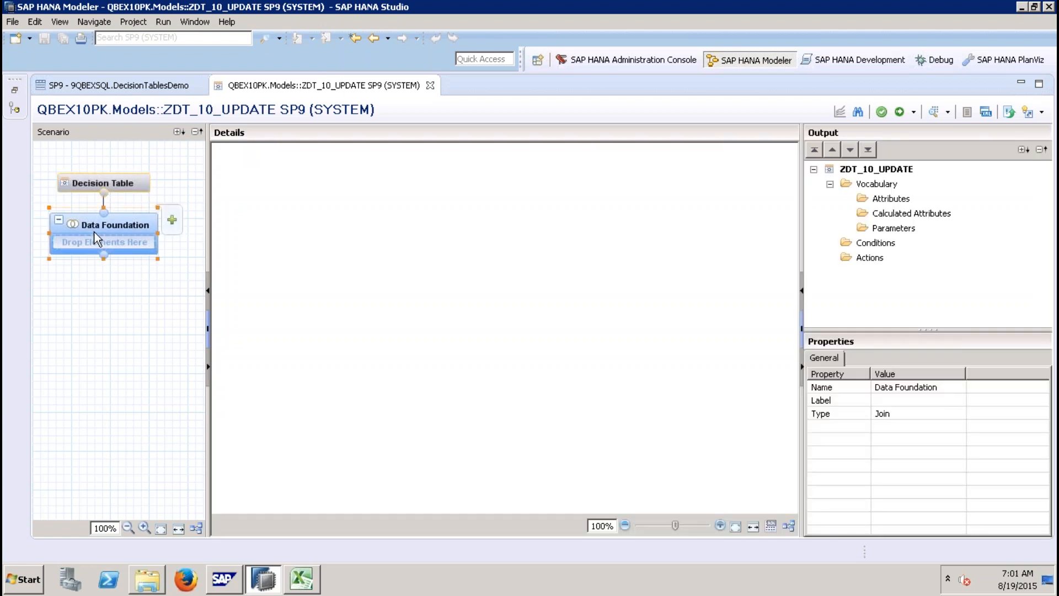
{"action": "right_click", "coordinate": [380, 213]}
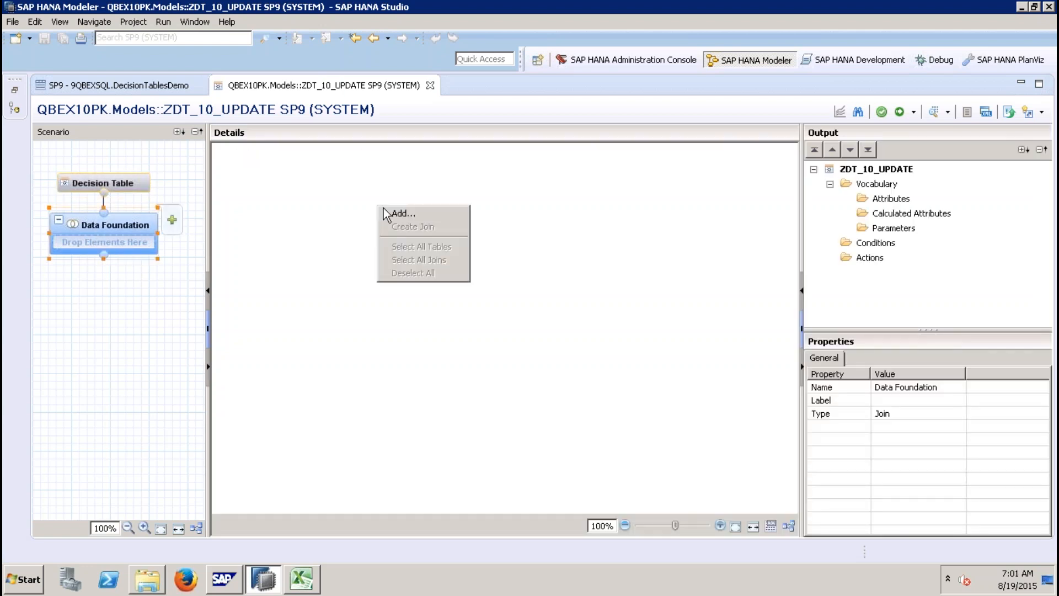
{"action": "left_click", "coordinate": [403, 217]}
{"action": "type", "text": "DECI"}
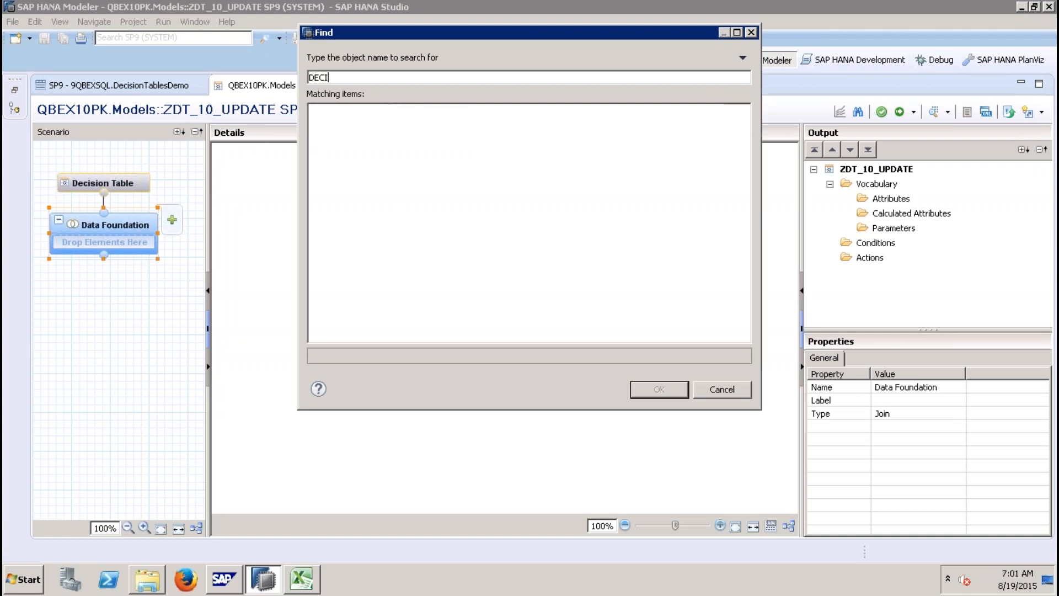
{"action": "type", "text": "SIONTABLE"}
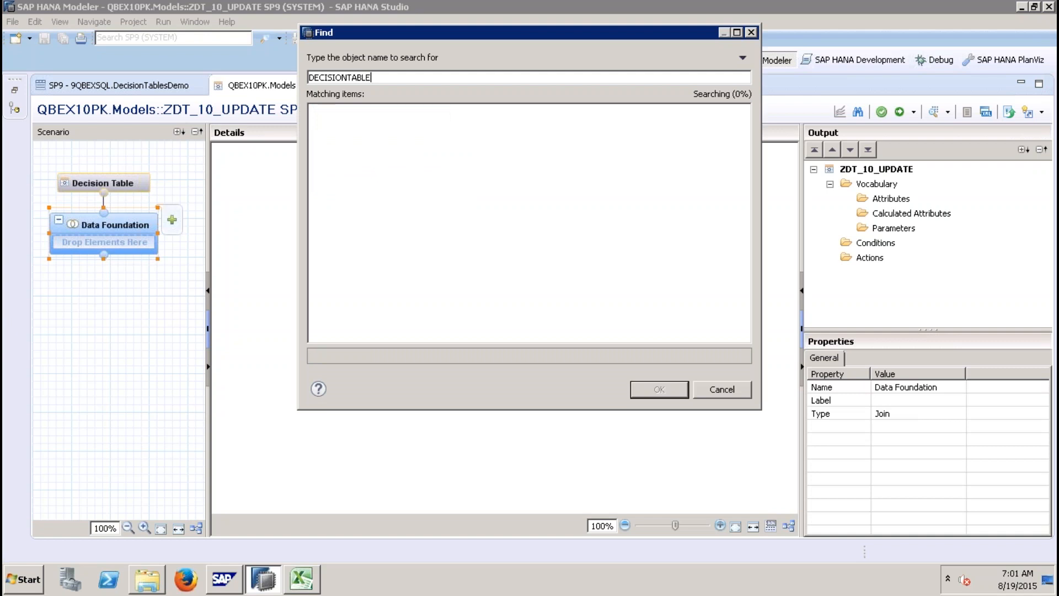
{"action": "left_click", "coordinate": [424, 124]}
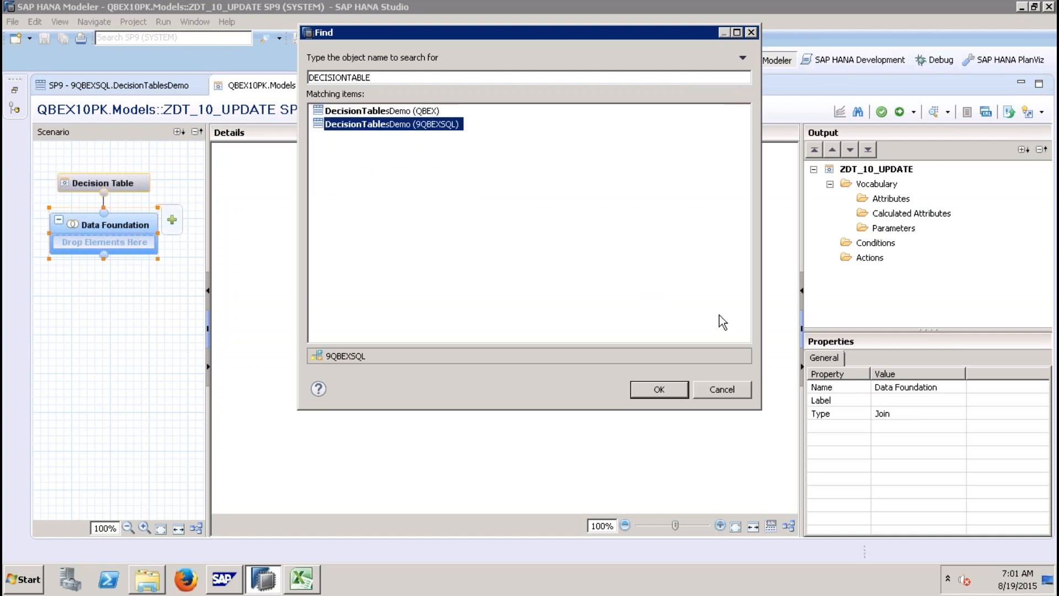
{"action": "left_click", "coordinate": [660, 392]}
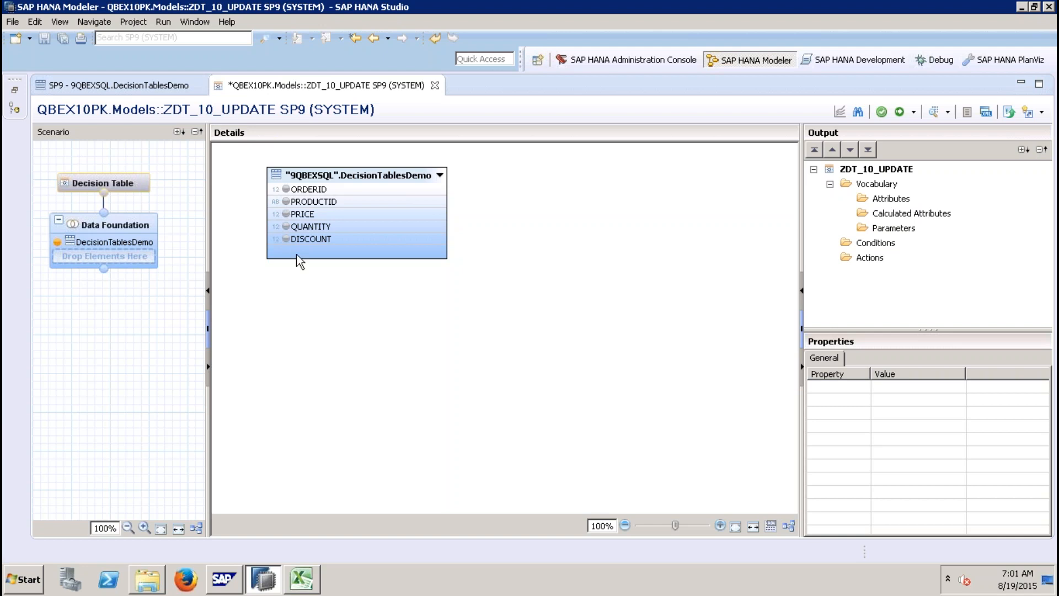
Step: Add the PRODUCTID and PRICE columns of DecisionTablesDemo to the vocabulary as attributes
{"action": "left_click", "coordinate": [285, 202]}
{"action": "left_click", "coordinate": [690, 257]}
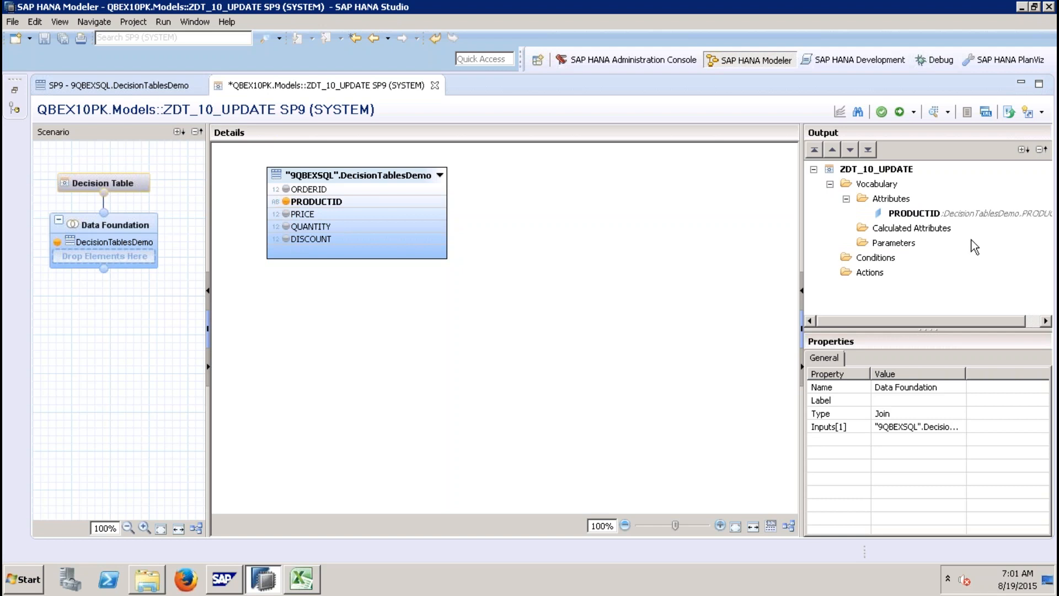
{"action": "left_click", "coordinate": [285, 214]}
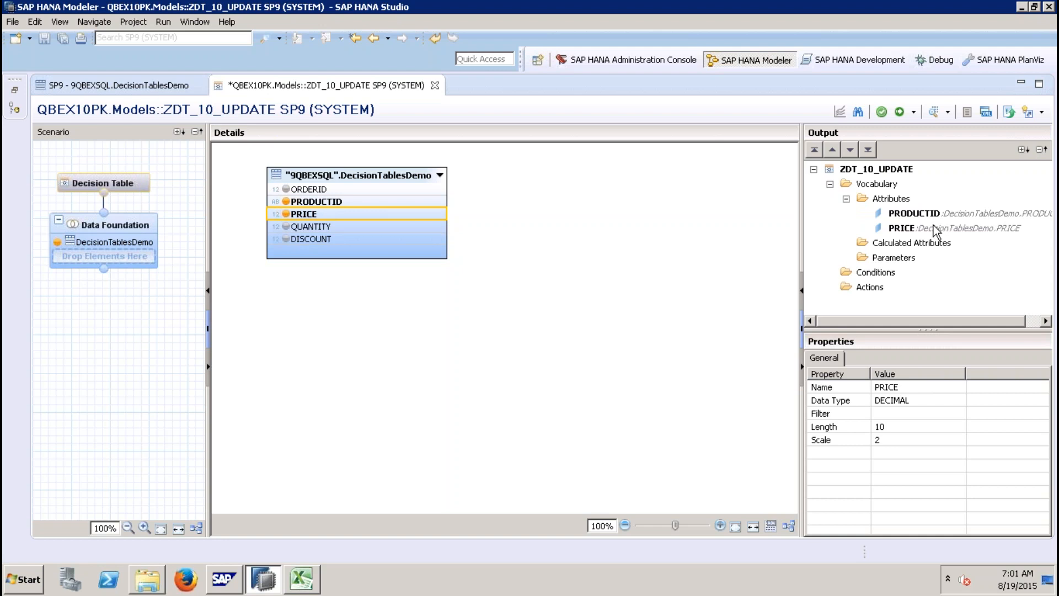
Step: Add the PRICE attribute to the decision table as an action
{"action": "left_click", "coordinate": [915, 229]}
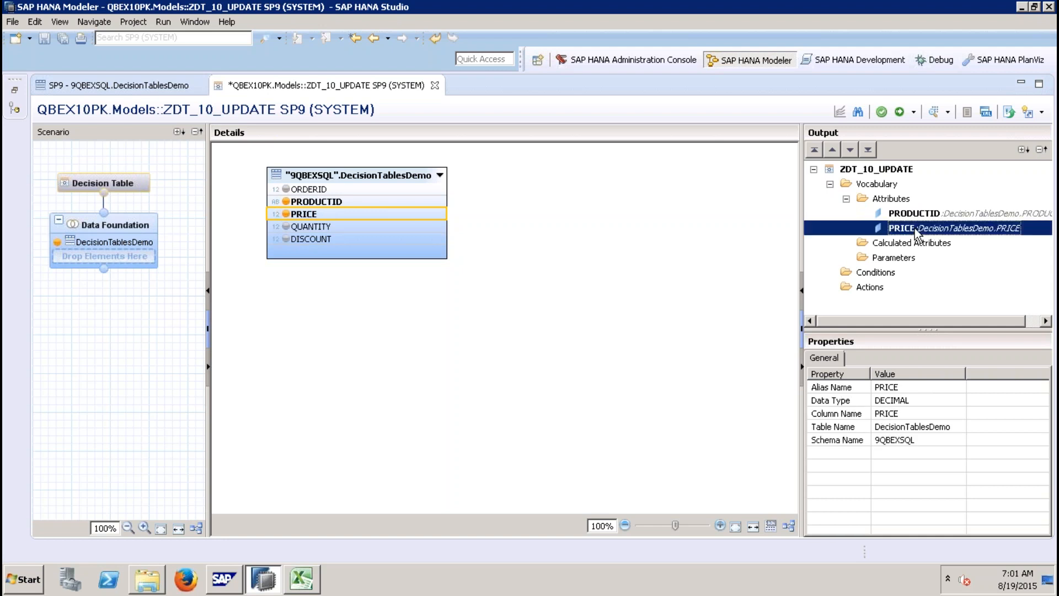
{"action": "right_click", "coordinate": [915, 228]}
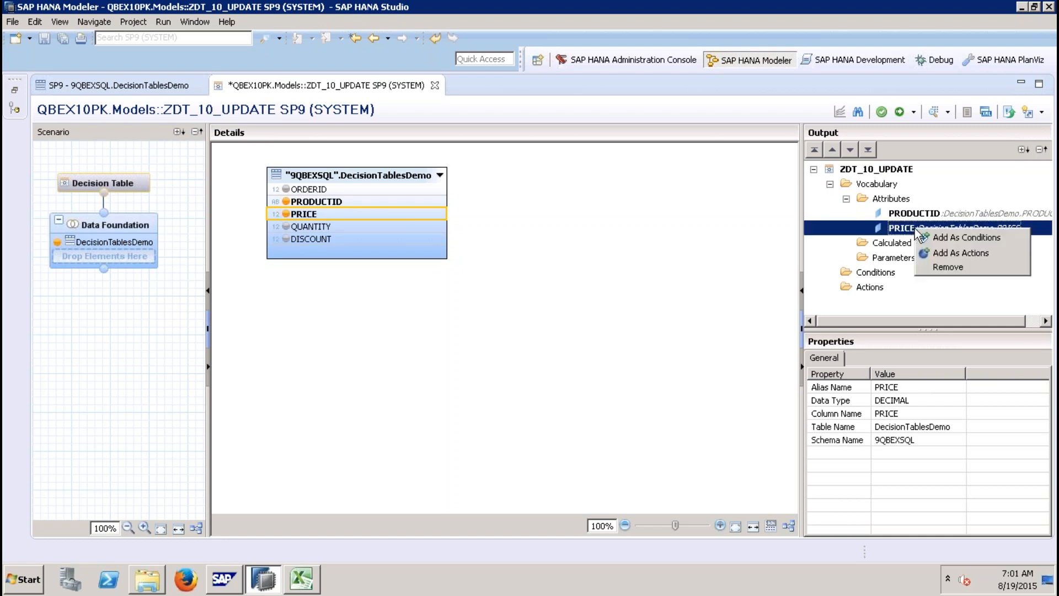
{"action": "left_click", "coordinate": [952, 253]}
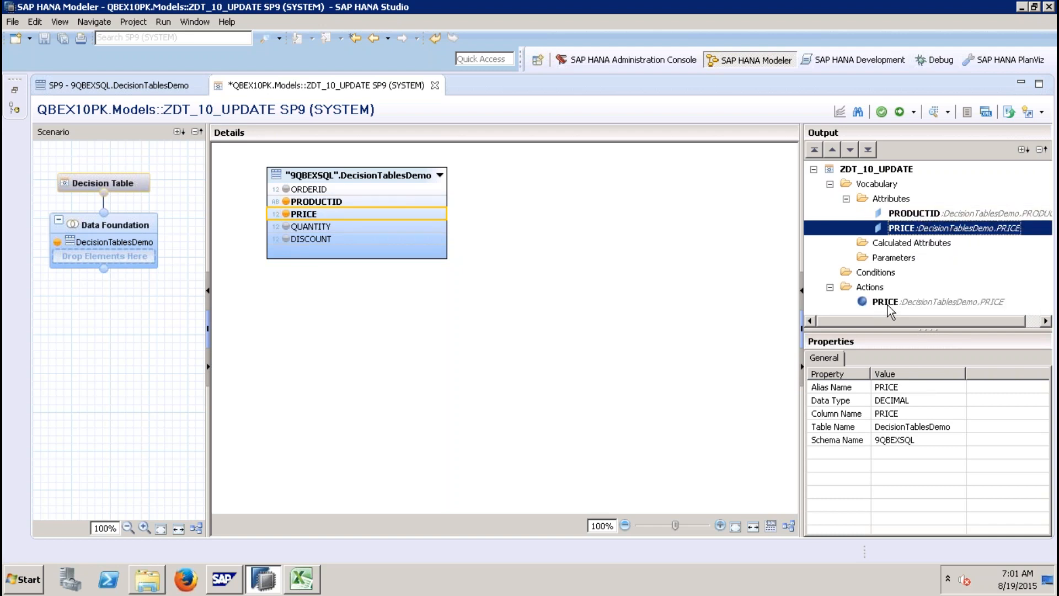
Step: Add the PRODUCTID attribute to the decision table as a condition
{"action": "left_click", "coordinate": [907, 216]}
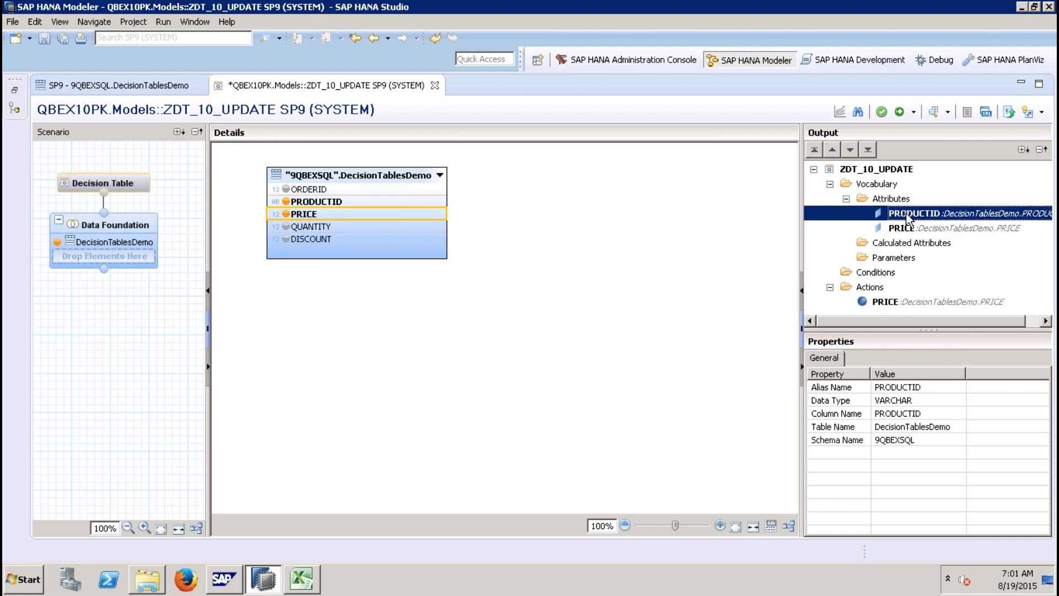
{"action": "right_click", "coordinate": [908, 217]}
{"action": "left_click", "coordinate": [938, 217]}
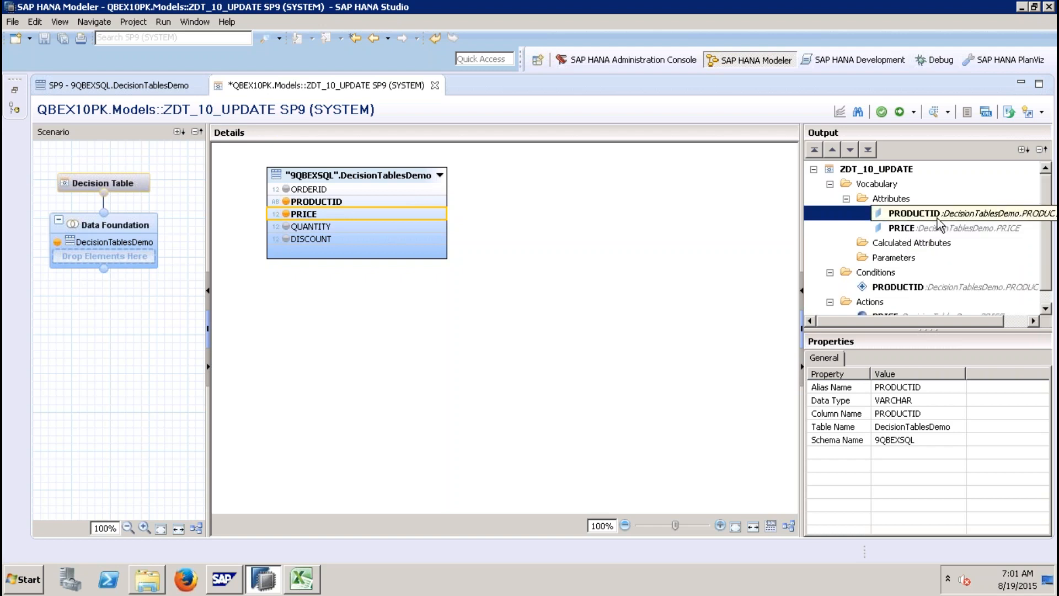
{"action": "left_click", "coordinate": [1045, 308]}
Step: Open the decision table grid and set the first PRODUCTID condition value to P1 using value help
{"action": "left_click", "coordinate": [141, 184]}
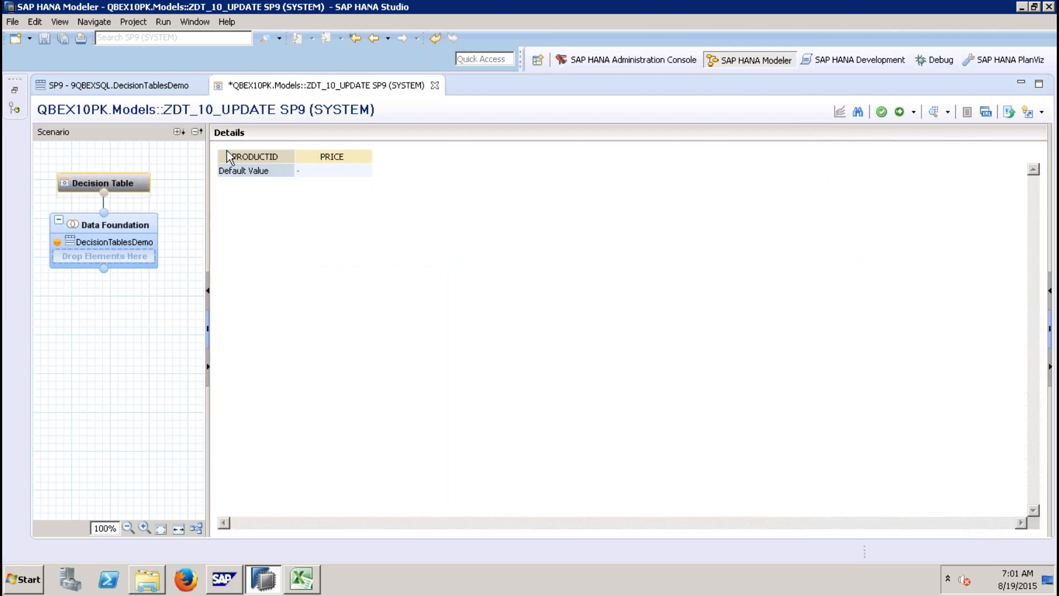
{"action": "left_click", "coordinate": [279, 170]}
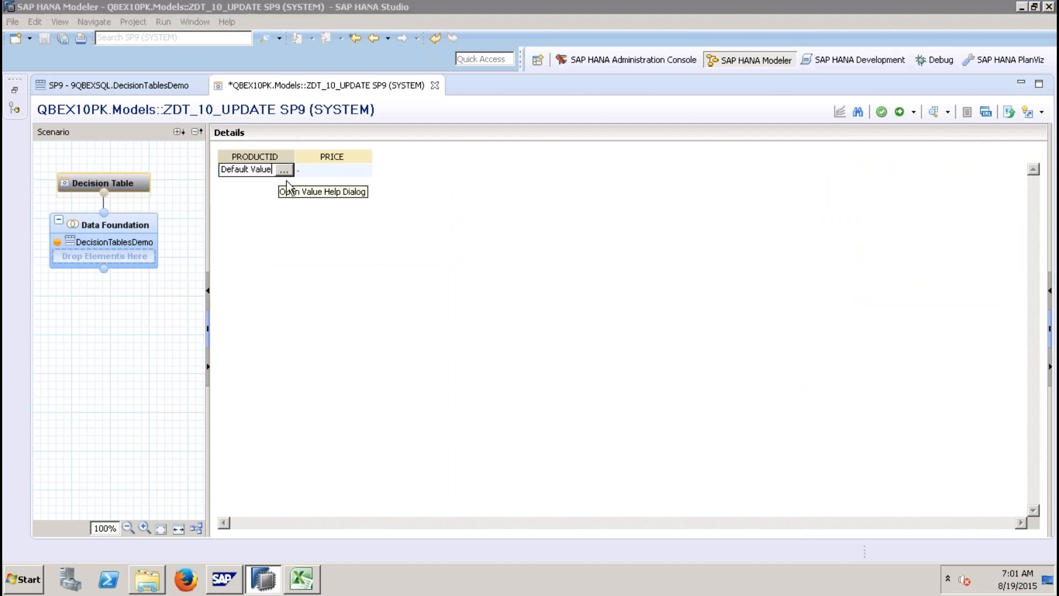
{"action": "left_click", "coordinate": [285, 171]}
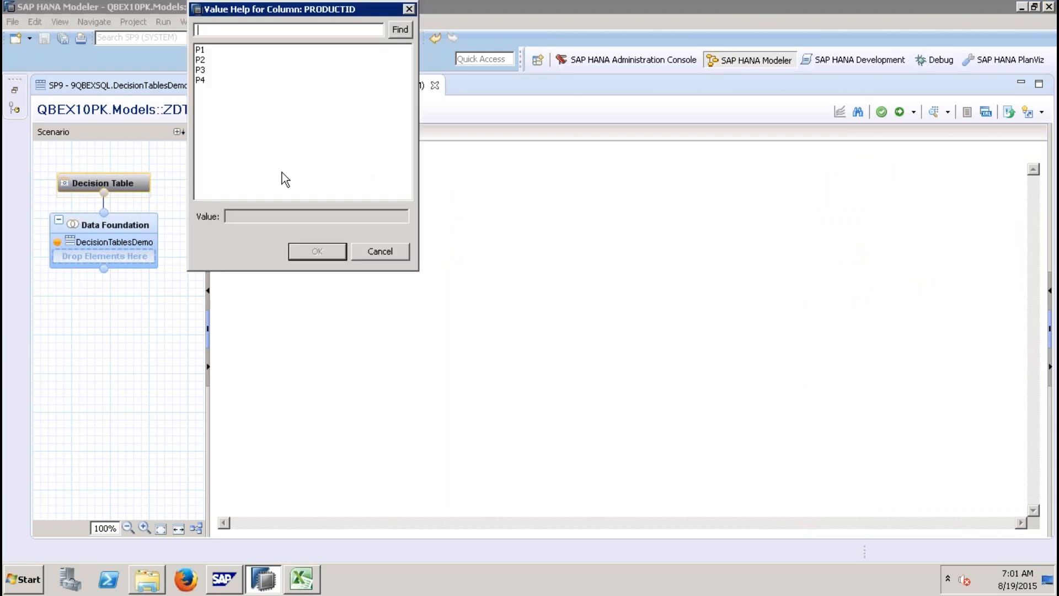
{"action": "left_click", "coordinate": [210, 50]}
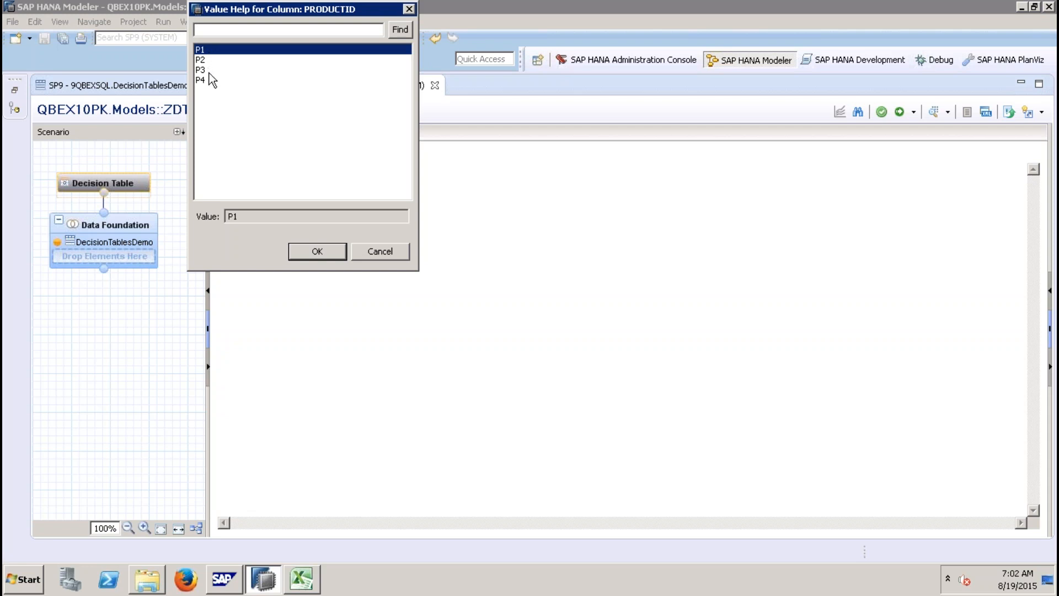
{"action": "left_click", "coordinate": [210, 79]}
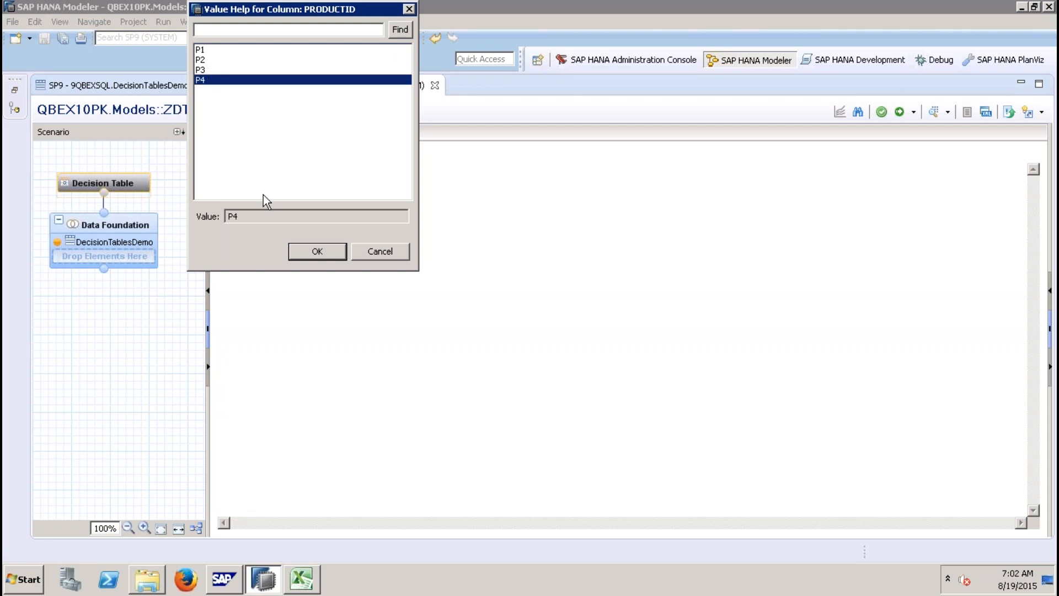
{"action": "left_click", "coordinate": [223, 70]}
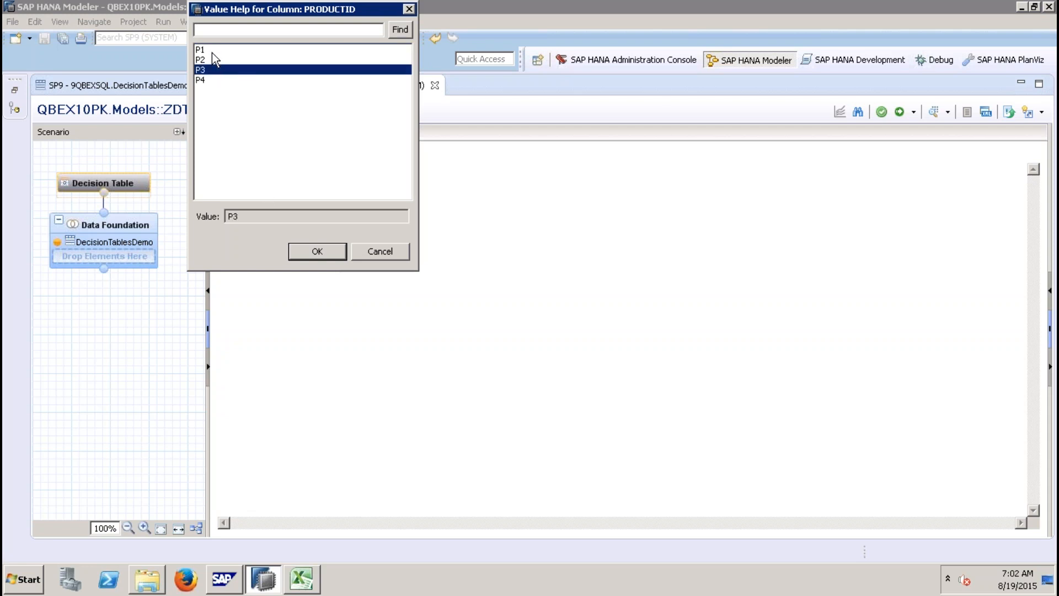
{"action": "left_click", "coordinate": [213, 52]}
{"action": "left_click", "coordinate": [320, 250]}
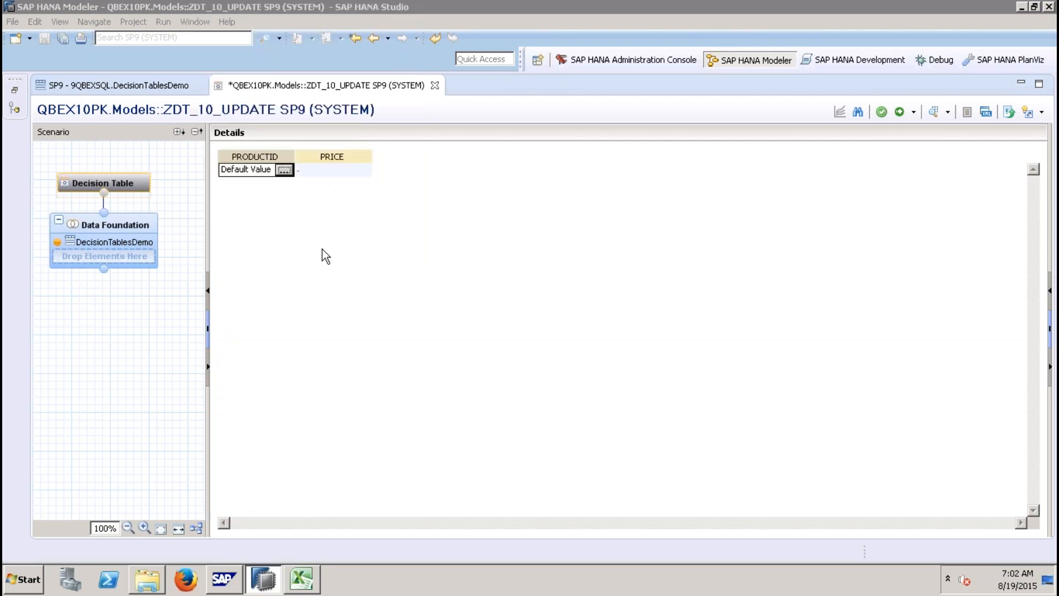
Step: Add further PRODUCTID condition values P2, P3 and P4 as new rows
{"action": "right_click", "coordinate": [286, 174]}
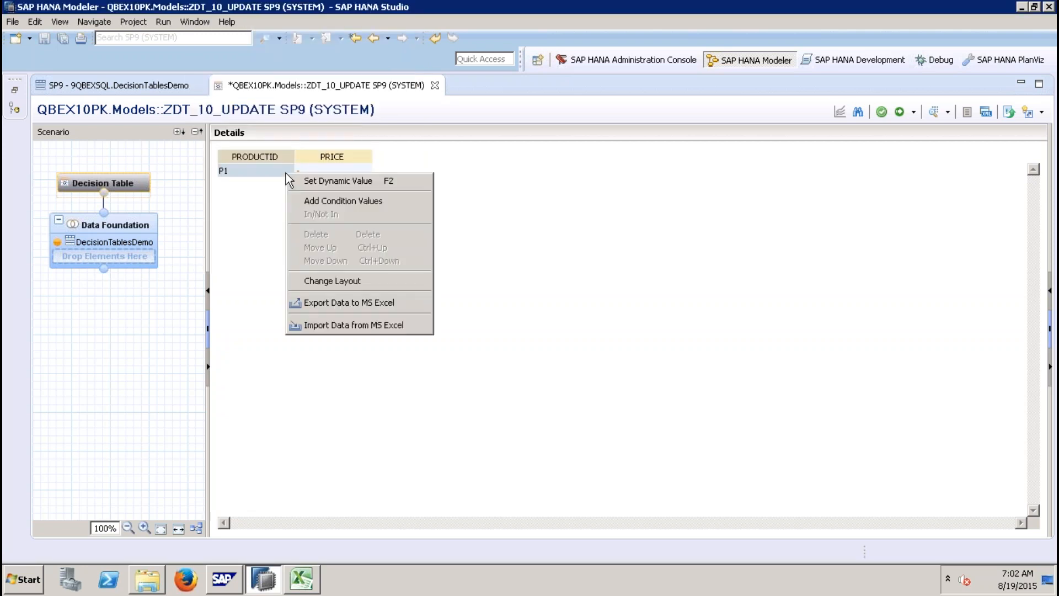
{"action": "left_click", "coordinate": [321, 200]}
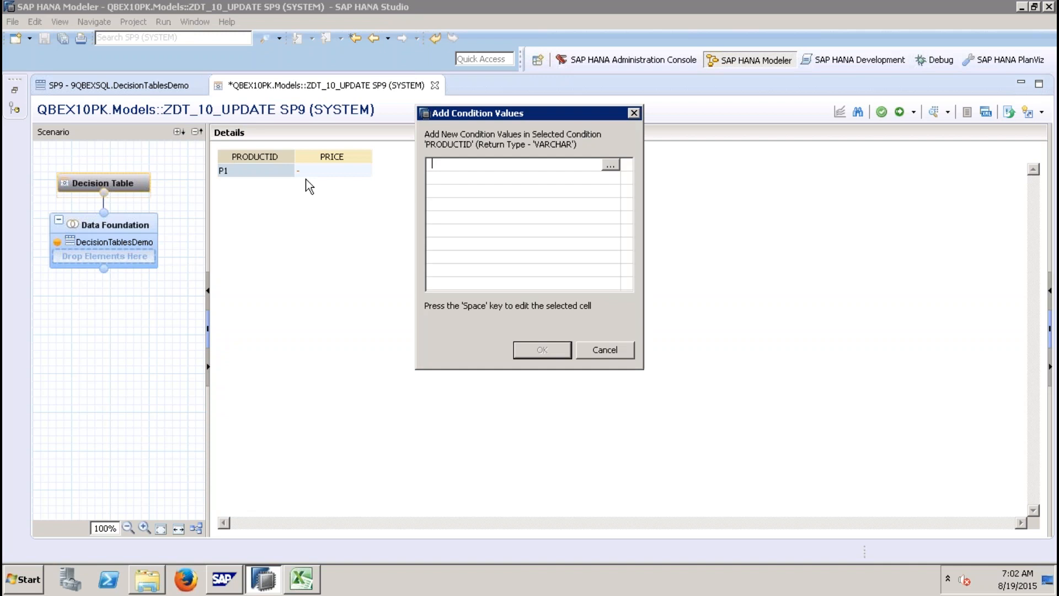
{"action": "left_click", "coordinate": [610, 165]}
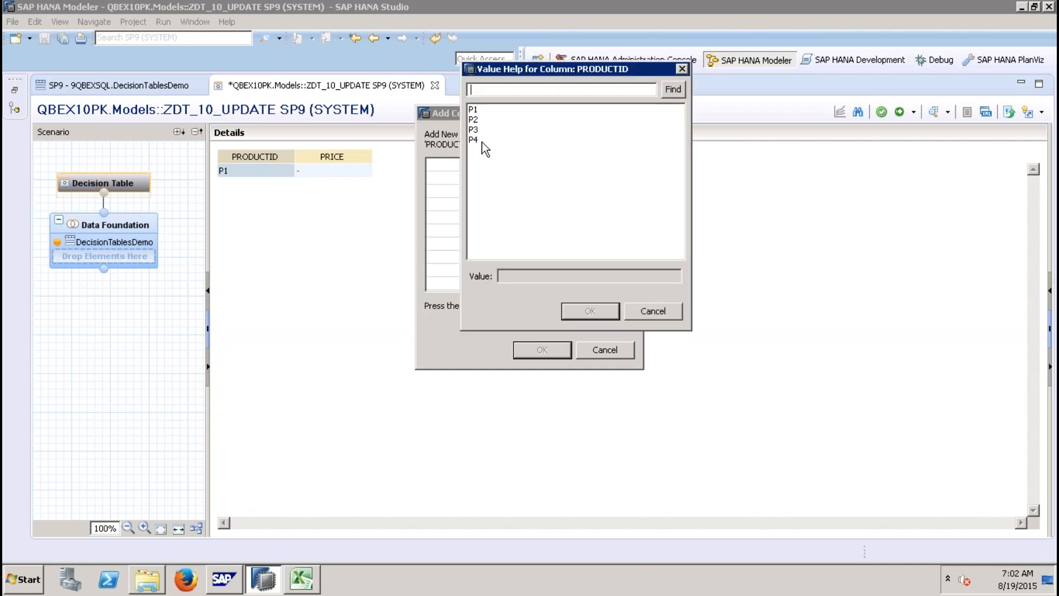
{"action": "left_click", "coordinate": [475, 120]}
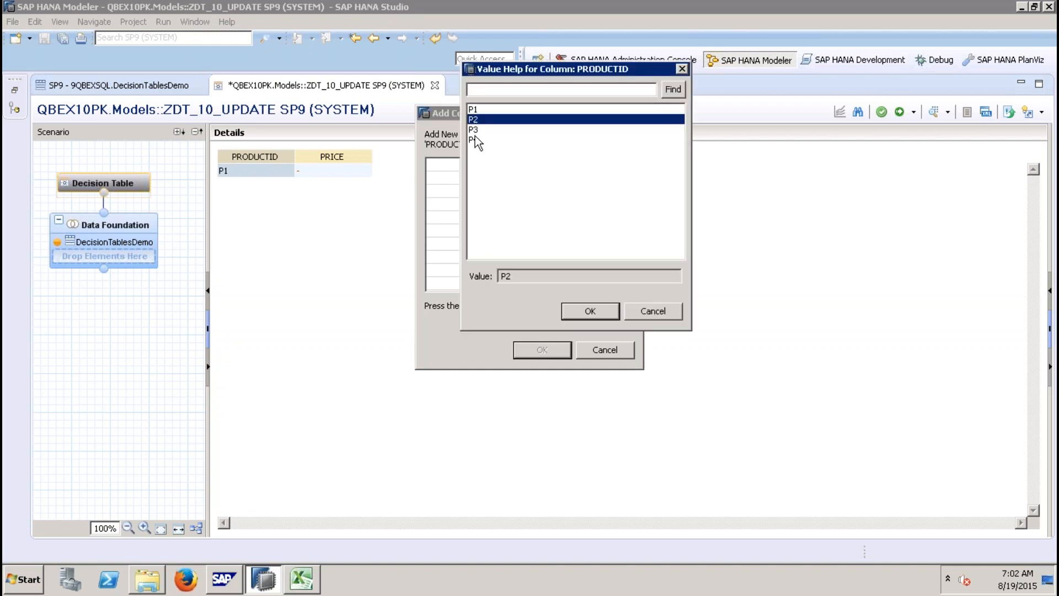
{"action": "left_click", "coordinate": [475, 138], "text": "shift"}
{"action": "left_click", "coordinate": [579, 312]}
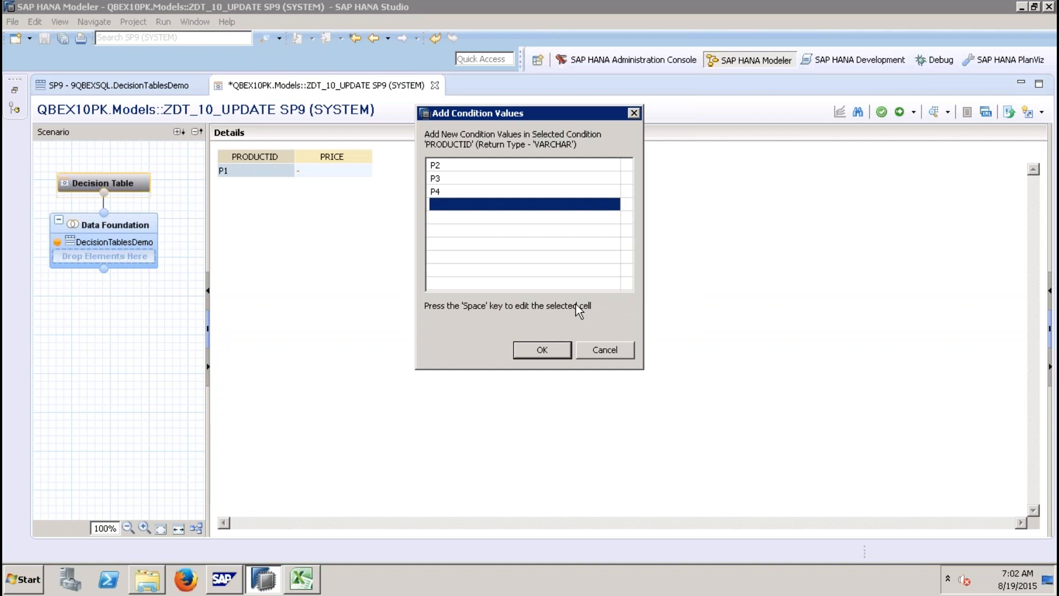
{"action": "left_click", "coordinate": [543, 350]}
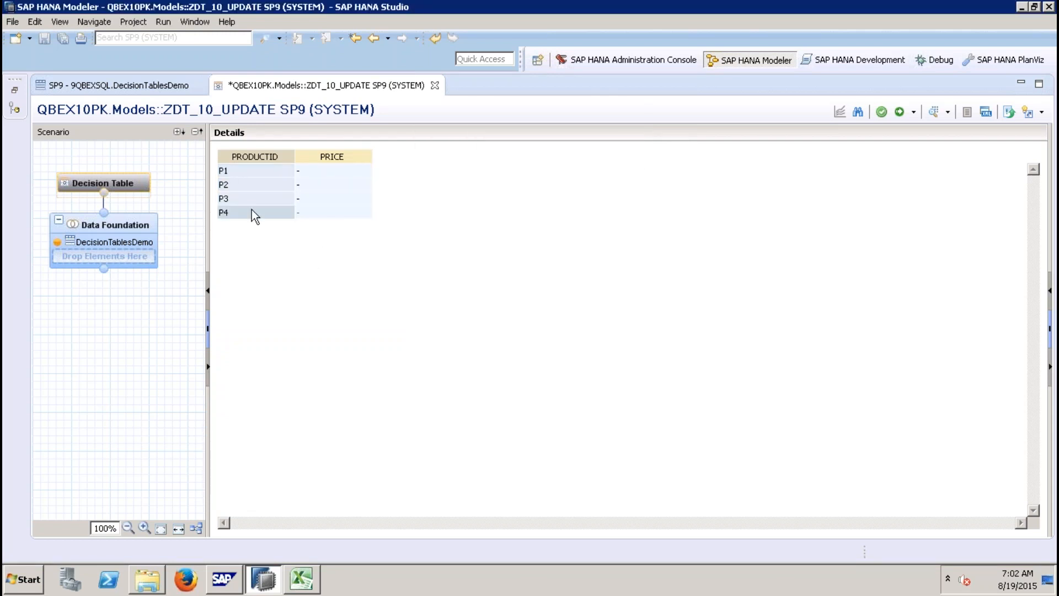
Step: Set the P1 price action as a dynamic value "PRICE" + ( "PRICE" * 0.02 )
{"action": "left_click", "coordinate": [332, 174]}
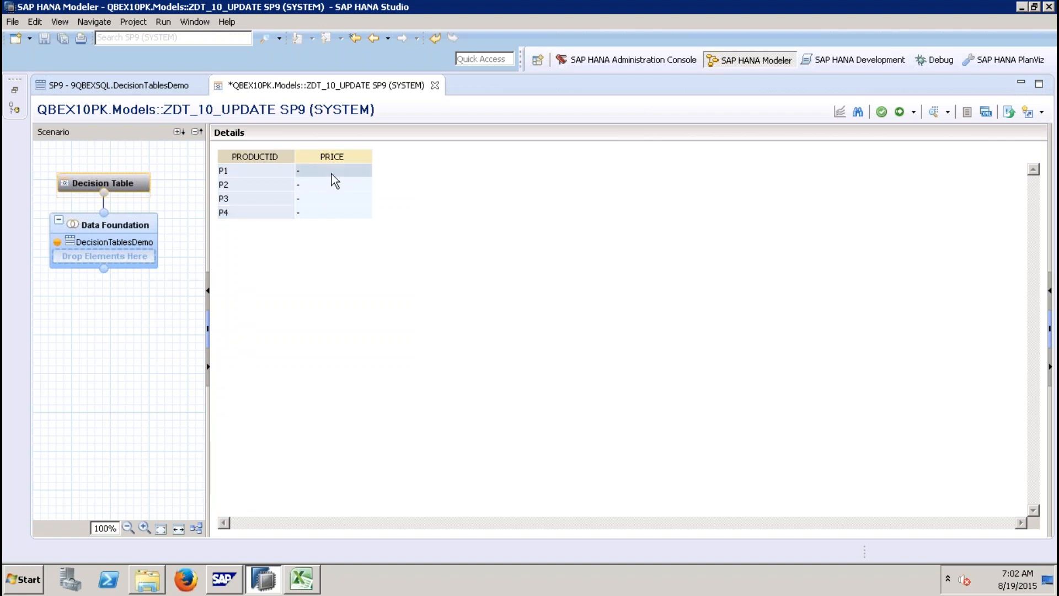
{"action": "right_click", "coordinate": [332, 173]}
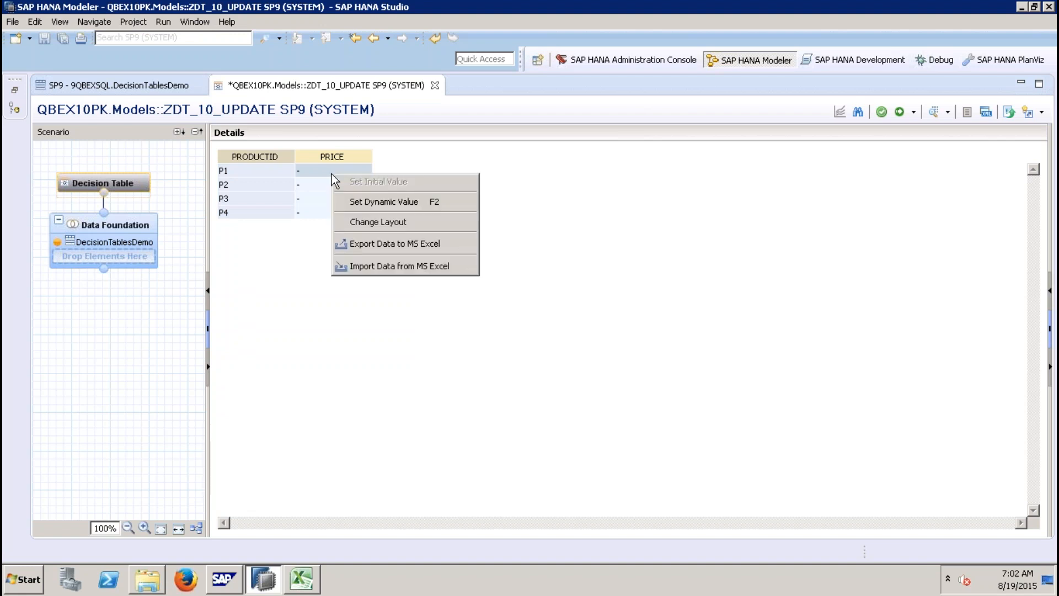
{"action": "left_click", "coordinate": [378, 200]}
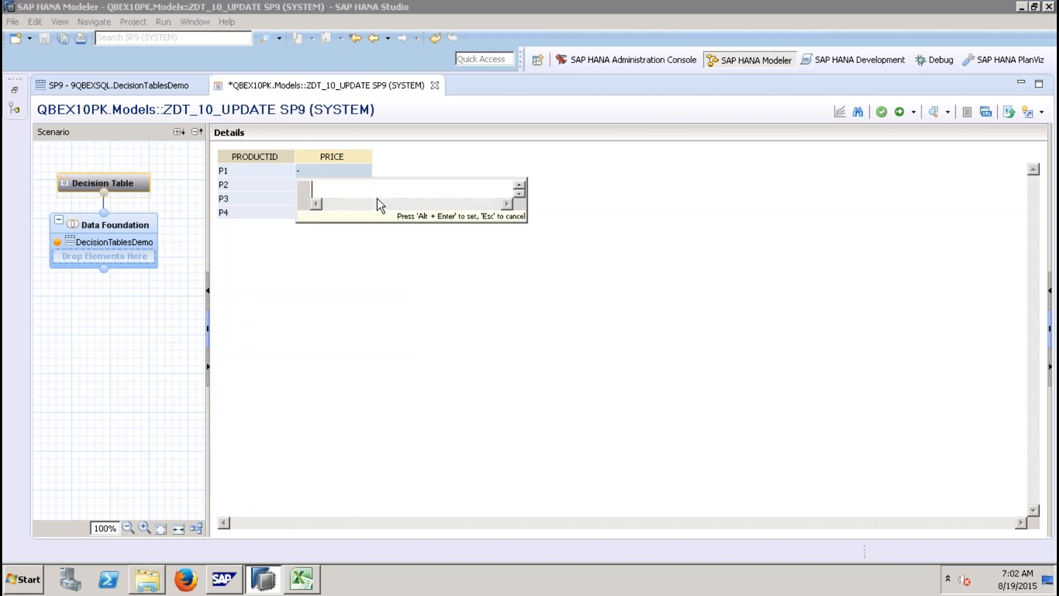
{"action": "type", "text": "="}
{"action": "key", "text": "BackSpace"}
{"action": "key", "text": "BackSpace"}
{"action": "type", "text": "\""}
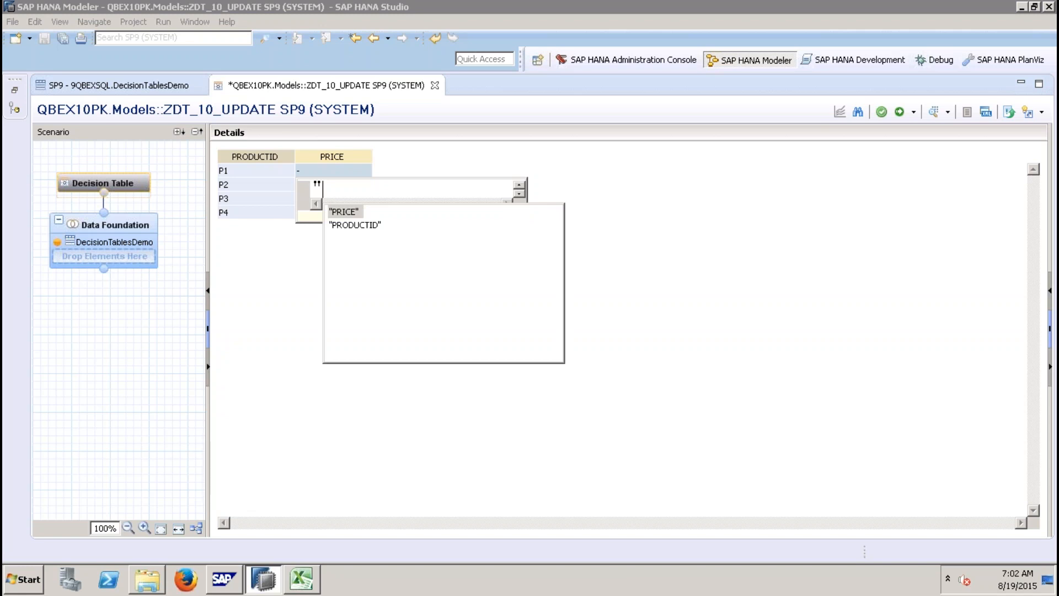
{"action": "double_click", "coordinate": [345, 212]}
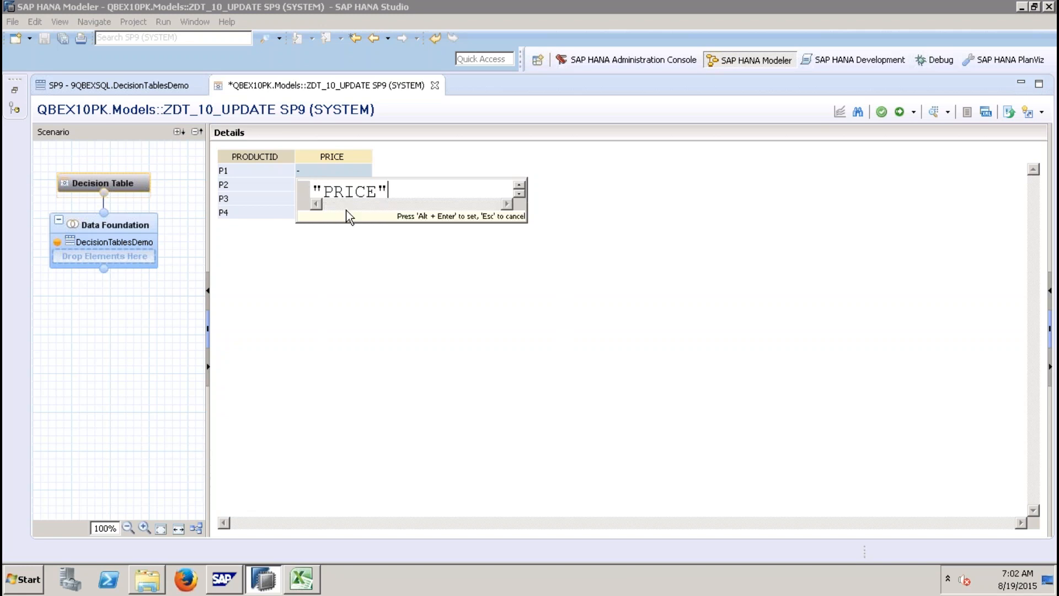
{"action": "type", "text": "*"}
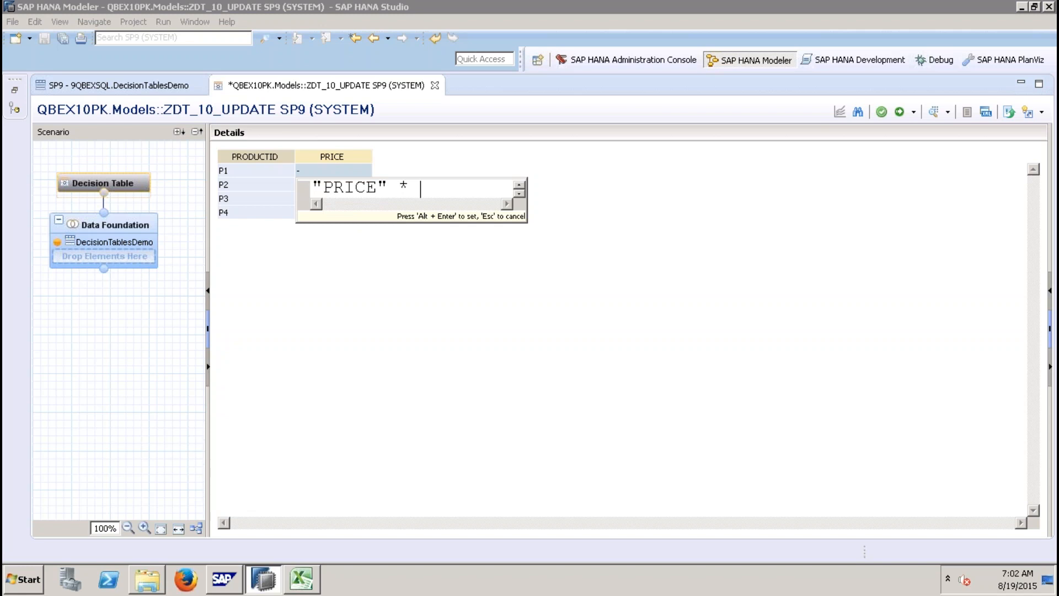
{"action": "type", "text": "("}
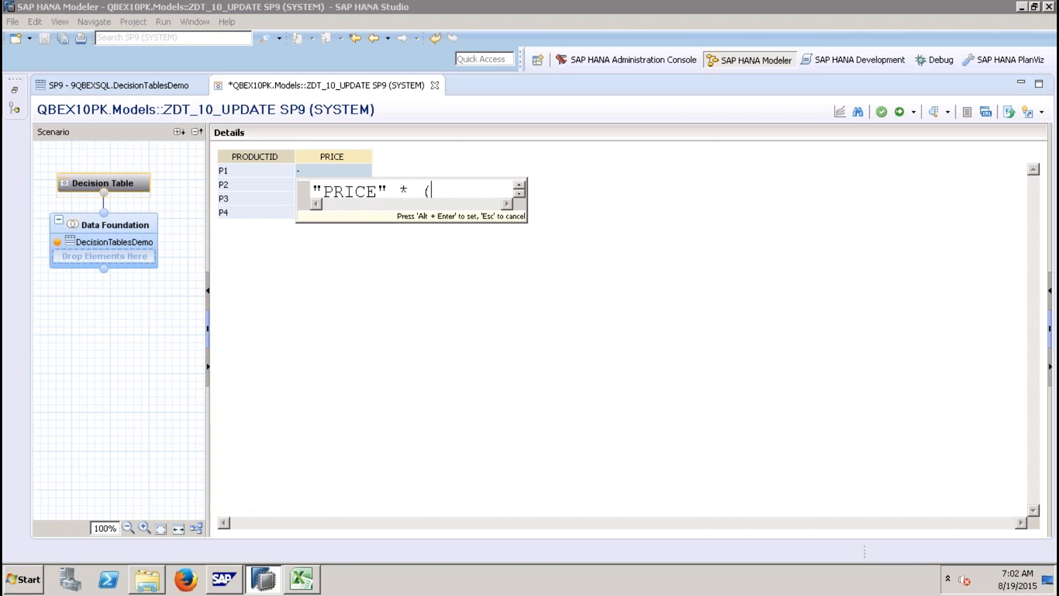
{"action": "key", "text": "BackSpace"}
{"action": "key", "text": "BackSpace"}
{"action": "key", "text": "BackSpace"}
{"action": "type", "text": "+ "}
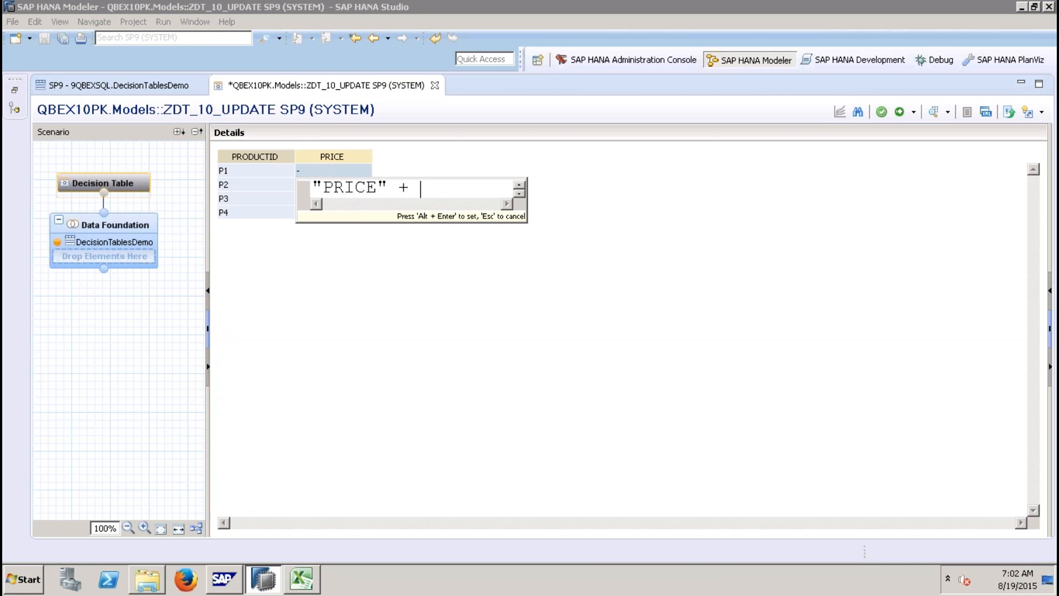
{"action": "type", "text": "( \""}
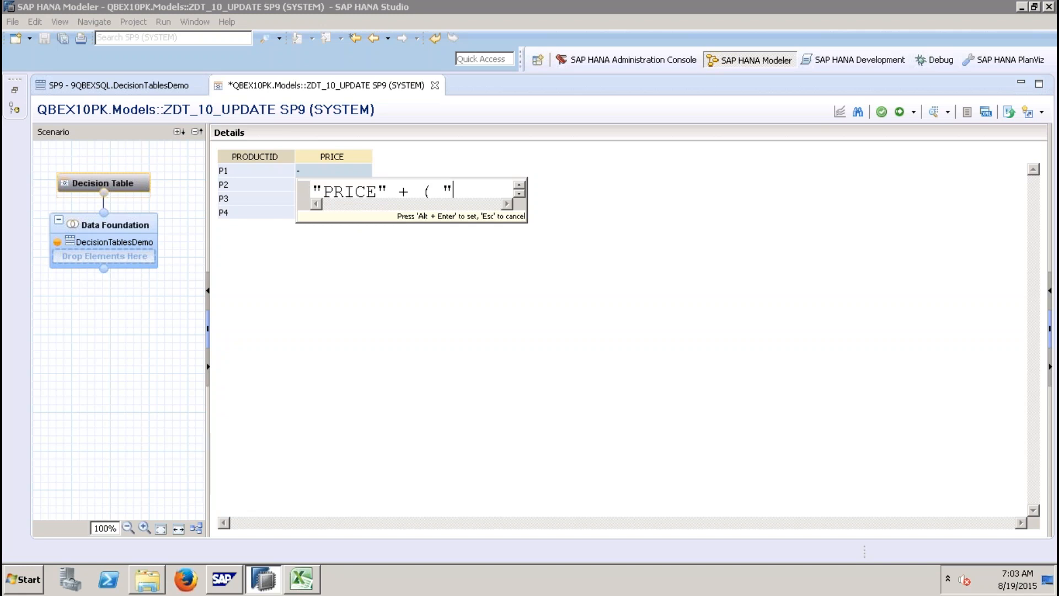
{"action": "double_click", "coordinate": [478, 214]}
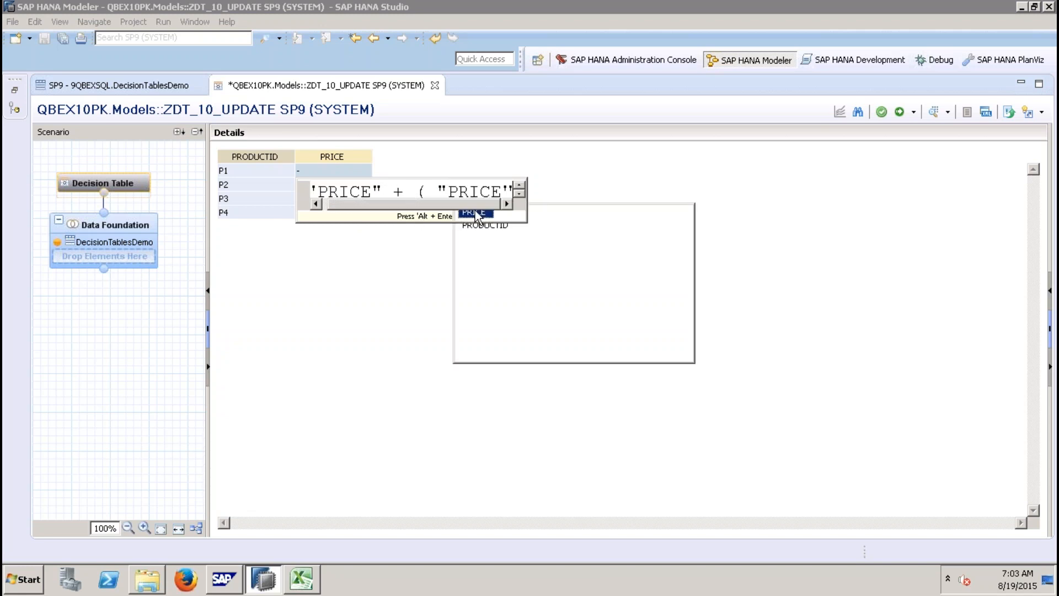
{"action": "type", "text": "*"}
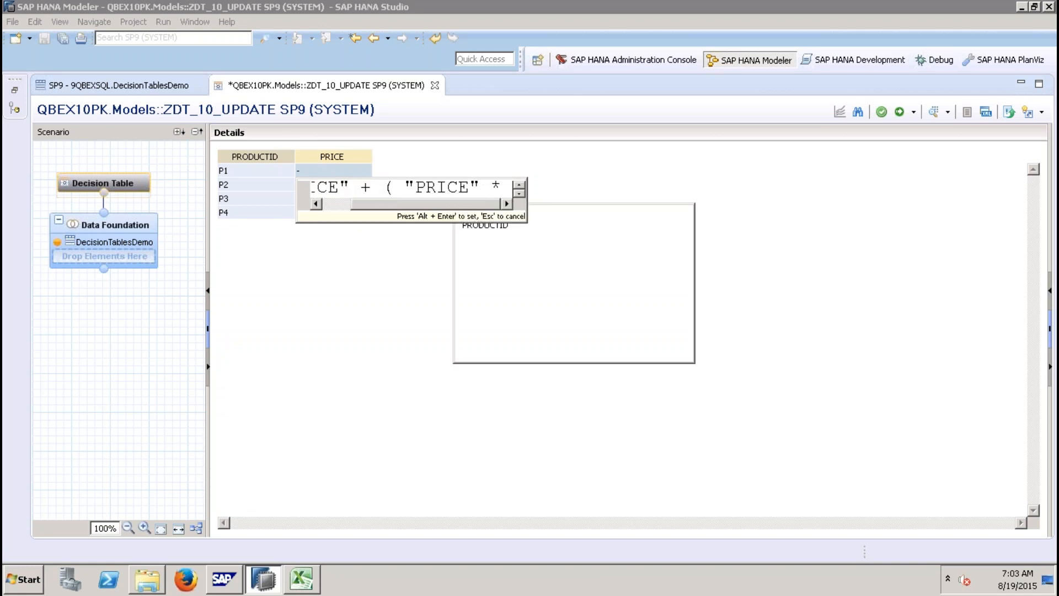
{"action": "type", "text": " 0."}
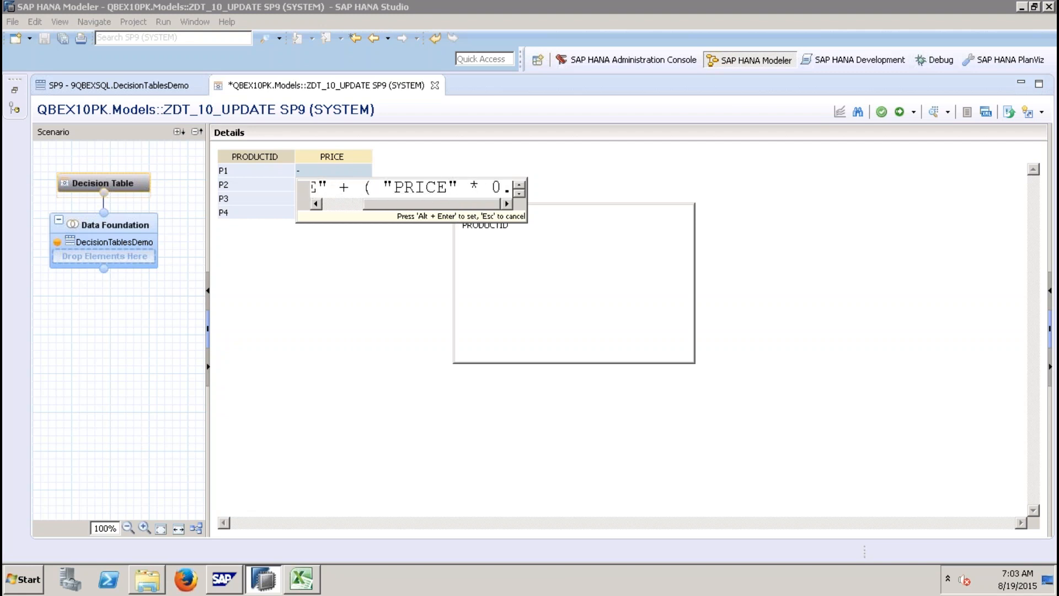
{"action": "type", "text": "02"}
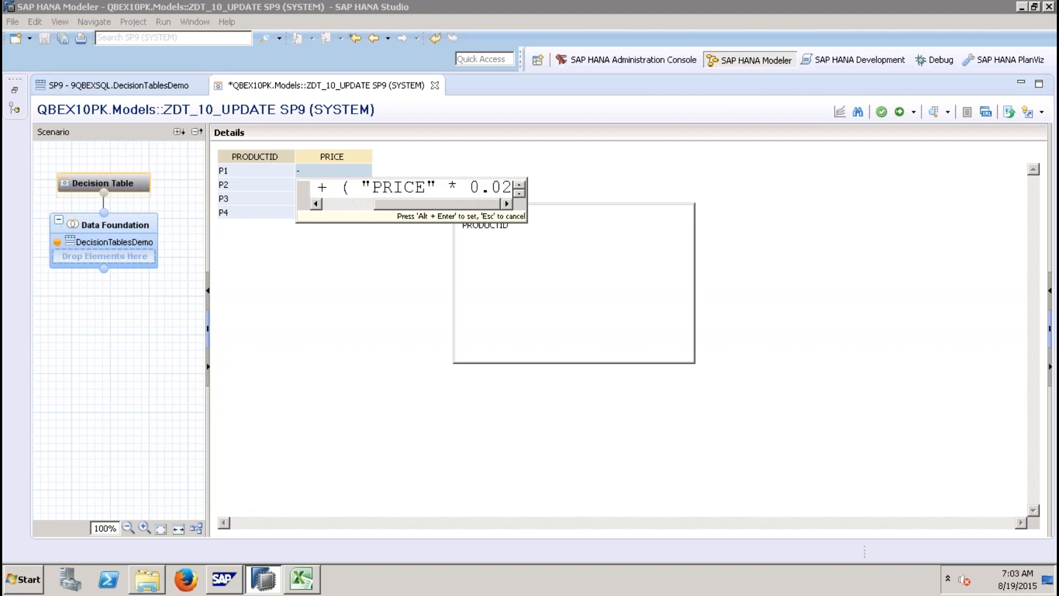
{"action": "type", "text": " )"}
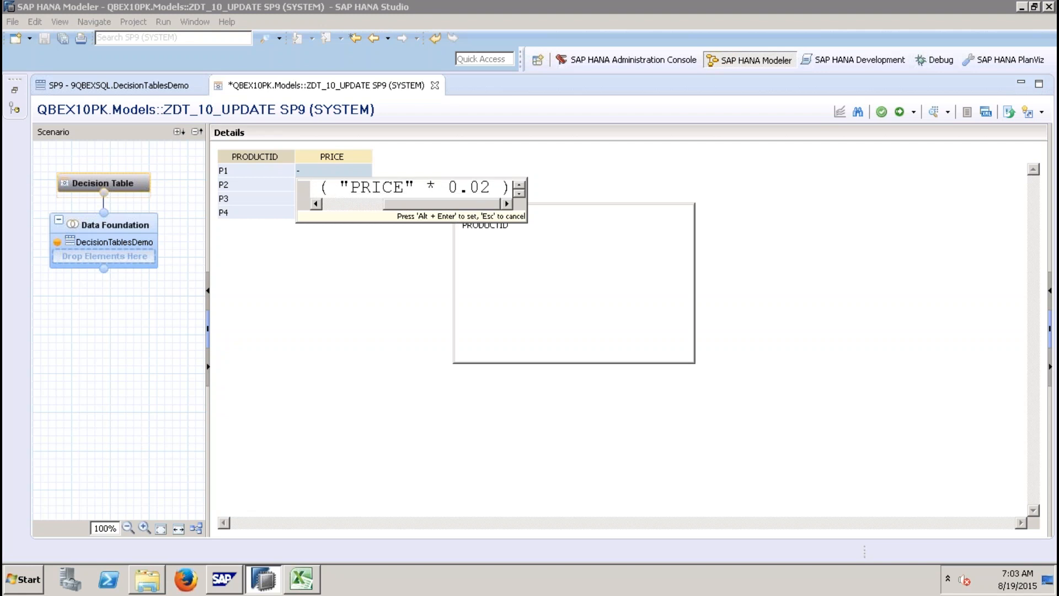
{"action": "key", "text": "alt+Return"}
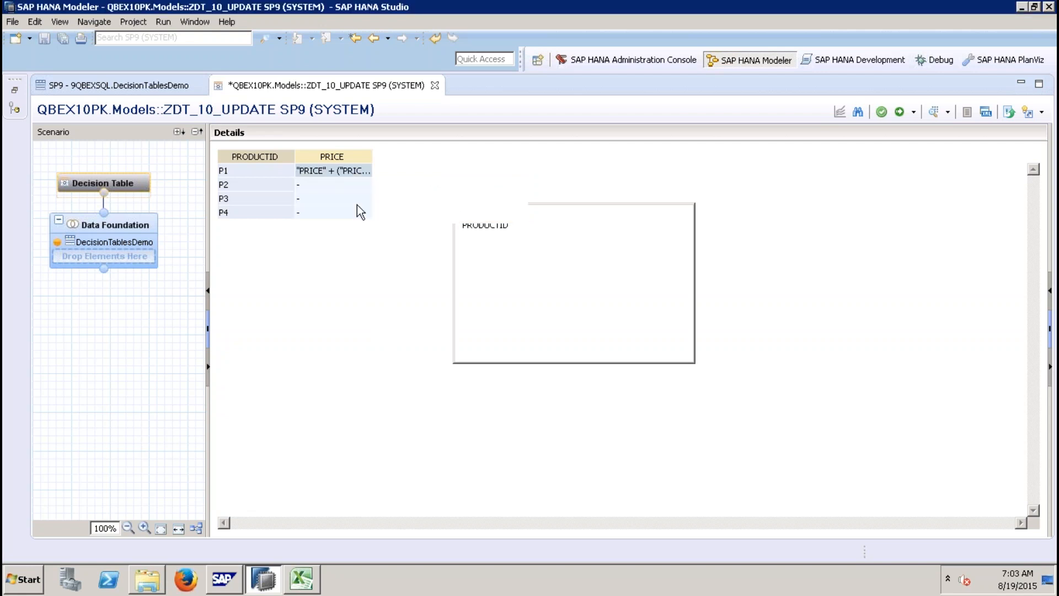
Step: Set the P2 price action as a dynamic value "PRICE" + ( "PRICE" * 0.04 )
{"action": "left_click", "coordinate": [333, 186]}
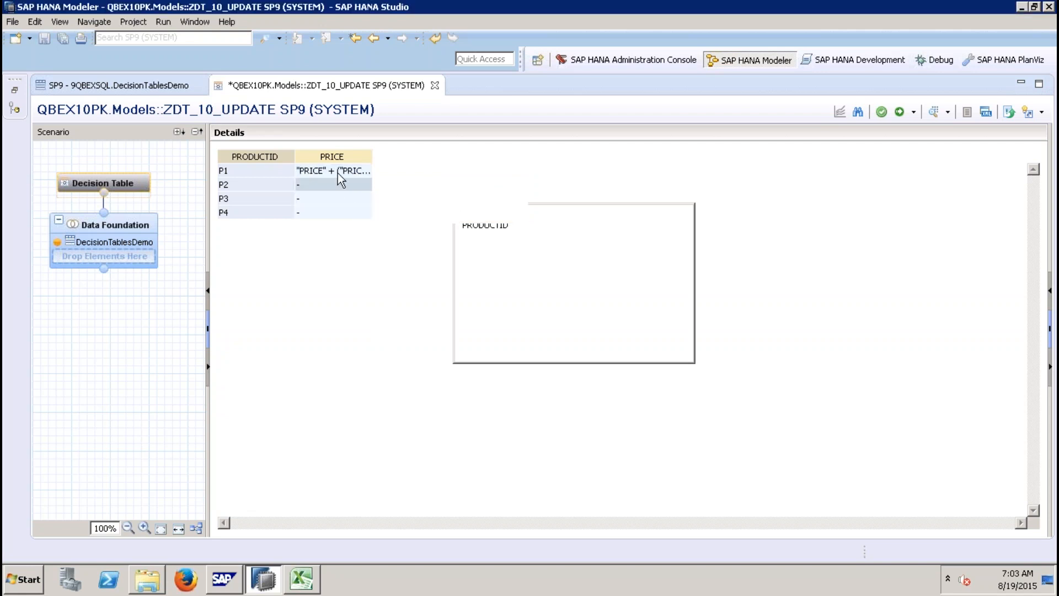
{"action": "right_click", "coordinate": [323, 187]}
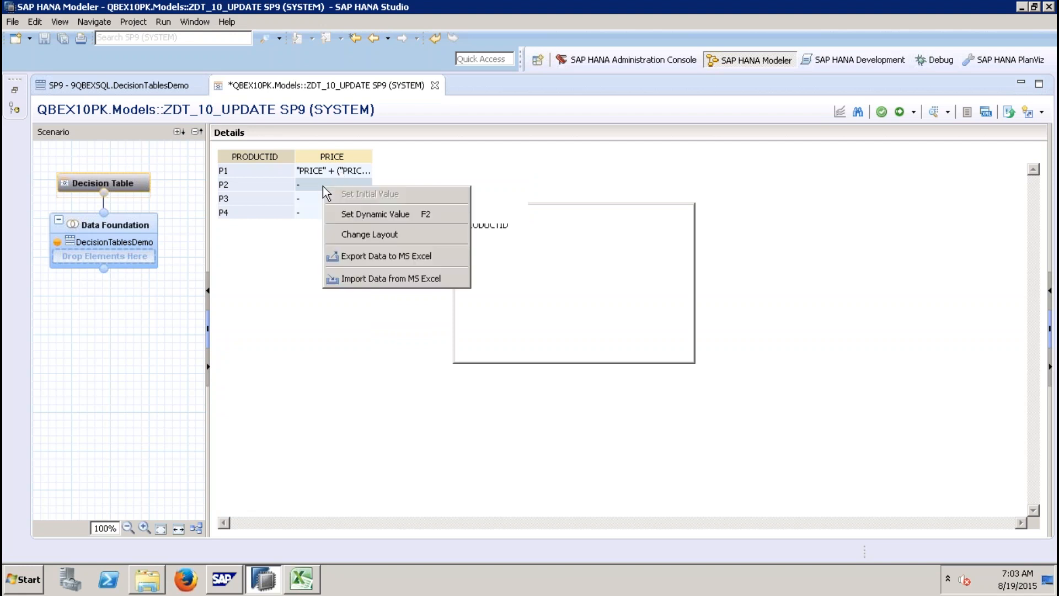
{"action": "right_click", "coordinate": [319, 173]}
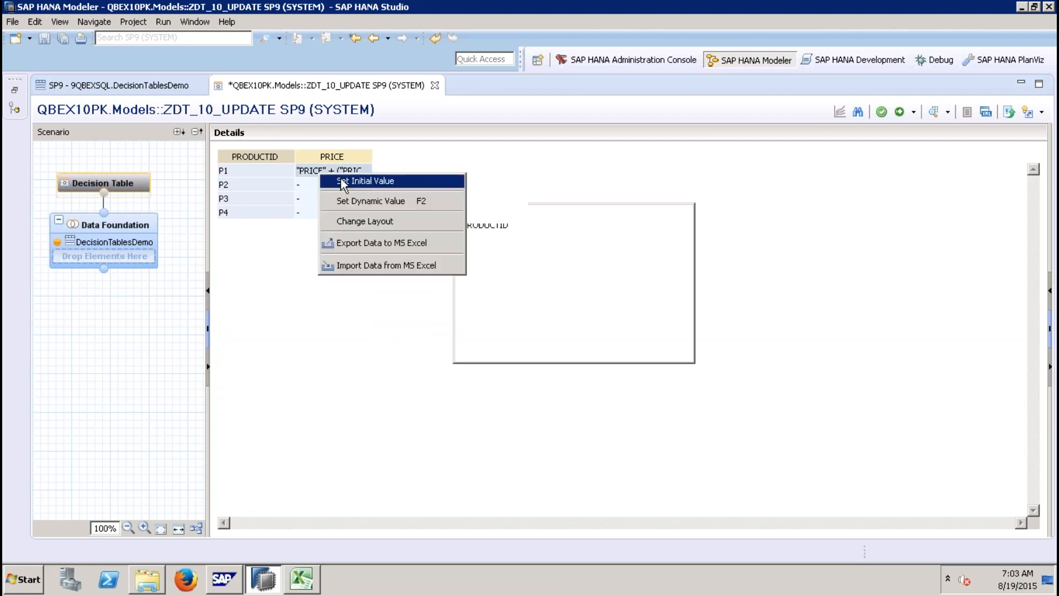
{"action": "right_click", "coordinate": [302, 193]}
{"action": "right_click", "coordinate": [300, 189]}
{"action": "left_click", "coordinate": [356, 218]}
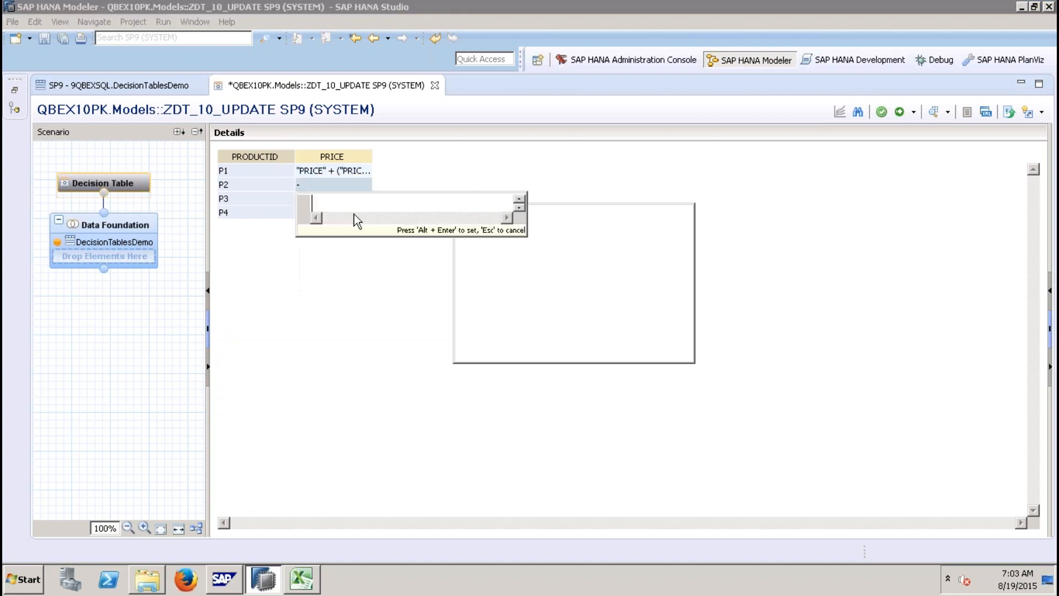
{"action": "type", "text": "\""}
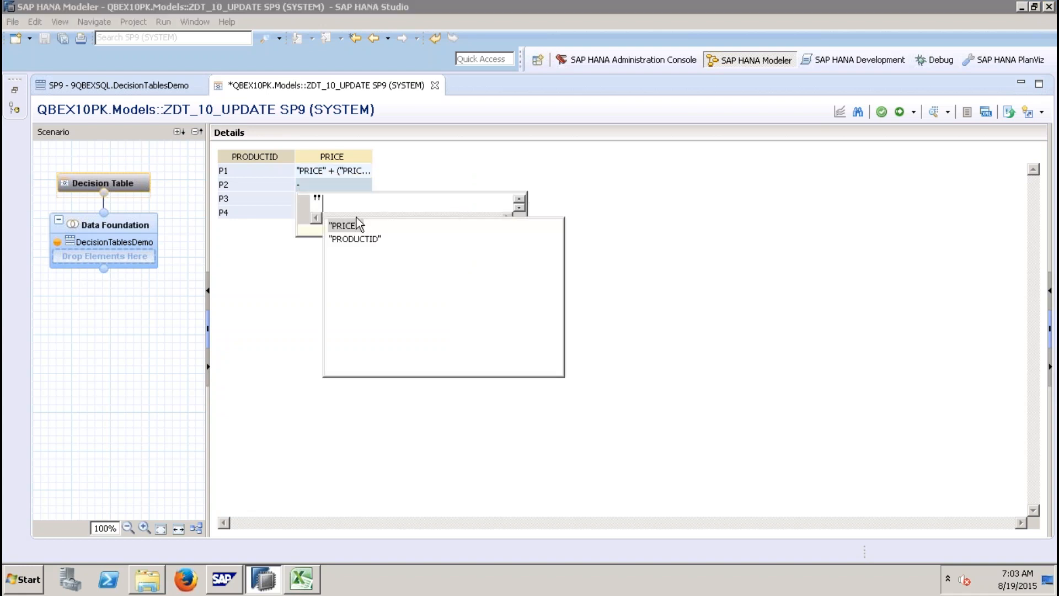
{"action": "double_click", "coordinate": [355, 228]}
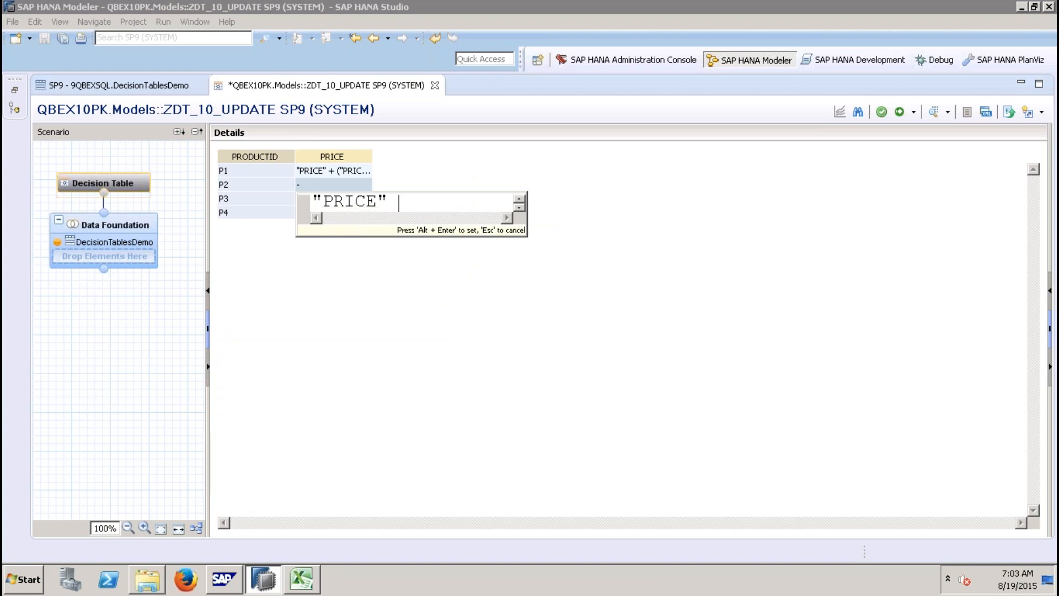
{"action": "type", "text": "*"}
{"action": "key", "text": "BackSpace"}
{"action": "key", "text": "BackSpace"}
{"action": "type", "text": "+ ( \""}
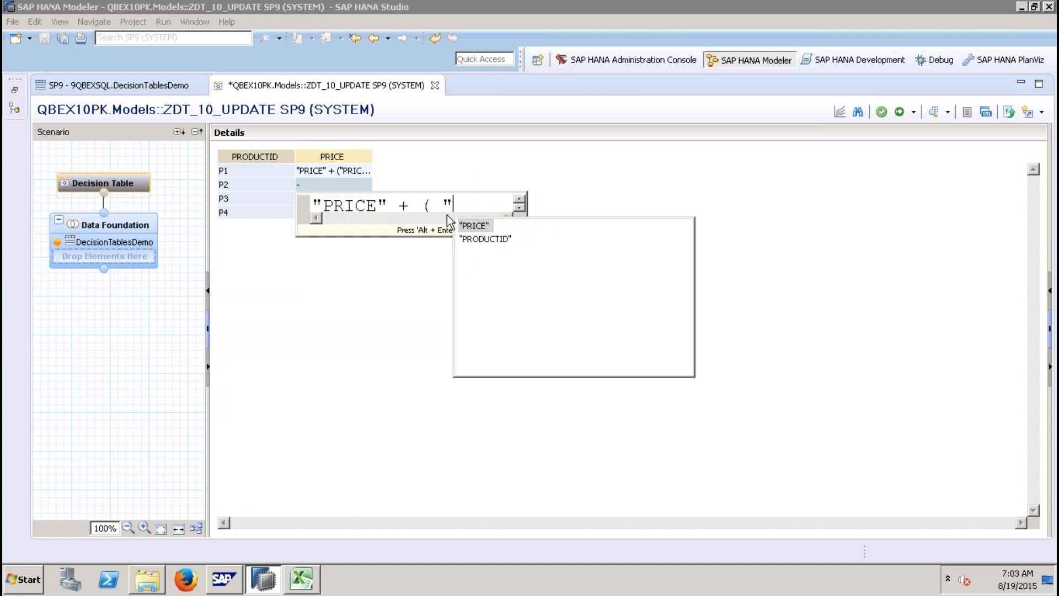
{"action": "key", "text": "Return"}
{"action": "type", "text": "* 0.04)"}
{"action": "key", "text": "BackSpace"}
{"action": "type", "text": ")"}
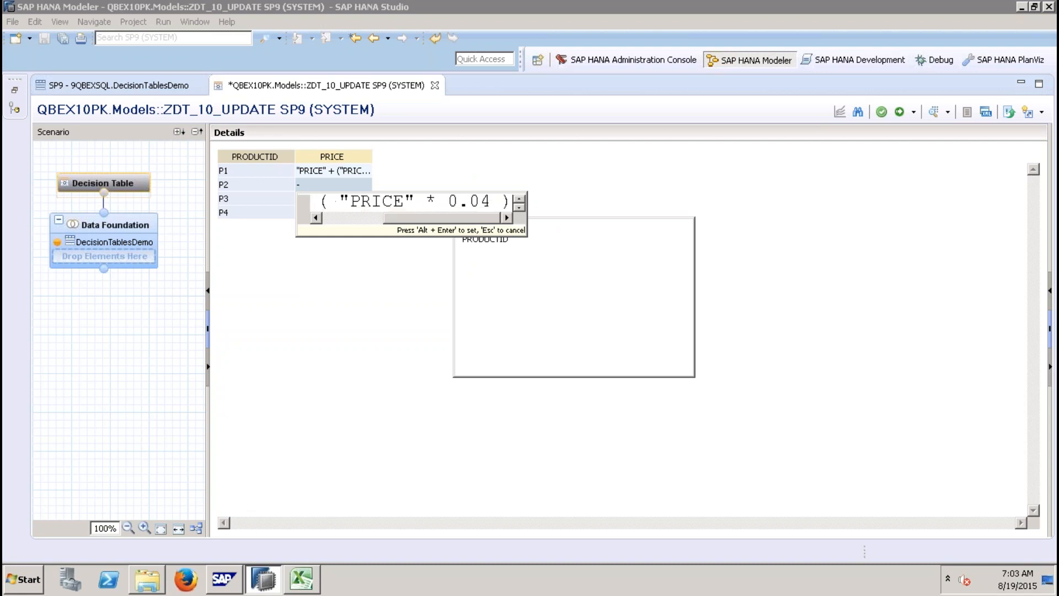
{"action": "key", "text": "alt+Return"}
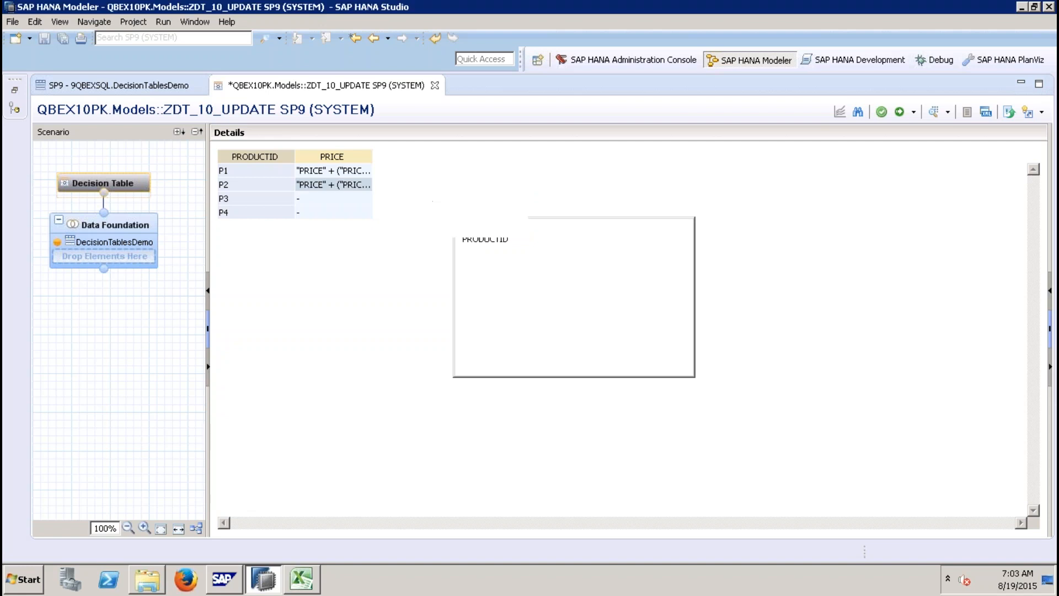
Step: Set the P3 price action as a dynamic value "PRICE" + ( "PRICE" * 0.06 )
{"action": "right_click", "coordinate": [328, 197]}
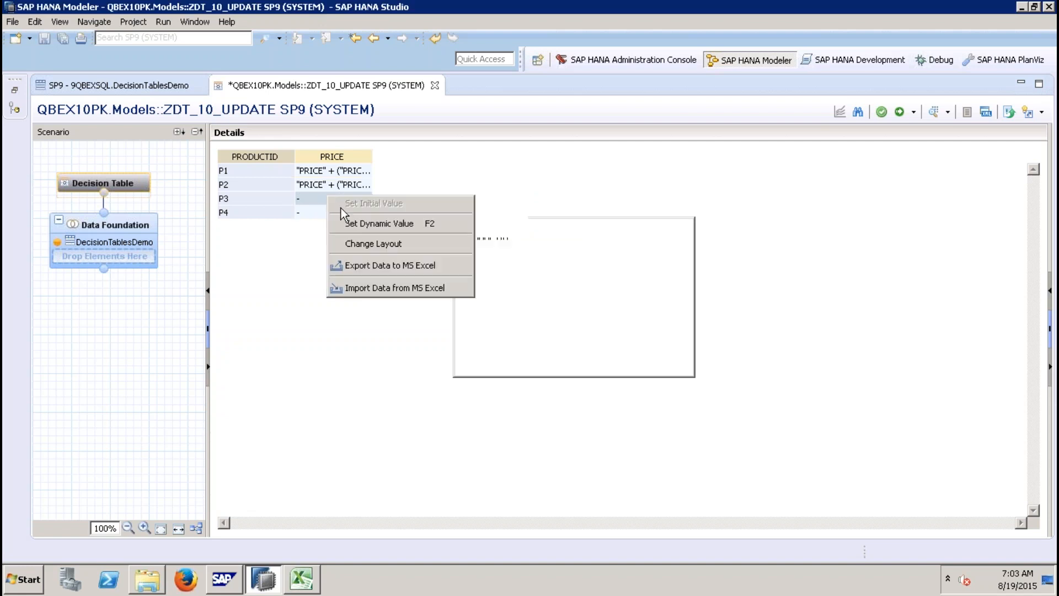
{"action": "left_click", "coordinate": [369, 223]}
{"action": "type", "text": "\""}
{"action": "left_click", "coordinate": [348, 241]}
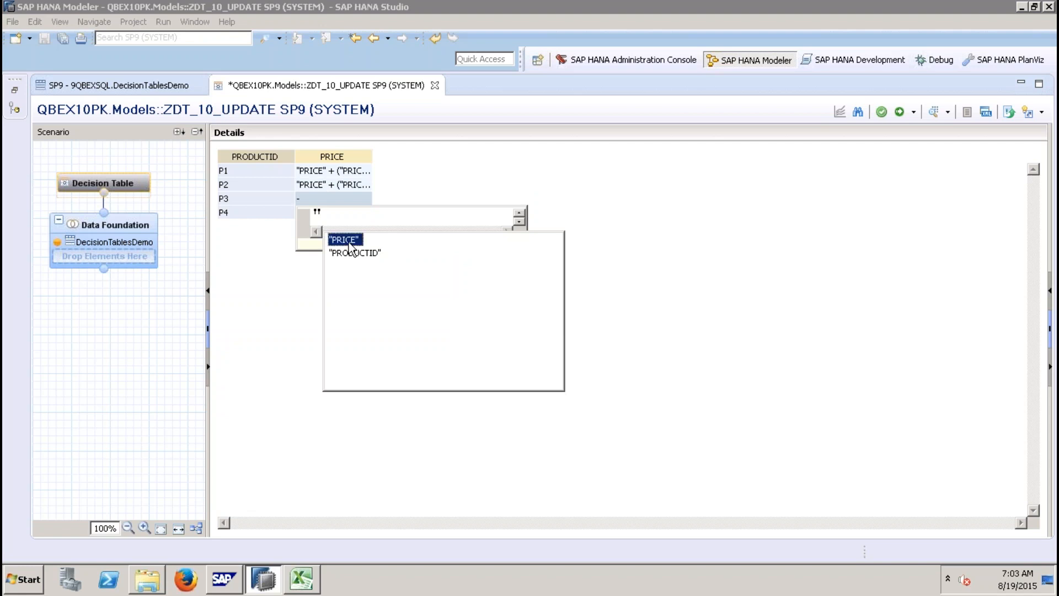
{"action": "double_click", "coordinate": [349, 243]}
{"action": "type", "text": "+ ("}
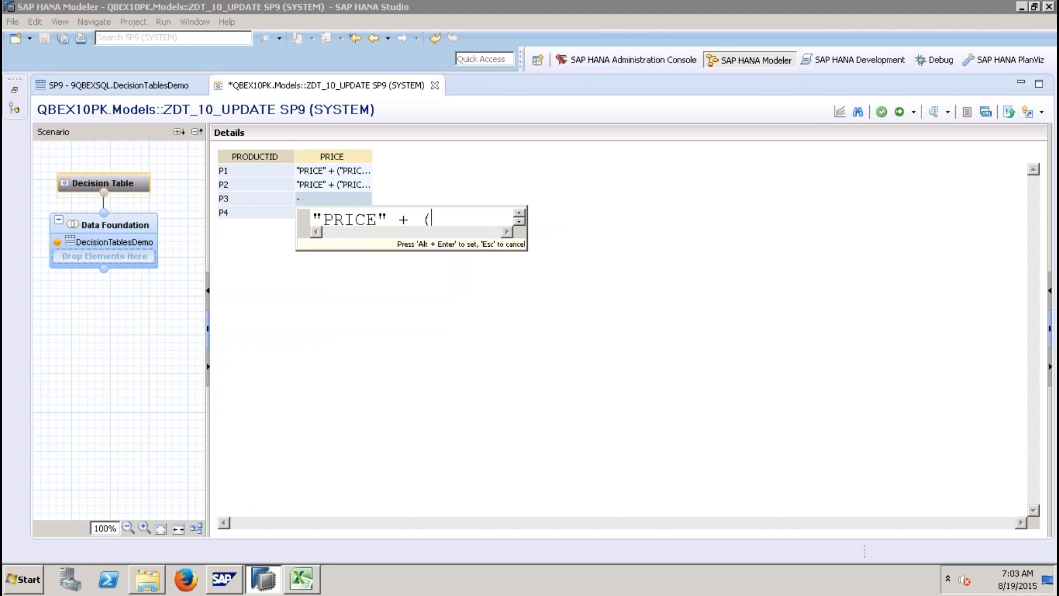
{"action": "type", "text": " \""}
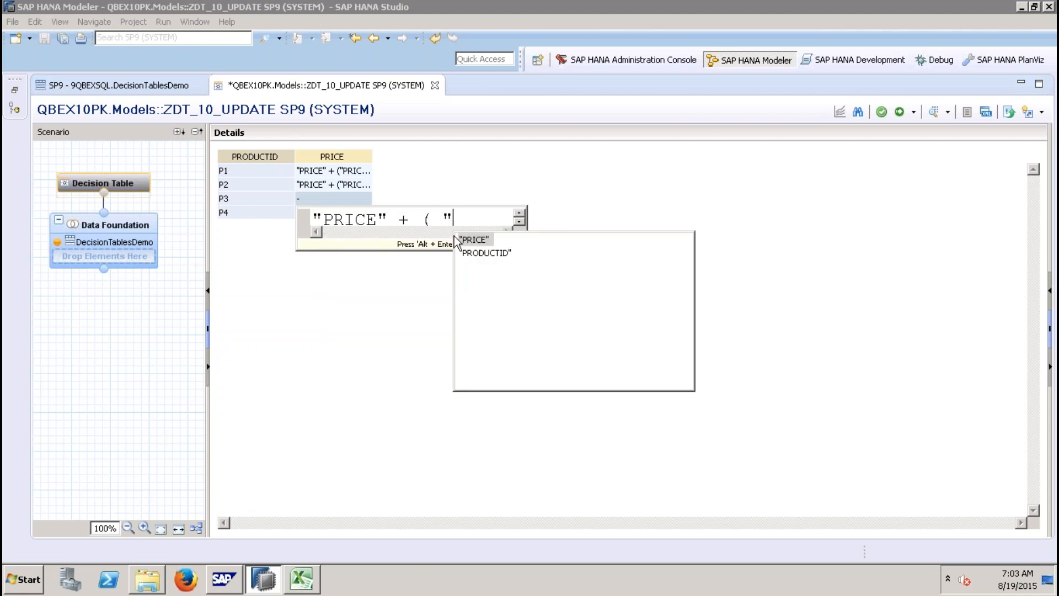
{"action": "double_click", "coordinate": [485, 241]}
{"action": "type", "text": "* 0."}
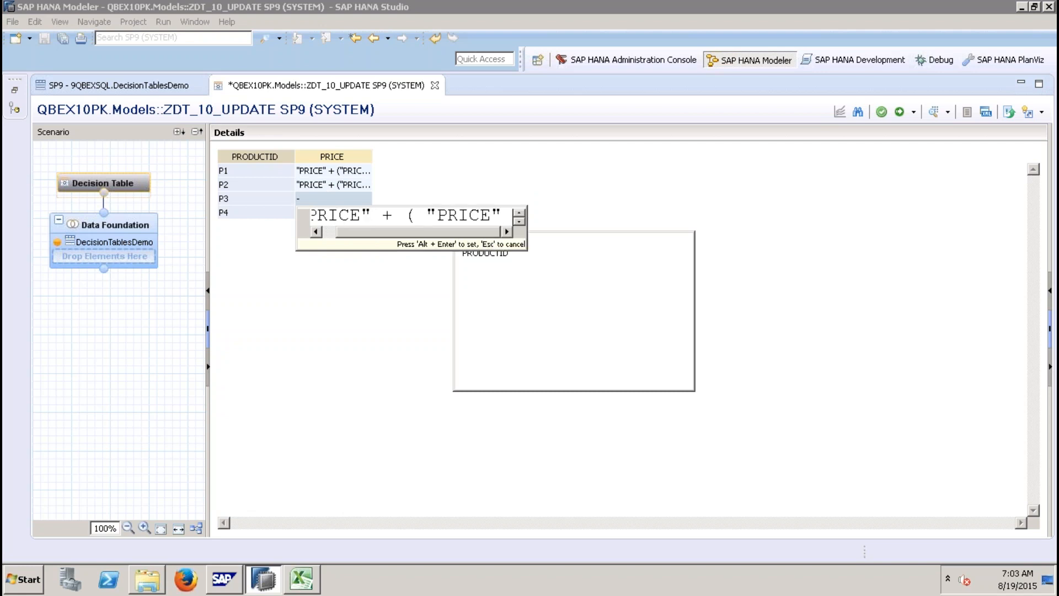
{"action": "type", "text": "0"}
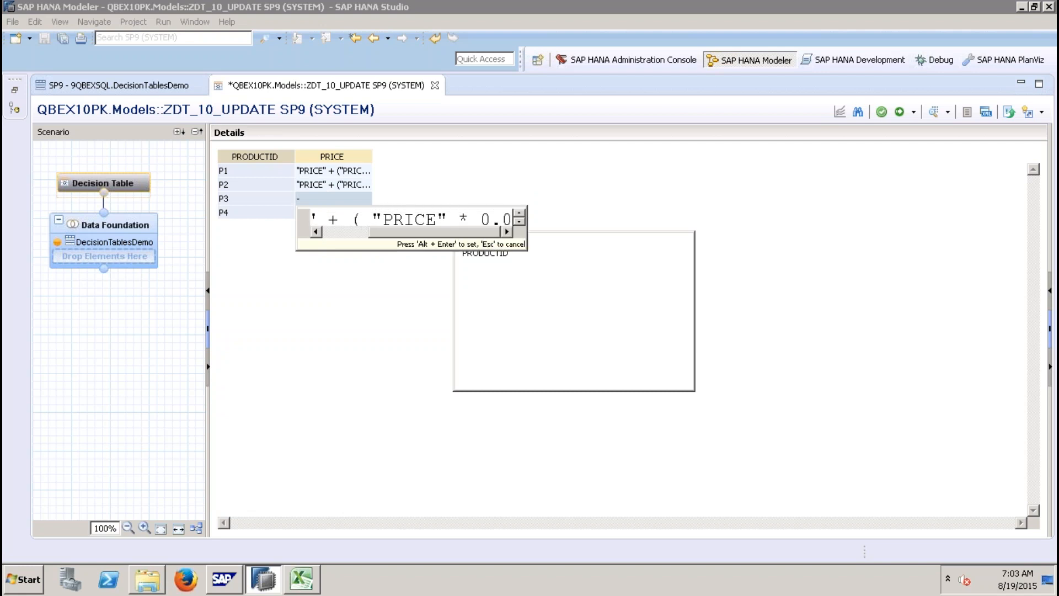
{"action": "type", "text": "6 )"}
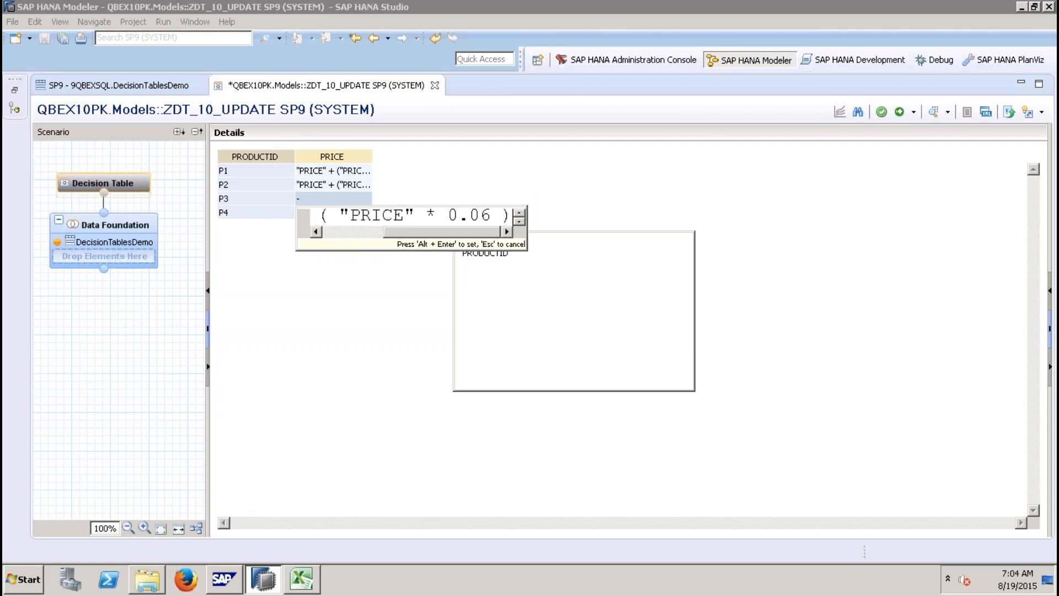
{"action": "key", "text": "alt+Return"}
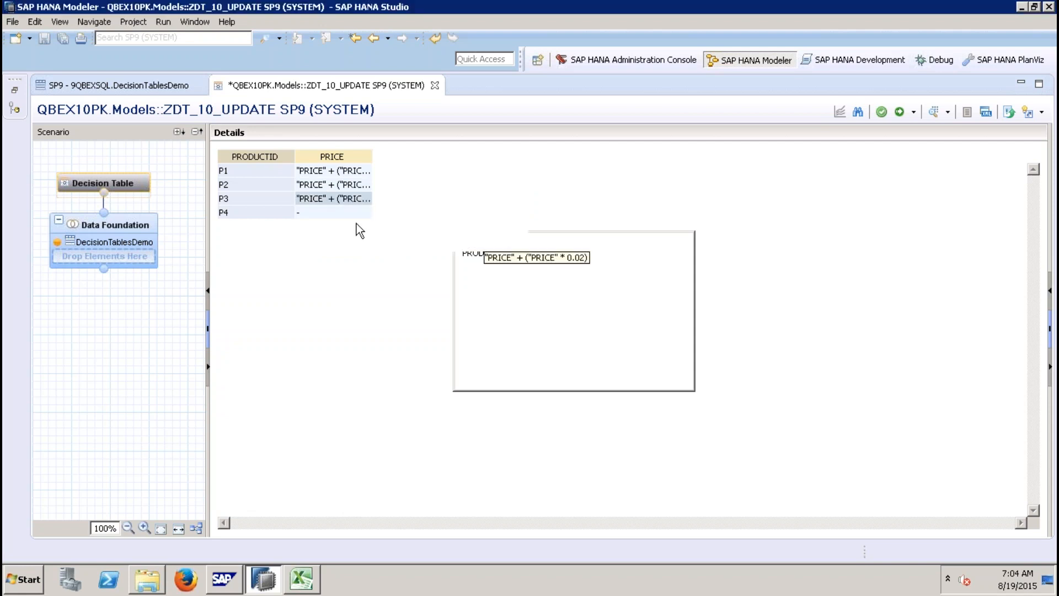
Step: Set the P4 price action as a dynamic value "PRICE" + ( "PRICE" * 0.08 )
{"action": "right_click", "coordinate": [354, 213]}
{"action": "left_click", "coordinate": [408, 244]}
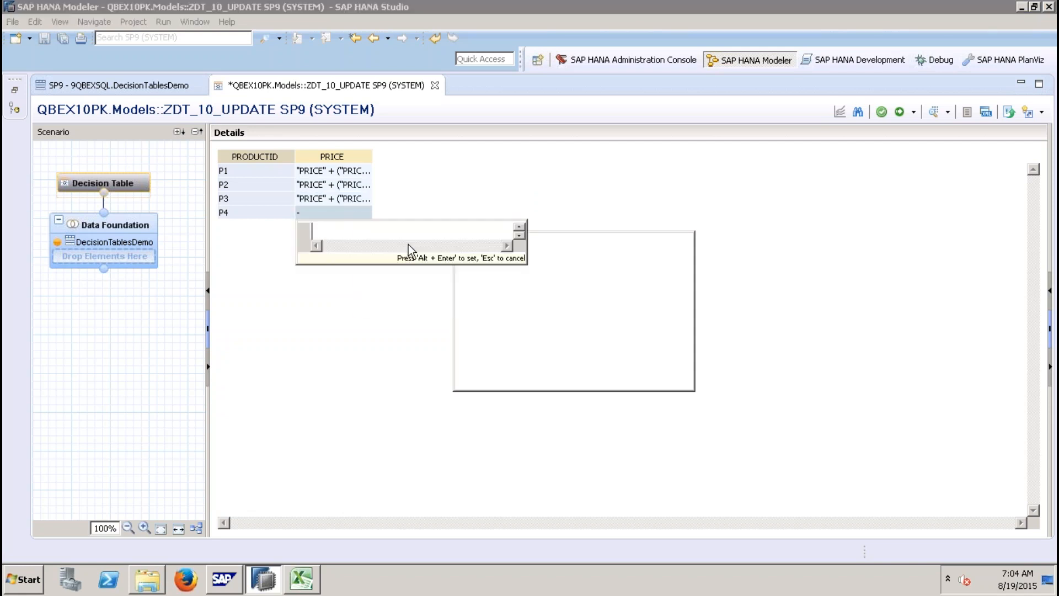
{"action": "type", "text": "\""}
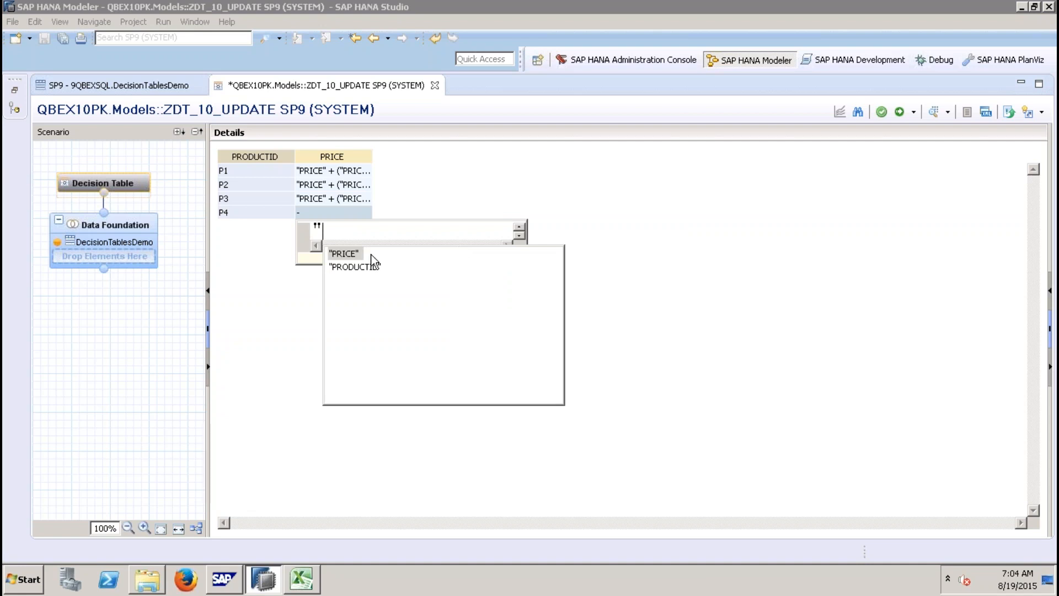
{"action": "double_click", "coordinate": [356, 253]}
{"action": "type", "text": "+ "}
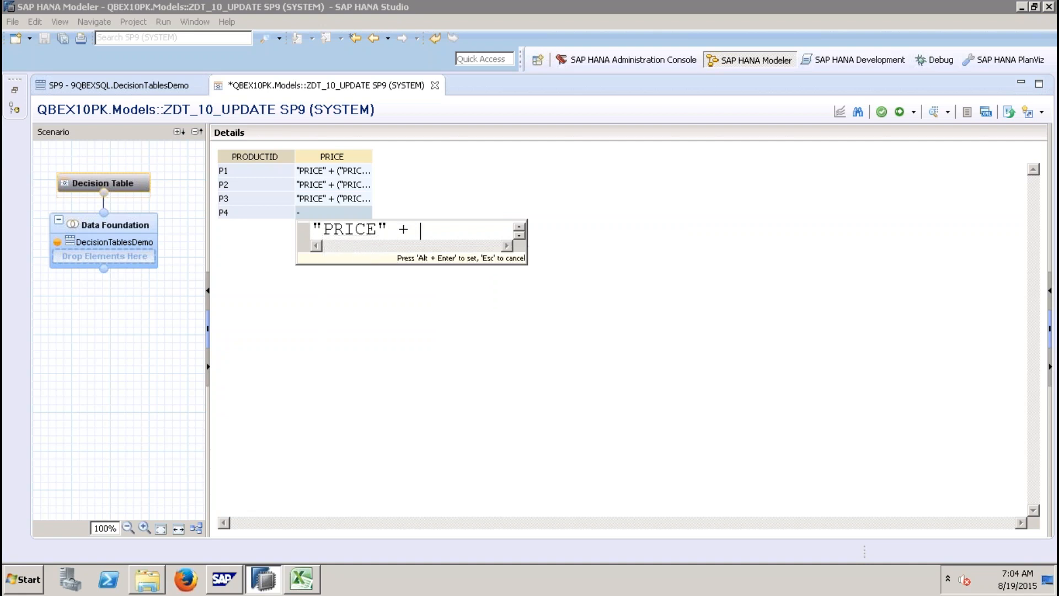
{"action": "type", "text": "( "}
{"action": "type", "text": "\""}
{"action": "double_click", "coordinate": [476, 254]}
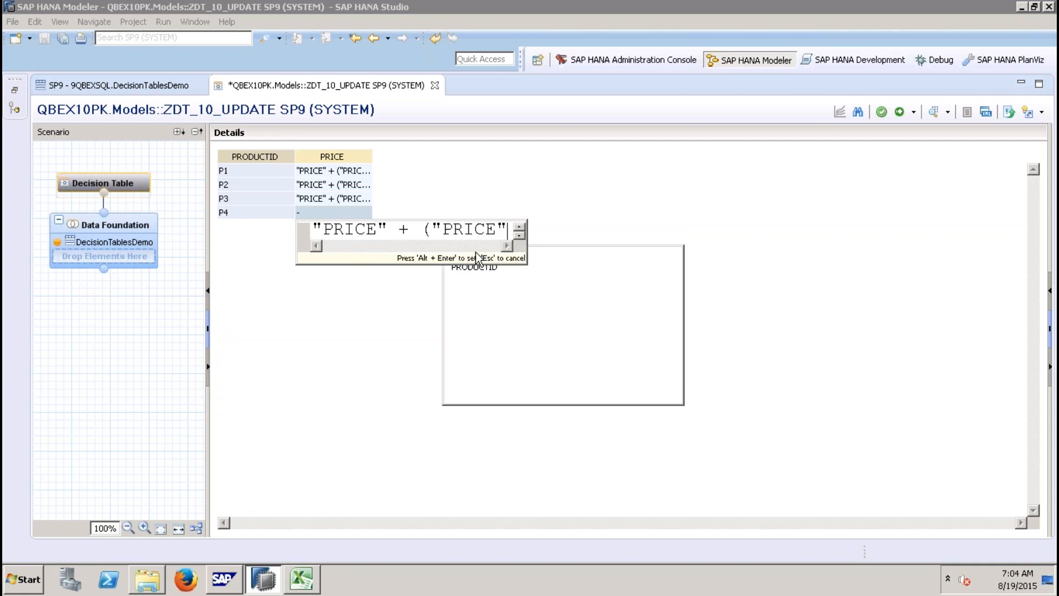
{"action": "type", "text": "*"}
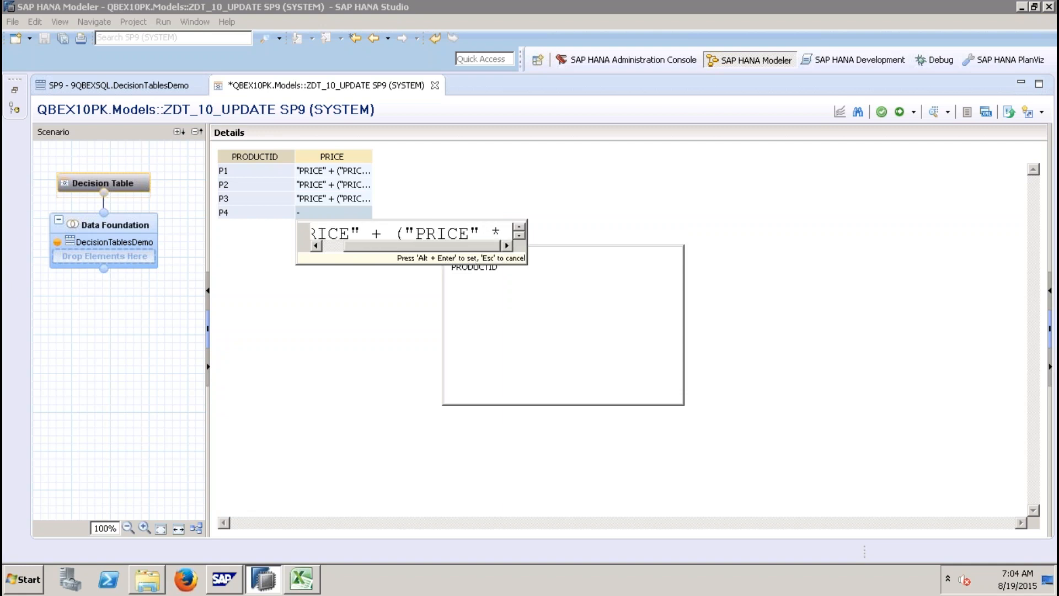
{"action": "type", "text": " 0.08 )"}
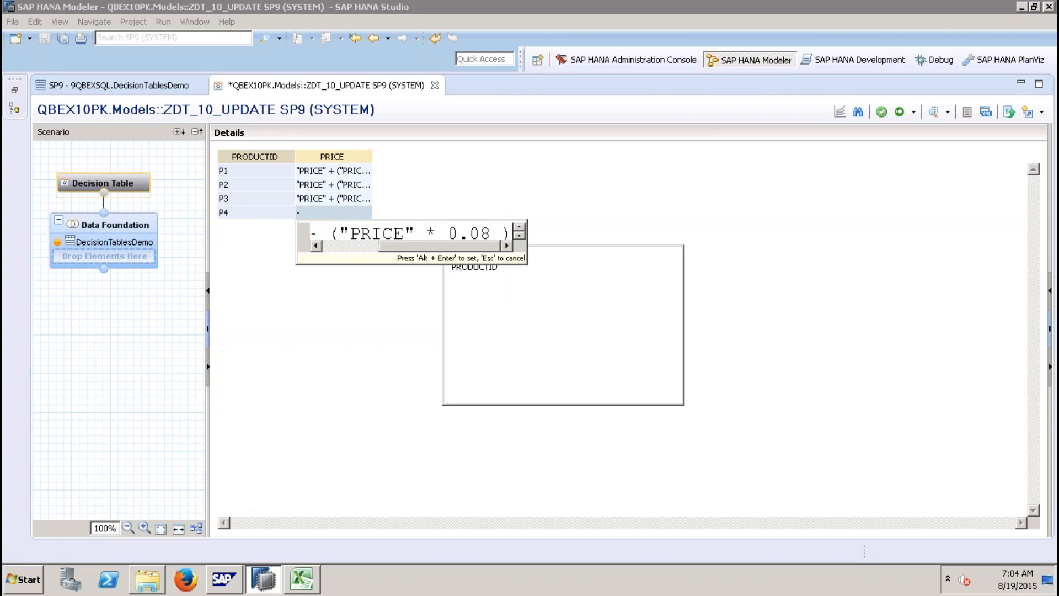
{"action": "key", "text": "alt+Return"}
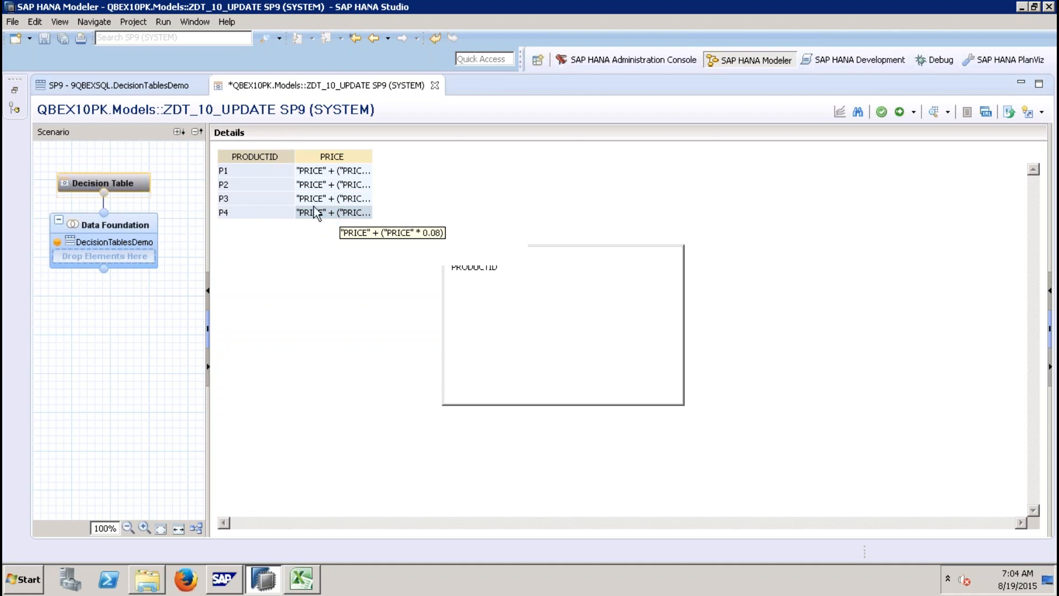
Step: Activate the decision table and bring back the Systems view
{"action": "left_click", "coordinate": [904, 113]}
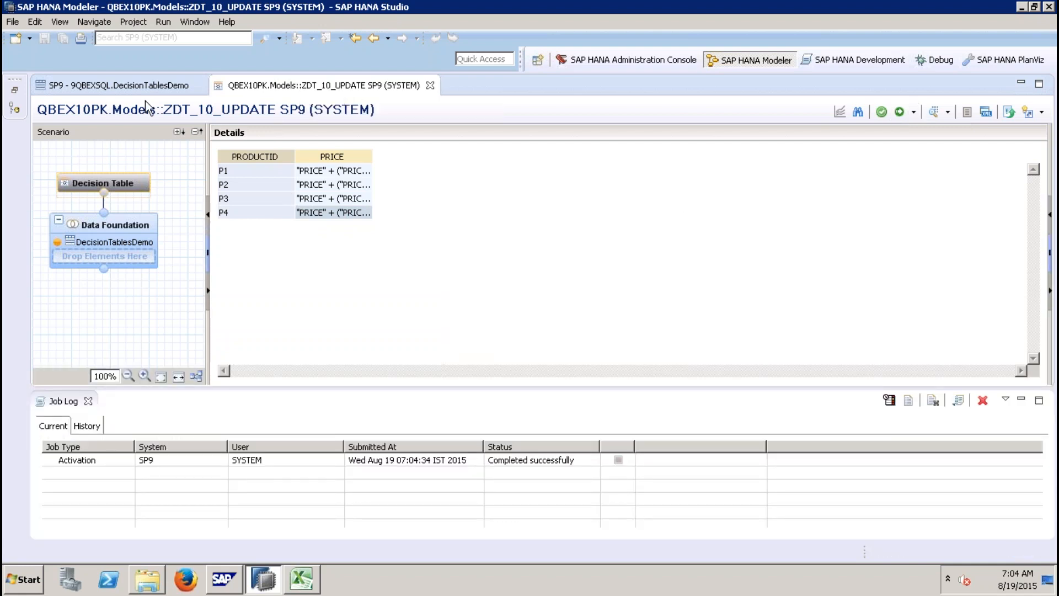
{"action": "left_click", "coordinate": [15, 91]}
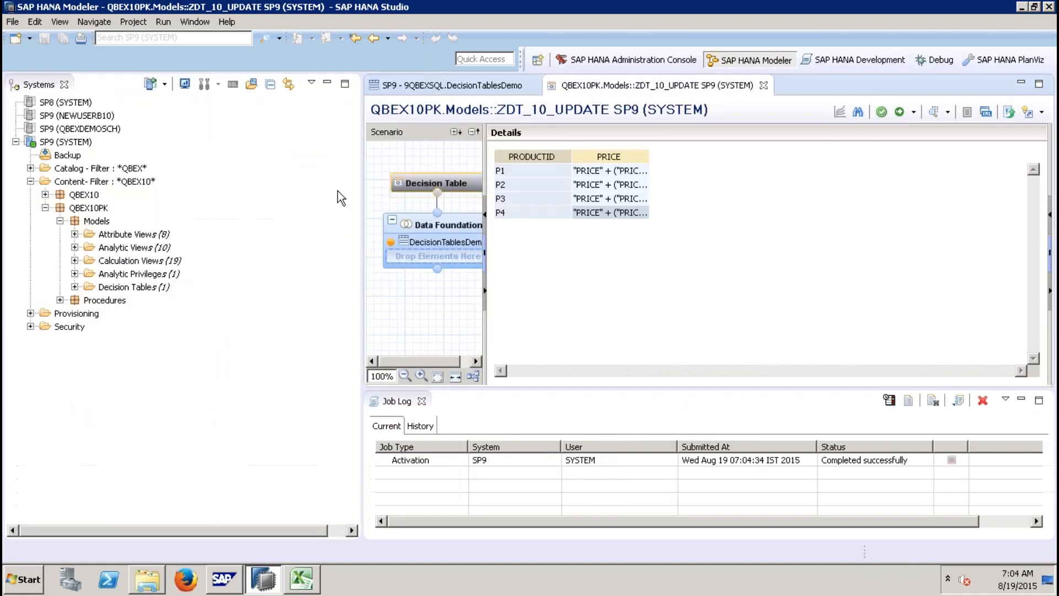
Step: Filter the catalog schemas by _SYS_BIC and expand the _SYS_BIC schema
{"action": "left_click", "coordinate": [29, 168]}
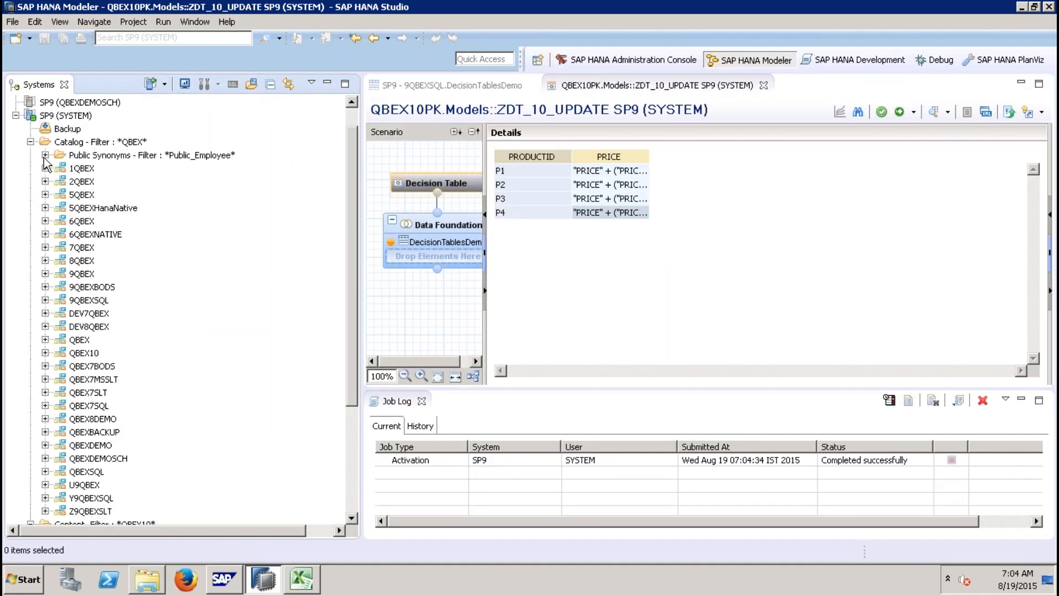
{"action": "left_click", "coordinate": [89, 144]}
{"action": "right_click", "coordinate": [90, 146]}
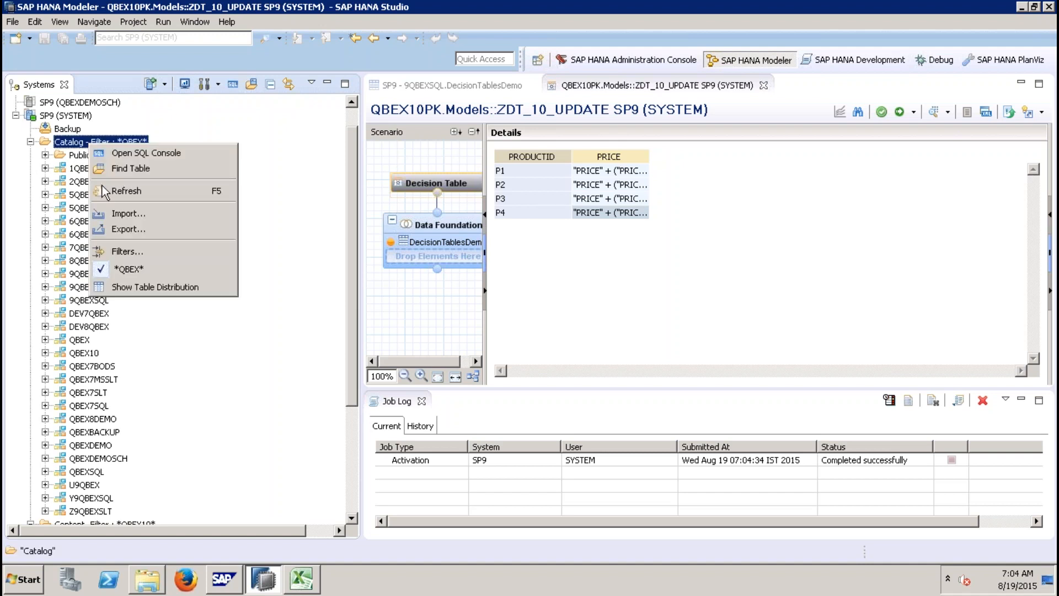
{"action": "left_click", "coordinate": [136, 250]}
{"action": "type", "text": "_"}
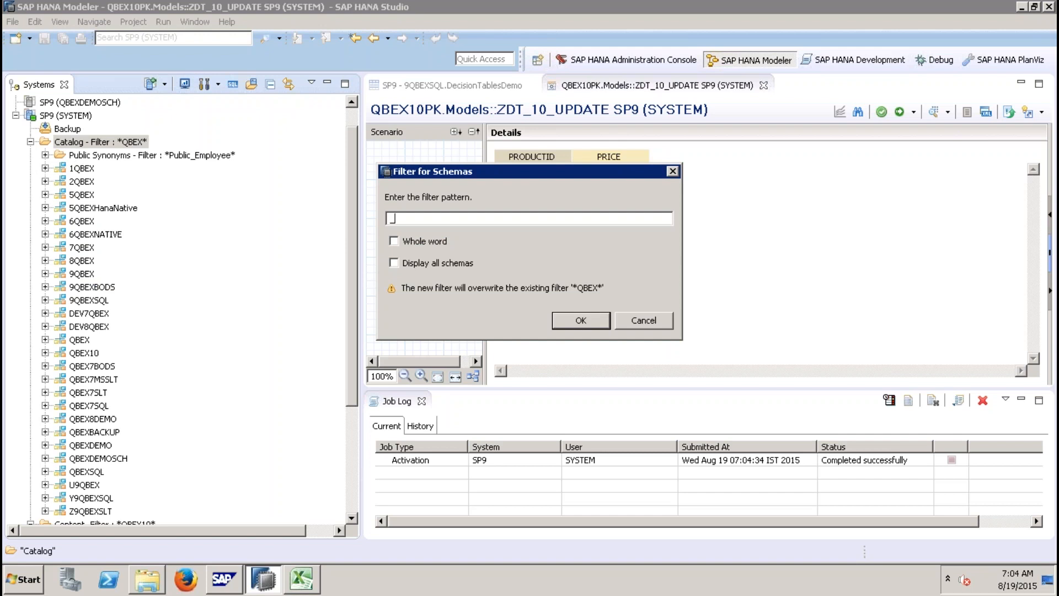
{"action": "type", "text": "SYS_BIC"}
{"action": "key", "text": "Return"}
{"action": "left_click", "coordinate": [45, 195]}
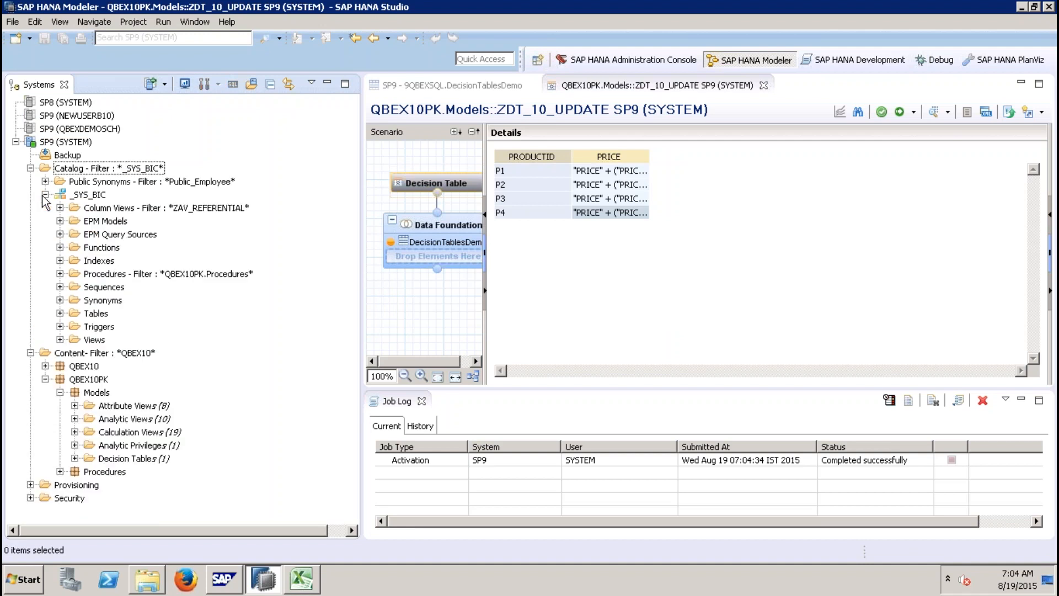
Step: Filter the _SYS_BIC procedures by ZDT_10_UPDATE and expand the Procedures folder
{"action": "right_click", "coordinate": [131, 275]}
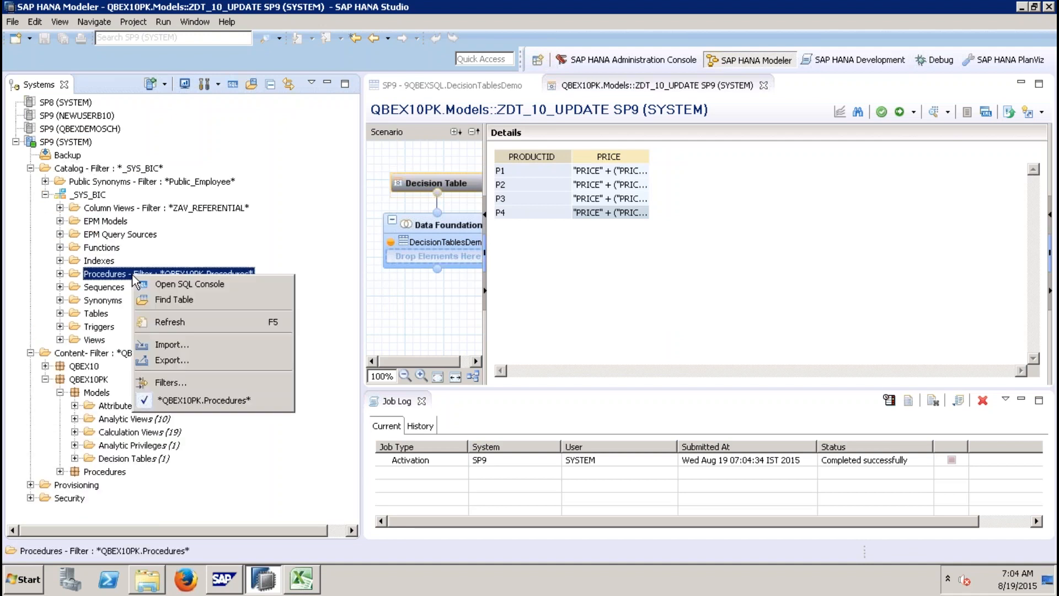
{"action": "left_click", "coordinate": [174, 382]}
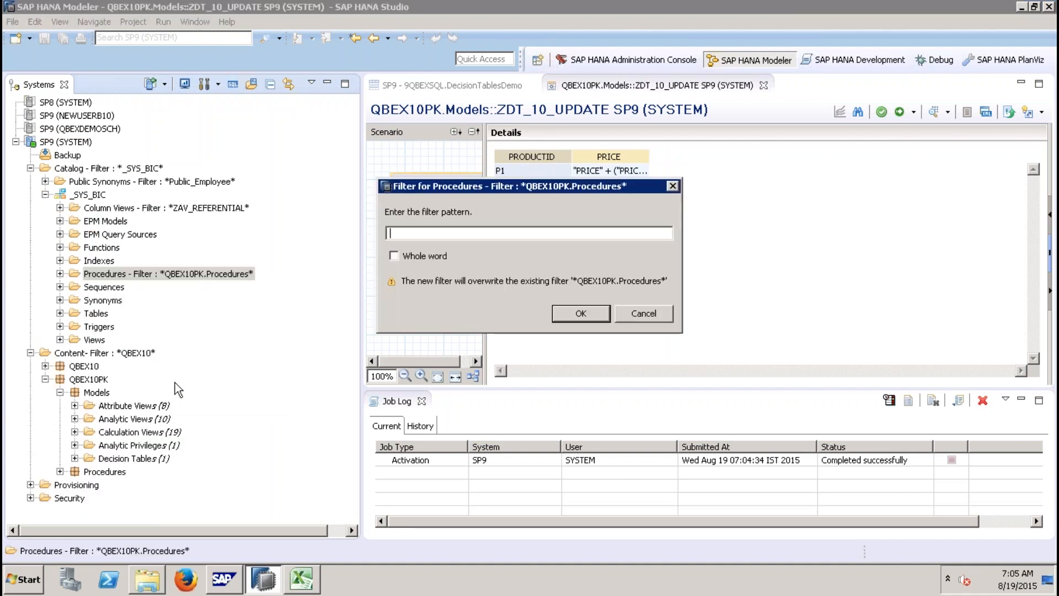
{"action": "type", "text": "ZDT_10_UPDATE"}
{"action": "key", "text": "Return"}
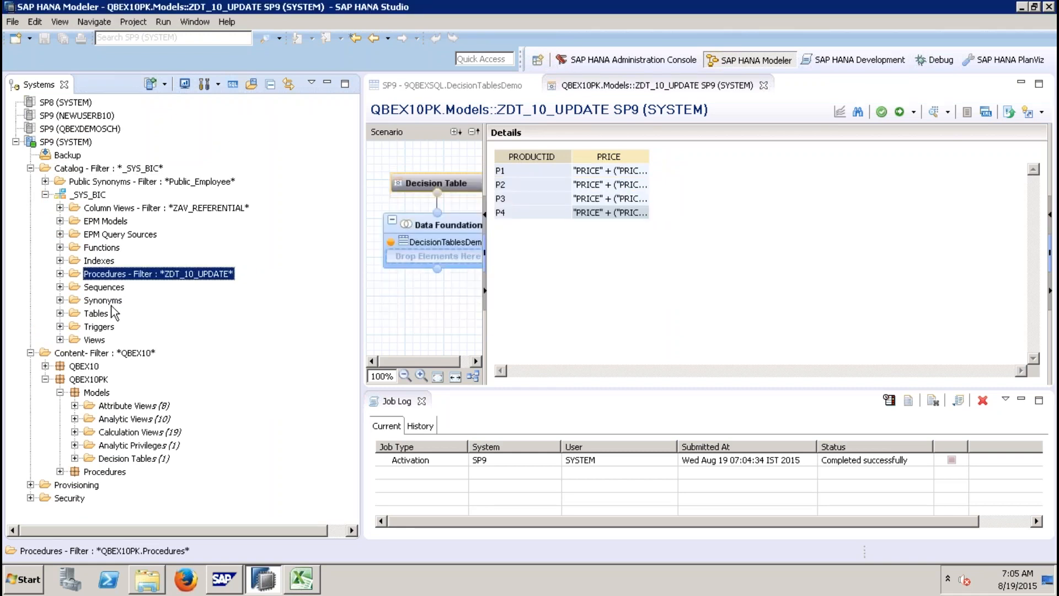
{"action": "left_click", "coordinate": [60, 274]}
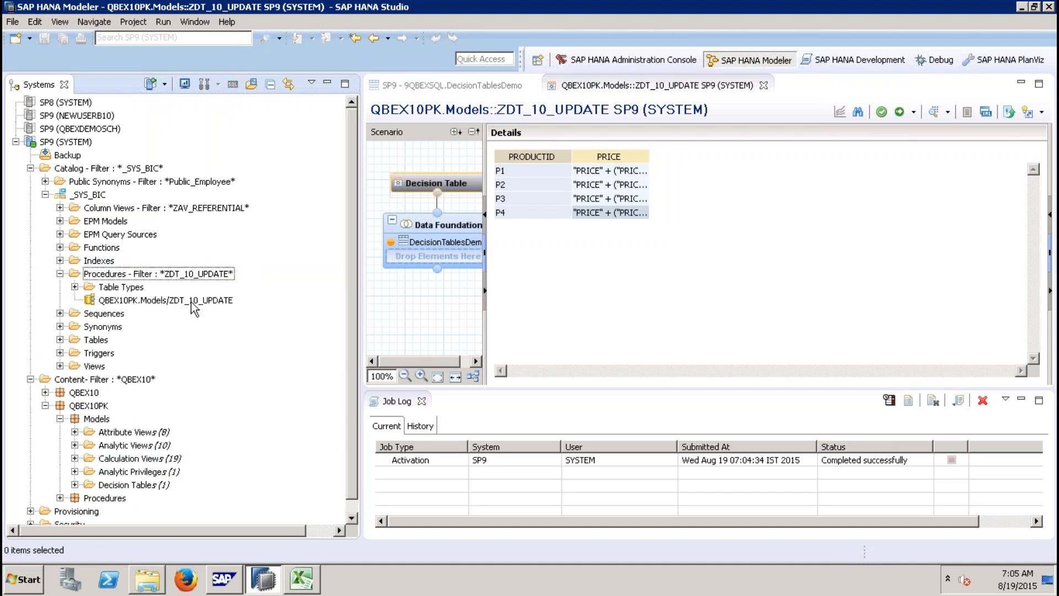
Step: Open the definition of the generated procedure QBEX10PK.Models/ZDT_10_UPDATE and show its create statement
{"action": "right_click", "coordinate": [191, 302]}
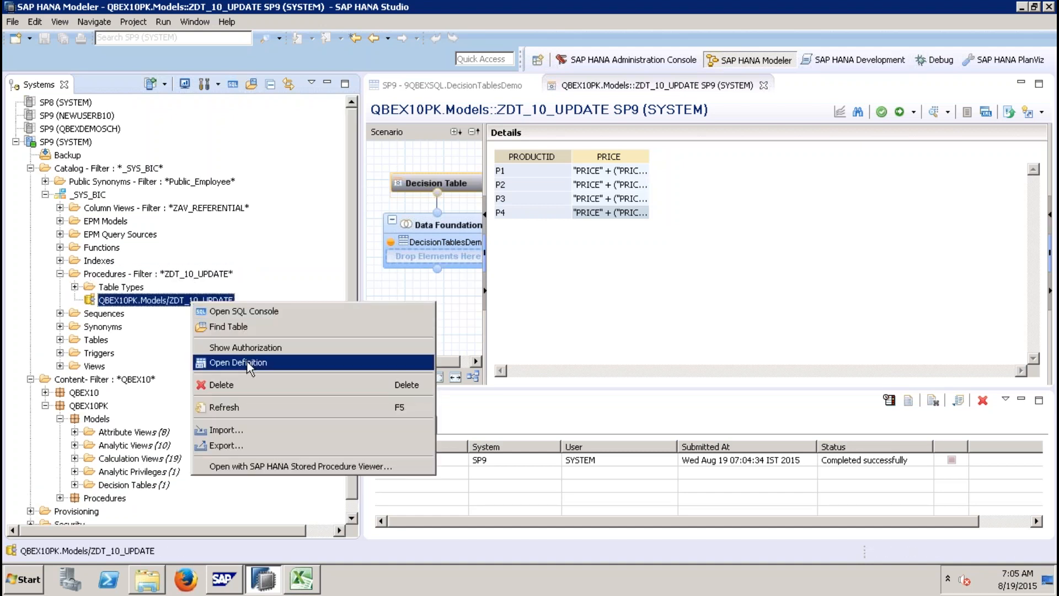
{"action": "left_click", "coordinate": [247, 362]}
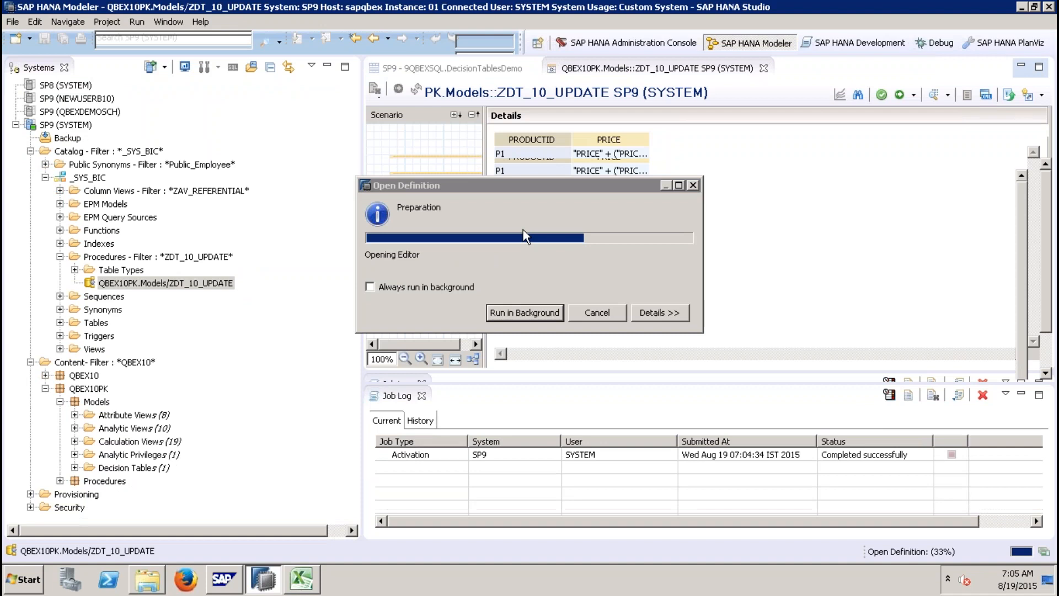
{"action": "left_click", "coordinate": [478, 157]}
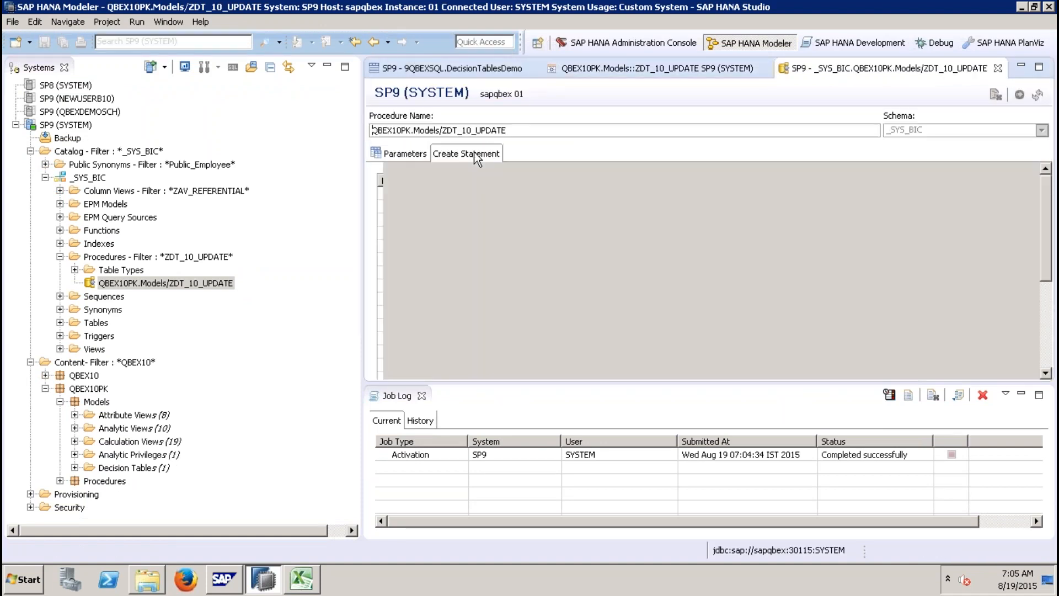
{"action": "left_click", "coordinate": [422, 396]}
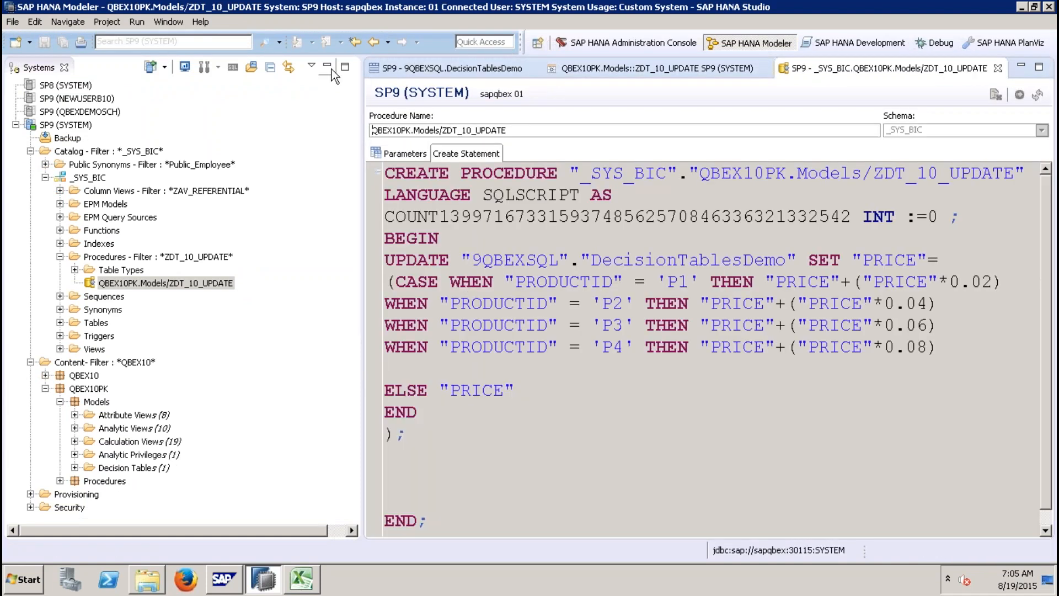
Step: Examine the generated UPDATE statement and its CASE conditions for the product prices
{"action": "left_click", "coordinate": [328, 66]}
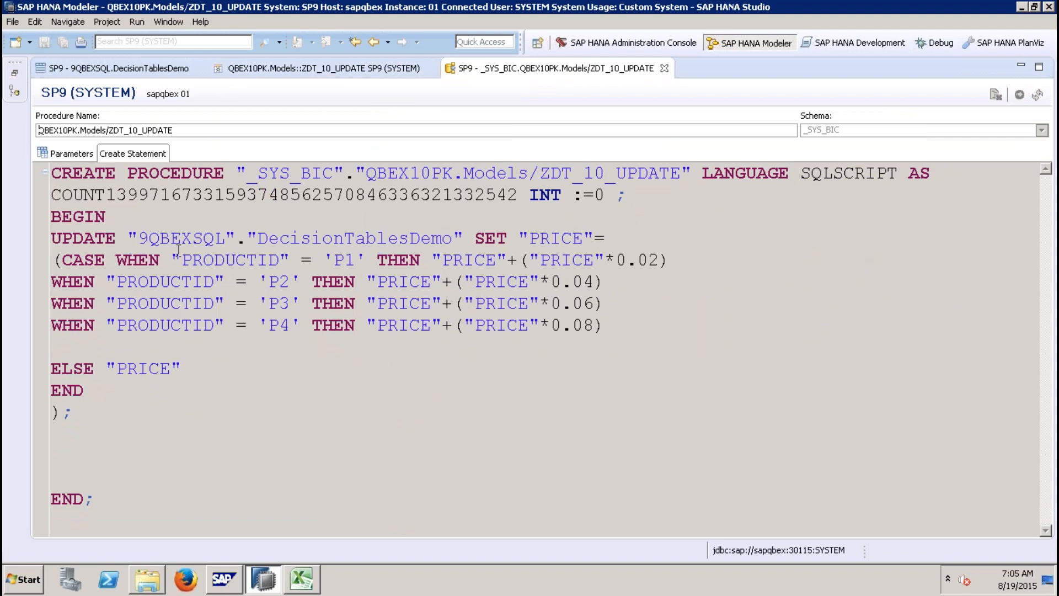
{"action": "left_click_drag", "start_coordinate": [139, 238], "coordinate": [450, 236]}
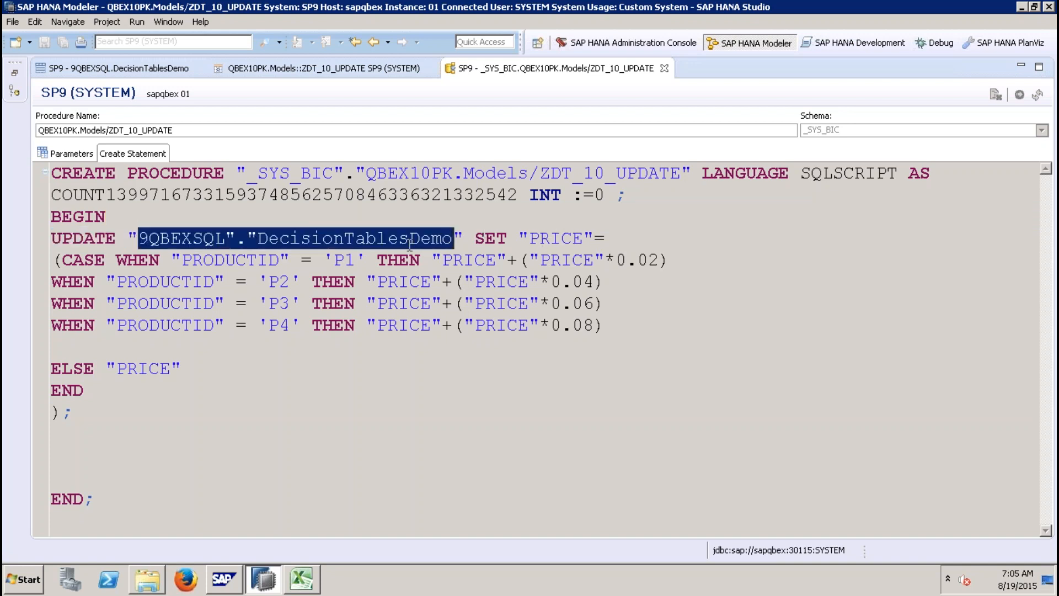
{"action": "left_click", "coordinate": [61, 260]}
{"action": "left_click_drag", "start_coordinate": [60, 259], "coordinate": [540, 329]}
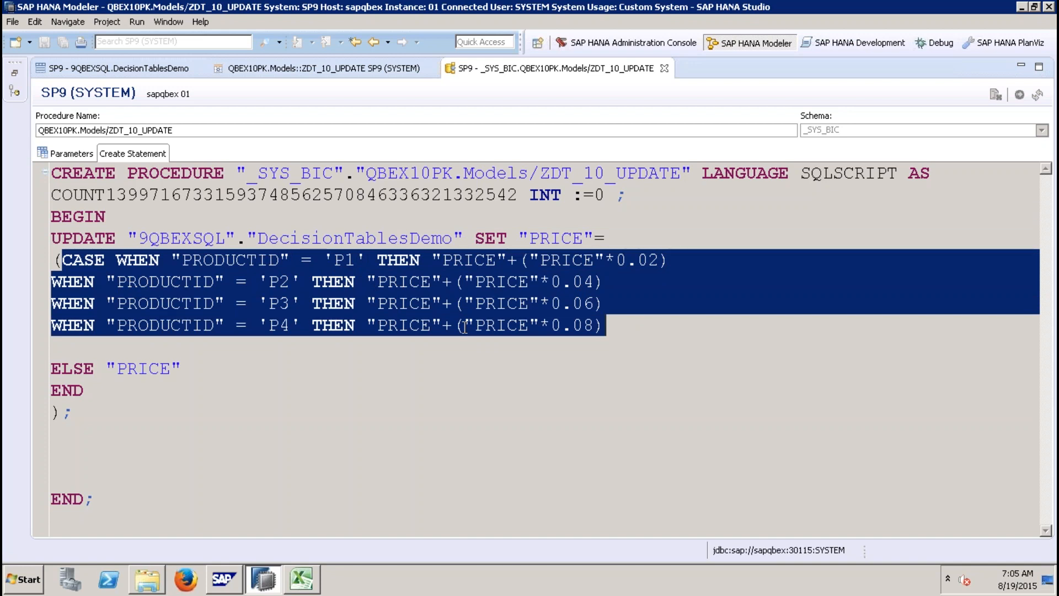
Step: Close the procedure definition and open the content preview of the DecisionTablesDemo table
{"action": "left_click", "coordinate": [664, 68]}
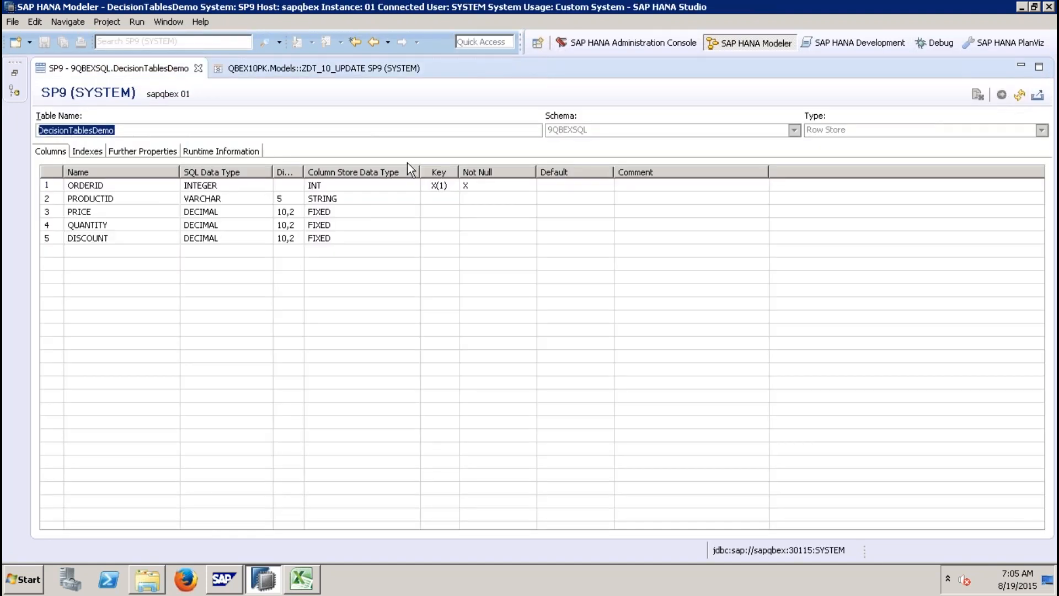
{"action": "right_click", "coordinate": [69, 124]}
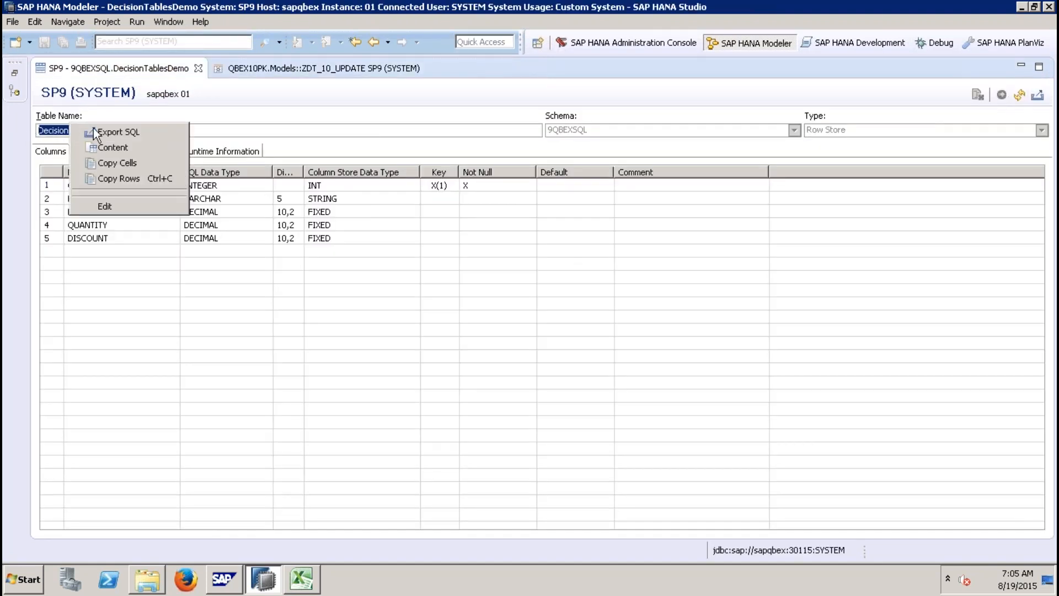
{"action": "left_click", "coordinate": [122, 147]}
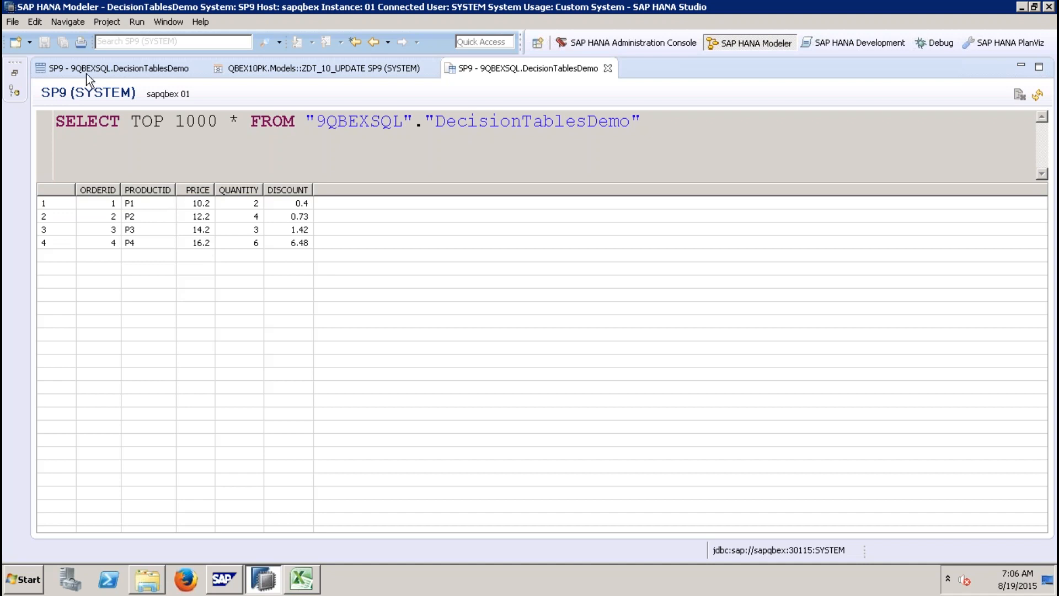
Step: In a new SQL console, run CALL "_SYS_BIC"."QBEX10PK.Models/ZDT_10_UPDATE"(); to execute the decision table procedure
{"action": "left_click", "coordinate": [17, 72]}
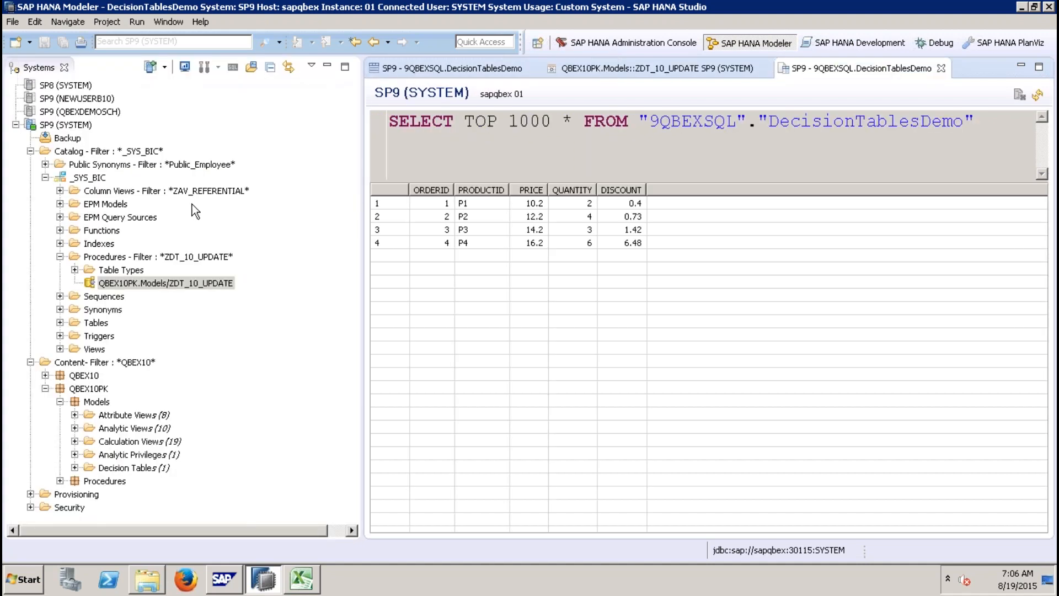
{"action": "left_click", "coordinate": [184, 283]}
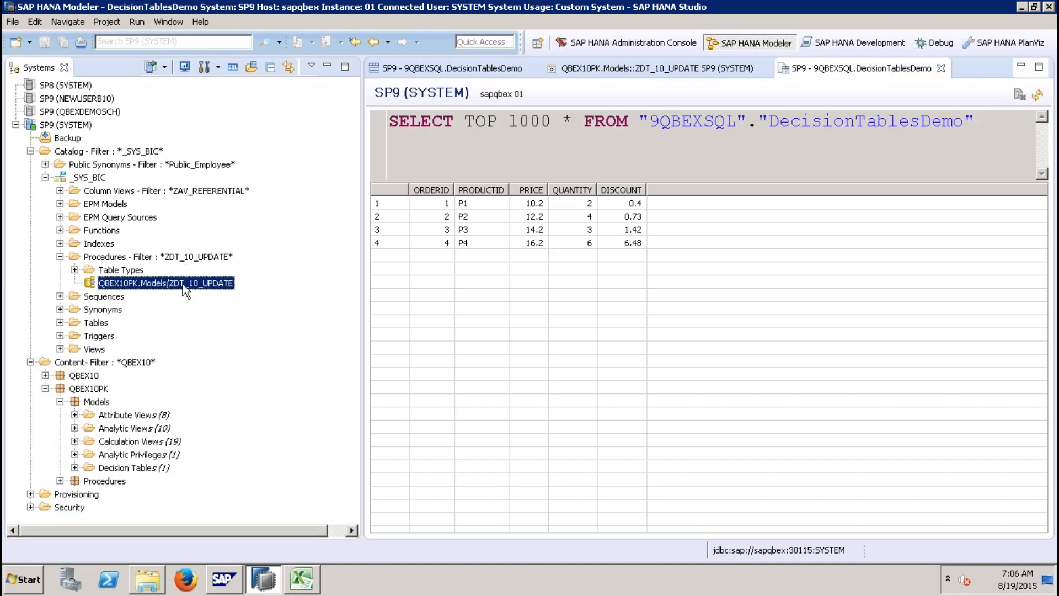
{"action": "left_click", "coordinate": [234, 68]}
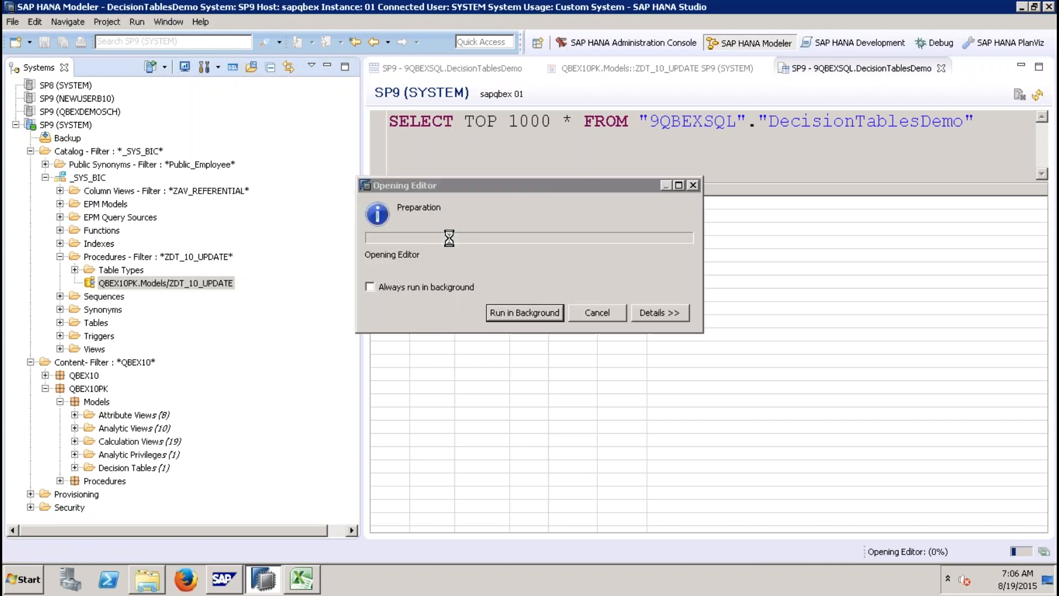
{"action": "key", "text": "Return"}
{"action": "type", "text": "CALL"}
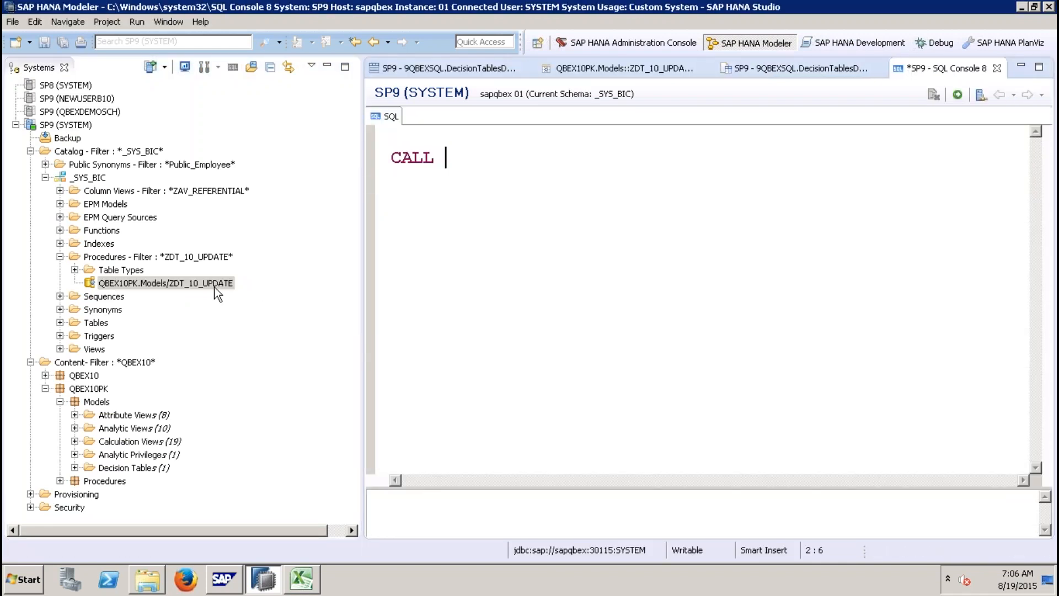
{"action": "left_click_drag", "start_coordinate": [217, 286], "coordinate": [488, 166]}
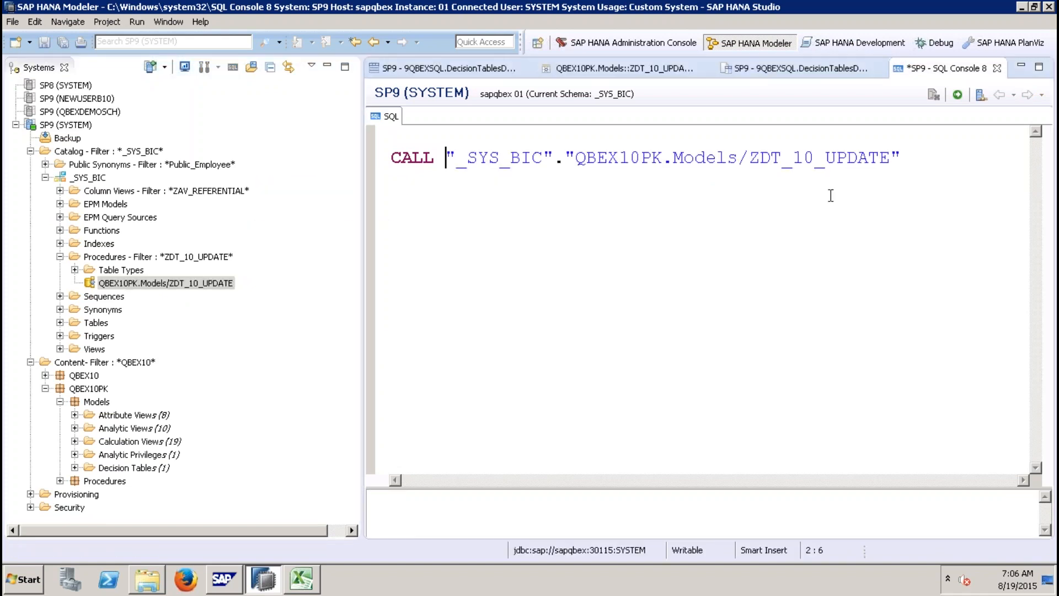
{"action": "left_click", "coordinate": [942, 155]}
{"action": "type", "text": "();"}
{"action": "key", "text": "shift+Home"}
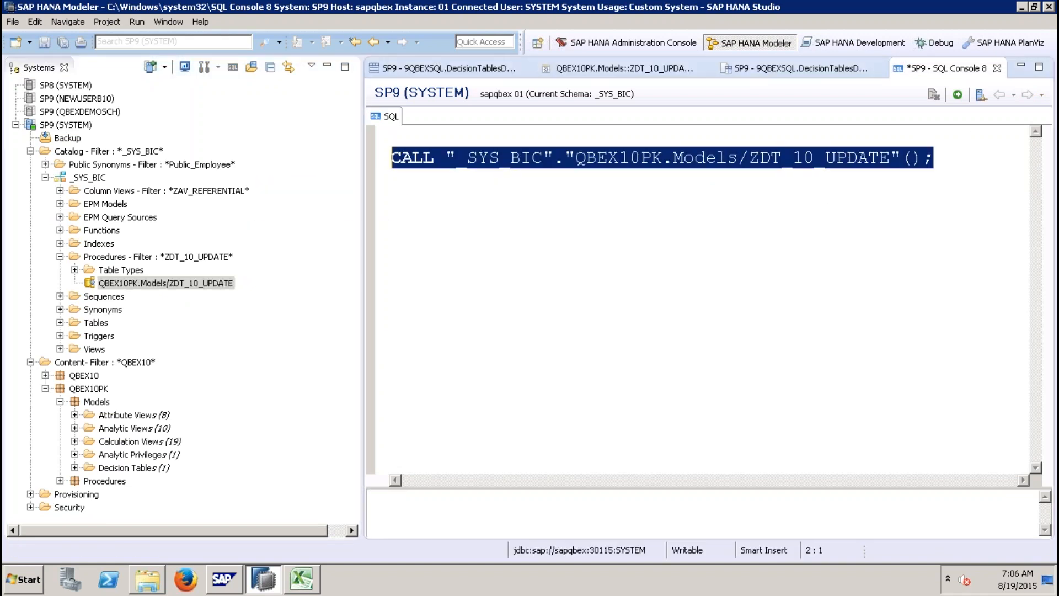
{"action": "left_click", "coordinate": [959, 96]}
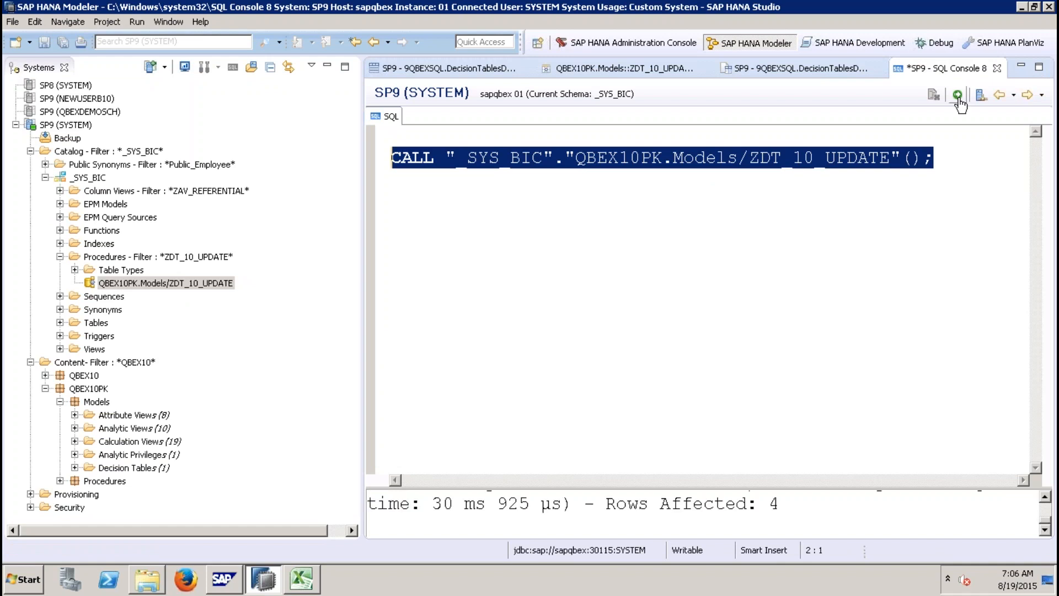
Step: Refresh the DecisionTablesDemo content preview to check the updated prices
{"action": "left_click", "coordinate": [790, 72]}
{"action": "left_click", "coordinate": [1038, 94]}
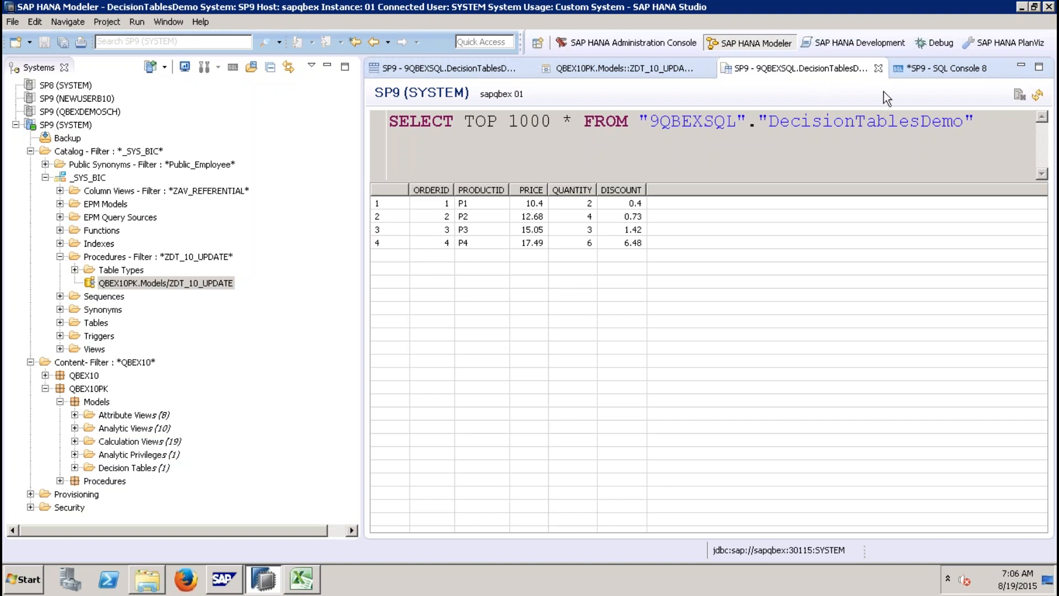
Step: Close the SQL console without saving, along with the open table definition and decision table editors
{"action": "left_click", "coordinate": [879, 69]}
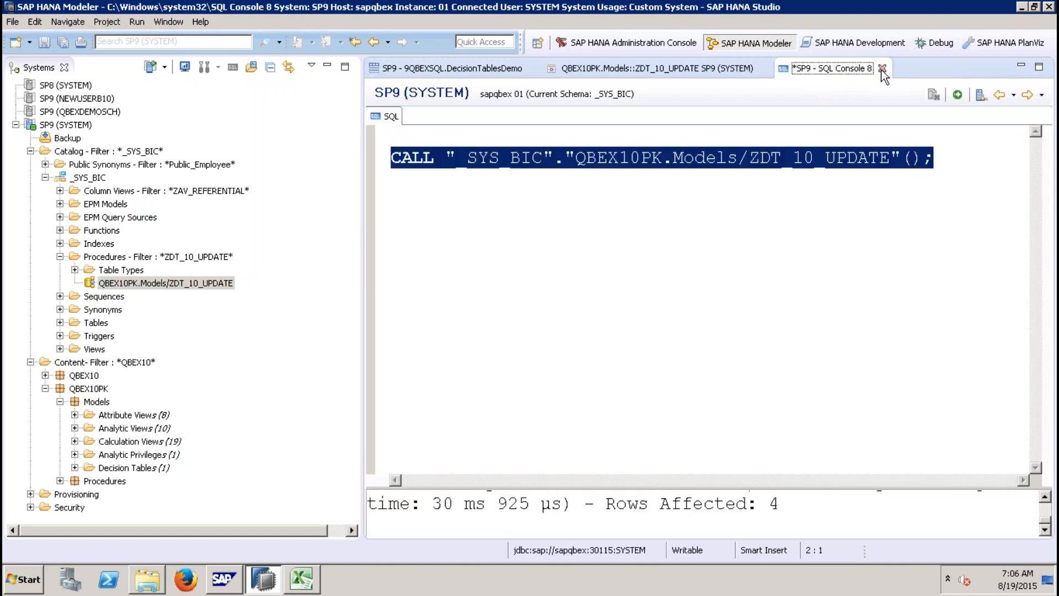
{"action": "left_click", "coordinate": [883, 69]}
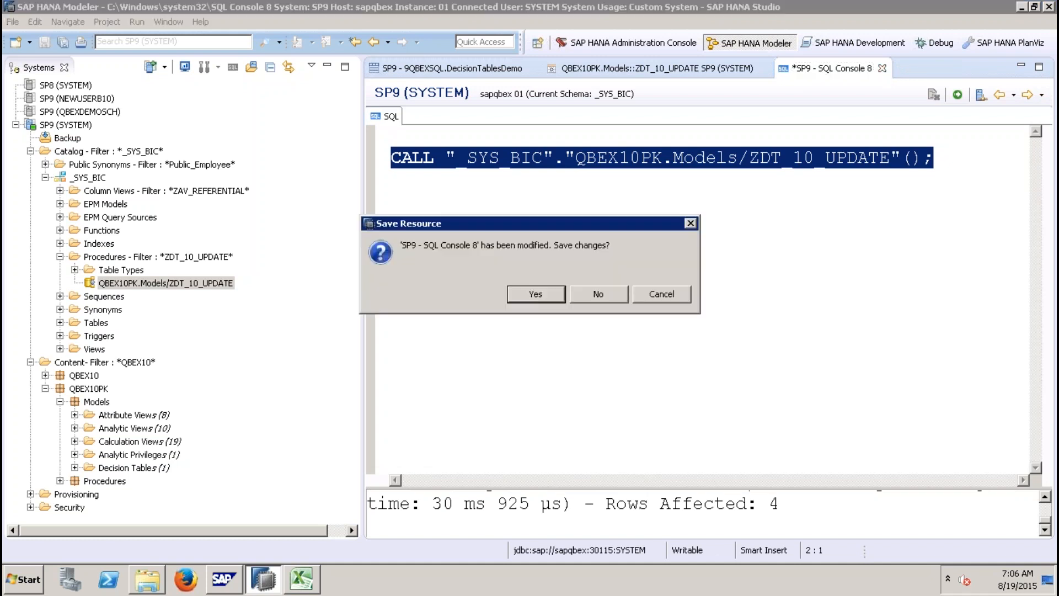
{"action": "left_click", "coordinate": [604, 292]}
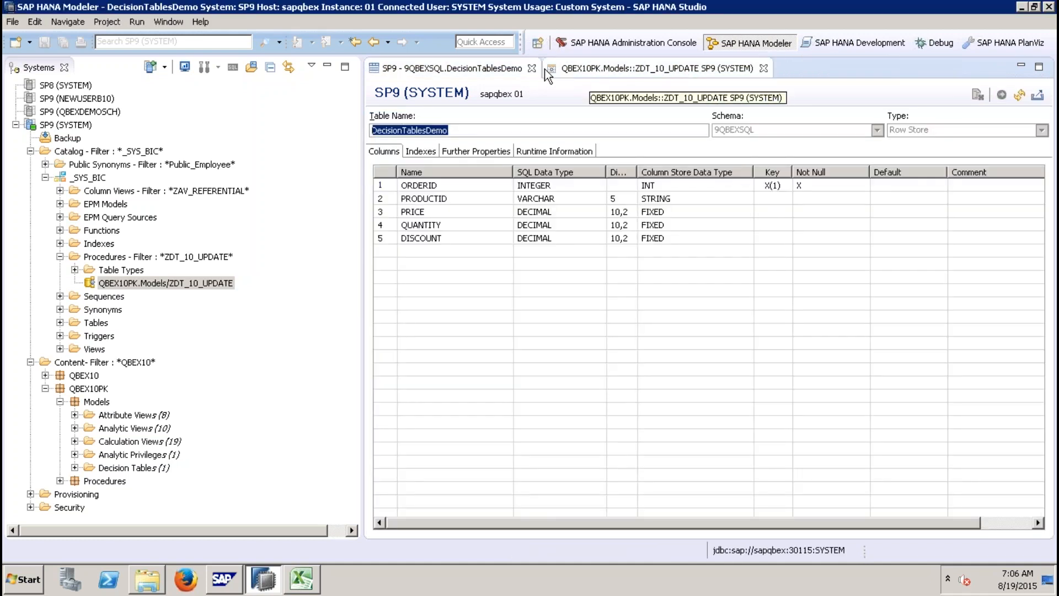
{"action": "left_click", "coordinate": [531, 68]}
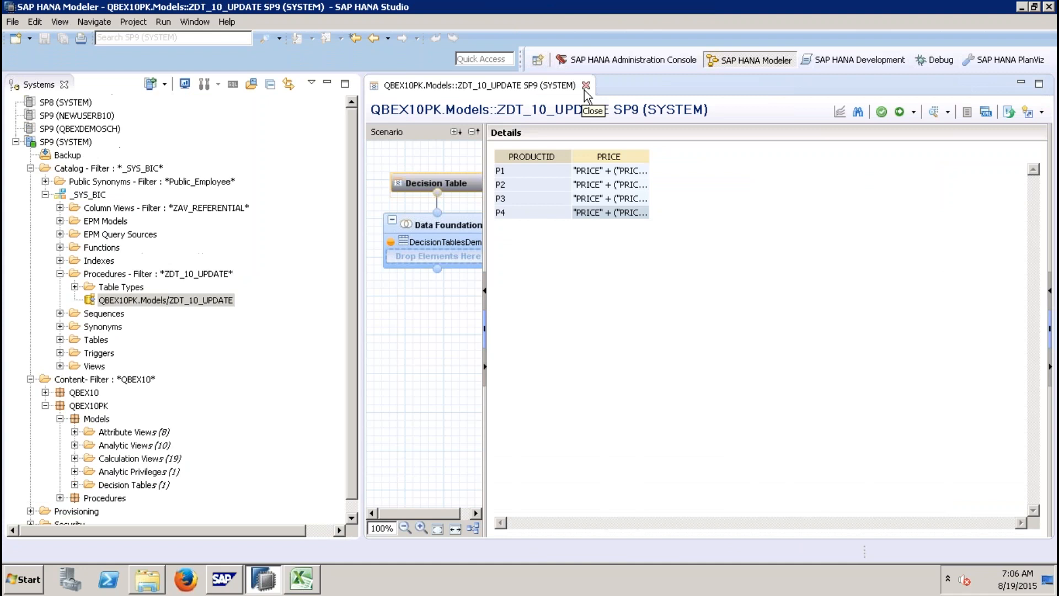
{"action": "left_click", "coordinate": [586, 88]}
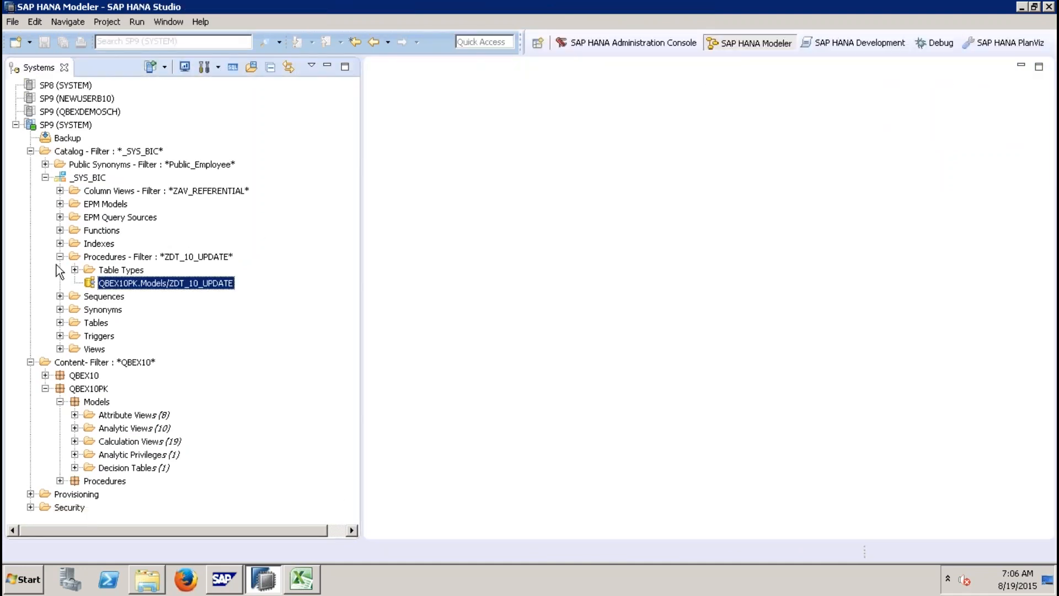
Step: Change the Catalog schema filter to 9QBEXSQL
{"action": "left_click", "coordinate": [60, 257]}
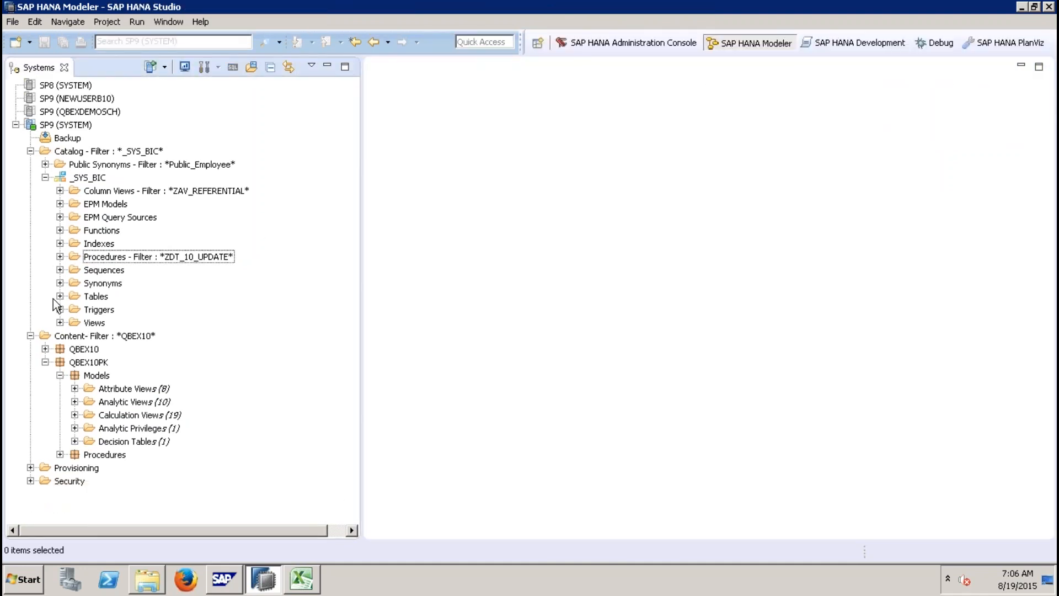
{"action": "left_click", "coordinate": [60, 296]}
{"action": "right_click", "coordinate": [124, 152]}
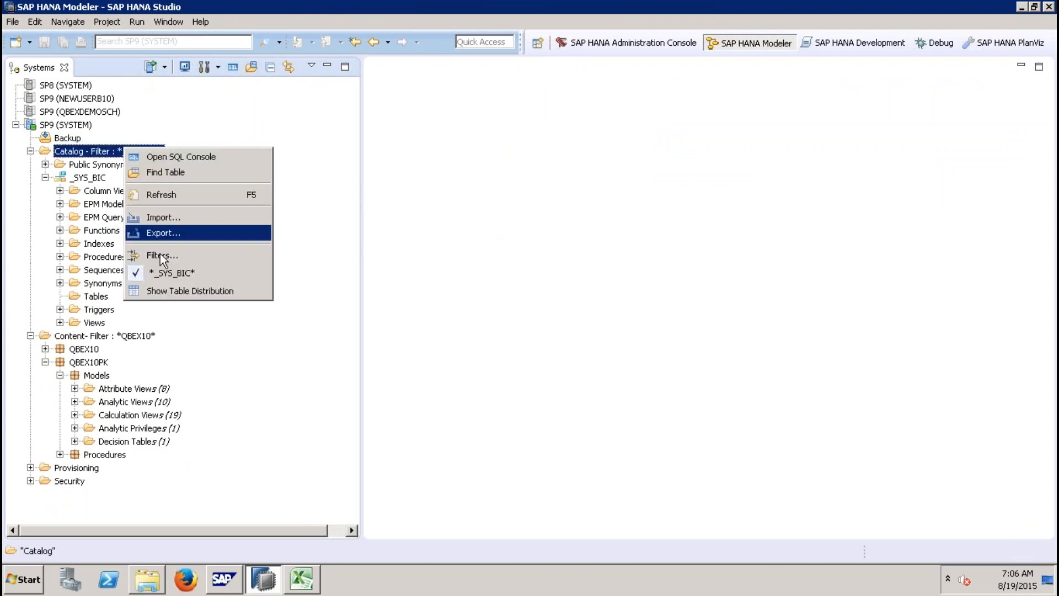
{"action": "left_click", "coordinate": [163, 258]}
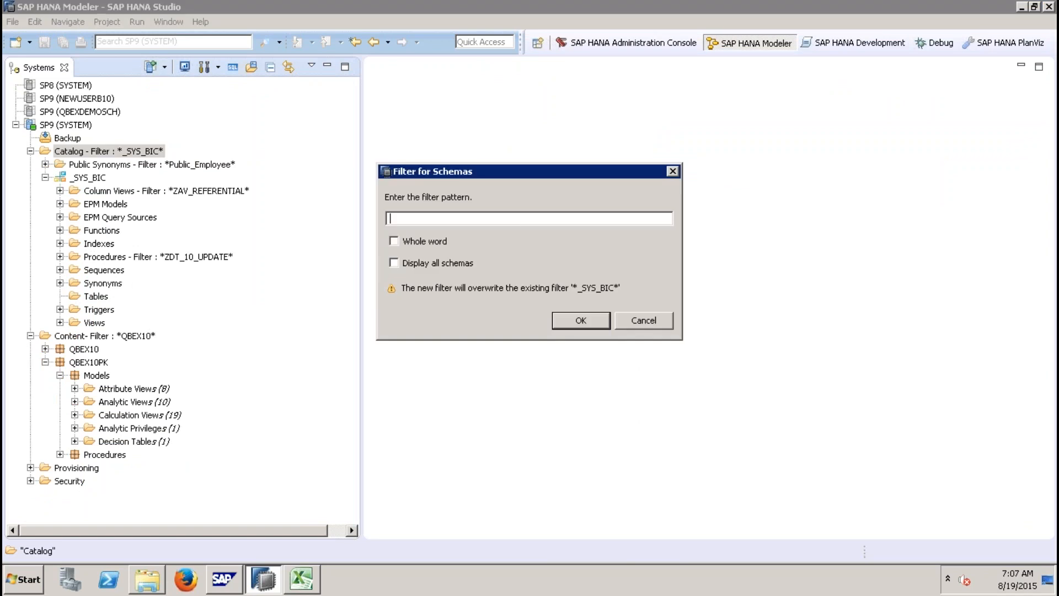
{"action": "type", "text": "9QBEXSQL"}
{"action": "key", "text": "Return"}
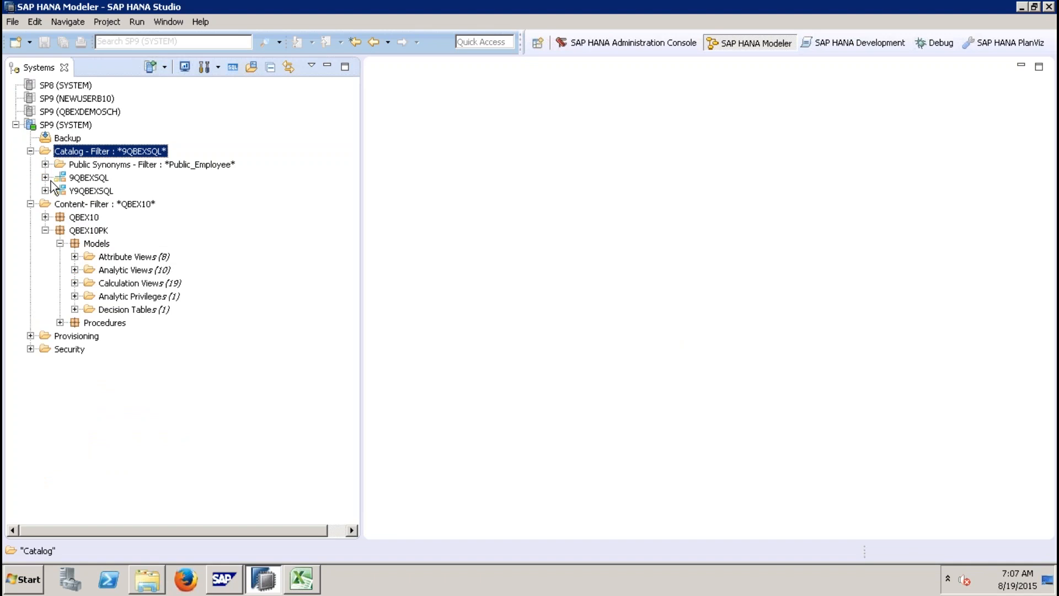
Step: Open the data preview of the DecisionTablesDemo table in the 9QBEXSQL schema and review each row's discount
{"action": "left_click", "coordinate": [45, 177]}
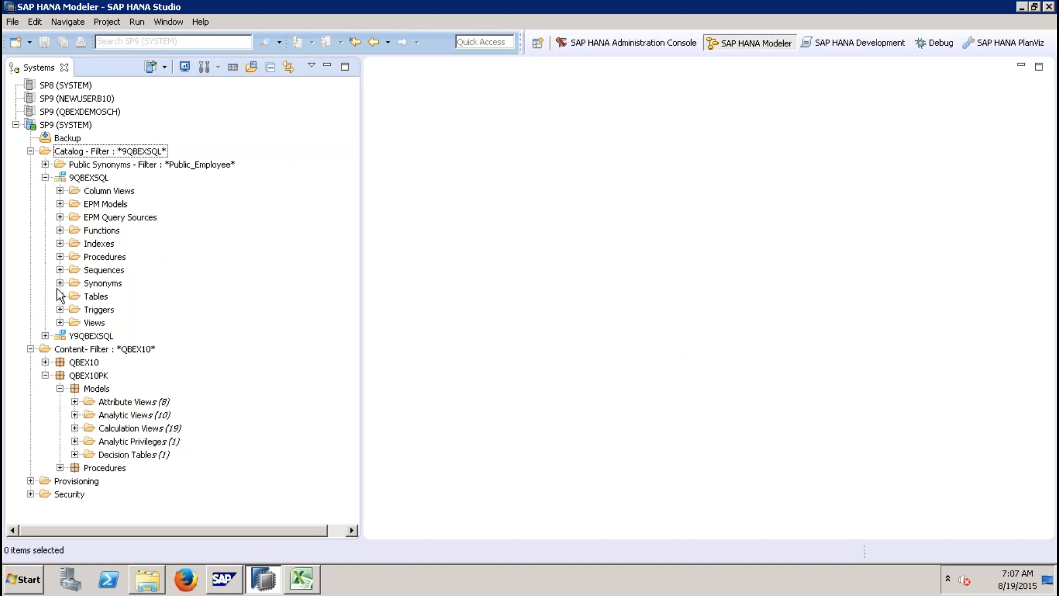
{"action": "left_click", "coordinate": [60, 296]}
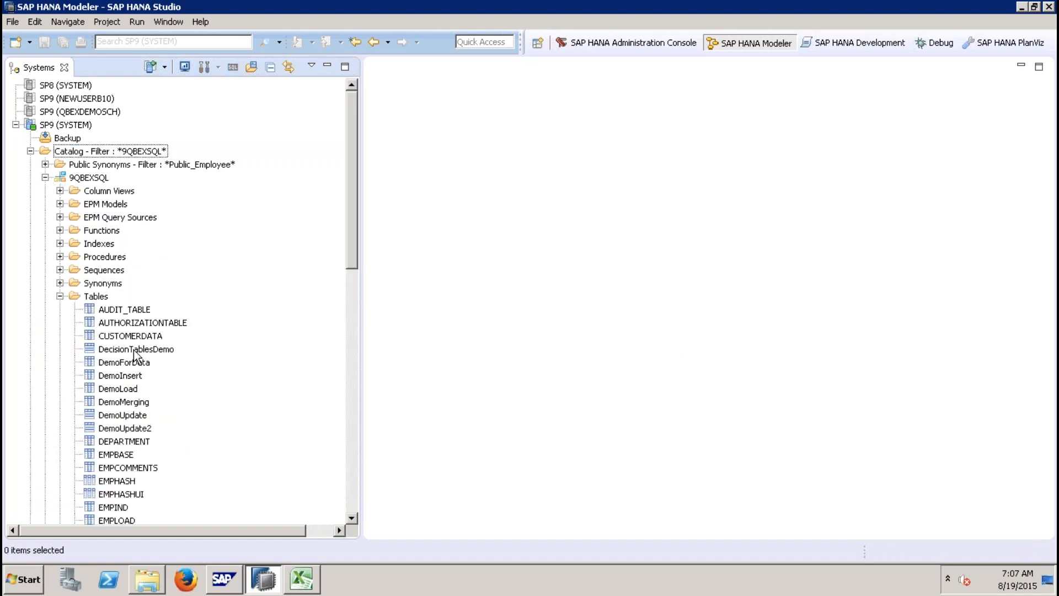
{"action": "left_click", "coordinate": [134, 350]}
{"action": "right_click", "coordinate": [135, 349]}
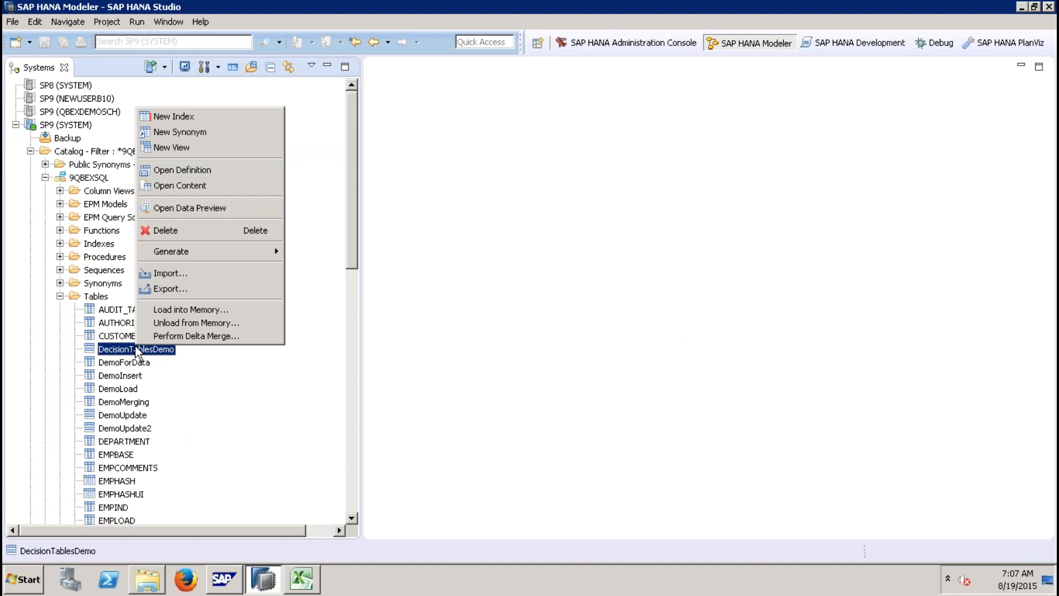
{"action": "left_click", "coordinate": [205, 207]}
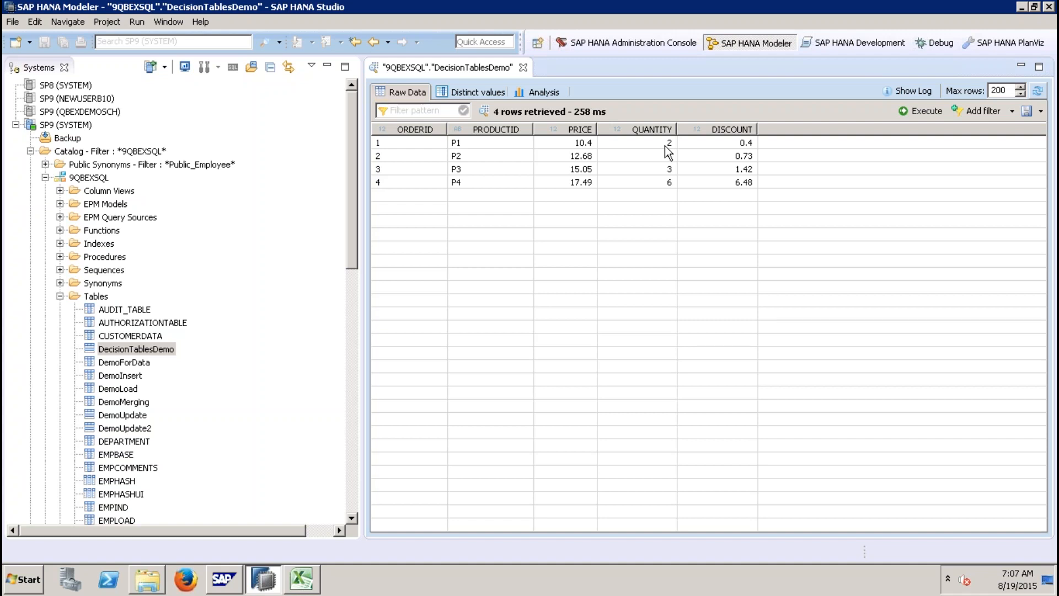
{"action": "left_click", "coordinate": [740, 143]}
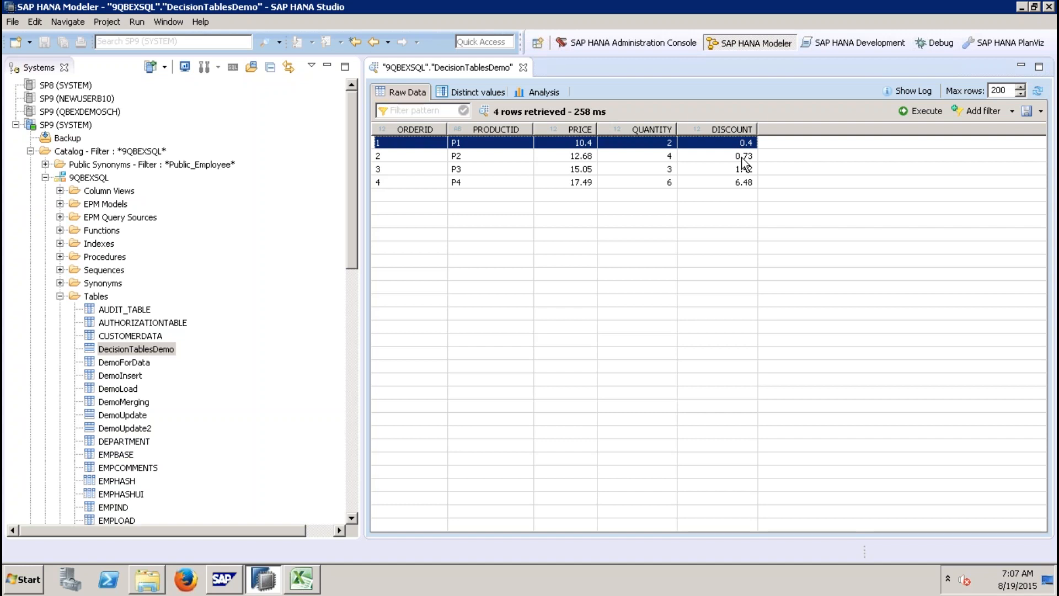
{"action": "left_click", "coordinate": [742, 157]}
{"action": "left_click", "coordinate": [741, 169]}
{"action": "left_click", "coordinate": [740, 182]}
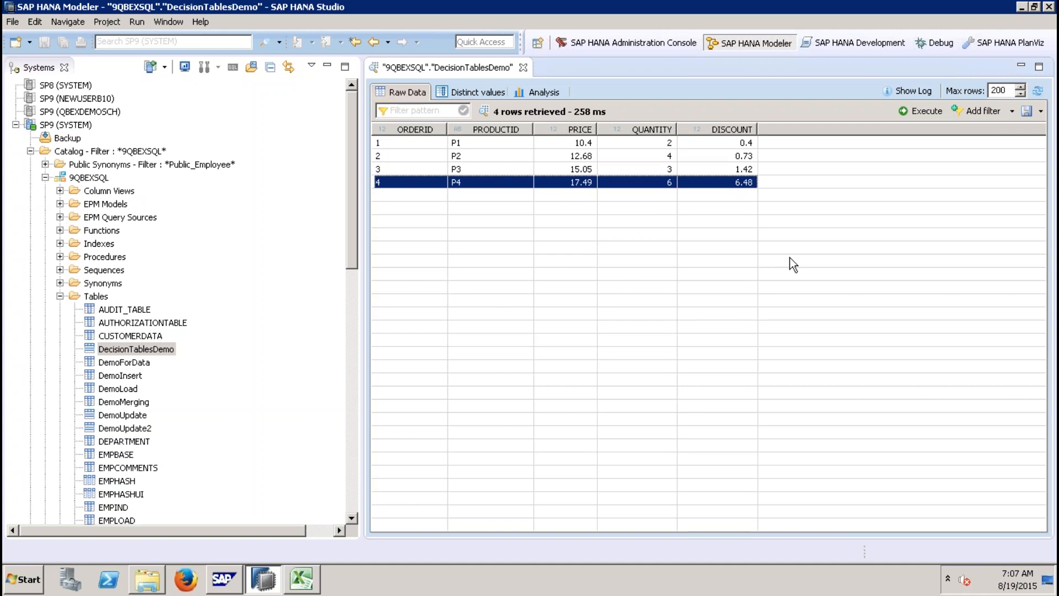
Step: Create a new decision table named ZDT_10_SIMULATE in the QBEX10PK.Models package
{"action": "left_click", "coordinate": [356, 478]}
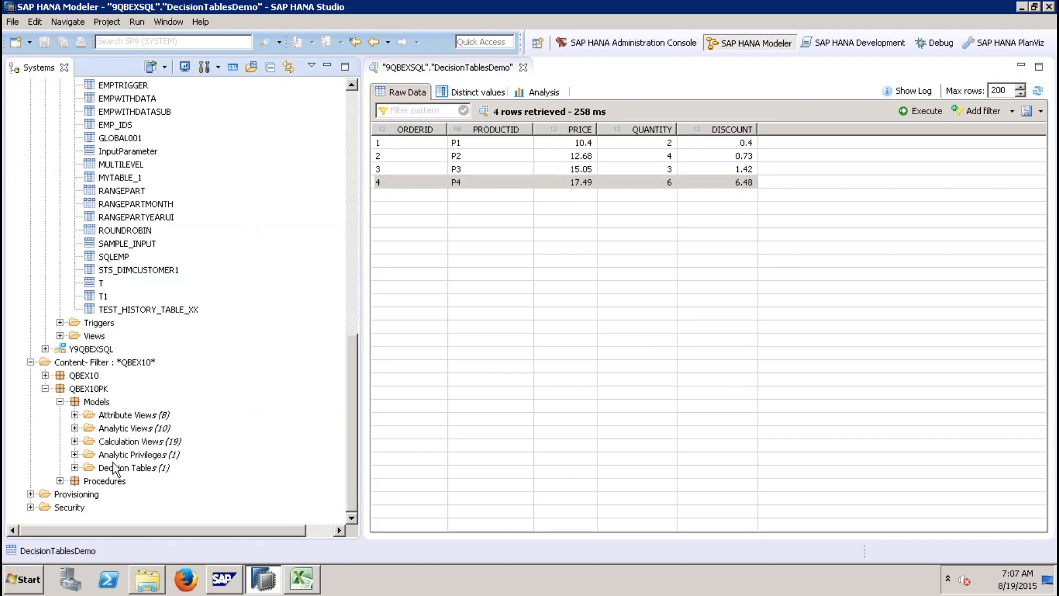
{"action": "right_click", "coordinate": [134, 468]}
{"action": "left_click", "coordinate": [164, 477]}
{"action": "type", "text": "ZDT_10_SIMULATE"}
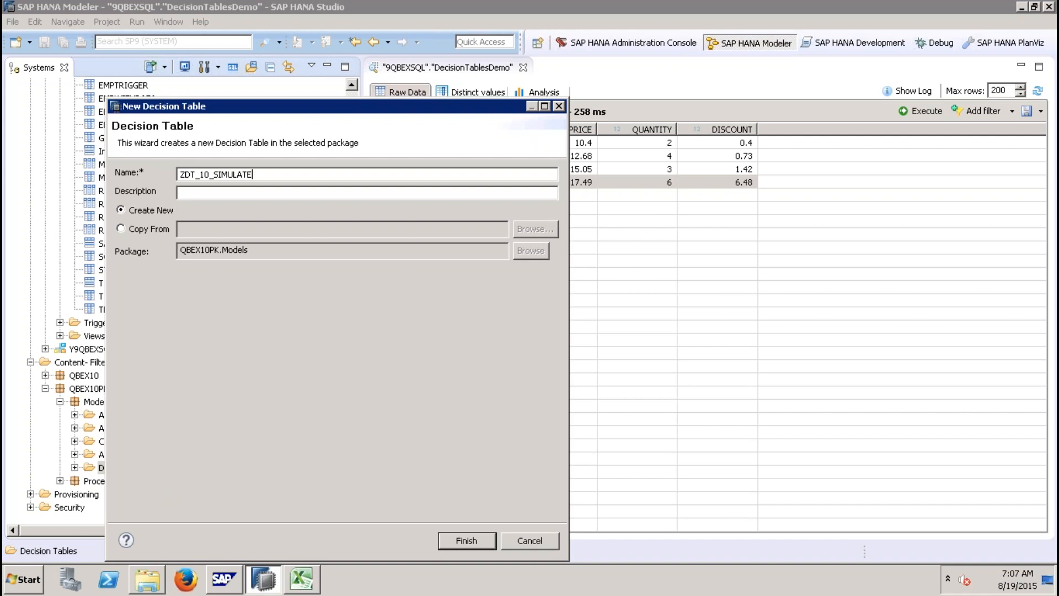
{"action": "key", "text": "Tab"}
{"action": "left_click", "coordinate": [461, 541]}
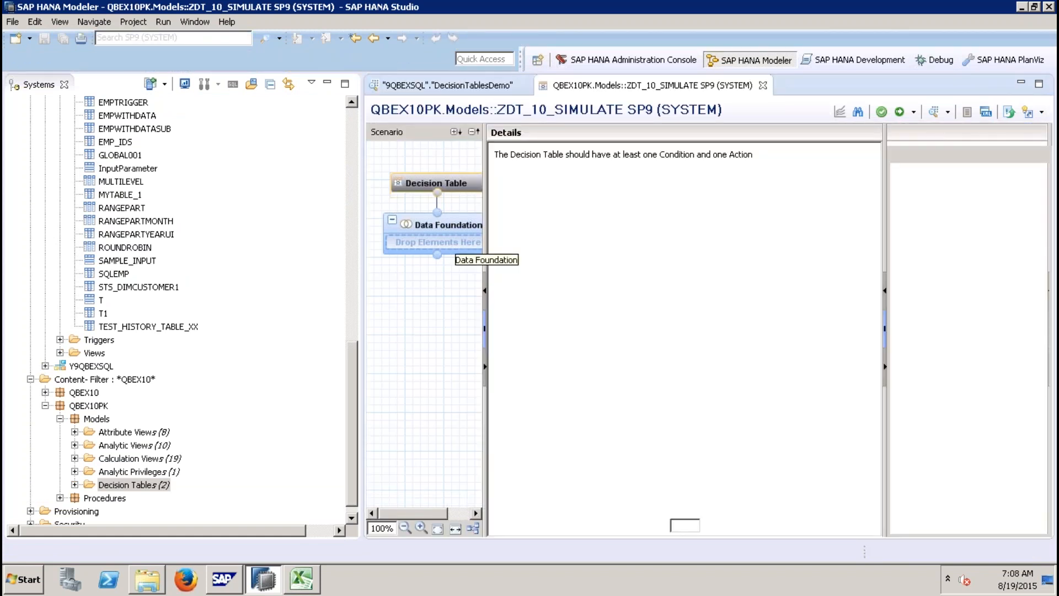
Step: Add the 9QBEXSQL DecisionTablesDemo table to the decision table's data foundation
{"action": "right_click", "coordinate": [661, 214]}
{"action": "left_click", "coordinate": [671, 222]}
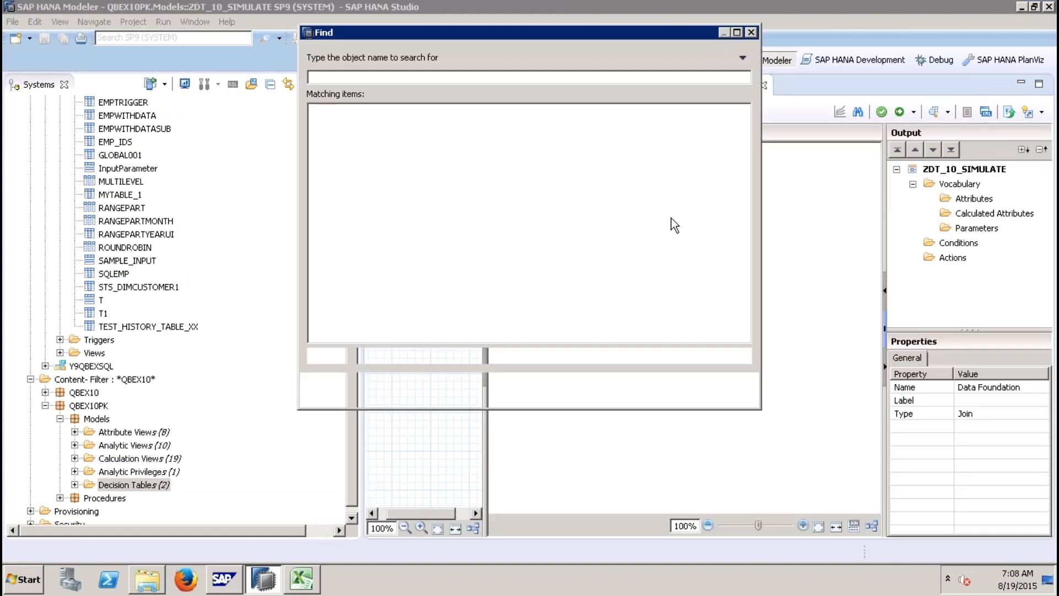
{"action": "type", "text": "Decision"}
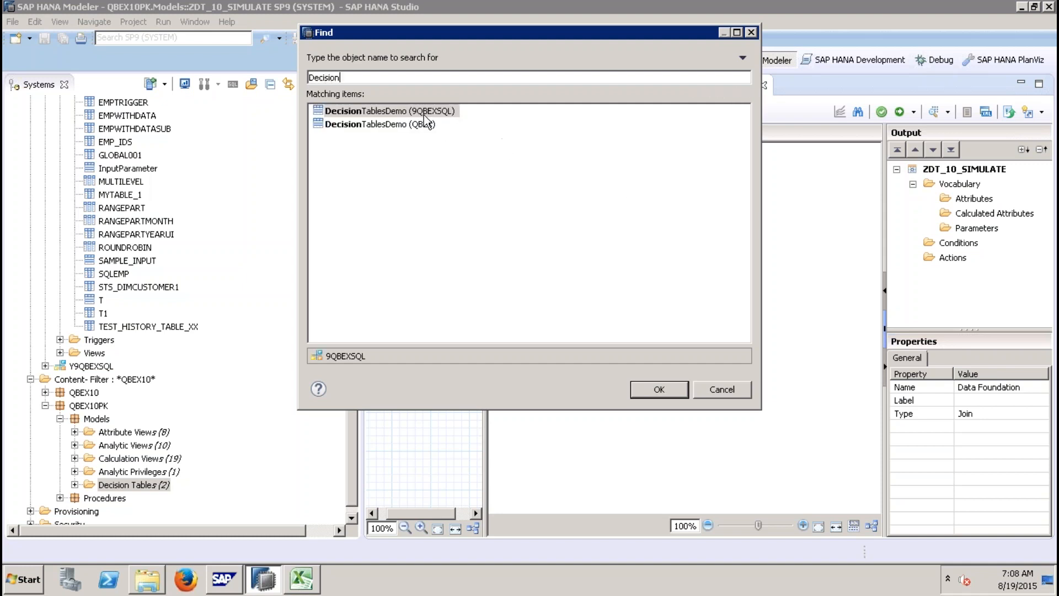
{"action": "left_click", "coordinate": [660, 390]}
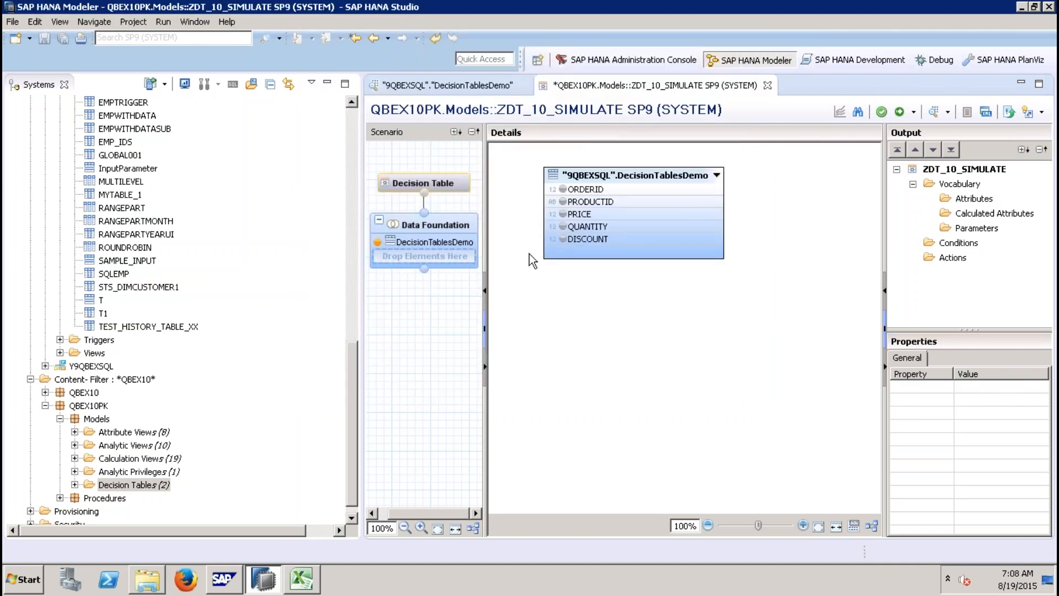
Step: Add all five DecisionTablesDemo columns, ORDERID through DISCOUNT, as attributes
{"action": "left_click", "coordinate": [596, 193]}
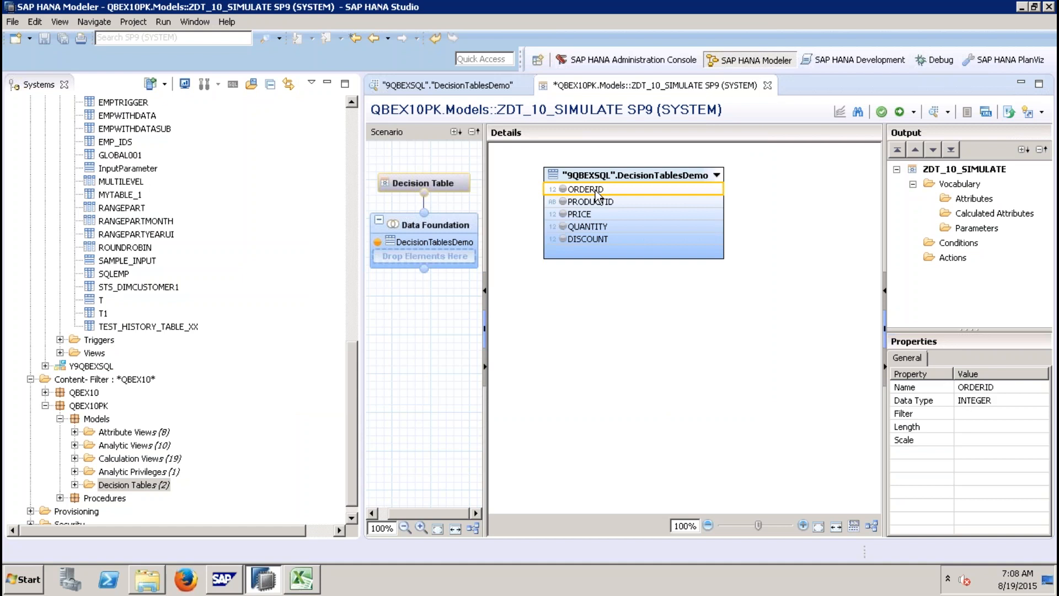
{"action": "left_click", "coordinate": [622, 241], "text": "shift"}
{"action": "right_click", "coordinate": [621, 241]}
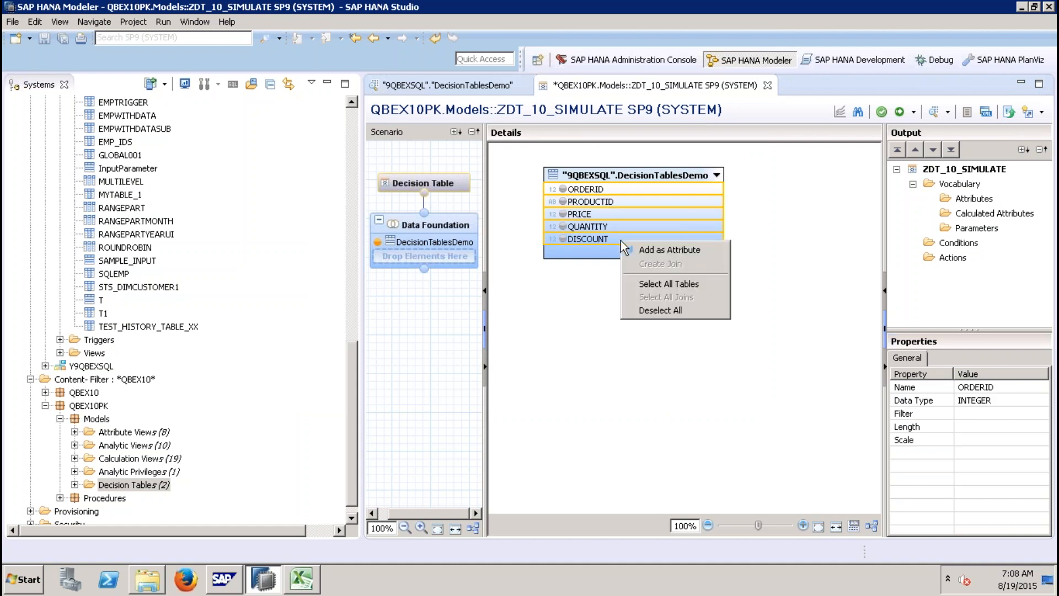
{"action": "left_click", "coordinate": [657, 249]}
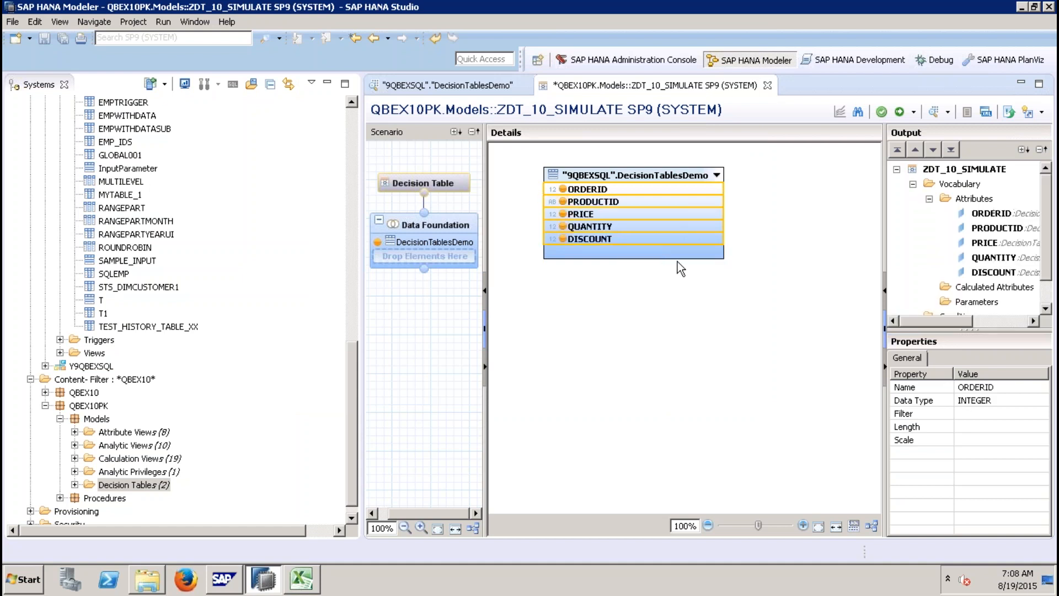
Step: Start a new parameter named NEWDISCOUNT with description NEWDISCOUNT, leaving its type empty
{"action": "left_click", "coordinate": [328, 84]}
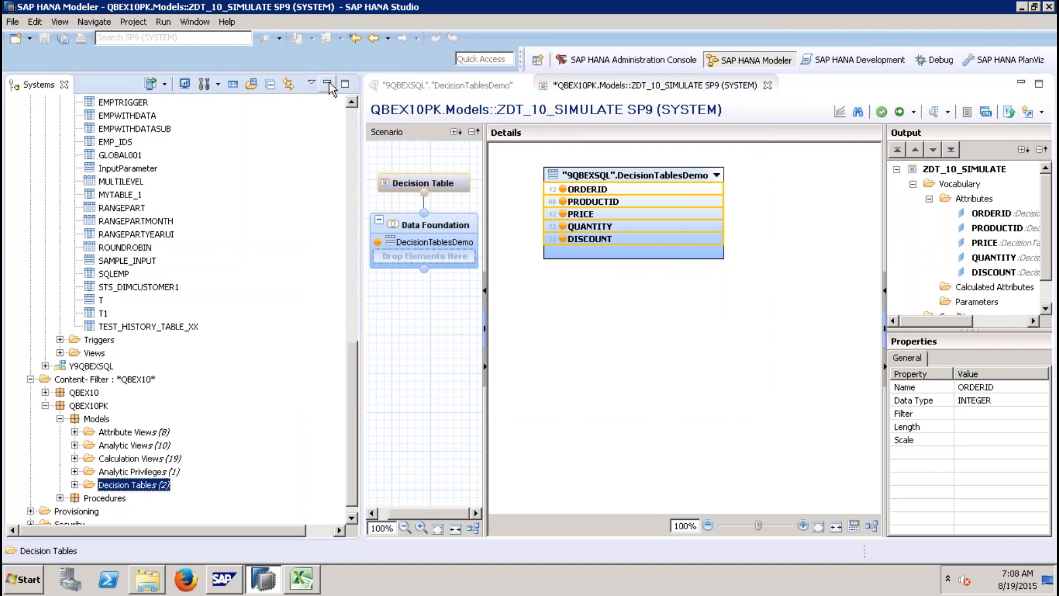
{"action": "left_click_drag", "start_coordinate": [1047, 260], "coordinate": [1053, 292]}
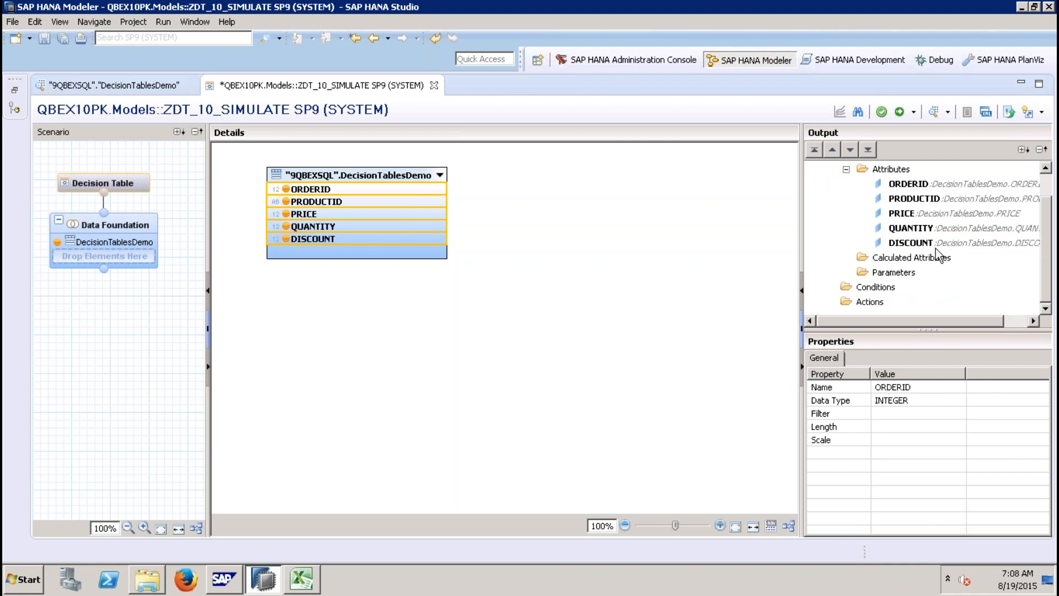
{"action": "left_click", "coordinate": [903, 273]}
{"action": "right_click", "coordinate": [905, 274]}
{"action": "left_click", "coordinate": [928, 276]}
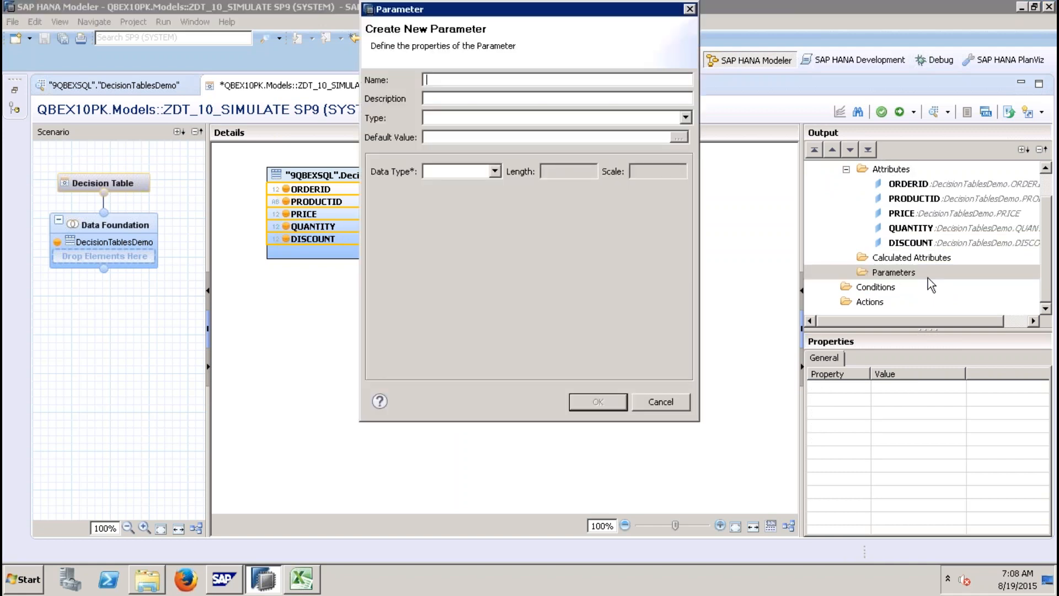
{"action": "type", "text": "NEWDISCOUNT"}
{"action": "key", "text": "Tab"}
{"action": "left_click", "coordinate": [551, 118]}
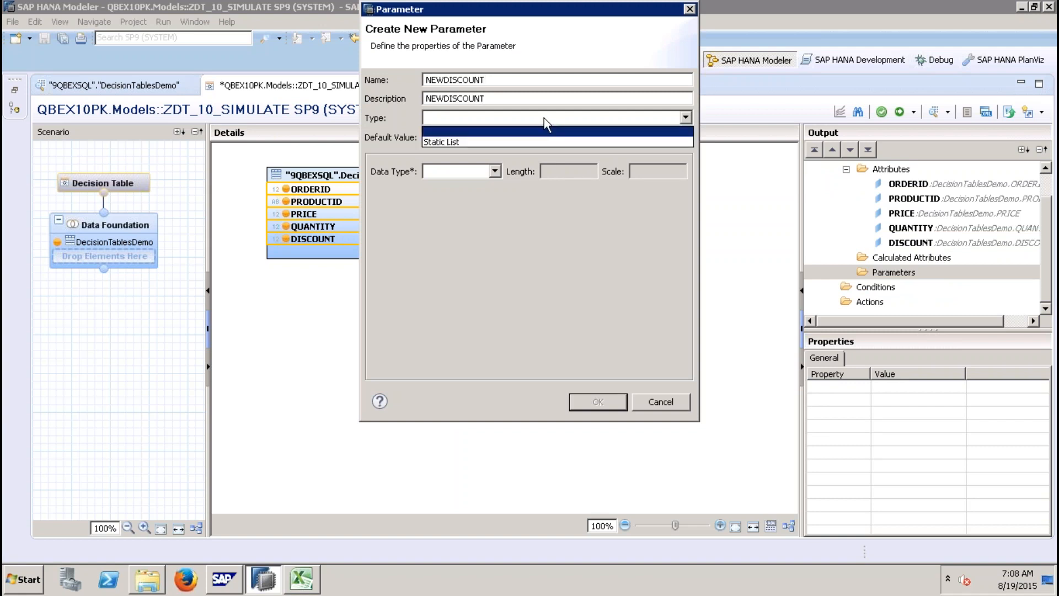
{"action": "left_click", "coordinate": [478, 132]}
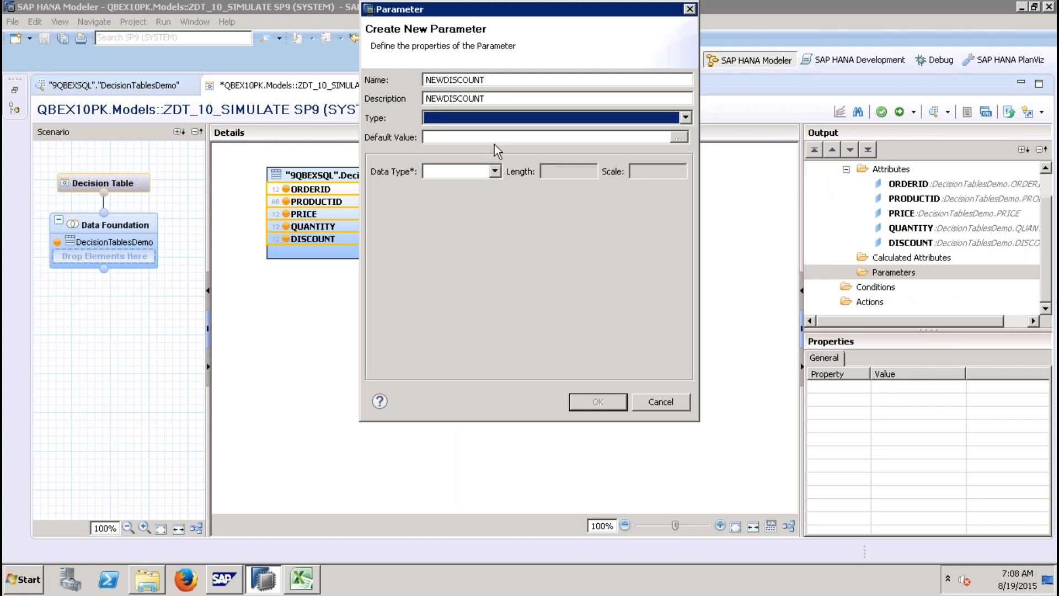
Step: Set the NEWDISCOUNT parameter's data type to DECIMAL with length 10 and scale 2, and create it
{"action": "left_click", "coordinate": [494, 171]}
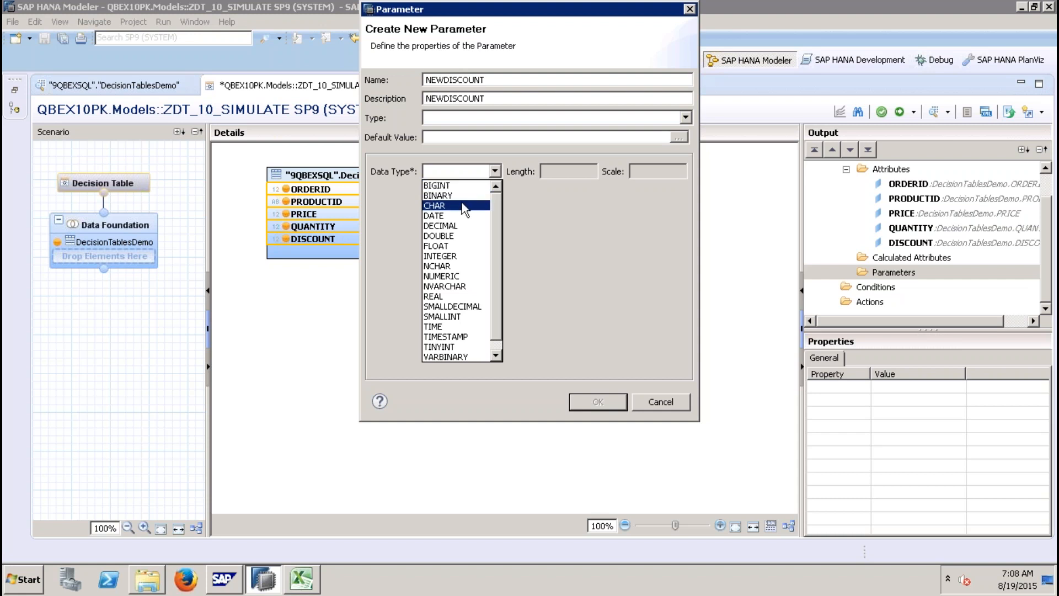
{"action": "left_click", "coordinate": [461, 226]}
{"action": "left_click", "coordinate": [555, 172]}
{"action": "type", "text": "10"}
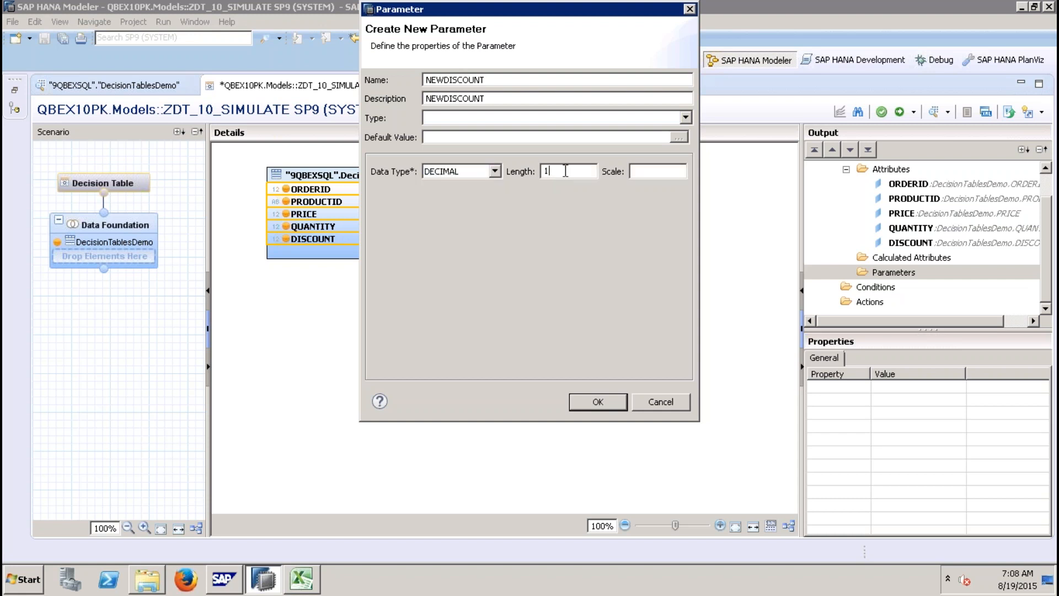
{"action": "key", "text": "Tab"}
{"action": "type", "text": "2"}
{"action": "left_click", "coordinate": [606, 399]}
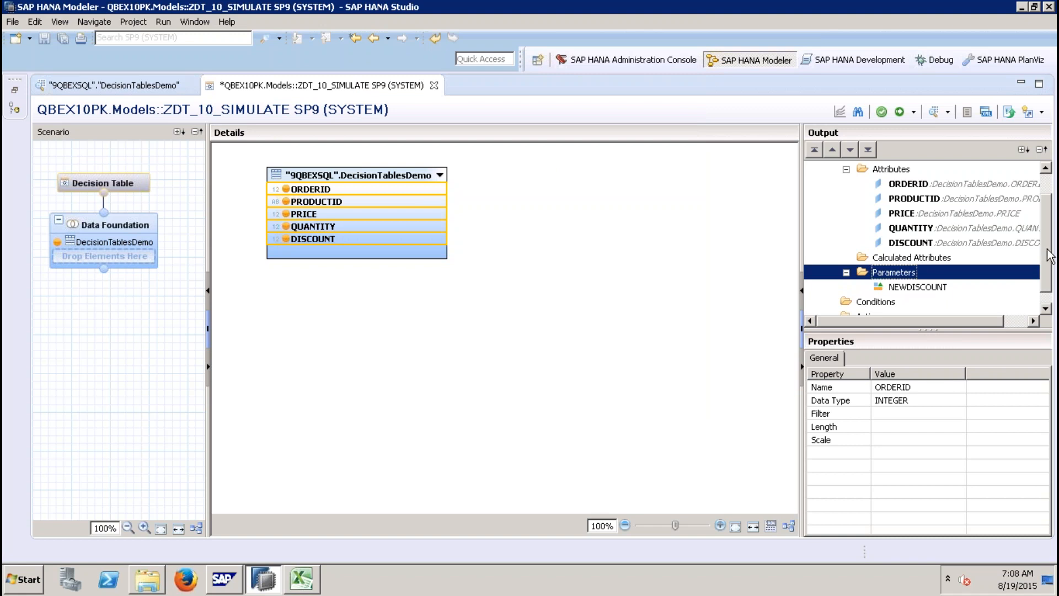
Step: Add the NEWDISCOUNT parameter as an action of the decision table
{"action": "scroll", "coordinate": [1051, 256], "scroll_direction": "down", "scroll_amount": 1}
{"action": "right_click", "coordinate": [932, 273]}
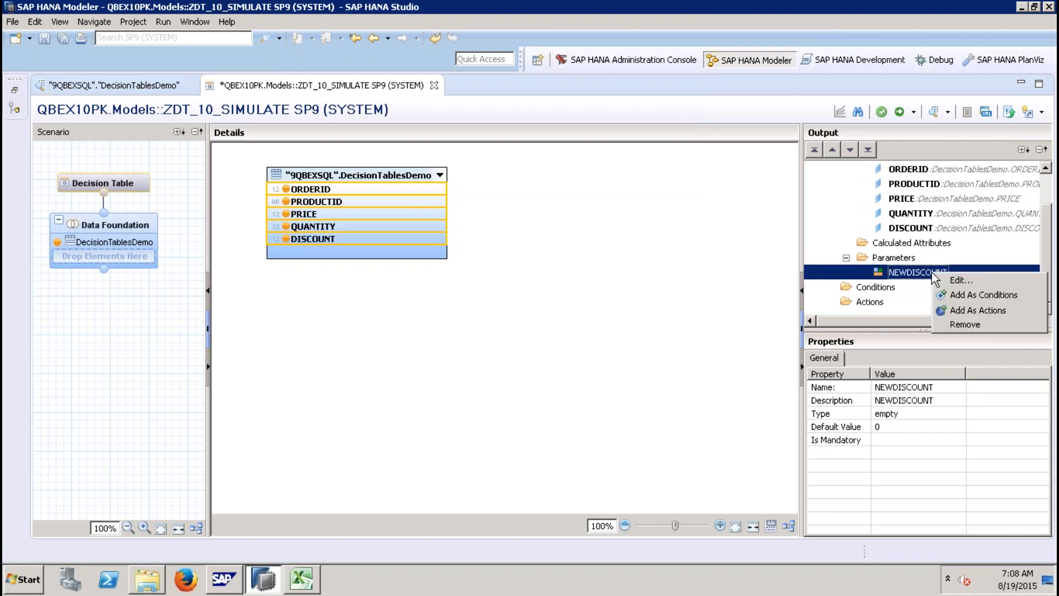
{"action": "left_click", "coordinate": [978, 310]}
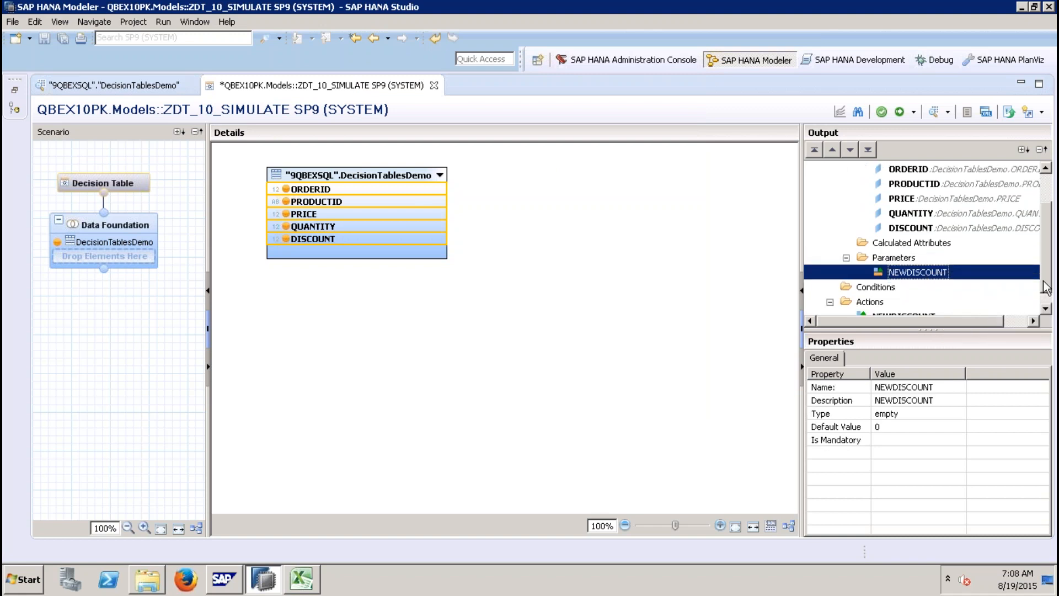
Step: Add PRODUCTID as a condition of the decision table
{"action": "right_click", "coordinate": [941, 187]}
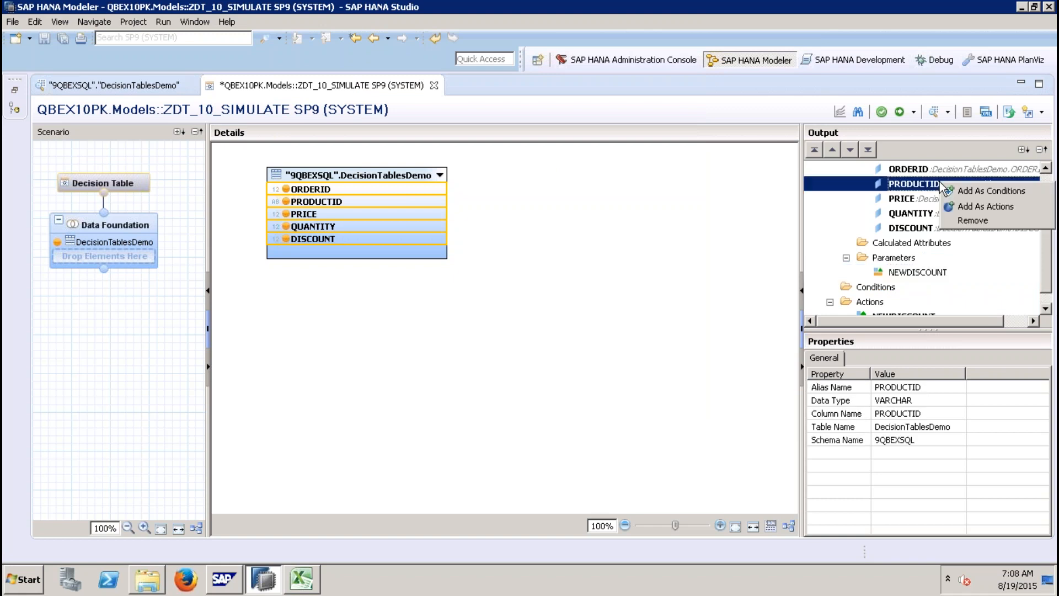
{"action": "left_click", "coordinate": [971, 193]}
{"action": "scroll", "coordinate": [1047, 278], "scroll_direction": "down", "scroll_amount": 1}
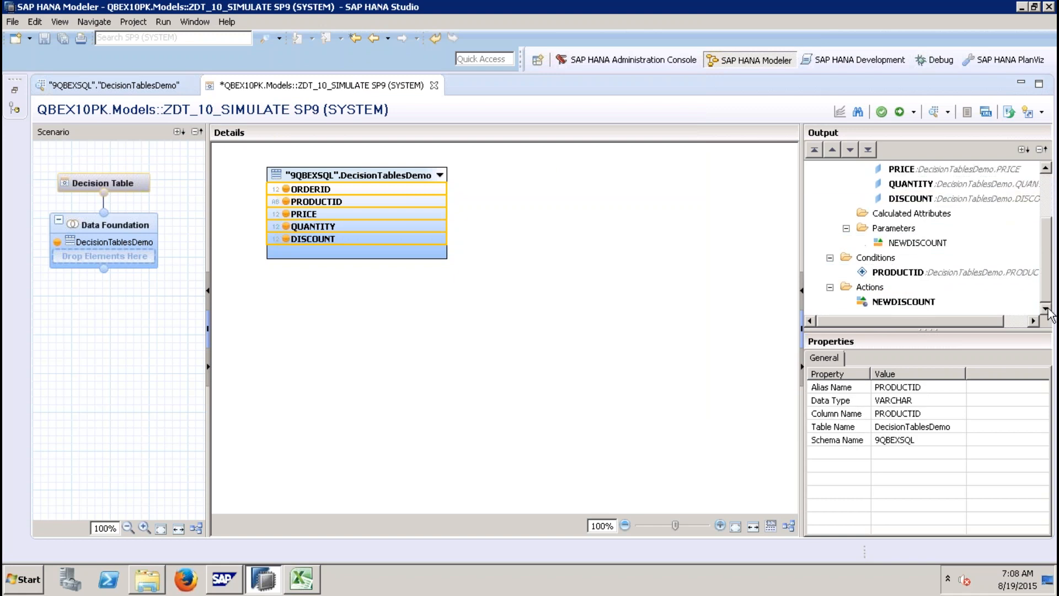
Step: Add condition values P1, P2, P3 and P4 for PRODUCTID in the decision table
{"action": "left_click", "coordinate": [135, 180]}
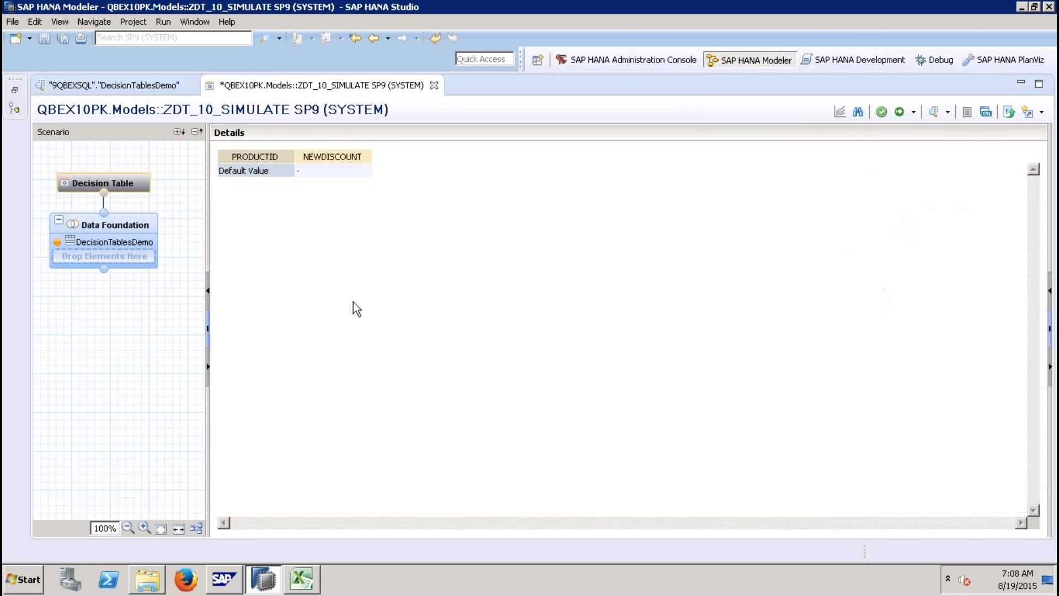
{"action": "right_click", "coordinate": [283, 171]}
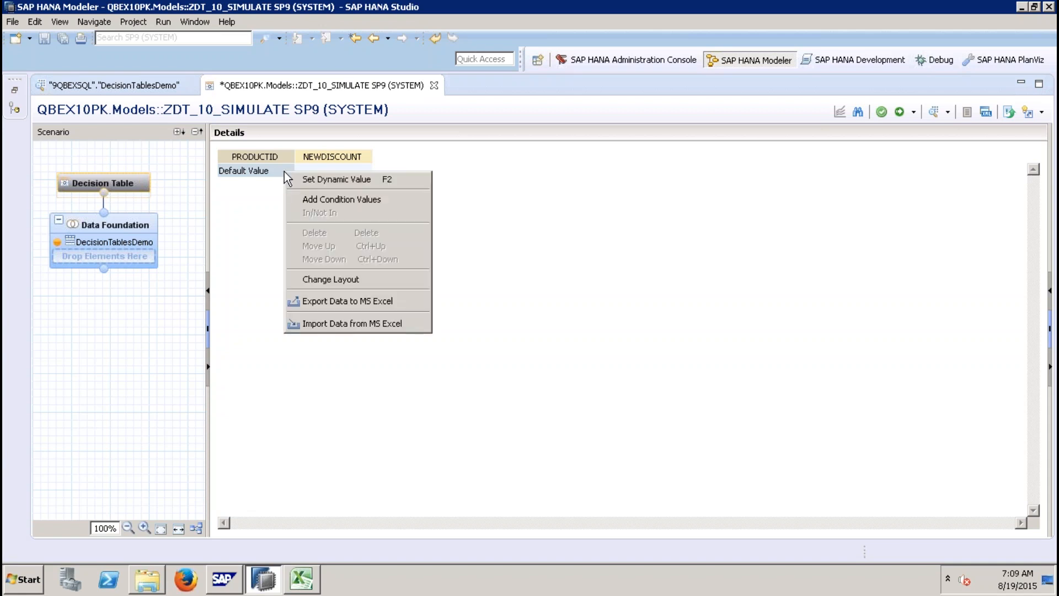
{"action": "left_click", "coordinate": [336, 200]}
{"action": "left_click", "coordinate": [609, 165]}
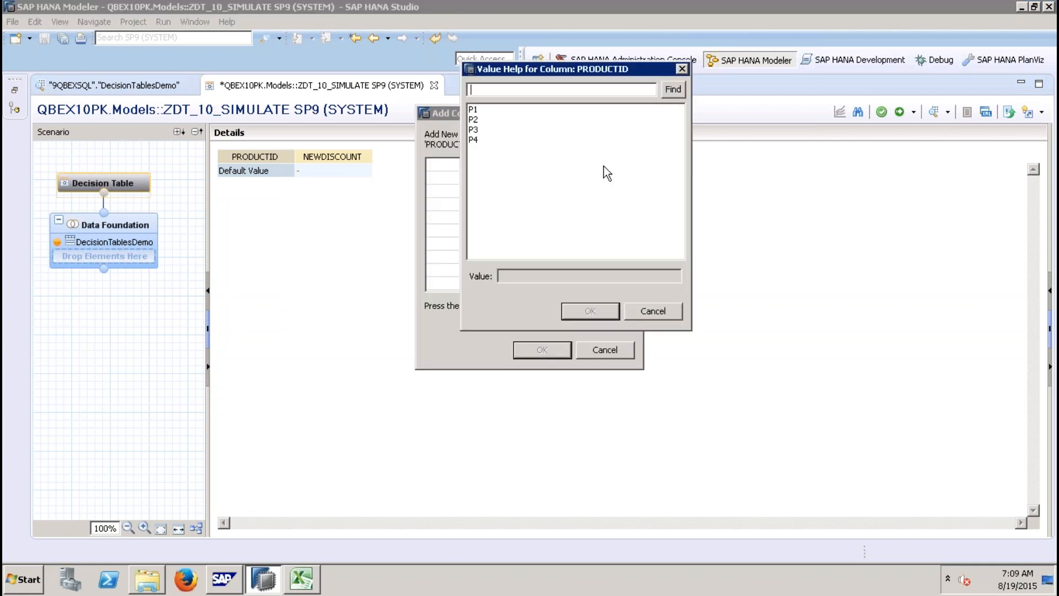
{"action": "left_click", "coordinate": [472, 110]}
{"action": "left_click", "coordinate": [477, 138], "text": "shift"}
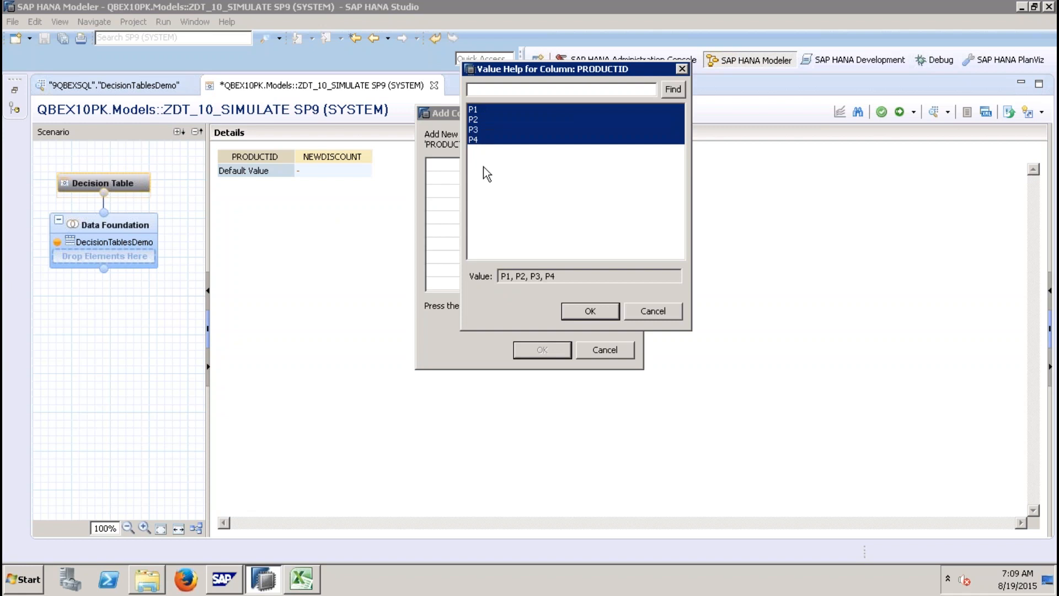
{"action": "left_click", "coordinate": [591, 312]}
{"action": "left_click", "coordinate": [543, 349]}
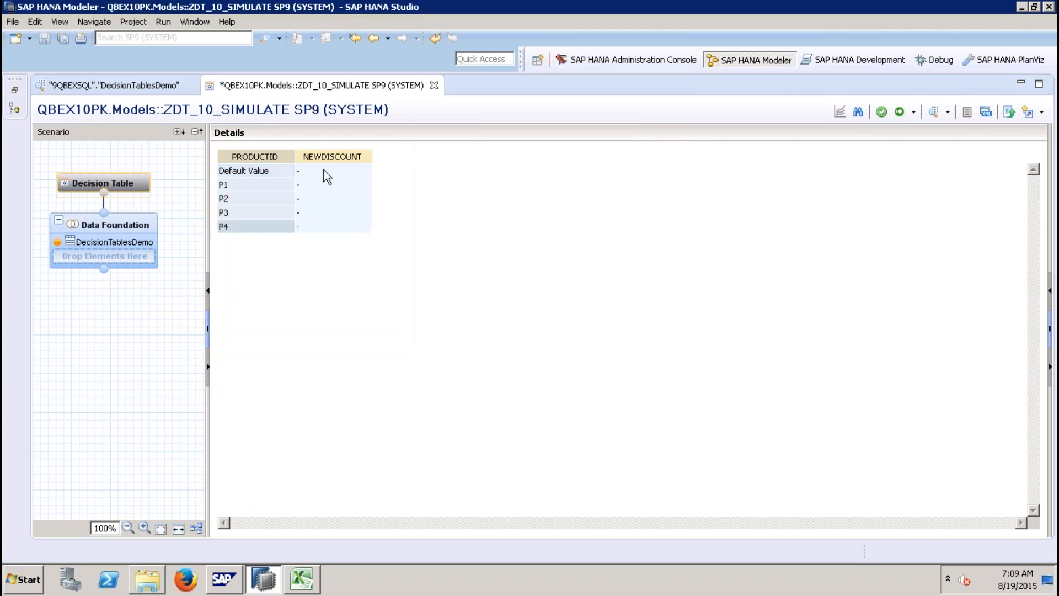
Step: Delete the Default Value row from the decision table
{"action": "left_click", "coordinate": [282, 173]}
{"action": "right_click", "coordinate": [282, 172]}
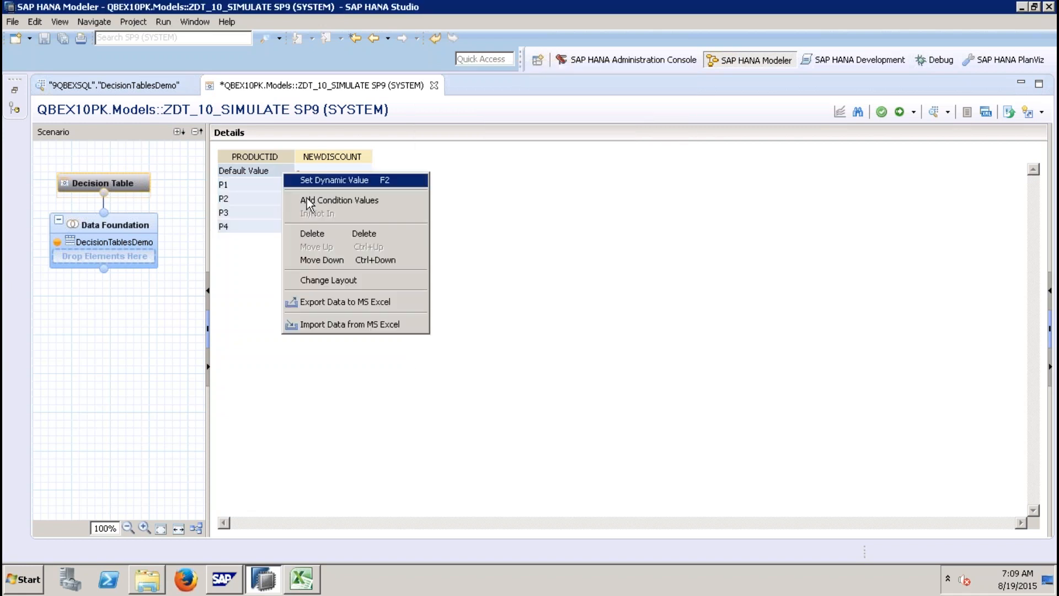
{"action": "left_click", "coordinate": [333, 234]}
{"action": "left_click", "coordinate": [598, 292]}
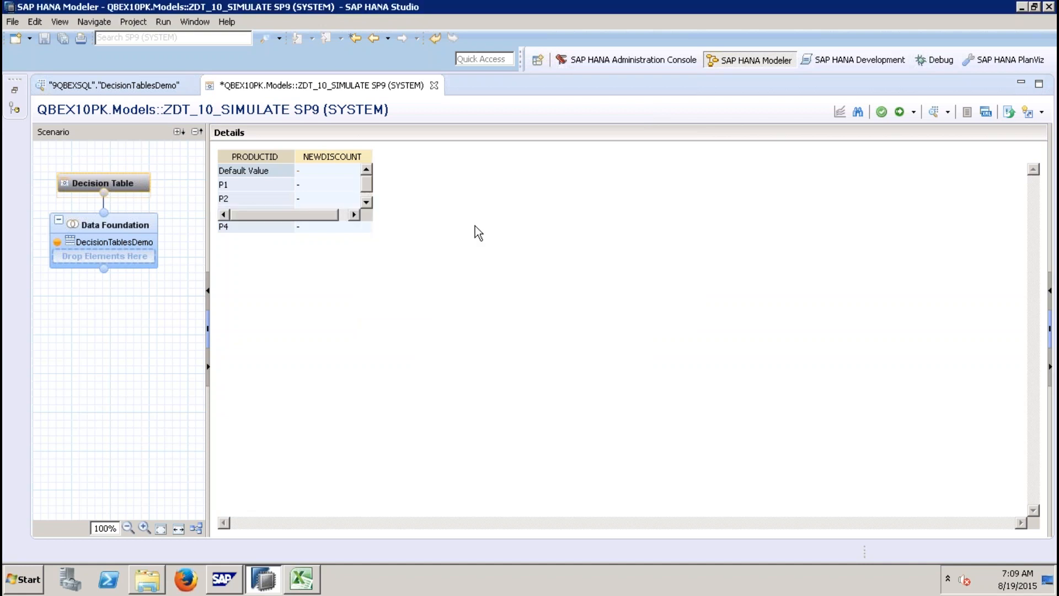
{"action": "right_click", "coordinate": [346, 170]}
{"action": "left_click", "coordinate": [396, 198]}
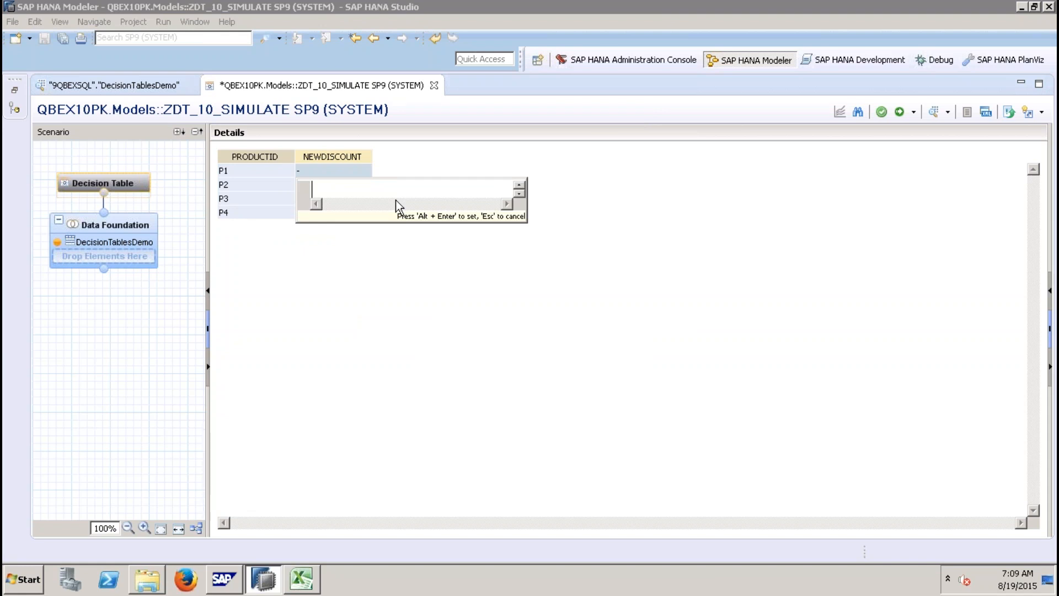
{"action": "type", "text": "5"}
{"action": "left_click", "coordinate": [376, 280]}
Step: Set P1's NEWDISCOUNT dynamic value to 5
{"action": "right_click", "coordinate": [340, 167]}
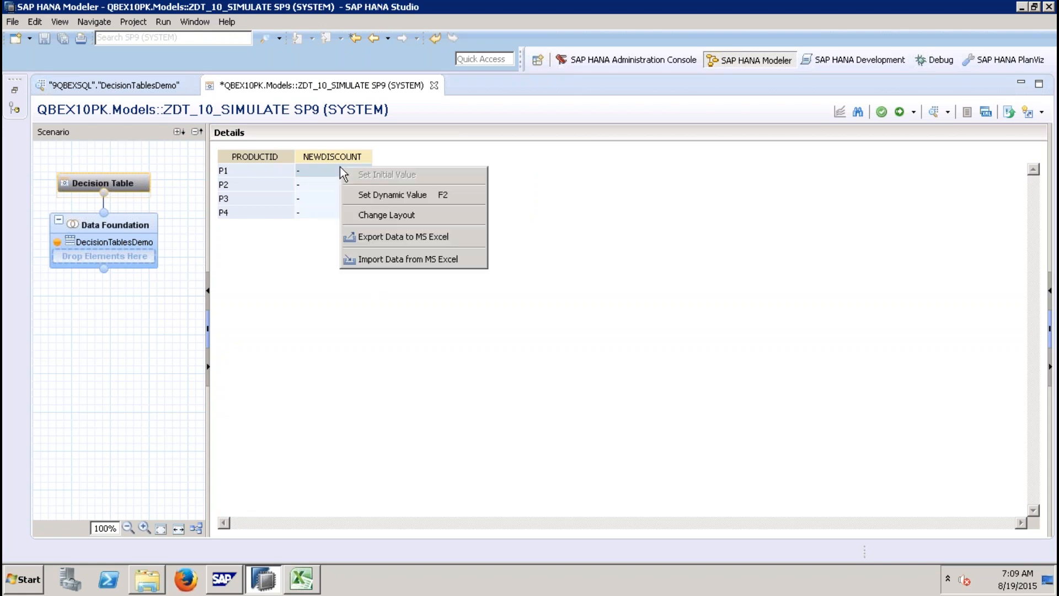
{"action": "left_click", "coordinate": [384, 196]}
{"action": "type", "text": "5"}
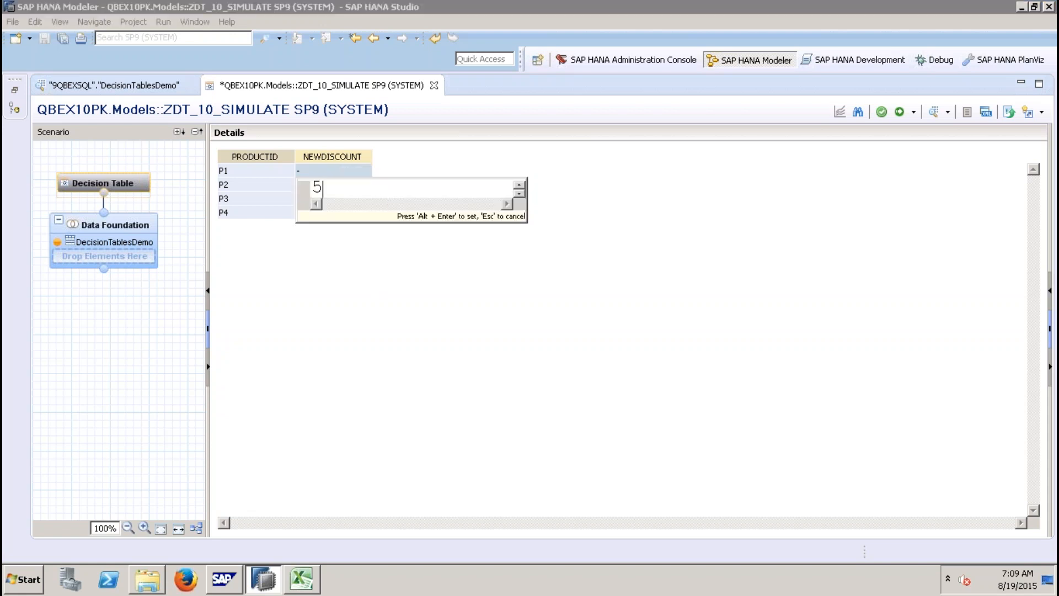
{"action": "key", "text": "alt+Return"}
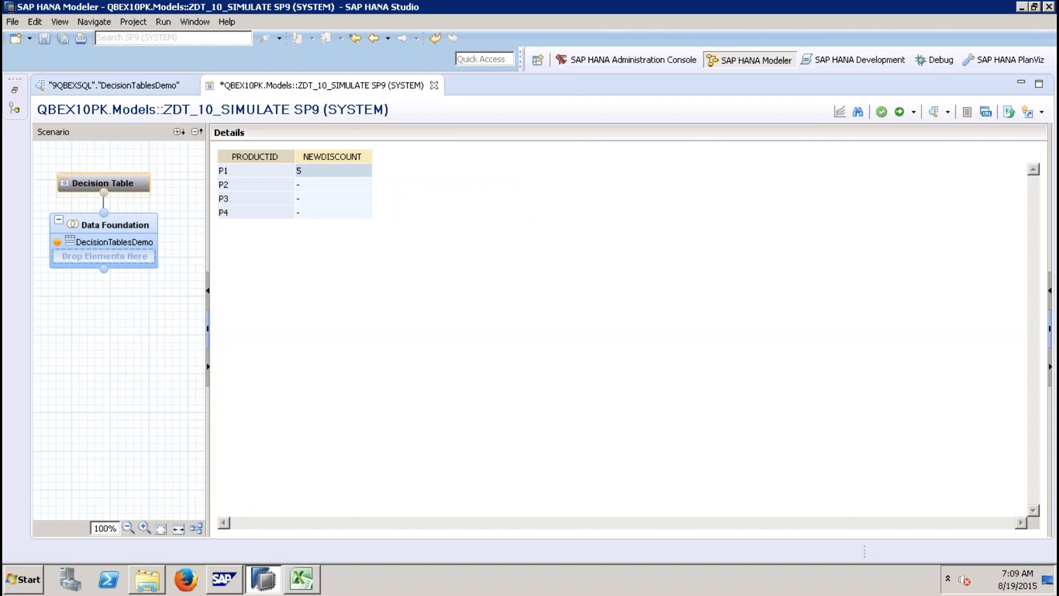
Step: Set P2's NEWDISCOUNT dynamic value to 6
{"action": "left_click", "coordinate": [342, 182]}
{"action": "right_click", "coordinate": [342, 181]}
{"action": "left_click", "coordinate": [399, 210]}
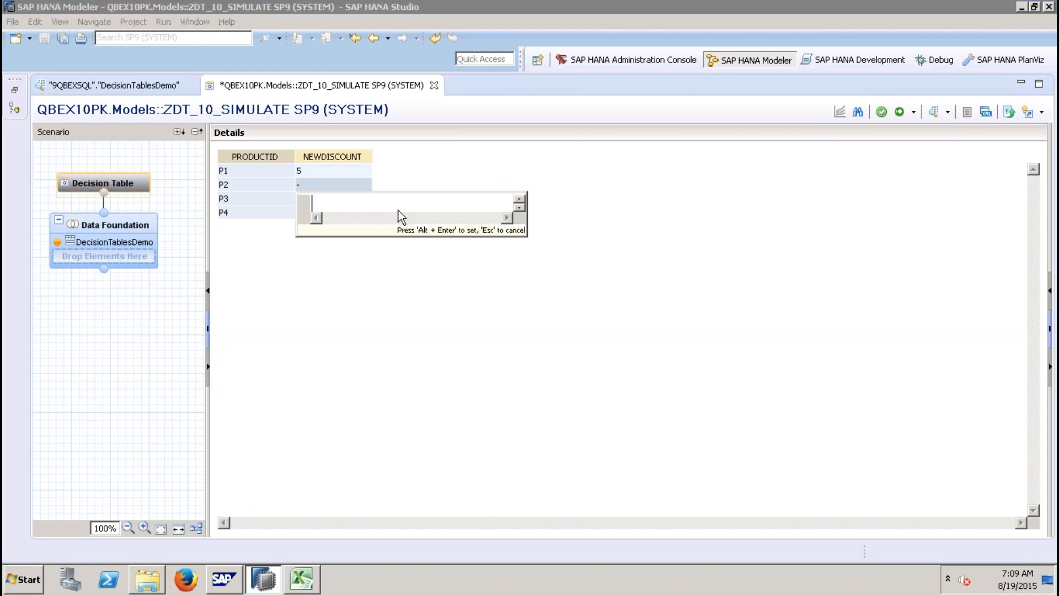
{"action": "type", "text": "6"}
{"action": "key", "text": "alt+Return"}
Step: Set P3's NEWDISCOUNT dynamic value to 7
{"action": "right_click", "coordinate": [356, 200]}
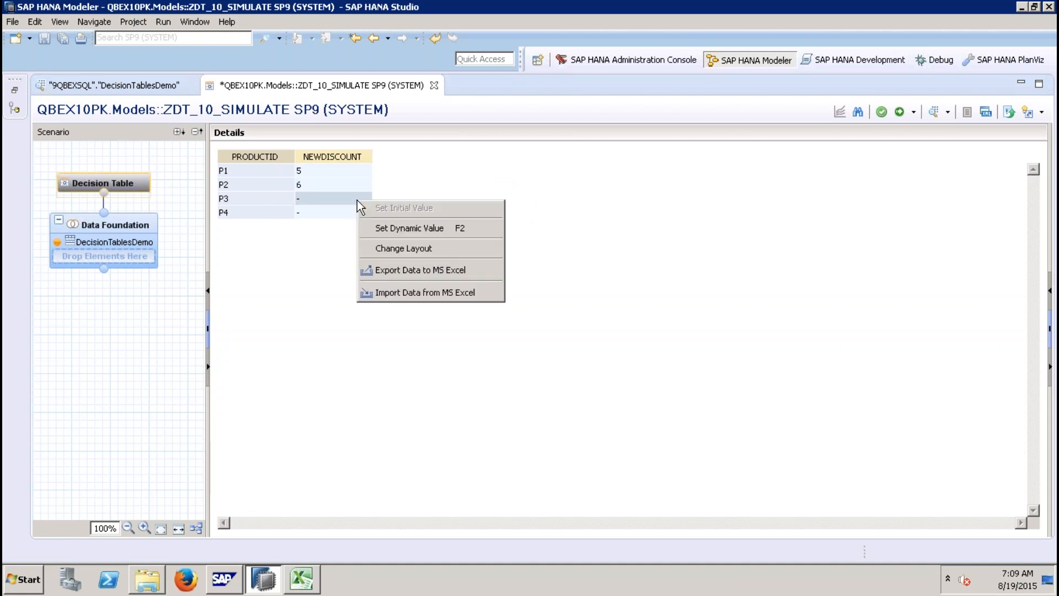
{"action": "left_click", "coordinate": [403, 226]}
{"action": "type", "text": "7"}
{"action": "key", "text": "alt+Return"}
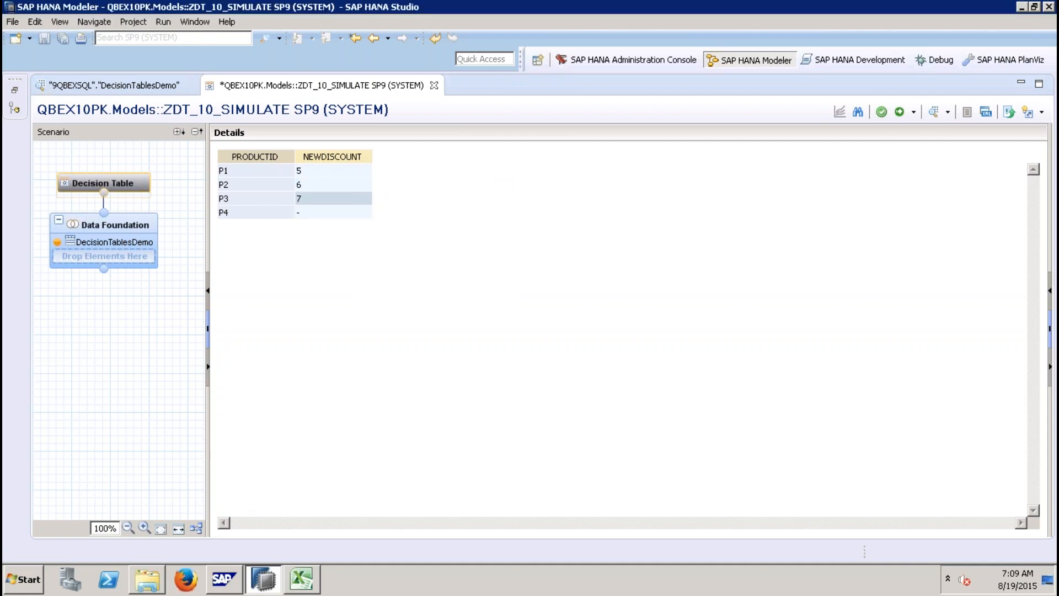
Step: Enter 88 as P4's NEWDISCOUNT value and reset the cell to its initial value
{"action": "right_click", "coordinate": [361, 217]}
{"action": "left_click", "coordinate": [413, 246]}
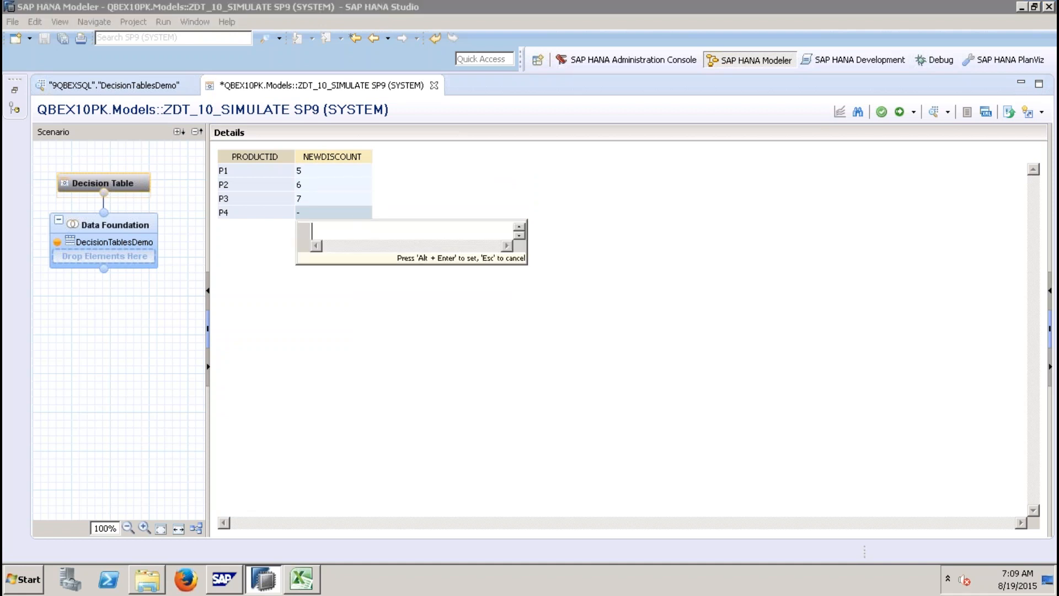
{"action": "type", "text": "88"}
{"action": "key", "text": "alt+Return"}
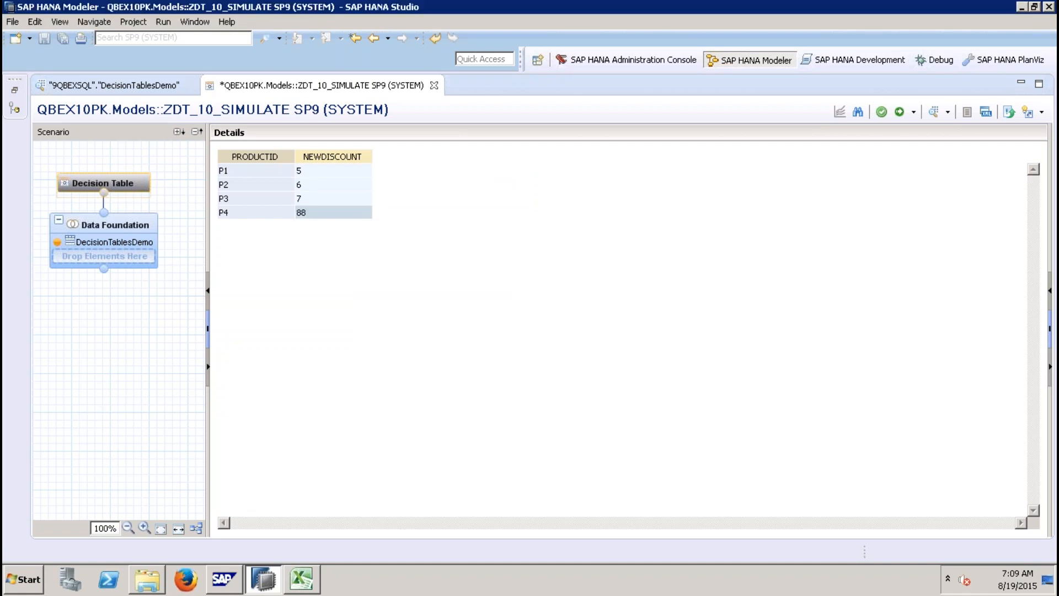
{"action": "right_click", "coordinate": [362, 216]}
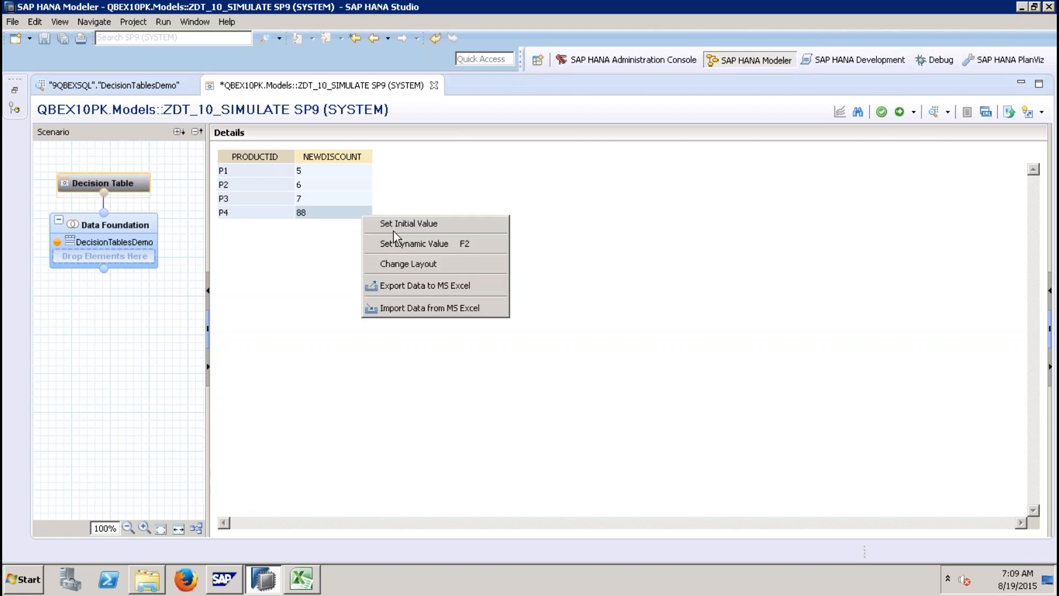
{"action": "left_click", "coordinate": [416, 227]}
Step: Set P4's NEWDISCOUNT dynamic value to 8
{"action": "right_click", "coordinate": [348, 216]}
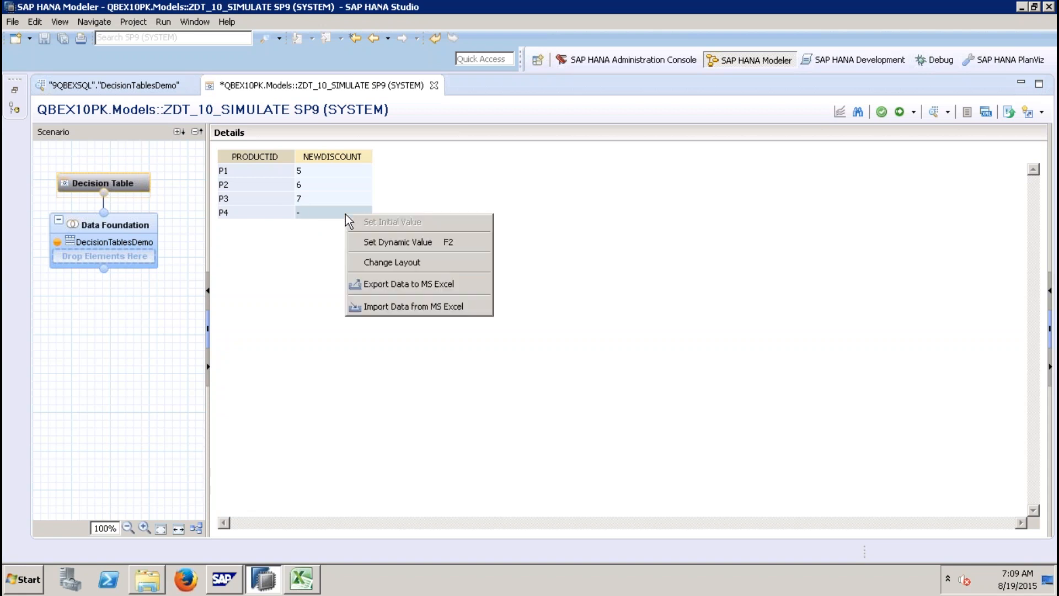
{"action": "left_click", "coordinate": [391, 239]}
{"action": "type", "text": "8"}
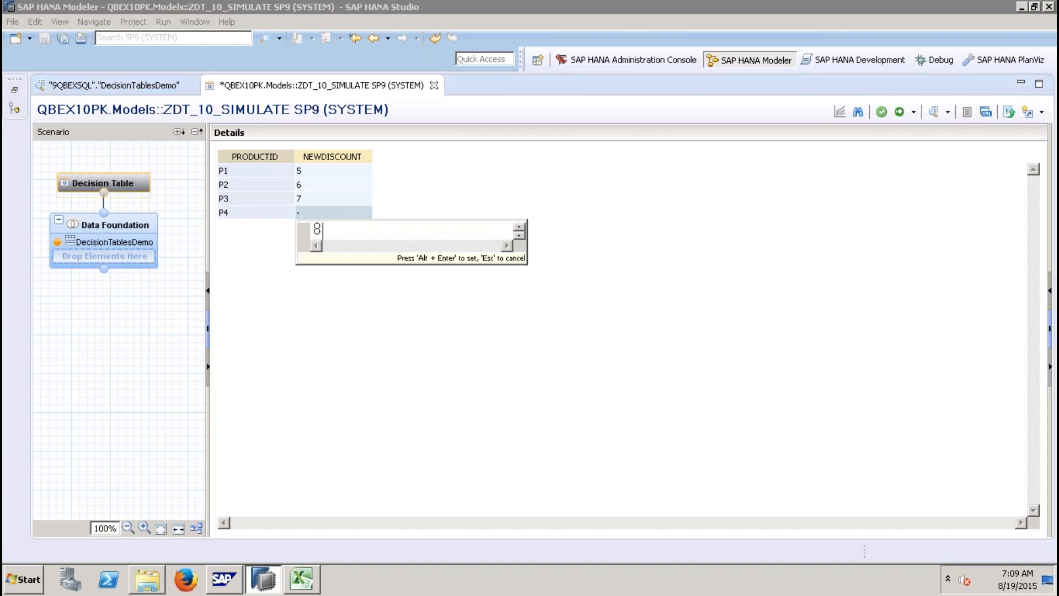
{"action": "key", "text": "alt+Return"}
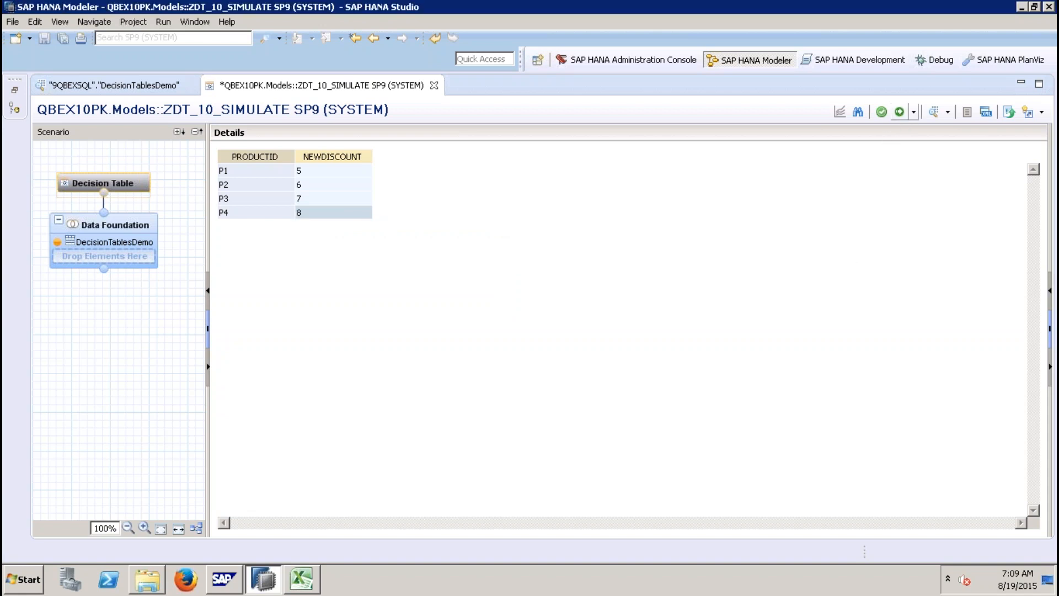
Step: Activate ZDT_10_SIMULATE and open its raw data preview
{"action": "left_click", "coordinate": [900, 112]}
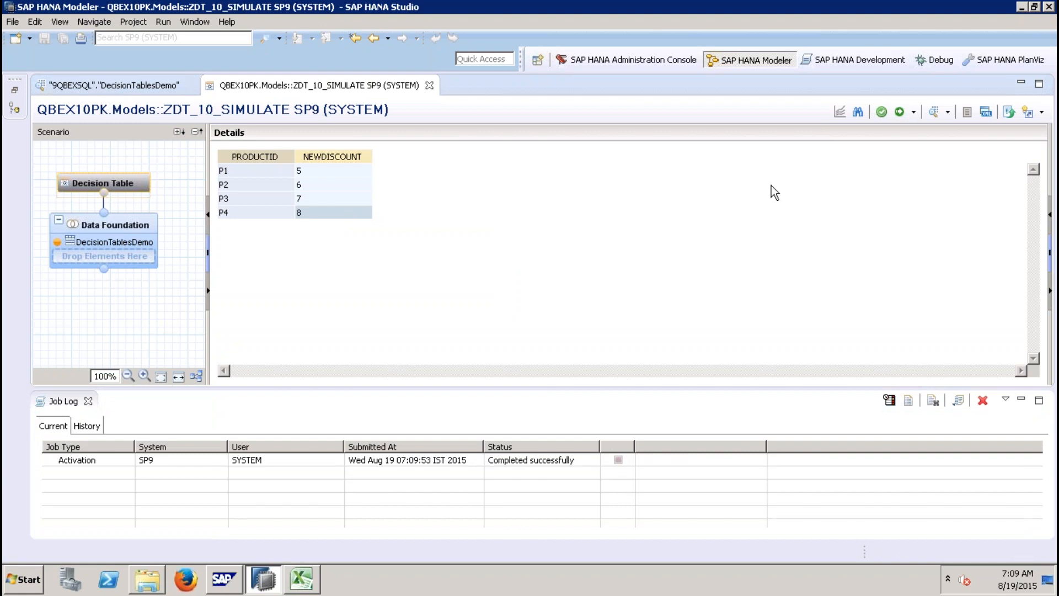
{"action": "left_click", "coordinate": [935, 114]}
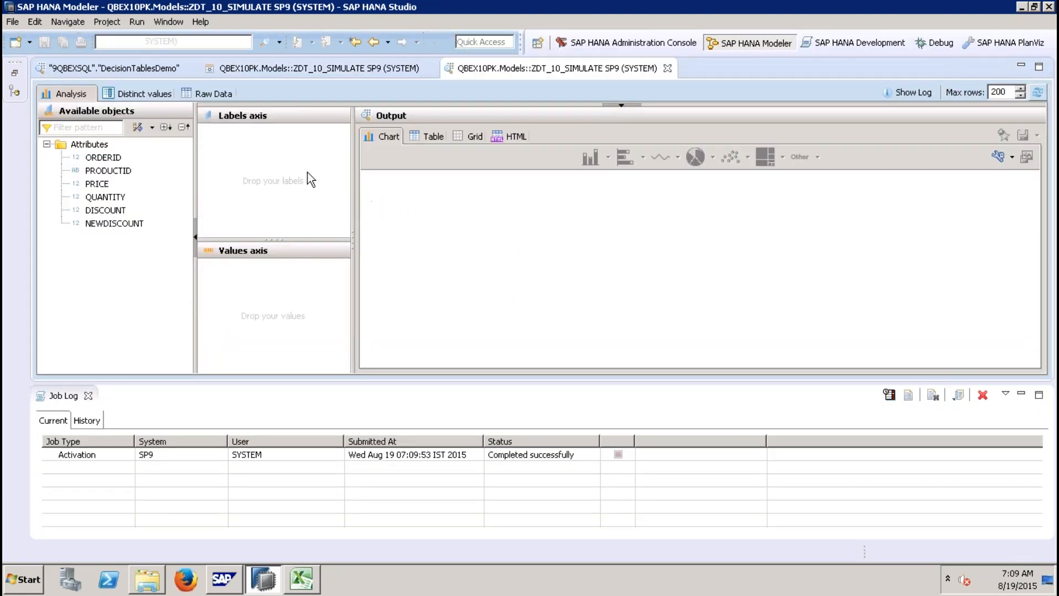
{"action": "left_click", "coordinate": [224, 96]}
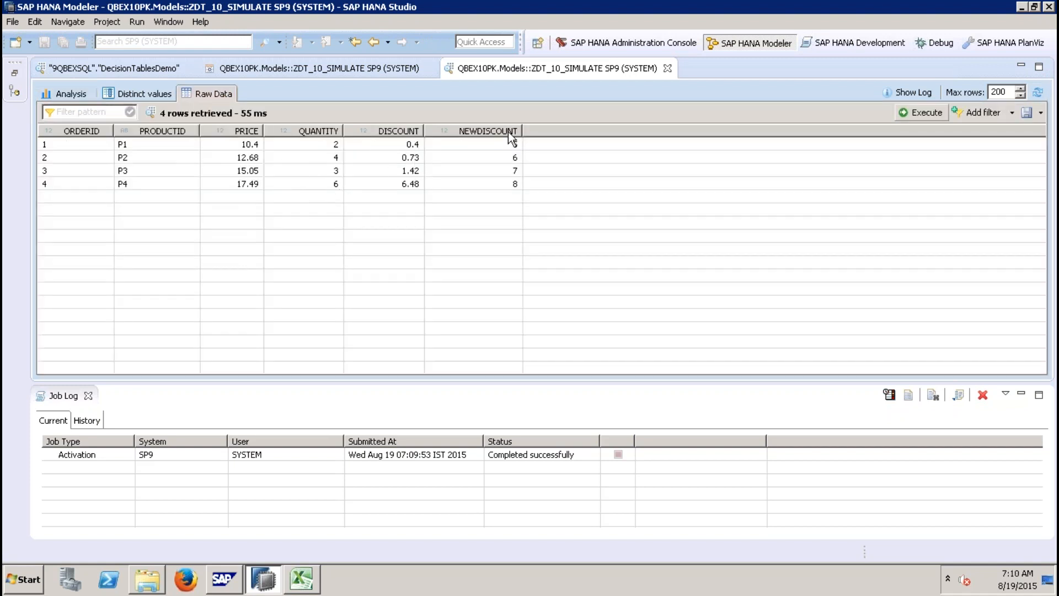
Step: Close the data preview and the decision table editor, restoring the Systems view
{"action": "left_click", "coordinate": [667, 67]}
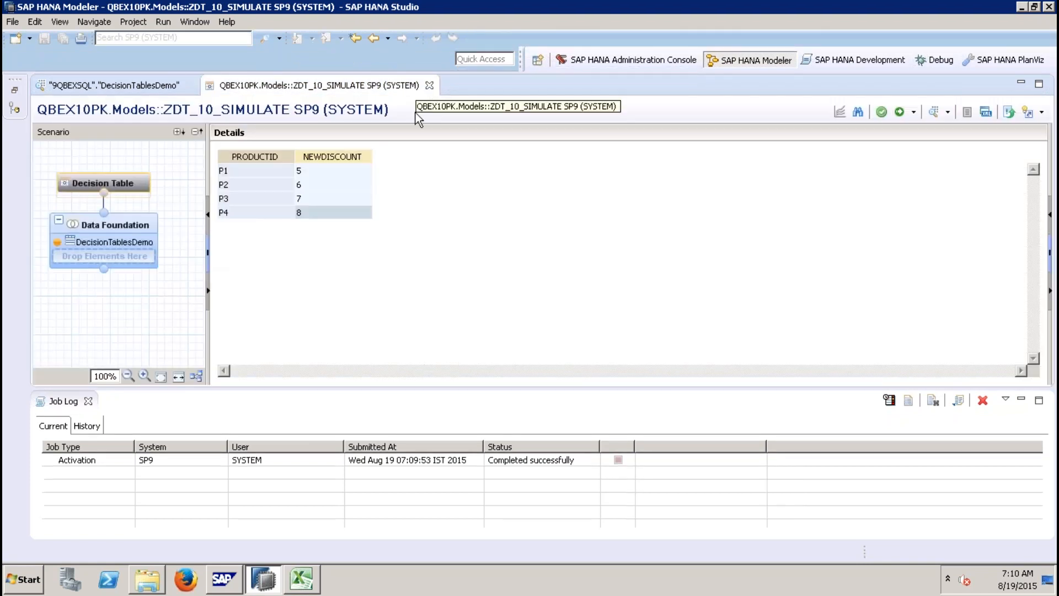
{"action": "left_click", "coordinate": [431, 85]}
{"action": "left_click", "coordinate": [14, 73]}
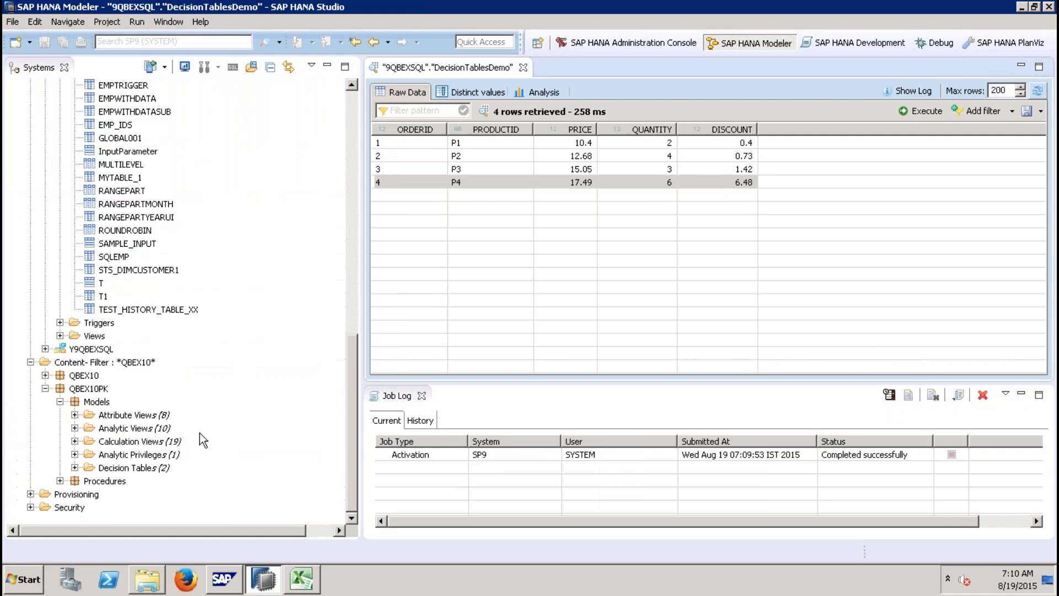
{"action": "left_click", "coordinate": [355, 376]}
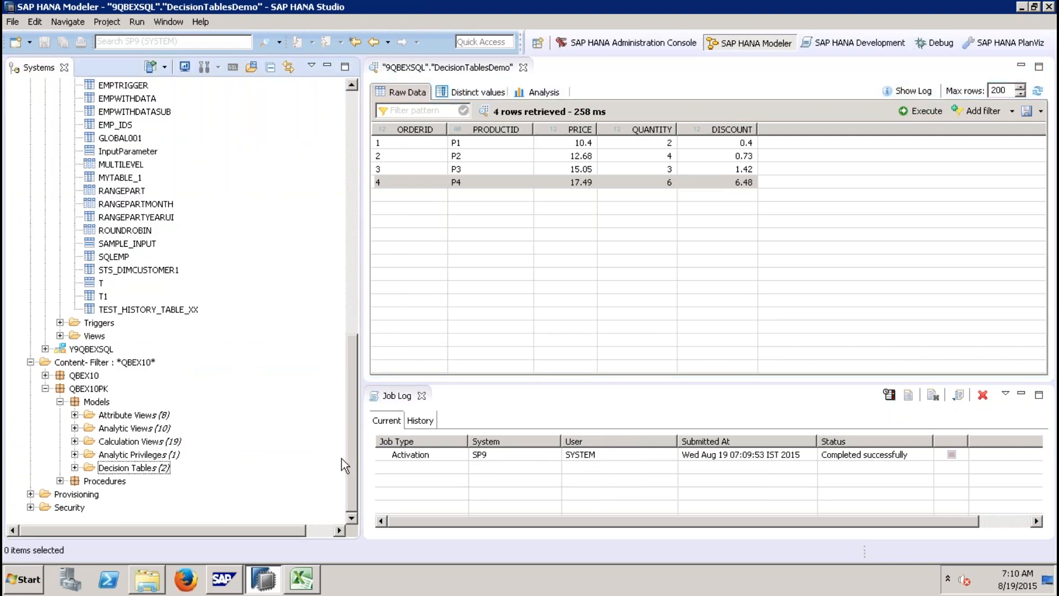
Step: Create a new calculation view named ZCV_COMPARE in the QBEX10PK.Models package
{"action": "right_click", "coordinate": [150, 442]}
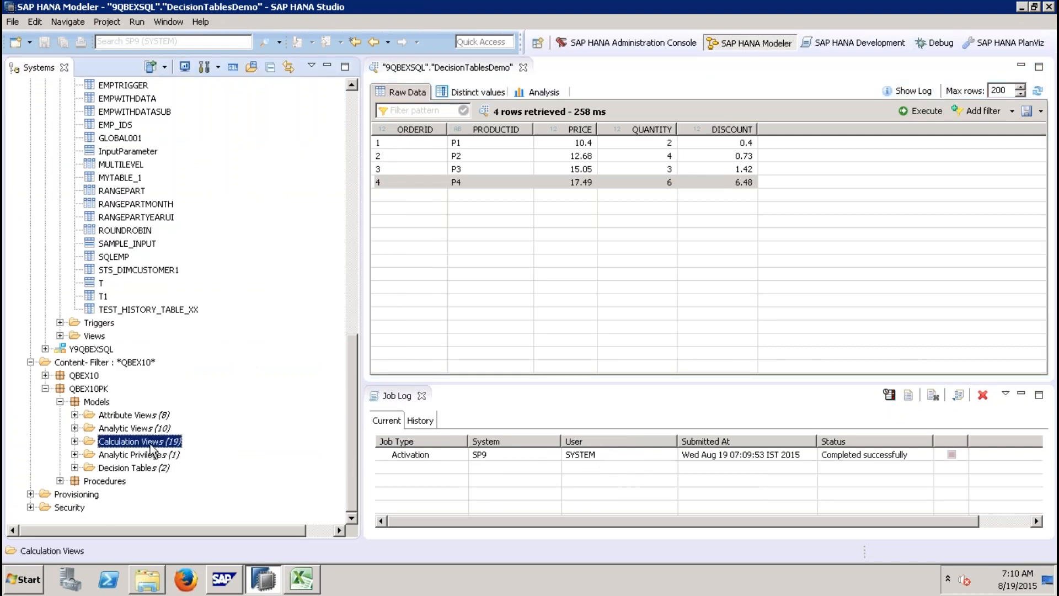
{"action": "left_click", "coordinate": [198, 456]}
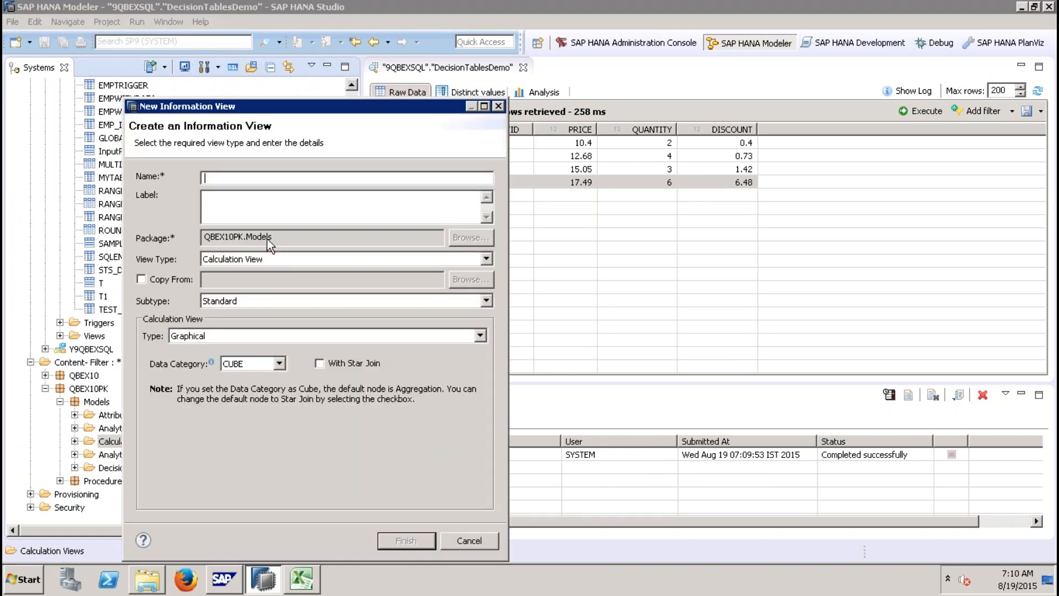
{"action": "type", "text": "ZCV_COMPARE"}
{"action": "key", "text": "Tab"}
{"action": "left_click", "coordinate": [393, 536]}
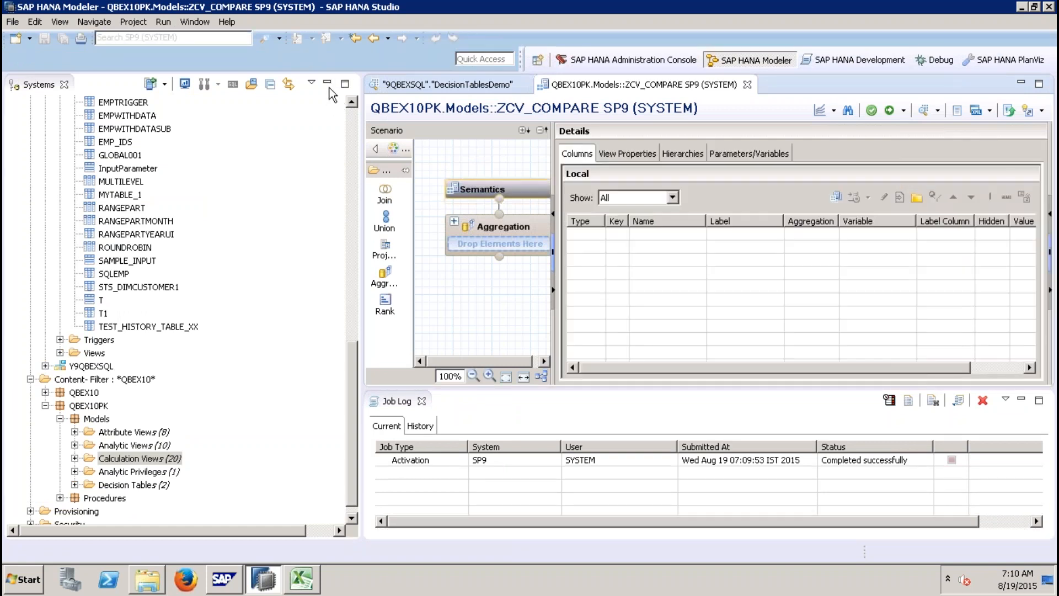
Step: Add a Projection node to the ZCV_COMPARE scenario
{"action": "left_click", "coordinate": [328, 84]}
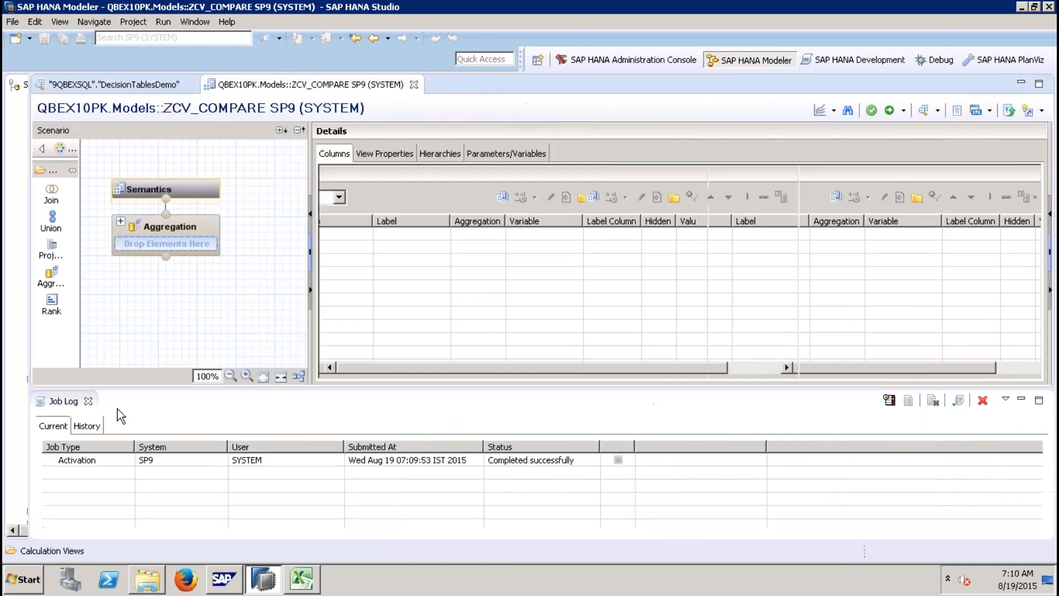
{"action": "left_click", "coordinate": [88, 402]}
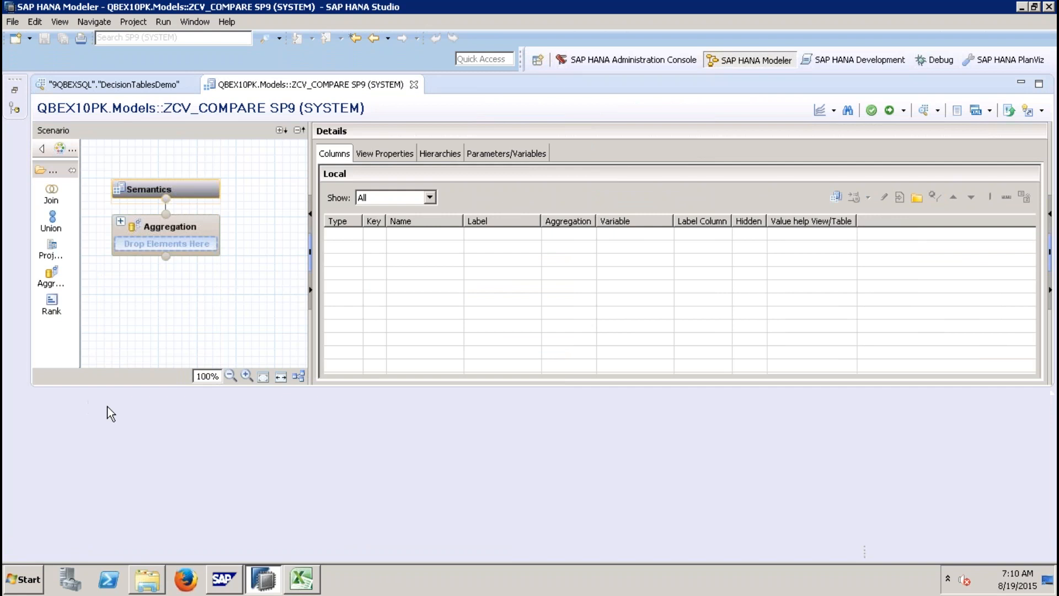
{"action": "left_click", "coordinate": [51, 251]}
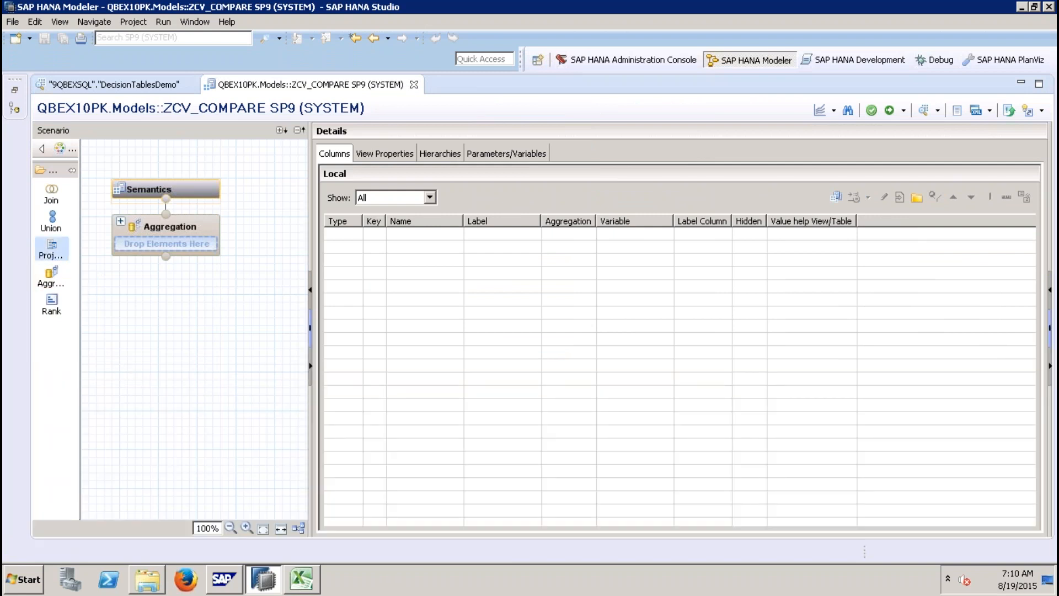
{"action": "left_click", "coordinate": [147, 387]}
{"action": "left_click", "coordinate": [166, 407]}
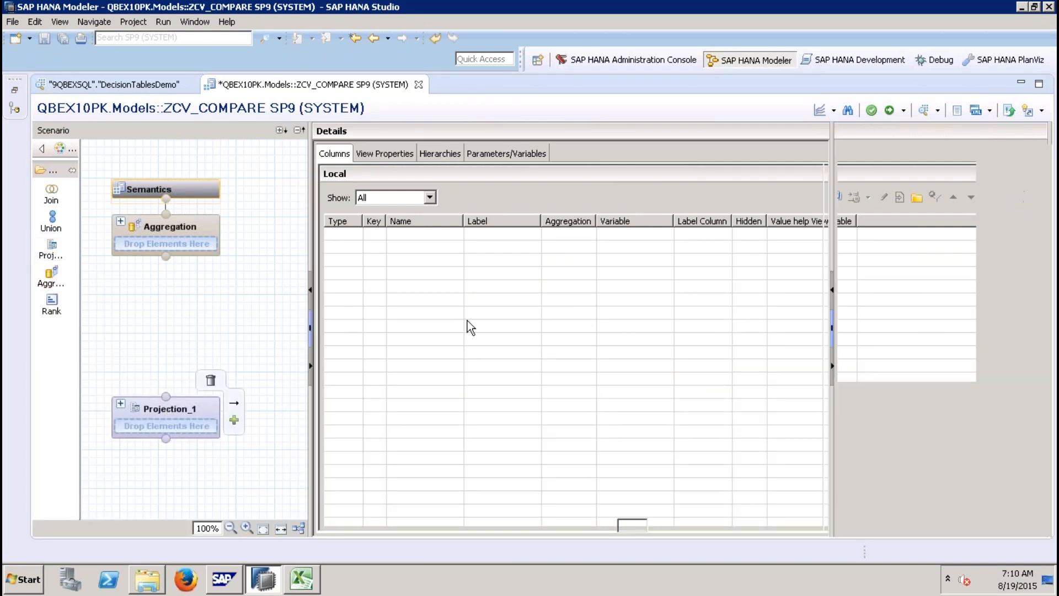
Step: Add the DecisionTablesDemo table from schema 9QBEXSQL as the data source of Projection_1
{"action": "right_click", "coordinate": [482, 268]}
{"action": "left_click", "coordinate": [514, 281]}
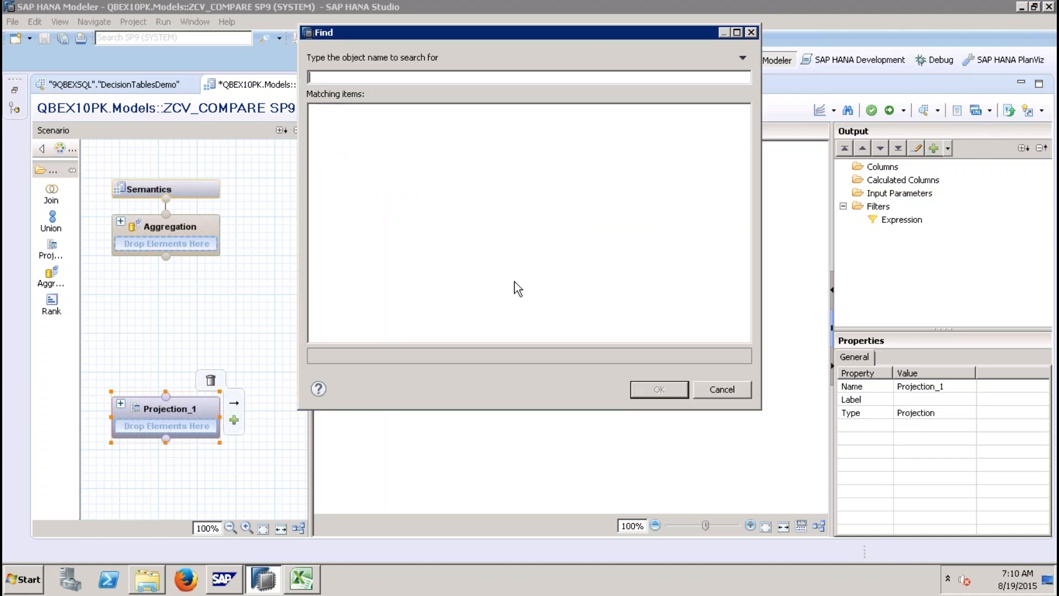
{"action": "type", "text": "DECISIONTAB"}
{"action": "left_click", "coordinate": [409, 128]}
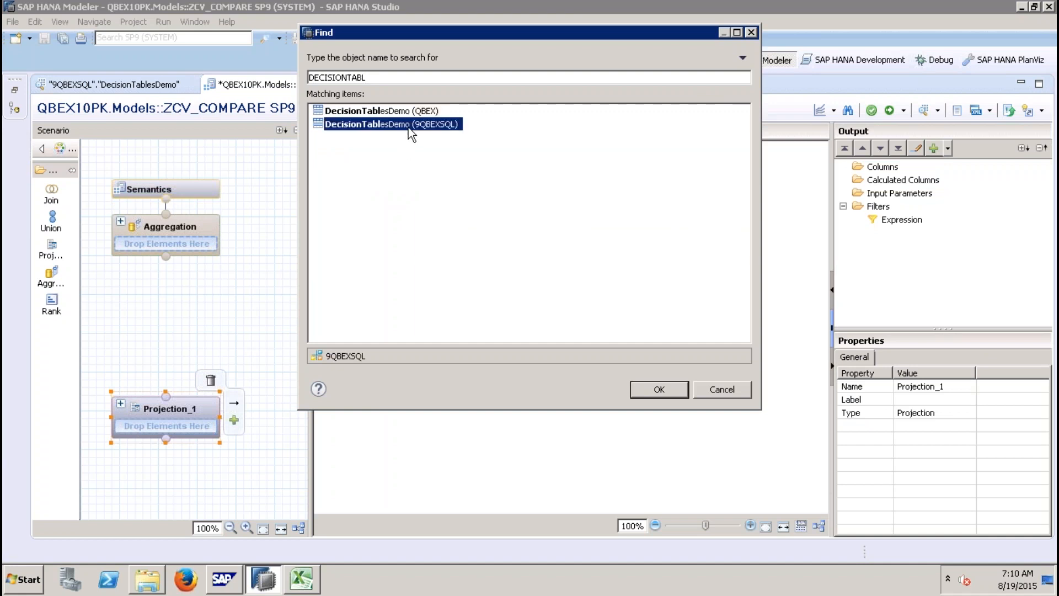
{"action": "double_click", "coordinate": [409, 124]}
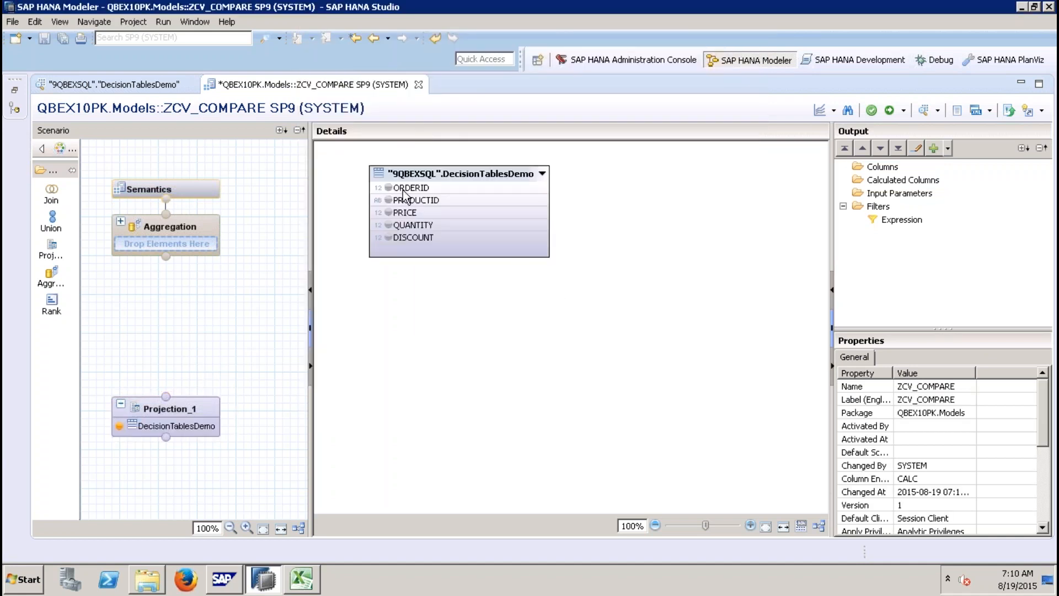
Step: Add ORDERID, PRICE, QUANTITY and DISCOUNT of DecisionTablesDemo to the Projection_1 output
{"action": "left_click", "coordinate": [403, 189]}
{"action": "left_click", "coordinate": [424, 236], "text": "shift"}
{"action": "right_click", "coordinate": [425, 237]}
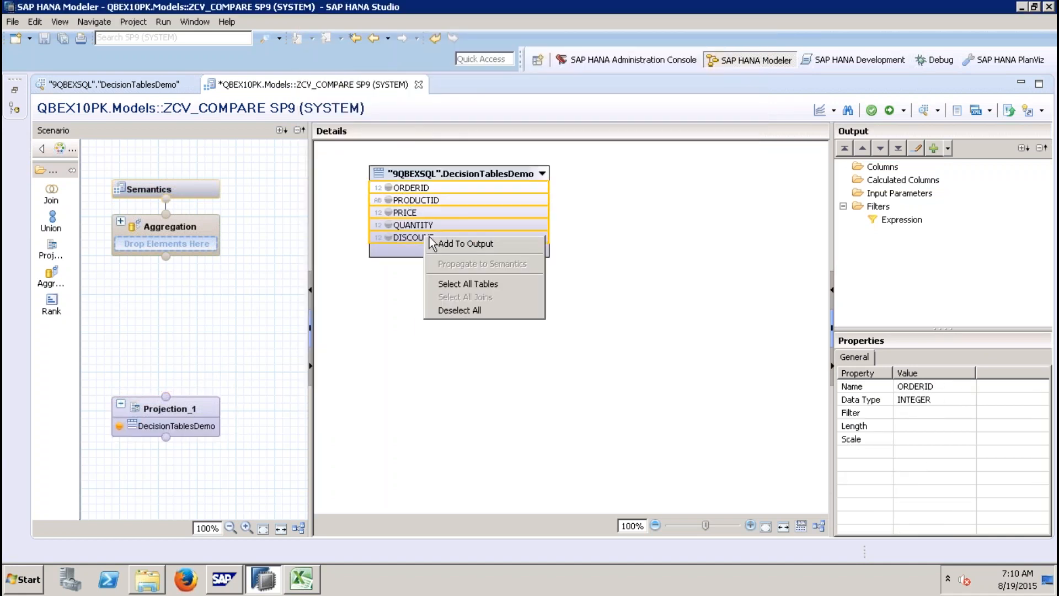
{"action": "left_click", "coordinate": [402, 272]}
{"action": "left_click", "coordinate": [439, 191]}
{"action": "right_click", "coordinate": [440, 191]}
{"action": "left_click", "coordinate": [481, 198]}
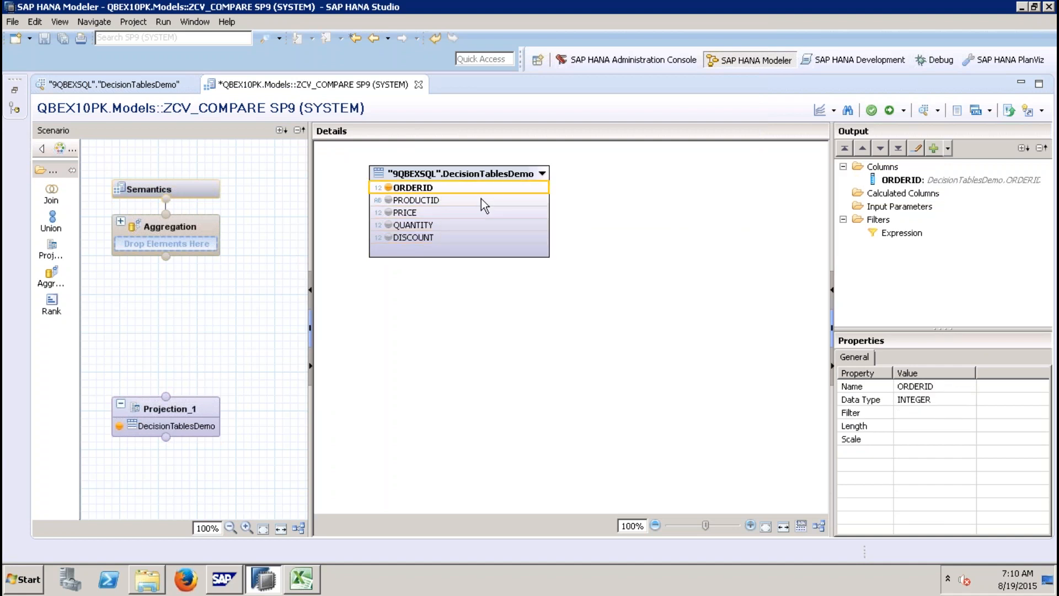
{"action": "right_click", "coordinate": [424, 213]}
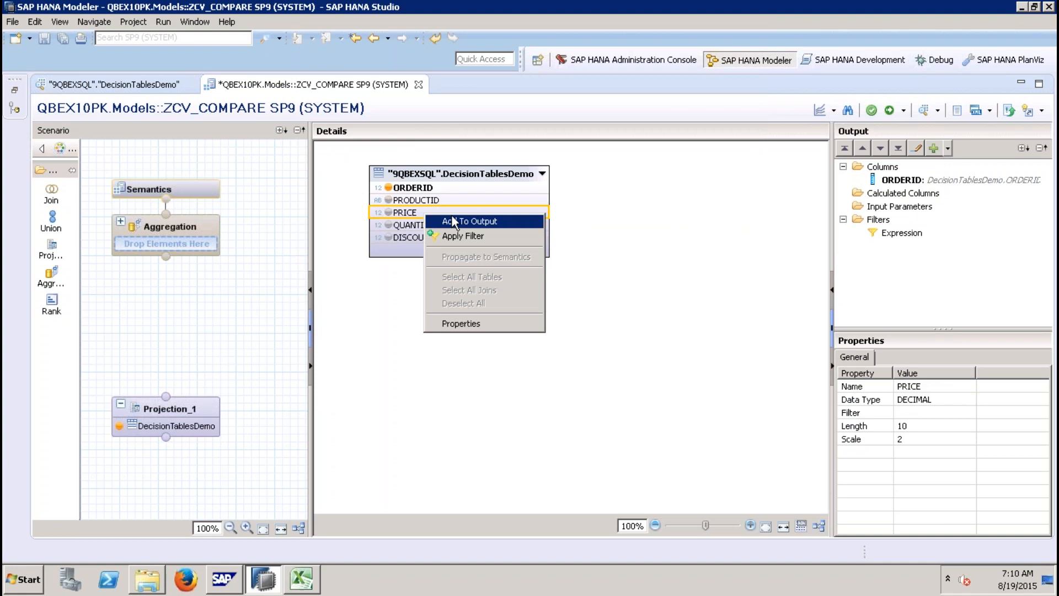
{"action": "left_click", "coordinate": [448, 218]}
{"action": "right_click", "coordinate": [432, 226]}
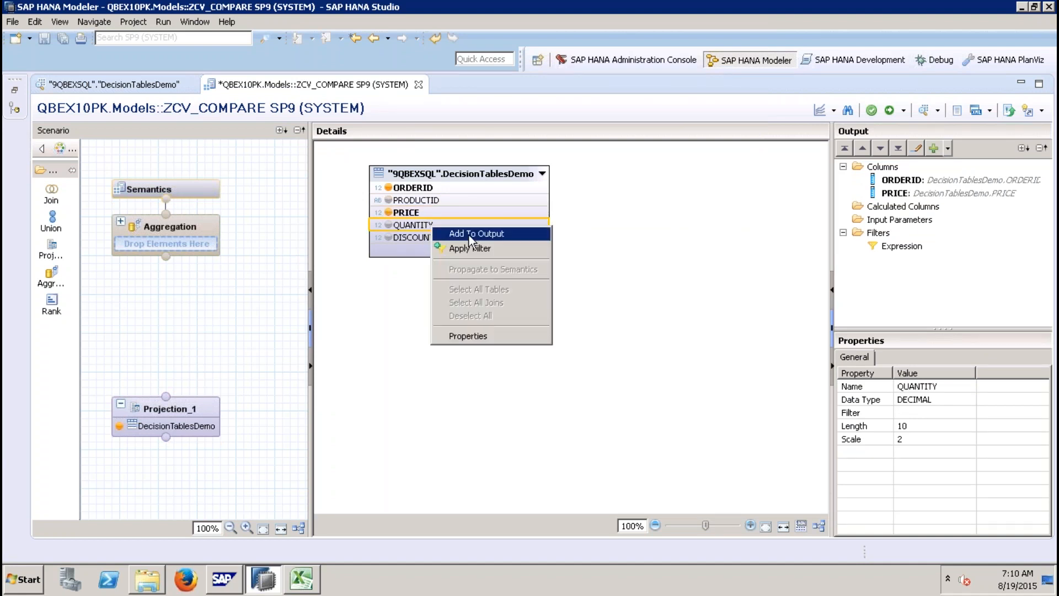
{"action": "left_click", "coordinate": [449, 232]}
{"action": "right_click", "coordinate": [432, 238]}
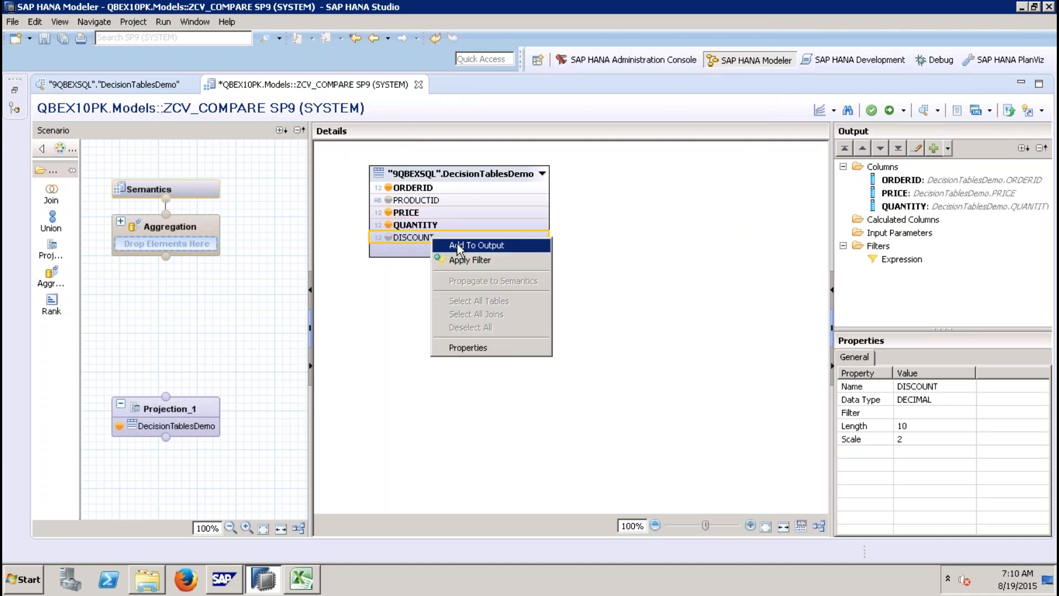
{"action": "left_click", "coordinate": [449, 244]}
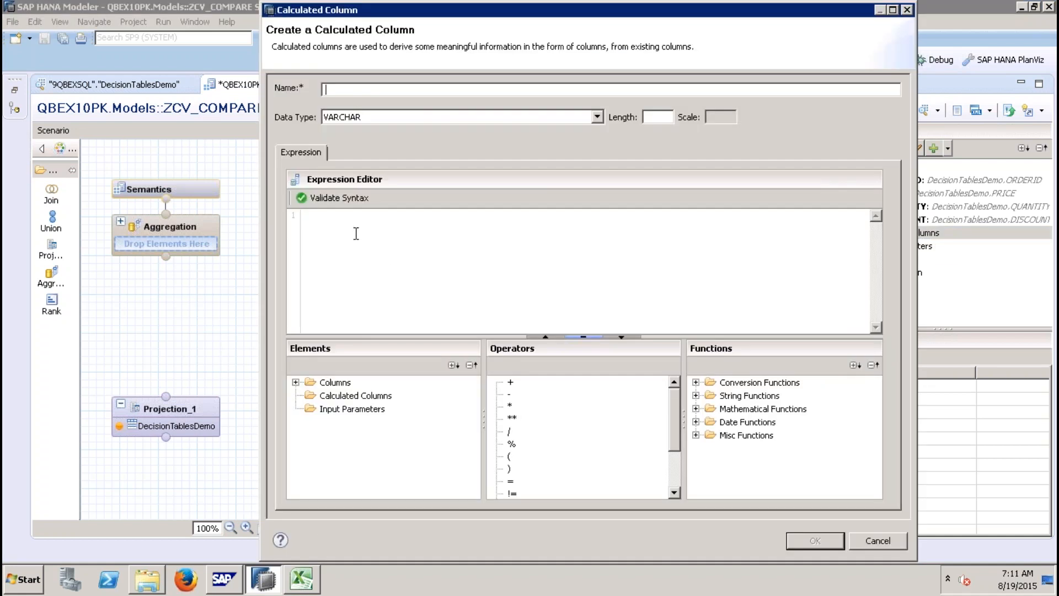
Step: Define a calculated column named Amt with data type DECIMAL, length 10 and scale 2
{"action": "left_click", "coordinate": [373, 93]}
{"action": "left_click", "coordinate": [596, 117]}
{"action": "left_click", "coordinate": [339, 151]}
{"action": "left_click", "coordinate": [654, 117]}
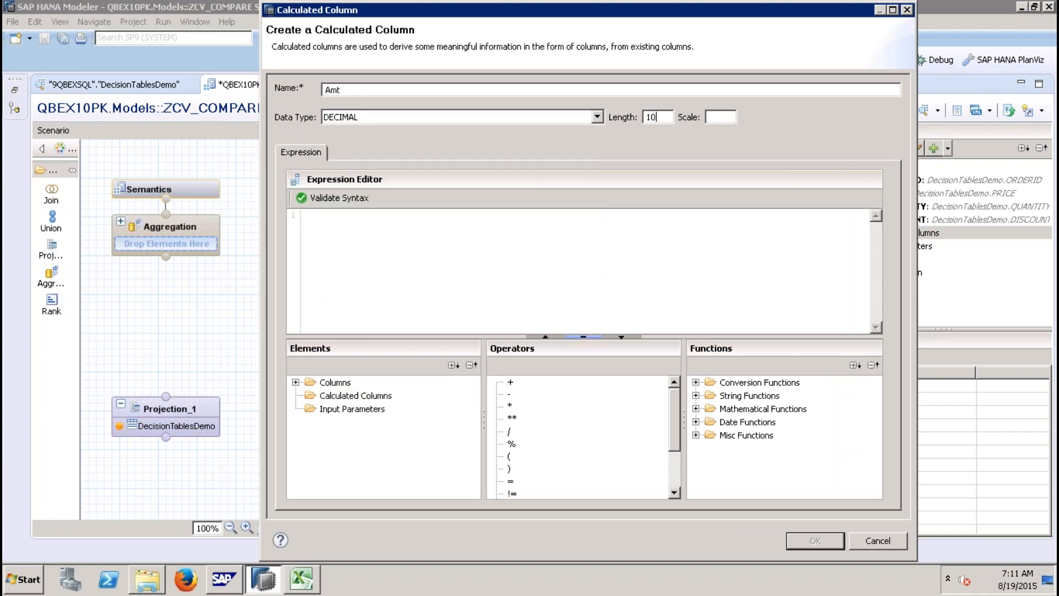
{"action": "left_click", "coordinate": [608, 221]}
{"action": "left_click", "coordinate": [296, 382]}
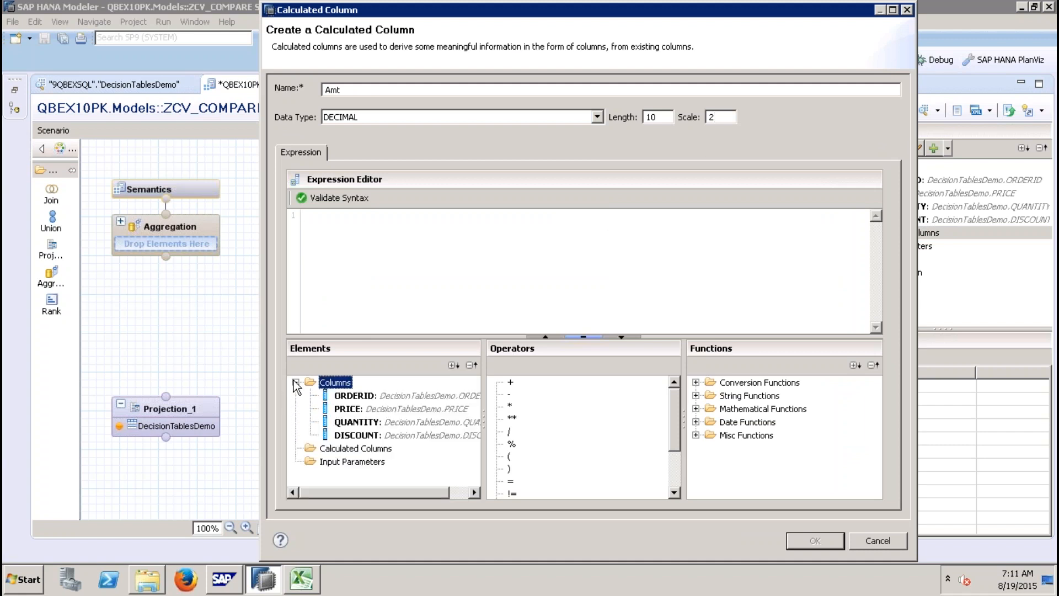
Step: Build the Amt expression ("PRICE"*"QUANTITY")-"DISCOUNT" and confirm the calculated column
{"action": "double_click", "coordinate": [347, 409]}
{"action": "double_click", "coordinate": [509, 405]}
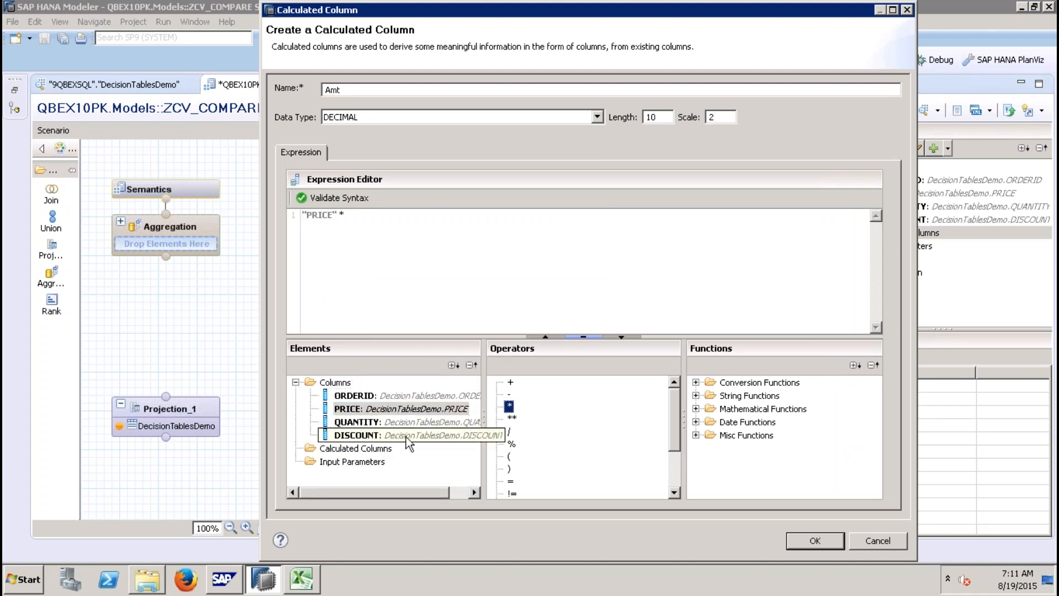
{"action": "double_click", "coordinate": [357, 422]}
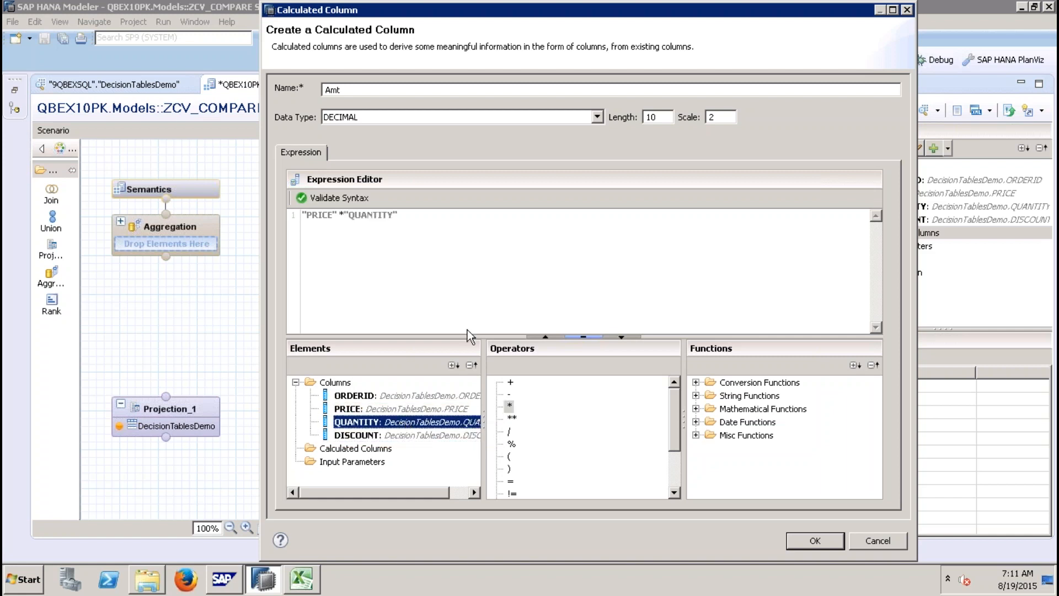
{"action": "left_click", "coordinate": [439, 224]}
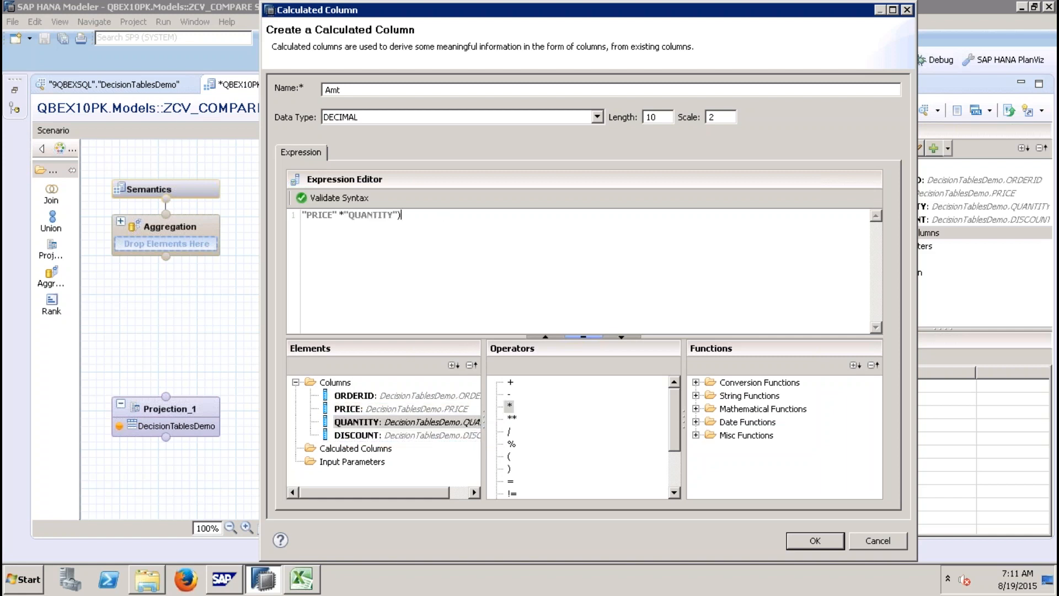
{"action": "type", "text": "("}
{"action": "left_click", "coordinate": [428, 215]}
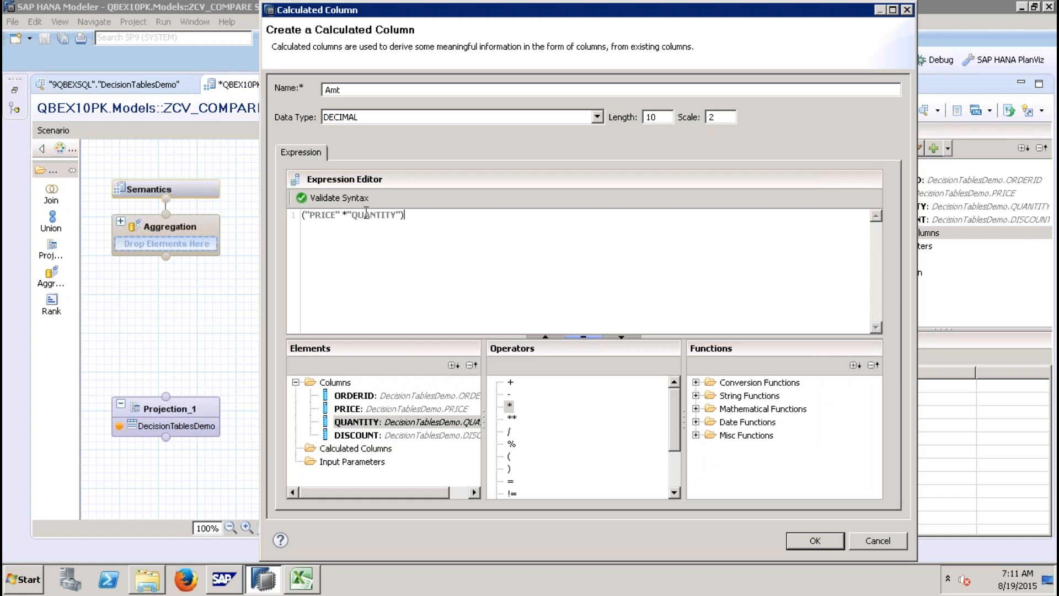
{"action": "left_click", "coordinate": [509, 395]}
{"action": "double_click", "coordinate": [406, 435]}
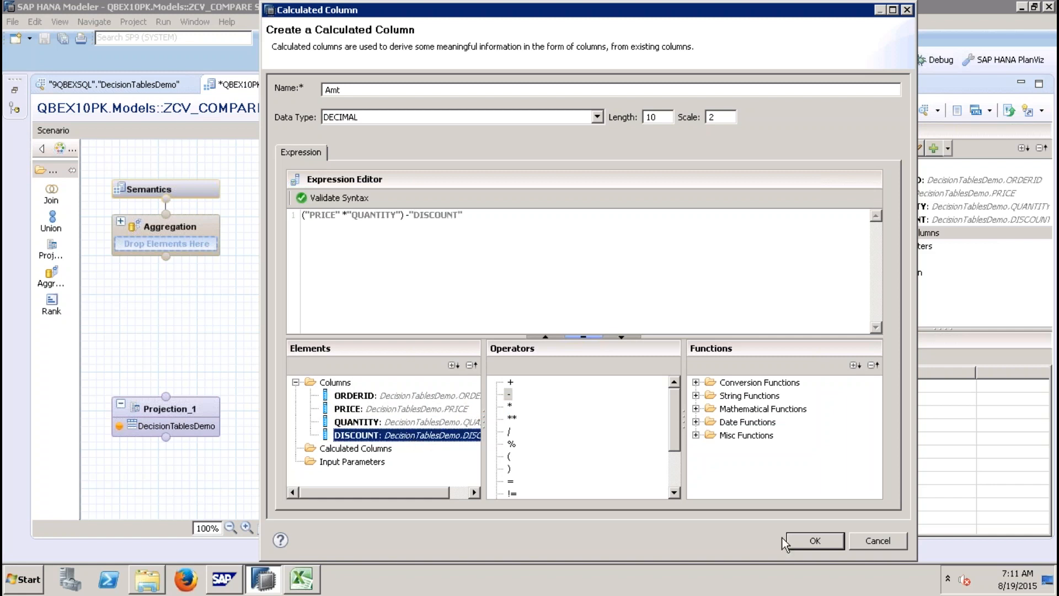
{"action": "left_click", "coordinate": [810, 543]}
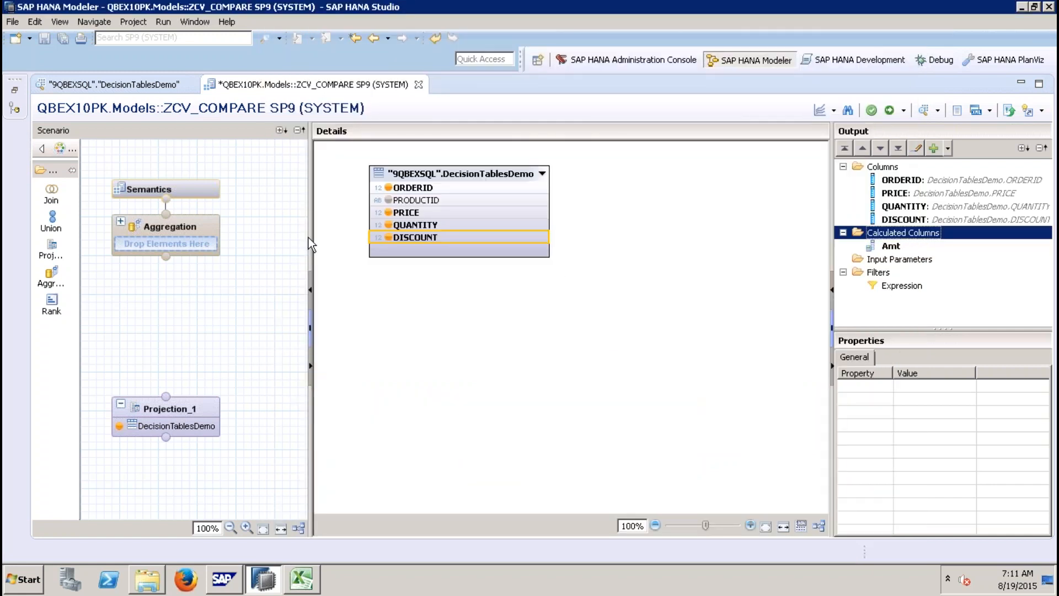
Step: Add a second Projection node to the ZCV_COMPARE scenario
{"action": "left_click_drag", "start_coordinate": [311, 236], "coordinate": [97, 254]}
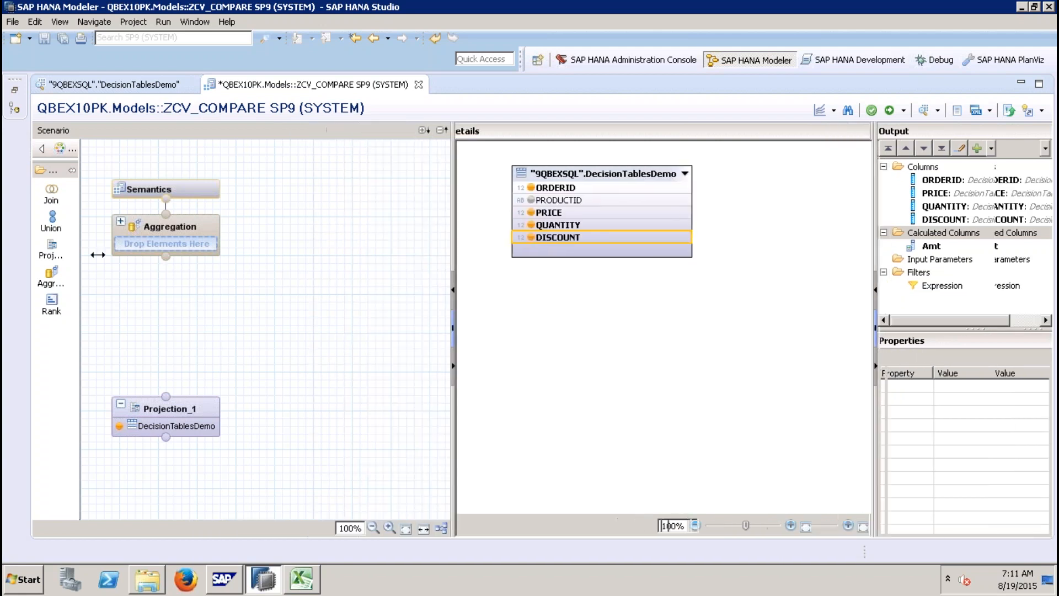
{"action": "left_click", "coordinate": [51, 248]}
{"action": "left_click", "coordinate": [360, 425]}
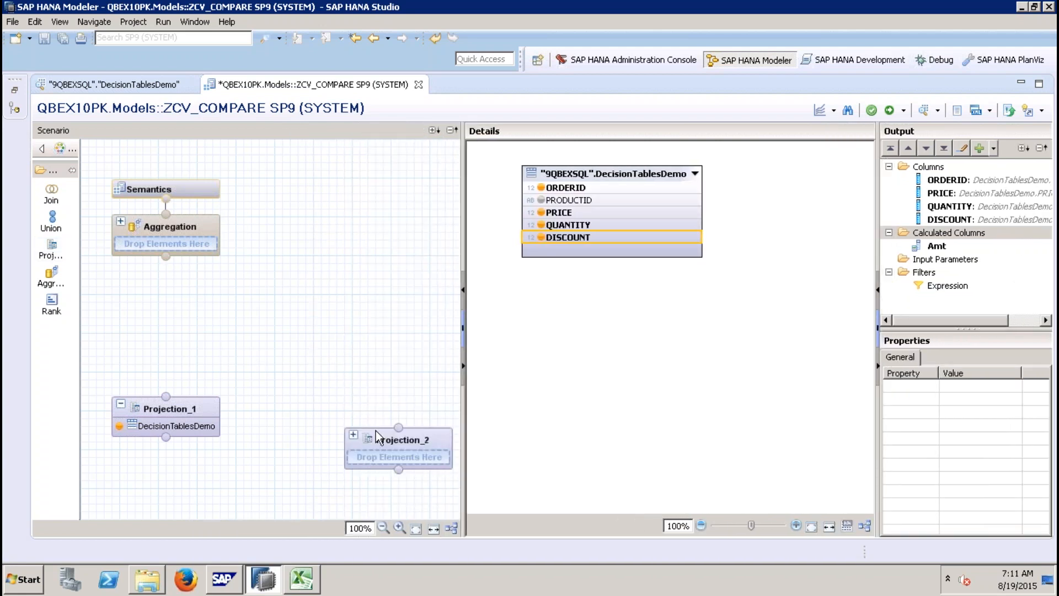
Step: Add the ZDT_10_SIMULATE/RV view from _SYS_BIC as the data source of Projection_2
{"action": "right_click", "coordinate": [598, 269]}
{"action": "left_click", "coordinate": [621, 275]}
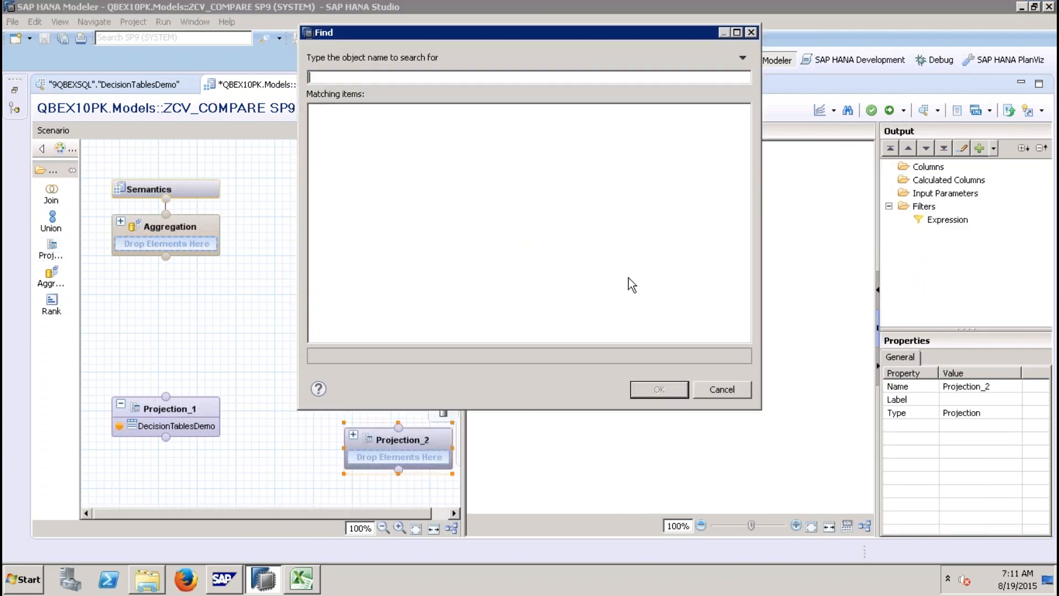
{"action": "type", "text": "zdt_10_sim"}
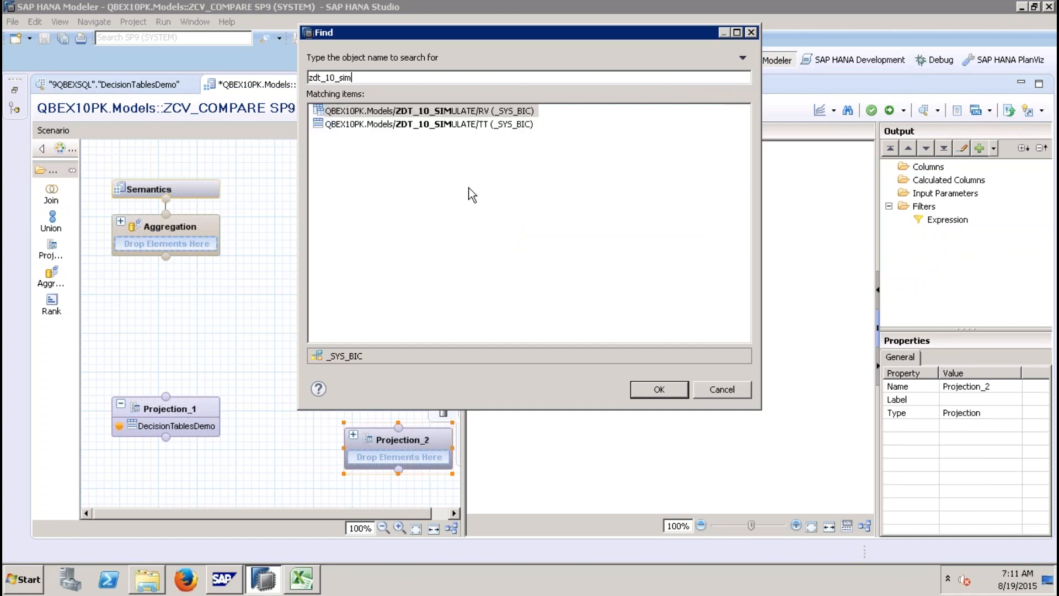
{"action": "left_click", "coordinate": [496, 114]}
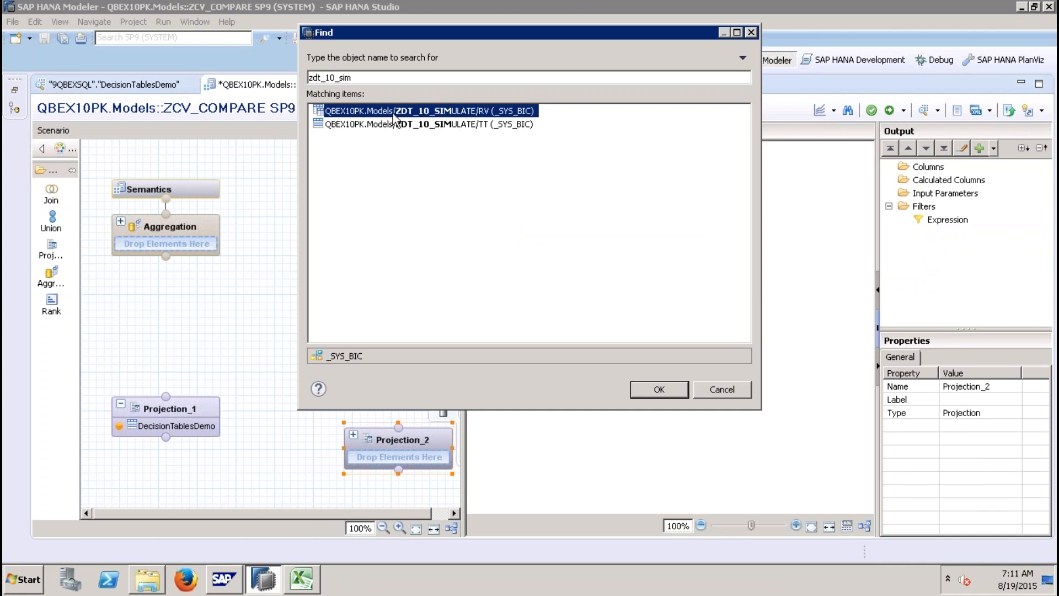
{"action": "double_click", "coordinate": [426, 112]}
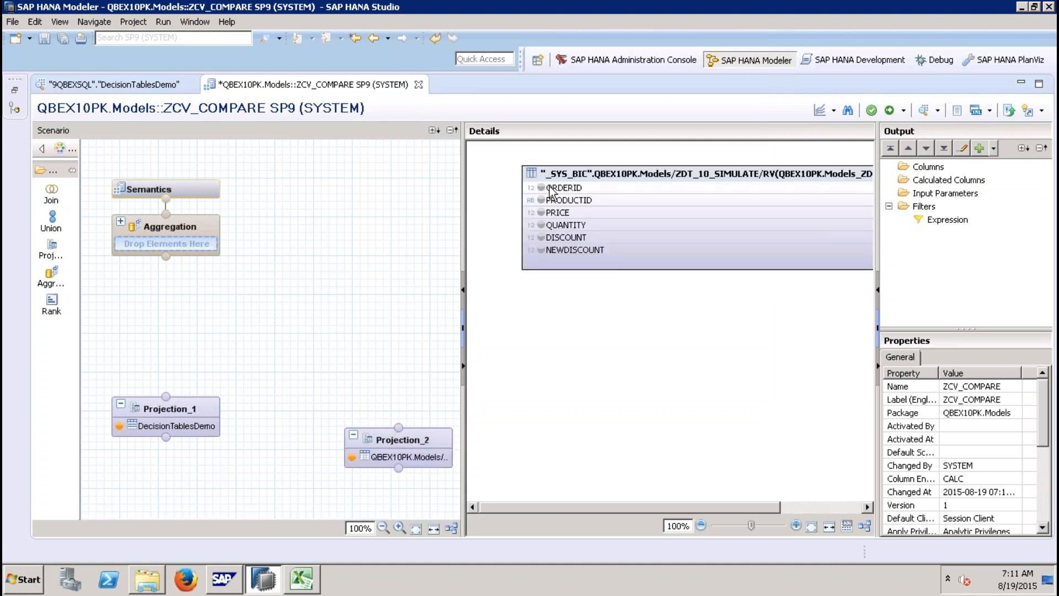
Step: Add ORDERID, PRICE, QUANTITY and NEWDISCOUNT to the Projection_2 output
{"action": "left_click", "coordinate": [541, 188]}
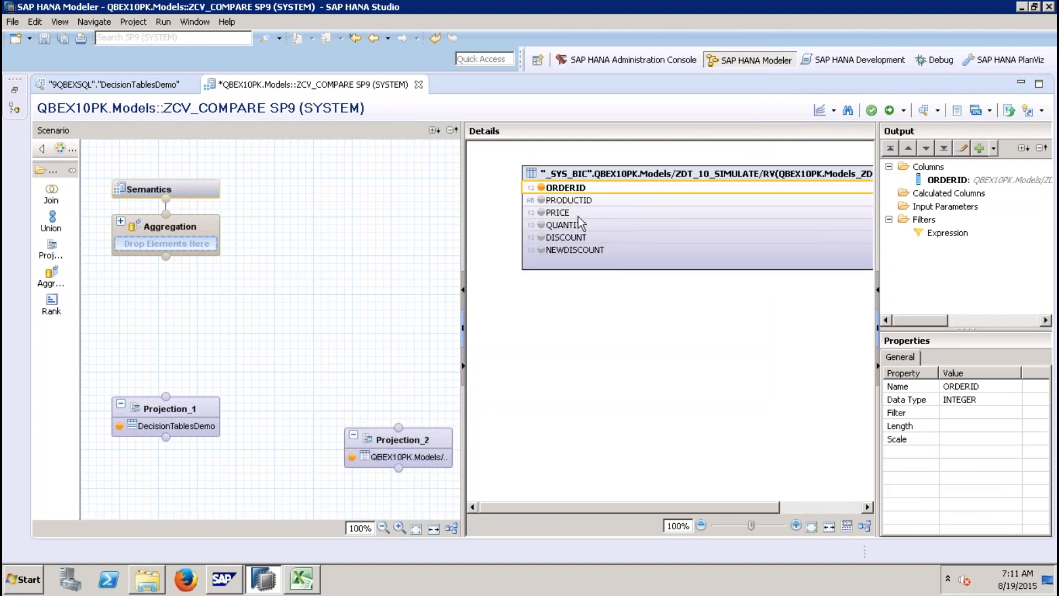
{"action": "left_click", "coordinate": [542, 213]}
{"action": "left_click", "coordinate": [541, 225]}
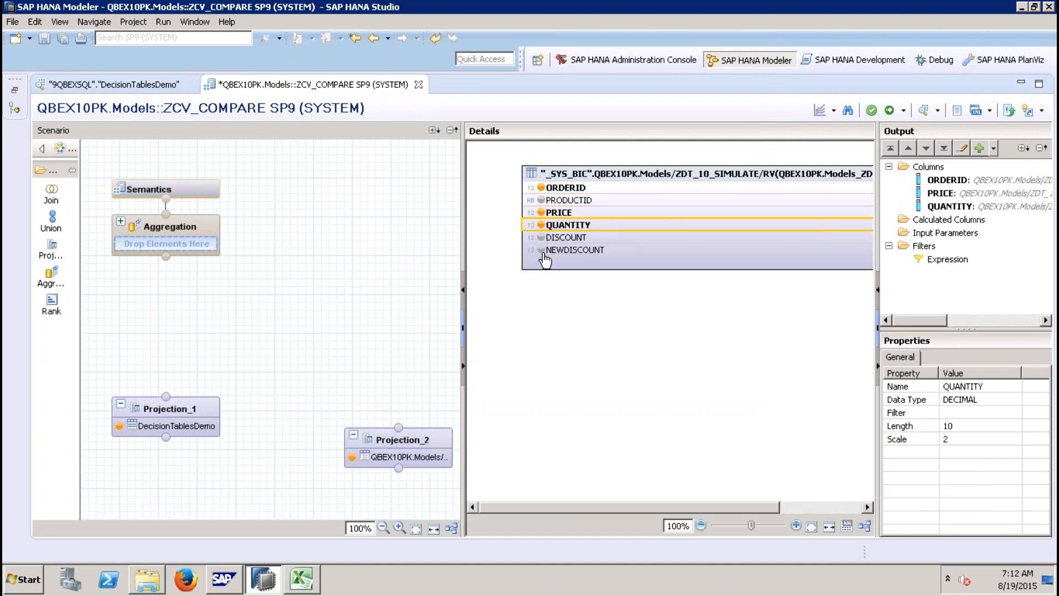
{"action": "left_click", "coordinate": [541, 250]}
Step: Create a calculated column named DerivedAmount with data type DECIMAL, length 10 and scale 2
{"action": "right_click", "coordinate": [947, 233]}
{"action": "left_click", "coordinate": [967, 238]}
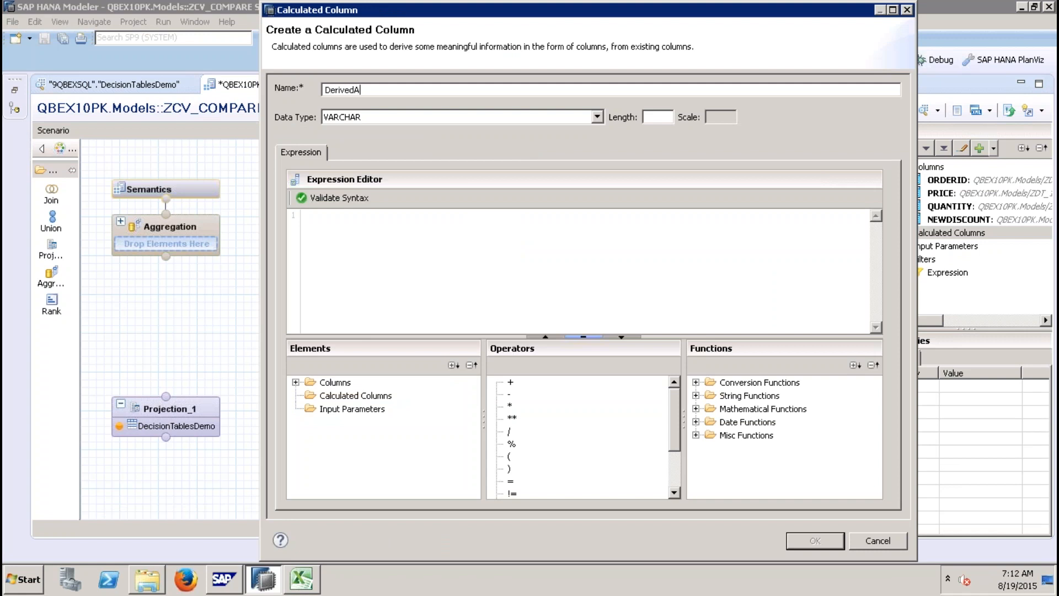
{"action": "left_click", "coordinate": [552, 114]}
{"action": "left_click", "coordinate": [529, 150]}
{"action": "left_click", "coordinate": [658, 119]}
{"action": "type", "text": "10"}
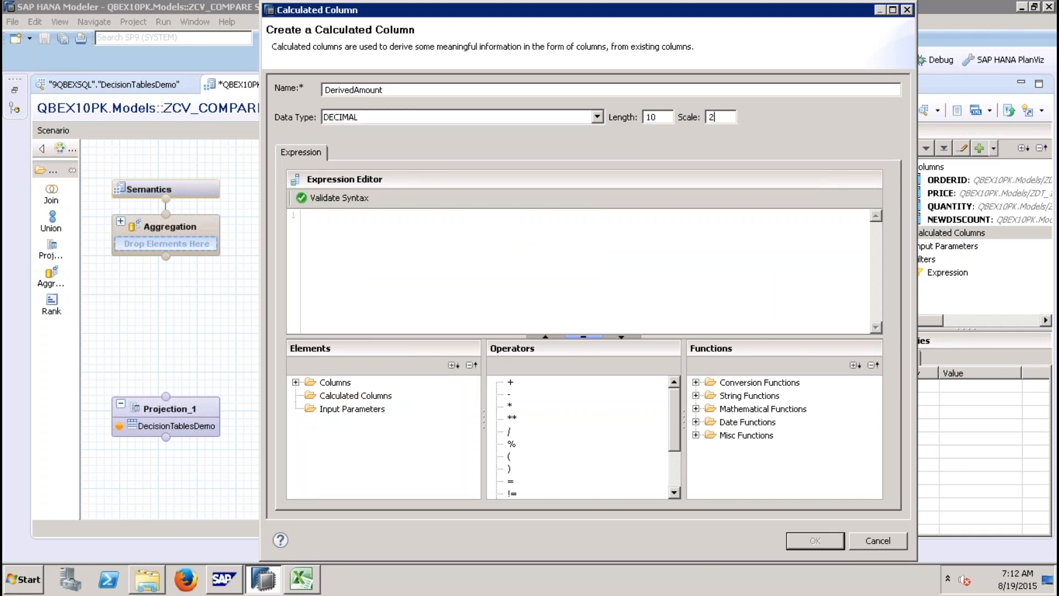
Step: Enter the DerivedAmount expression ("PRICE"*"QUANTITY")-"NEWDISCOUNT", validate its syntax and confirm the column
{"action": "left_click", "coordinate": [623, 225]}
{"action": "type", "text": "("}
{"action": "left_click", "coordinate": [296, 383]}
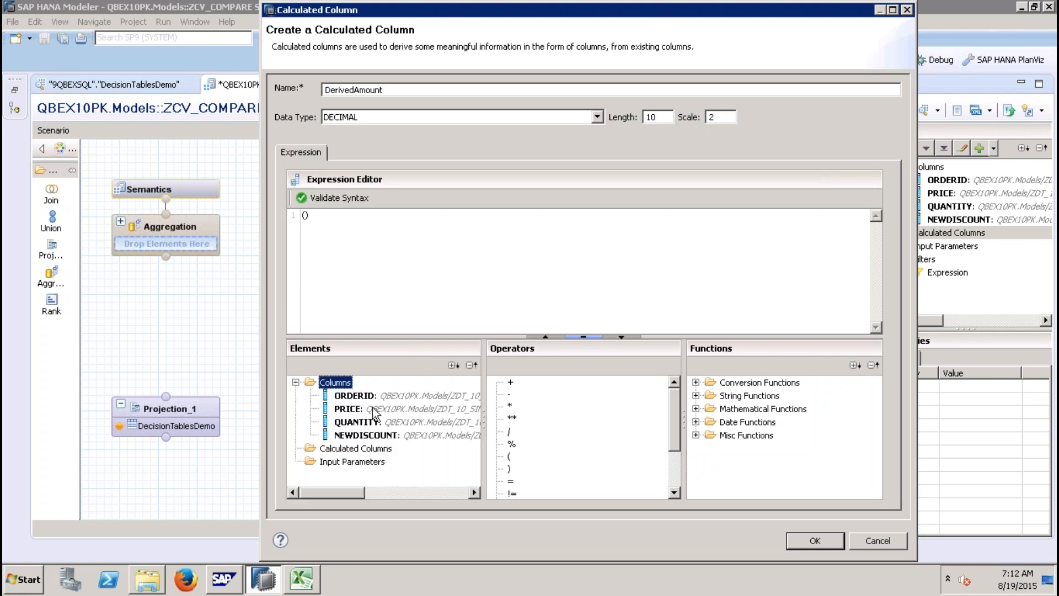
{"action": "double_click", "coordinate": [376, 414]}
{"action": "double_click", "coordinate": [509, 406]}
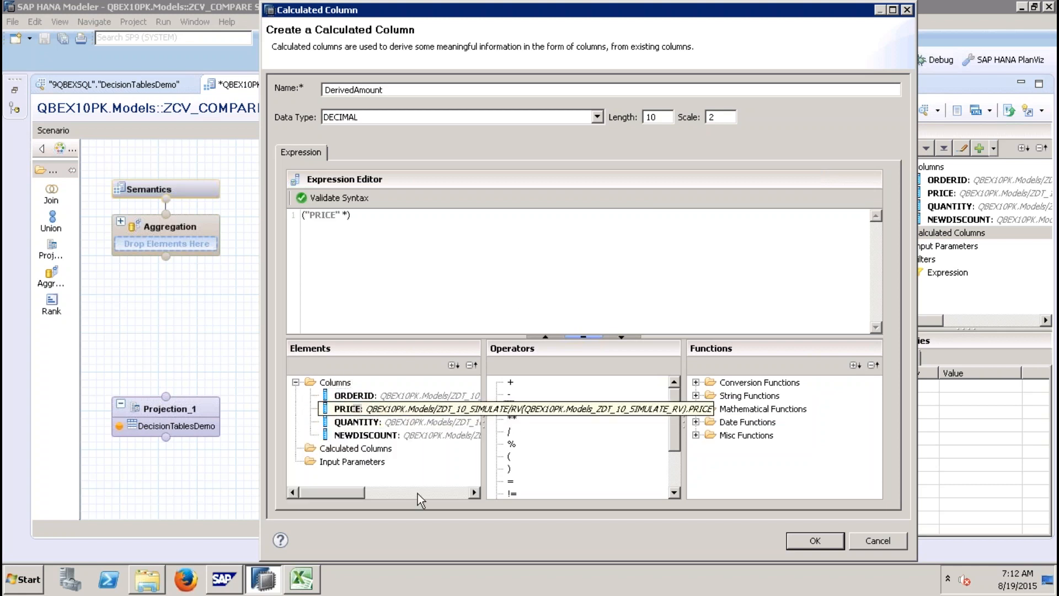
{"action": "double_click", "coordinate": [381, 422]}
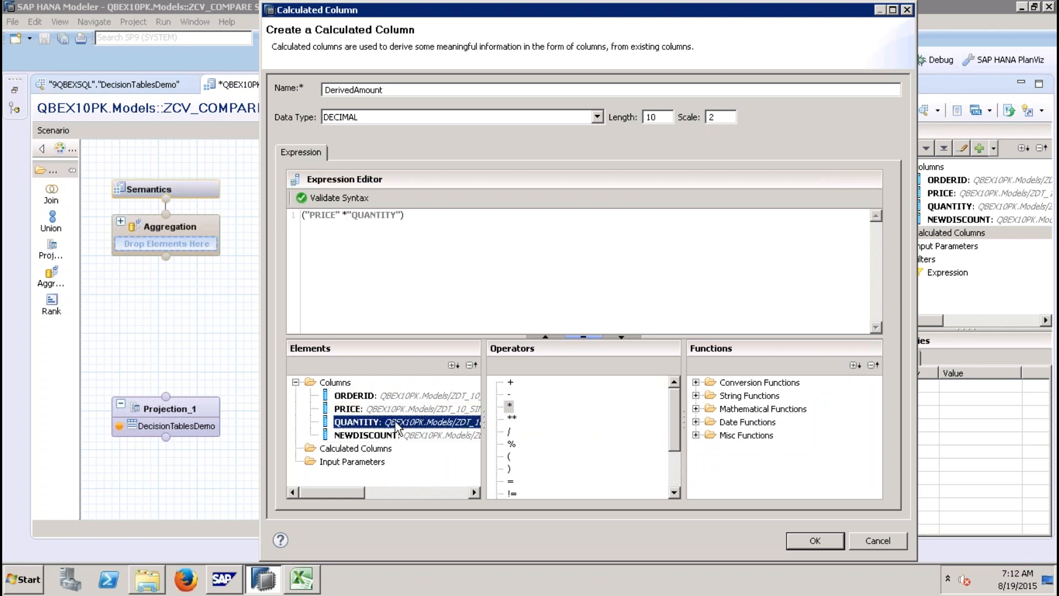
{"action": "left_click", "coordinate": [464, 220]}
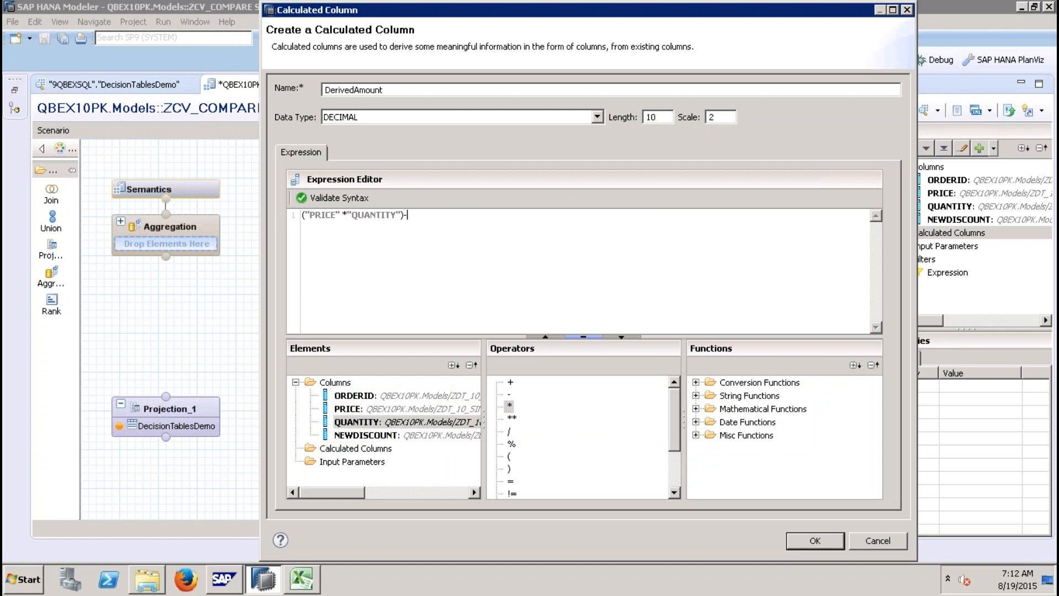
{"action": "type", "text": "-"}
{"action": "double_click", "coordinate": [395, 436]}
{"action": "left_click", "coordinate": [338, 197]}
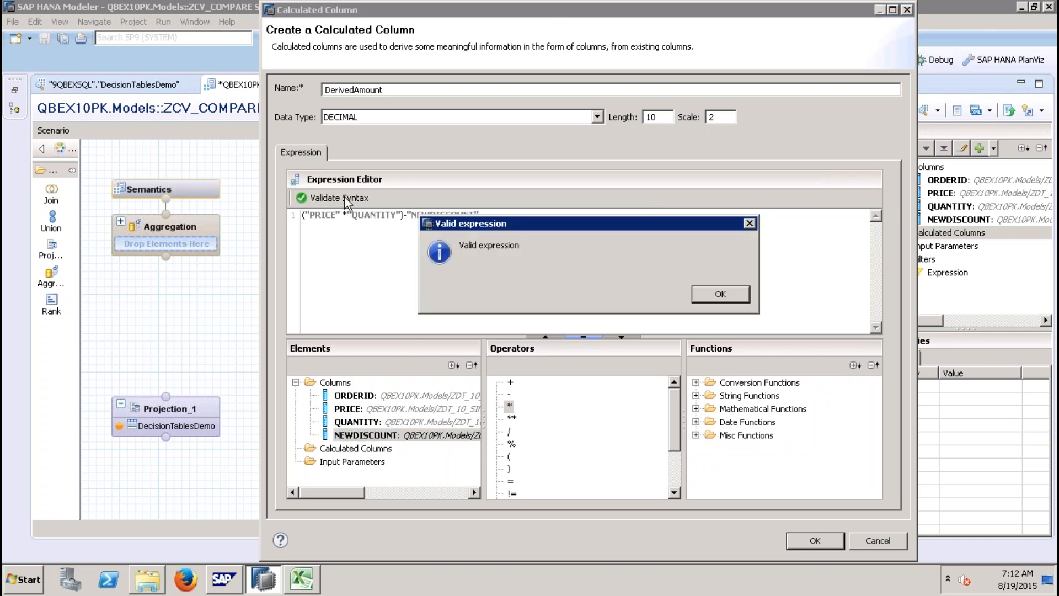
{"action": "left_click", "coordinate": [726, 302]}
{"action": "left_click", "coordinate": [815, 541]}
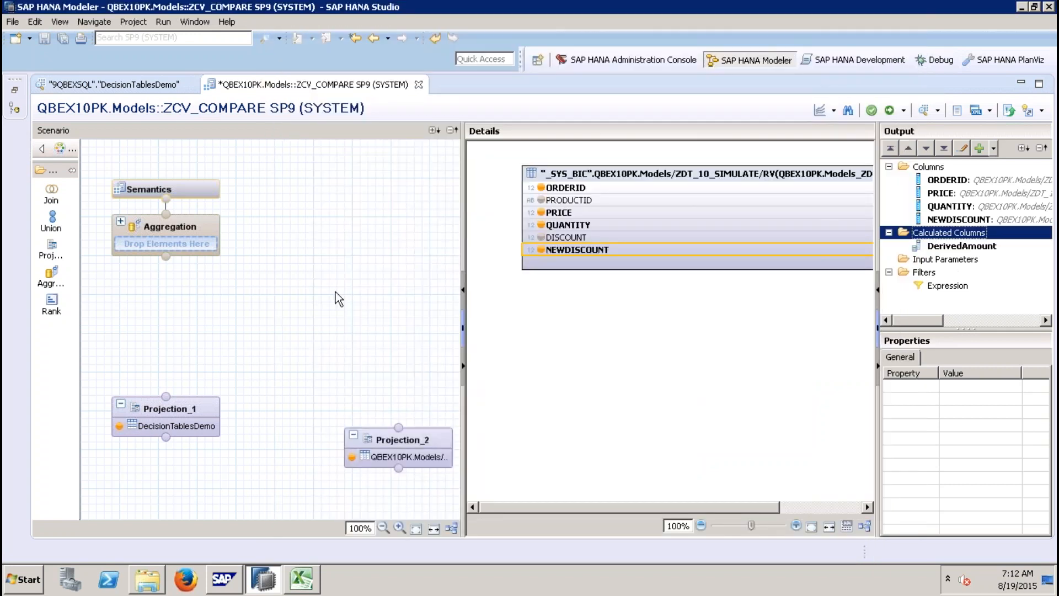
Step: Move Projection_2 beside Projection_1 and place a Join node above the two projections
{"action": "left_click_drag", "start_coordinate": [401, 440], "coordinate": [348, 409]}
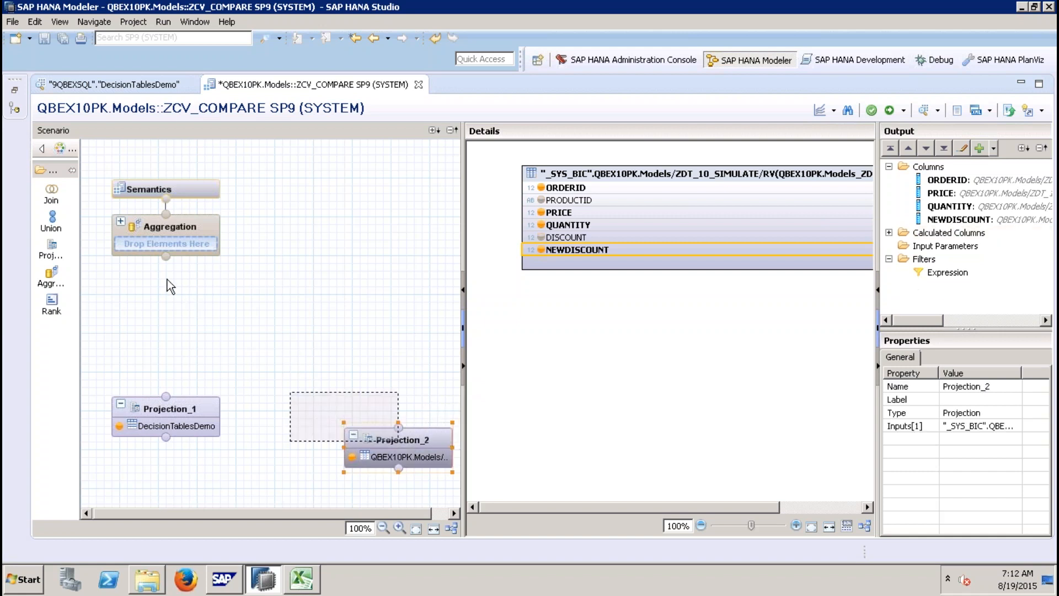
{"action": "left_click", "coordinate": [51, 194]}
{"action": "left_click", "coordinate": [214, 337]}
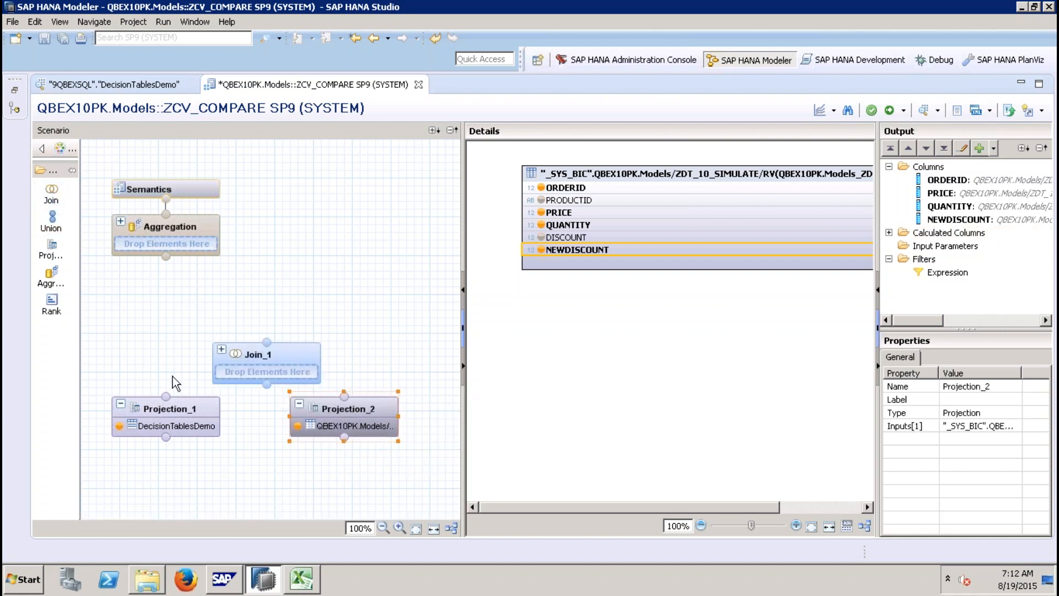
Step: Connect Projection_1 and Projection_2 into Join_1 and join them on ORDERID
{"action": "left_click_drag", "start_coordinate": [165, 395], "coordinate": [267, 387]}
{"action": "left_click_drag", "start_coordinate": [344, 396], "coordinate": [267, 390]}
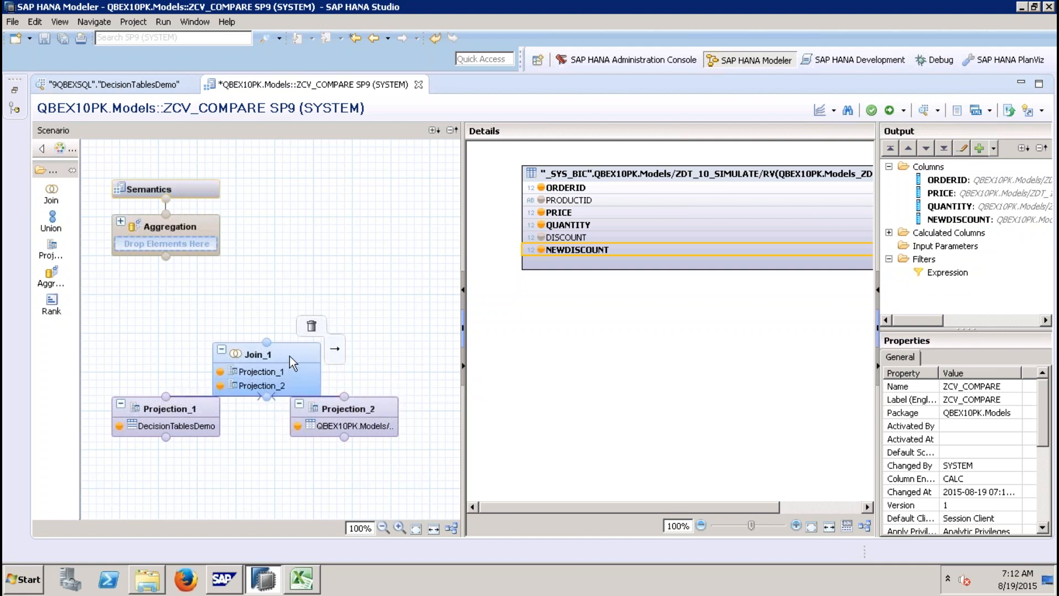
{"action": "left_click", "coordinate": [259, 356]}
{"action": "left_click_drag", "start_coordinate": [689, 188], "coordinate": [757, 187]}
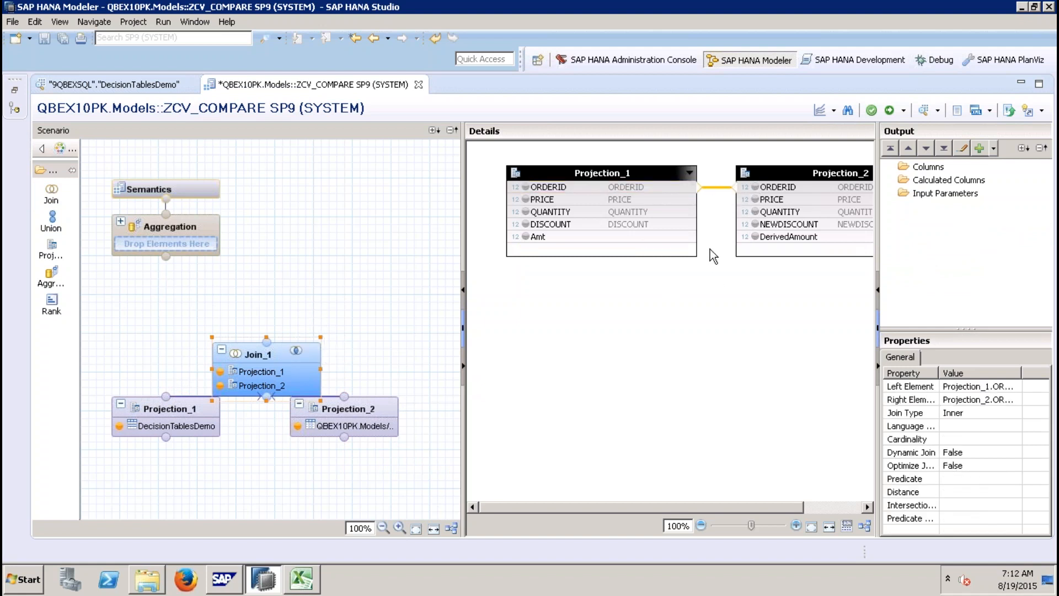
Step: Add ORDERID and Amt from Projection_1 and DerivedAmount from Projection_2 to the join output
{"action": "left_click", "coordinate": [525, 187]}
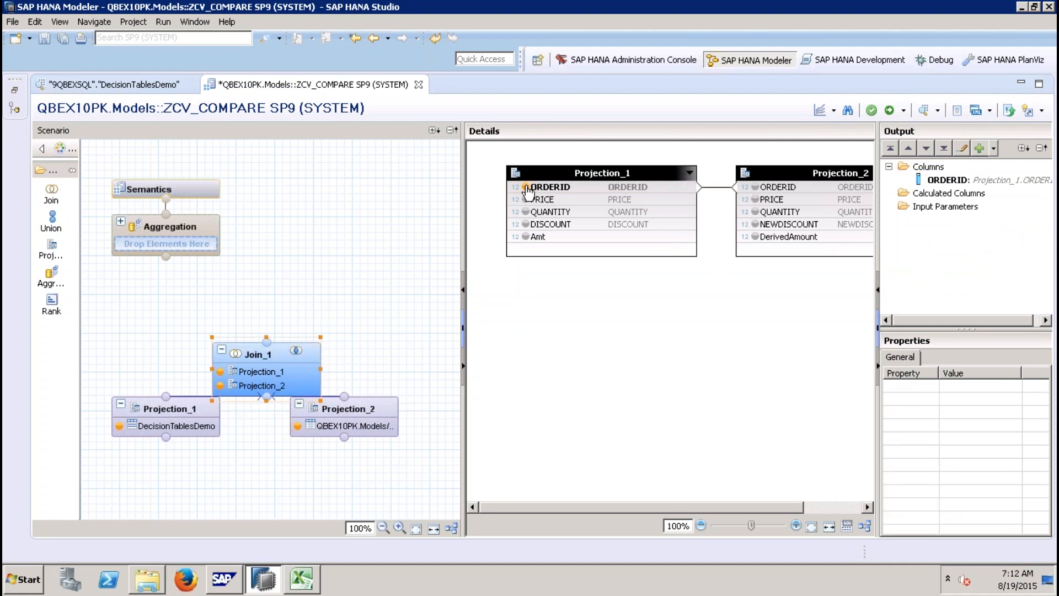
{"action": "left_click", "coordinate": [539, 237]}
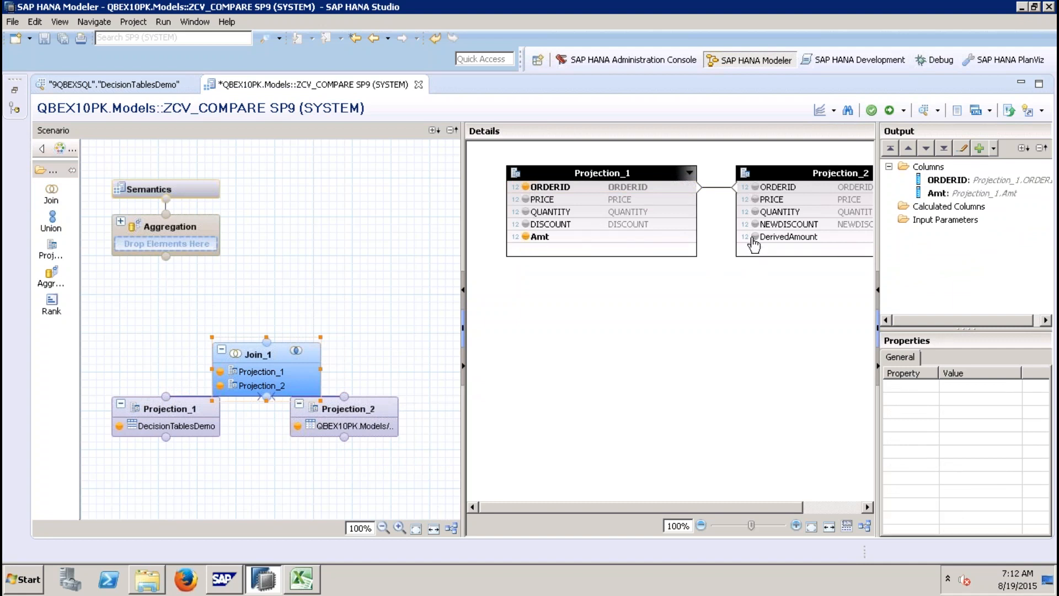
{"action": "left_click", "coordinate": [756, 237]}
Step: Connect Join_1 to Aggregation, add ORDERID to output and Amt and DerivedAmount as aggregated columns
{"action": "left_click_drag", "start_coordinate": [266, 337], "coordinate": [211, 230]}
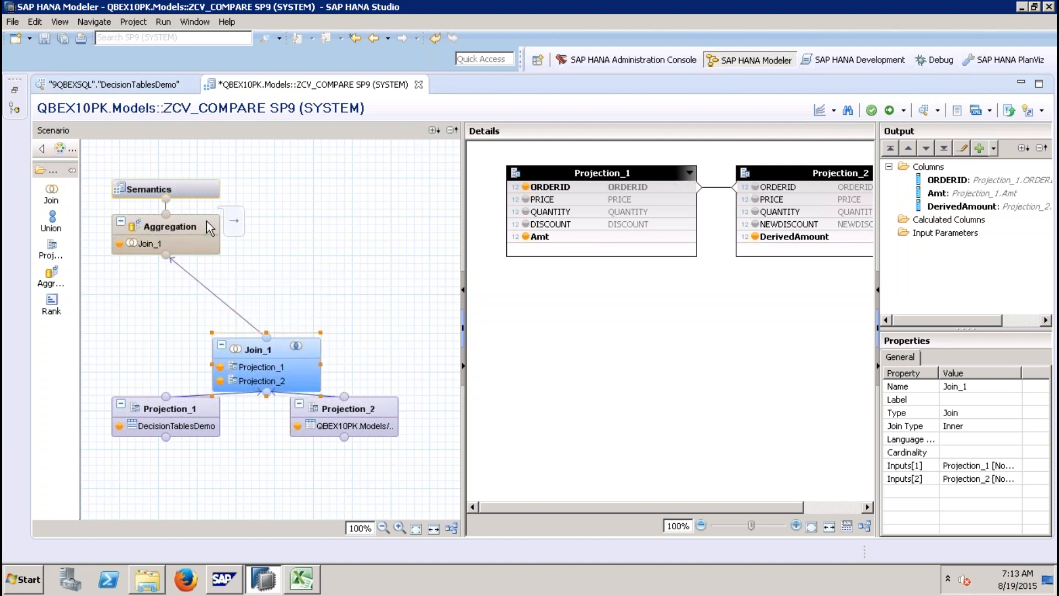
{"action": "right_click", "coordinate": [591, 187]}
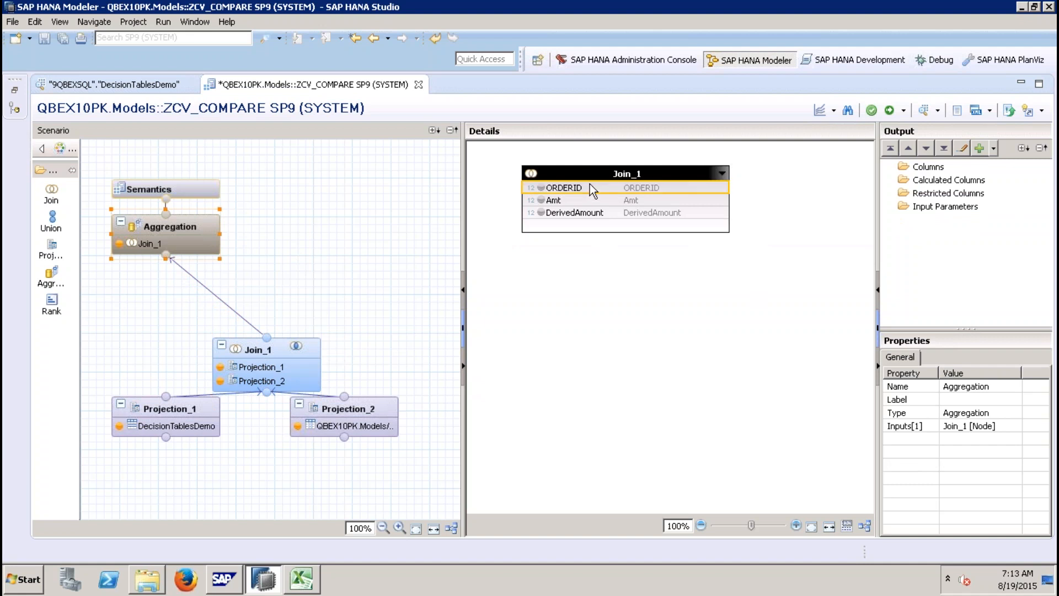
{"action": "left_click", "coordinate": [649, 206]}
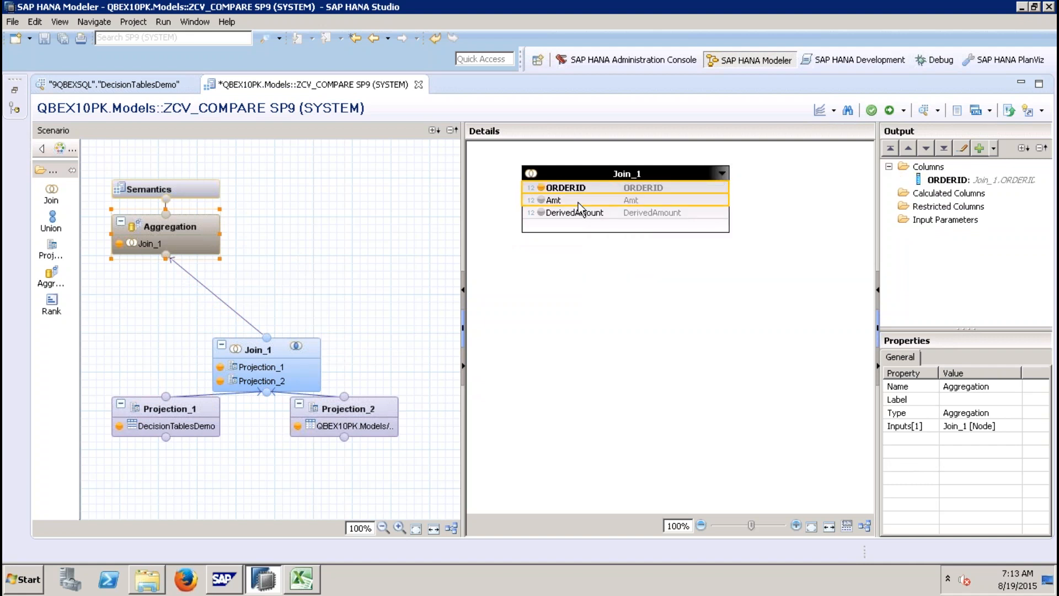
{"action": "right_click", "coordinate": [579, 203]}
{"action": "left_click", "coordinate": [627, 223]}
{"action": "right_click", "coordinate": [579, 215]}
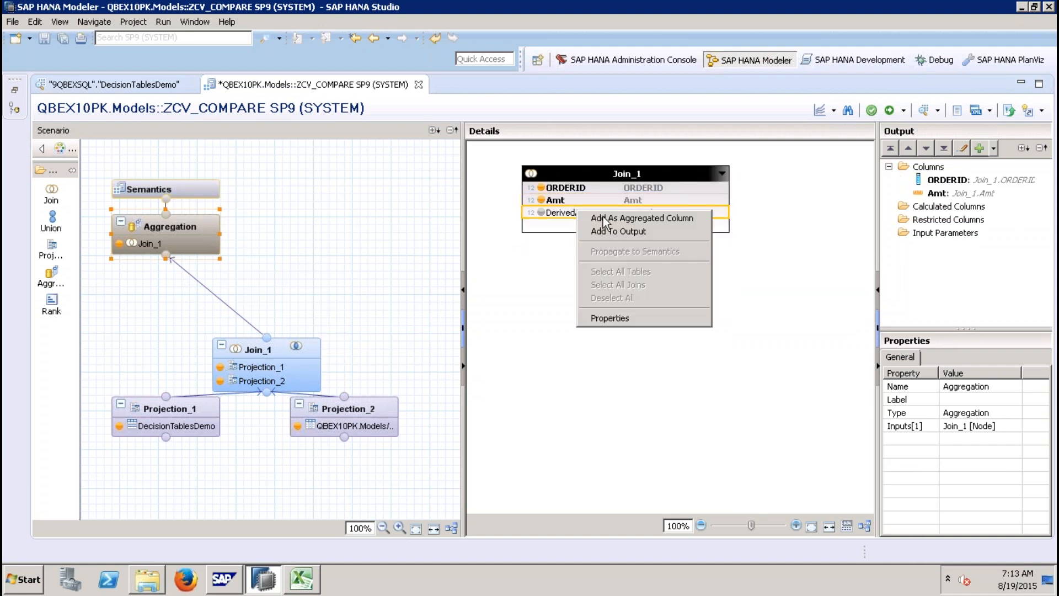
{"action": "left_click", "coordinate": [618, 234]}
Step: In Semantics, set the ORDERID column's type to attribute
{"action": "left_click", "coordinate": [166, 189]}
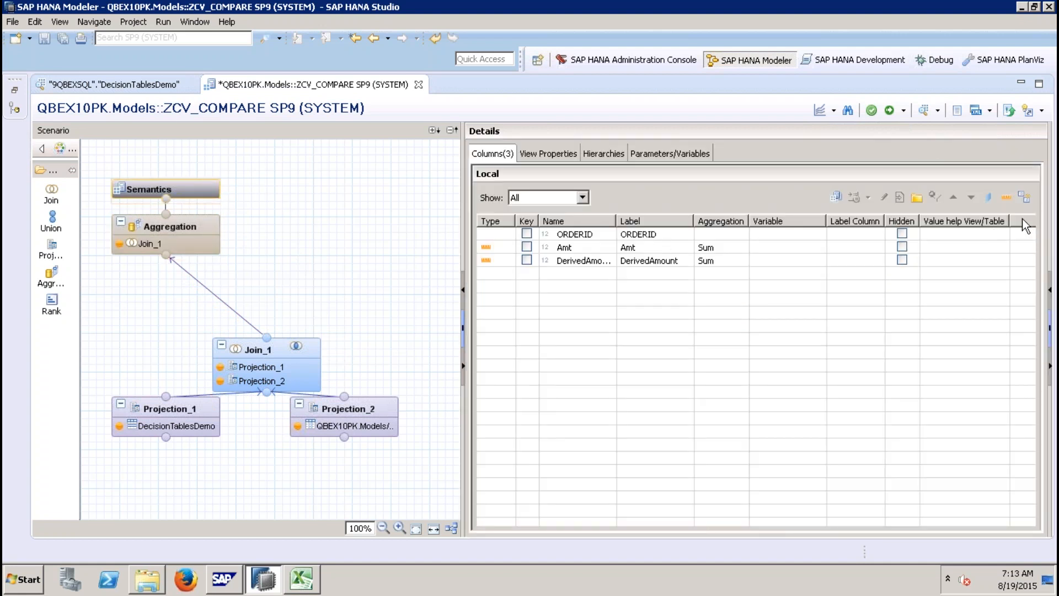
{"action": "left_click", "coordinate": [1027, 199]}
{"action": "left_click", "coordinate": [505, 236]}
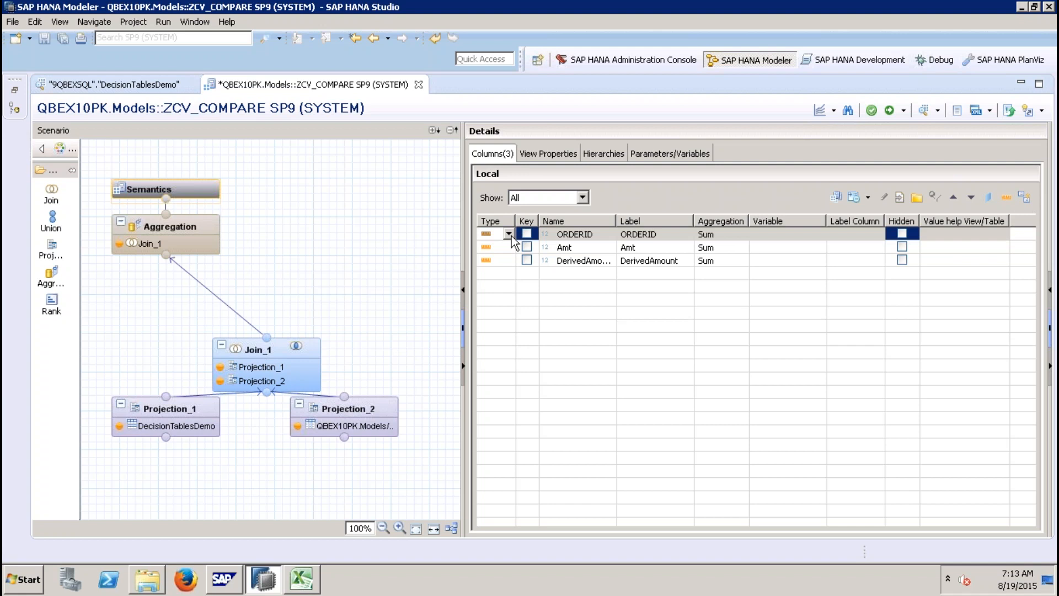
{"action": "left_click", "coordinate": [512, 235]}
{"action": "left_click", "coordinate": [541, 247]}
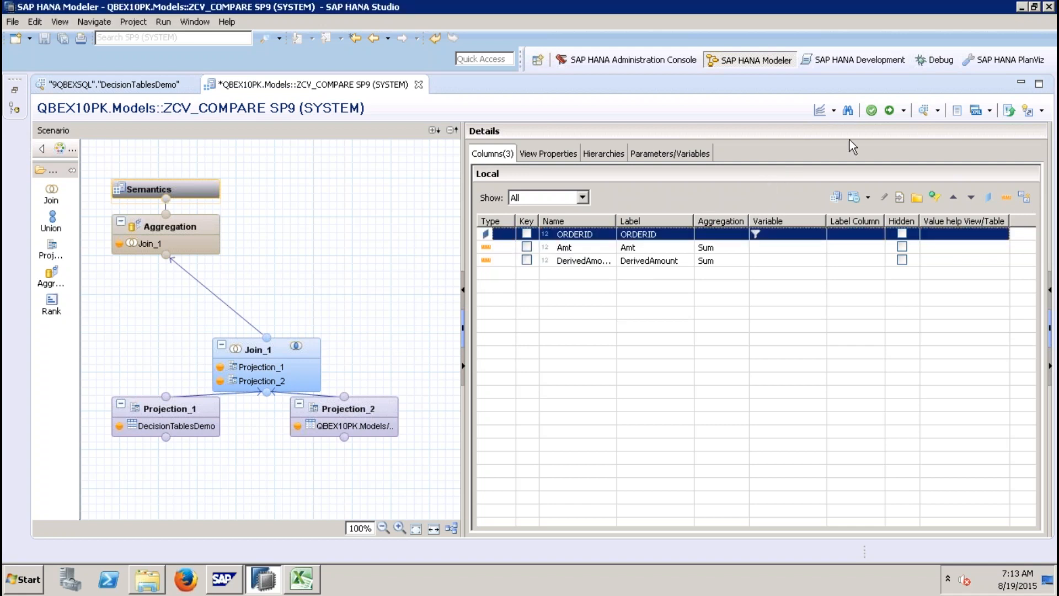
Step: Activate ZCV_COMPARE and preview its raw data comparing Amt with DerivedAmount
{"action": "left_click", "coordinate": [889, 111]}
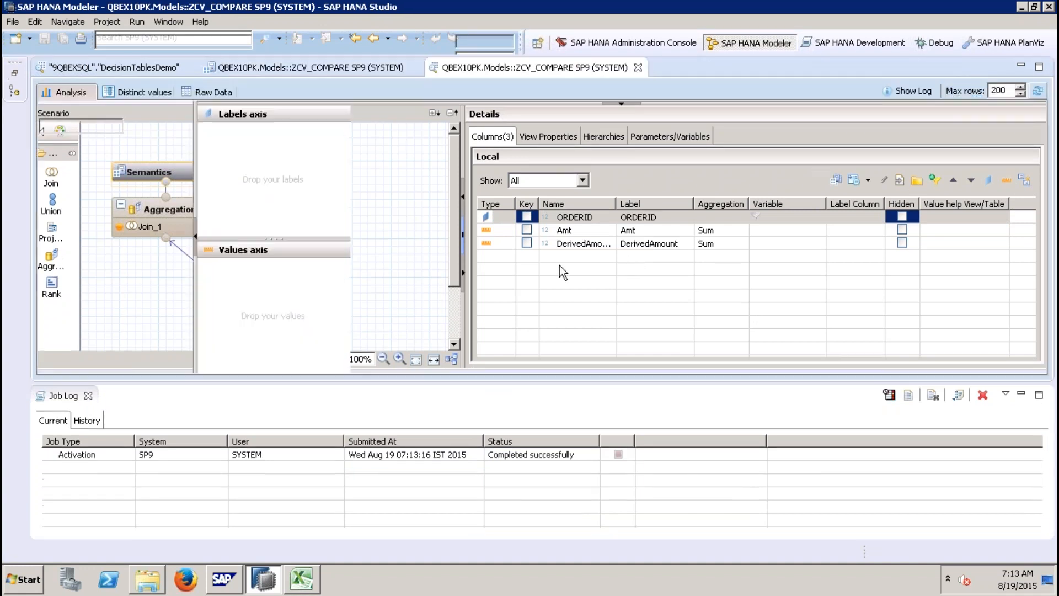
{"action": "left_click", "coordinate": [231, 92]}
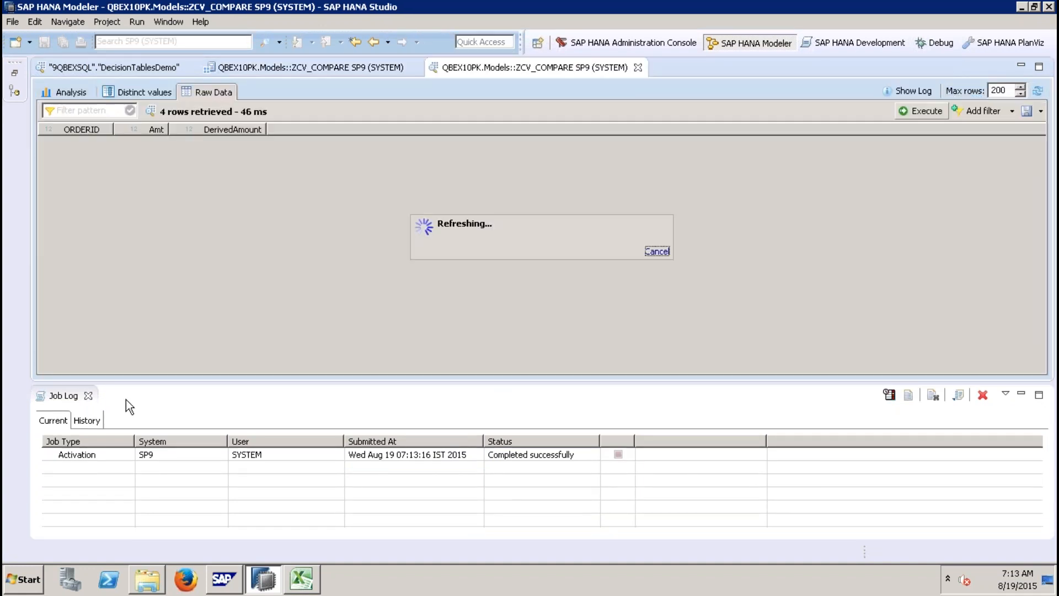
{"action": "left_click", "coordinate": [87, 396]}
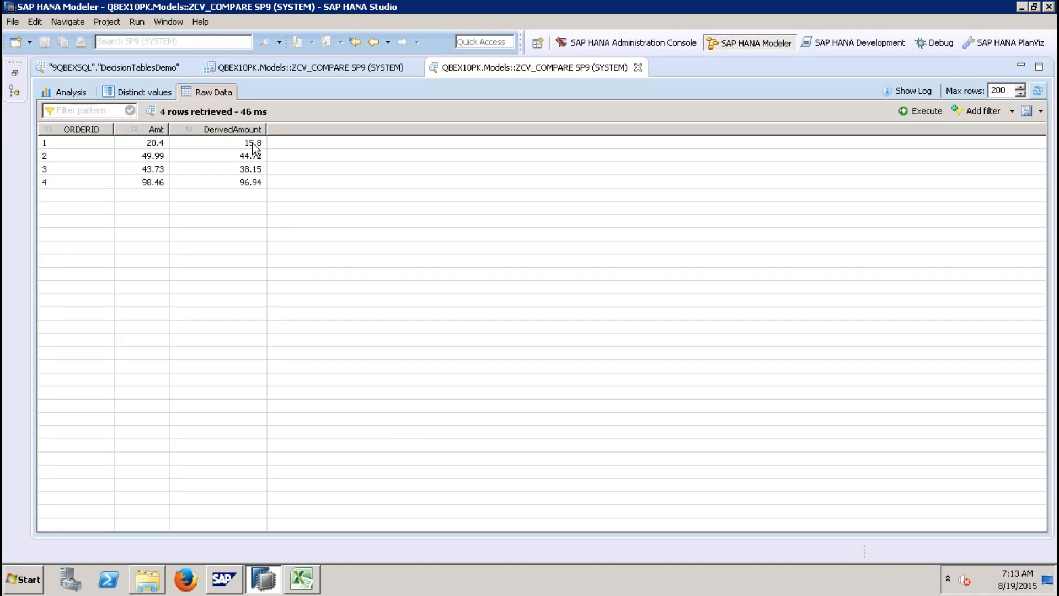
{"action": "left_click", "coordinate": [155, 145]}
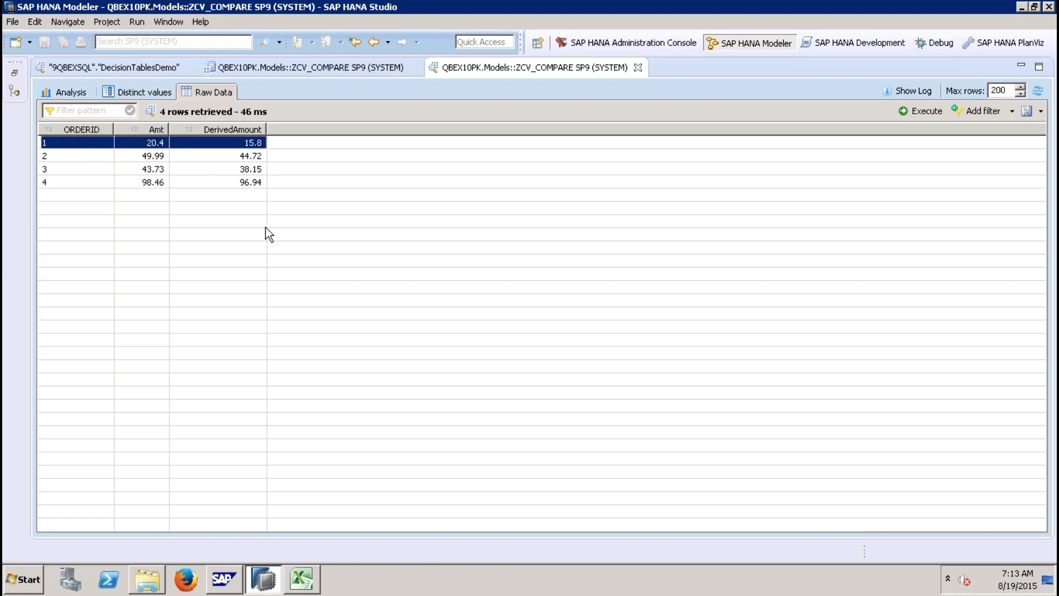
Step: Switch to PowerPoint and return to the Decision Tables slide
{"action": "mouse_move", "coordinate": [558, 11]}
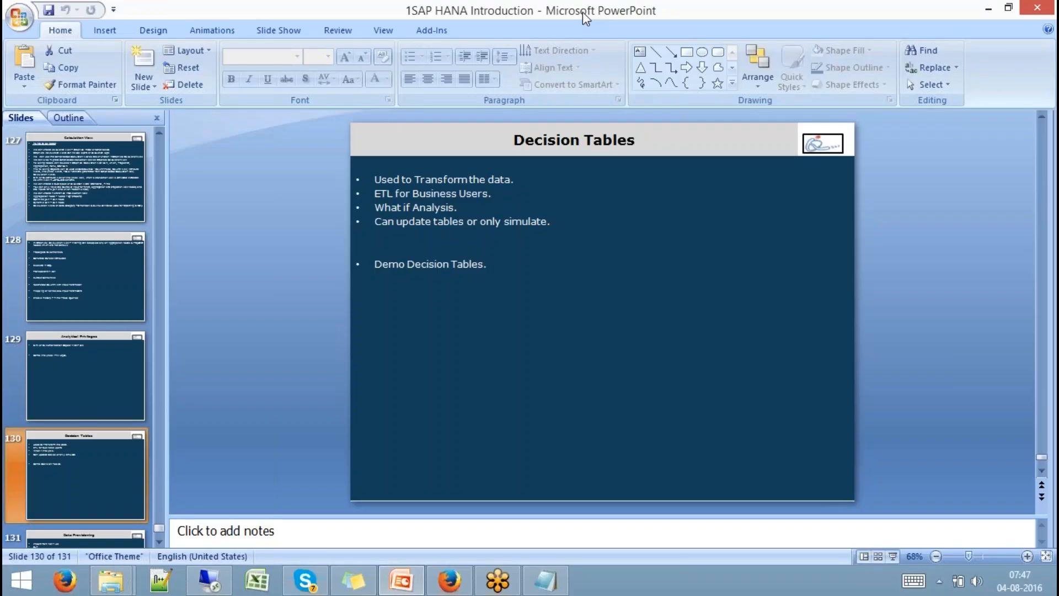
{"action": "left_click", "coordinate": [579, 14]}
{"action": "left_click", "coordinate": [1042, 496]}
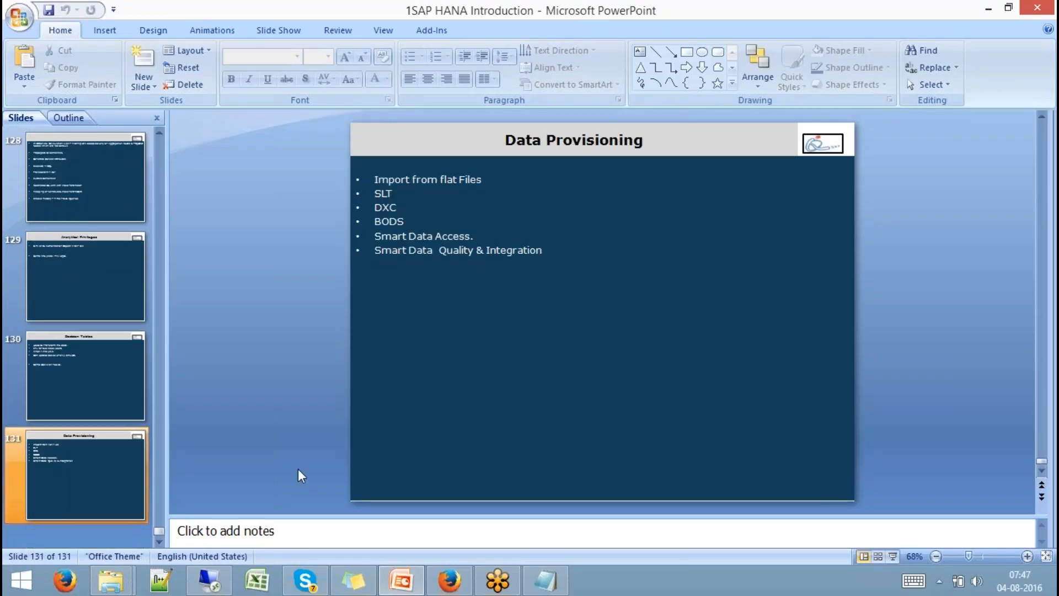
{"action": "left_click", "coordinate": [96, 275]}
{"action": "left_click", "coordinate": [99, 384]}
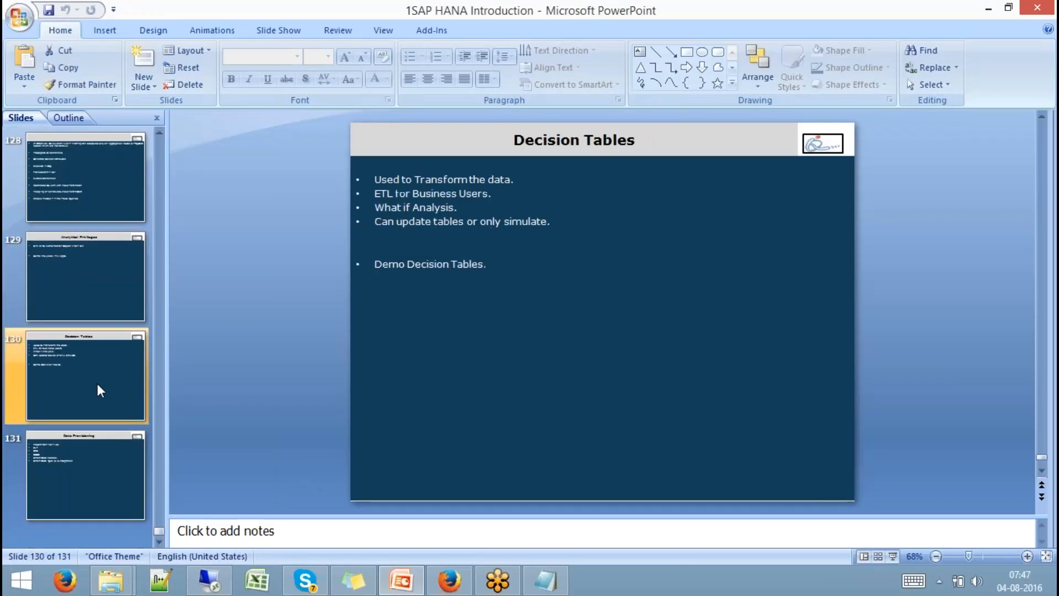
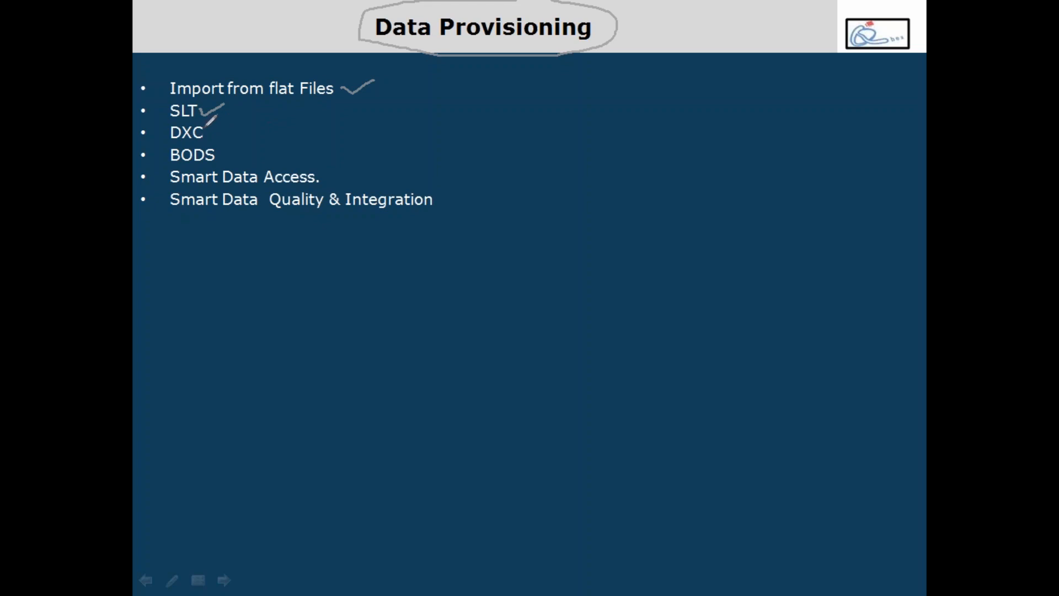
Step: Annotate the Data Provisioning slide with ticks beside each method, then erase the ink
{"action": "left_click_drag", "start_coordinate": [205, 131], "coordinate": [230, 126]}
{"action": "left_click_drag", "start_coordinate": [217, 150], "coordinate": [253, 134]}
{"action": "mouse_move", "coordinate": [323, 179]}
{"action": "left_mouse_down"}
{"action": "mouse_move", "coordinate": [338, 182]}
{"action": "mouse_move", "coordinate": [350, 169]}
{"action": "left_mouse_up"}
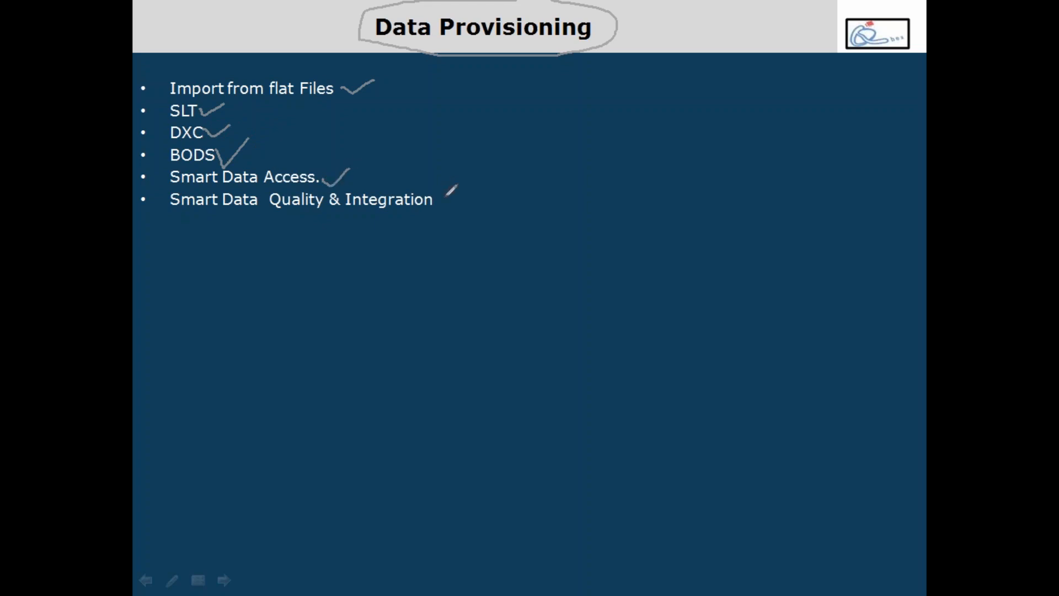
{"action": "mouse_move", "coordinate": [440, 200]}
{"action": "left_mouse_down"}
{"action": "mouse_move", "coordinate": [454, 209]}
{"action": "mouse_move", "coordinate": [477, 191]}
{"action": "left_mouse_up"}
{"action": "left_click", "coordinate": [606, 250]}
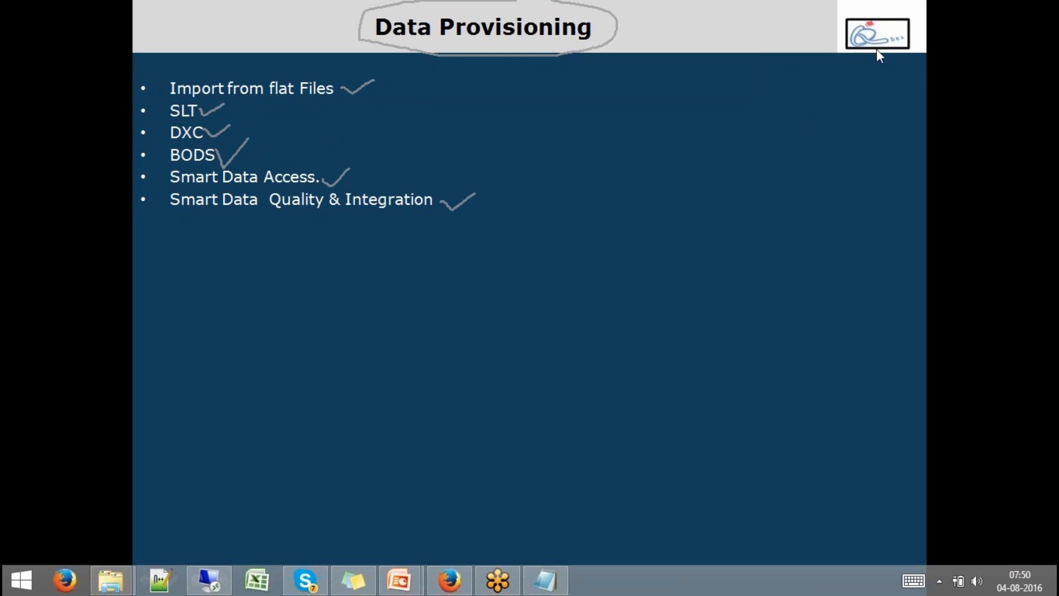
{"action": "key", "text": "e"}
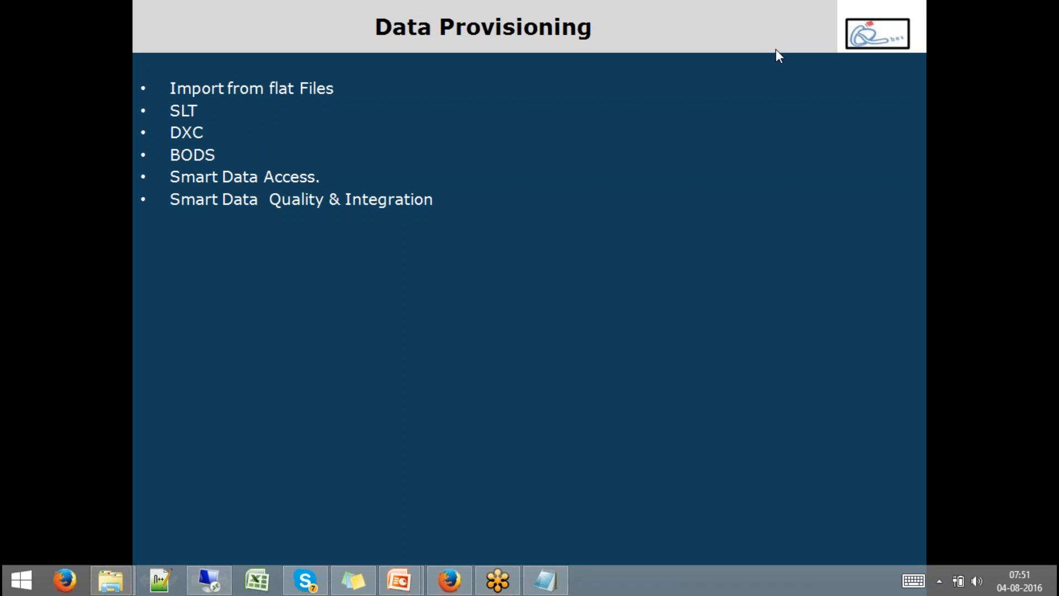
Step: Re-mark a few methods with the pen, erase the ink and leave the slide show
{"action": "key", "text": "ctrl+p"}
{"action": "left_click_drag", "start_coordinate": [207, 131], "coordinate": [230, 125]}
{"action": "left_click_drag", "start_coordinate": [201, 113], "coordinate": [222, 108]}
{"action": "left_click_drag", "start_coordinate": [219, 155], "coordinate": [234, 150]}
{"action": "key", "text": "e"}
{"action": "key", "text": "Escape"}
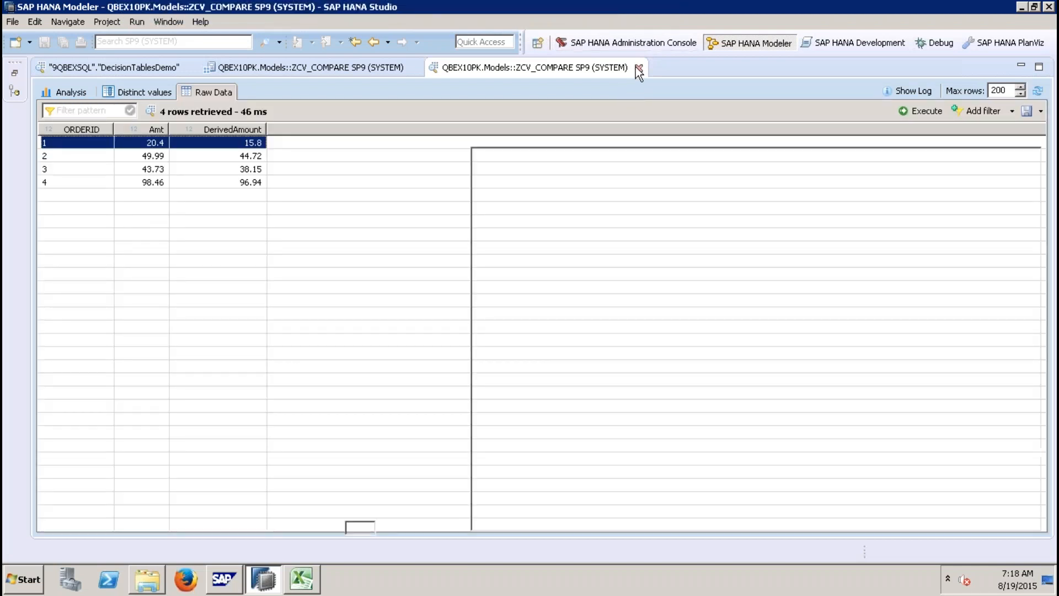
Step: Close the ZCV_COMPARE and DecisionTablesDemo editors and restore the Systems view
{"action": "left_click", "coordinate": [638, 68]}
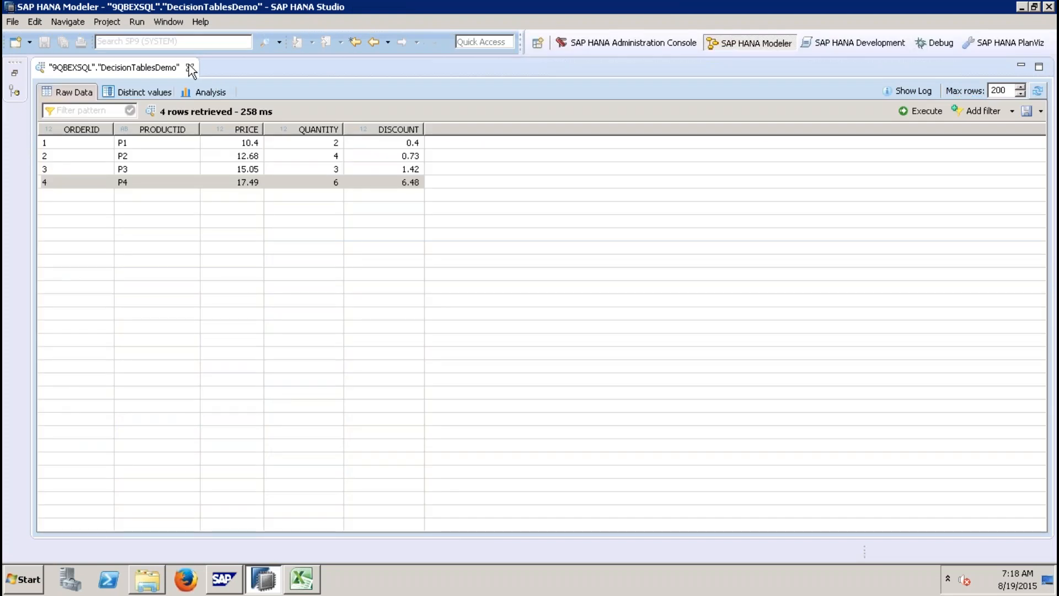
{"action": "left_click", "coordinate": [191, 67]}
{"action": "left_click", "coordinate": [16, 73]}
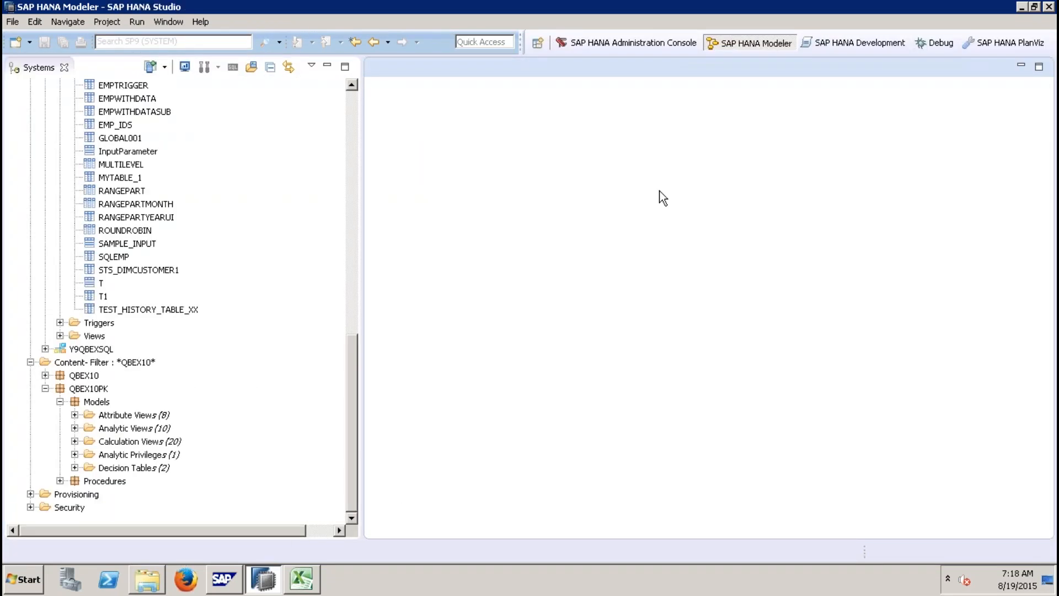
Step: Switch to the Excel workbook
{"action": "mouse_move", "coordinate": [639, 7]}
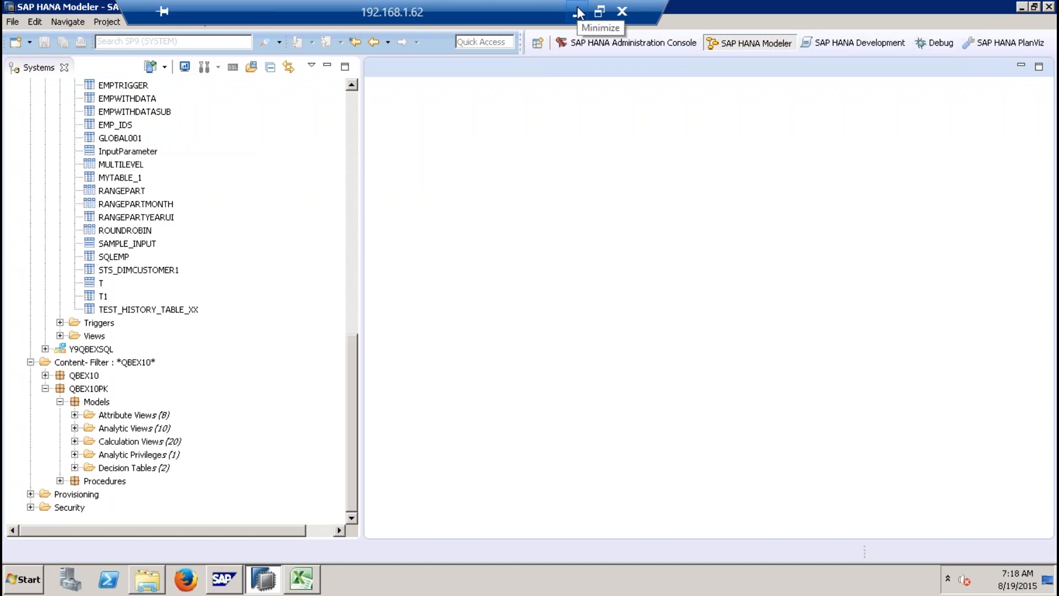
{"action": "left_click", "coordinate": [23, 586]}
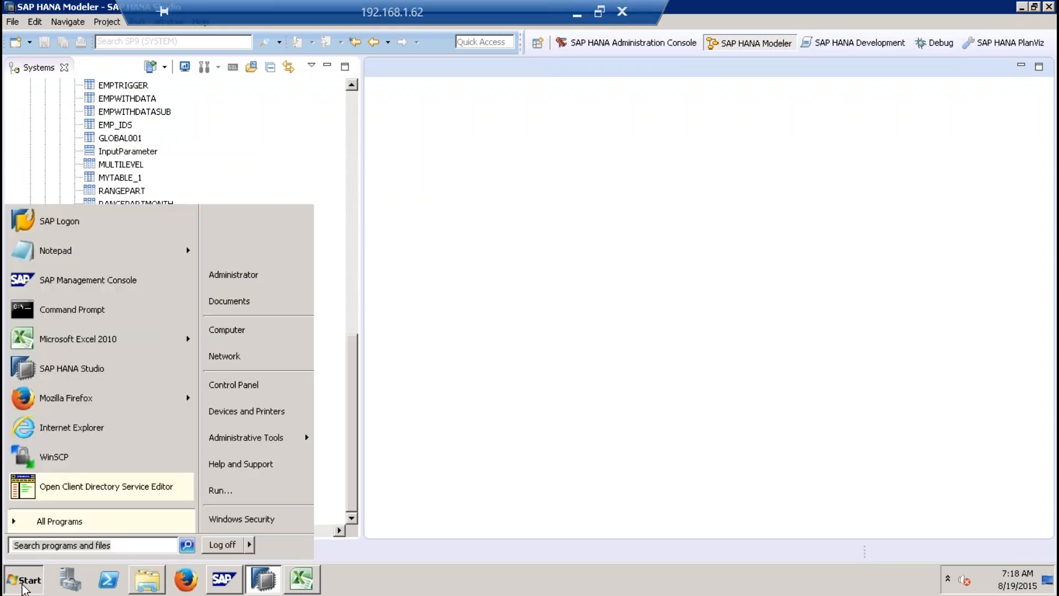
{"action": "left_click", "coordinate": [543, 158]}
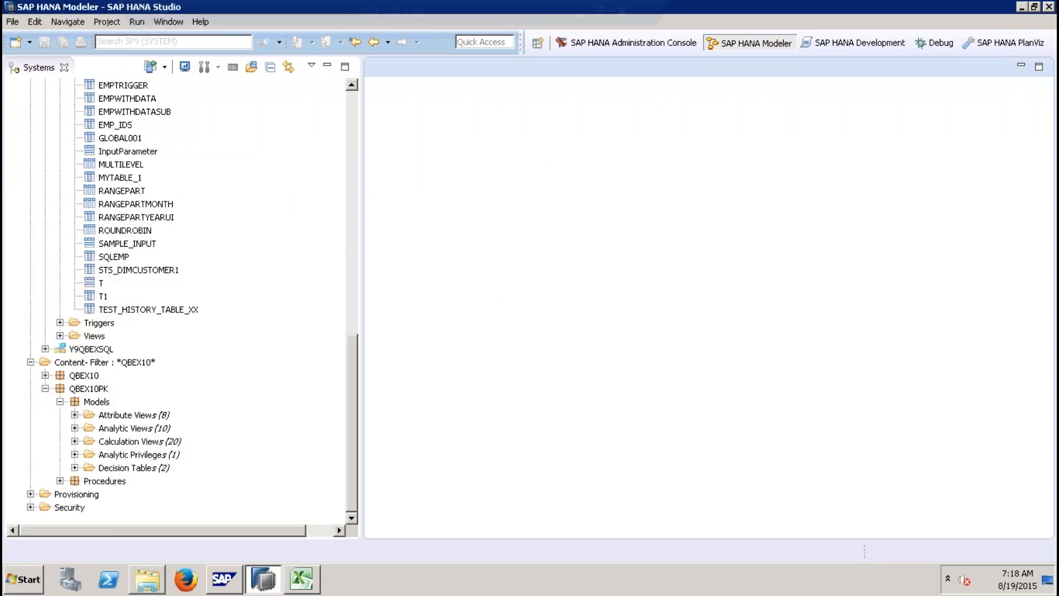
{"action": "left_click", "coordinate": [311, 585]}
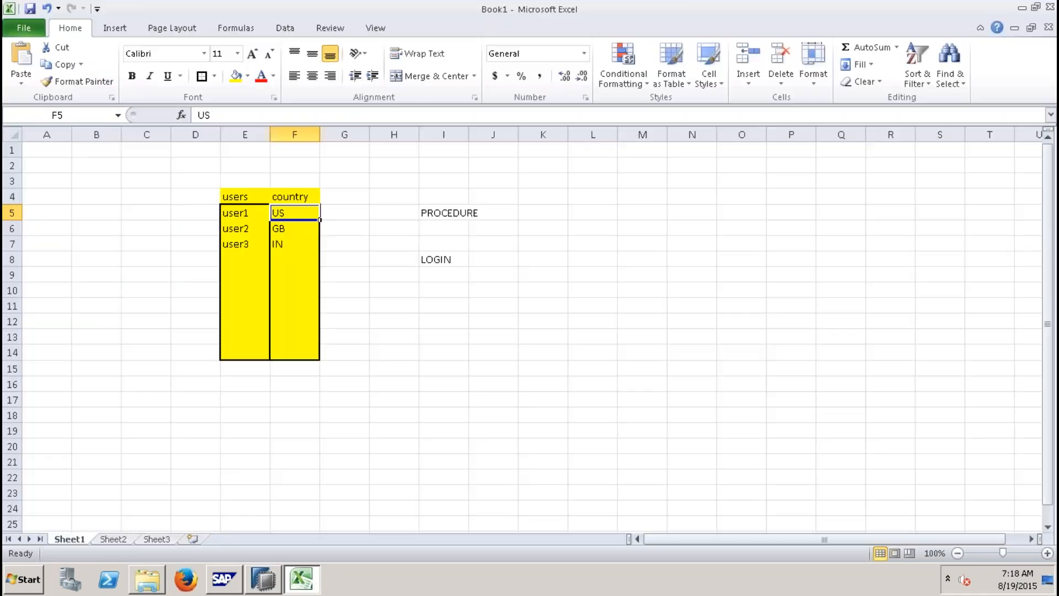
Step: Clear the worksheet's contents and enter headers CUSTOMER, PRODUCT and REVENUE in row 1
{"action": "left_click", "coordinate": [13, 134]}
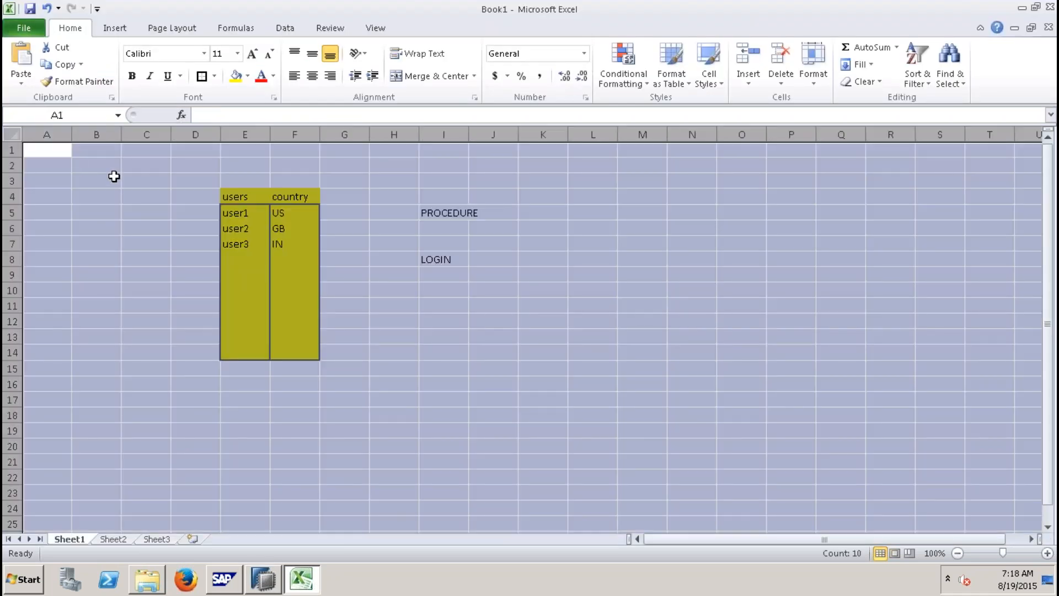
{"action": "key", "text": "Delete"}
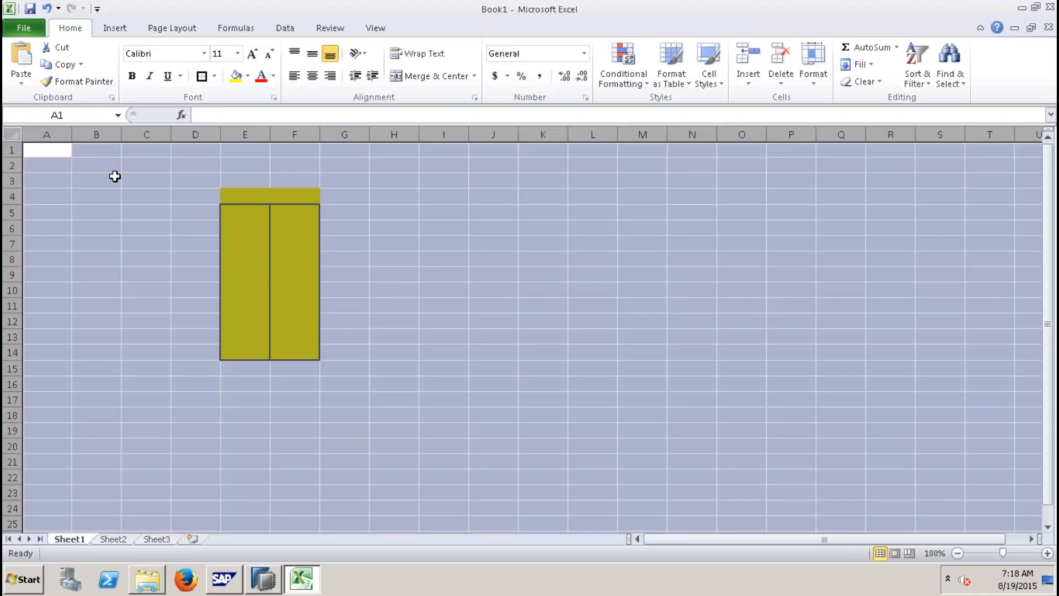
{"action": "left_click", "coordinate": [47, 150]}
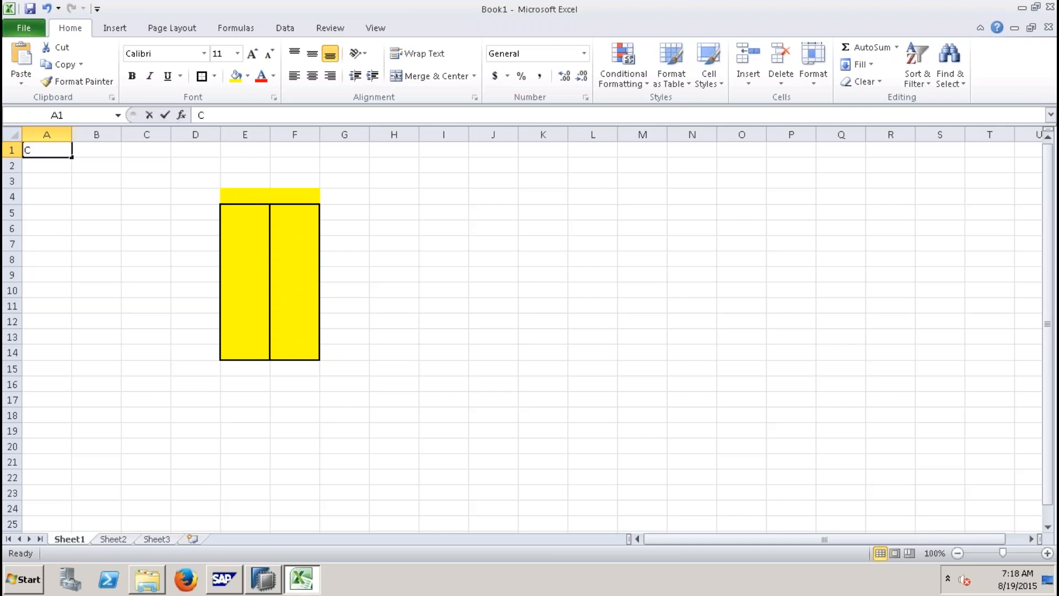
{"action": "type", "text": "CUSTOMER"}
{"action": "key", "text": "Tab"}
{"action": "type", "text": "PRODUCT"}
{"action": "key", "text": "Tab"}
{"action": "type", "text": "REVENUE"}
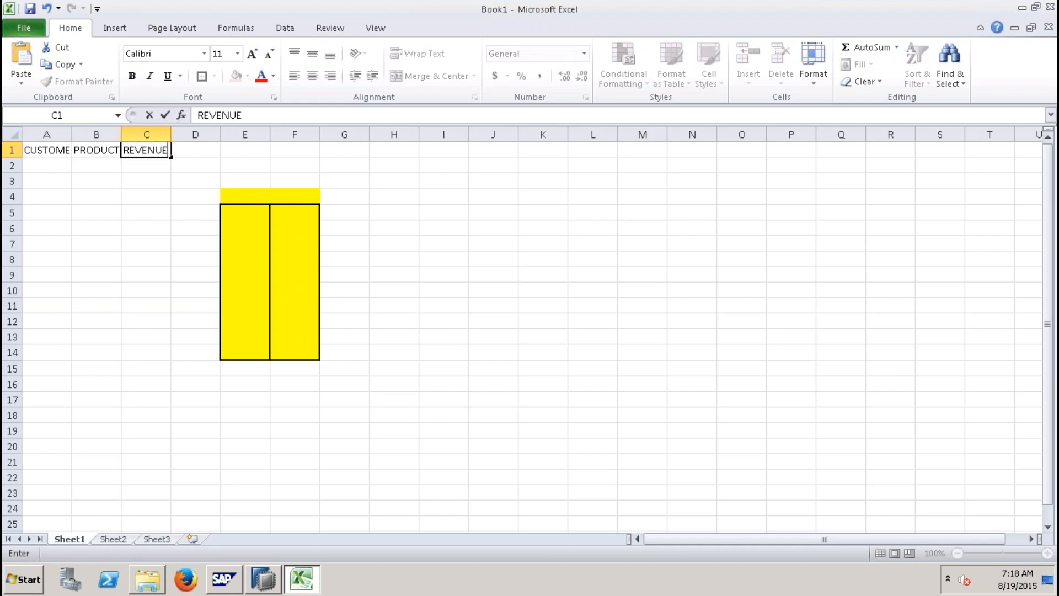
Step: Enter customers C1, C2 and C3 in column A below the header
{"action": "left_click", "coordinate": [45, 163]}
{"action": "type", "text": "C1"}
{"action": "key", "text": "Return"}
{"action": "type", "text": "C"}
{"action": "key", "text": "Return"}
{"action": "type", "text": "2"}
{"action": "key", "text": "Return"}
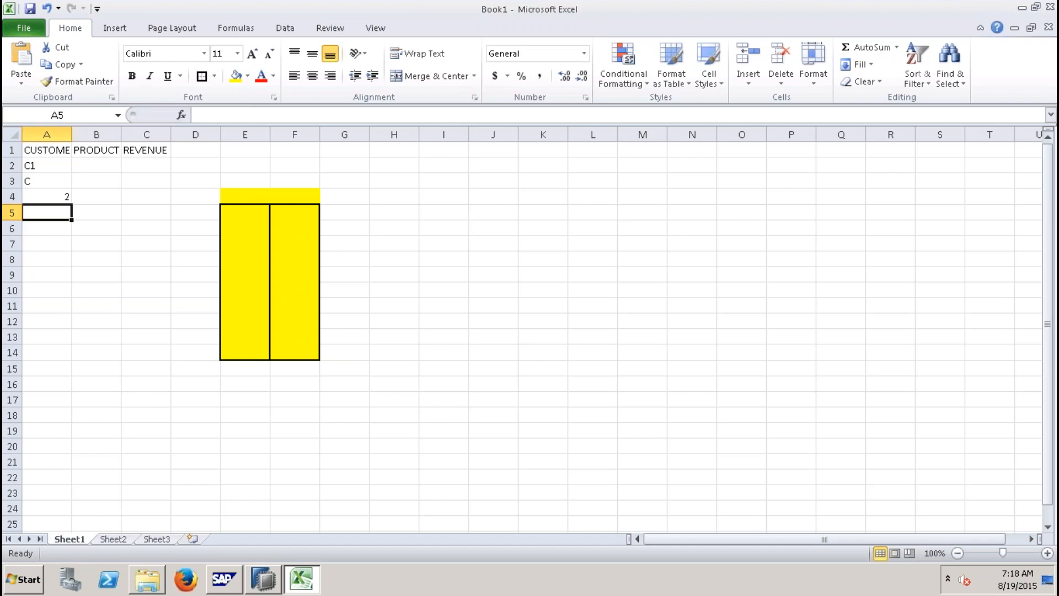
{"action": "key", "text": "Up"}
{"action": "key", "text": "Up"}
{"action": "type", "text": "C2"}
{"action": "key", "text": "Return"}
{"action": "type", "text": "C3"}
{"action": "key", "text": "Return"}
Step: Enter products P1, P1 and P2 in column B beside the customers
{"action": "key", "text": "Up"}
{"action": "key", "text": "Up"}
{"action": "key", "text": "Up"}
{"action": "key", "text": "Right"}
{"action": "type", "text": "P1"}
{"action": "key", "text": "Return"}
{"action": "type", "text": "P1"}
{"action": "key", "text": "Return"}
{"action": "type", "text": "P2"}
{"action": "key", "text": "Return"}
Step: Enter revenues 100, 200 and 300 in column C
{"action": "key", "text": "Up"}
{"action": "key", "text": "Up"}
{"action": "key", "text": "Up"}
{"action": "key", "text": "Right"}
{"action": "type", "text": "100"}
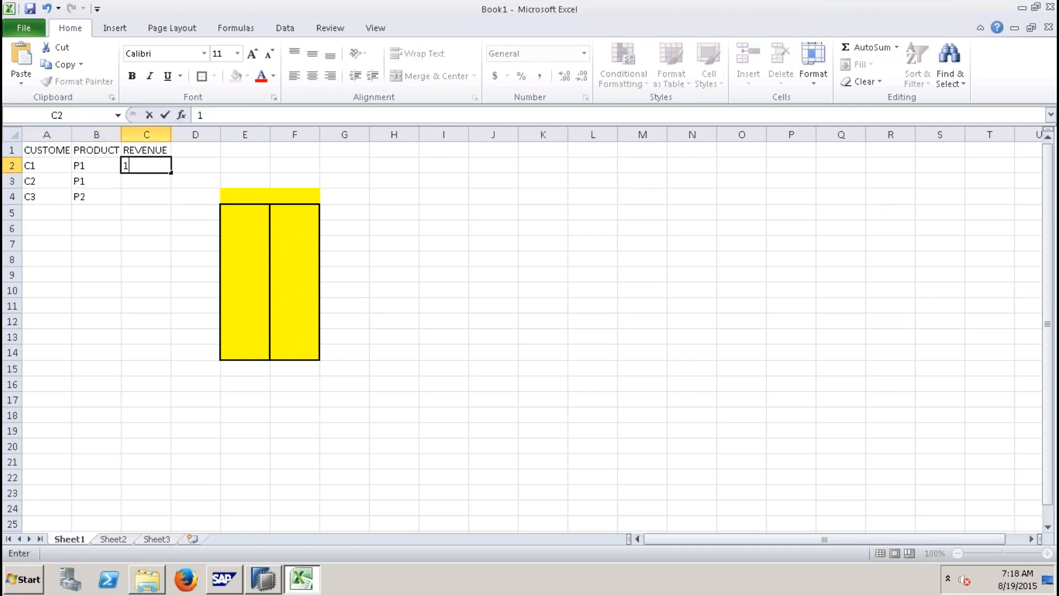
{"action": "key", "text": "Return"}
{"action": "type", "text": "200"}
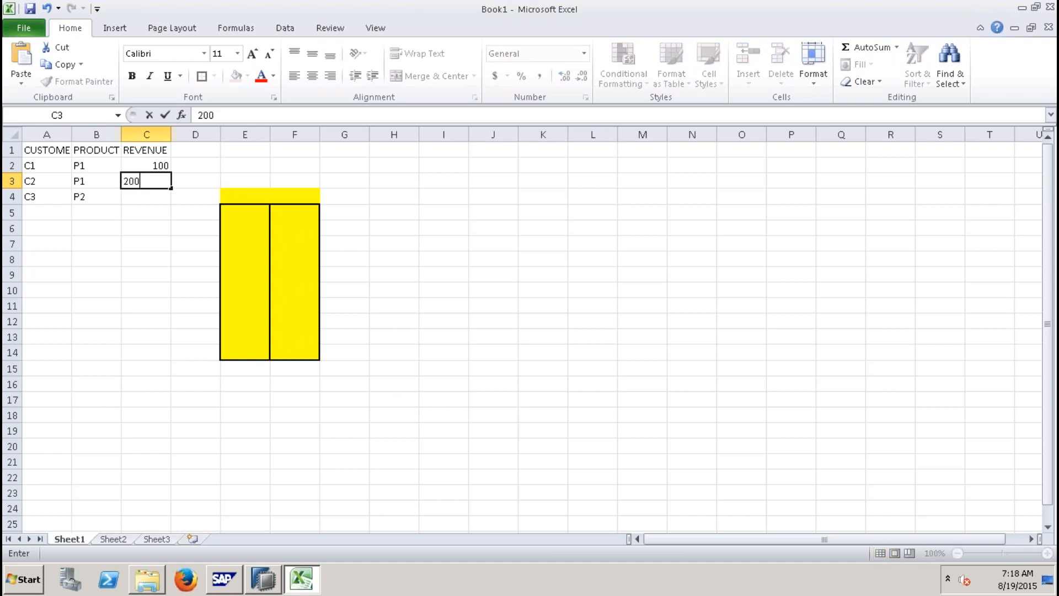
{"action": "key", "text": "Return"}
{"action": "type", "text": "300"}
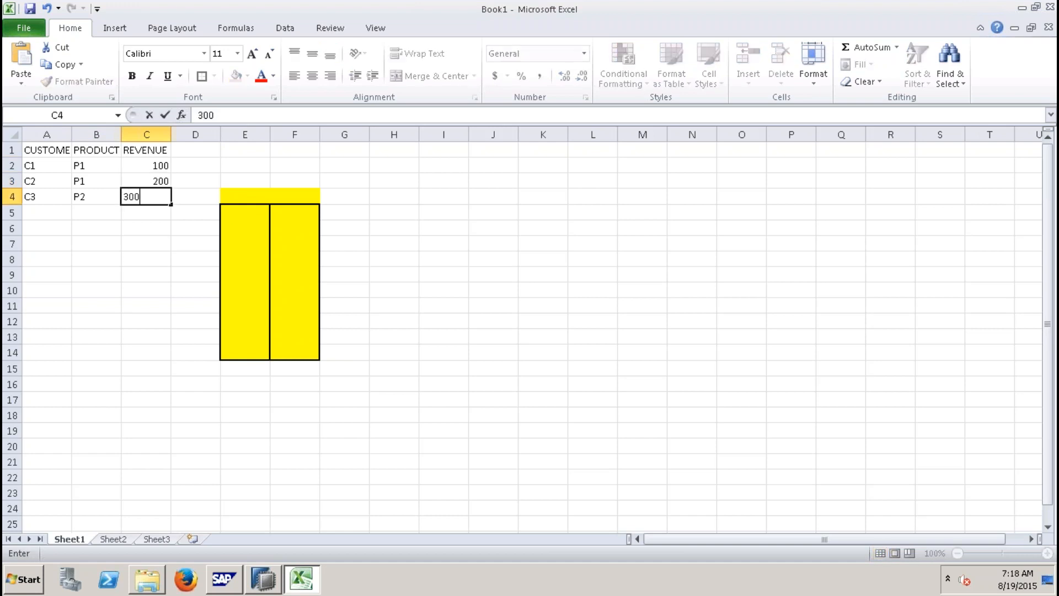
Step: Copy the data range A1:C4
{"action": "left_click", "coordinate": [52, 165]}
{"action": "left_click_drag", "start_coordinate": [59, 153], "coordinate": [140, 199]}
{"action": "key", "text": "ctrl+c"}
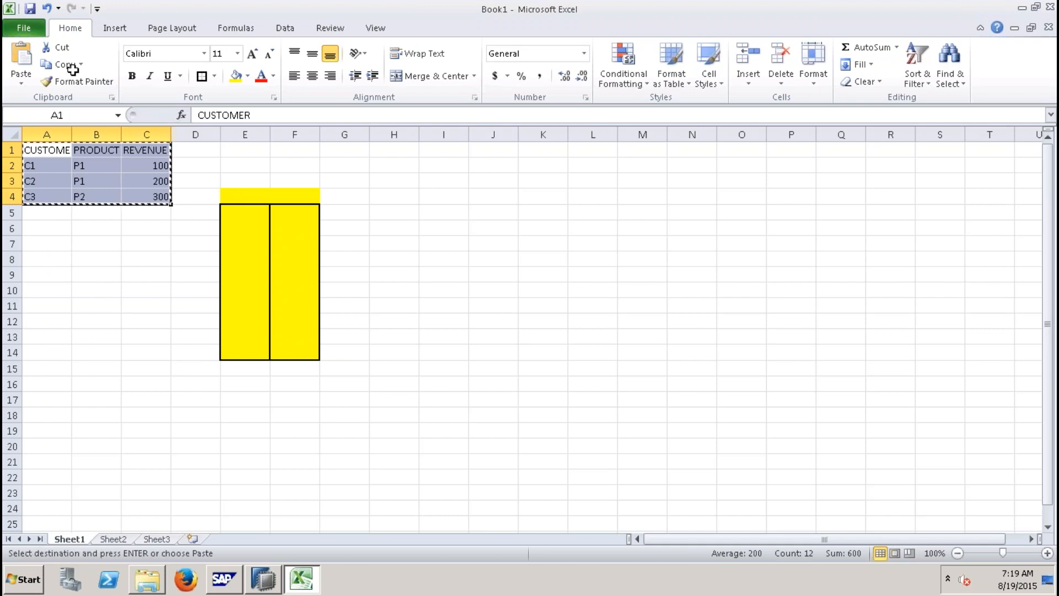
Step: Create a new blank workbook and paste the copied data into it
{"action": "left_click", "coordinate": [24, 28]}
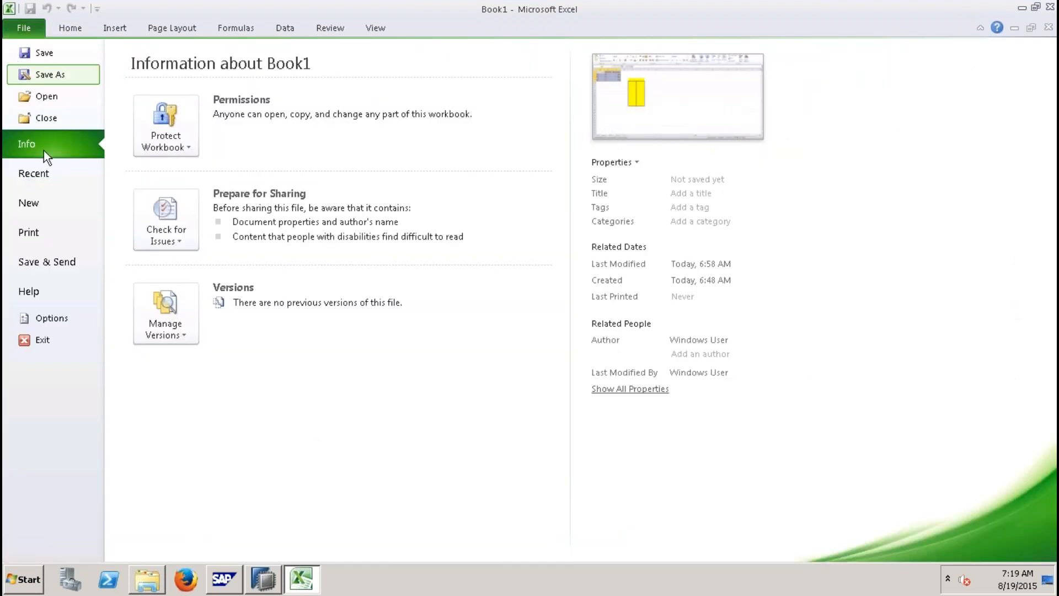
{"action": "left_click", "coordinate": [25, 203]}
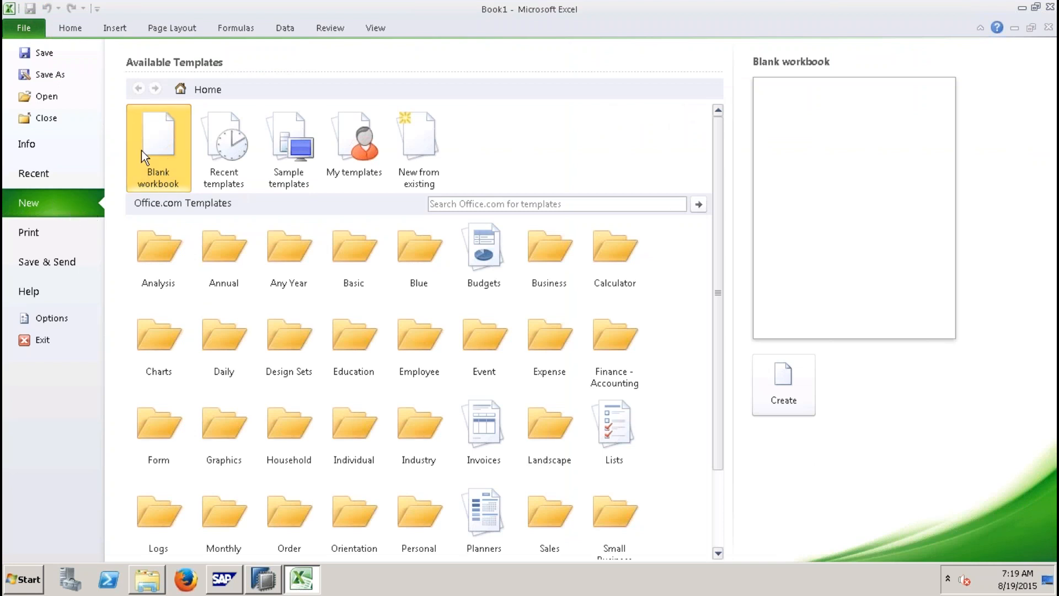
{"action": "double_click", "coordinate": [152, 134]}
{"action": "key", "text": "ctrl+v"}
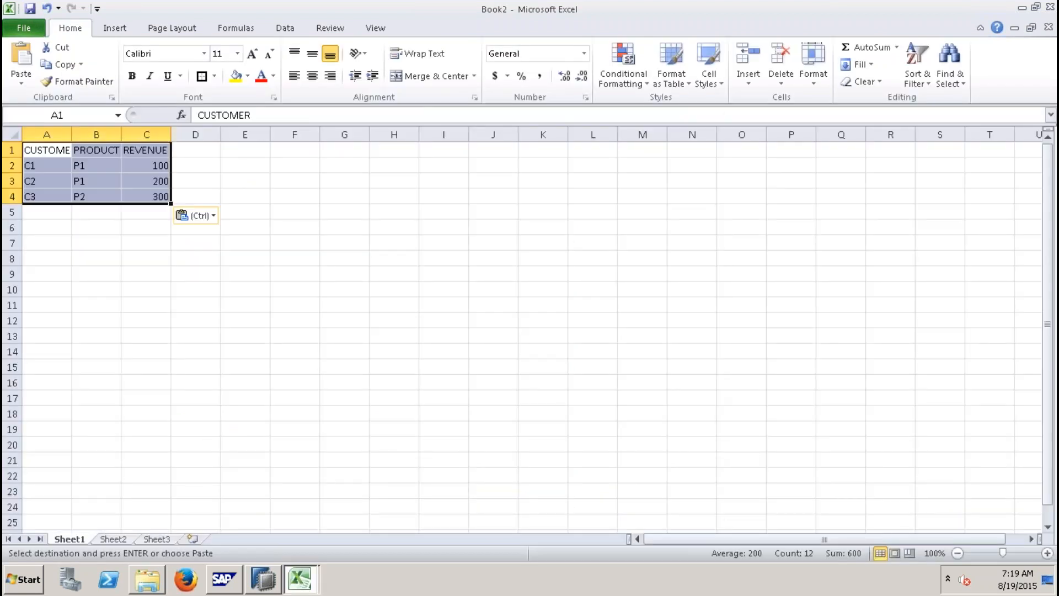
Step: Save the new workbook to the Desktop as ImportData
{"action": "left_click", "coordinate": [32, 8]}
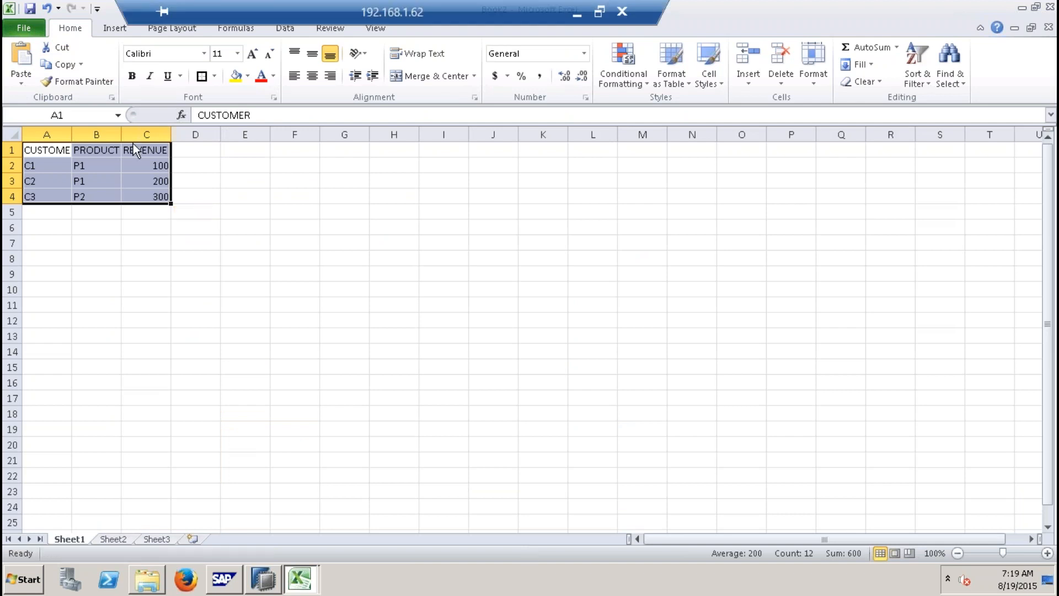
{"action": "left_click", "coordinate": [62, 129]}
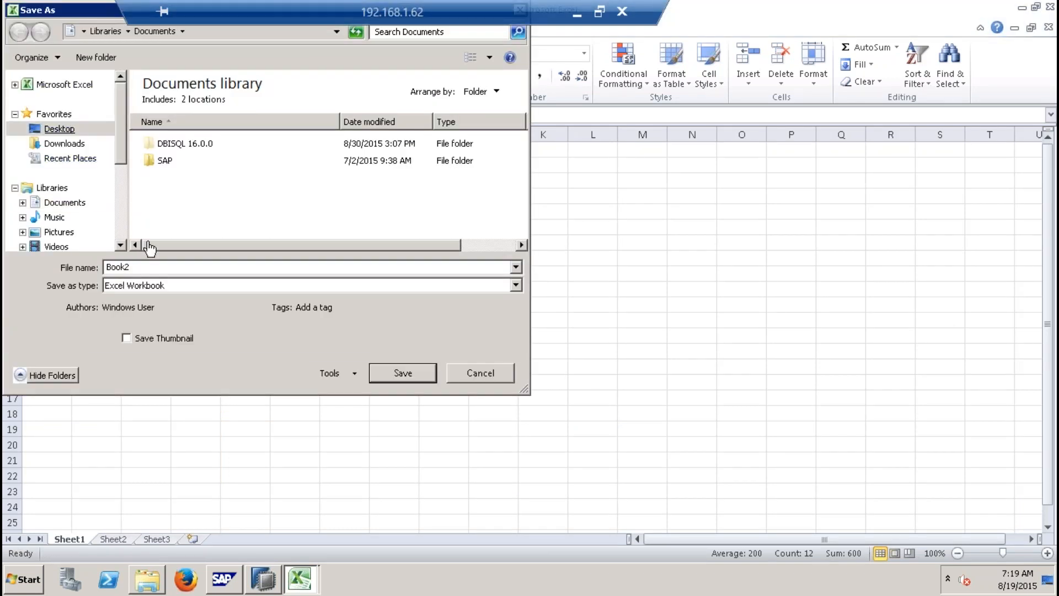
{"action": "left_click", "coordinate": [145, 271]}
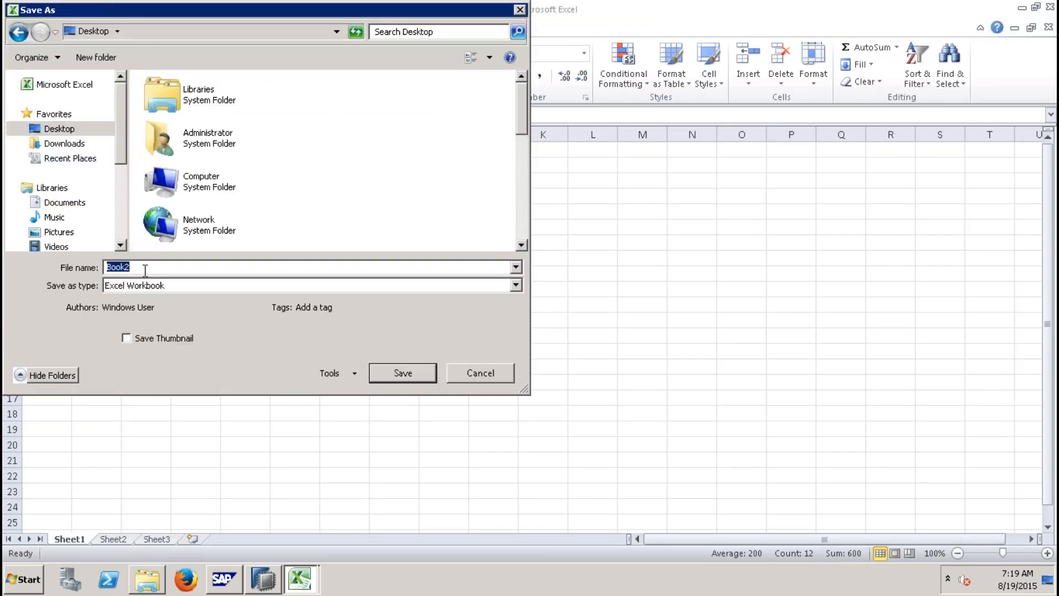
{"action": "type", "text": "ImportData"}
{"action": "left_click", "coordinate": [425, 374]}
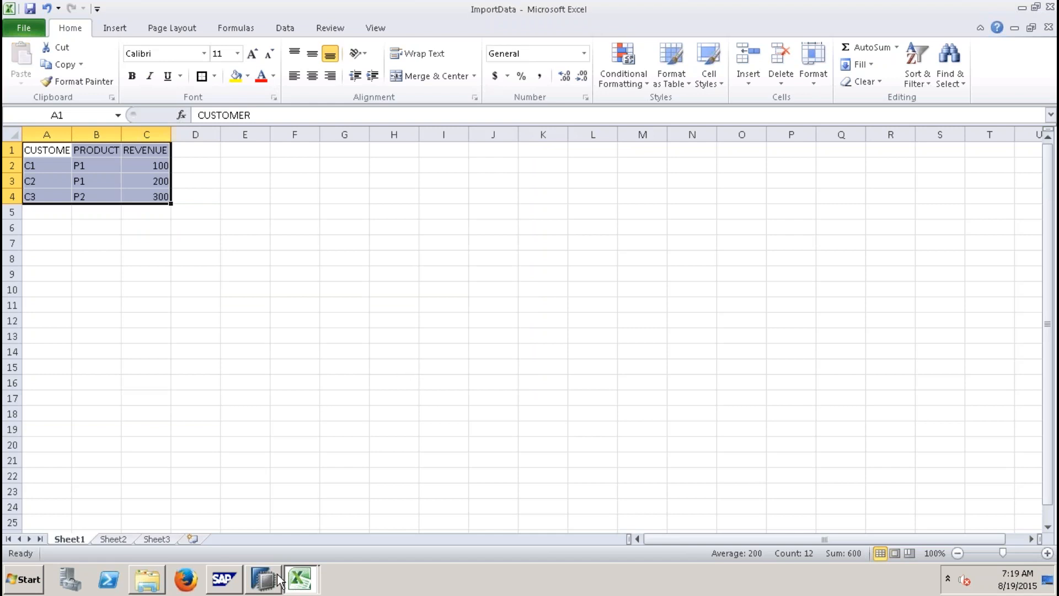
Step: Switch back to SAP HANA Studio and collapse the catalog Tables folder
{"action": "left_click", "coordinate": [279, 580]}
{"action": "left_click_drag", "start_coordinate": [354, 380], "coordinate": [366, 130]}
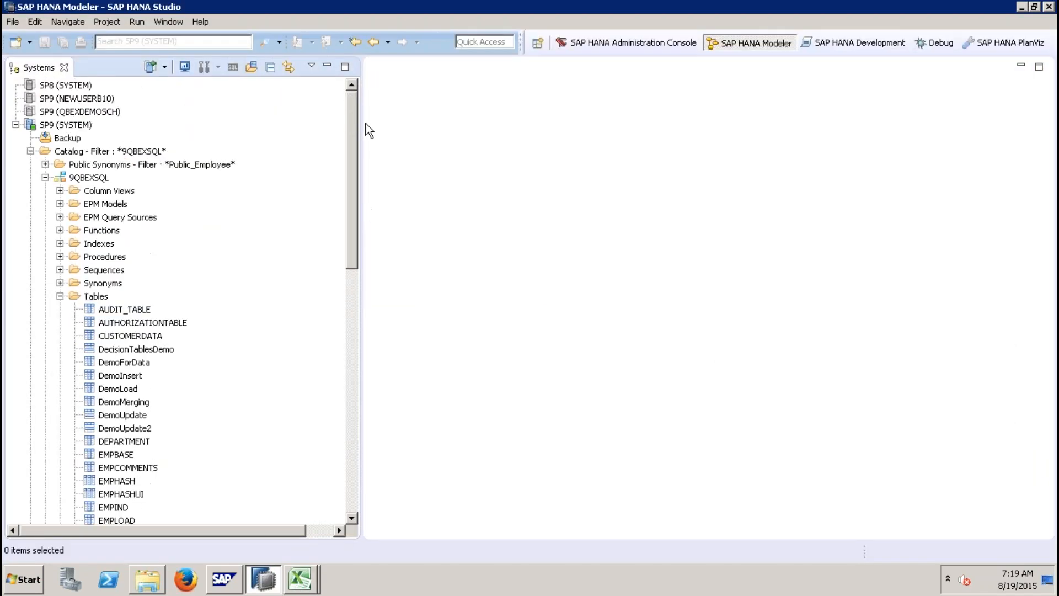
{"action": "left_click", "coordinate": [60, 296]}
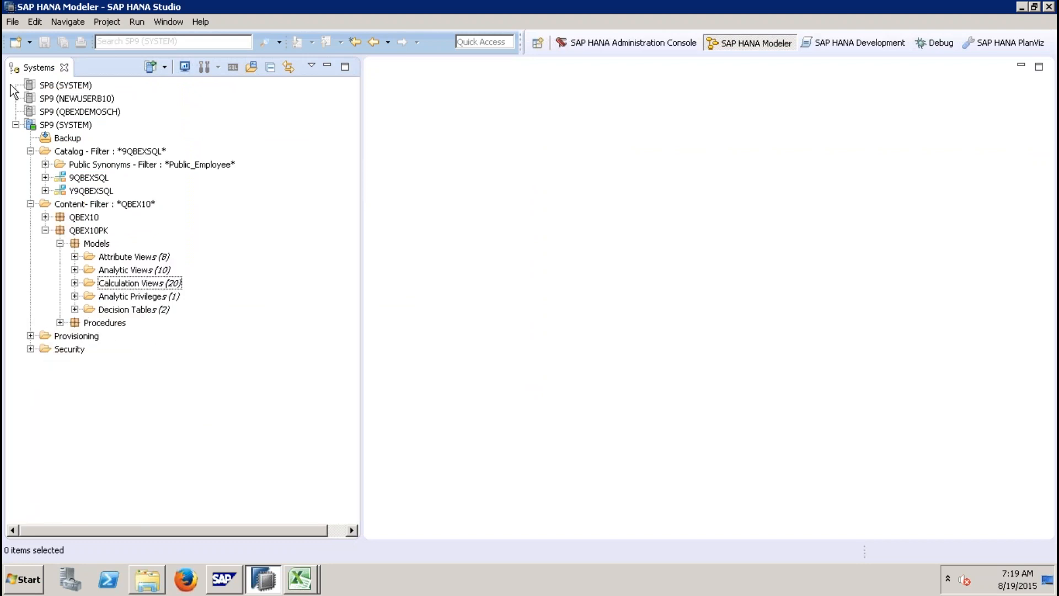
Step: Open the Import wizard and choose SAP HANA Content > Data from Local File
{"action": "left_click", "coordinate": [14, 22]}
{"action": "left_click", "coordinate": [48, 281]}
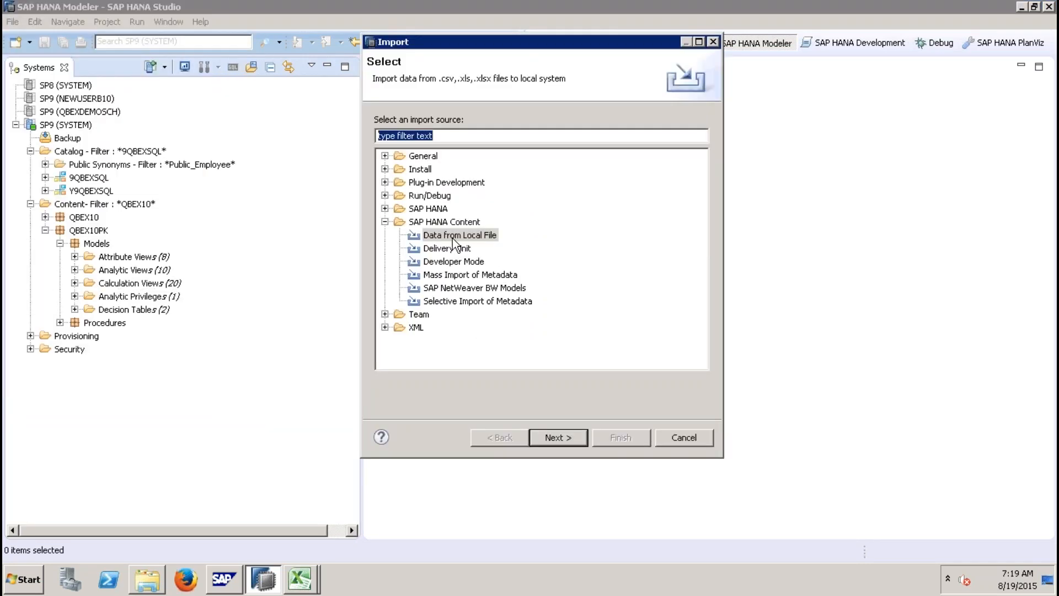
{"action": "left_click", "coordinate": [384, 222]}
{"action": "left_click", "coordinate": [436, 211]}
{"action": "left_click", "coordinate": [446, 223]}
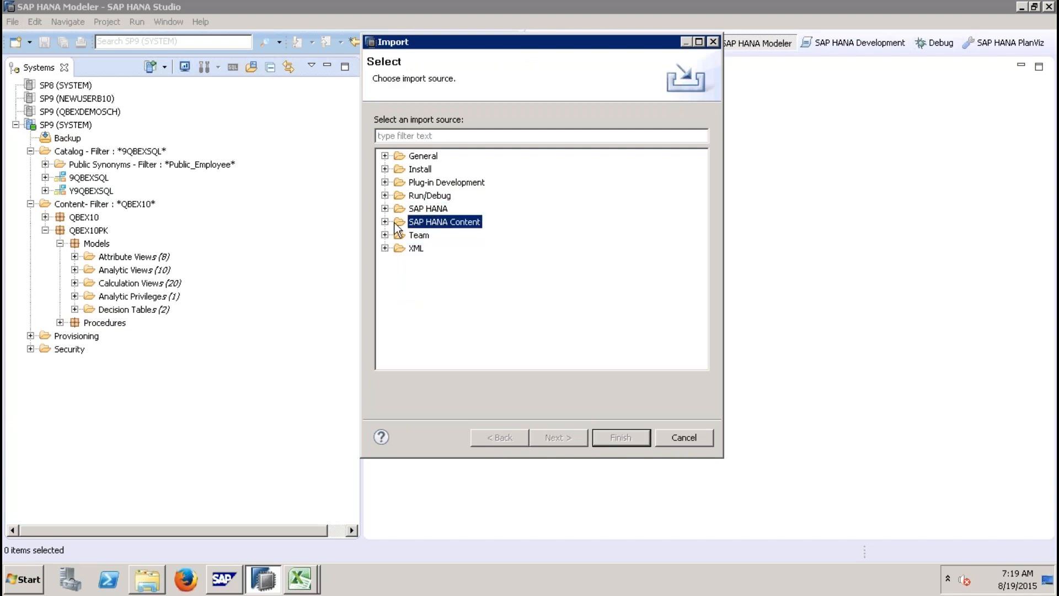
{"action": "left_click", "coordinate": [385, 221]}
{"action": "left_click", "coordinate": [448, 239]}
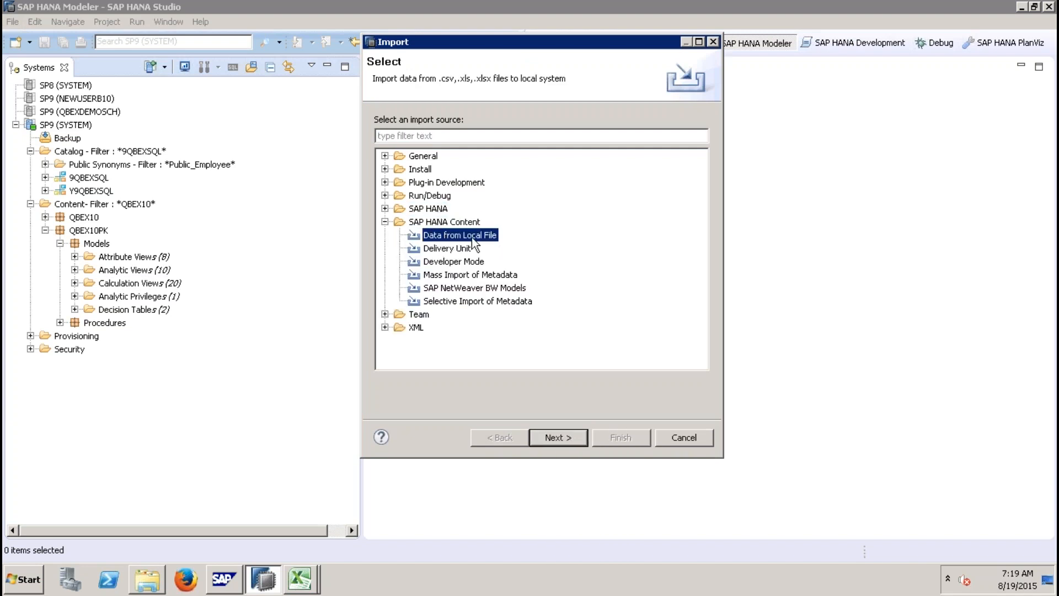
Step: Continue the wizard, selecting the target system for the import
{"action": "left_click", "coordinate": [563, 439]}
{"action": "left_click", "coordinate": [449, 141]}
{"action": "left_click", "coordinate": [574, 439]}
Step: Browse to the Desktop and pick ImportData as the source file
{"action": "left_click", "coordinate": [684, 127]}
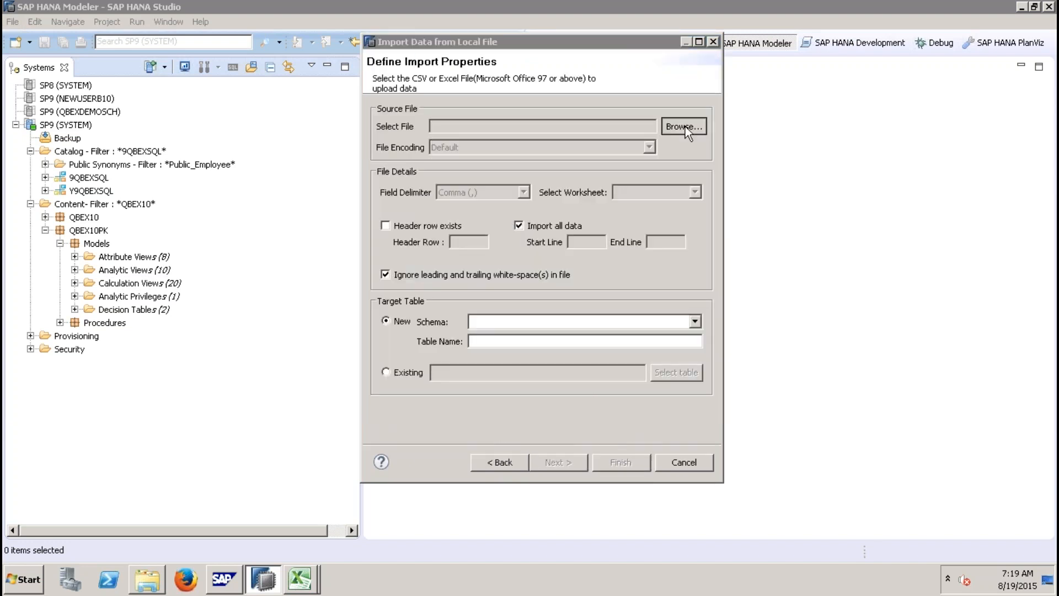
{"action": "left_click", "coordinate": [425, 153]}
{"action": "left_click", "coordinate": [884, 311]}
{"action": "left_click", "coordinate": [880, 306]}
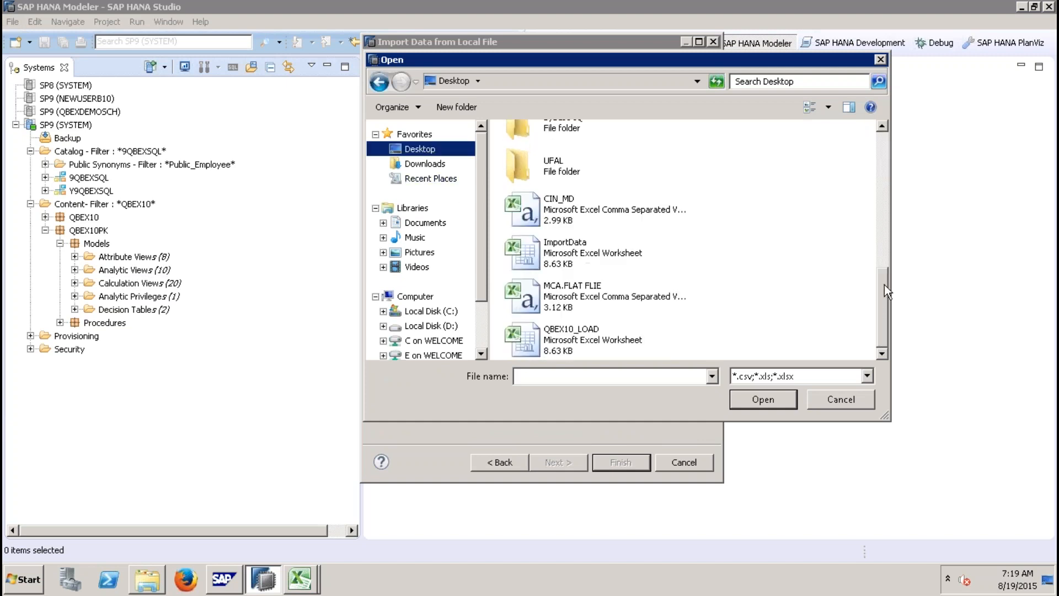
{"action": "double_click", "coordinate": [561, 242]}
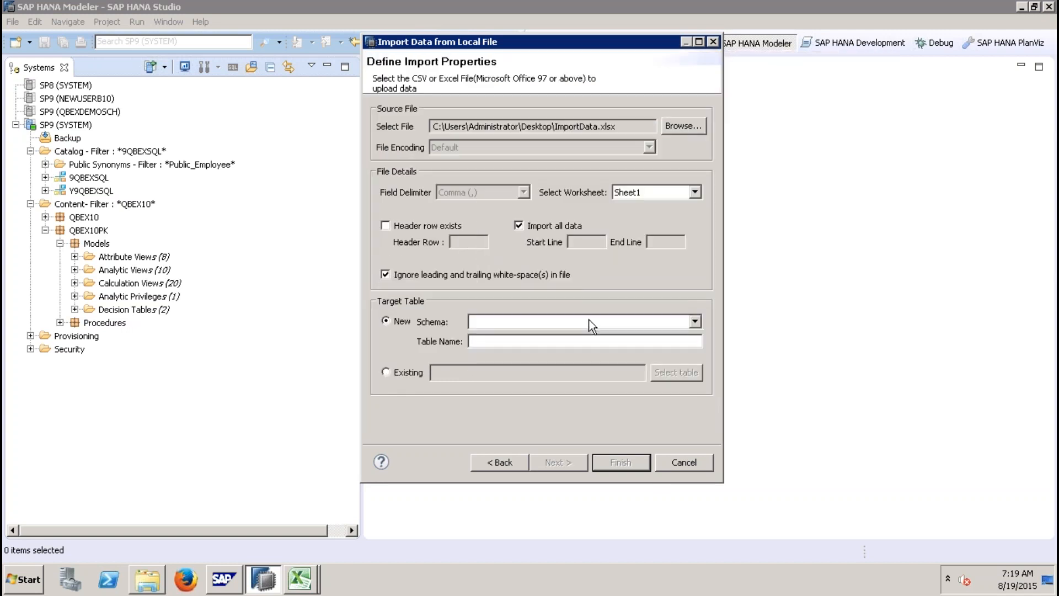
Step: Mark the source file as having a header row on row 1 and import all data, keeping a new target table
{"action": "left_click", "coordinate": [419, 229]}
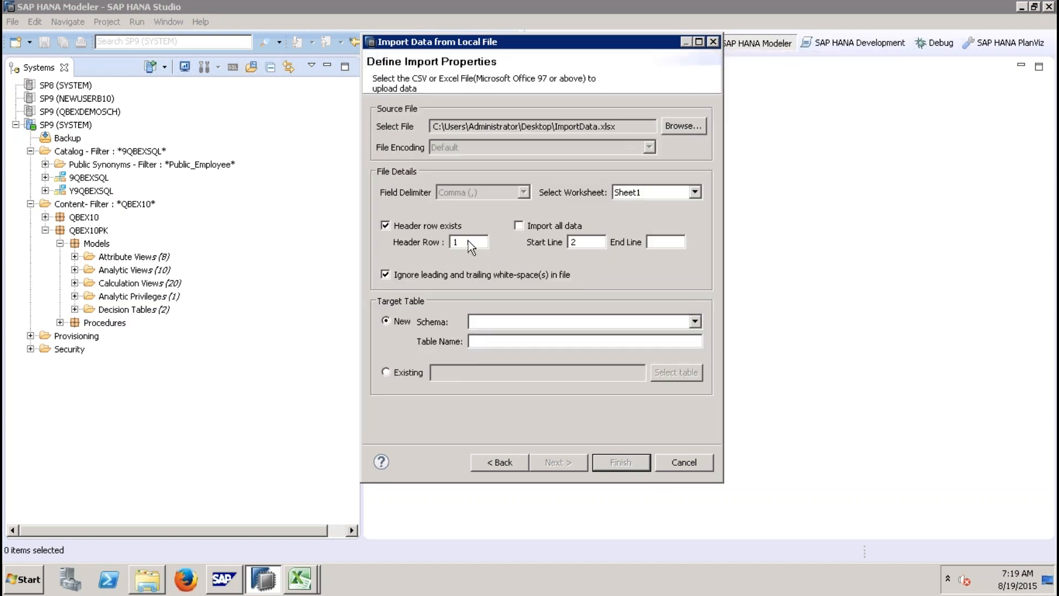
{"action": "left_click", "coordinate": [549, 225]}
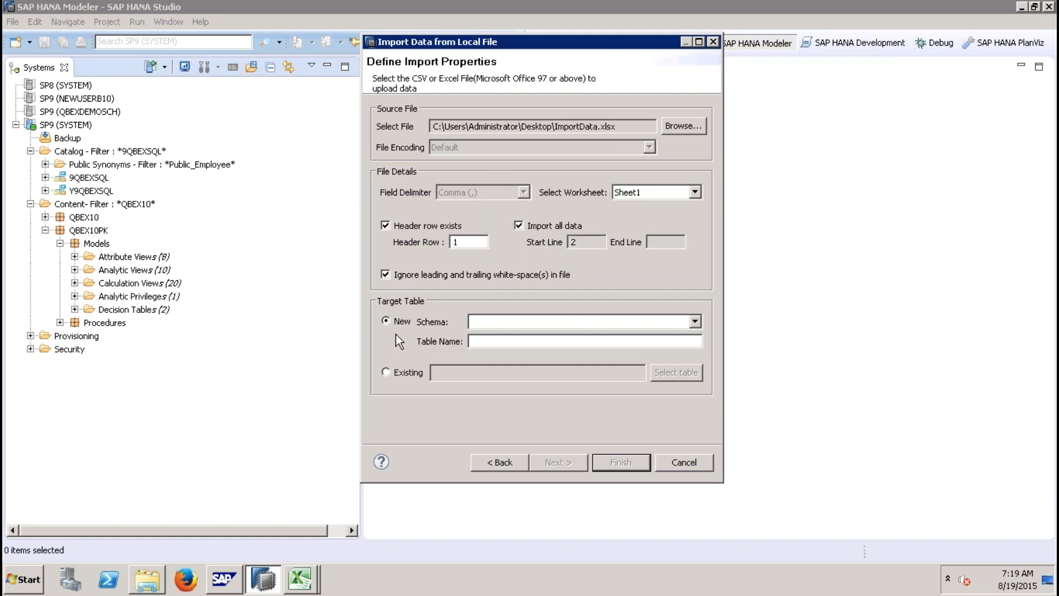
{"action": "left_click", "coordinate": [407, 373]}
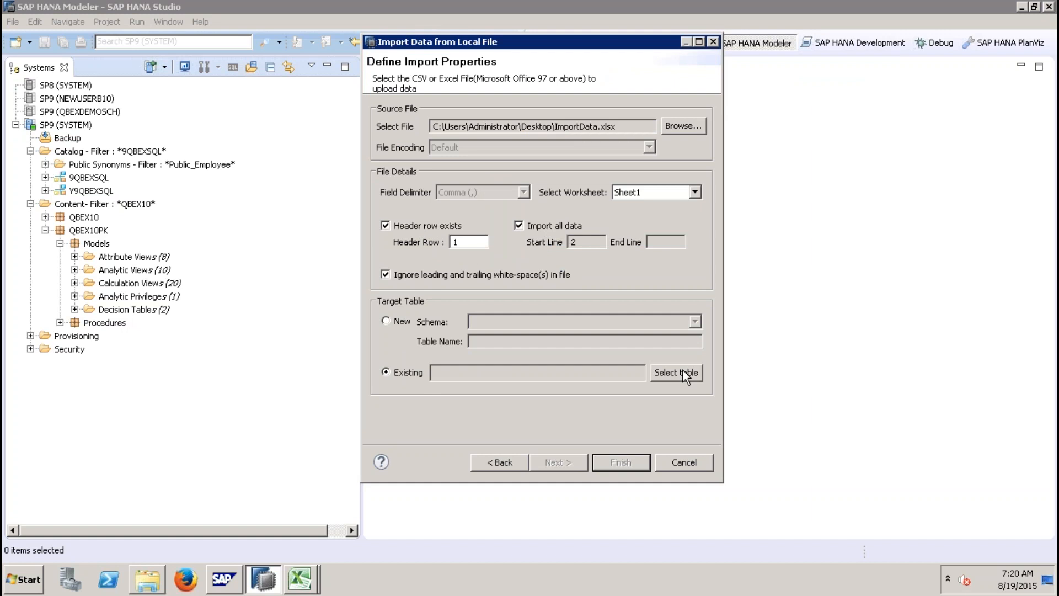
{"action": "left_click", "coordinate": [387, 321]}
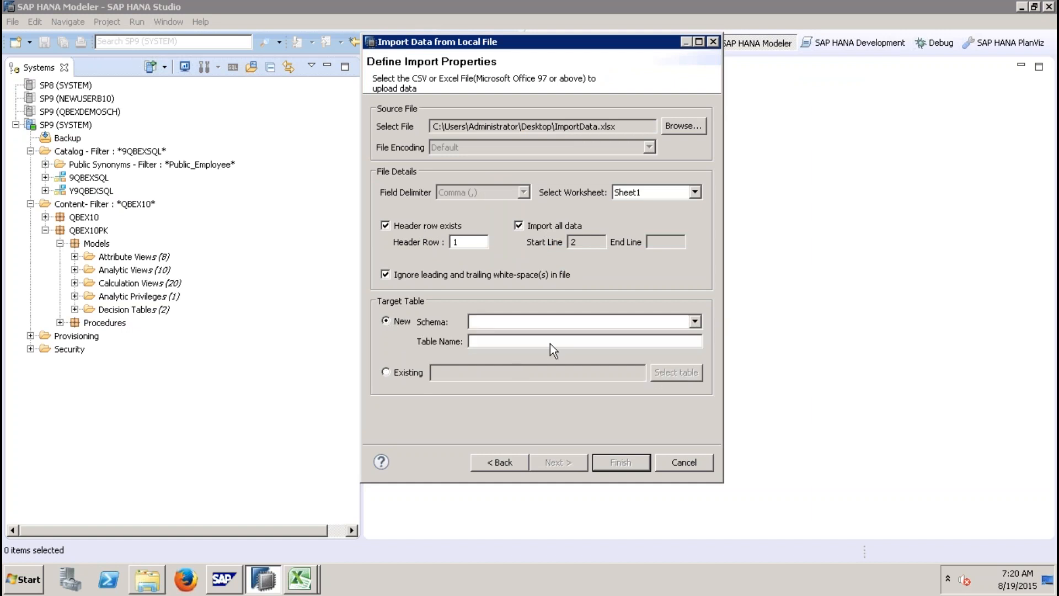
Step: Define the target as a new table NEWIMPORT in schema QBEX10 and continue the wizard
{"action": "left_click", "coordinate": [693, 322]}
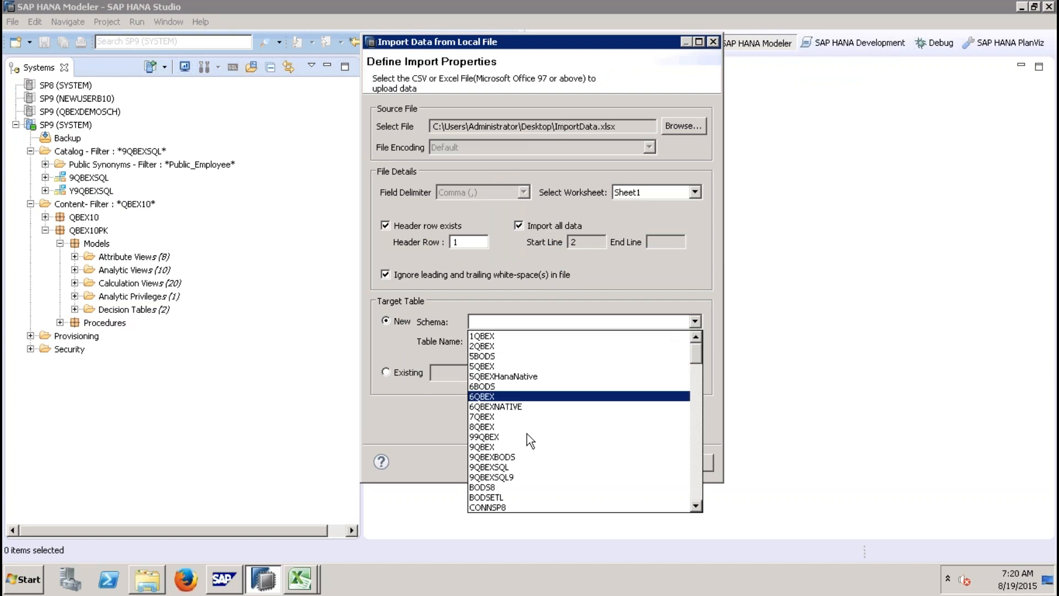
{"action": "left_click", "coordinate": [701, 399]}
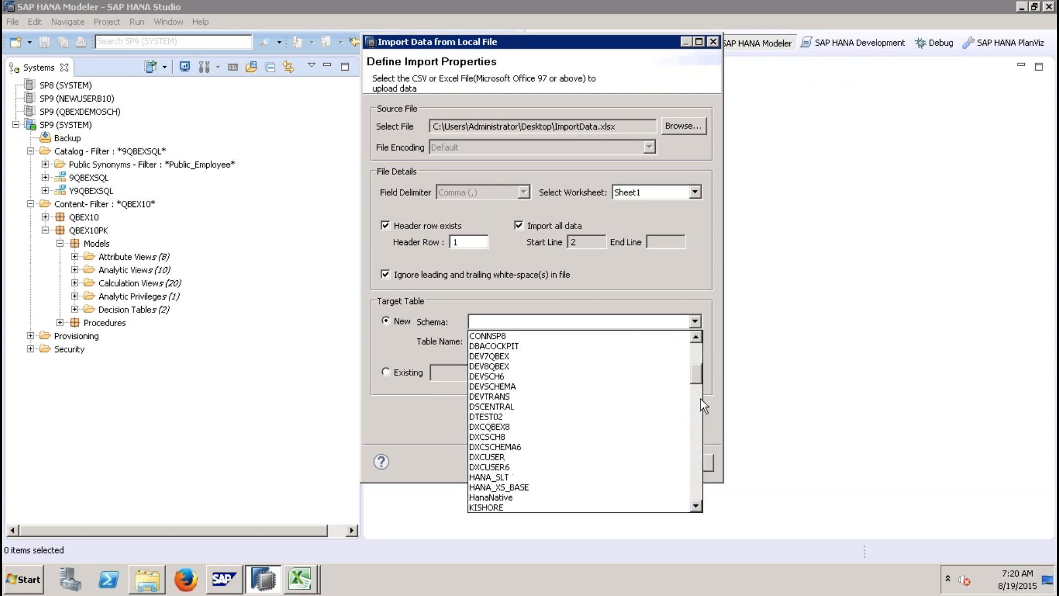
{"action": "left_click", "coordinate": [700, 399]}
{"action": "scroll", "coordinate": [693, 388], "scroll_direction": "up", "scroll_amount": 4}
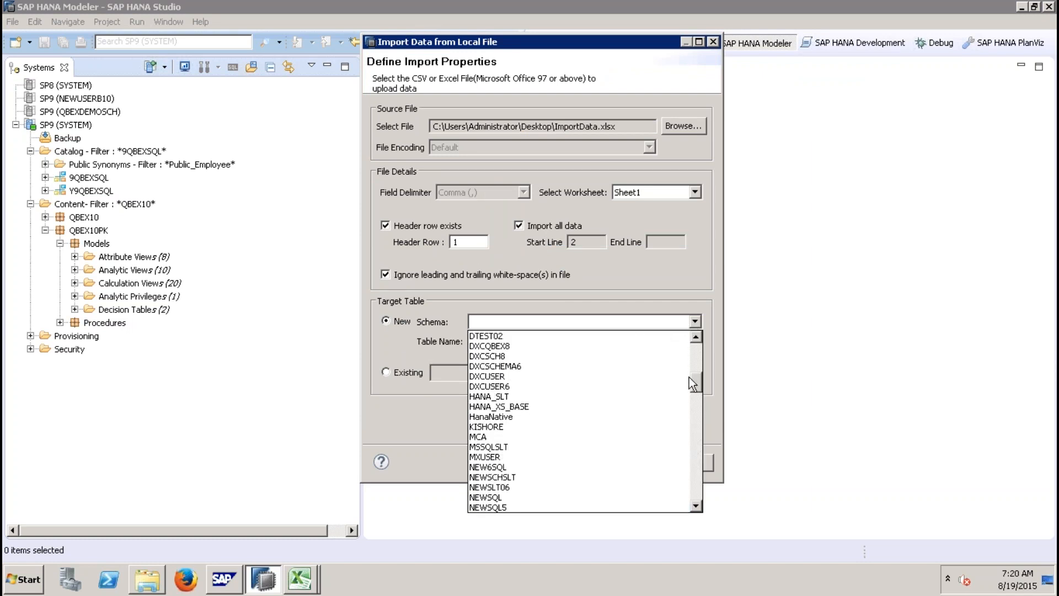
{"action": "key", "text": "q"}
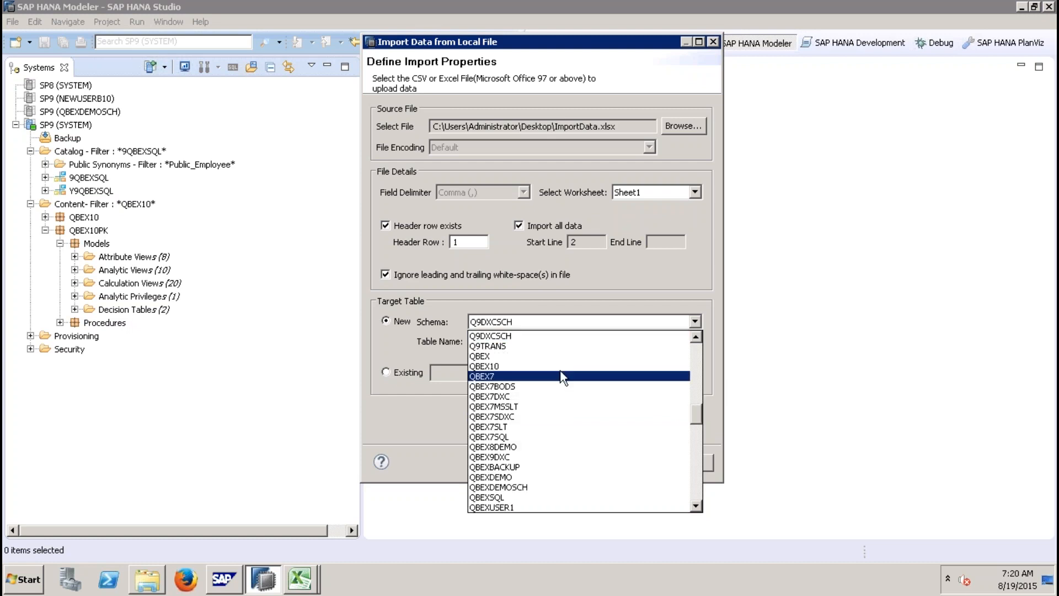
{"action": "left_click", "coordinate": [499, 367]}
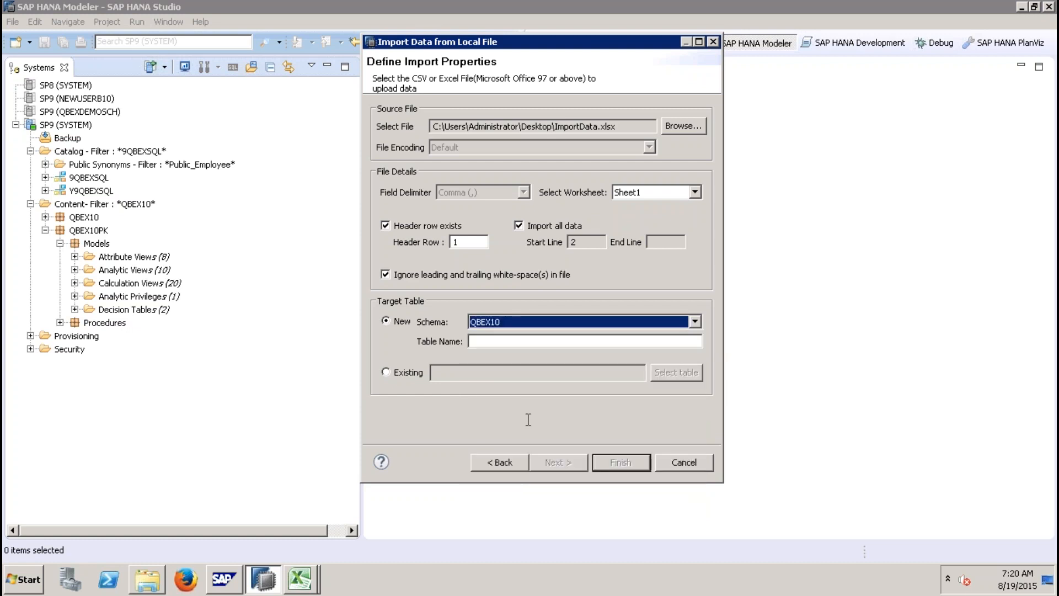
{"action": "left_click", "coordinate": [508, 341]}
{"action": "type", "text": "NEWIMPORT"}
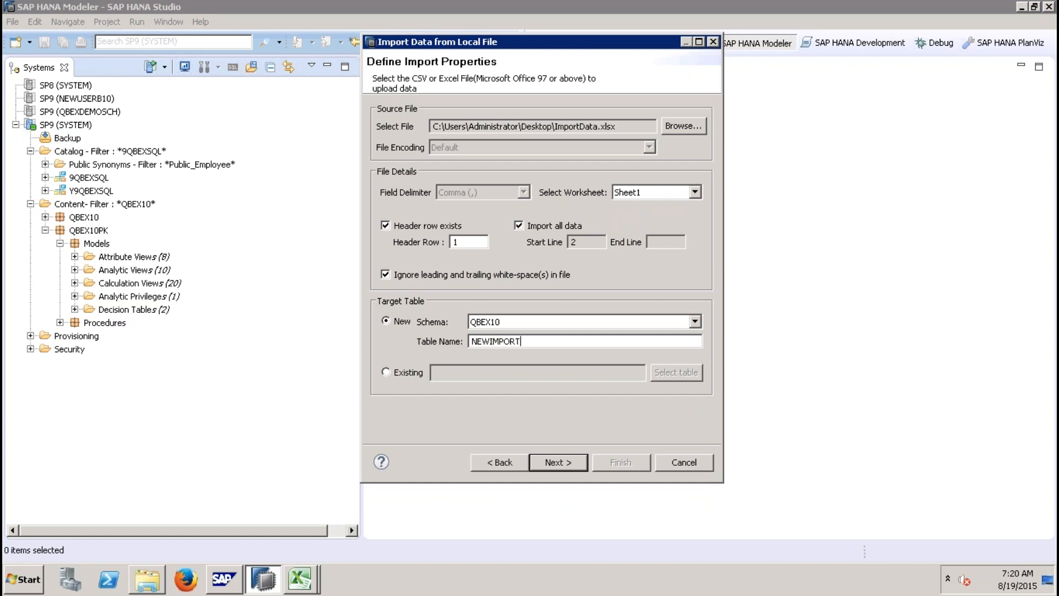
{"action": "left_click", "coordinate": [560, 462]}
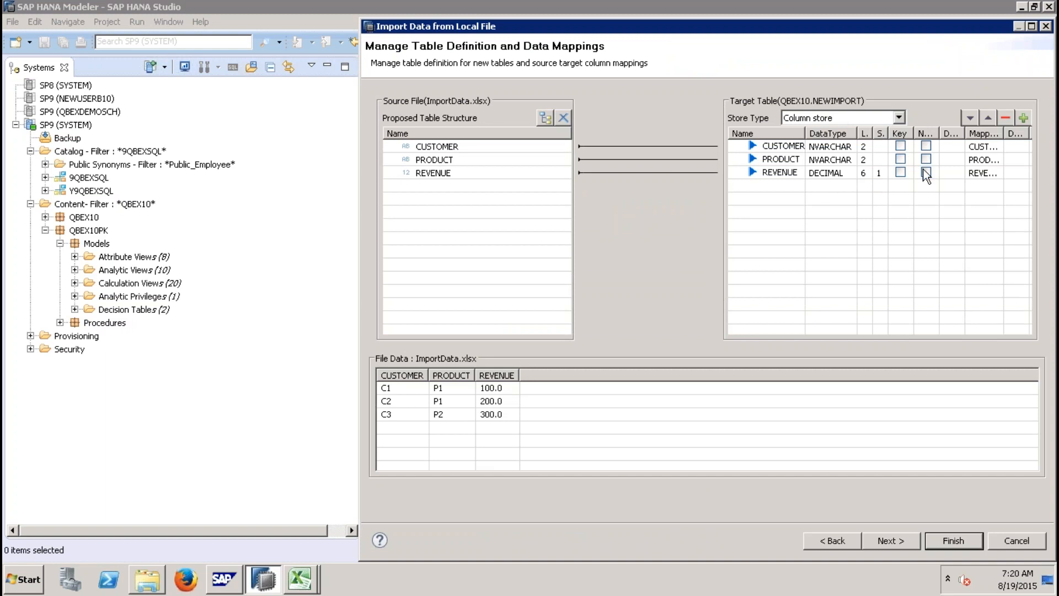
Step: Make CUSTOMER and PRODUCT key columns of the target table
{"action": "left_click", "coordinate": [900, 146]}
{"action": "left_click", "coordinate": [900, 159]}
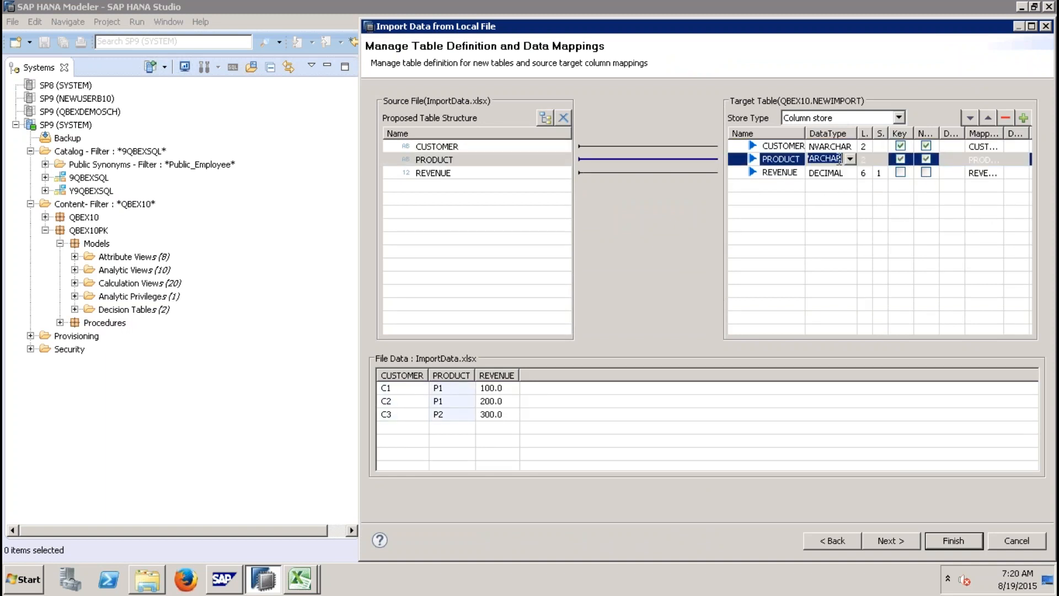
{"action": "left_click", "coordinate": [807, 146]}
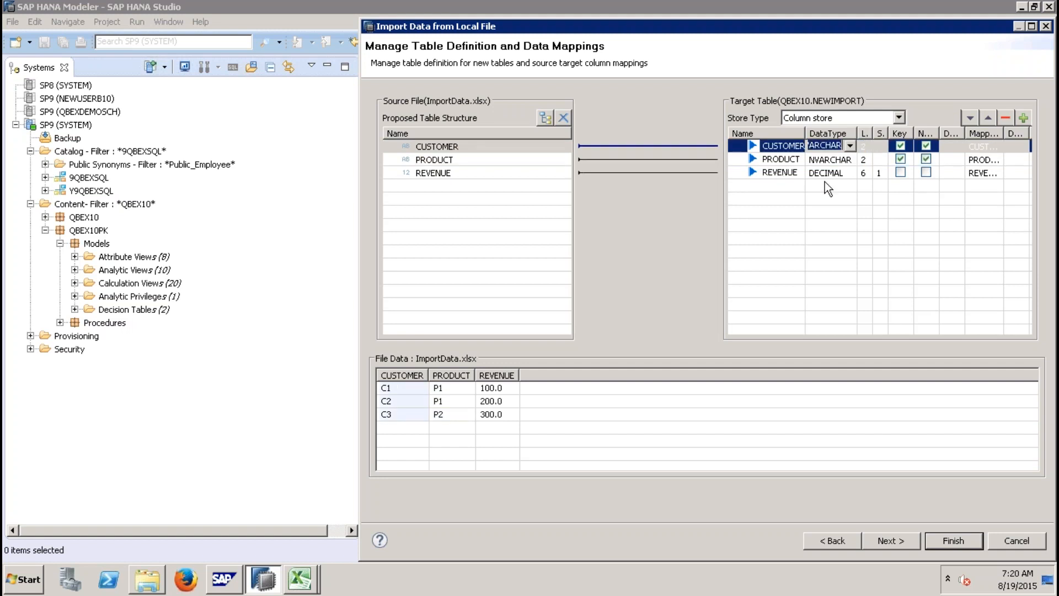
Step: Keep Column store as the store type and finish the import
{"action": "left_click", "coordinate": [898, 118]}
{"action": "left_click", "coordinate": [896, 120]}
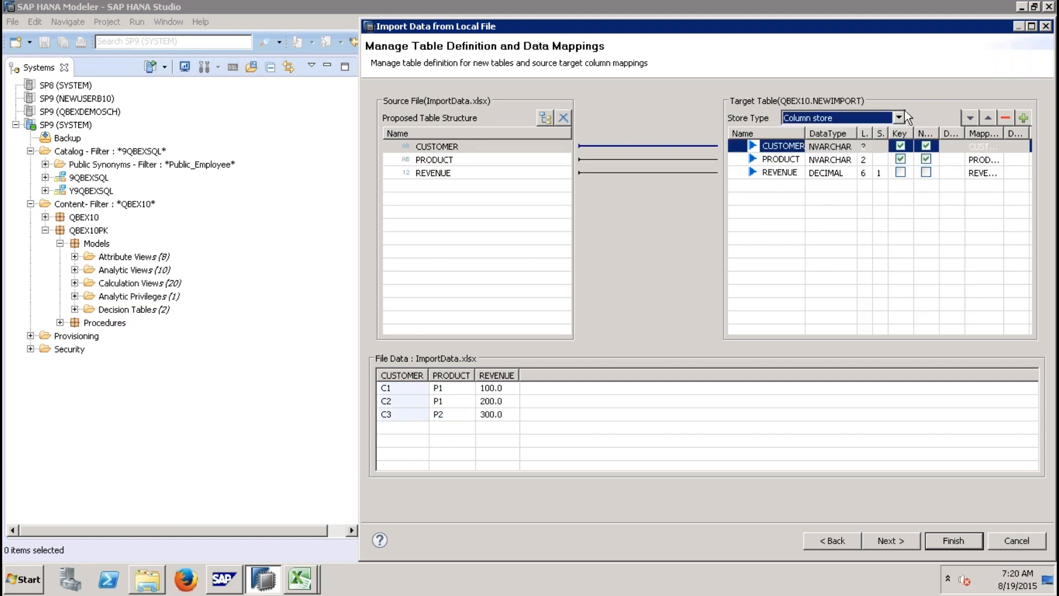
{"action": "left_click", "coordinate": [893, 539]}
{"action": "left_click", "coordinate": [948, 541]}
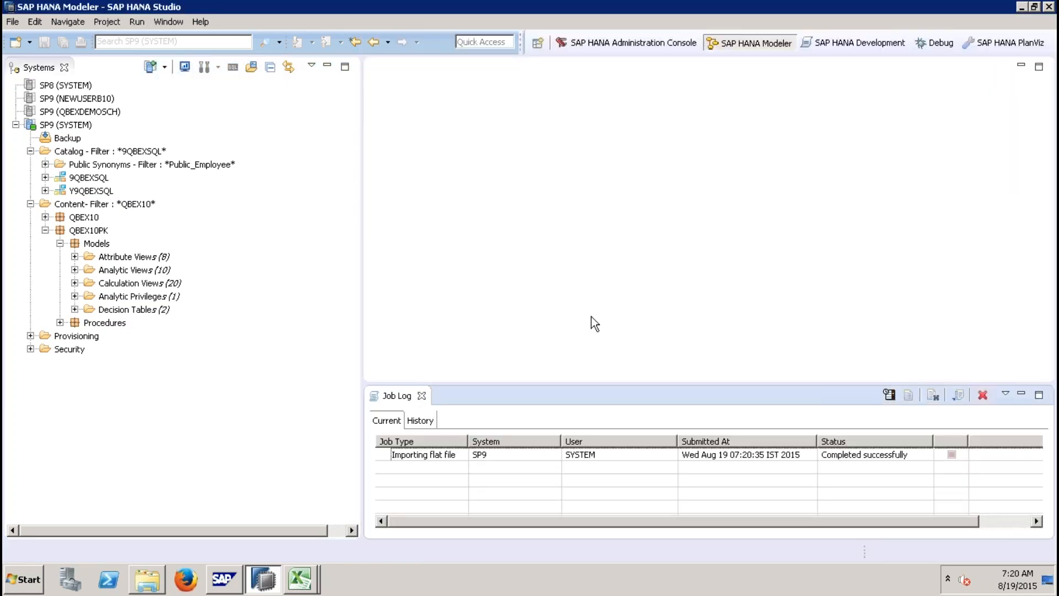
Step: Filter the Catalog schemas by QBEX10
{"action": "right_click", "coordinate": [97, 157]}
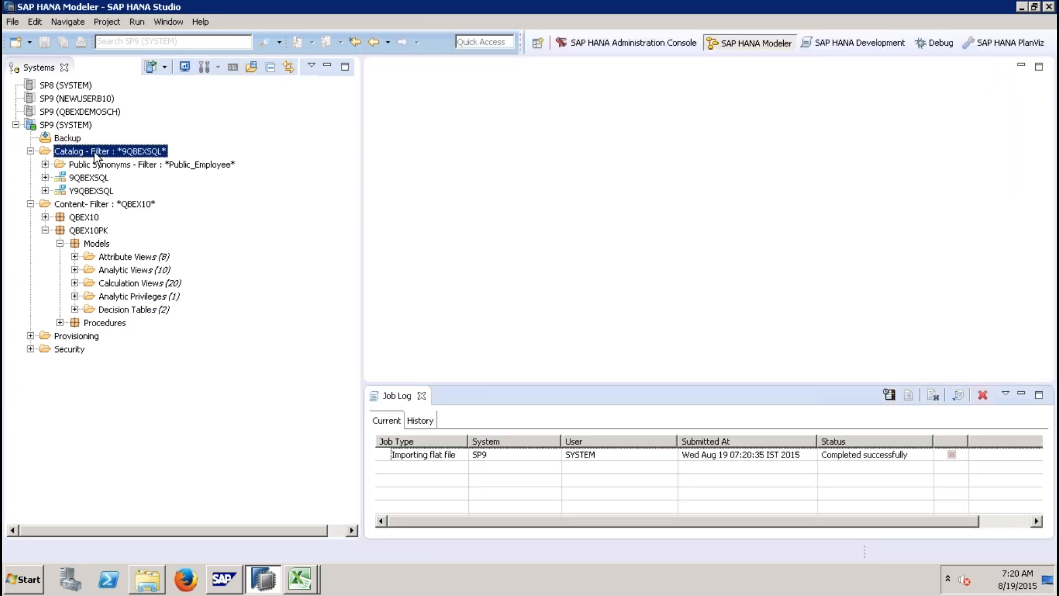
{"action": "left_click", "coordinate": [134, 261]}
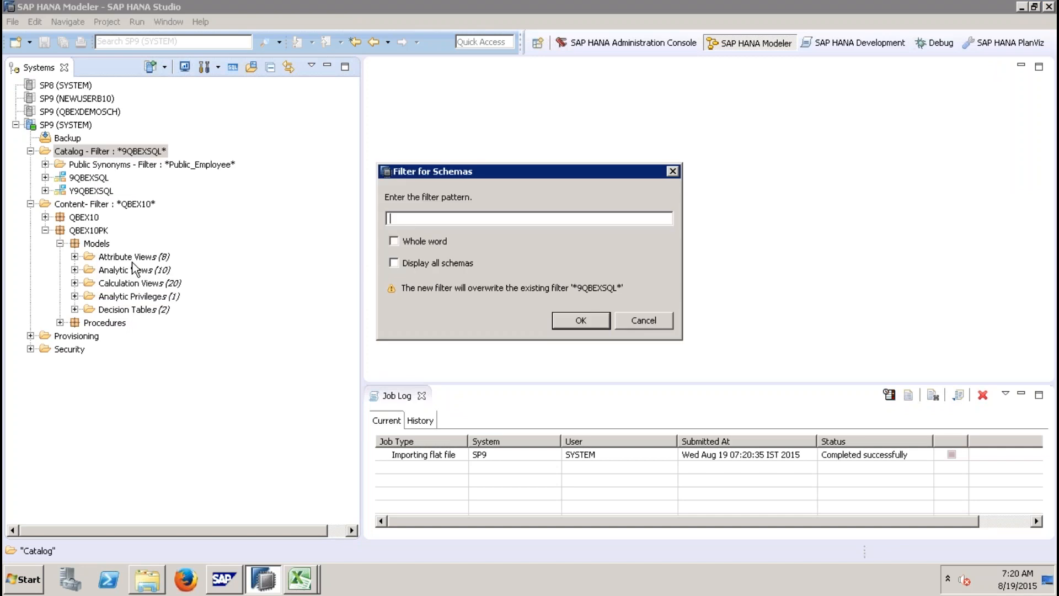
{"action": "type", "text": "QBEX10"}
{"action": "key", "text": "Return"}
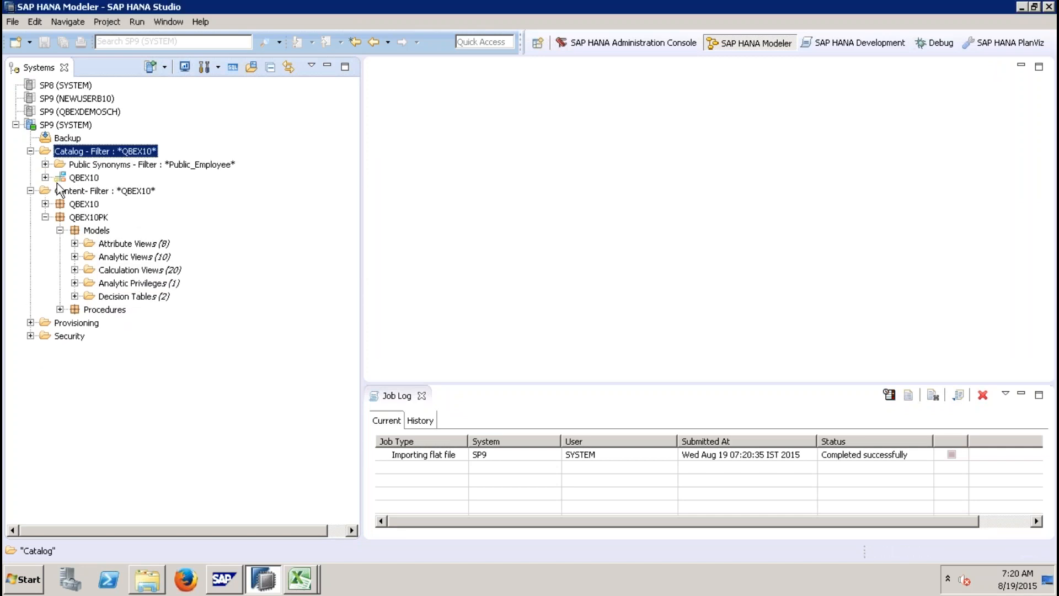
Step: Open the data preview of the NEWIMPORT table in QBEX10's Tables folder
{"action": "left_click", "coordinate": [46, 177]}
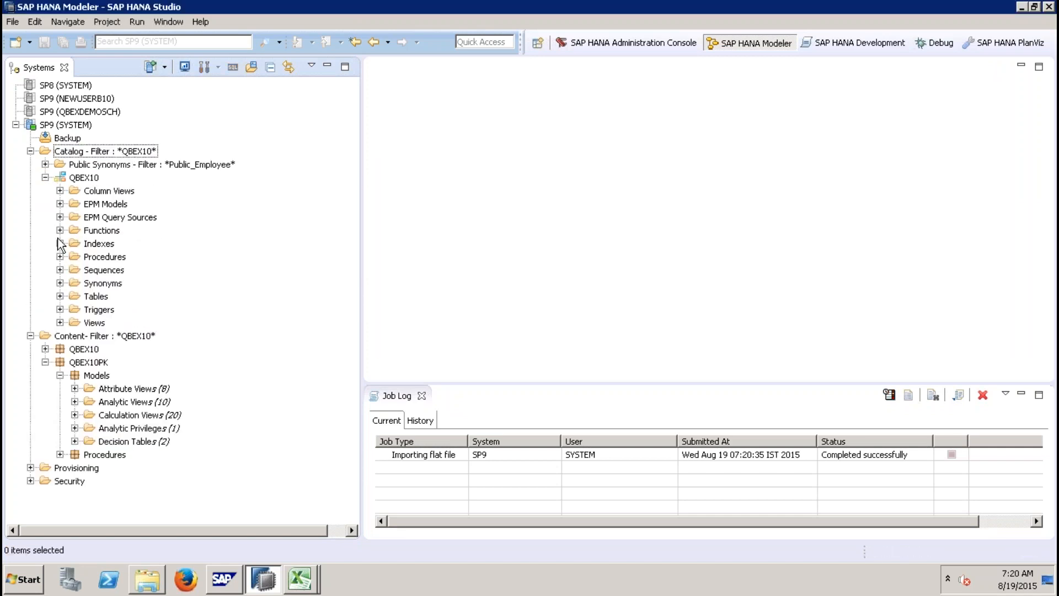
{"action": "left_click", "coordinate": [60, 297]}
{"action": "scroll", "coordinate": [151, 398], "scroll_direction": "down", "scroll_amount": 8}
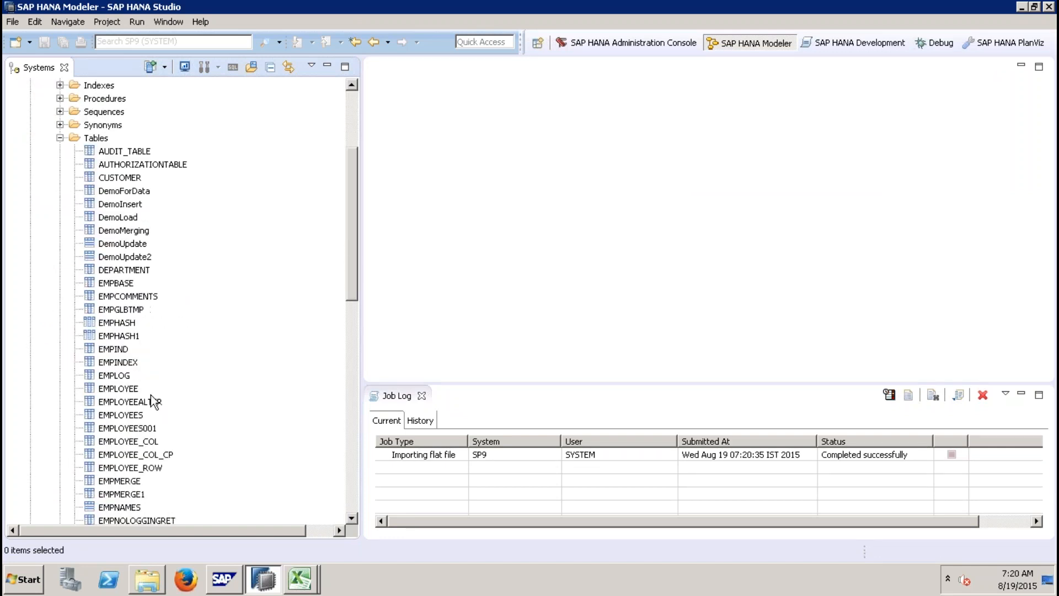
{"action": "scroll", "coordinate": [154, 398], "scroll_direction": "down", "scroll_amount": 4}
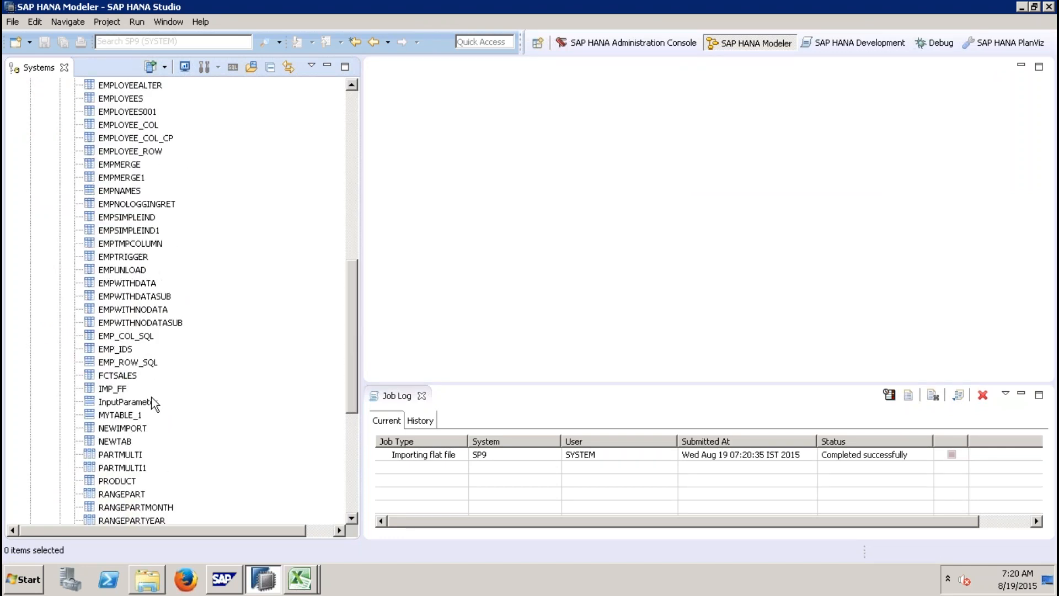
{"action": "left_click", "coordinate": [139, 429]}
{"action": "right_click", "coordinate": [139, 429]}
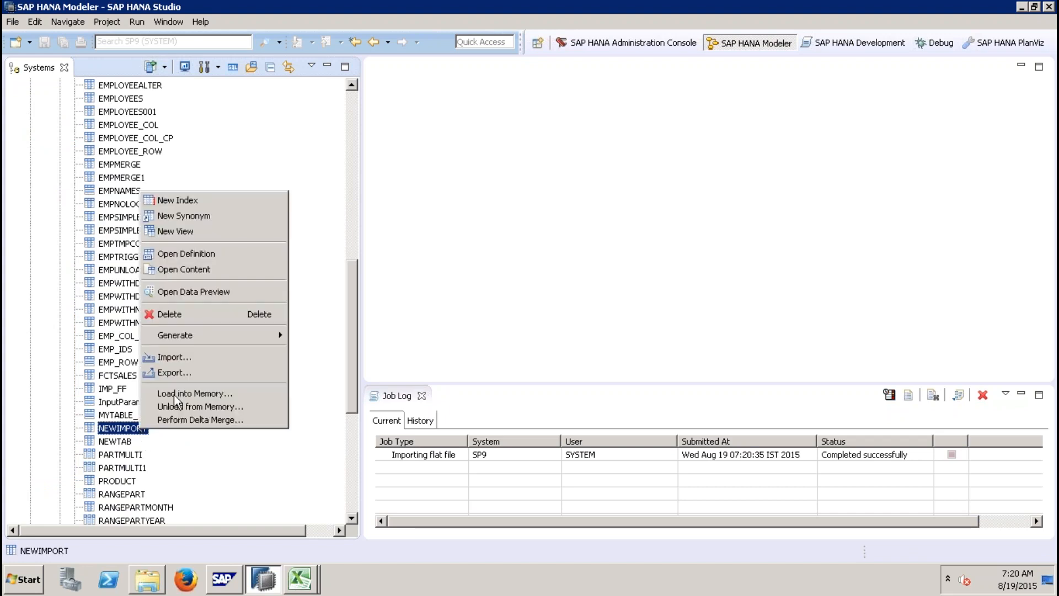
{"action": "left_click", "coordinate": [206, 291]}
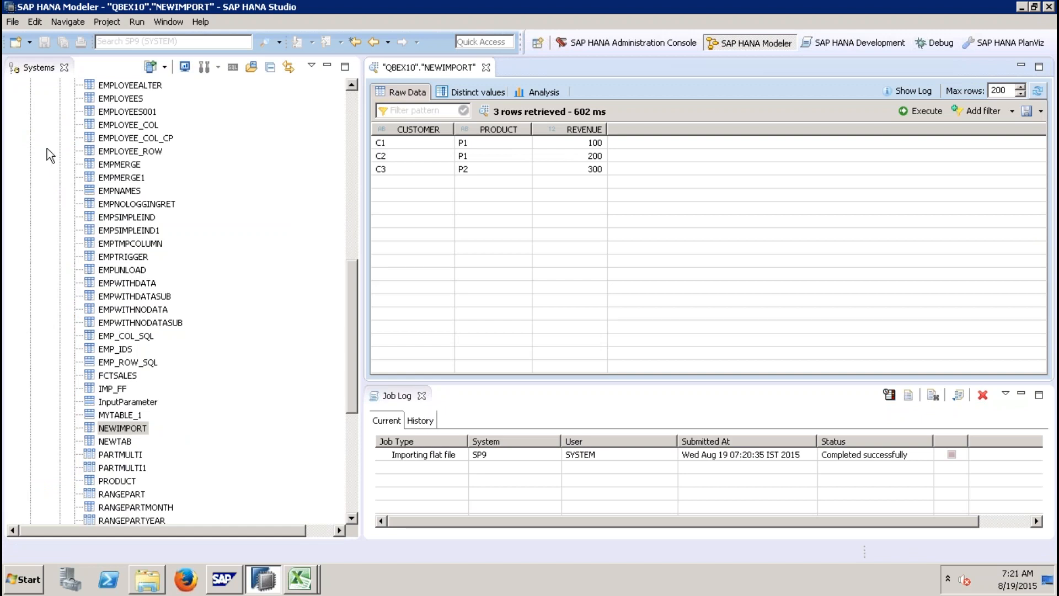
{"action": "left_click", "coordinate": [12, 22]}
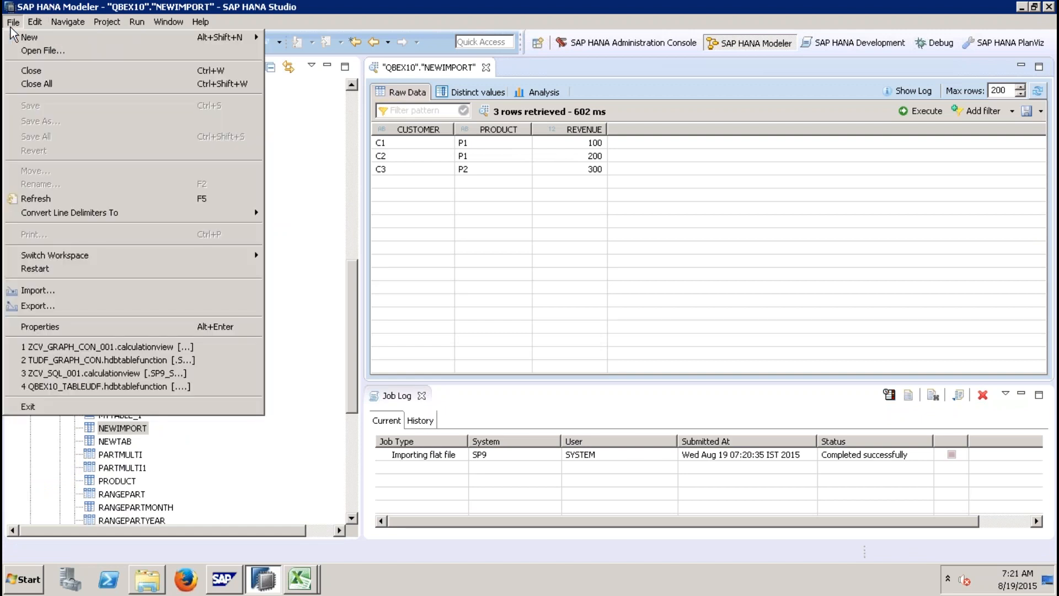
{"action": "left_click", "coordinate": [38, 291]}
{"action": "double_click", "coordinate": [441, 237]}
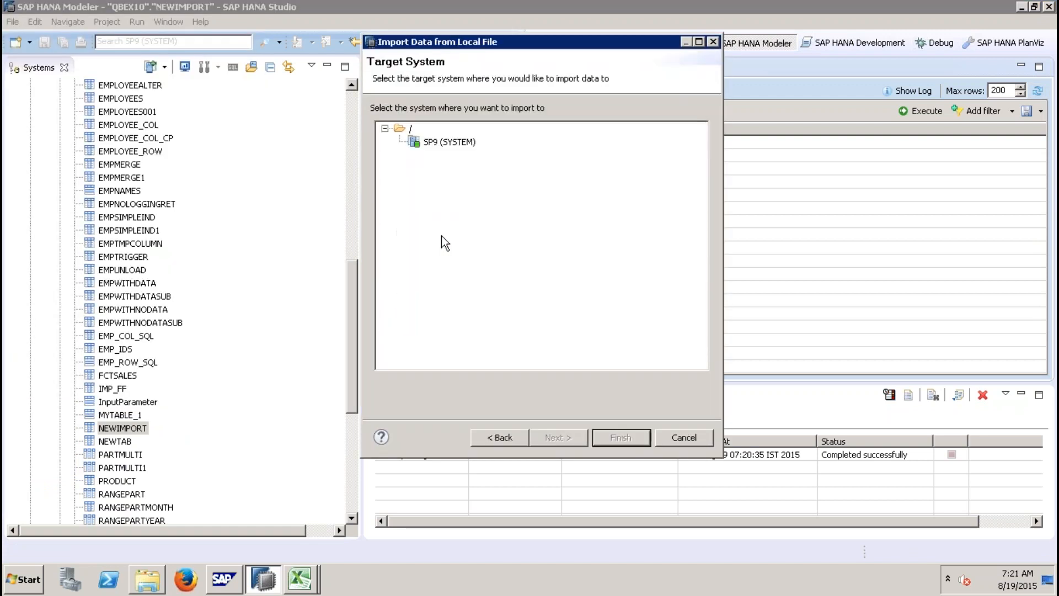
{"action": "double_click", "coordinate": [452, 143]}
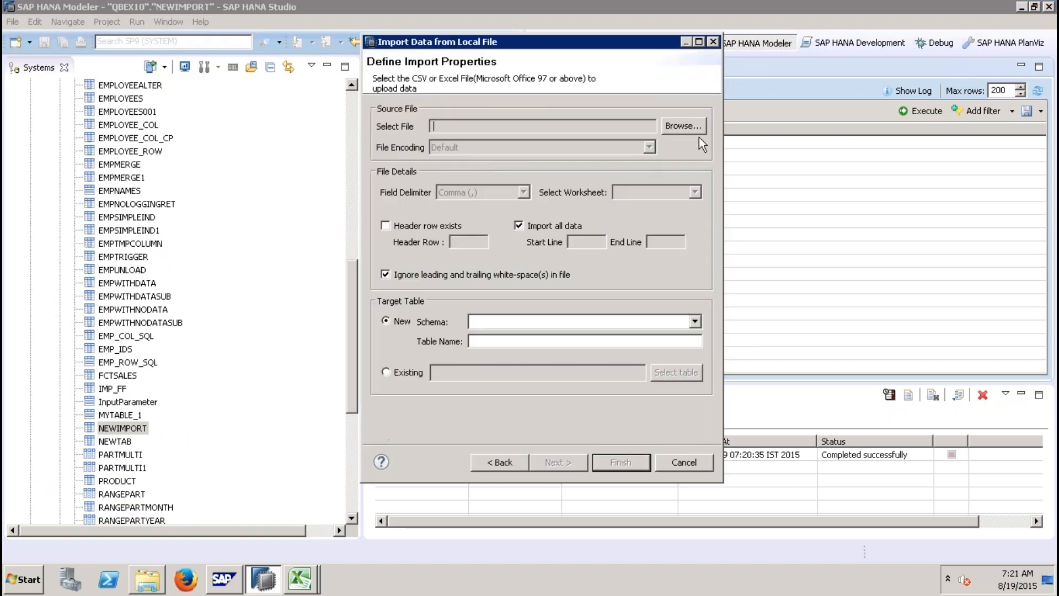
{"action": "left_click", "coordinate": [690, 128]}
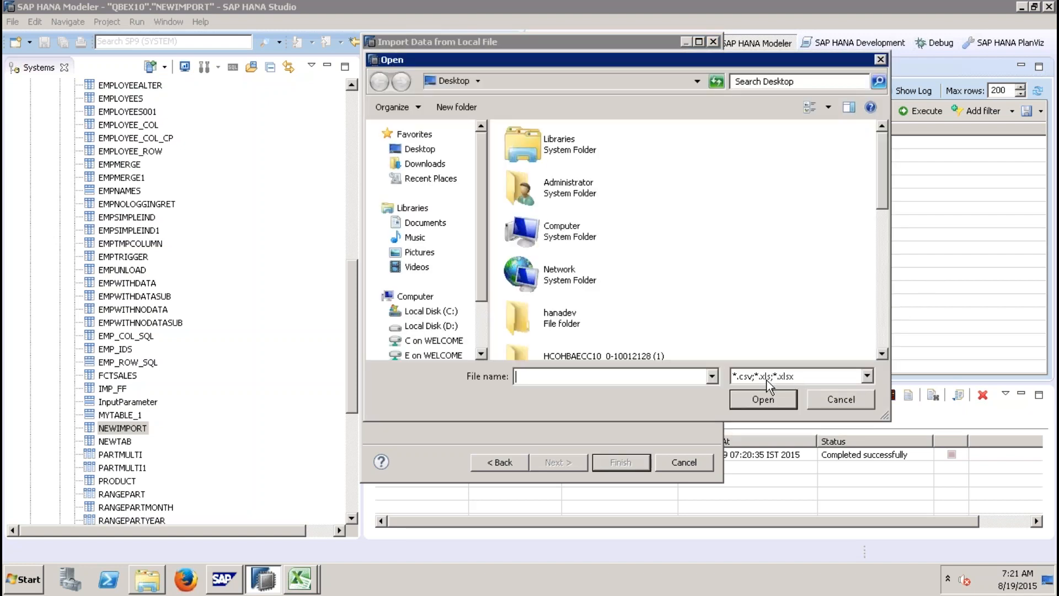
{"action": "left_click", "coordinate": [841, 399]}
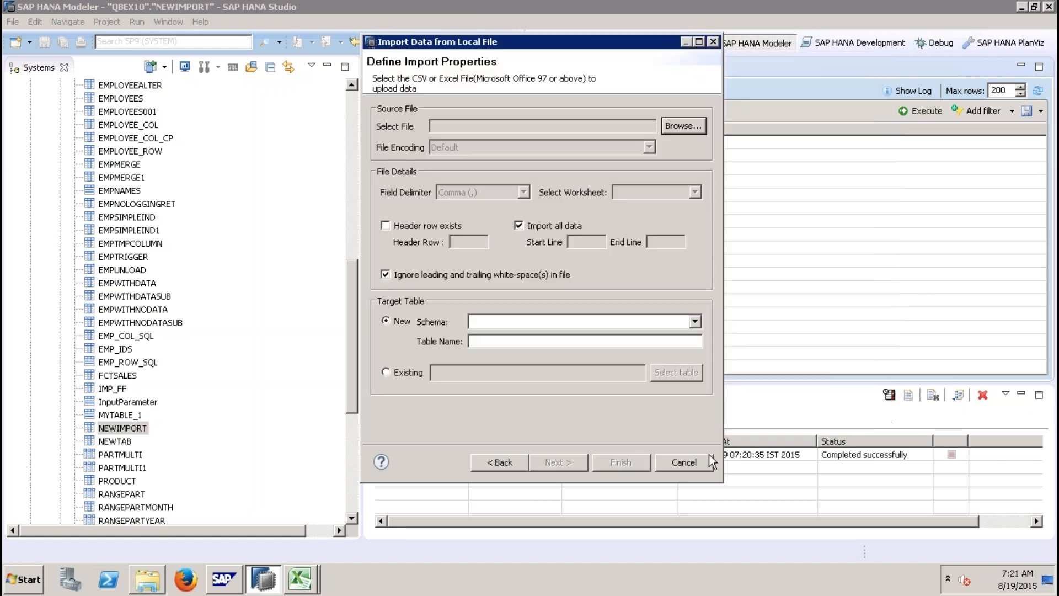
{"action": "left_click", "coordinate": [685, 464]}
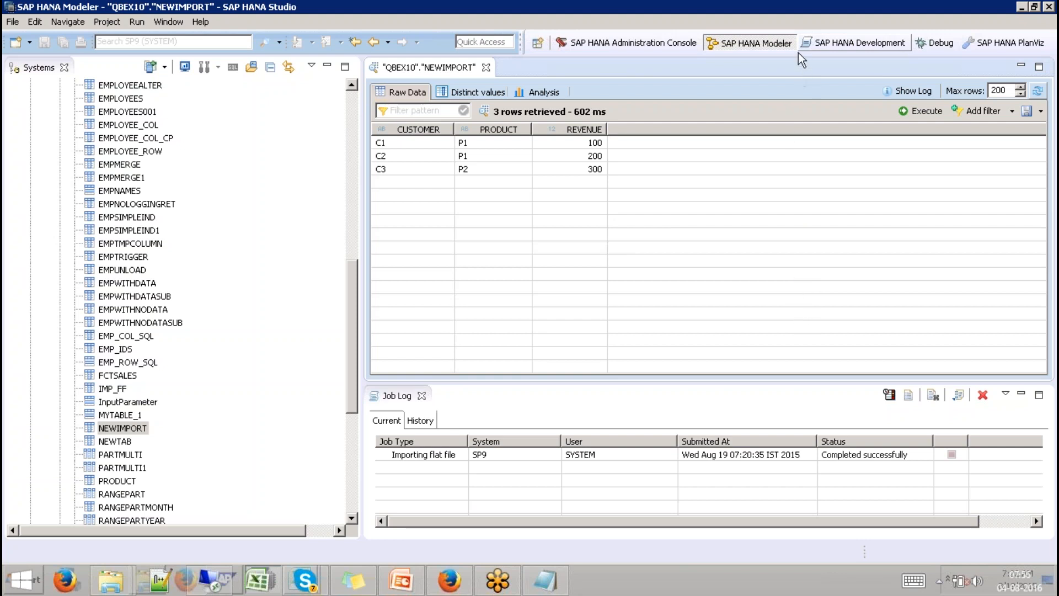
Step: Close the NEWIMPORT preview and minimize the remote session window
{"action": "left_click", "coordinate": [486, 67]}
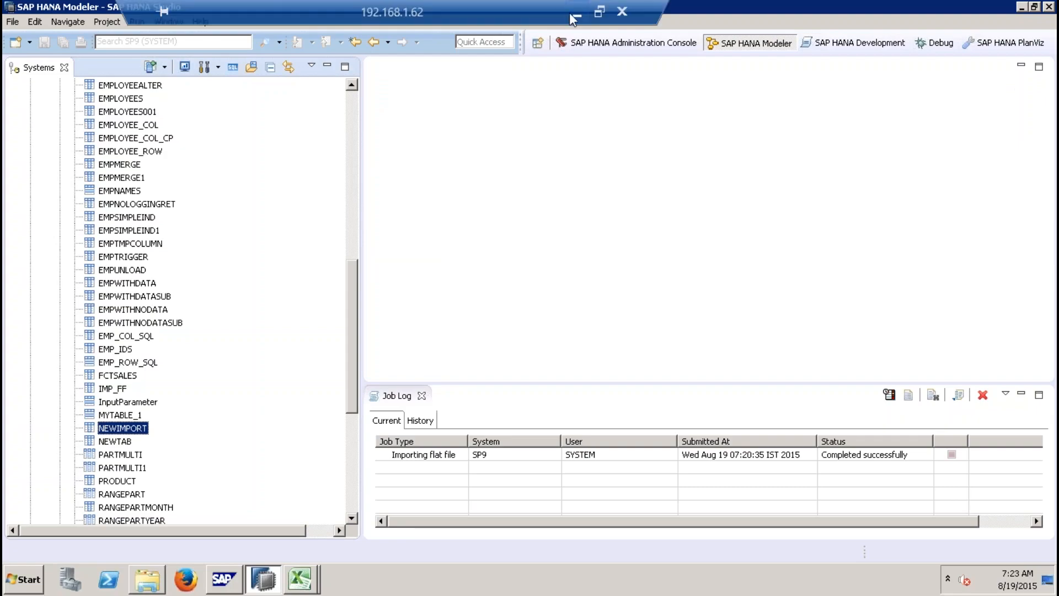
{"action": "left_click", "coordinate": [575, 16]}
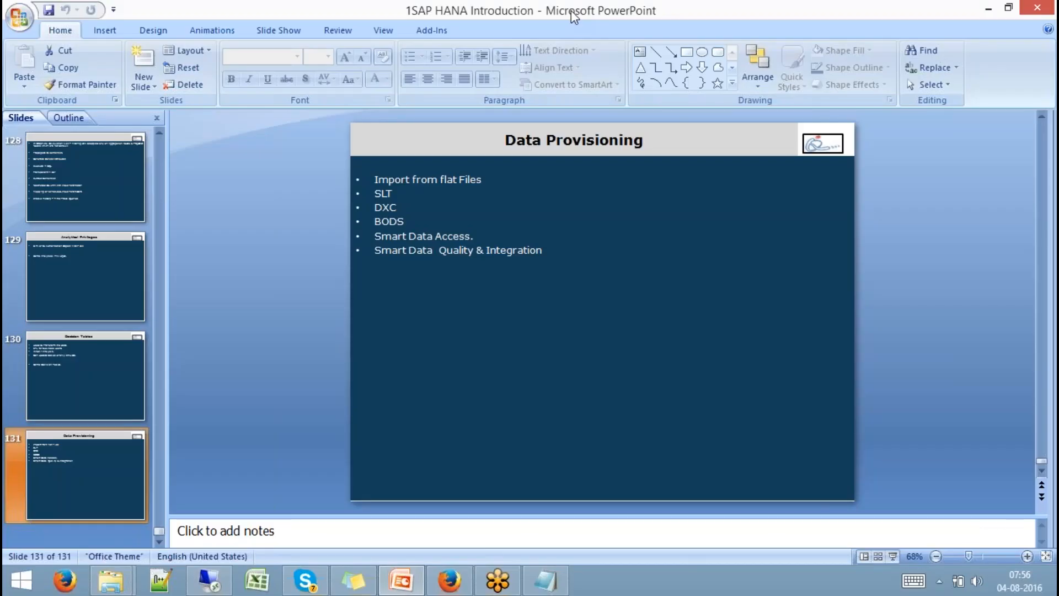
Step: Switch to Firefox and open google.com in a new tab
{"action": "left_click", "coordinate": [447, 580]}
{"action": "left_click", "coordinate": [349, 28]}
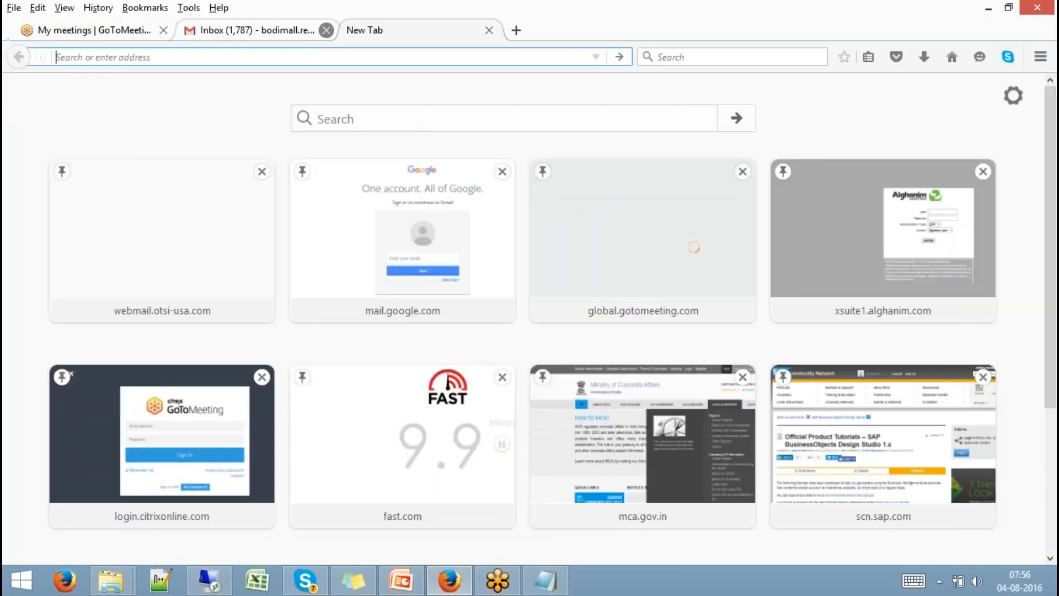
{"action": "type", "text": "GOOgle.com/"}
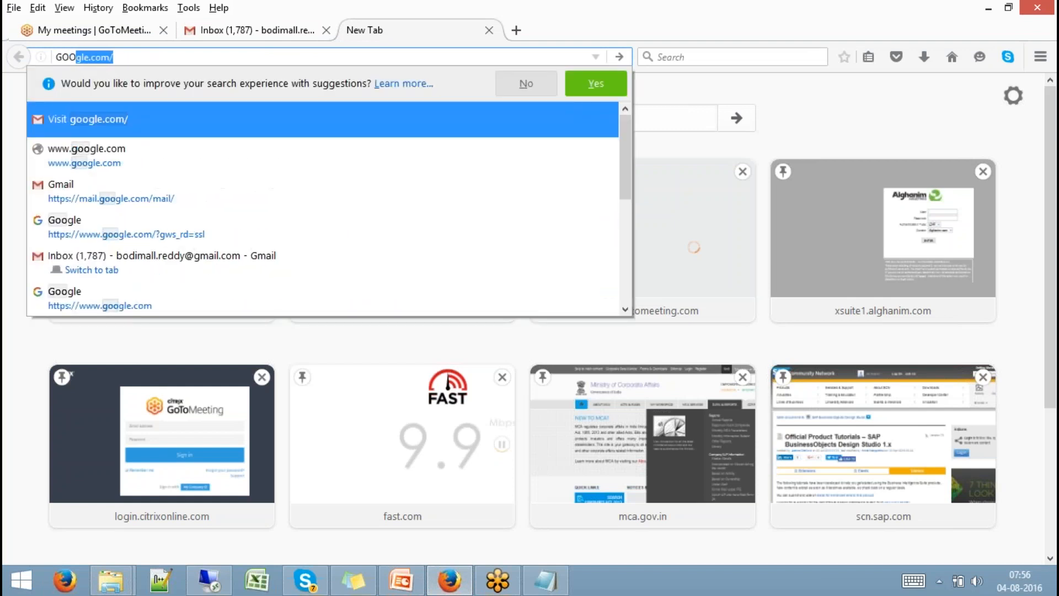
{"action": "left_click", "coordinate": [134, 158]}
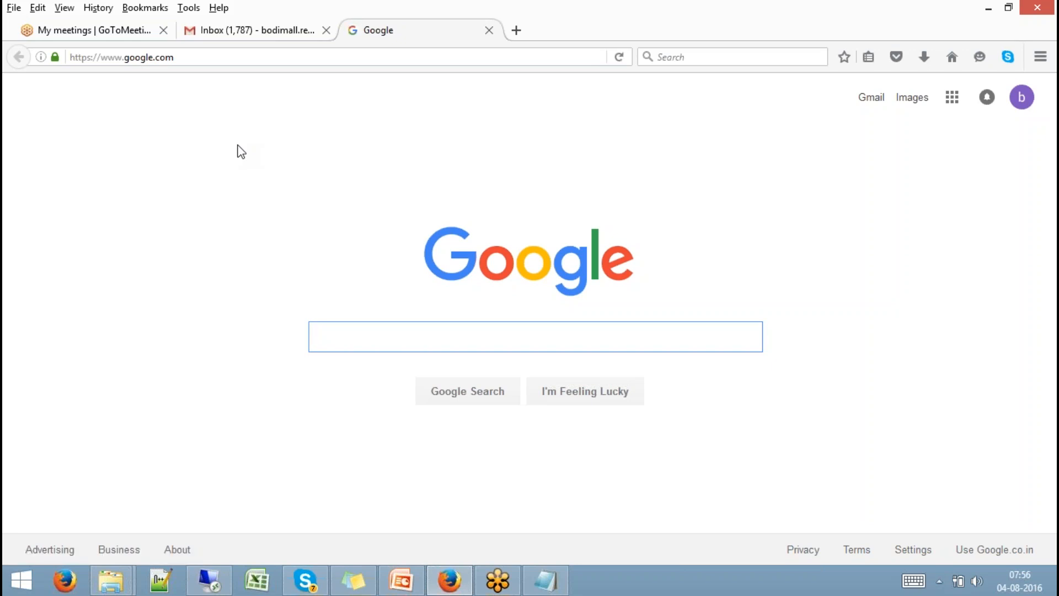
Step: Search Google for sap hana direct extractor connection (dxc), picking it from the suggestions
{"action": "type", "text": "SAP "}
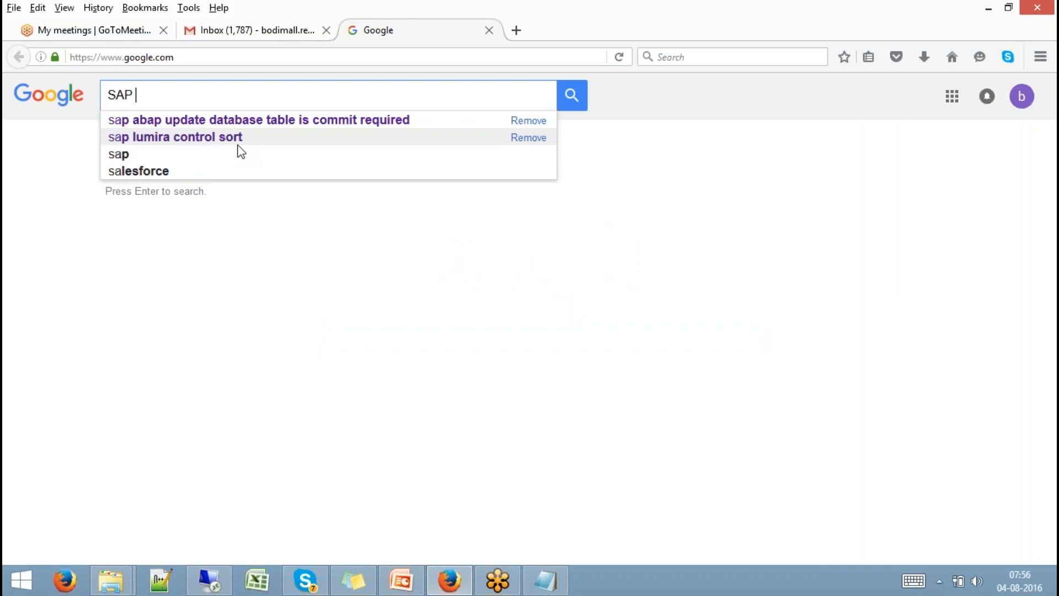
{"action": "type", "text": "HANA DEIRE"}
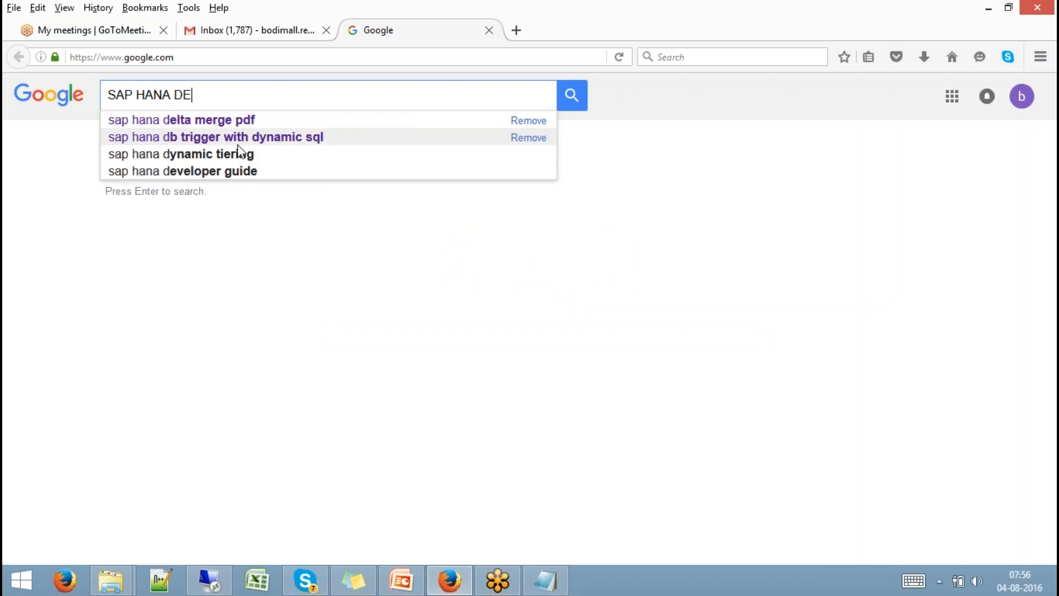
{"action": "key", "text": "BackSpace"}
{"action": "key", "text": "BackSpace"}
{"action": "key", "text": "BackSpace"}
{"action": "key", "text": "BackSpace"}
{"action": "type", "text": "IRECT"}
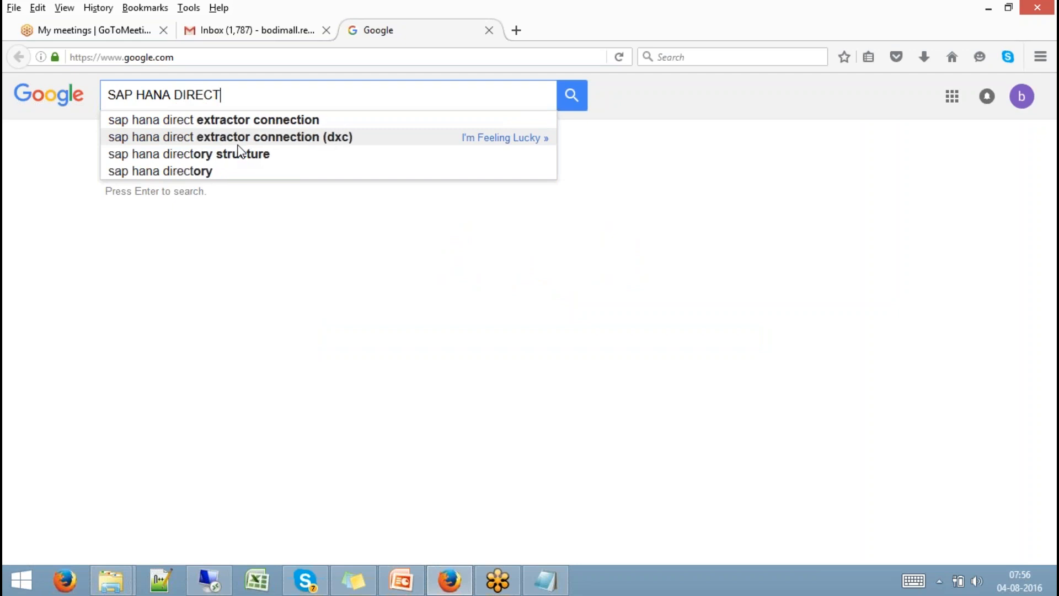
{"action": "left_click", "coordinate": [238, 144]}
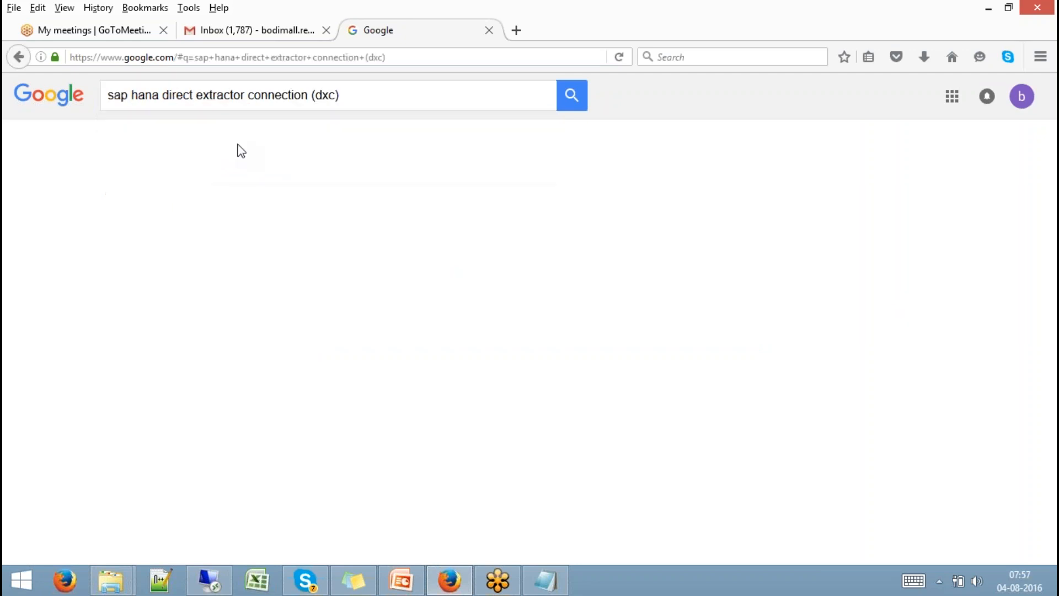
Step: Add PDF to the search query and open the SAP HANA Direct Extractor Connection Implementation Guide PDF result
{"action": "left_click", "coordinate": [408, 95]}
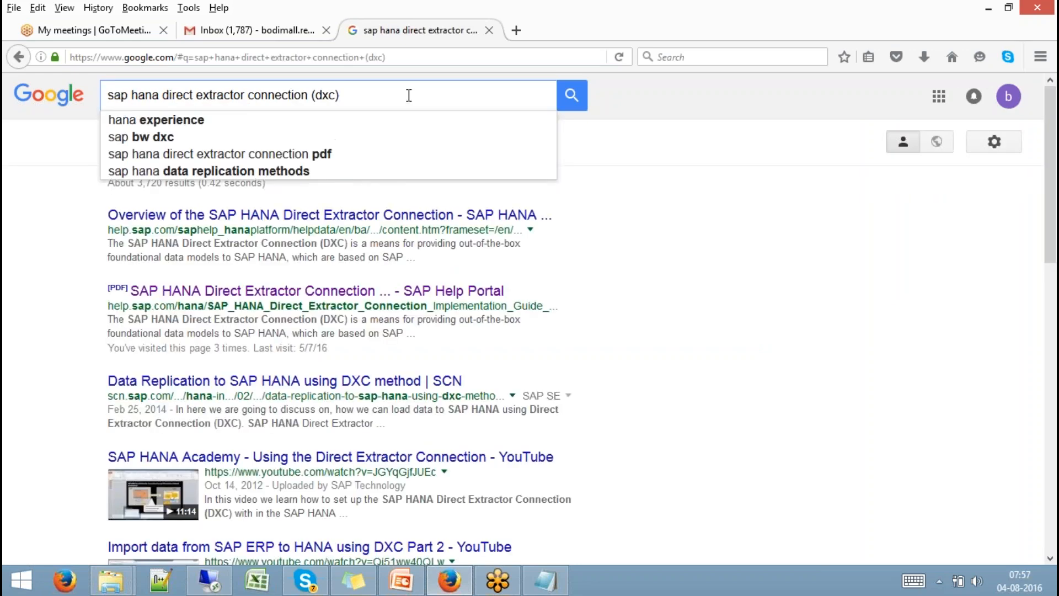
{"action": "type", "text": "PDF"}
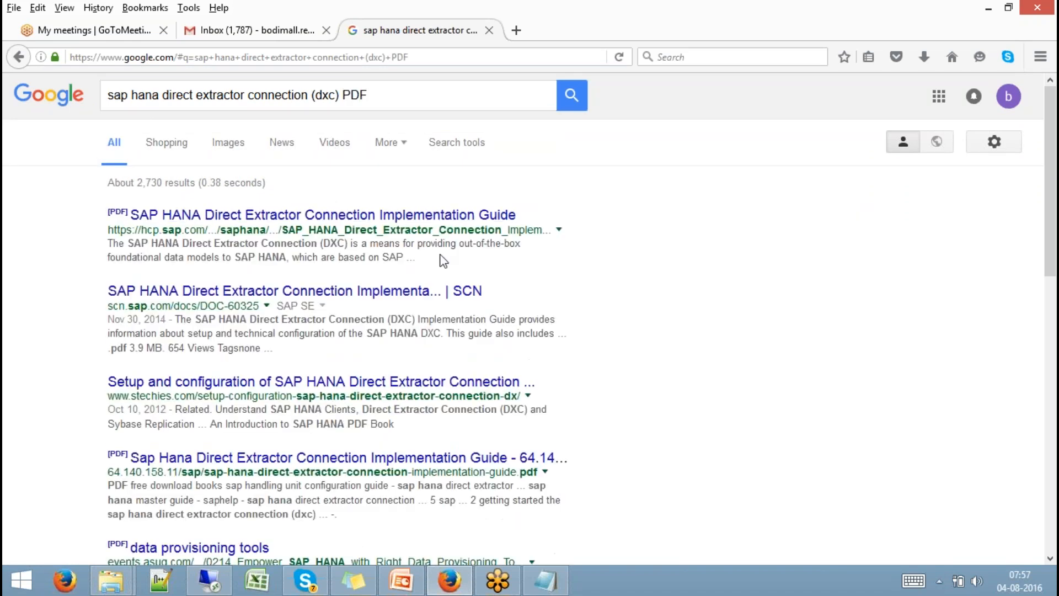
{"action": "left_click", "coordinate": [445, 217]}
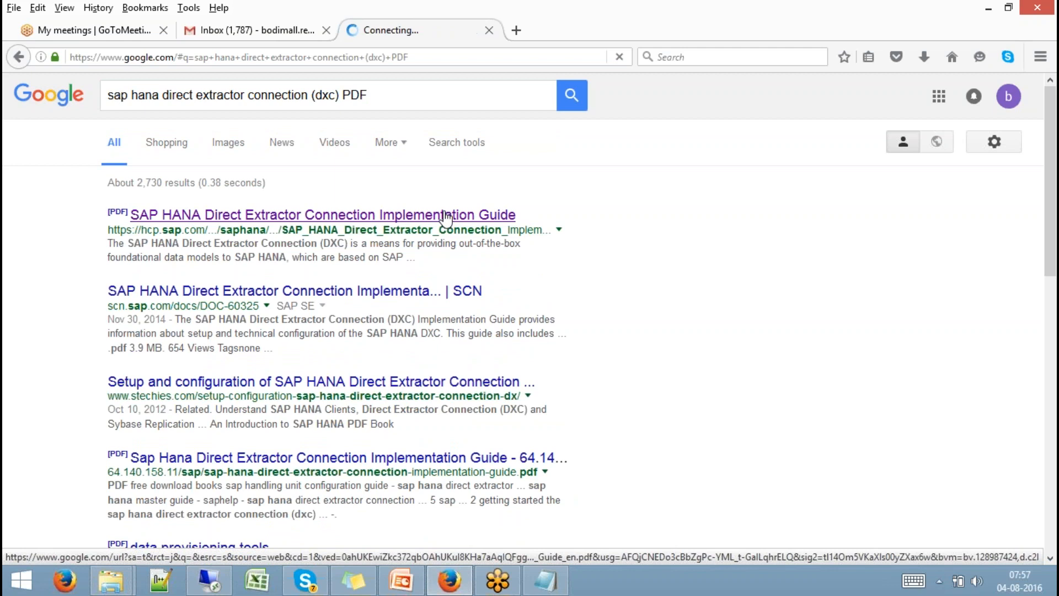